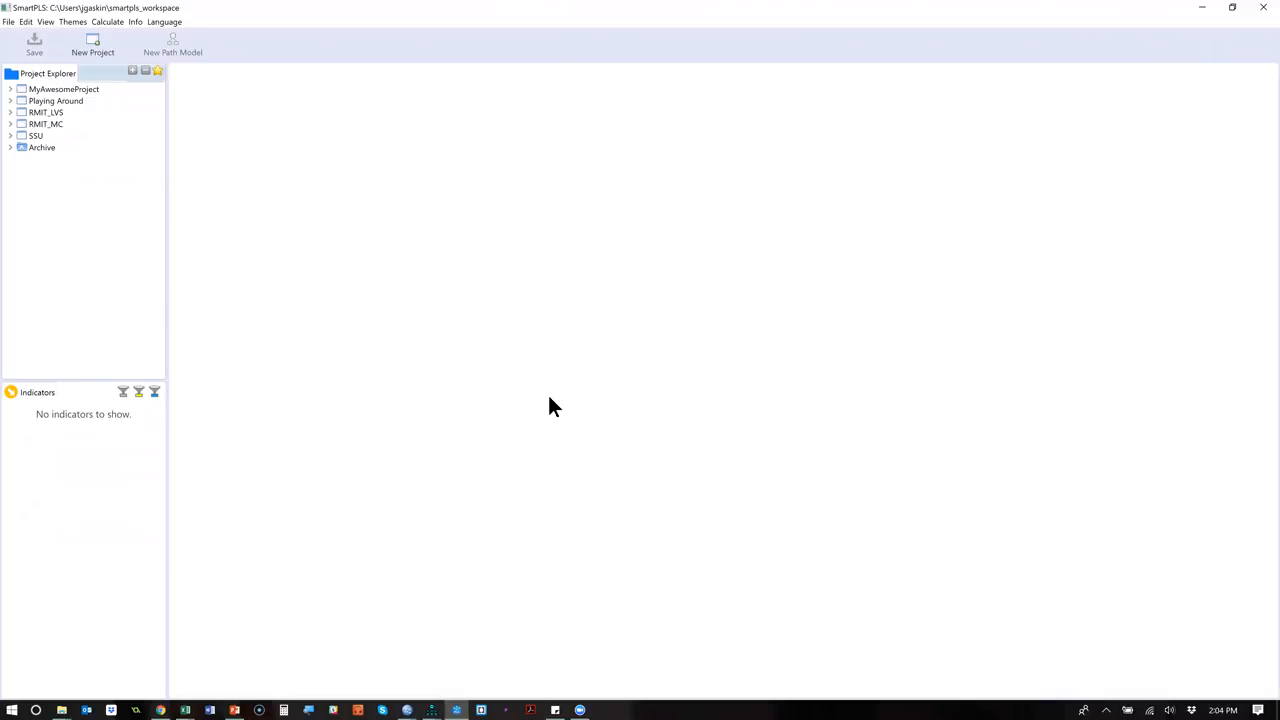
Switch to SPSS, save and close the BootCampOriginal_Trimmed_2018_CLEAN.sav dataset, and bring up BootCamp2018LVS.sav.
key("super+d")
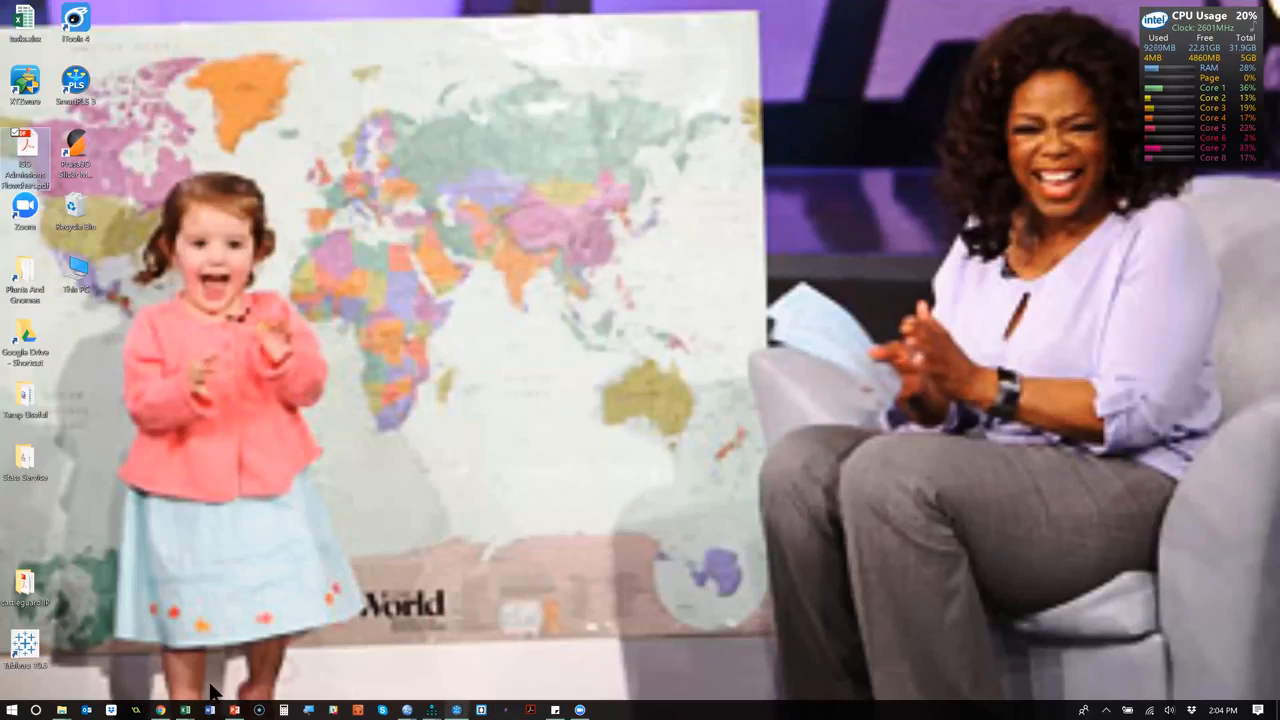
left_click(410, 703)
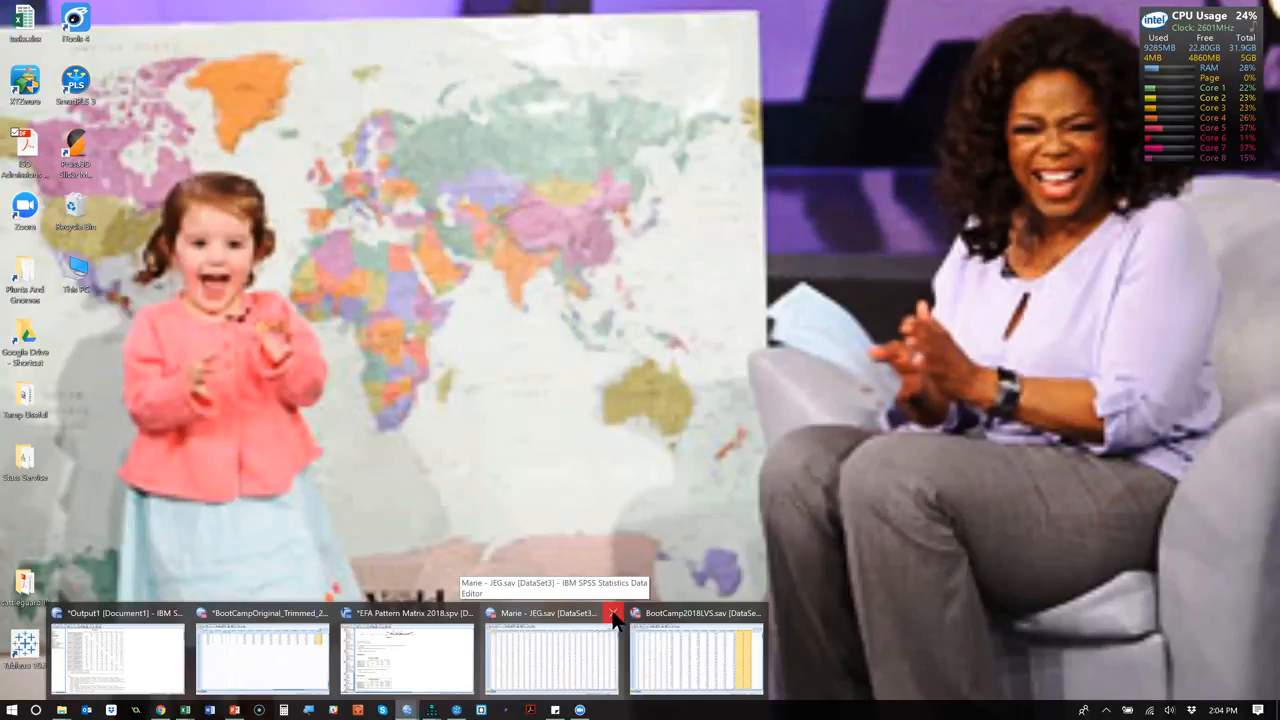
mouse_move(406, 709)
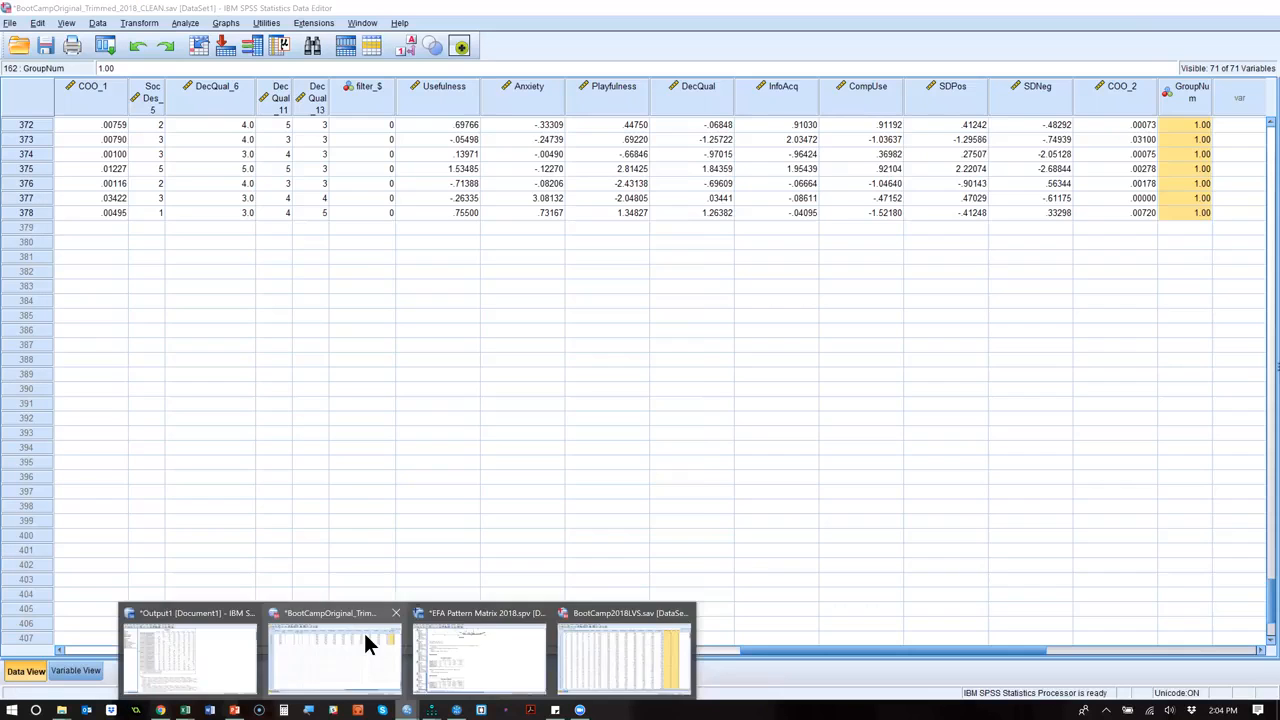
left_click(363, 643)
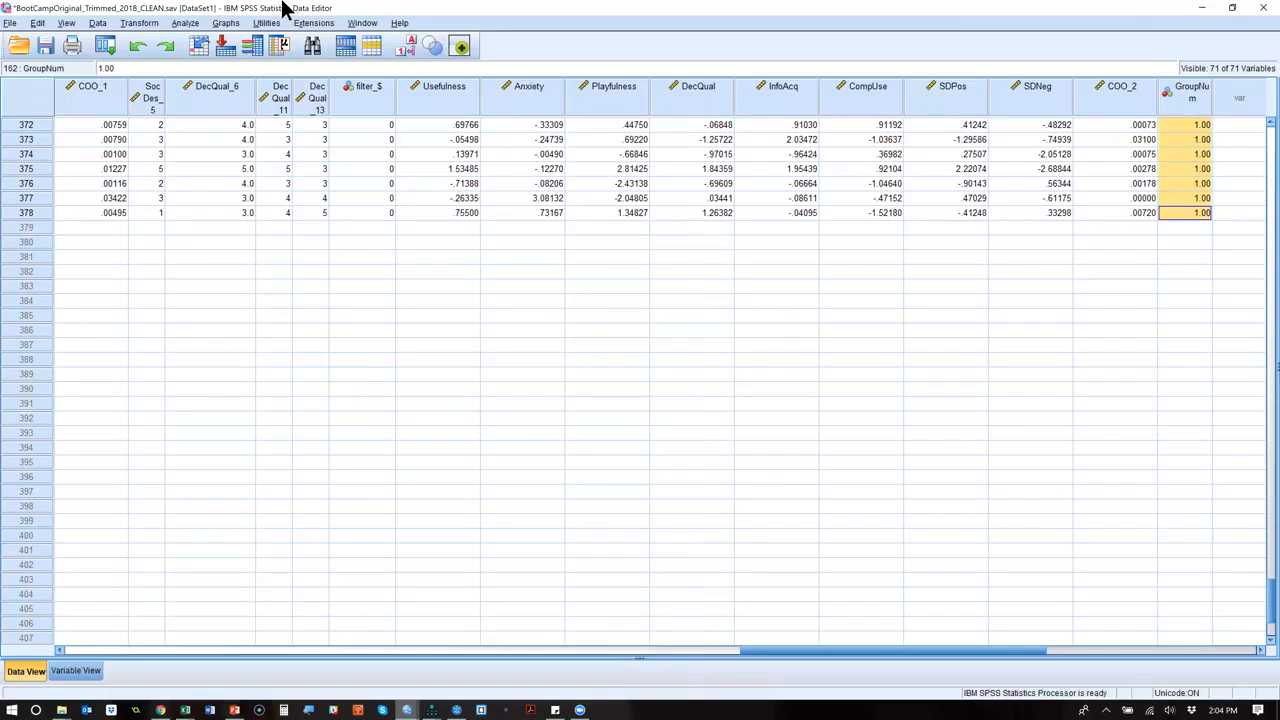
left_click(45, 47)
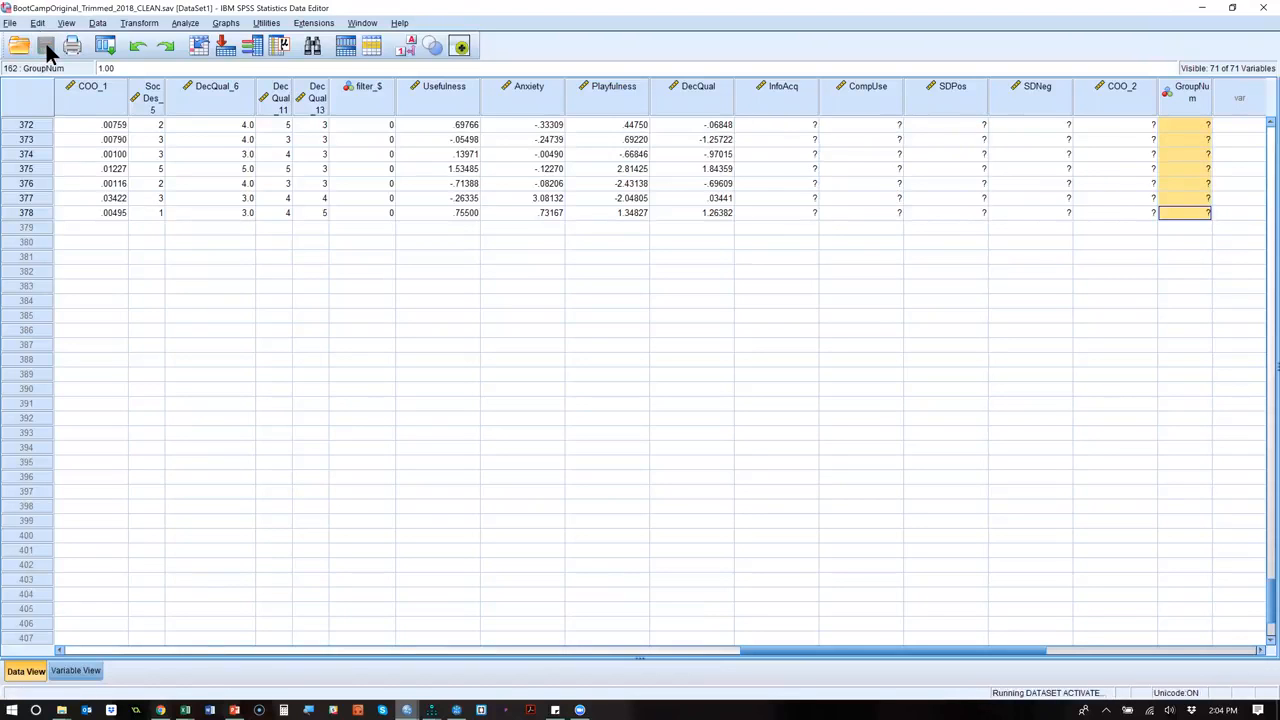
left_click(1263, 7)
mouse_move(406, 709)
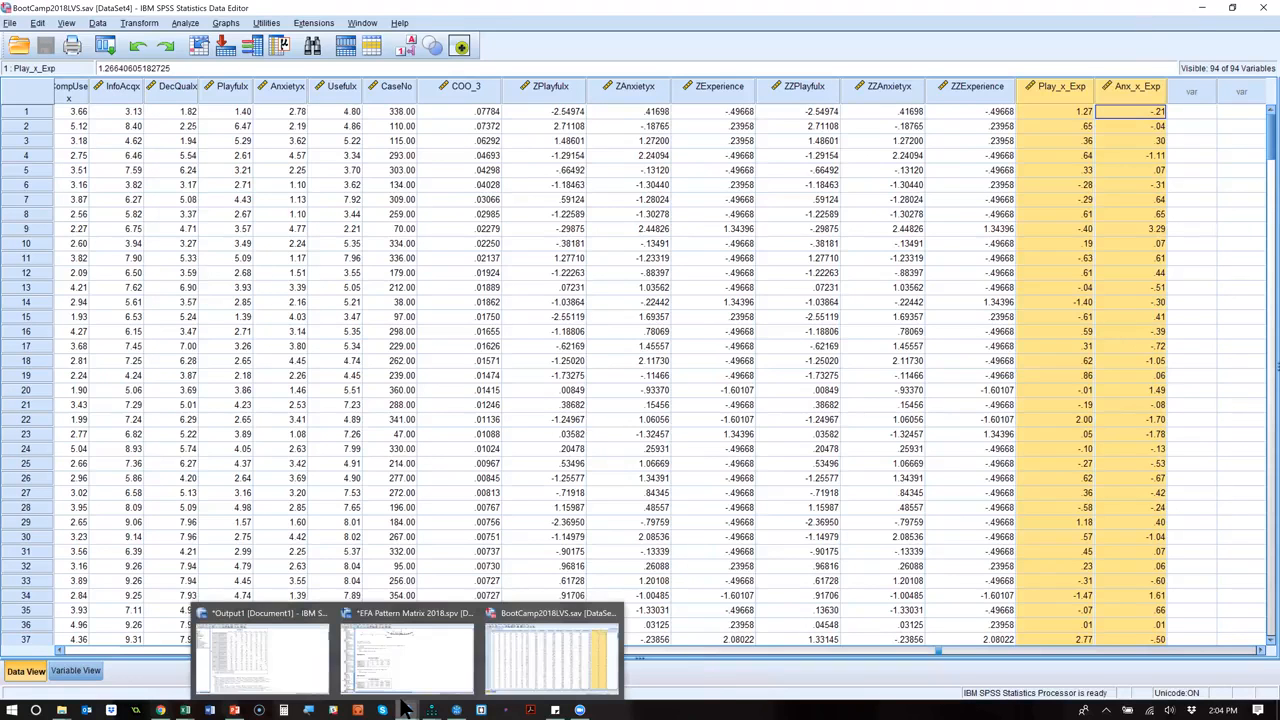
left_click(533, 645)
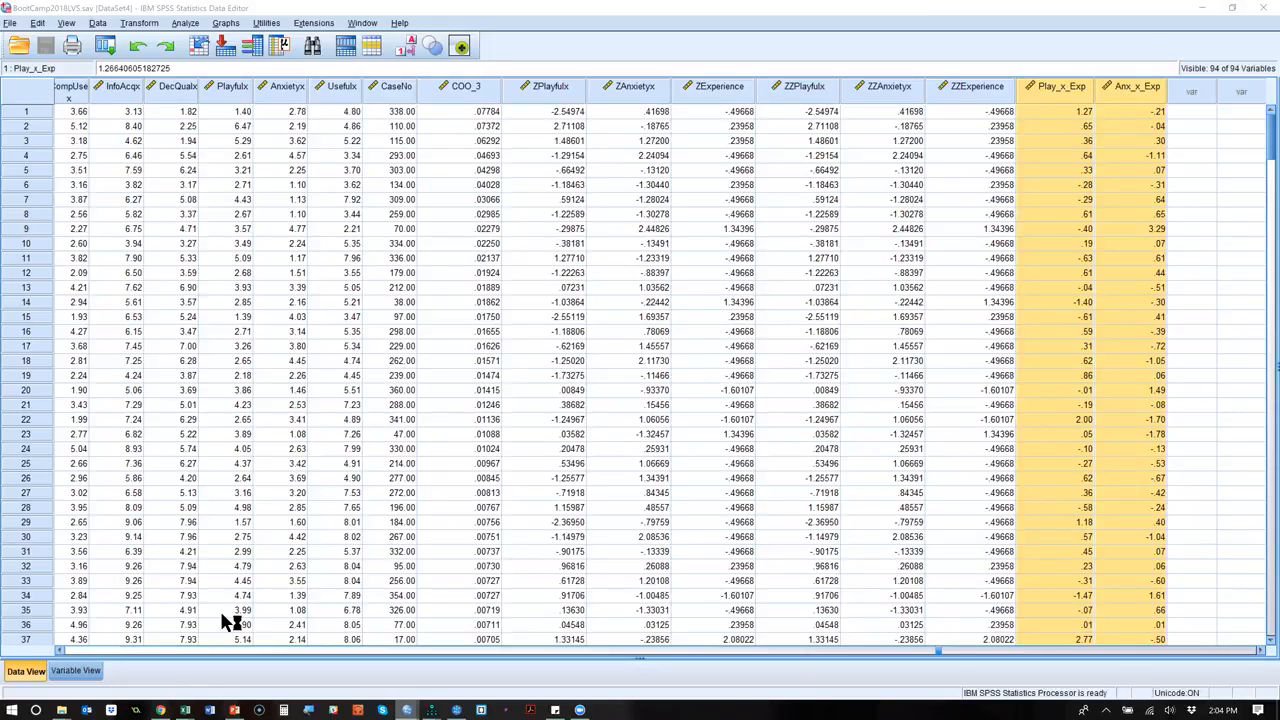
Switch to Chrome, search Google for "mplus guide" in a new tab, and open the Mplus User's Guide Excerpts page.
left_click(160, 710)
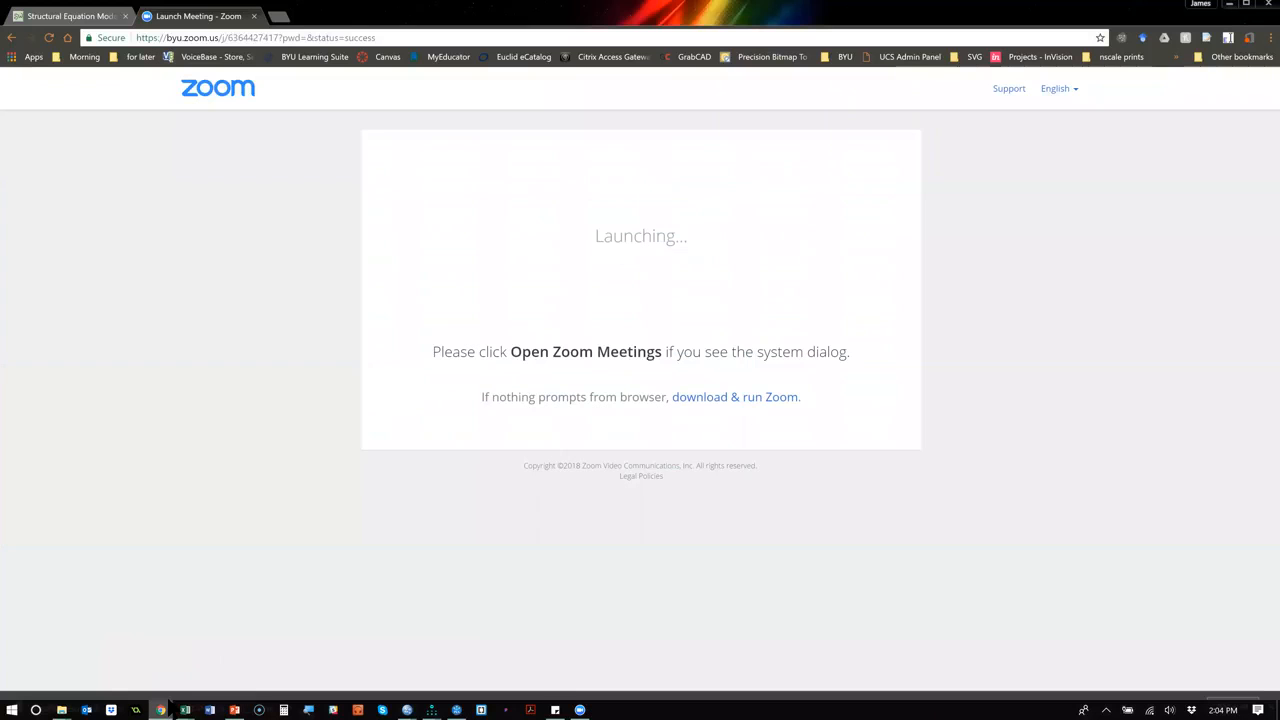
key("ctrl+t")
type("mplus guide")
key("Return")
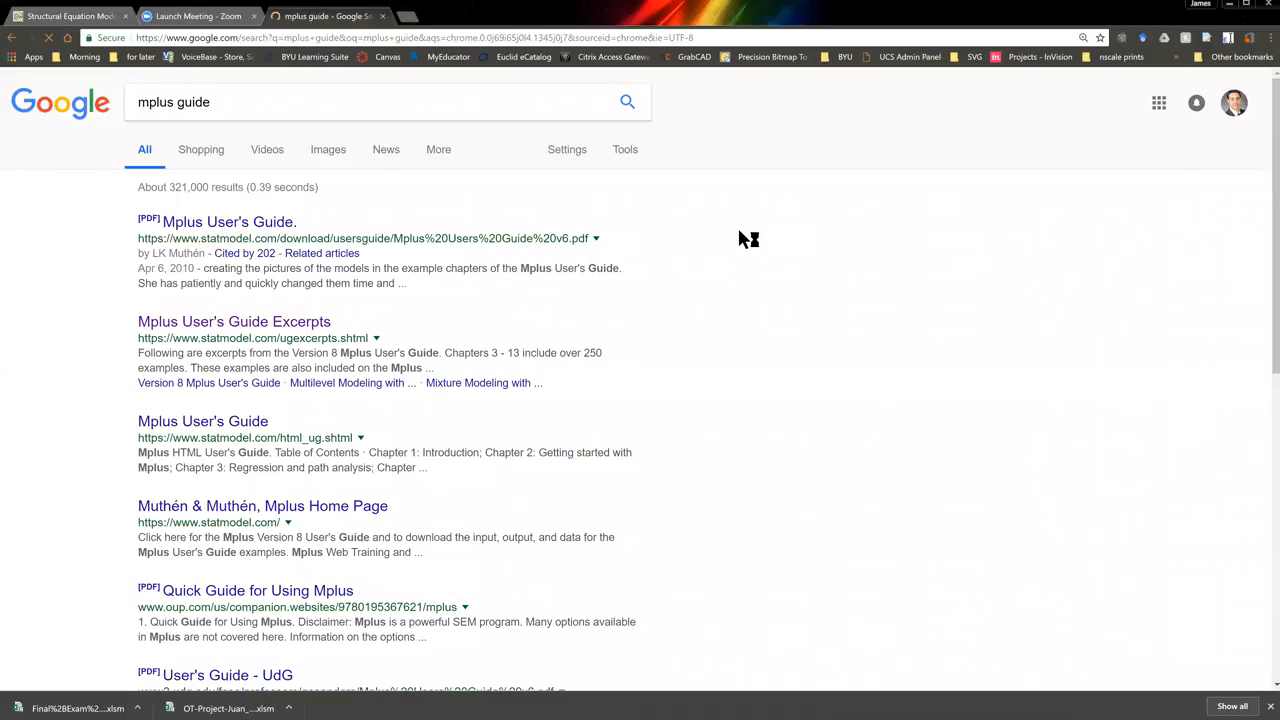
left_click(286, 322)
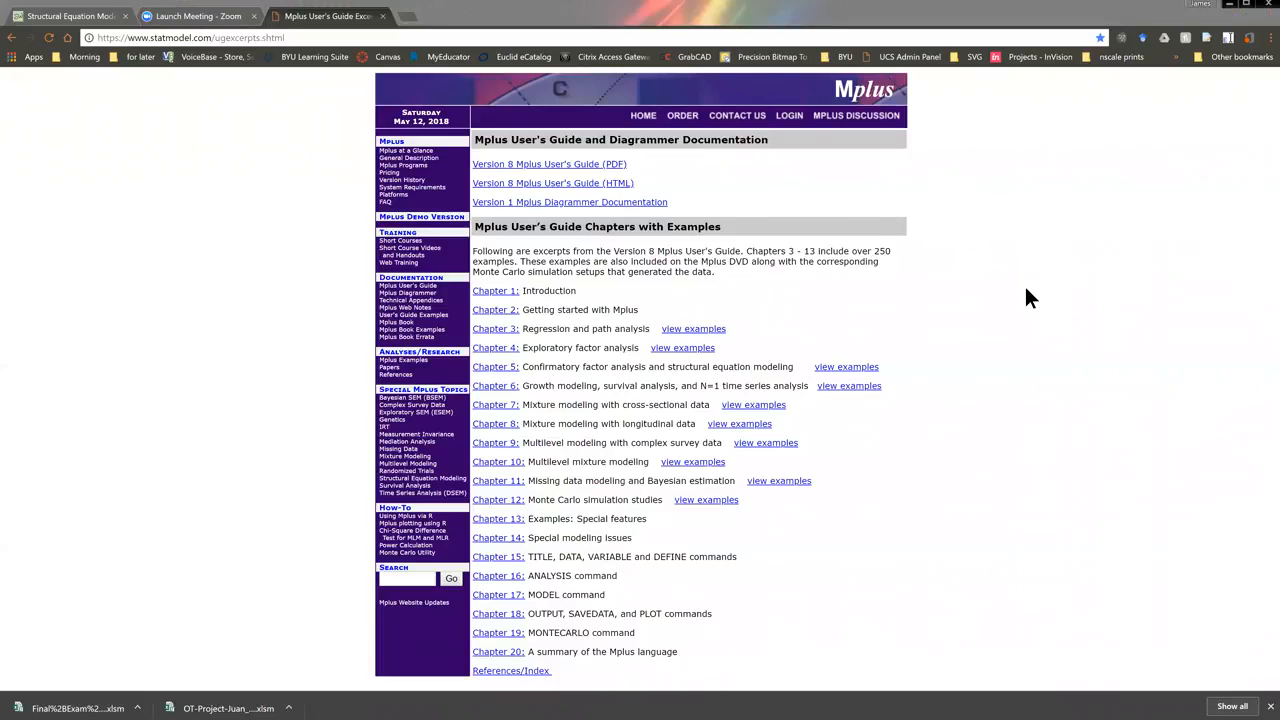
Switch to File Explorer, go to the Data folder of SEM Boot Camp BYU, and select BootCamp2018LVS.sav.
key("alt+Tab")
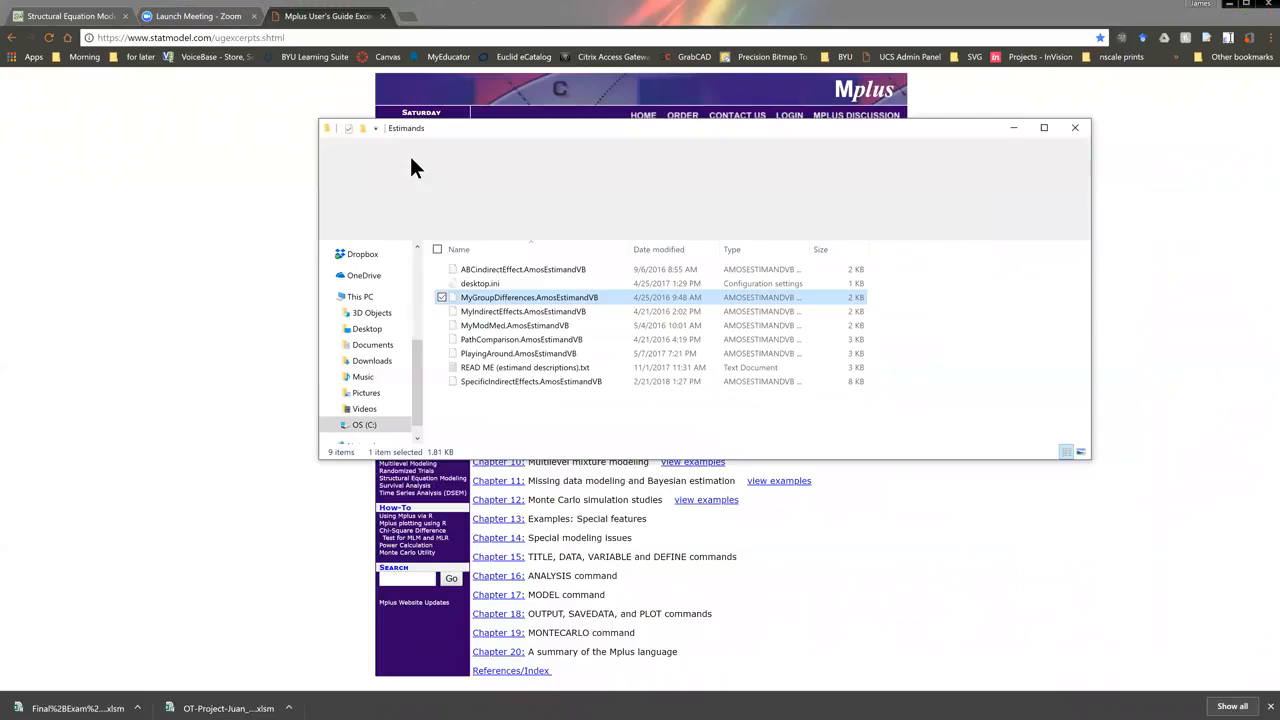
left_click(699, 229)
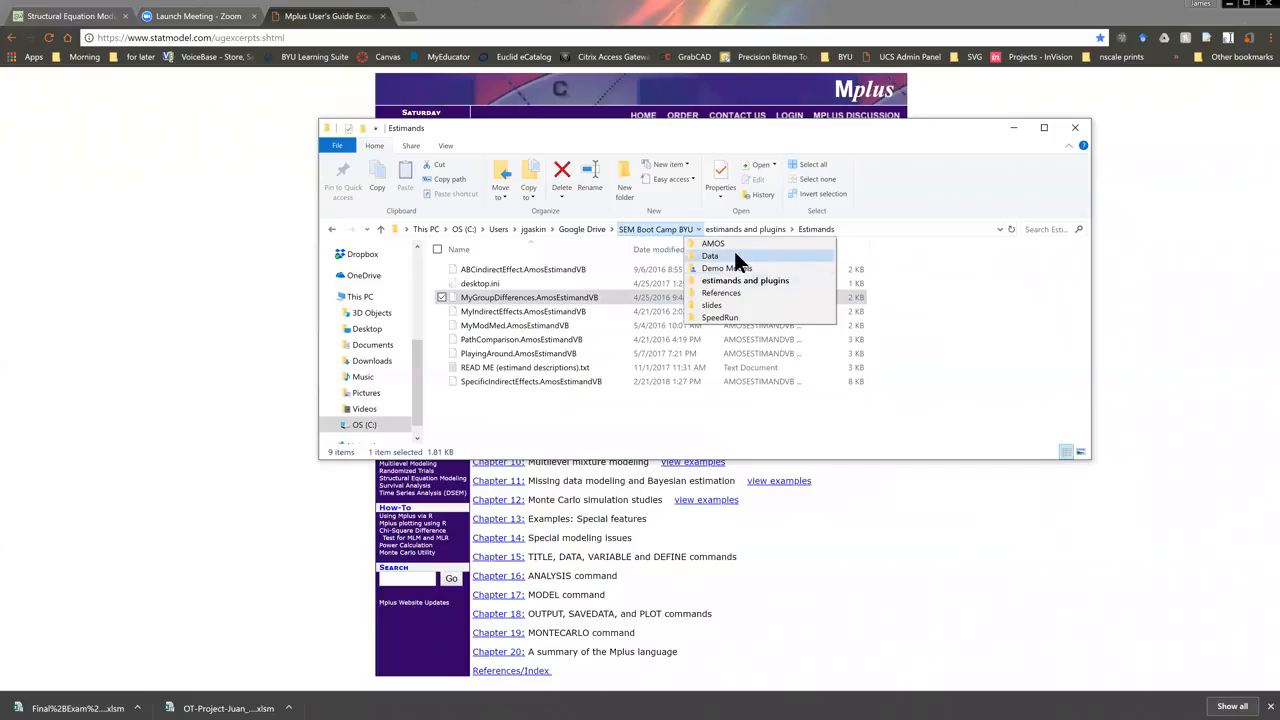
left_click(734, 251)
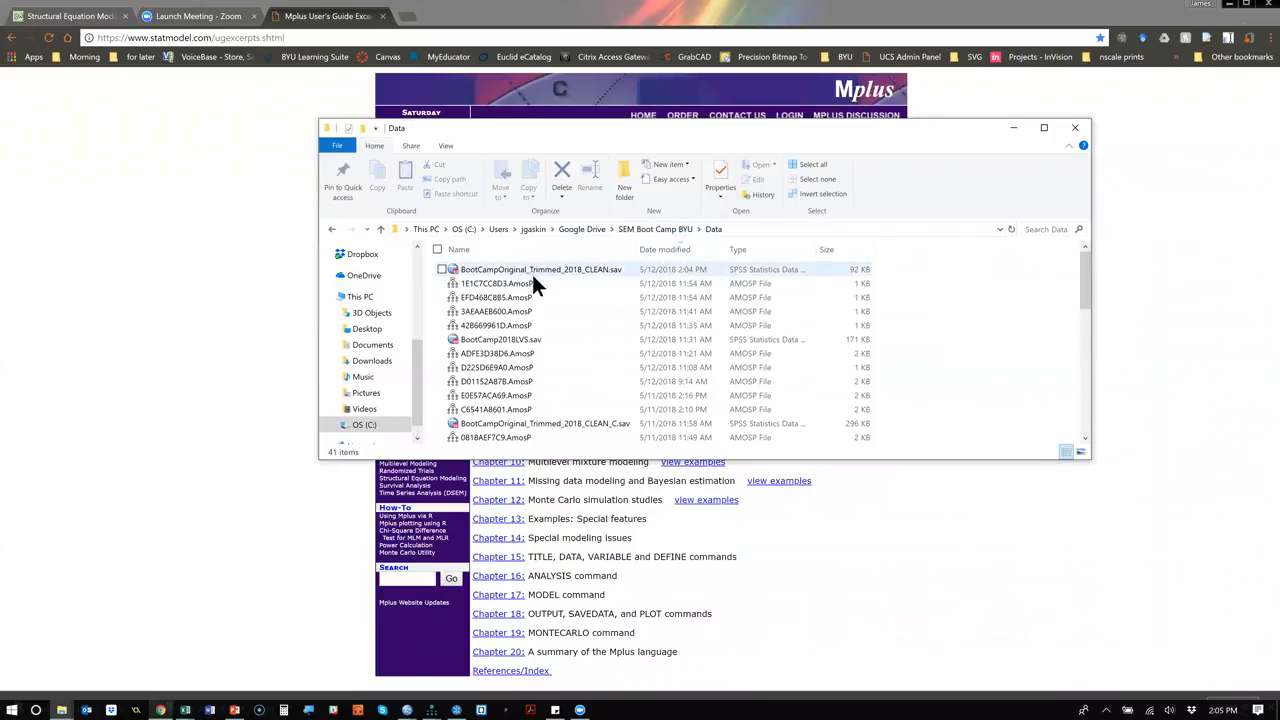
left_click(513, 343)
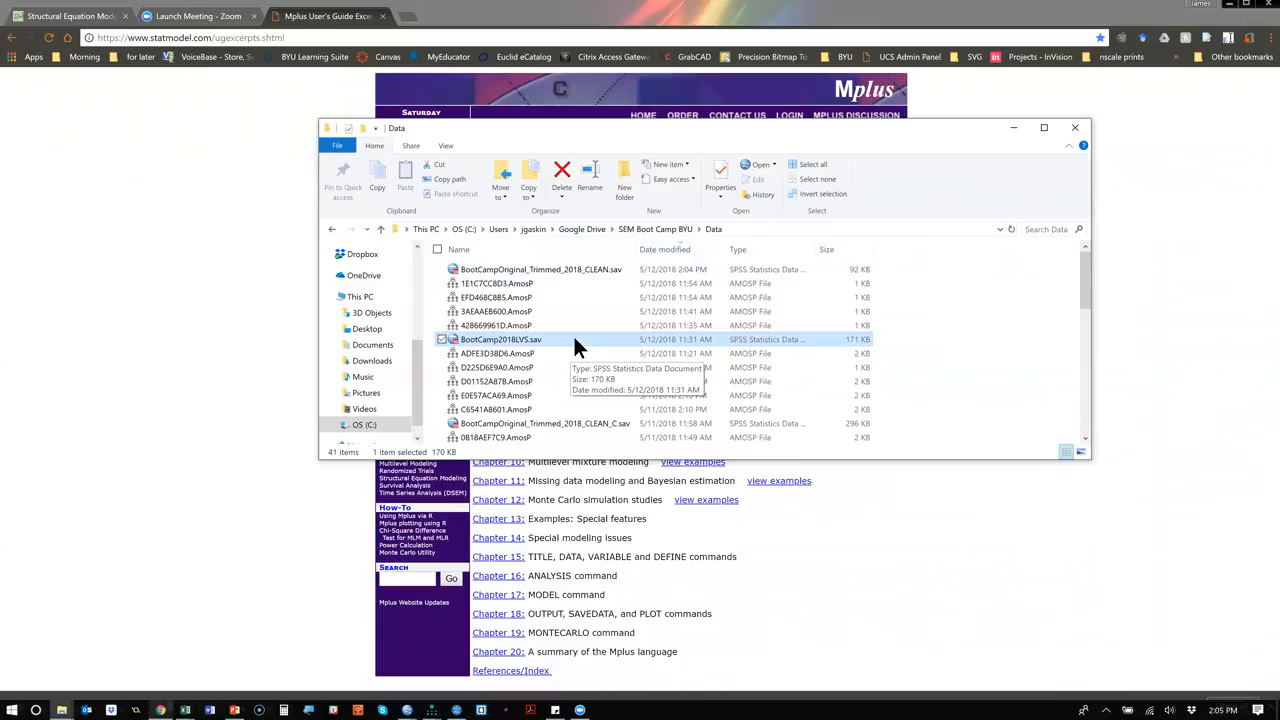
Return to the Mplus User's Guide page in Chrome and look over its list of chapters.
key("alt+Tab")
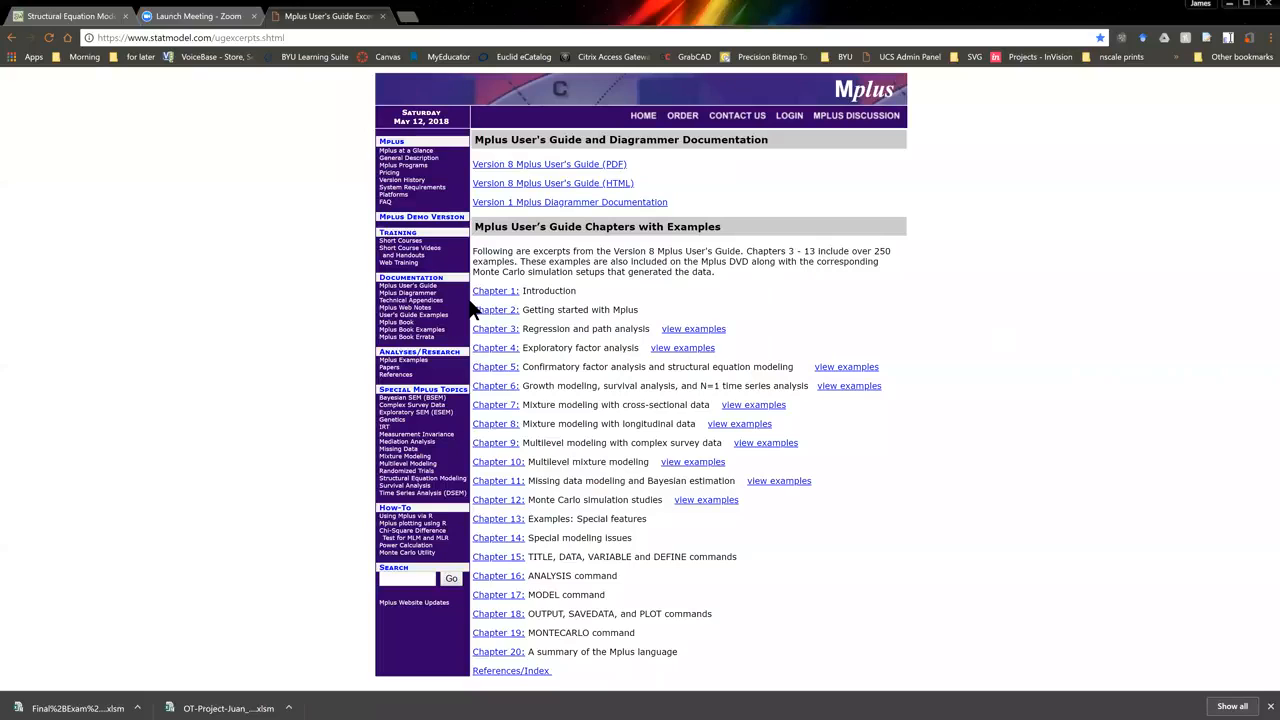
left_click_drag(563, 292, 717, 474)
left_click(981, 455)
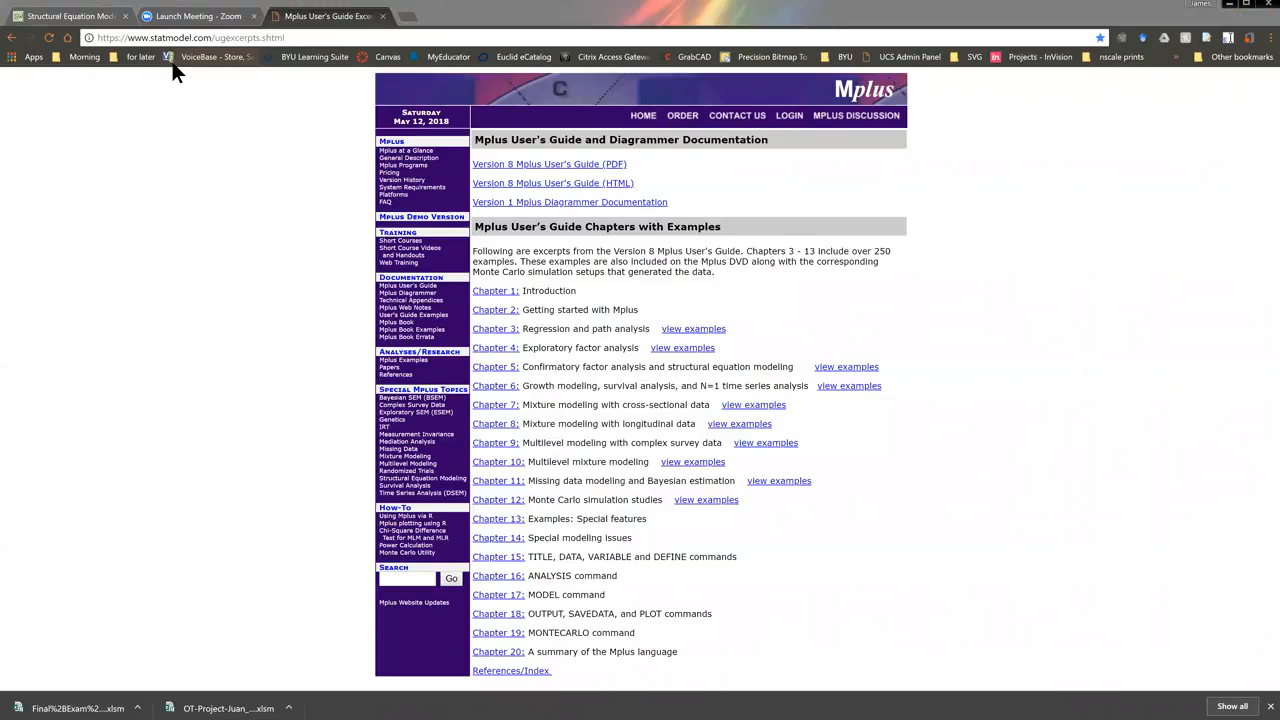
Switch back to the BootCamp2018LVS.sav dataset in SPSS and review the available export formats.
key("alt+Tab")
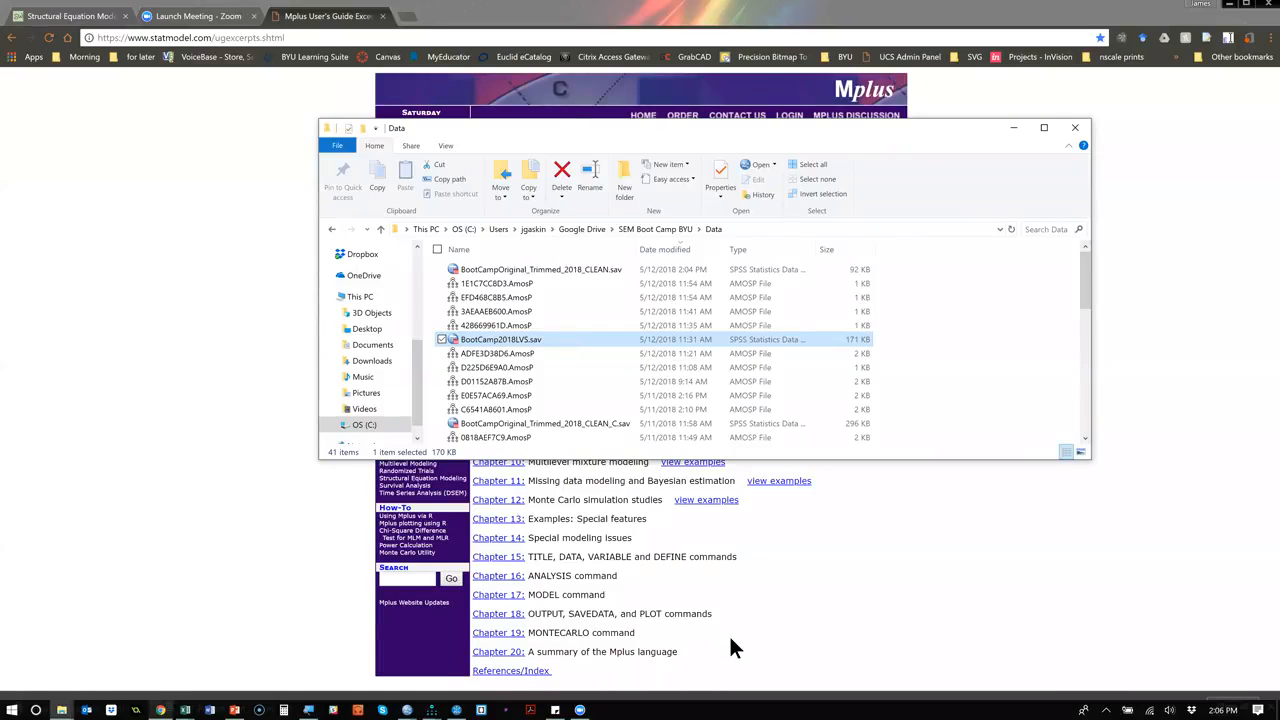
key("super+Tab")
key("Return")
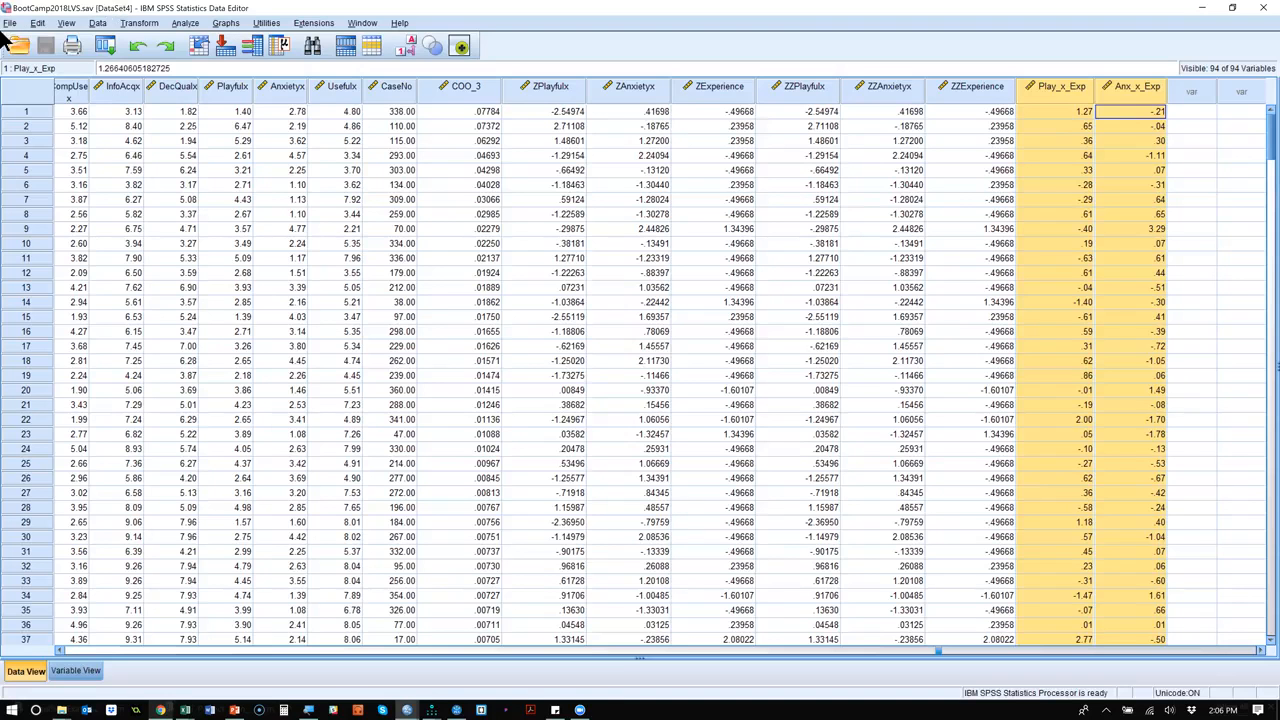
left_click(10, 23)
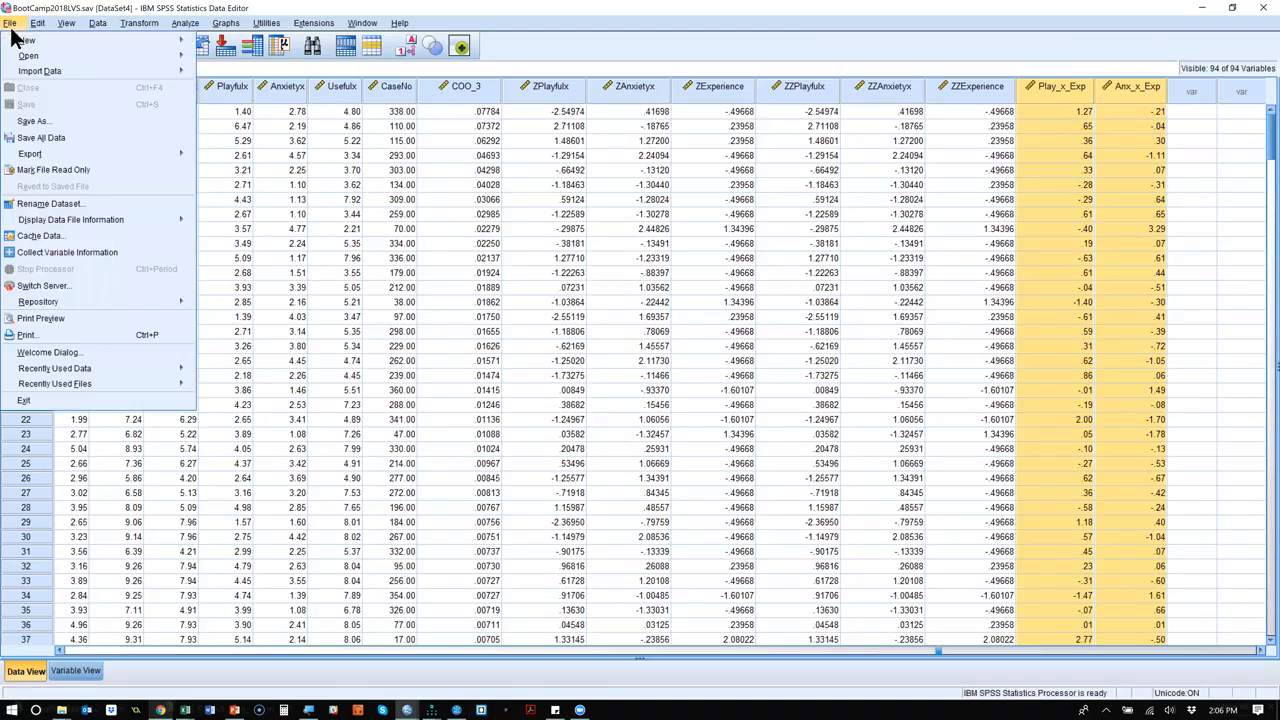
mouse_move(86, 155)
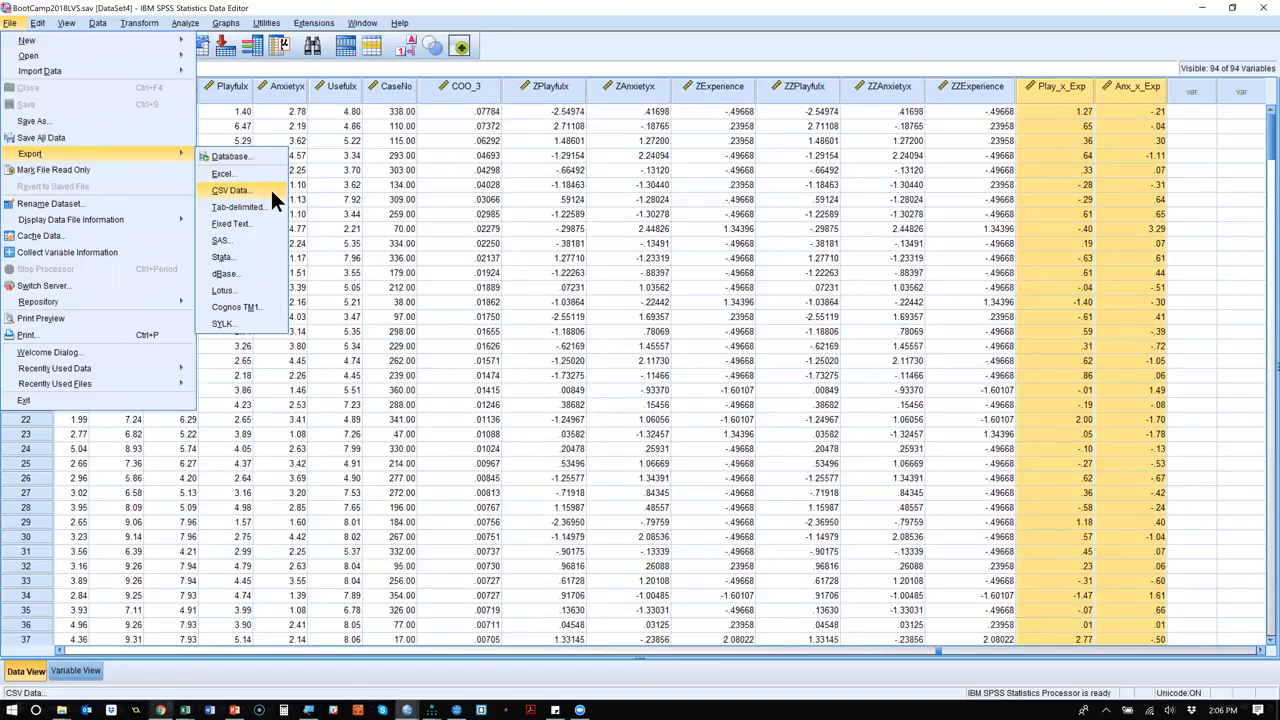
left_click(525, 8)
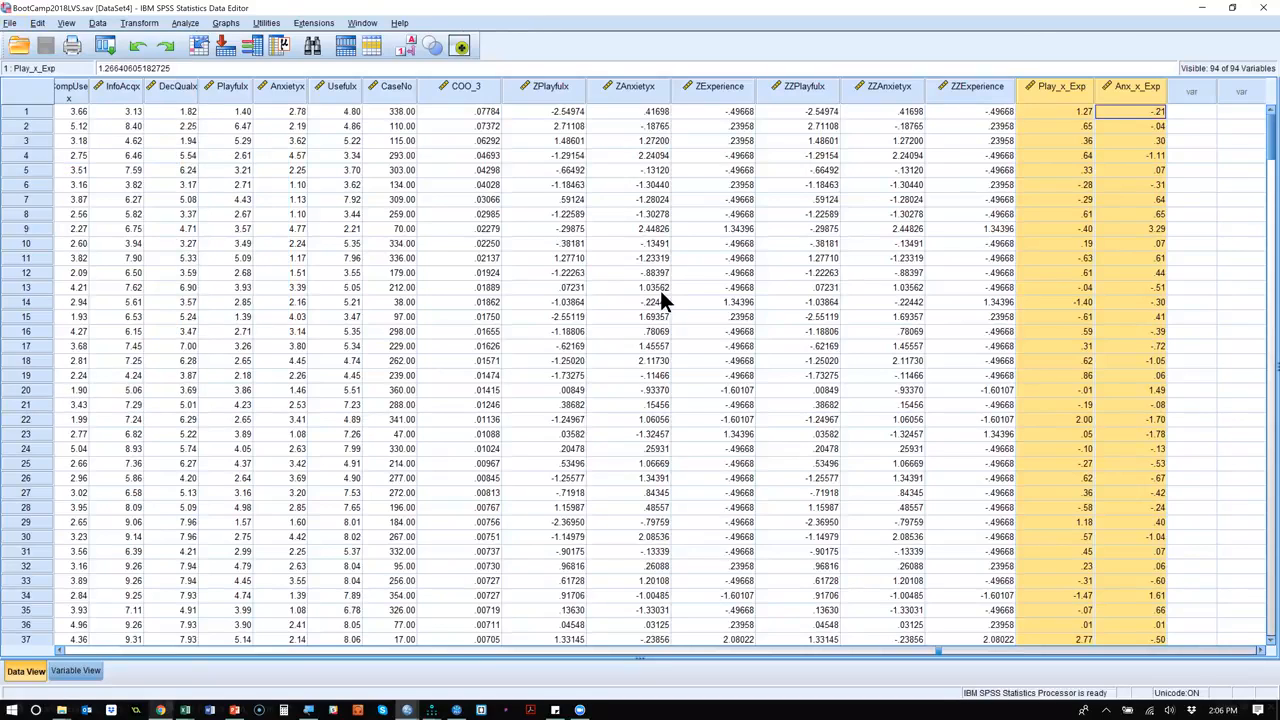
Export the dataset as comma-delimited CSV data to the Data folder under the name BootCamp2018_PLS.csv.
left_click(10, 23)
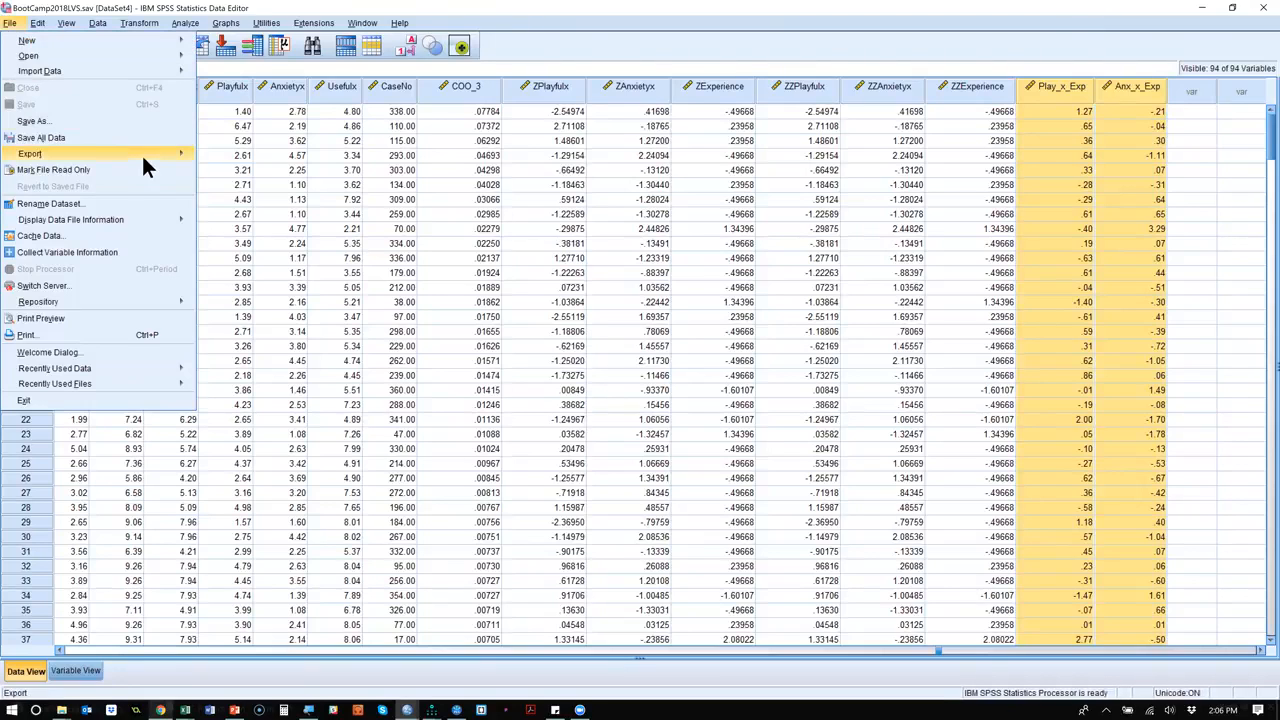
mouse_move(141, 153)
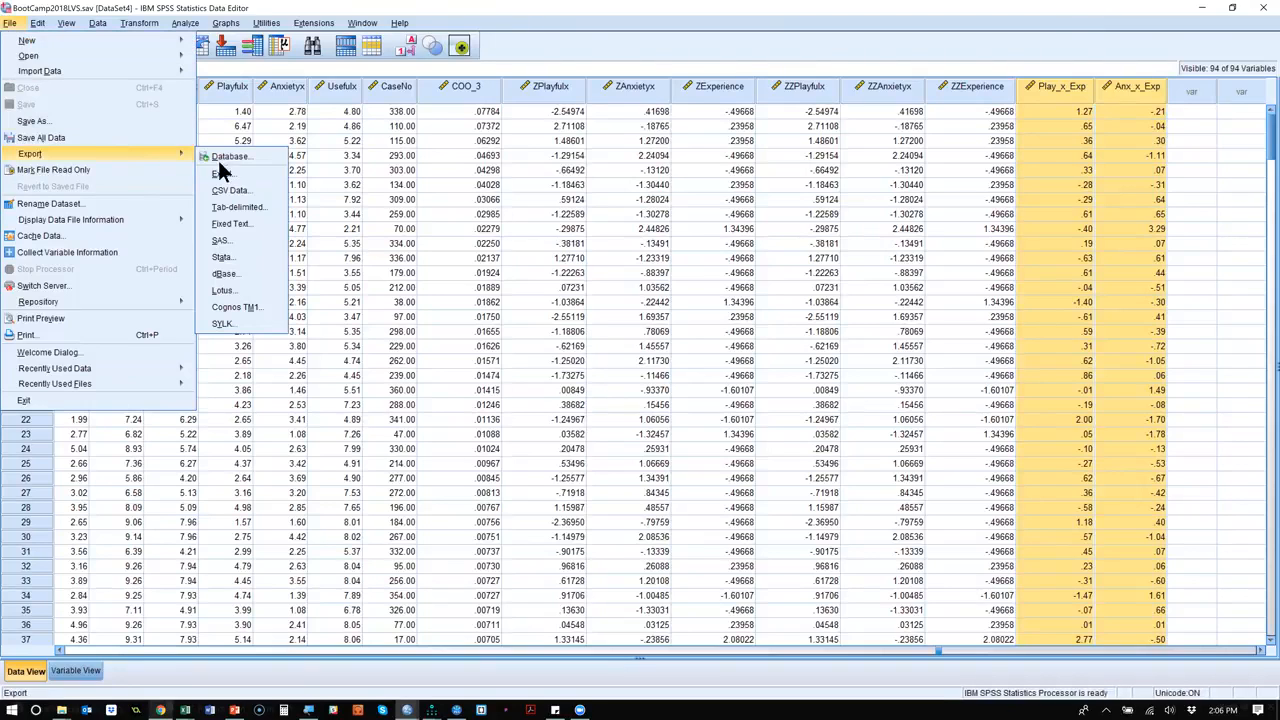
left_click(262, 189)
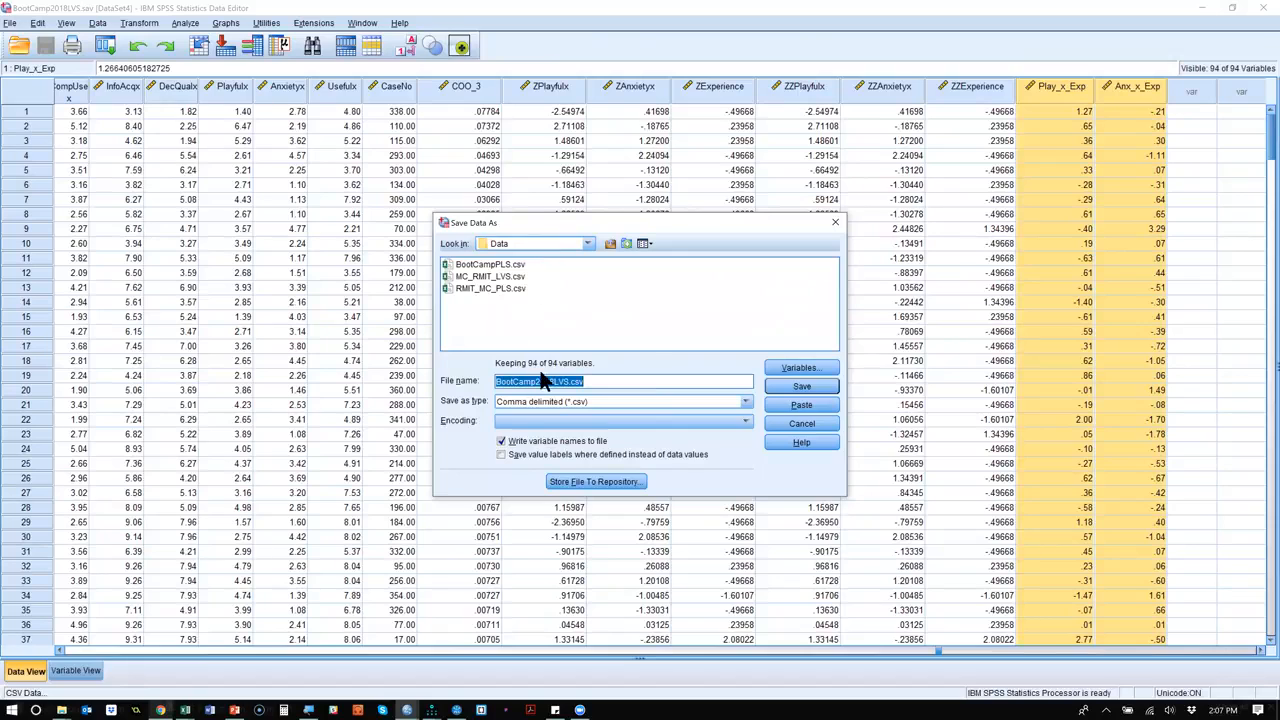
left_click(592, 381)
key("Left")
key("Left")
key("Left")
key("Left")
key("shift+Left")
key("shift+Left")
key("shift+Left")
type("PLS")
left_click(823, 386)
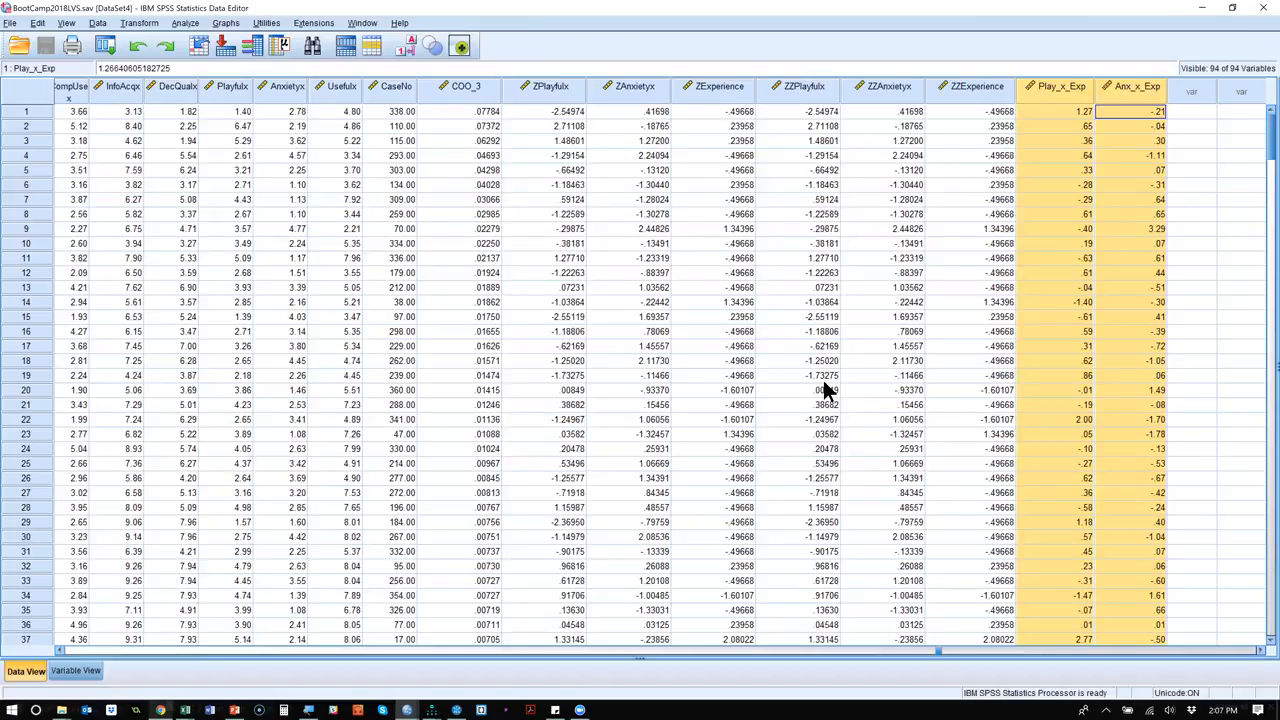
Switch to the Data folder in File Explorer and select the exported BootCamp2018_PLS.csv file.
key("alt+Tab")
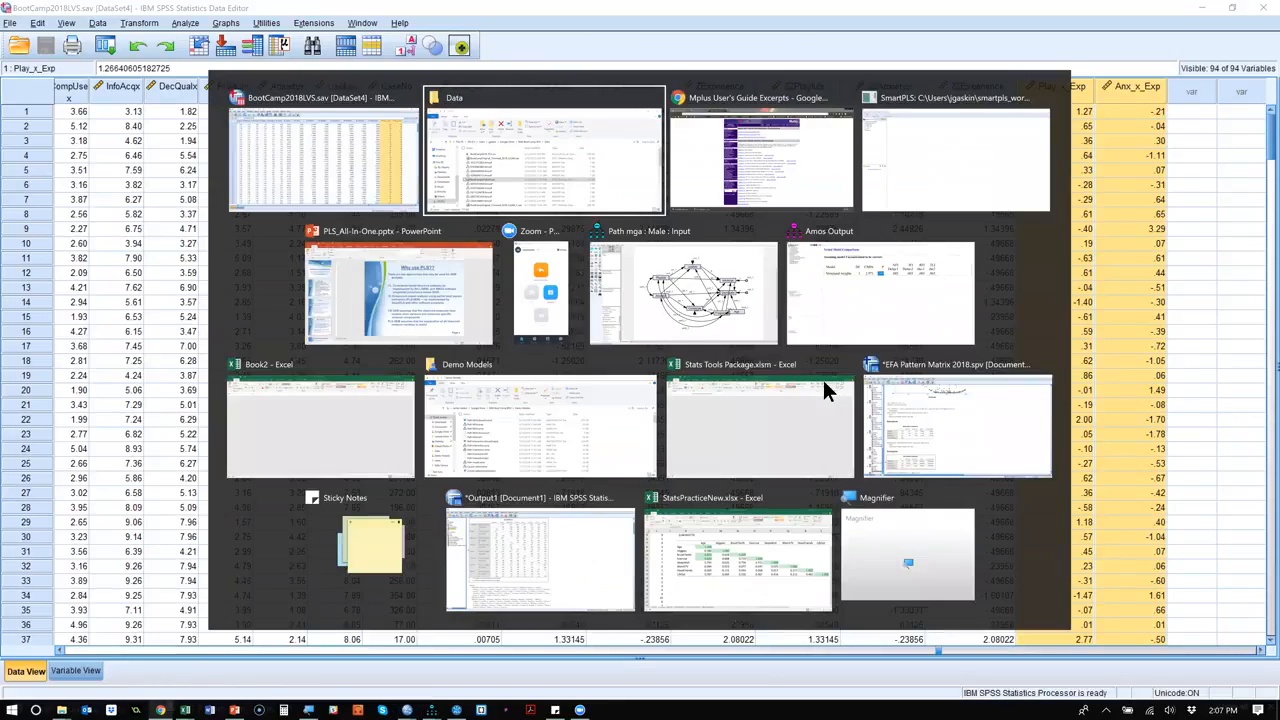
left_click(826, 386)
left_click(520, 269)
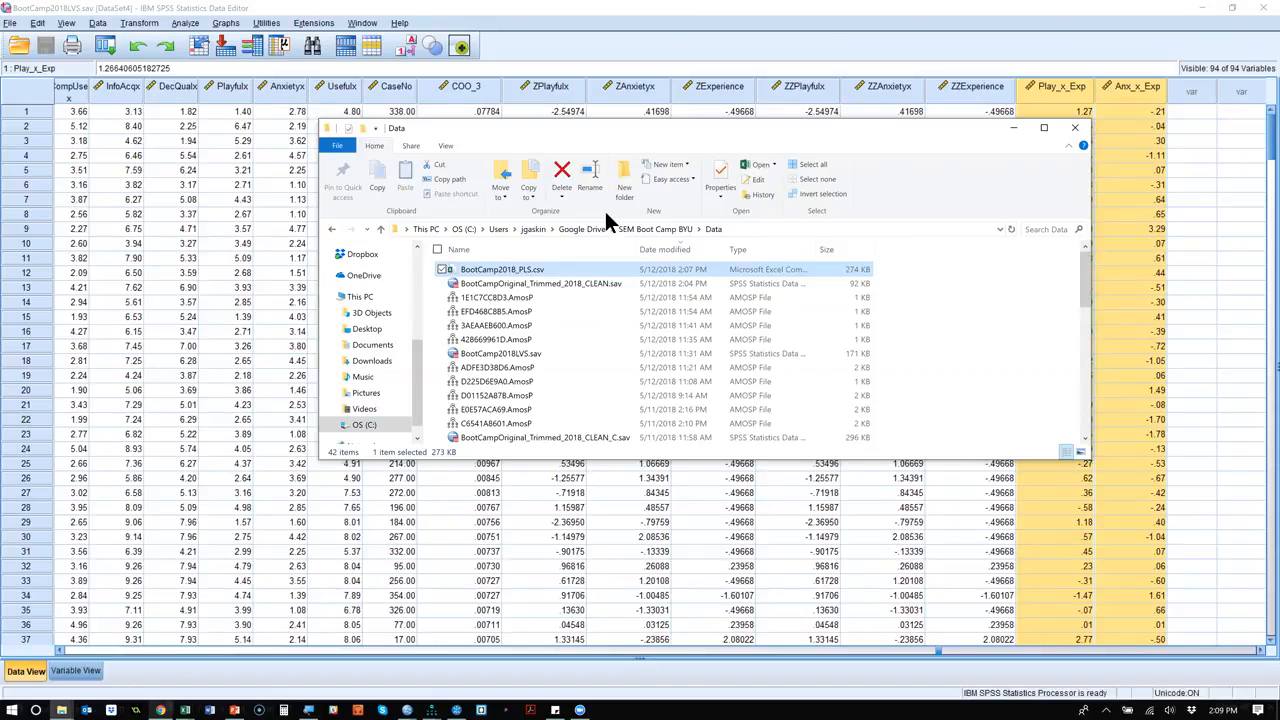
Switch to Outlook and compose a new email to the contact's address with subject "csv file" and message "See attached.".
left_click(87, 708)
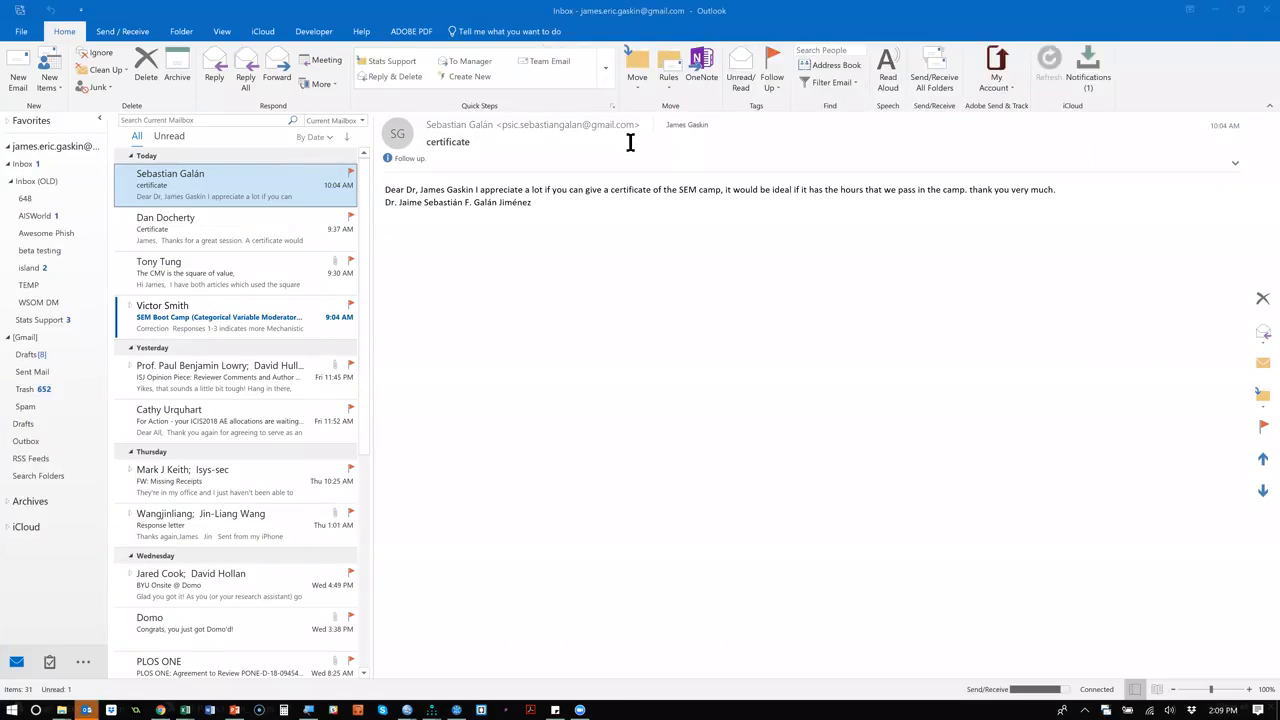
key("ctrl+n")
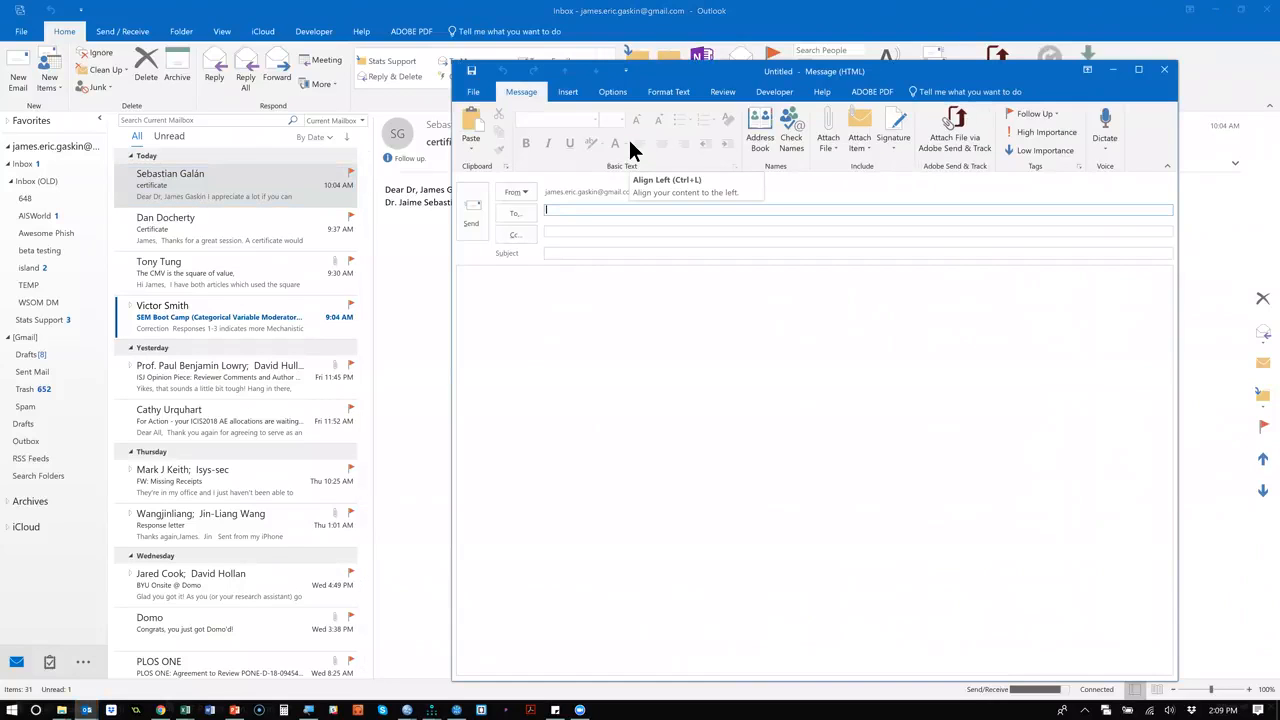
type("al")
key("Return")
key("Tab")
key("Tab")
type("csv file")
key("Tab")
type("See attached.")
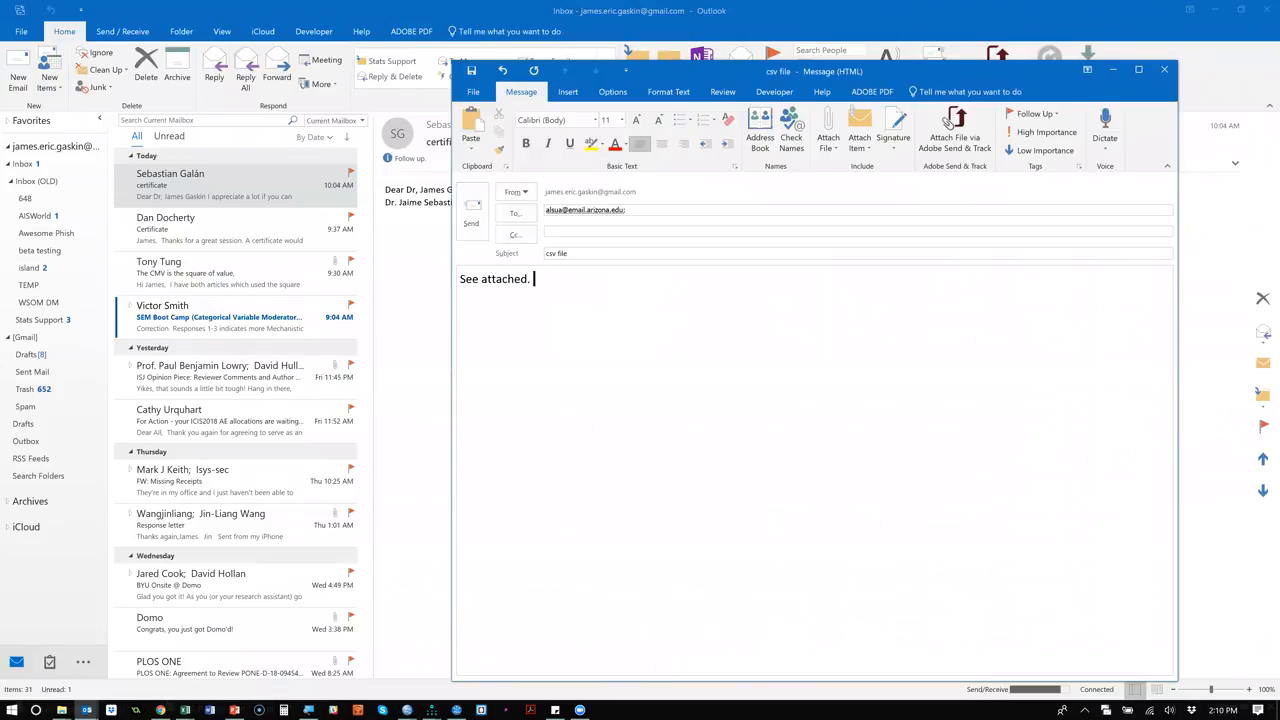
Attach BootCamp2018_PLS.csv from the Data folder to the email, send it, and minimize the folder window.
key("alt+Tab")
key("alt+Tab")
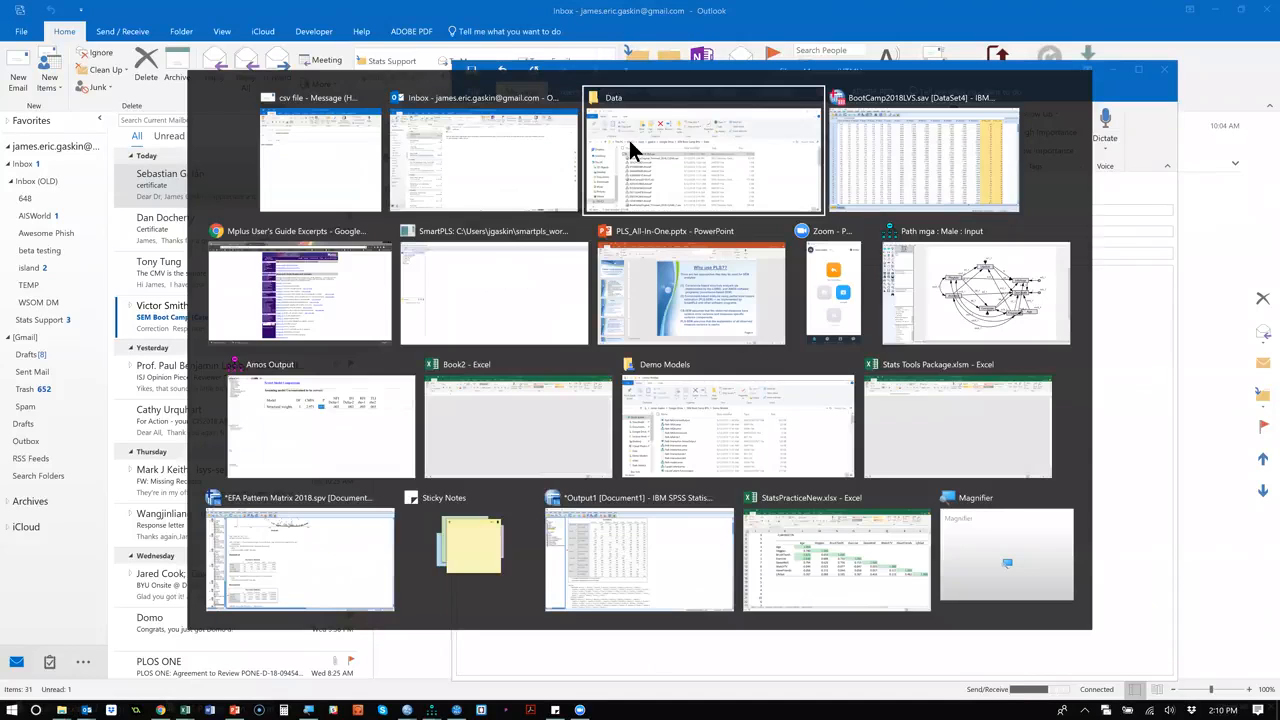
left_click(628, 143)
left_click_drag(538, 275, 537, 360)
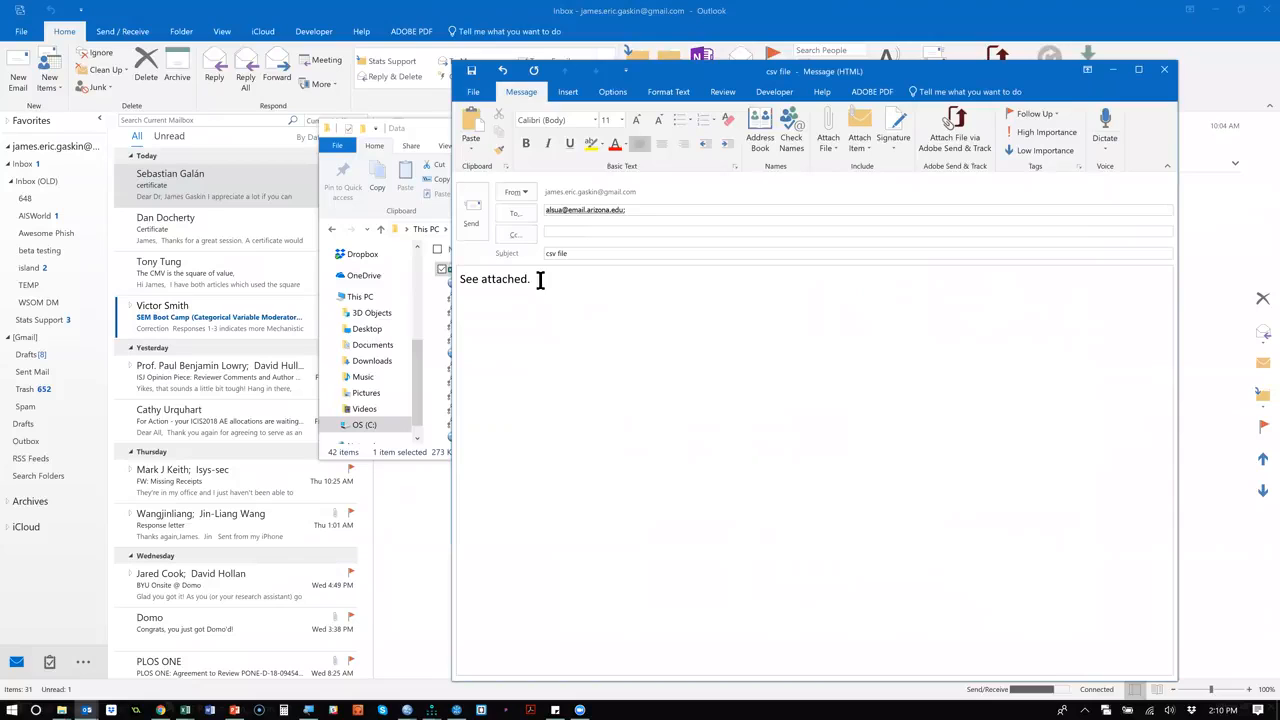
left_click(472, 221)
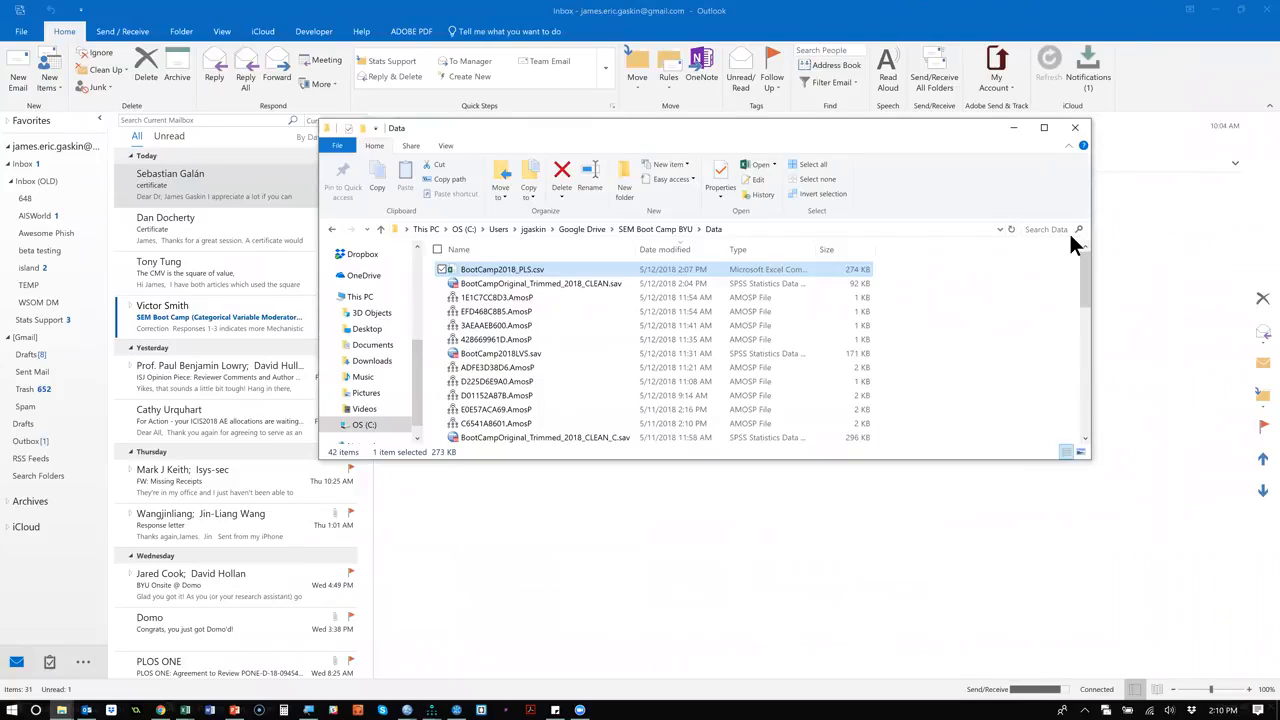
left_click(1013, 128)
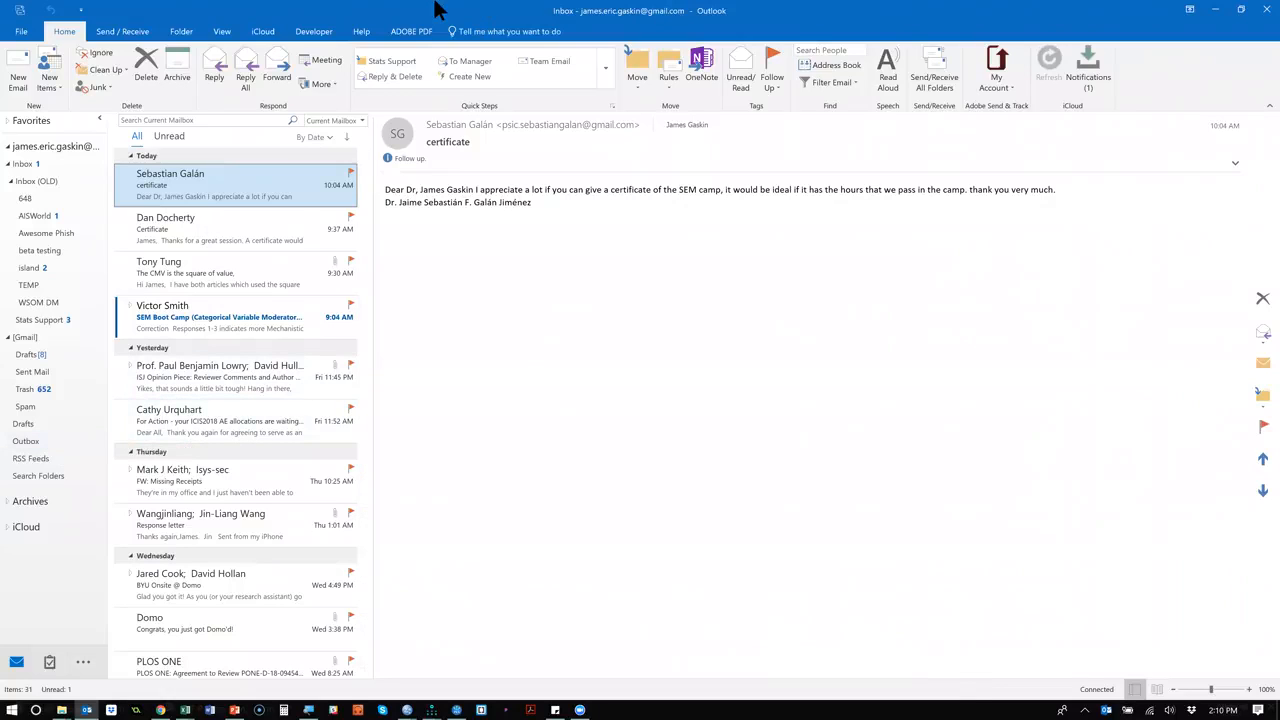
Switch to SmartPLS and create a new project named BootCamp2018.
key("alt+Tab")
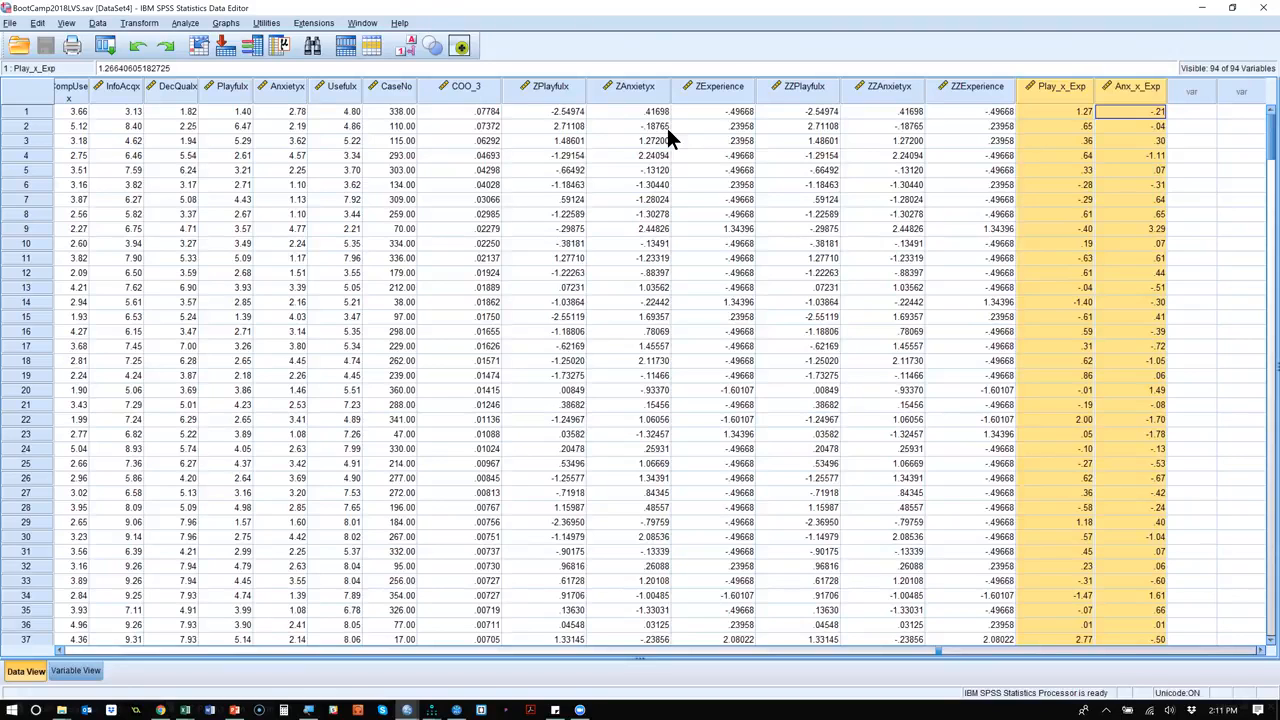
key("alt+Tab")
key("alt+Tab")
key("alt+Tab")
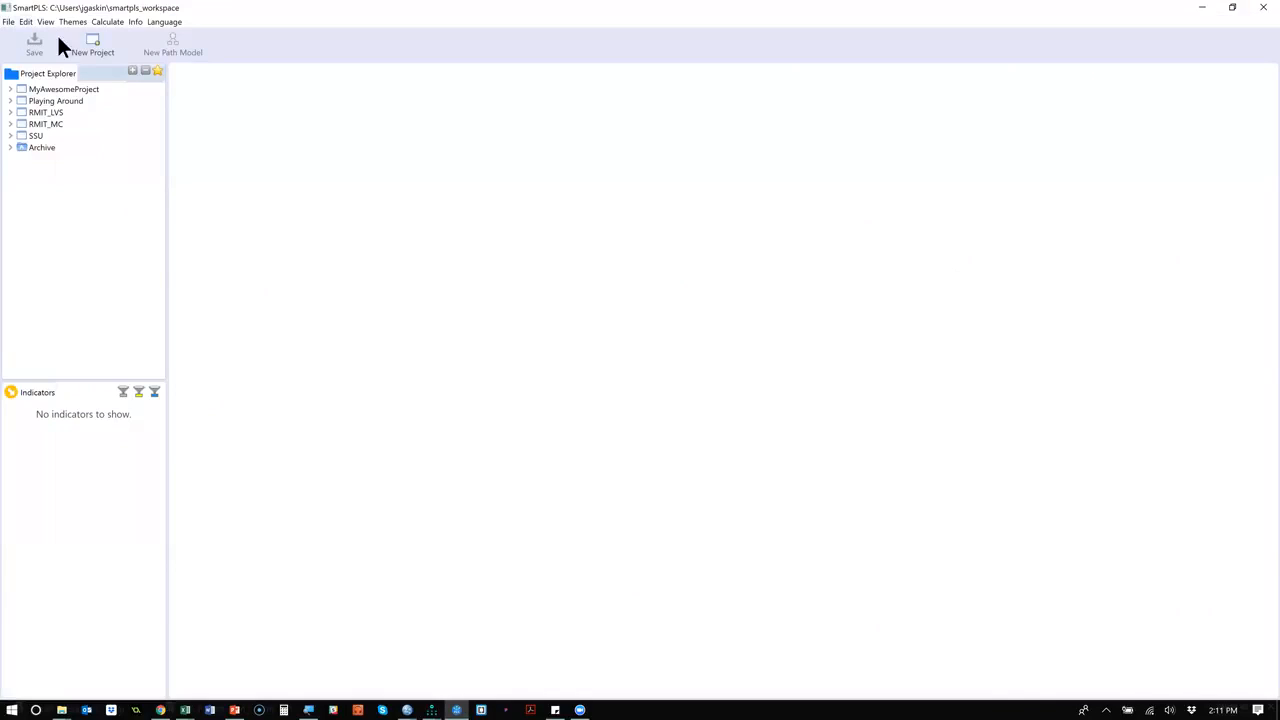
left_click(8, 22)
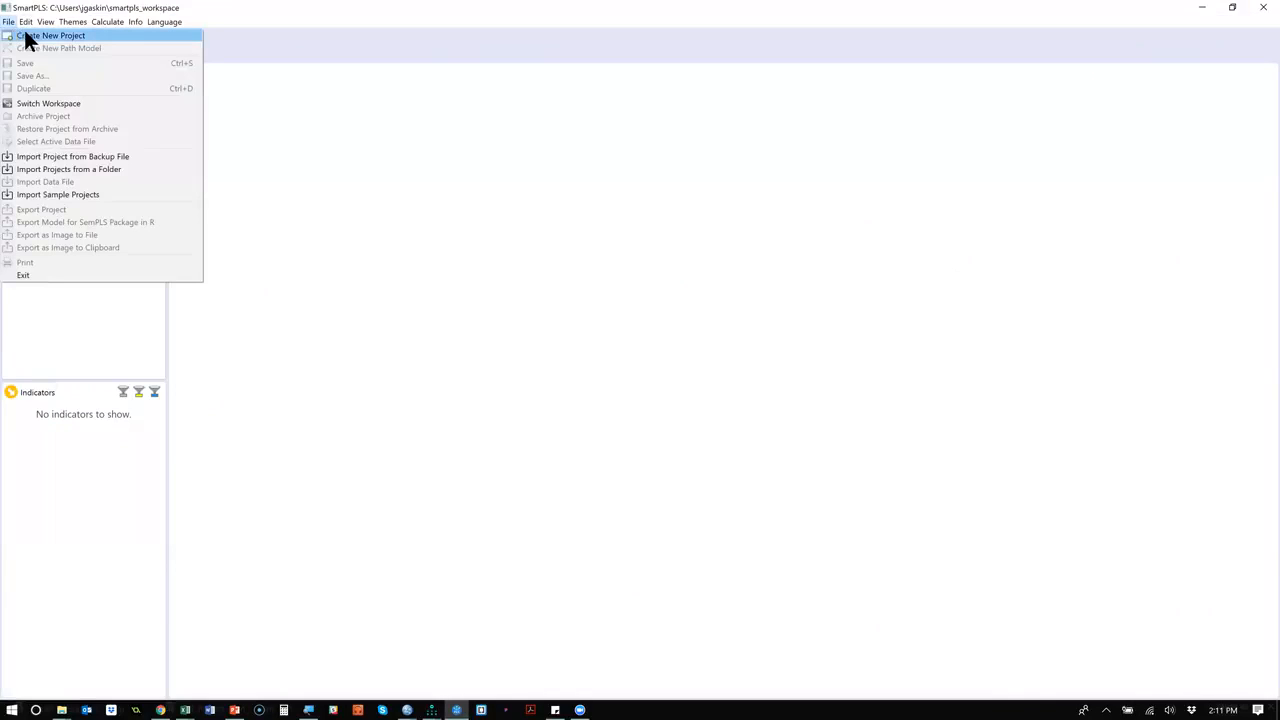
left_click(35, 38)
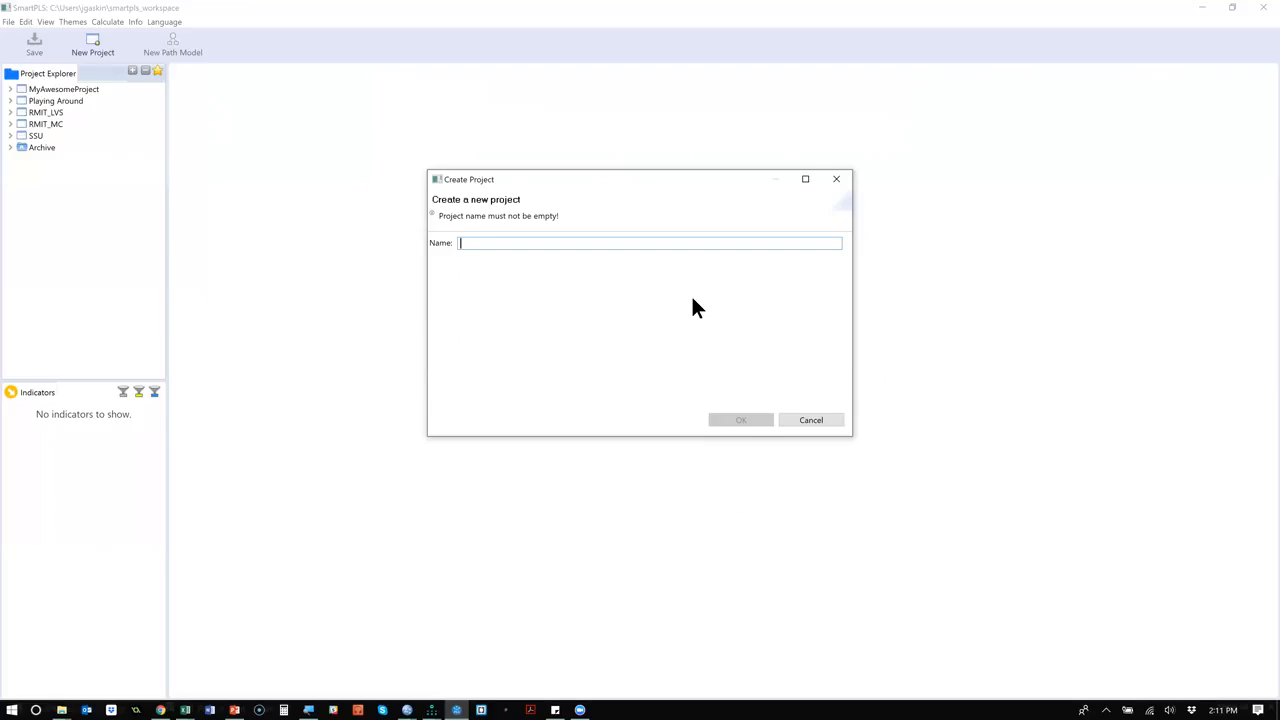
type("BootCamp2018")
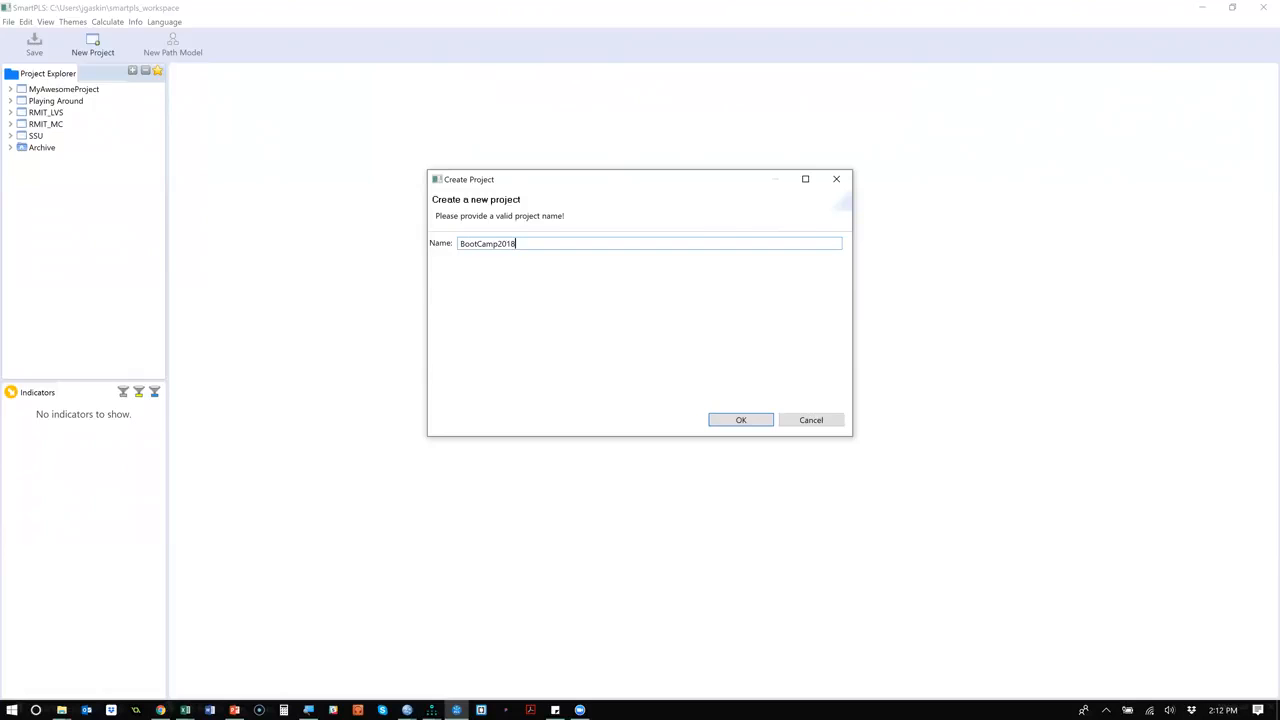
key("Return")
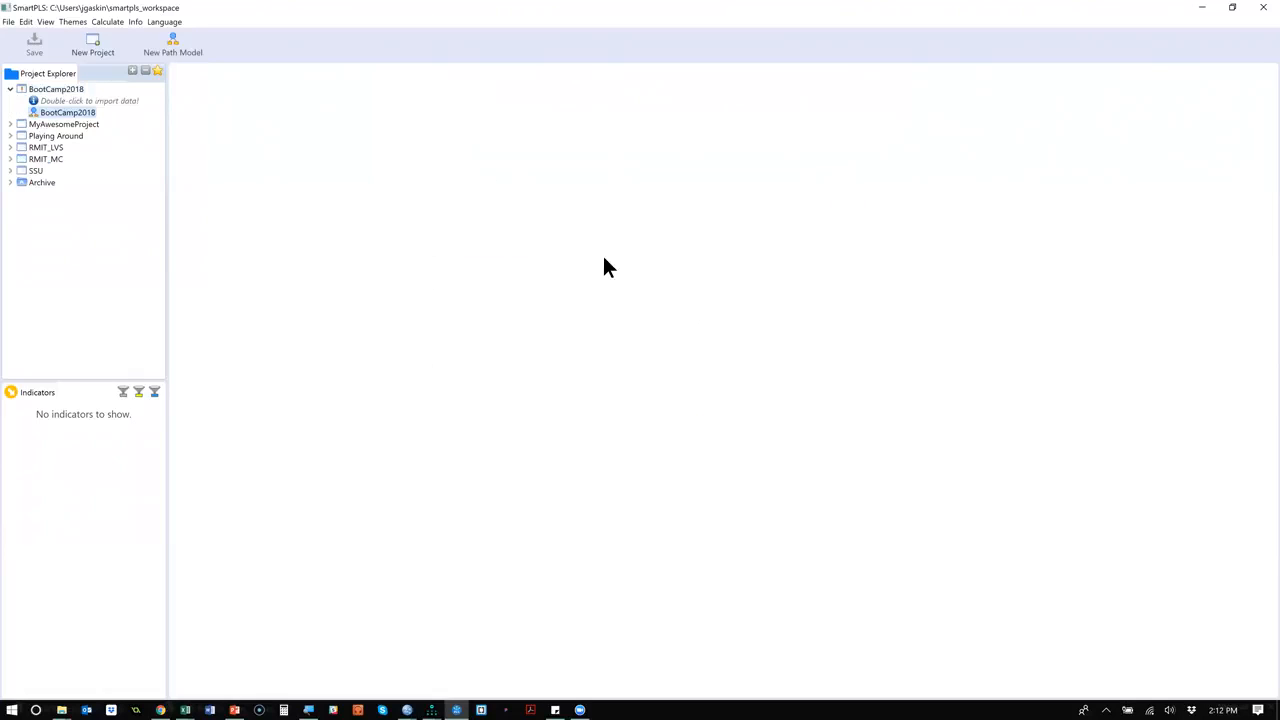
Import BootCamp2018_PLS.csv from the Data folder into the BootCamp2018 project, keeping the data file name BootCamp2018_PLS.
left_click(67, 102)
double_click(67, 101)
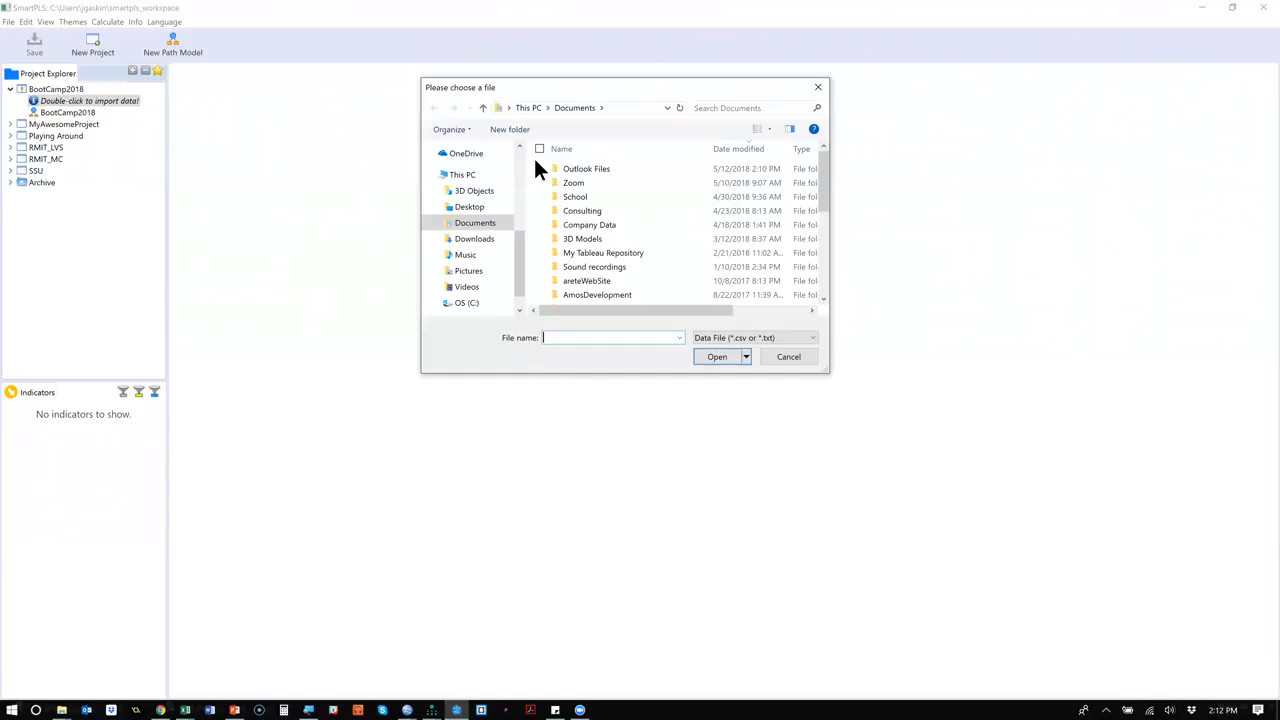
left_click_drag(514, 251, 511, 172)
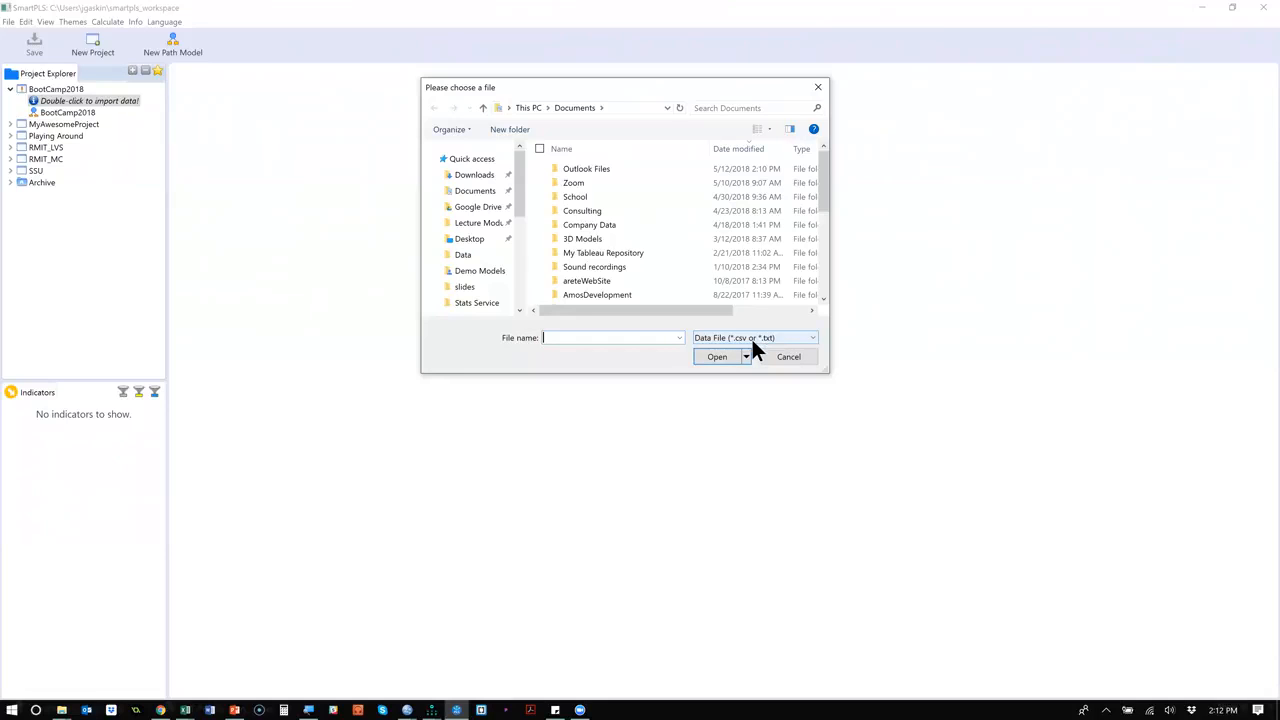
left_click(470, 255)
left_click(627, 169)
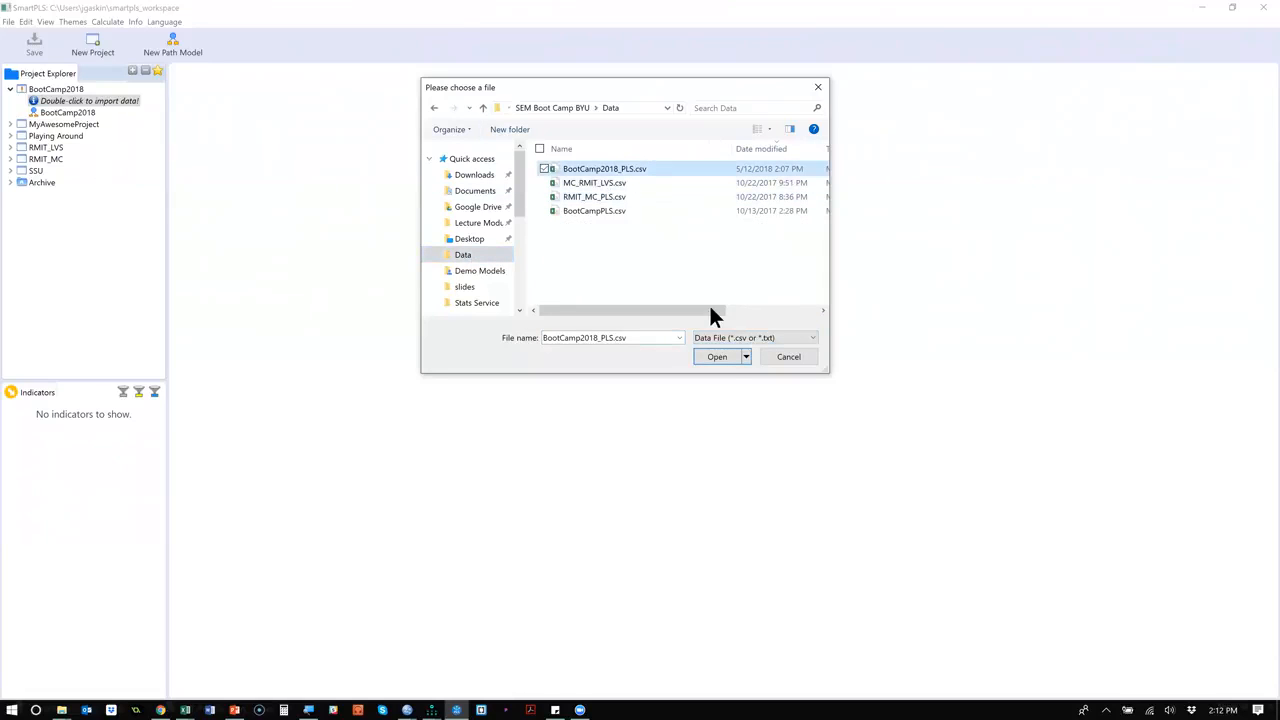
left_click(718, 357)
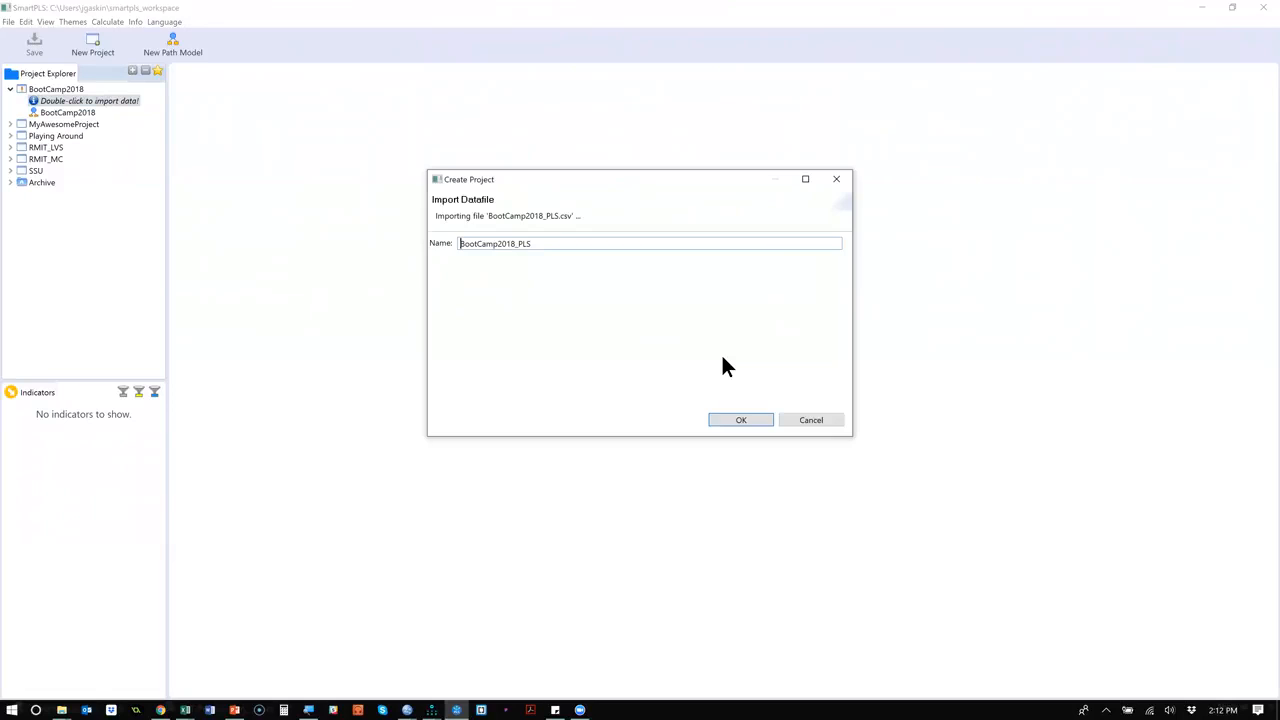
left_click(733, 421)
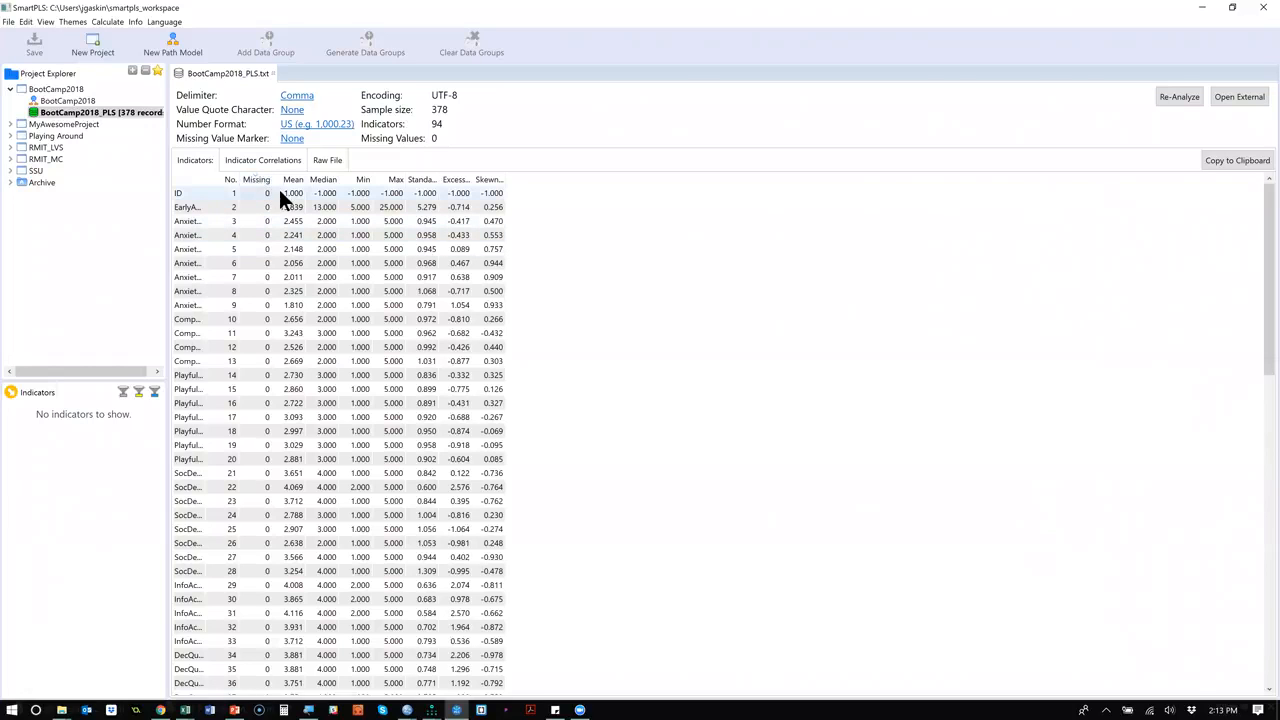
Review the imported indicators' normality by sorting them by excess kurtosis and by skewness, each in ascending and descending order.
left_click(243, 291)
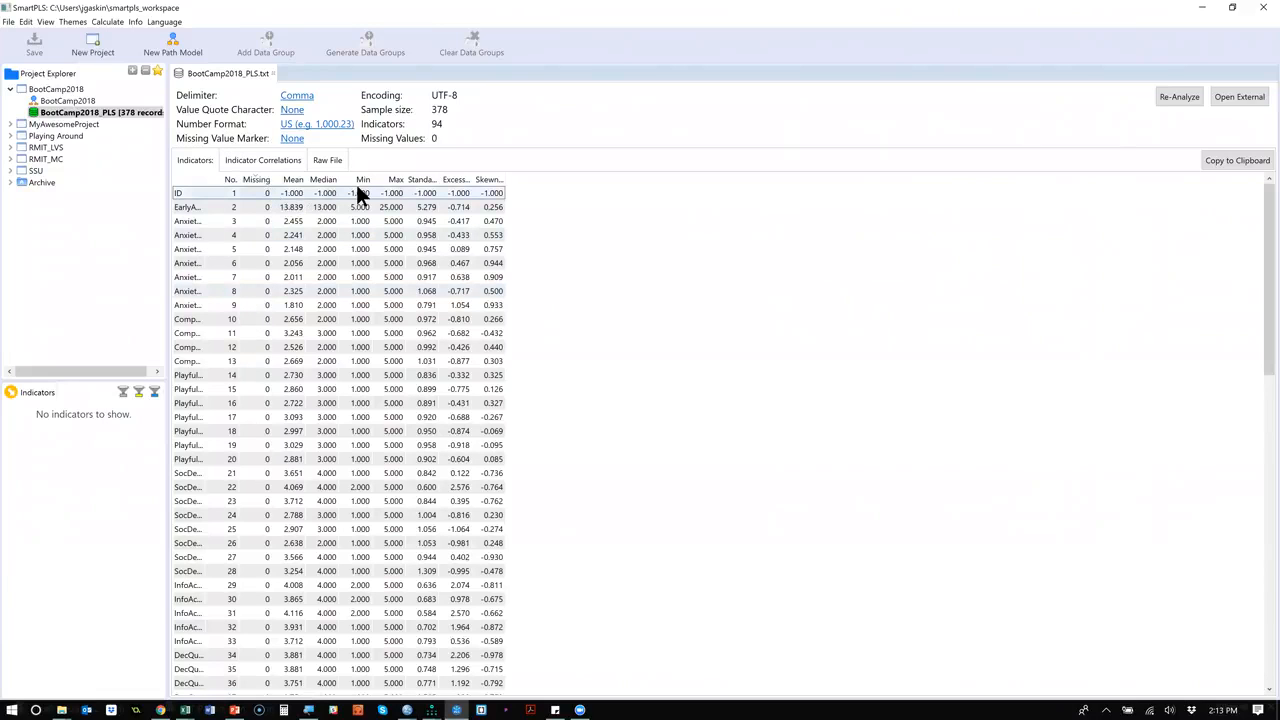
double_click(470, 178)
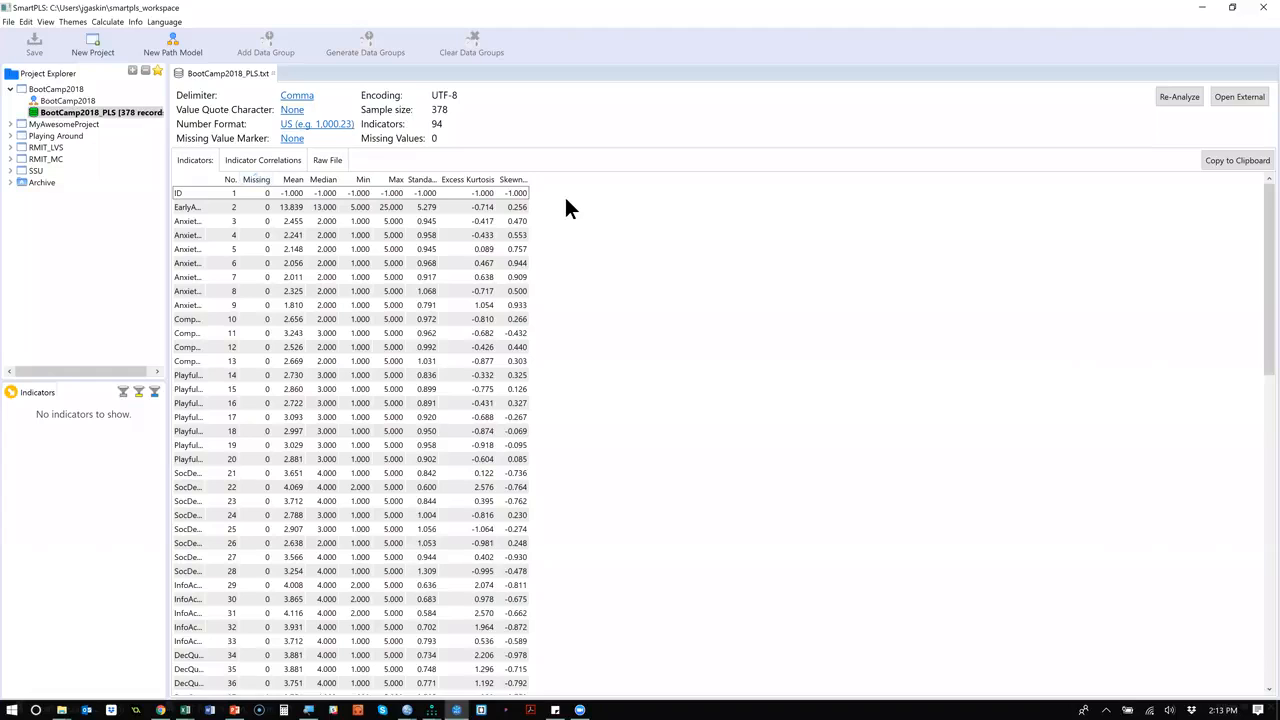
left_click(479, 179)
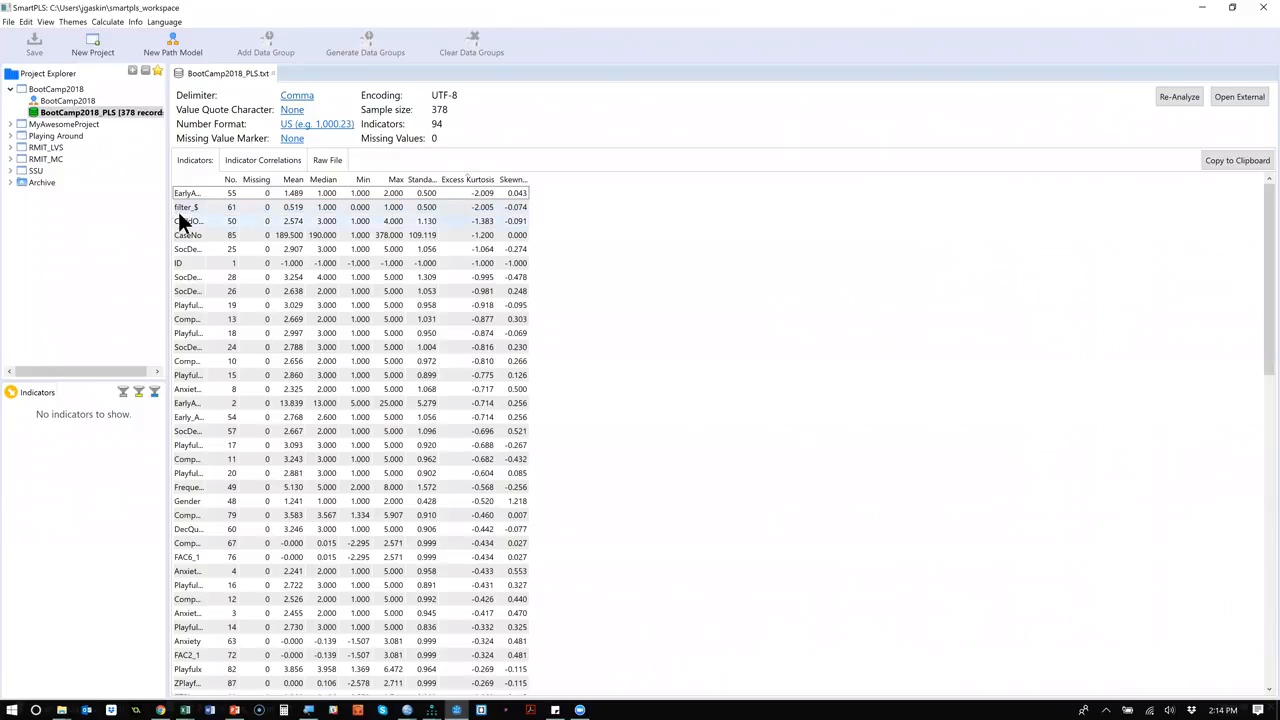
left_click(512, 183)
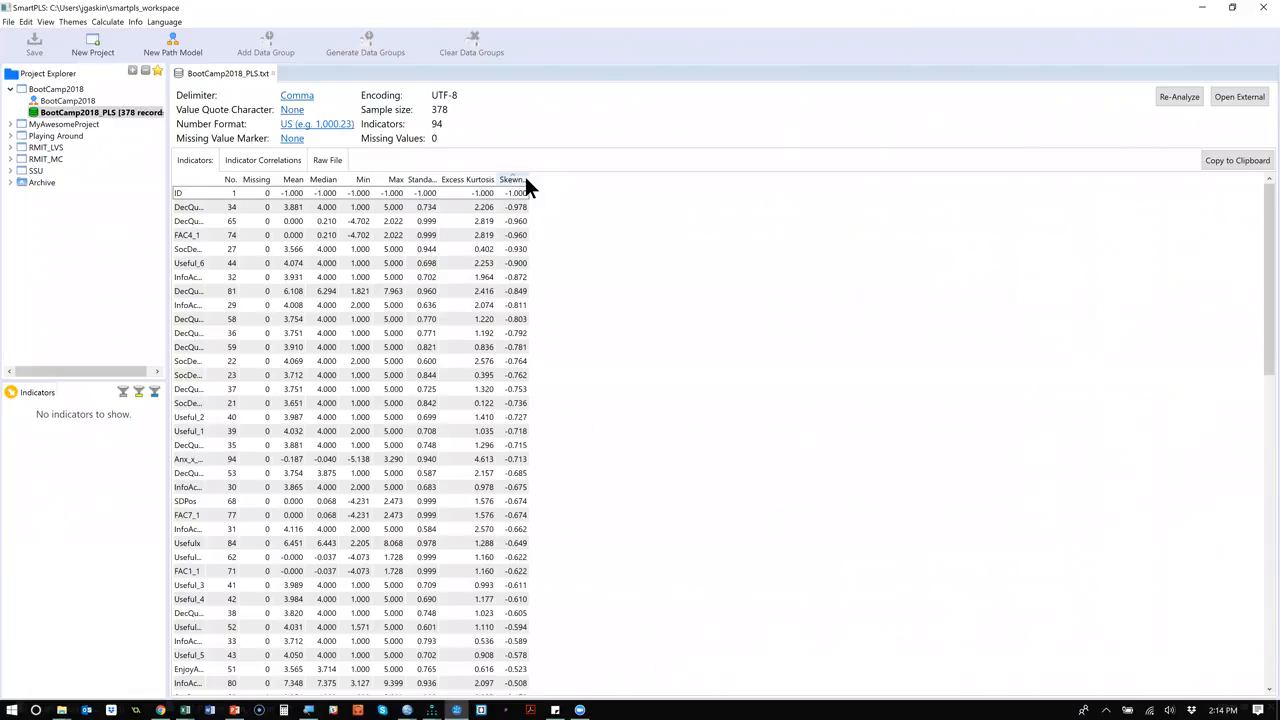
left_click(520, 180)
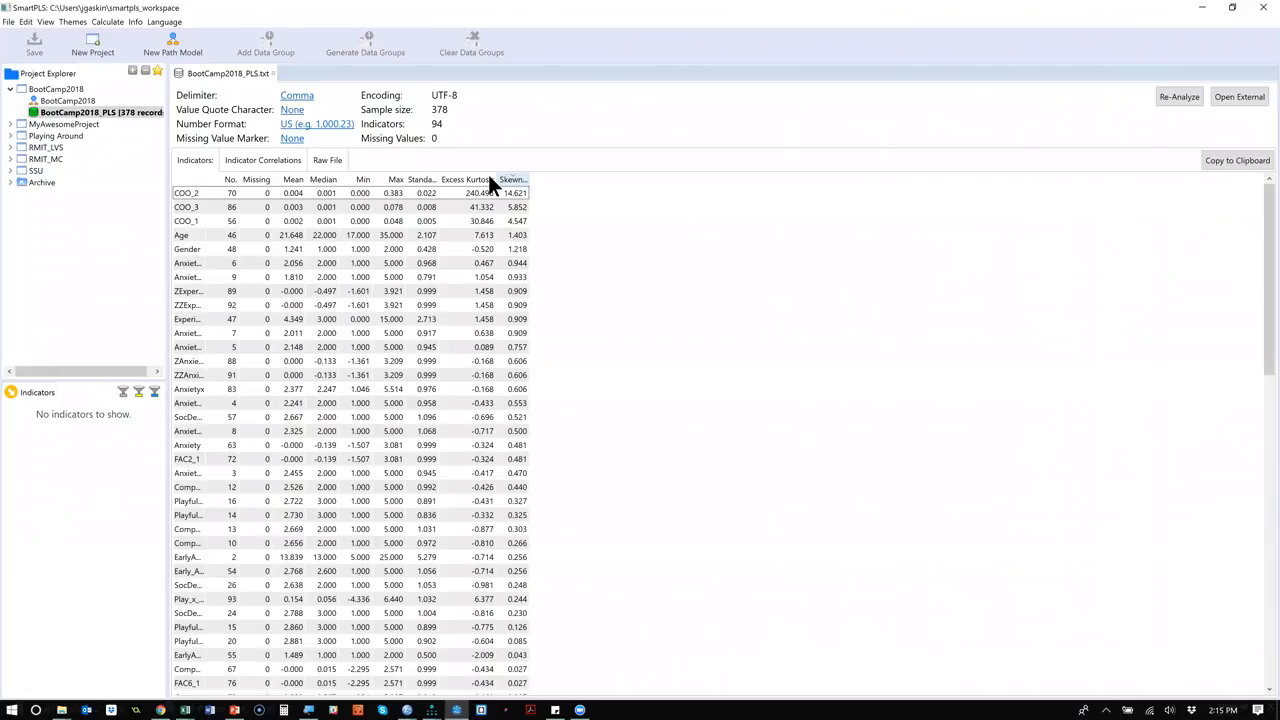
left_click(480, 180)
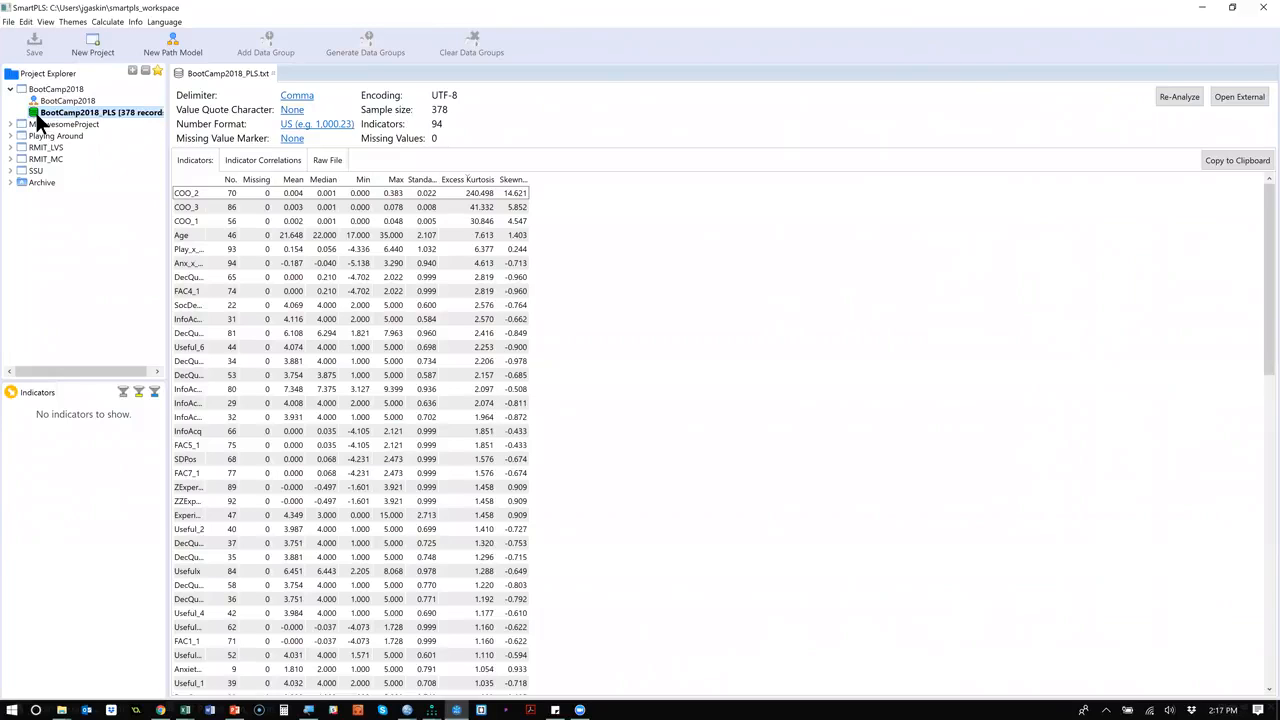
left_click(369, 193)
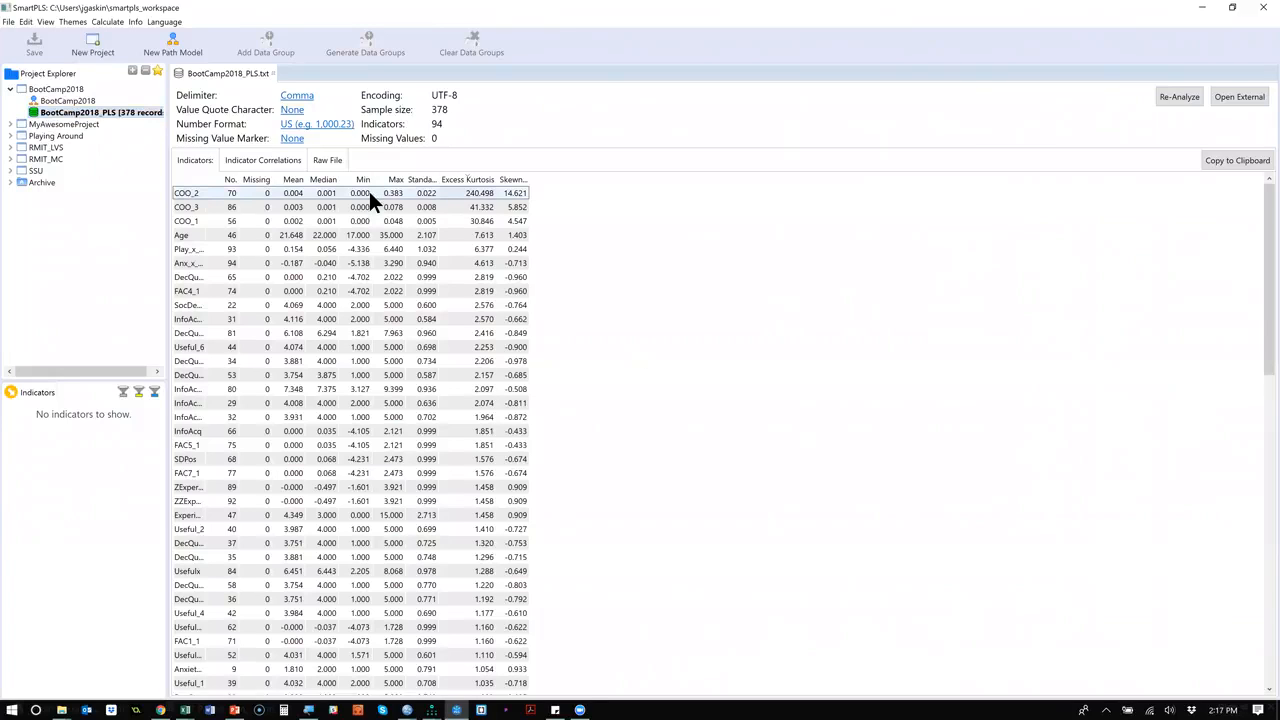
Set BootCamp2018_PLS as the project's active data file and open the BootCamp2018 path model.
right_click(83, 115)
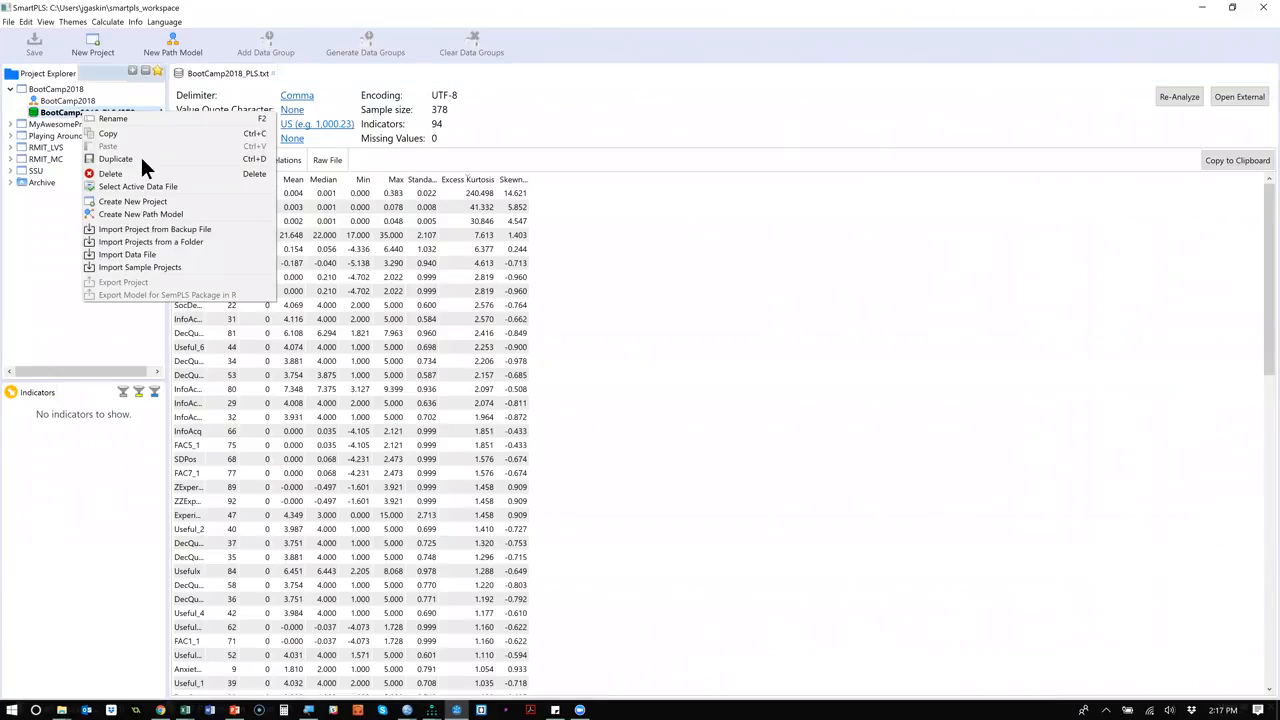
left_click(200, 187)
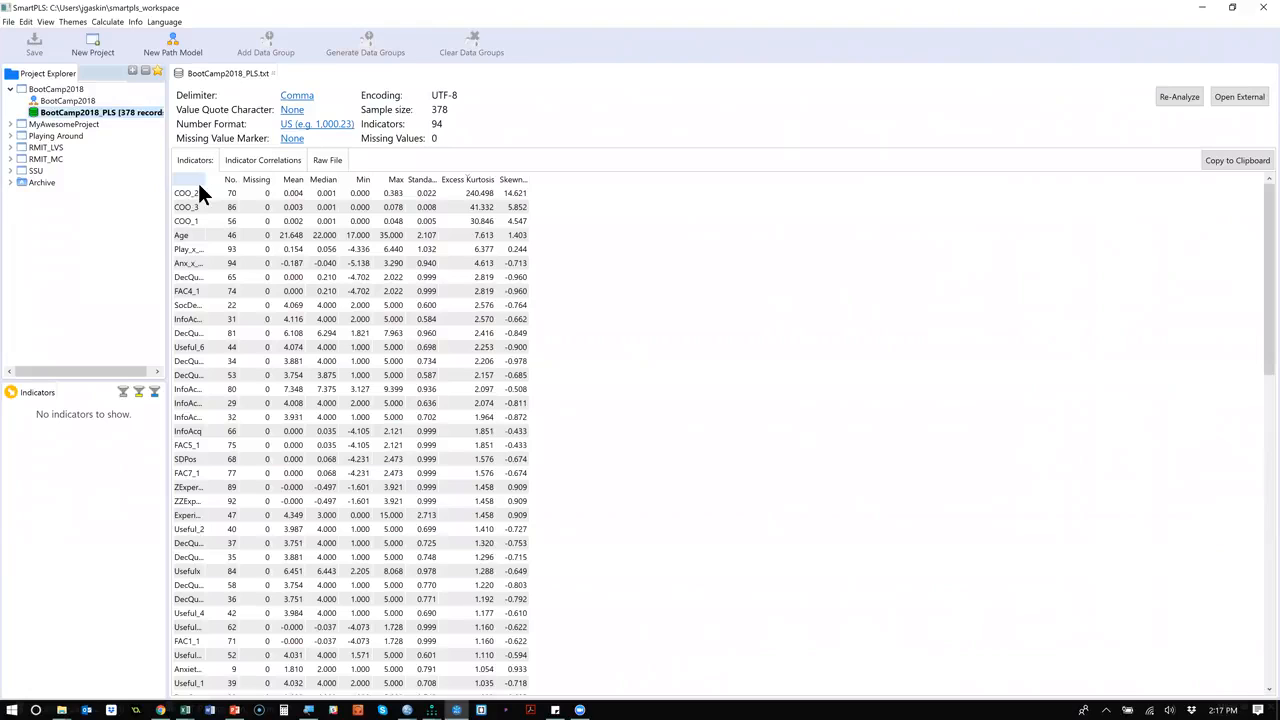
left_click(72, 102)
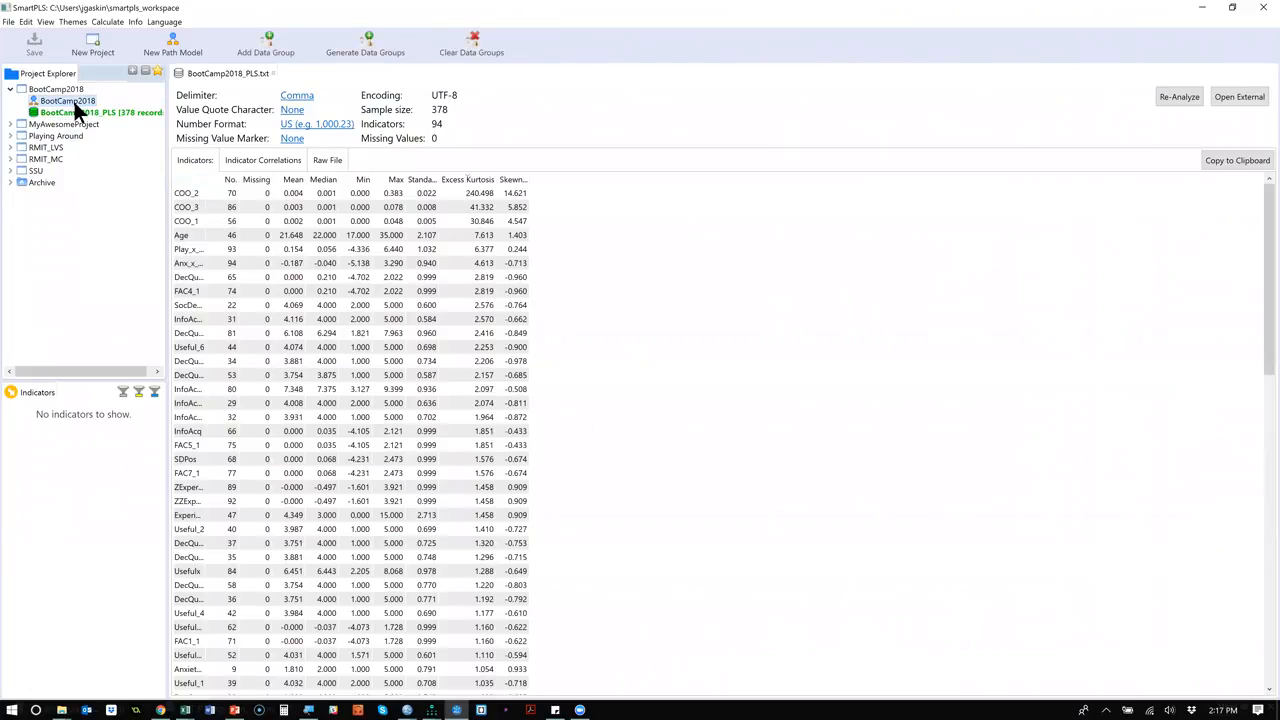
double_click(62, 101)
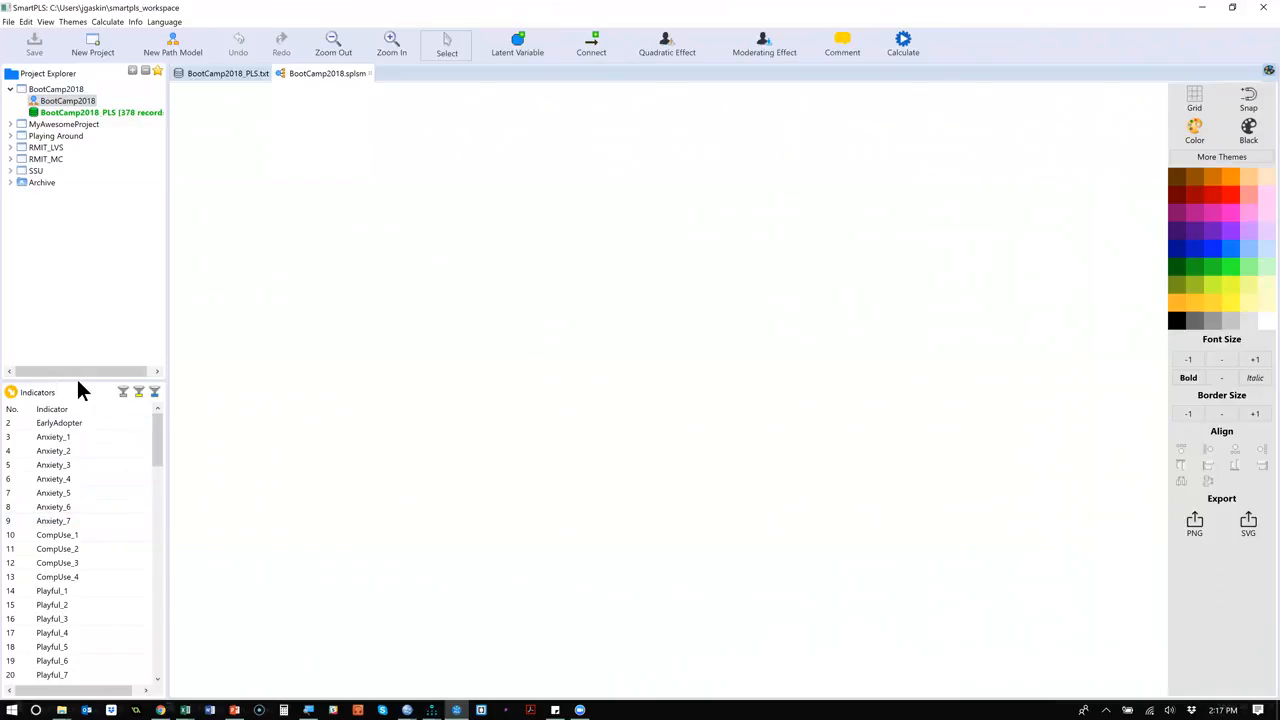
Enlarge the indicators list by shrinking the project tree above it to just fit its entries.
left_click_drag(77, 381, 82, 342)
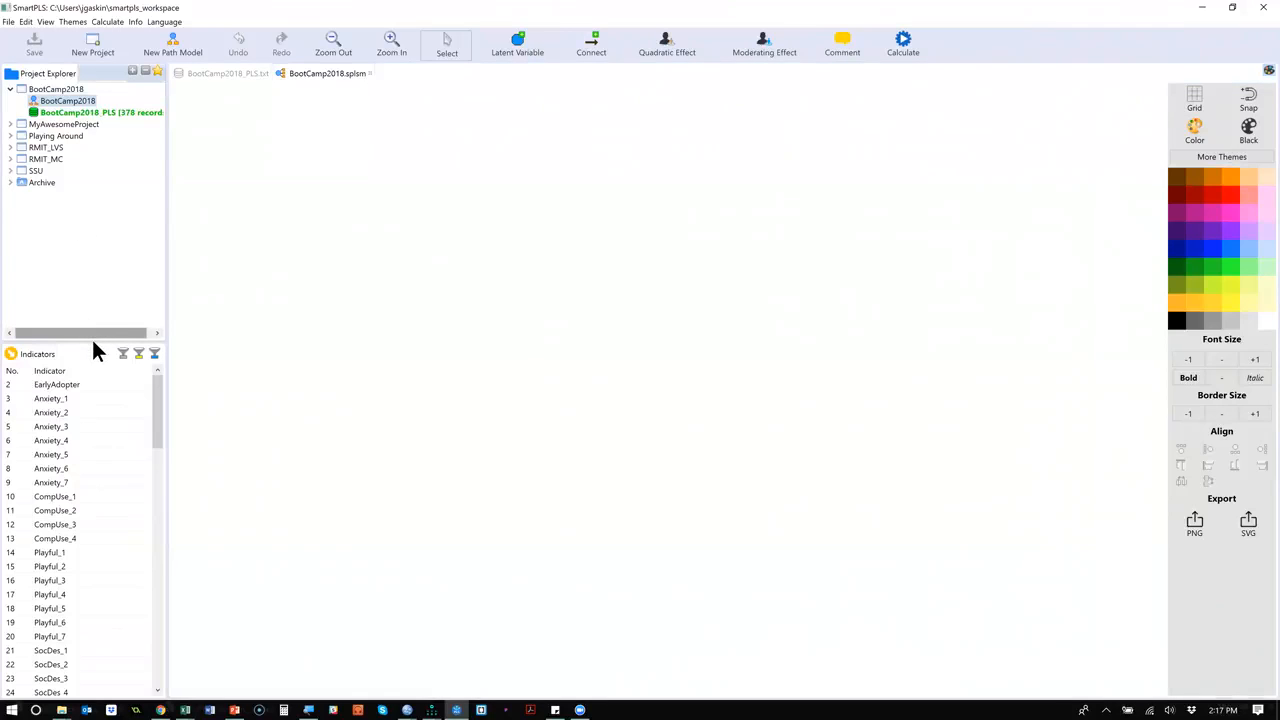
left_click_drag(93, 342, 94, 206)
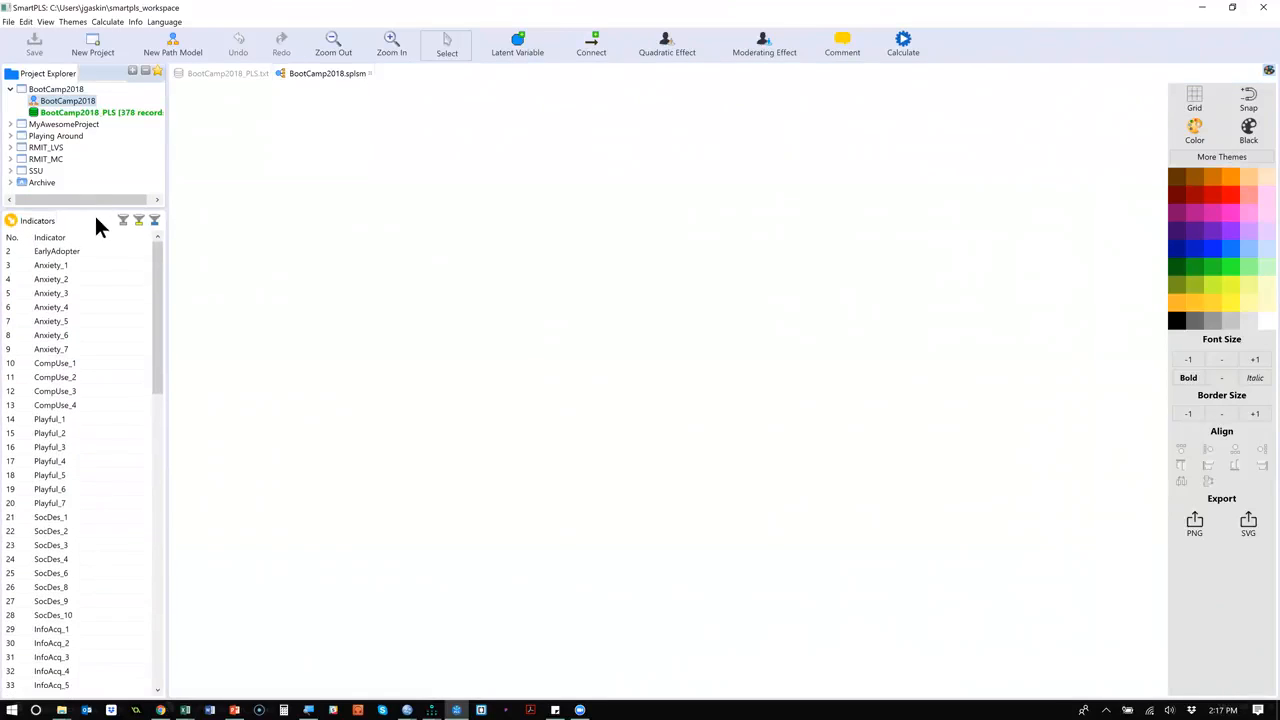
left_click_drag(162, 313, 137, 246)
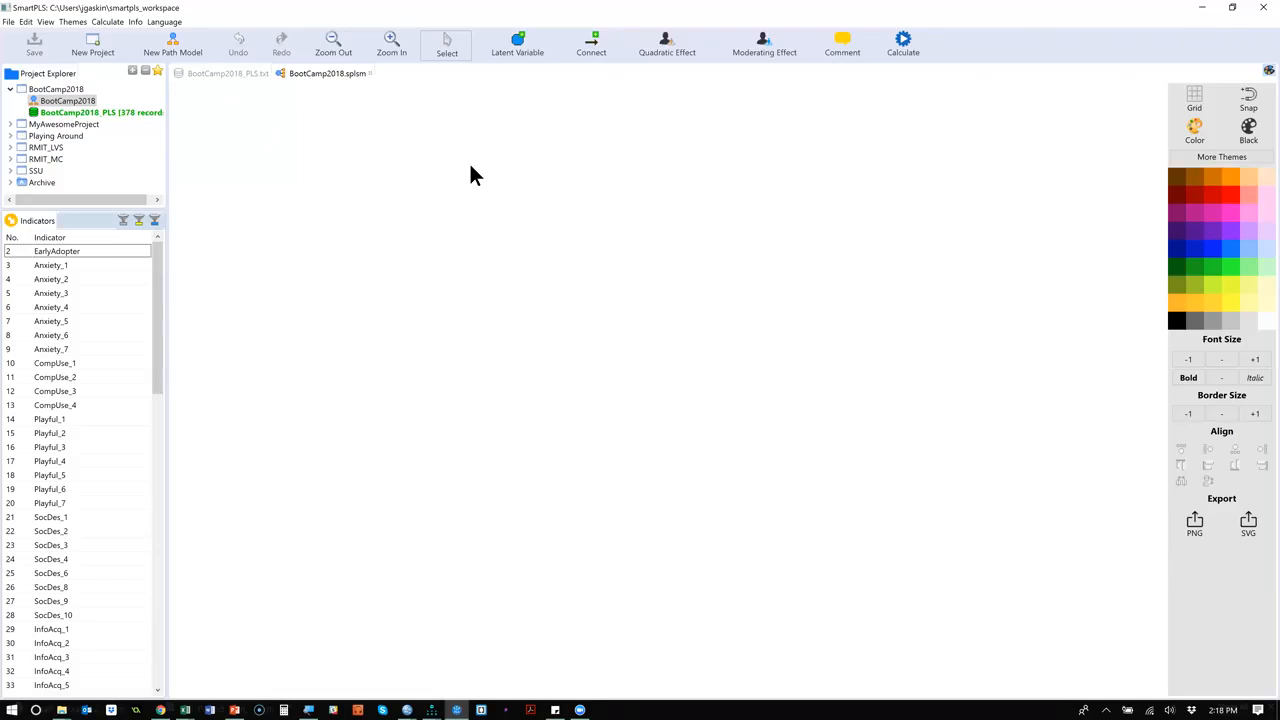
Place nine latent variables on the model canvas: two rows of three, two at the lower right and one above the upper row's leftmost.
left_click(520, 55)
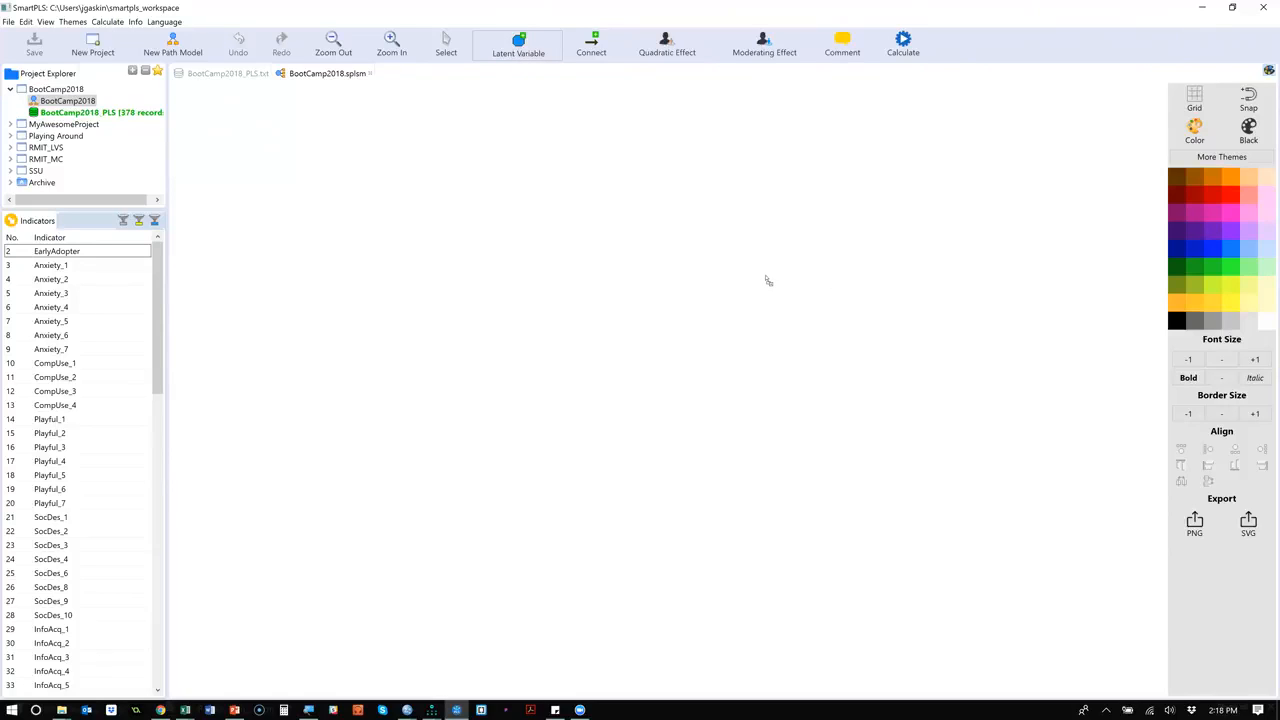
left_click(843, 262)
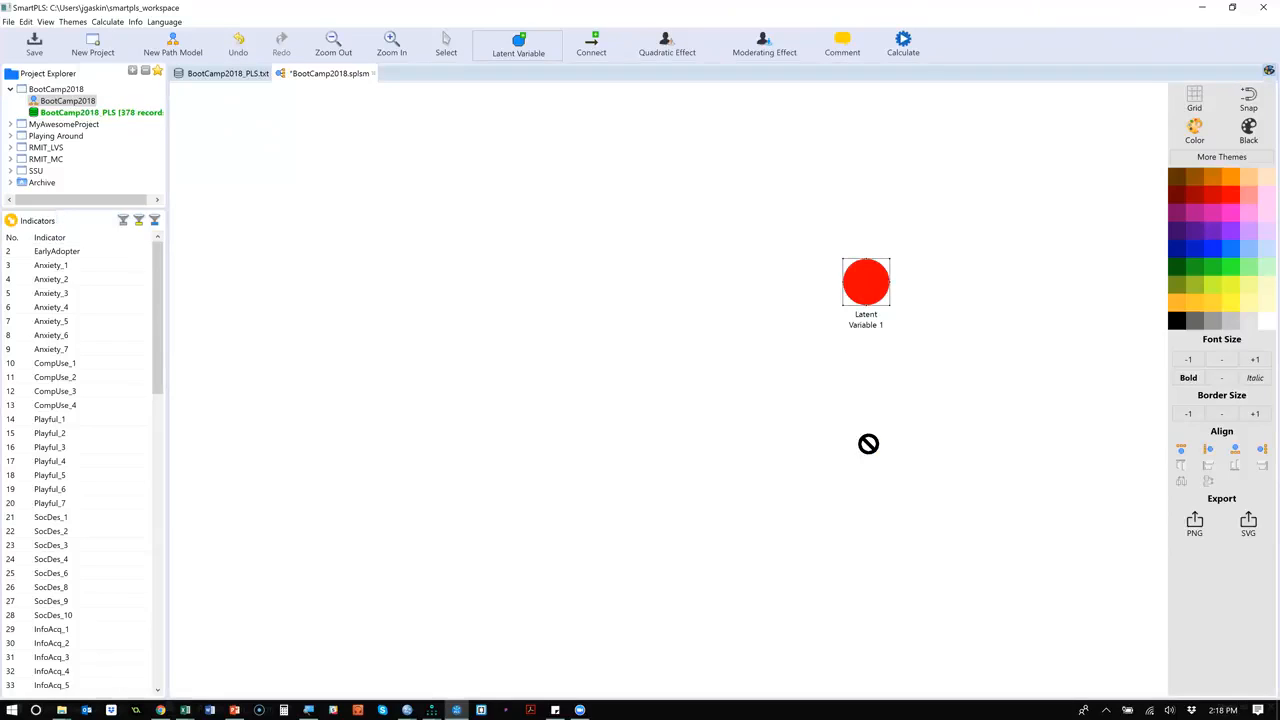
left_click(868, 443)
left_click(627, 273)
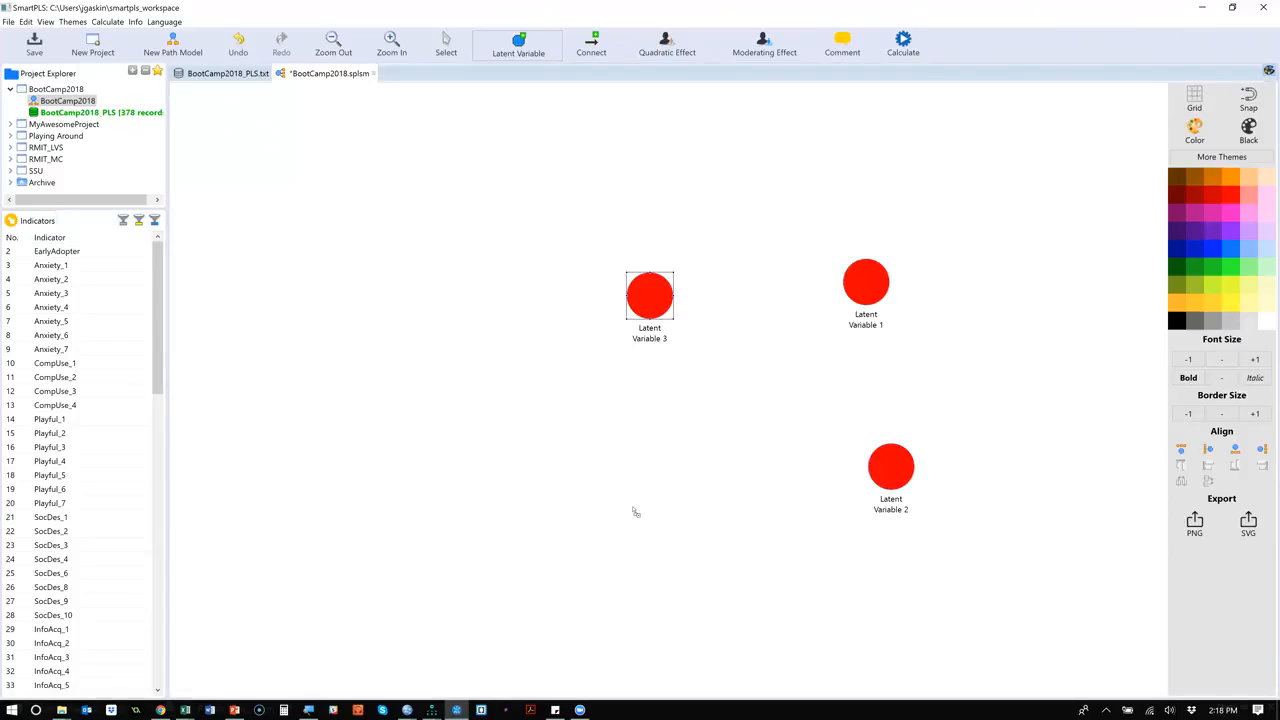
left_click(637, 499)
left_click(441, 281)
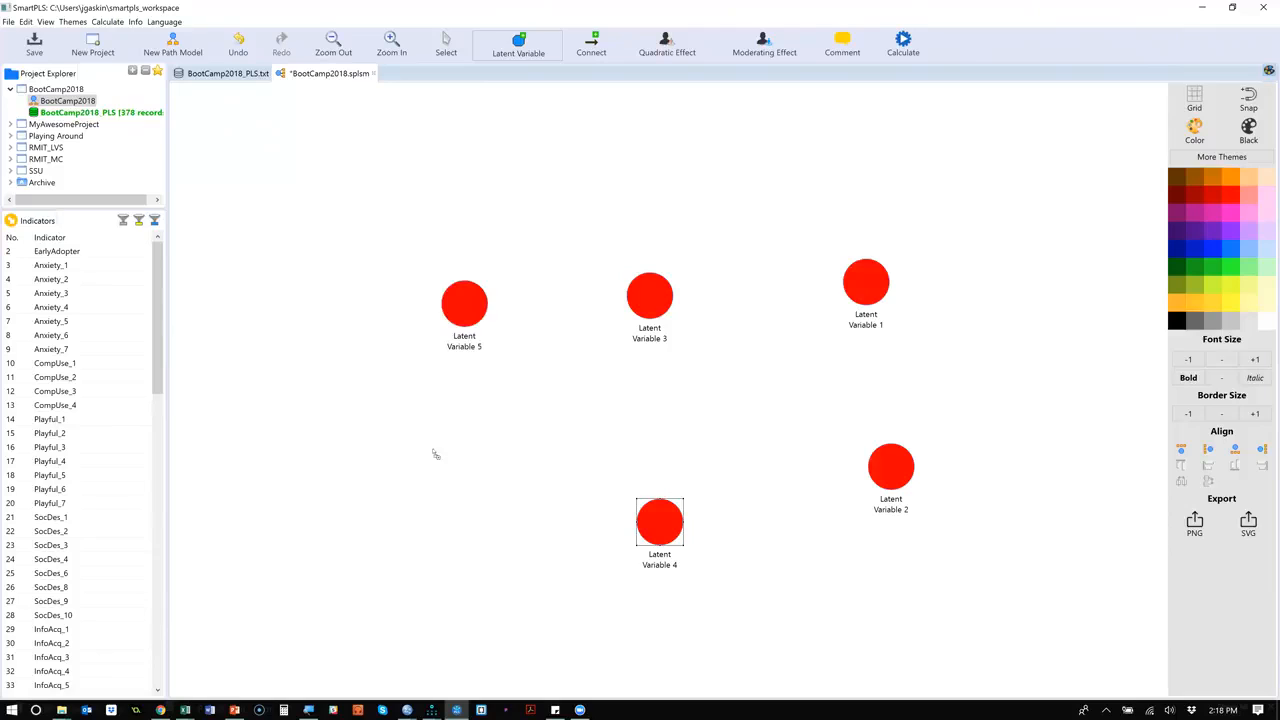
left_click(458, 510)
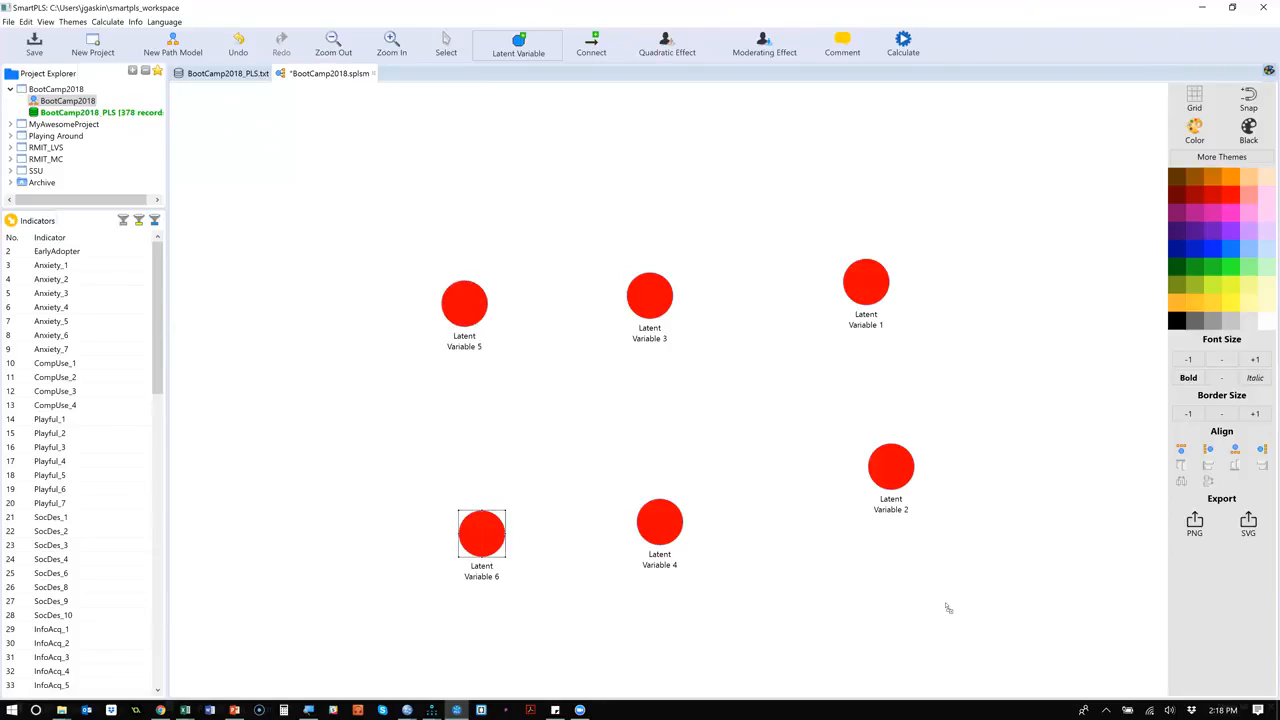
left_click(996, 586)
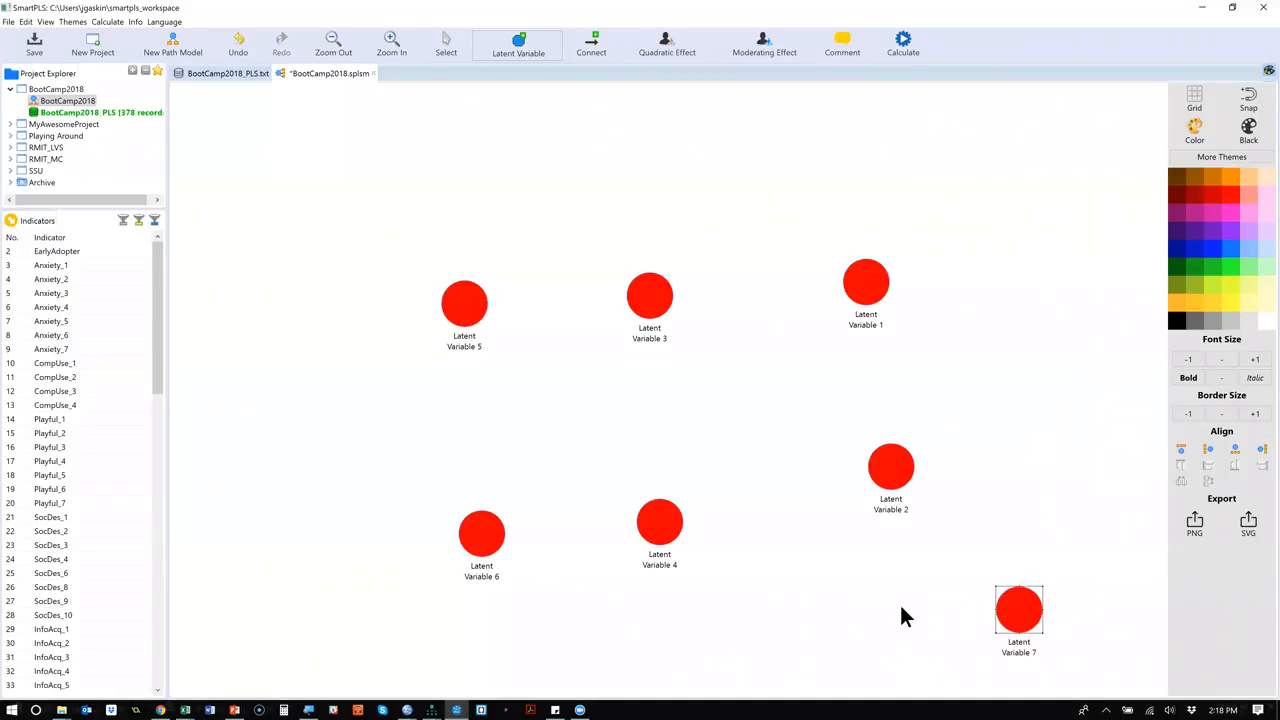
left_click(901, 607)
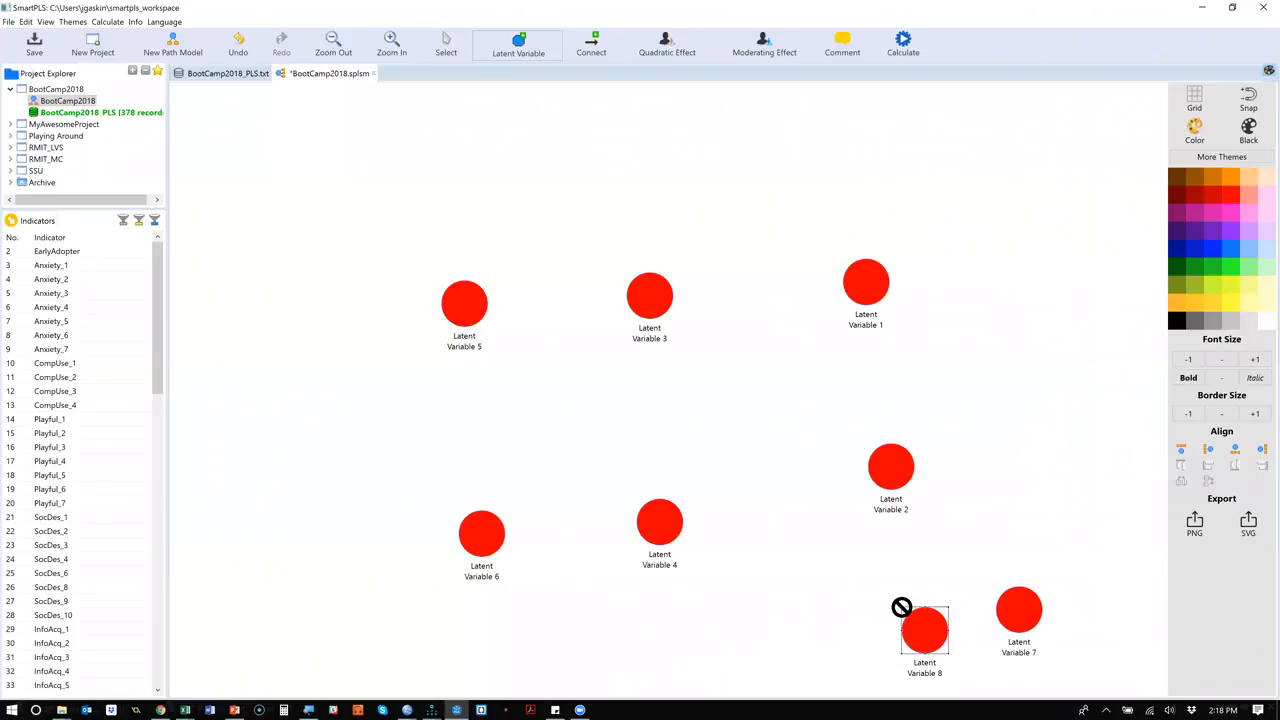
left_click(522, 50)
left_click(444, 170)
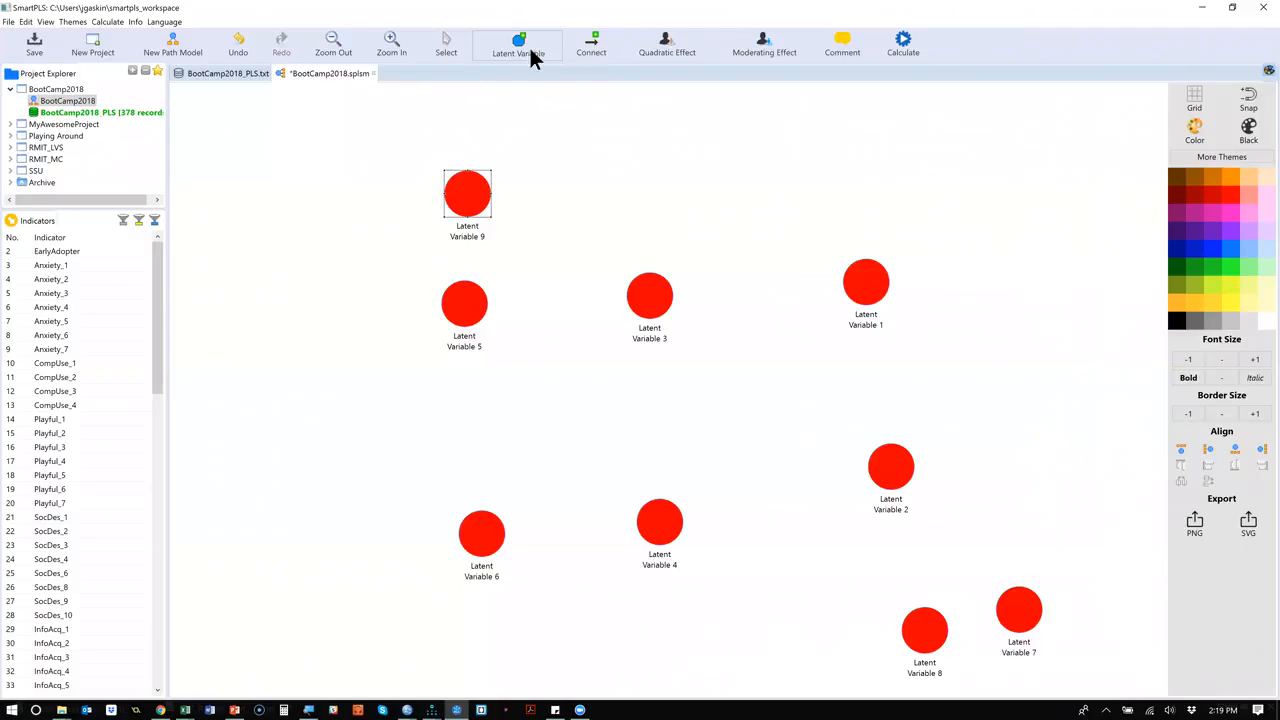
Rename Latent Variable 9, above the upper row's leftmost variable, as Experience.
left_click(450, 50)
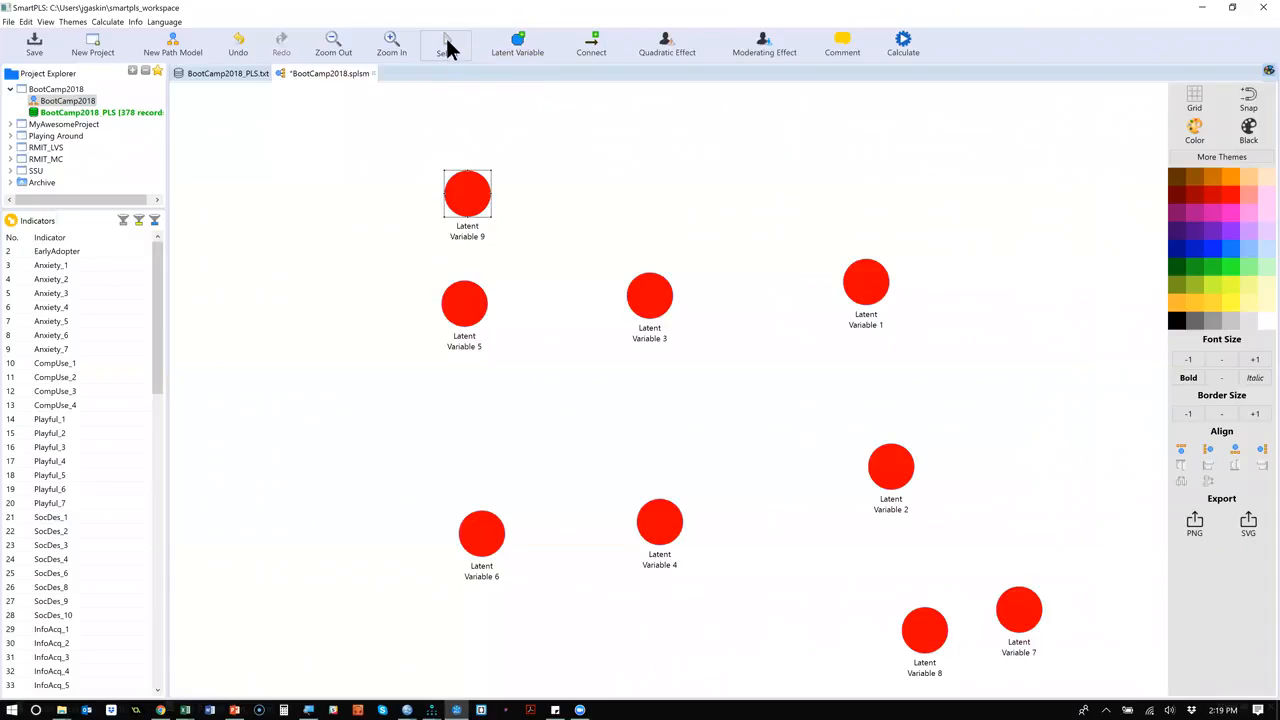
right_click(467, 230)
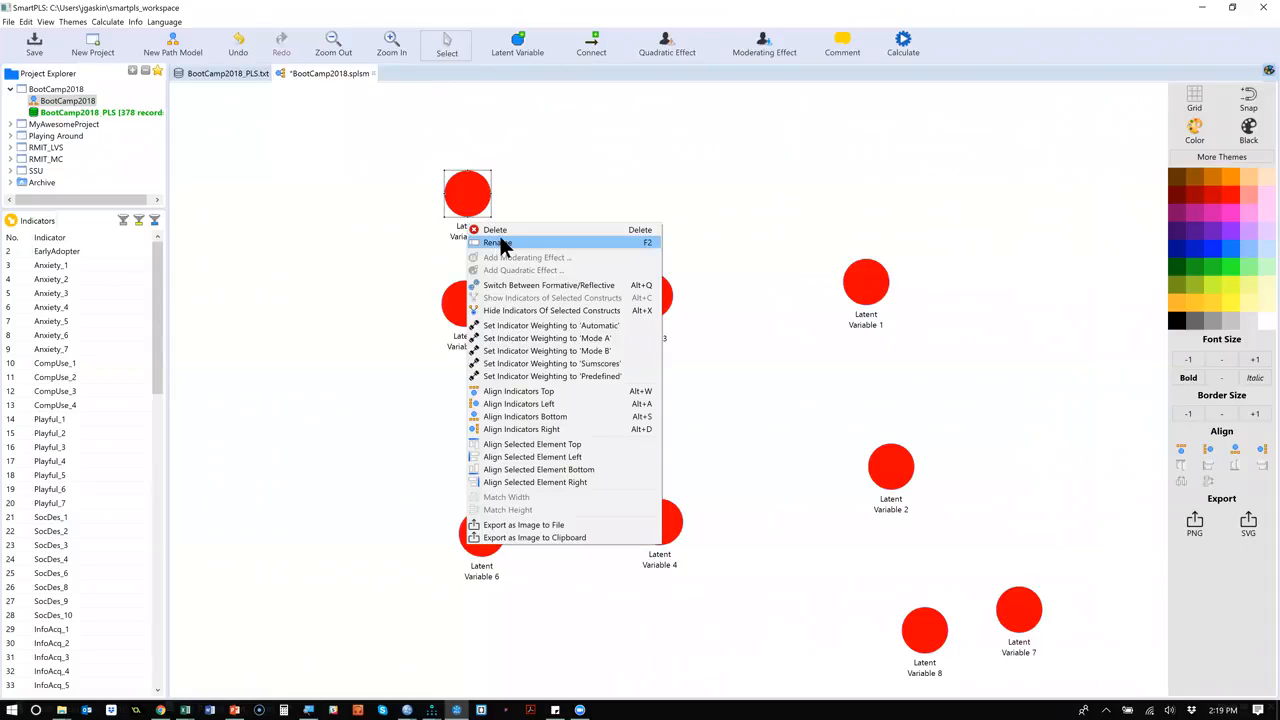
left_click(498, 243)
type("Experience")
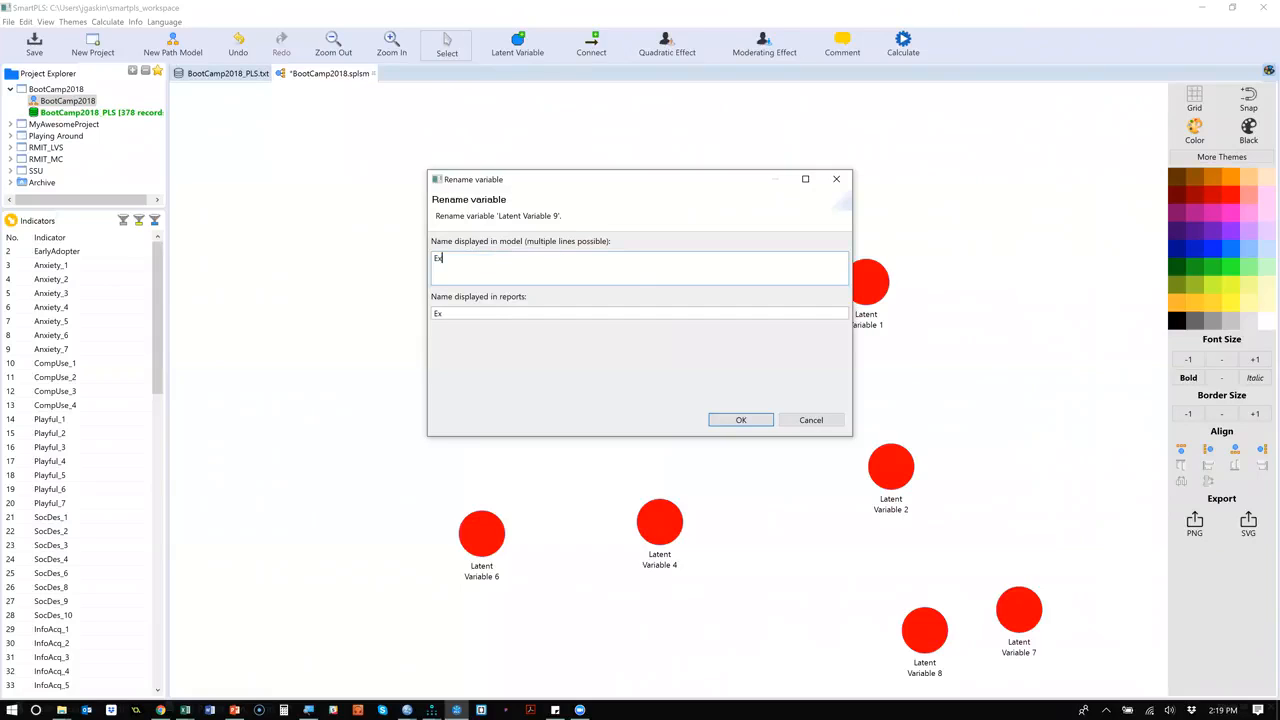
left_click(732, 421)
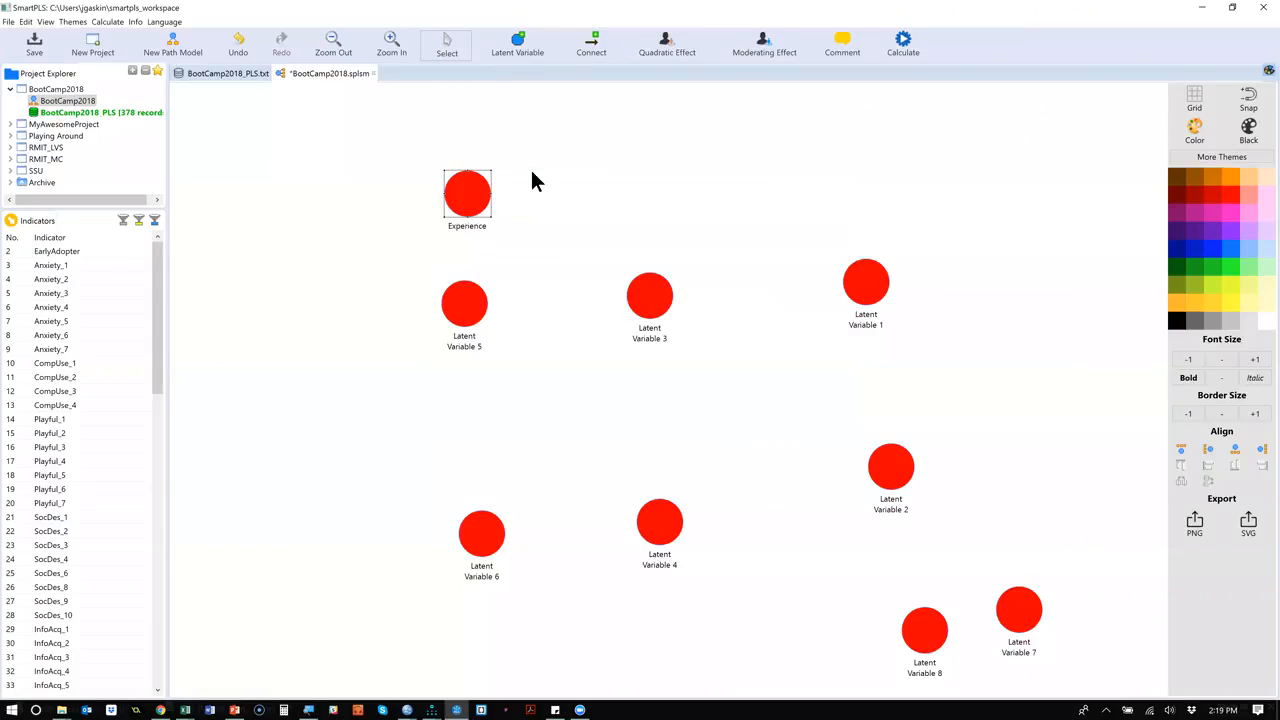
Rename Latent Variable 5, directly below Experience, as Playfulness.
right_click(462, 308)
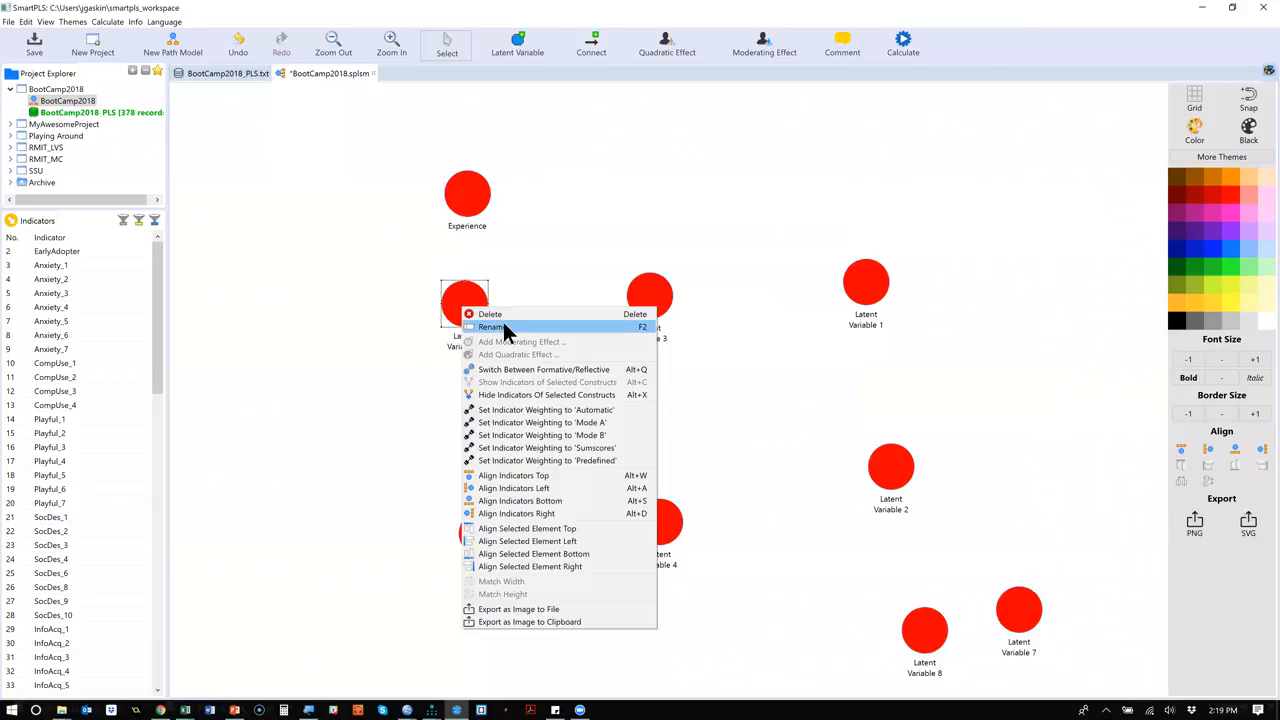
left_click(535, 326)
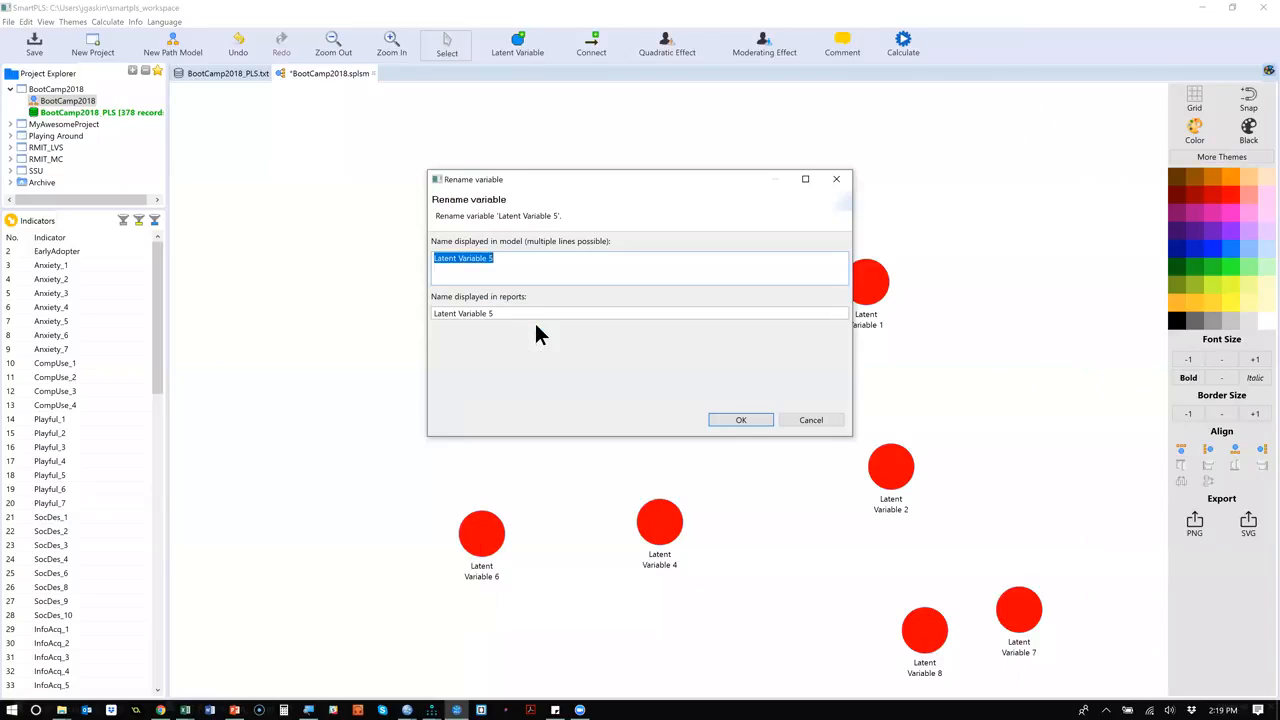
type("P")
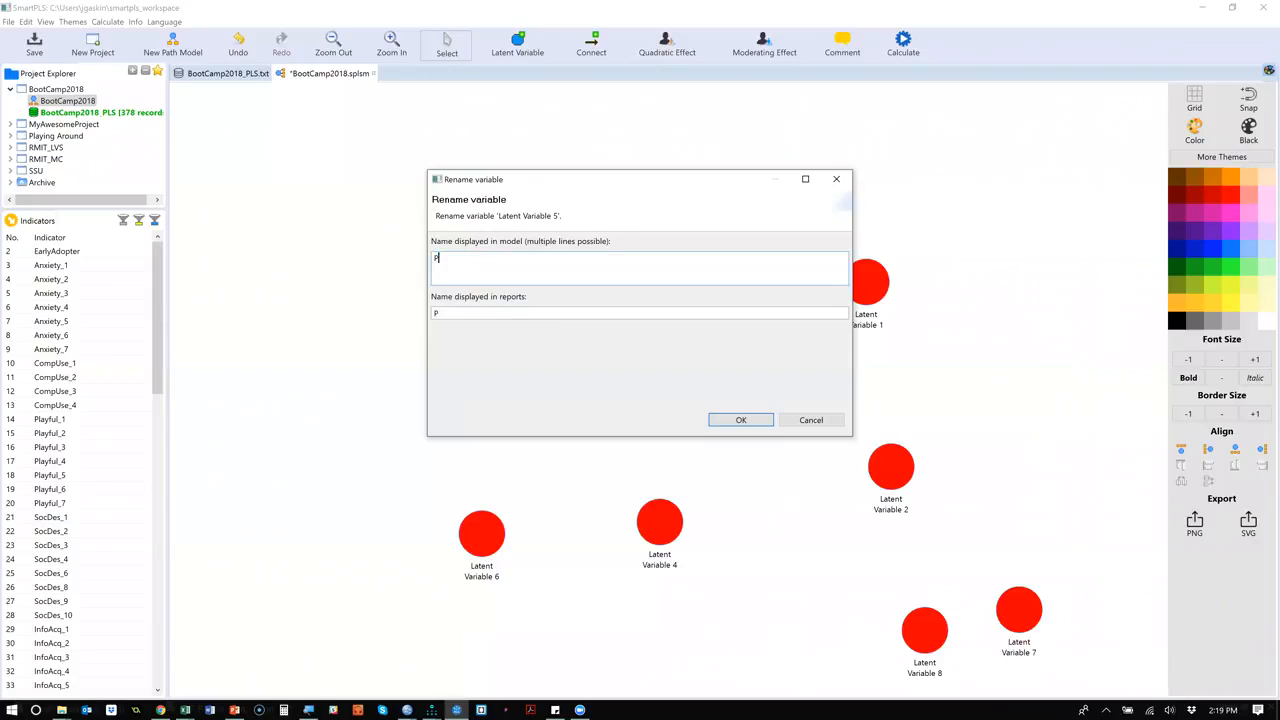
type("layfulness")
left_click(765, 419)
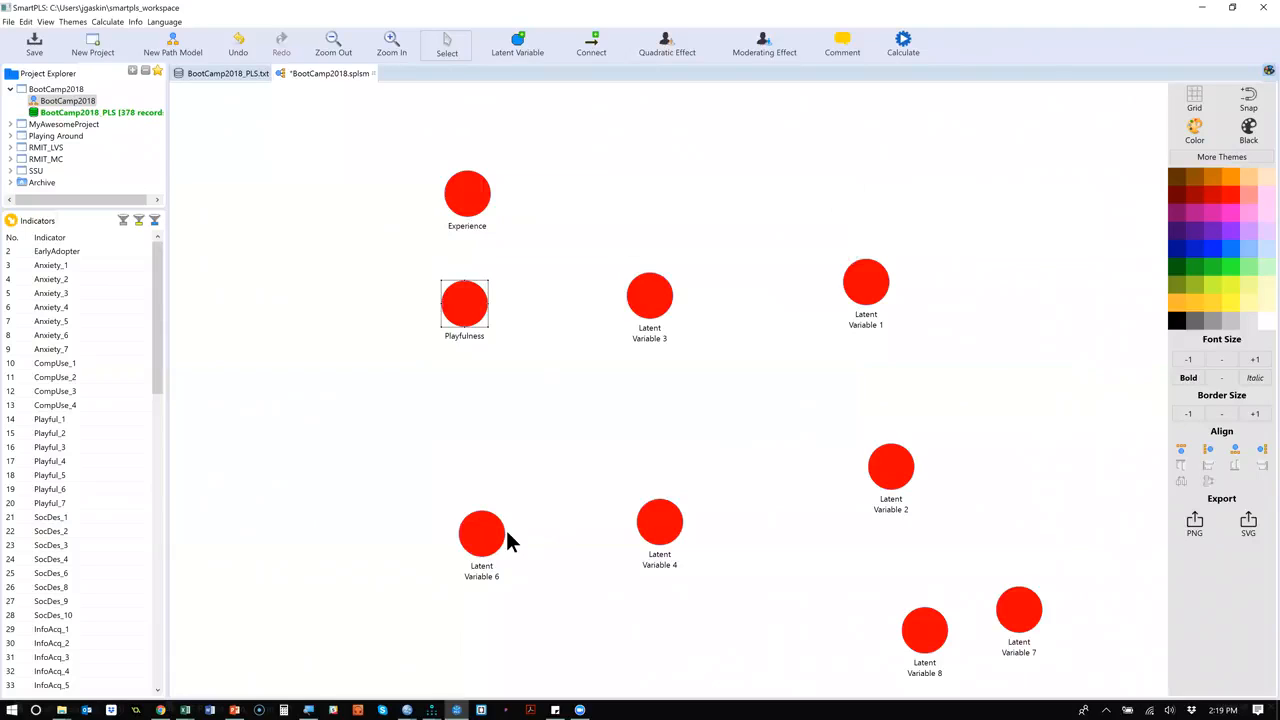
Rename Latent Variable 6, the leftmost variable of the lower row, as Anxiety.
right_click(481, 540)
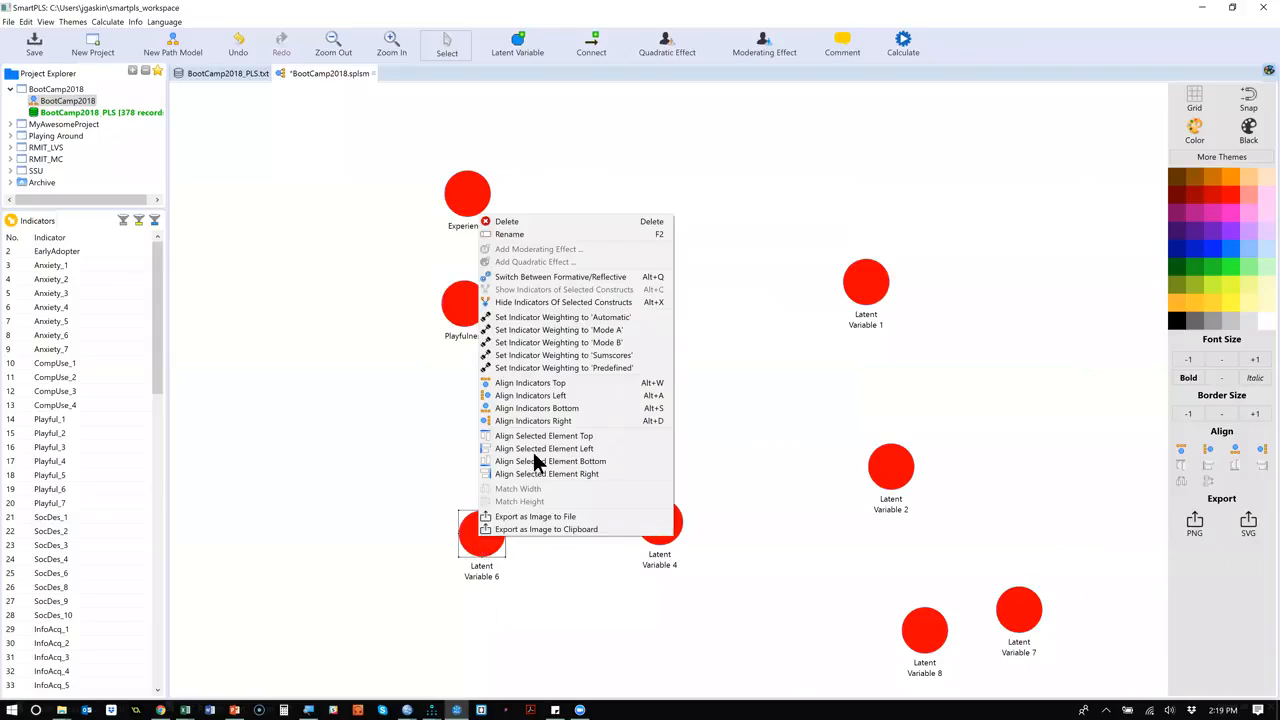
left_click(531, 236)
type("Anxiety")
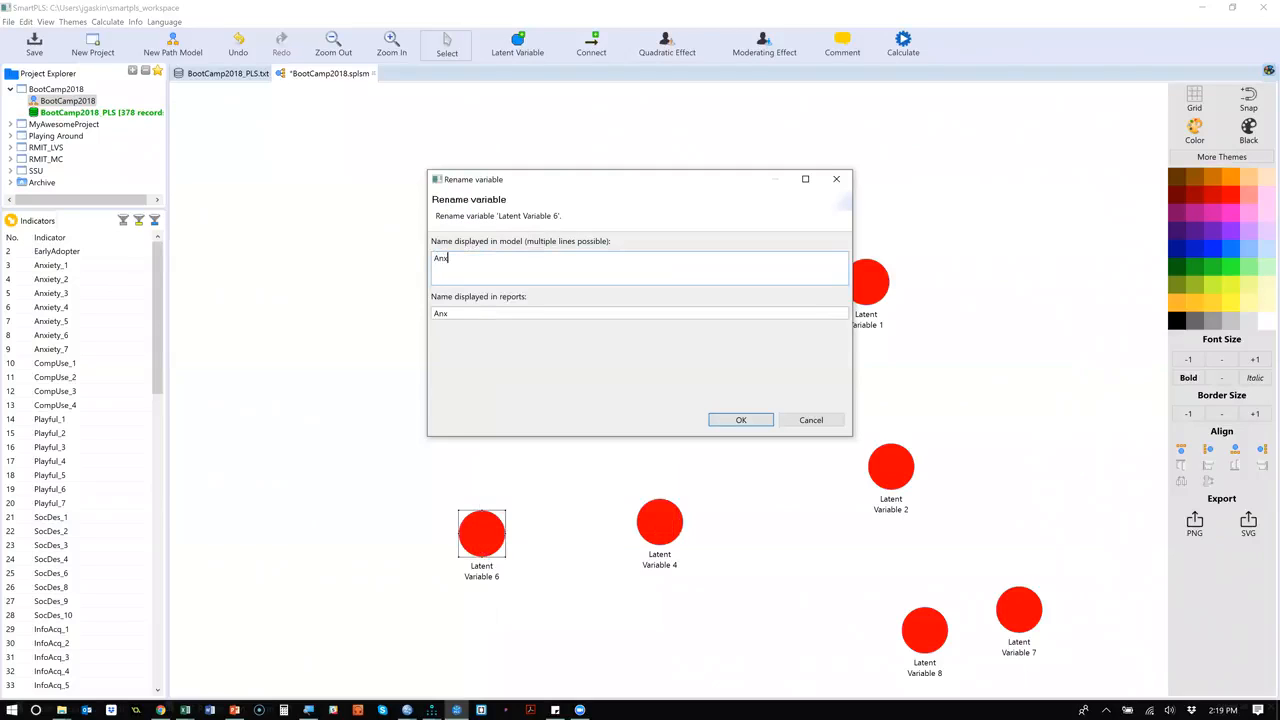
left_click(729, 418)
Rename Latent Variable 3, the middle variable of the upper row, as Usefulness.
right_click(655, 300)
left_click(688, 315)
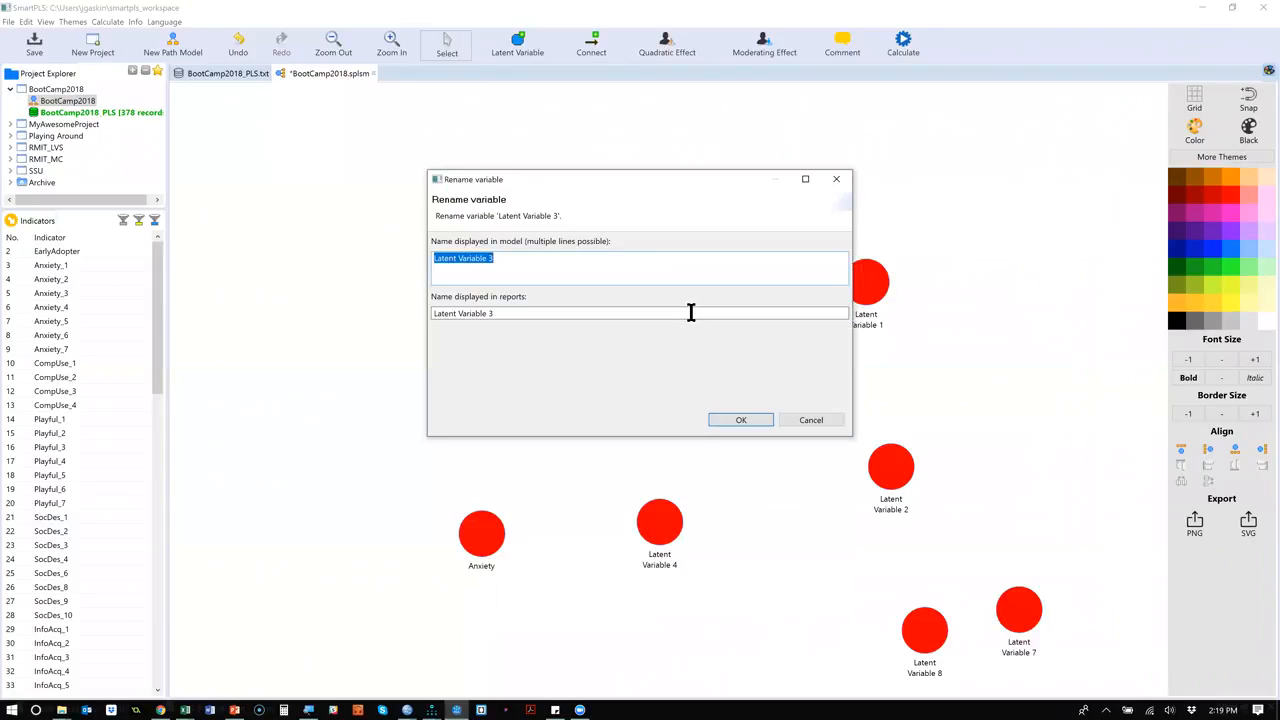
type("Use")
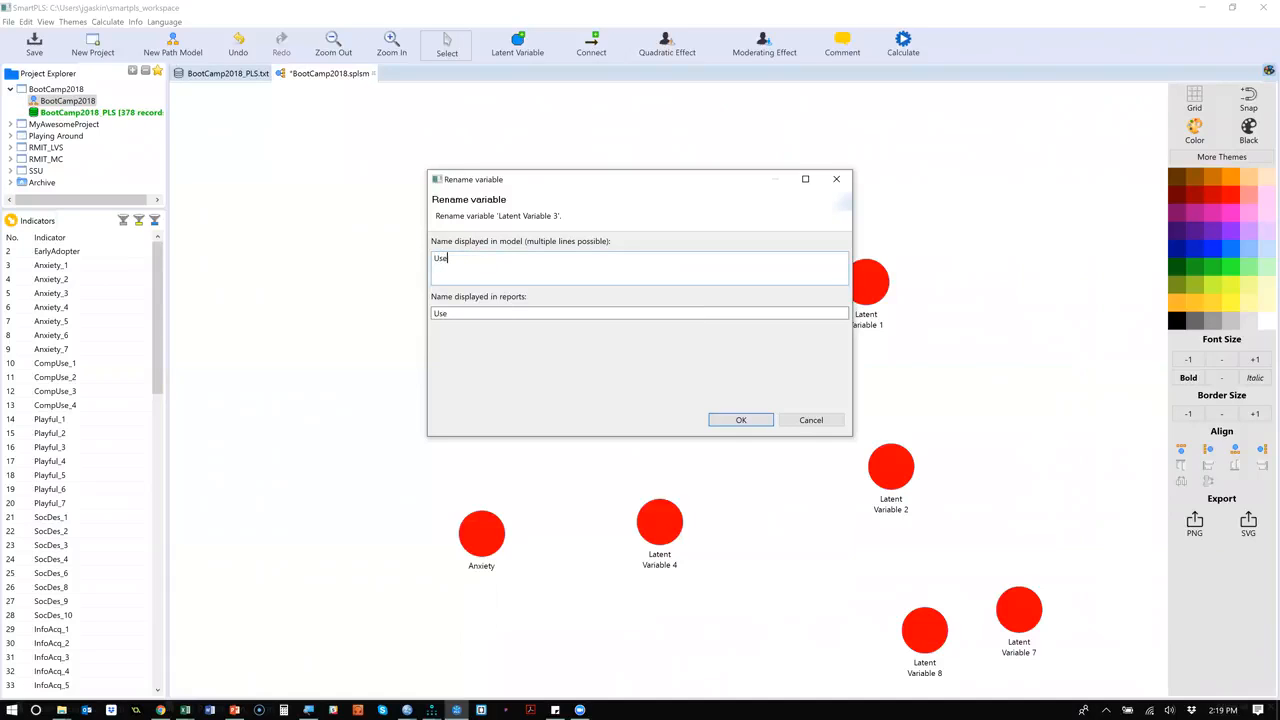
type("fulness")
left_click(741, 420)
Rename Latent Variable 4, the middle variable of the lower row, as CompUse.
left_click(668, 530)
double_click(668, 530)
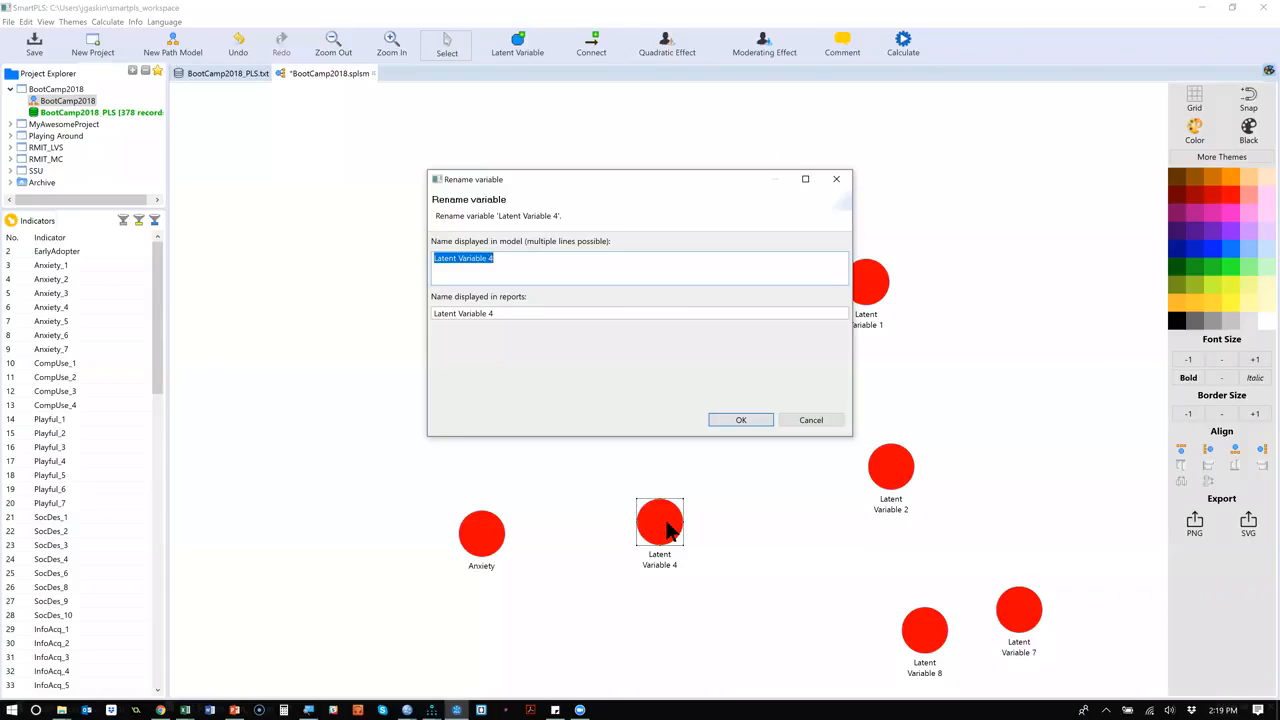
type("P")
key("BackSpace")
type("CompUse")
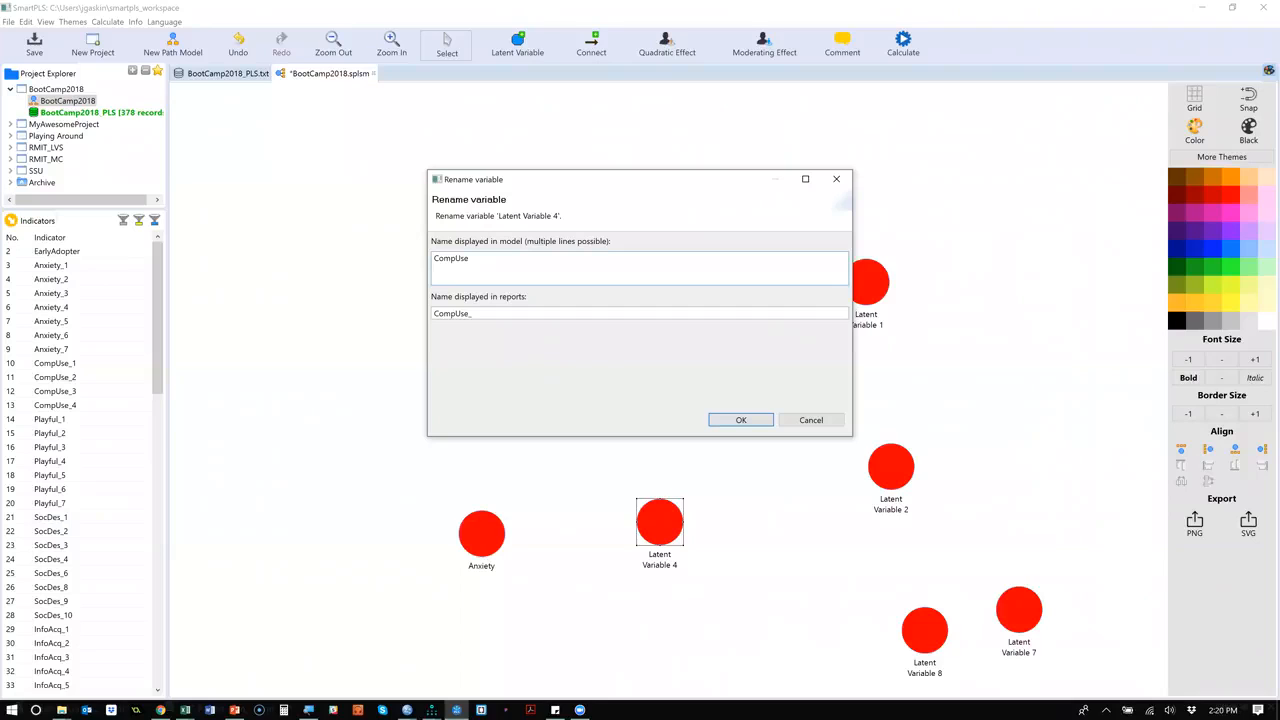
left_click(751, 419)
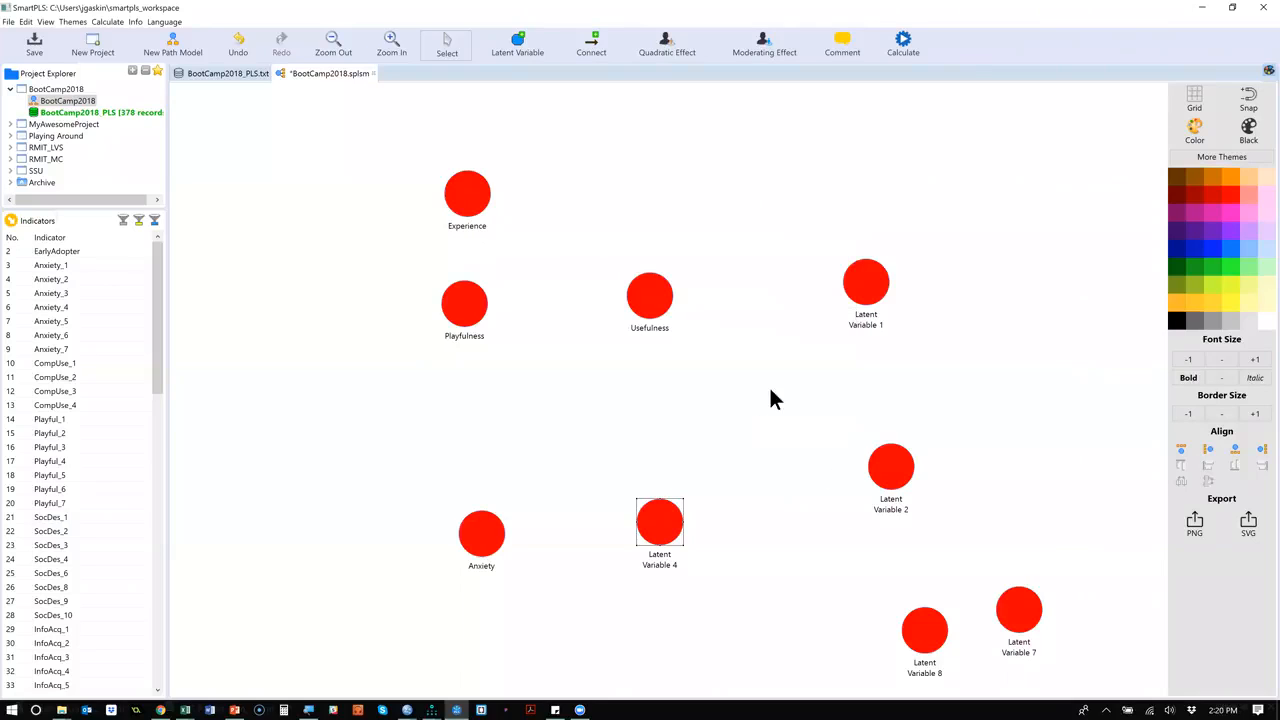
Rename Latent Variable 1, the rightmost variable of the upper row, as InfoAcq.
left_click(860, 316)
double_click(860, 316)
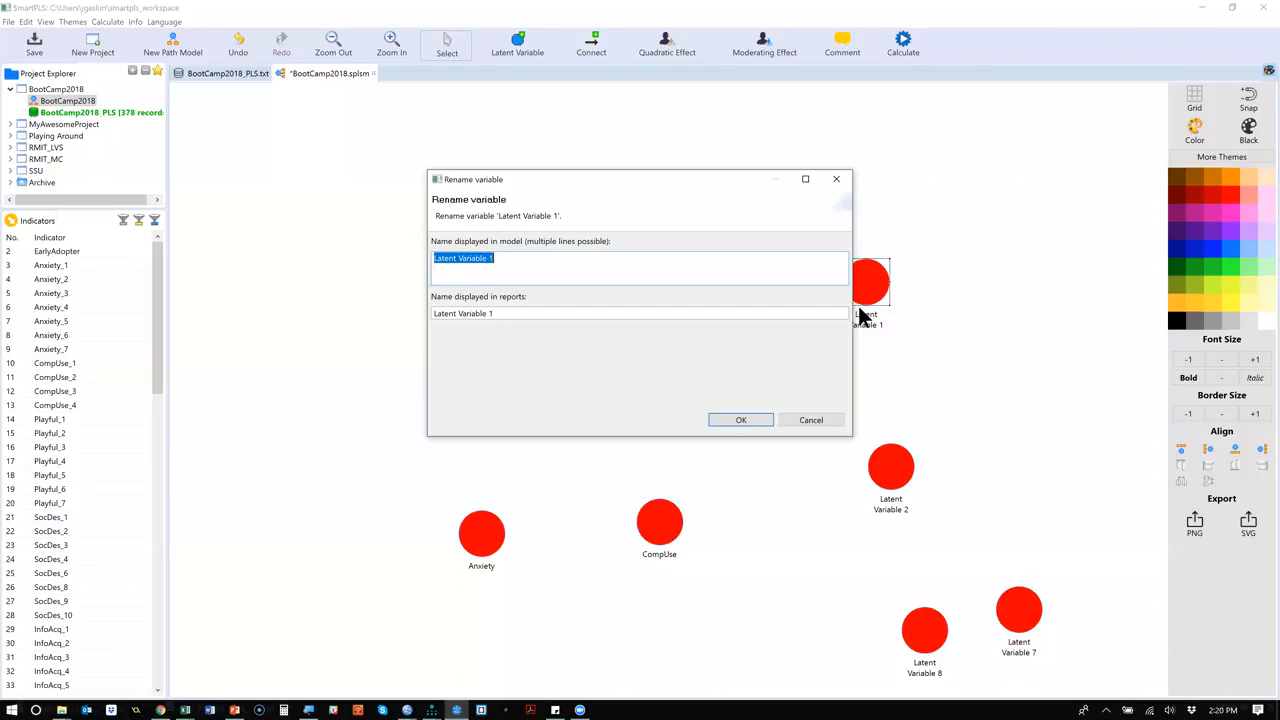
type("InfoAQc")
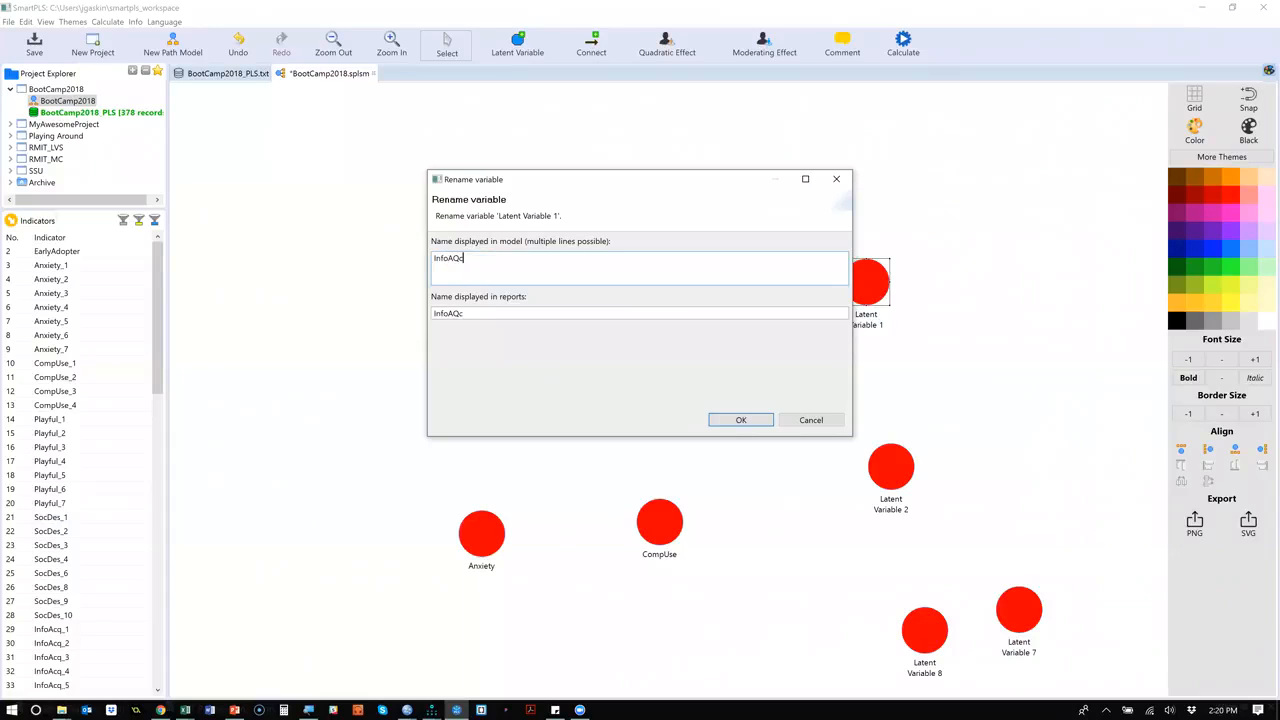
key("BackSpace")
key("BackSpace")
type("cq")
left_click(755, 419)
Rename Latent Variable 2, below InfoAcq, as DecQual and Latent Variable 8 as Age.
double_click(891, 470)
type("DecQual")
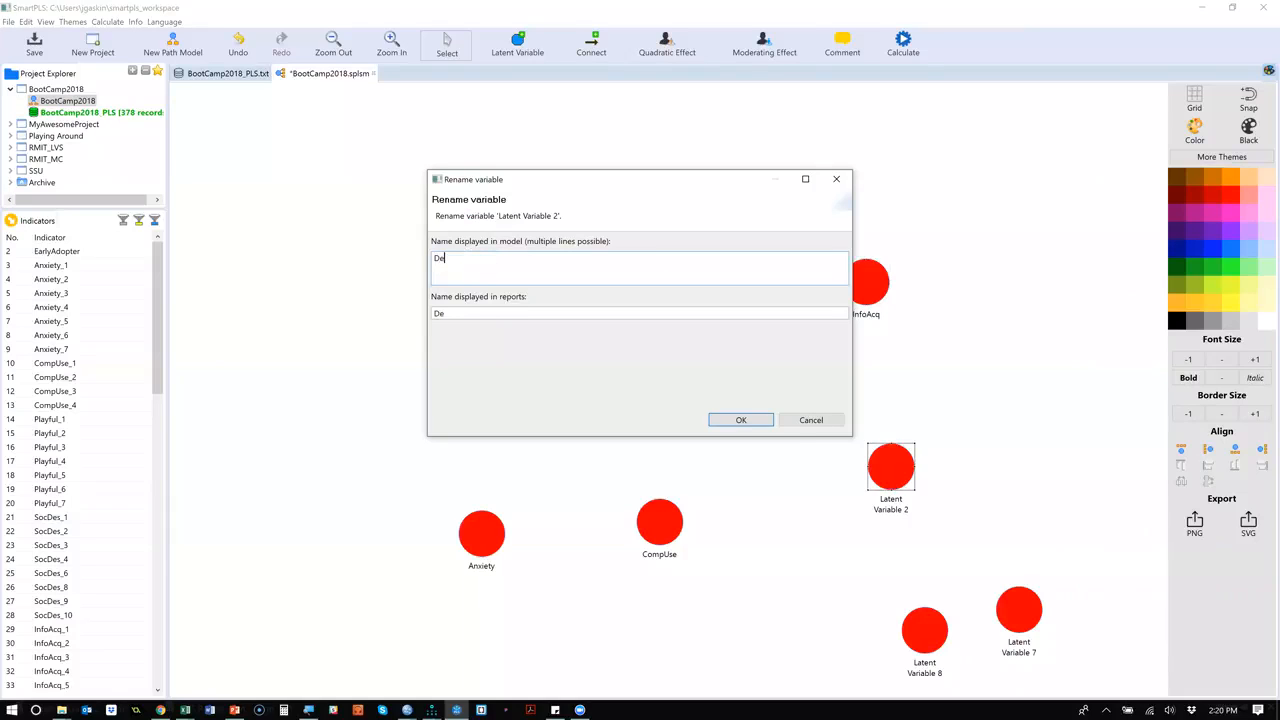
left_click(755, 419)
double_click(940, 655)
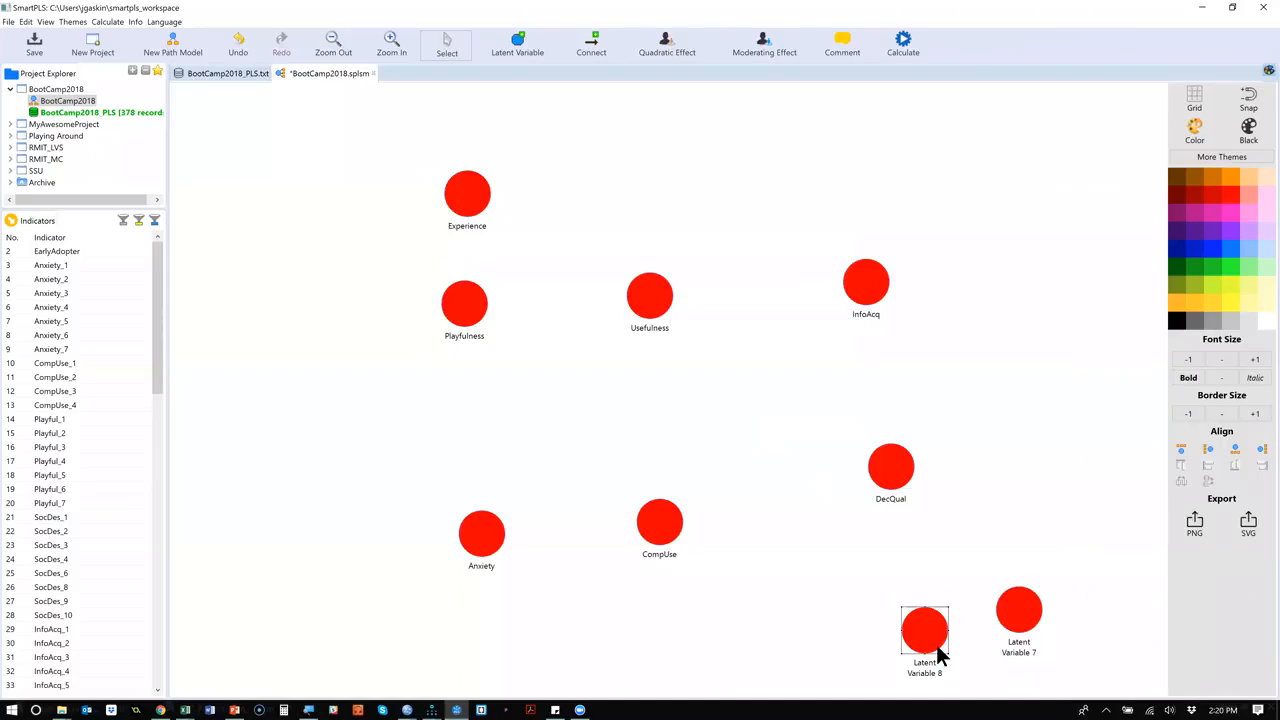
type("Age")
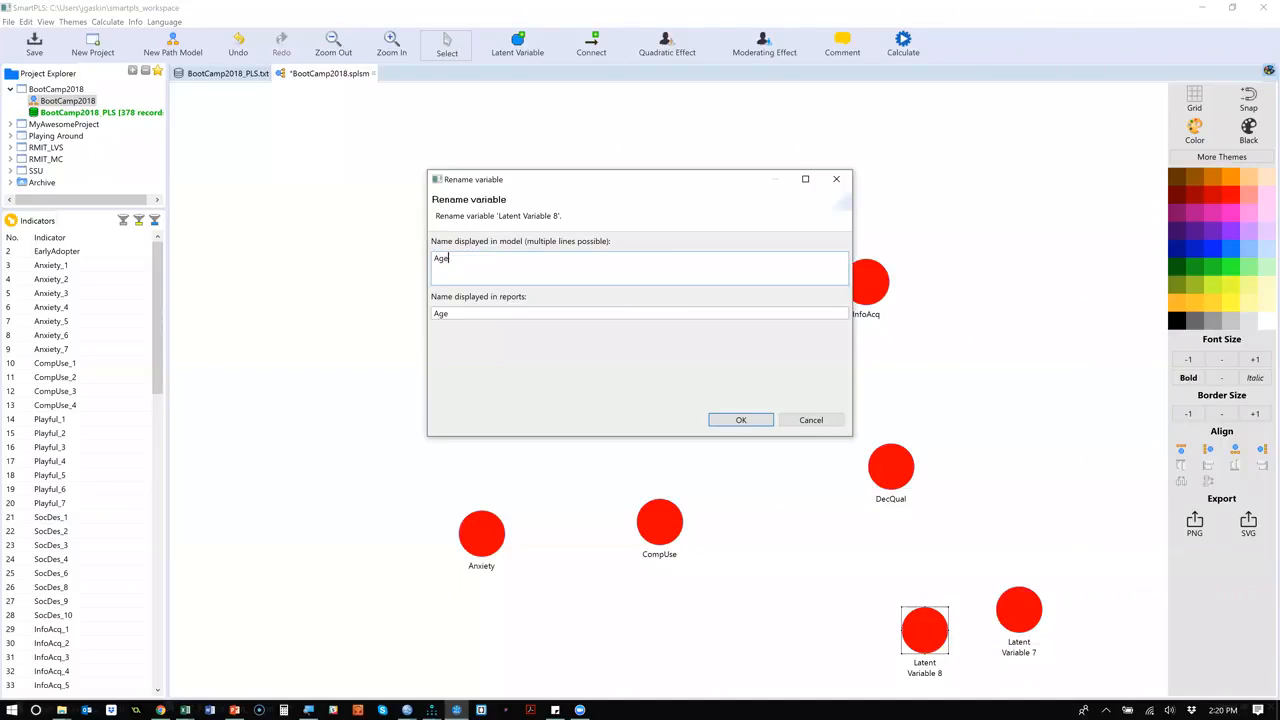
left_click(741, 419)
Rename Latent Variable 7, beside Age, as Frequency.
left_click(1028, 625)
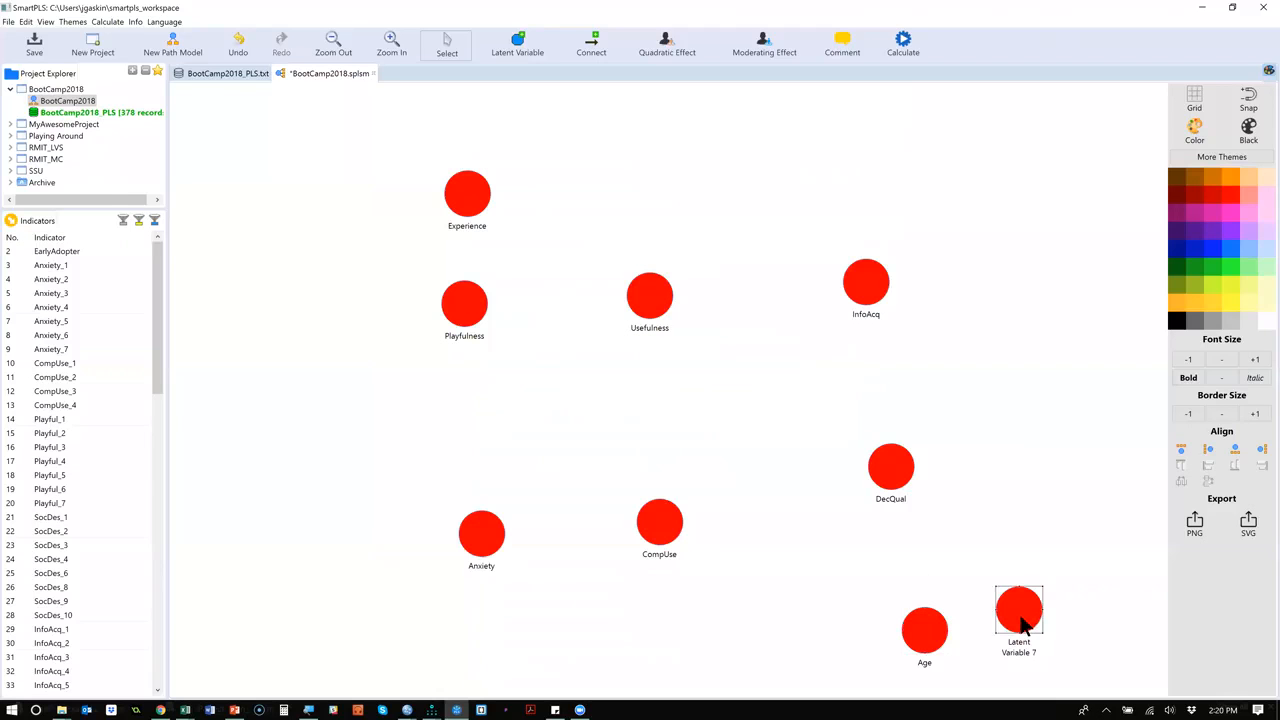
double_click(1025, 625)
type("Freqeuncy")
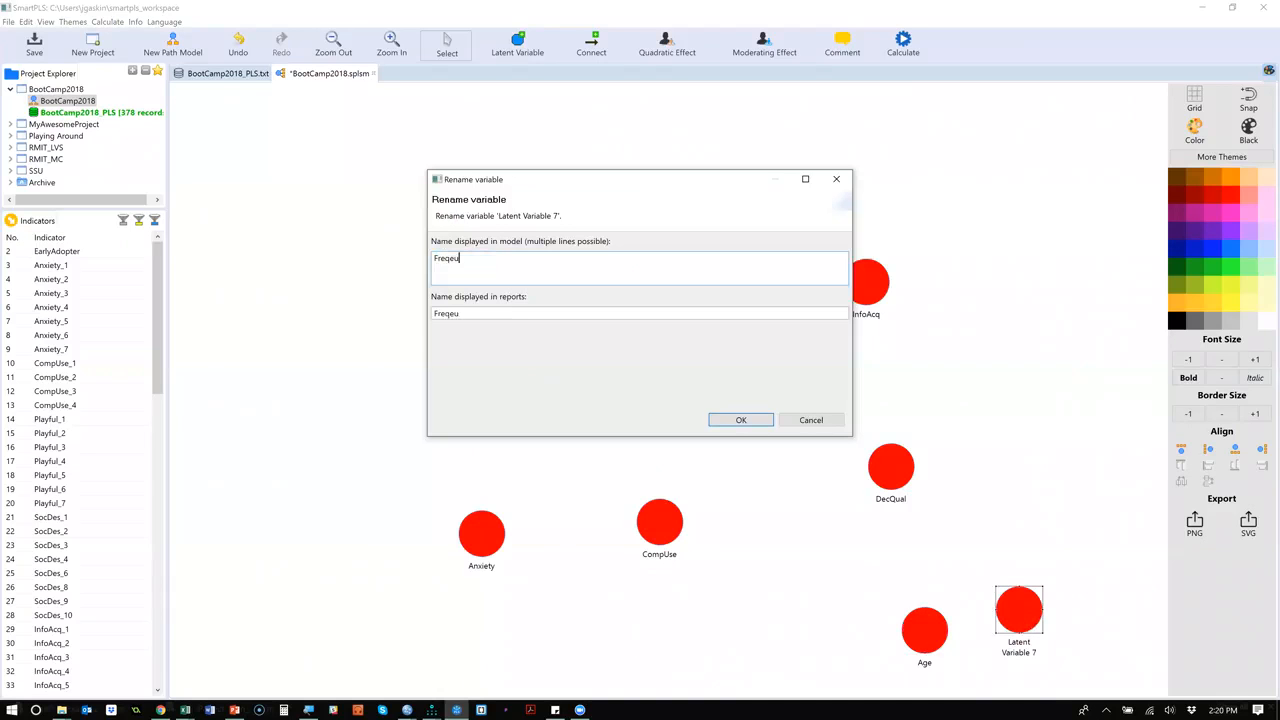
key("BackSpace")
key("BackSpace")
key("BackSpace")
key("BackSpace")
key("BackSpace")
type("uecy")
key("BackSpace")
key("BackSpace")
type("ncy")
left_click(726, 412)
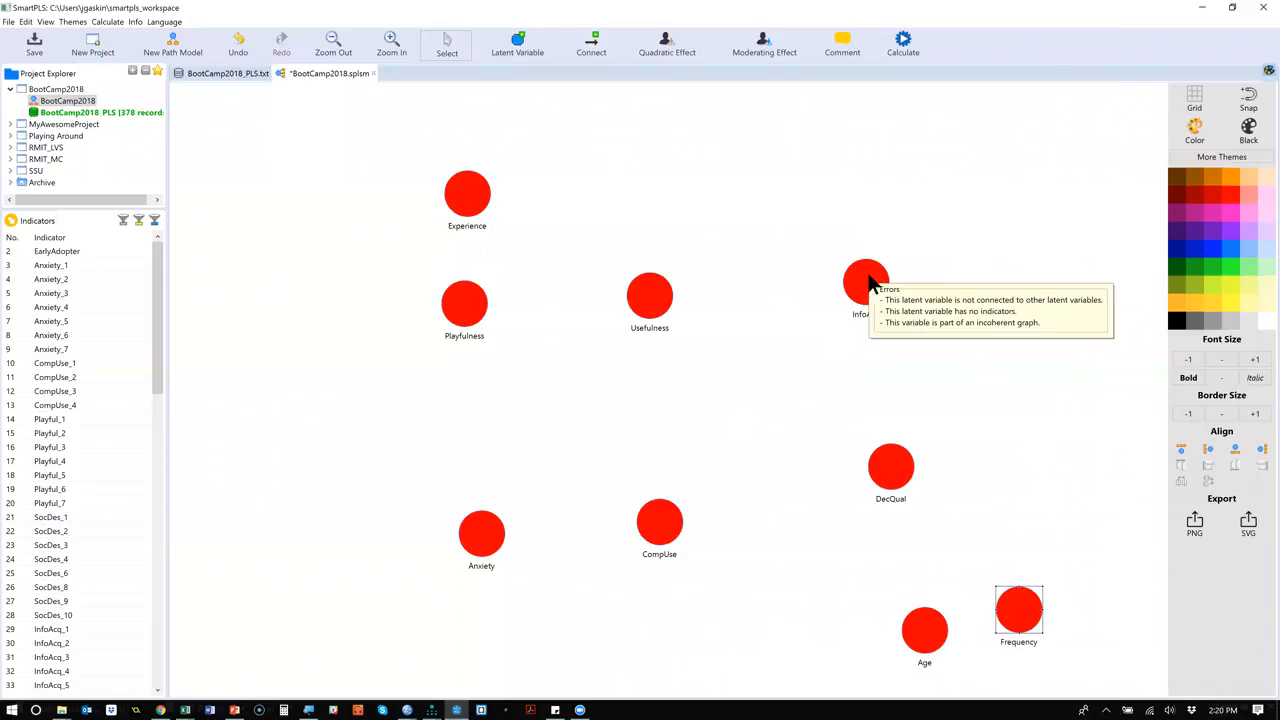
Move Usefulness and InfoAcq together slightly up and to the left, and check the editing commands available for the pair.
left_click_drag(610, 213, 988, 368)
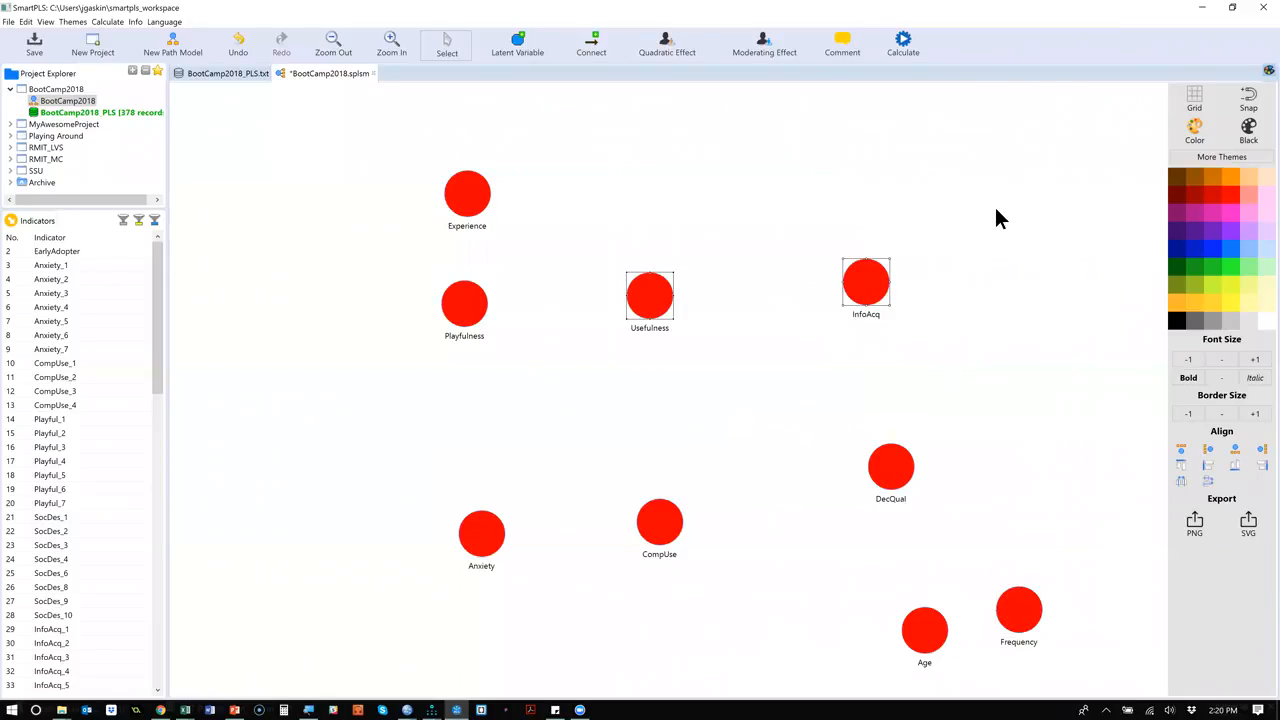
left_click_drag(877, 287, 856, 238)
right_click(857, 239)
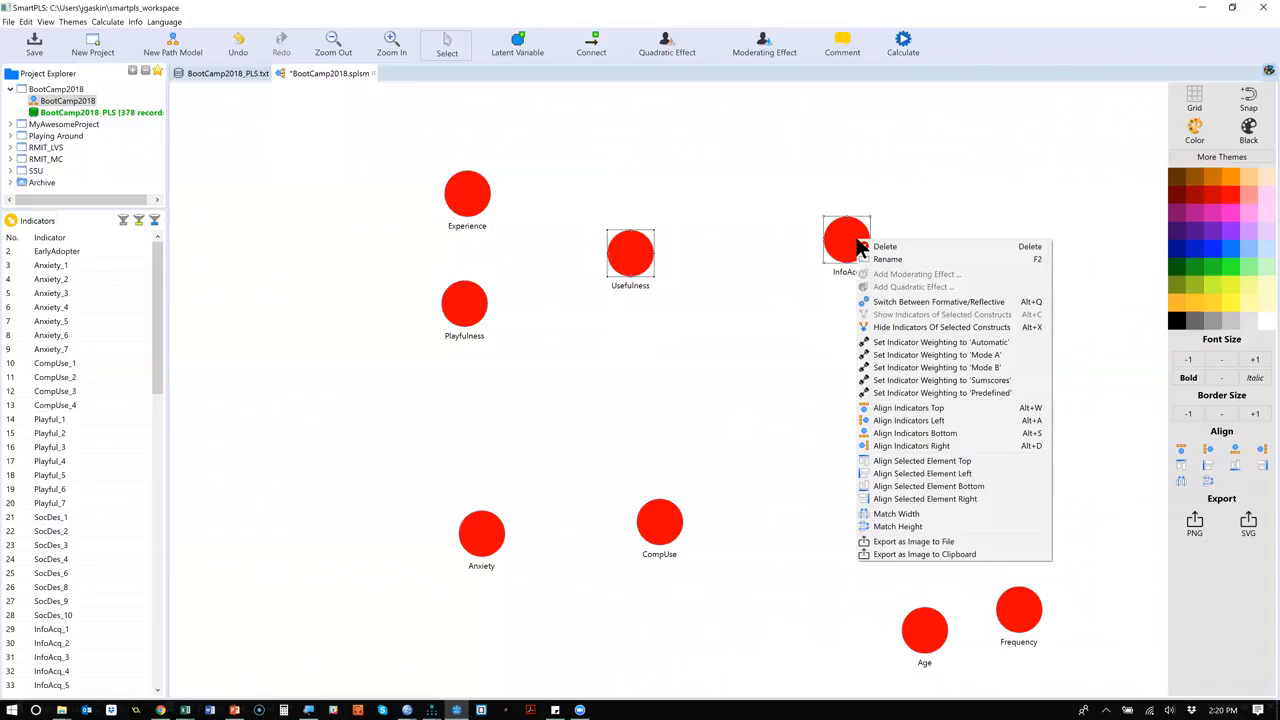
left_click(773, 366)
left_click_drag(600, 189, 894, 300)
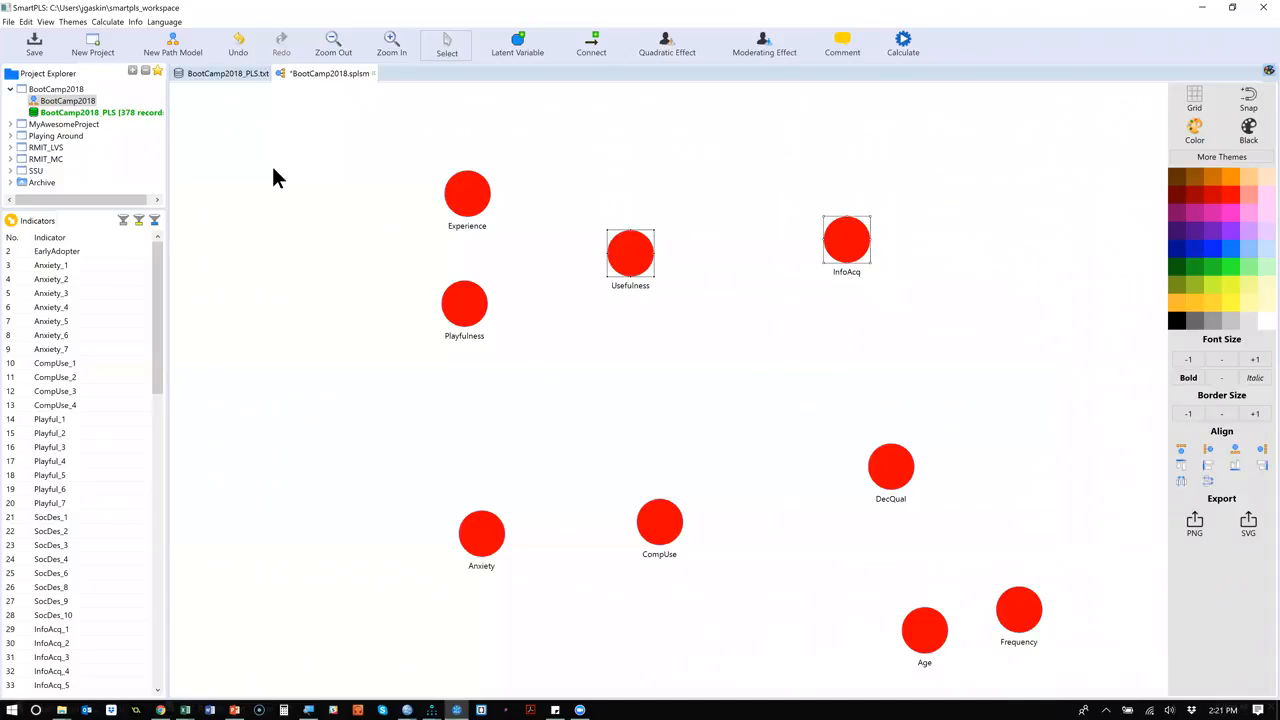
left_click(25, 21)
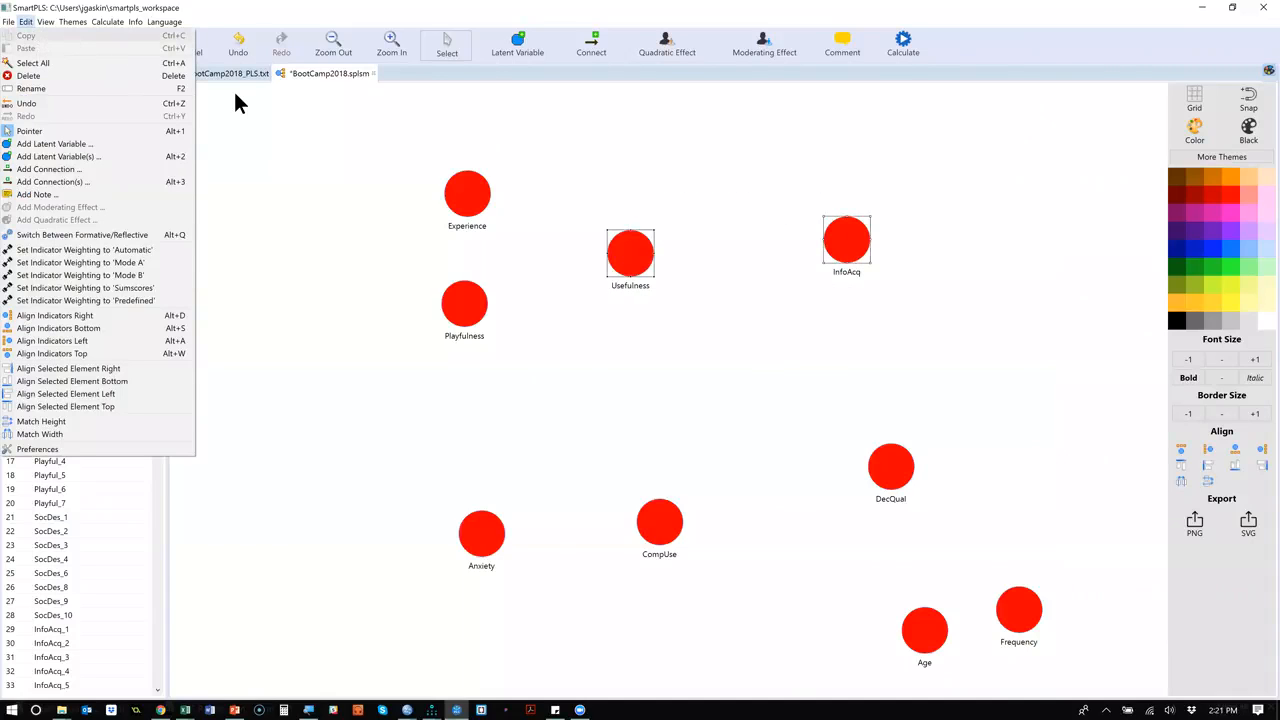
left_click(794, 348)
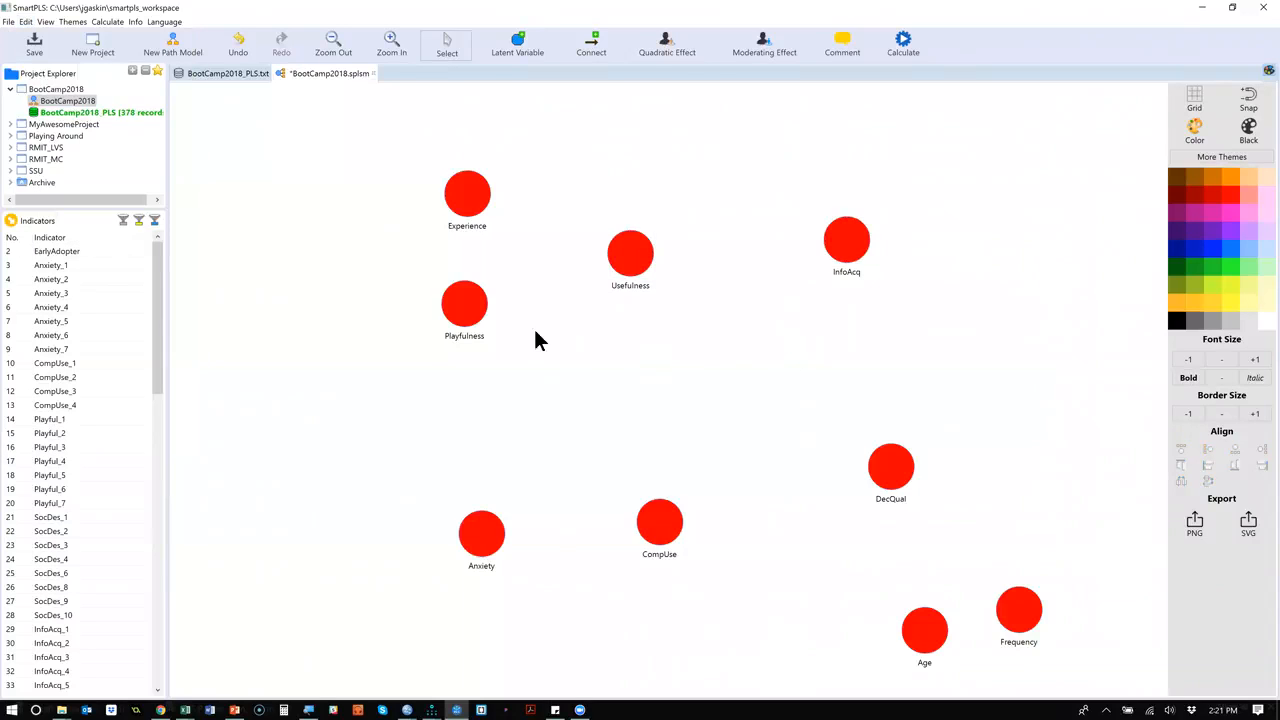
Arrange the variables compactly: Experience, Playfulness, Anxiety in one column, Usefulness over CompUse, InfoAcq over DecQual, and Frequency beside Age below them.
left_click_drag(478, 207, 390, 198)
left_click_drag(464, 310, 380, 288)
left_click_drag(483, 551, 375, 387)
left_click_drag(618, 250, 517, 226)
left_click_drag(663, 537, 523, 340)
left_click_drag(869, 251, 693, 228)
left_click_drag(891, 466, 671, 340)
left_click_drag(940, 645, 647, 460)
left_click_drag(1019, 610, 574, 456)
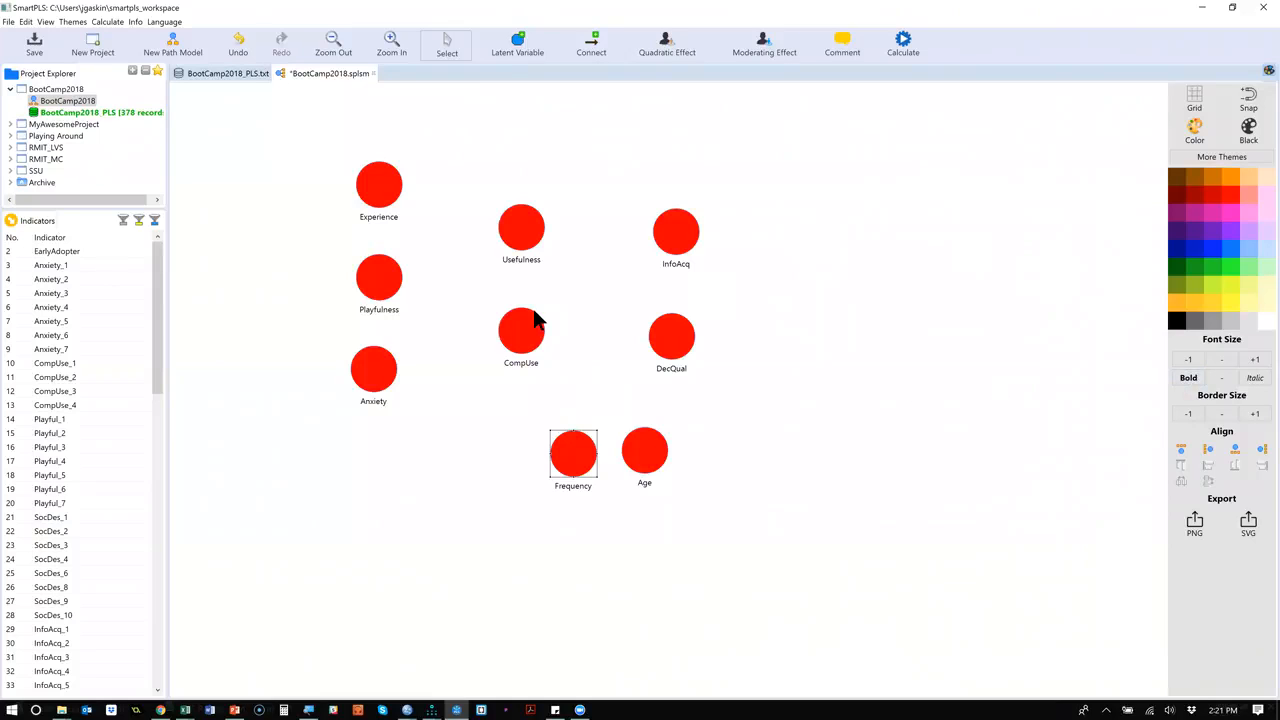
Zoom the model canvas in and out to find a level that shows all nine latent variables.
scroll(533, 310, "up", 1)
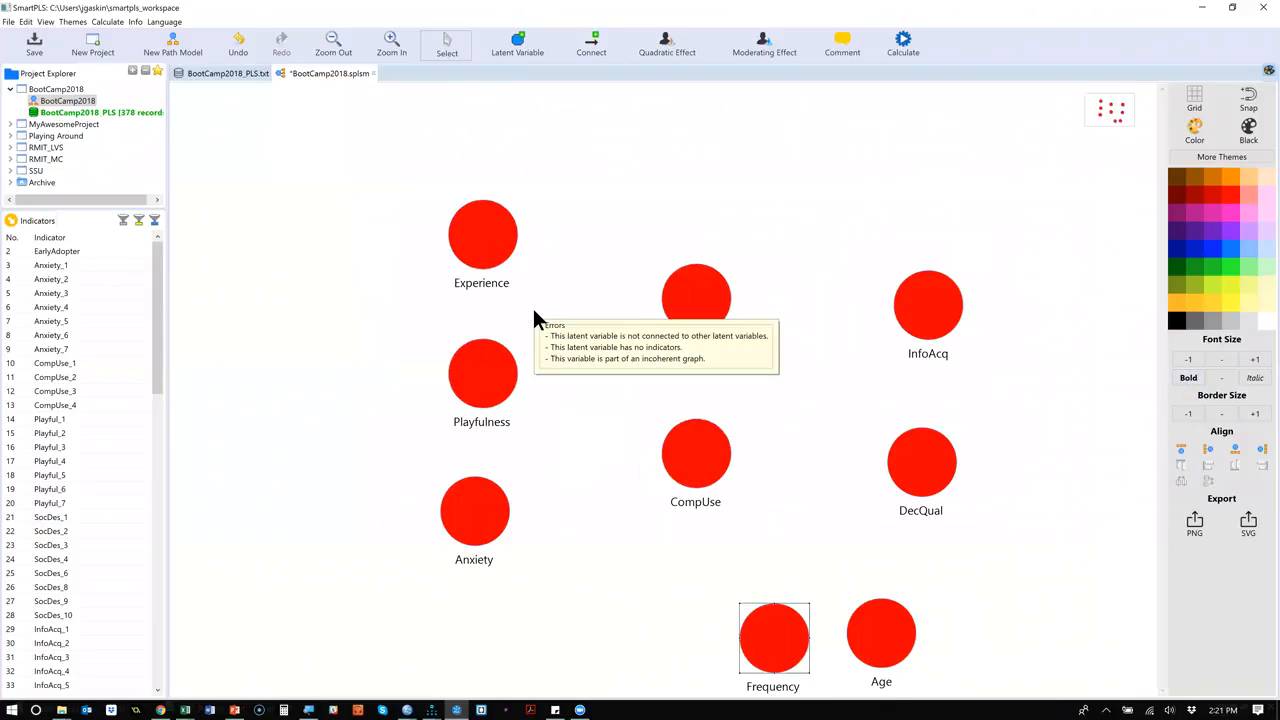
scroll(534, 316, "down", 3)
scroll(533, 311, "up", 1)
scroll(533, 311, "down", 1)
scroll(534, 314, "up", 1)
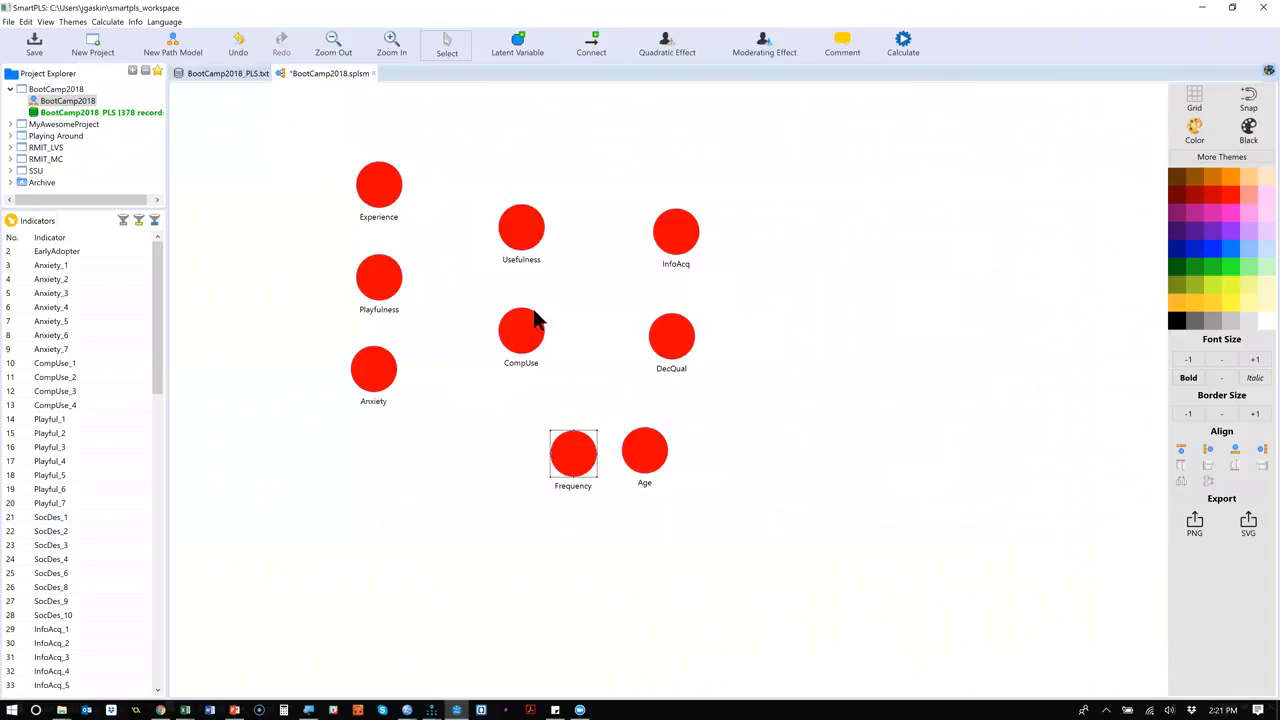
scroll(534, 314, "down", 1)
scroll(534, 314, "up", 4)
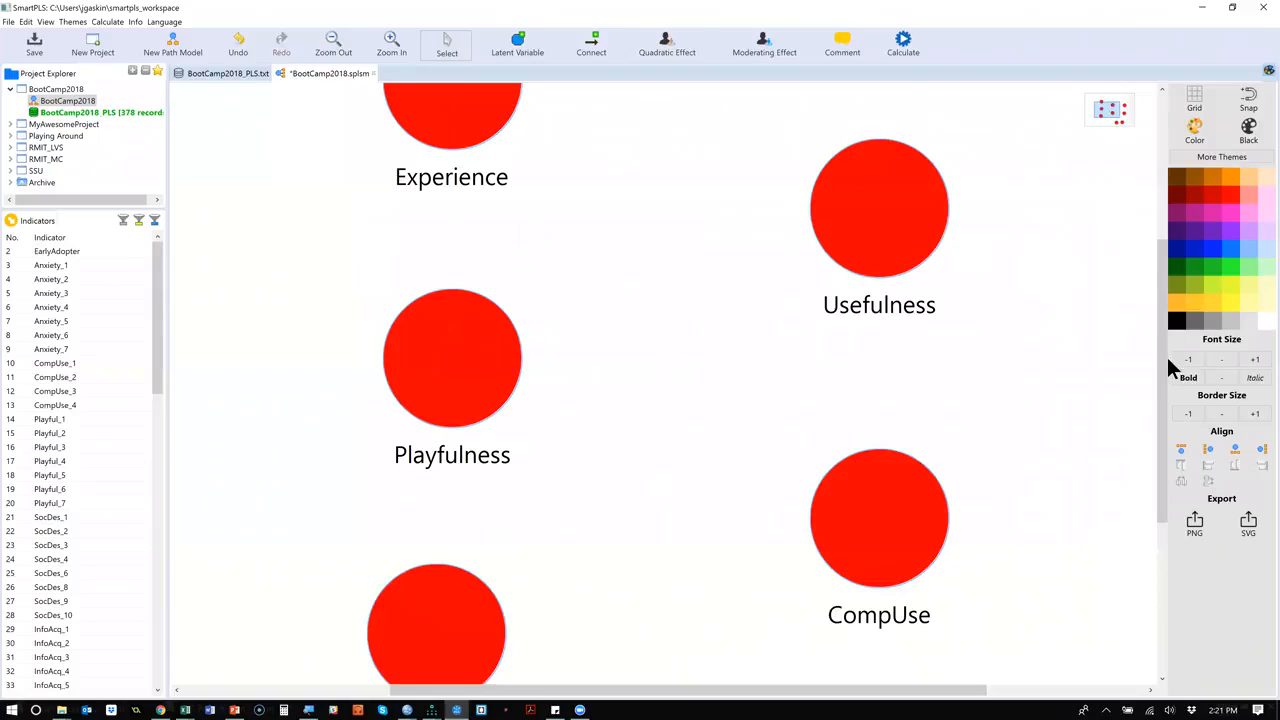
scroll(535, 327, "down", 5)
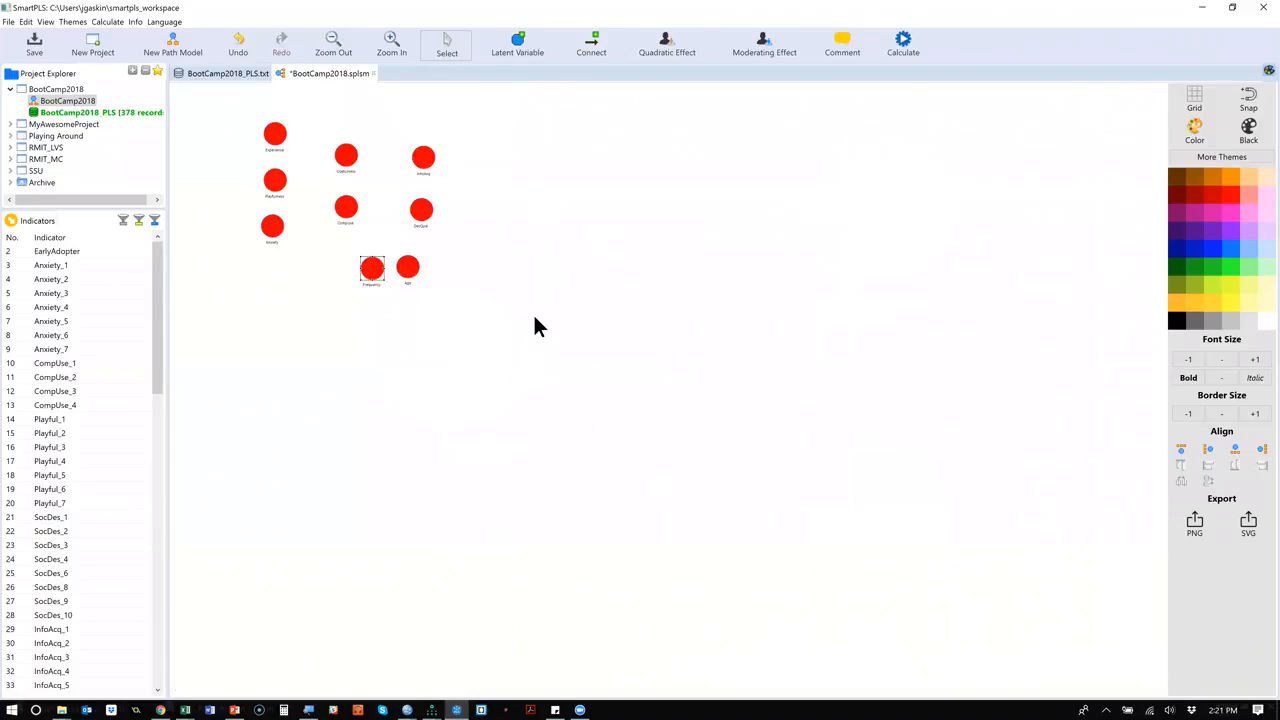
left_click(337, 45)
left_click(404, 45)
left_click(404, 45)
left_click(404, 45)
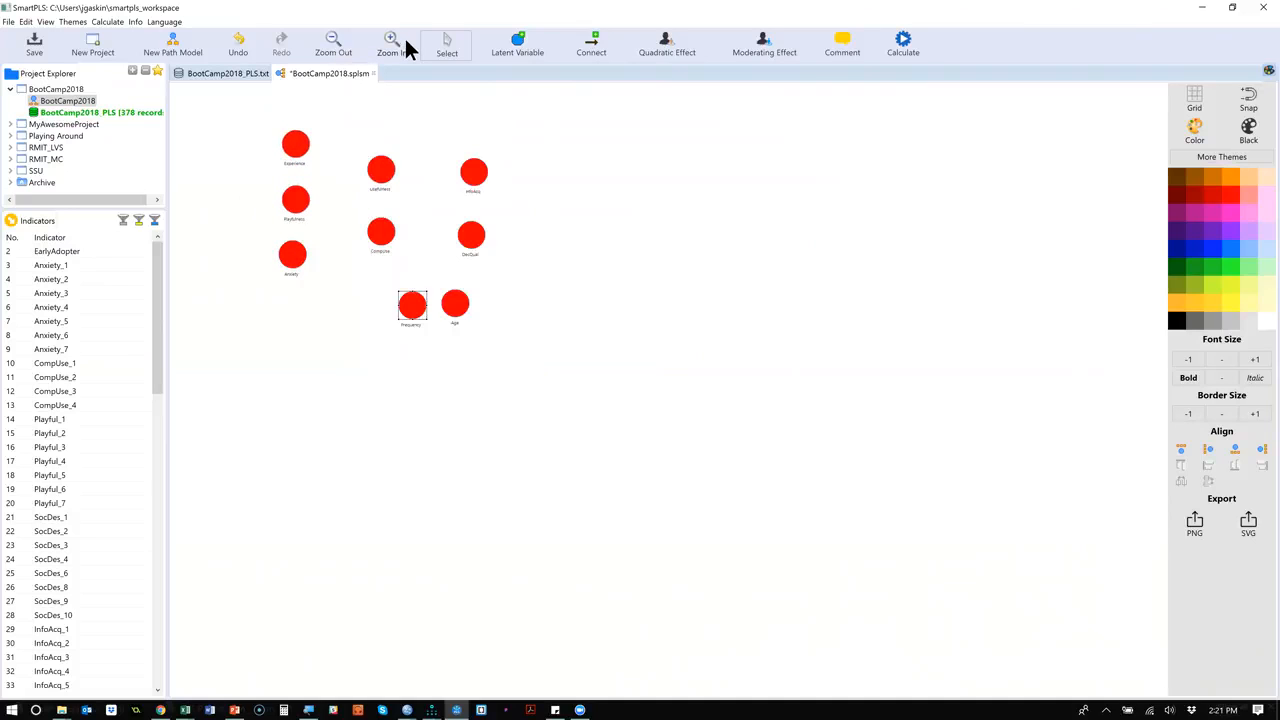
Enlarge the model so the nine latent variables fill the canvas, and nudge InfoAcq slightly to line up above DecQual.
left_click(406, 46)
left_click(406, 46)
left_click(406, 46)
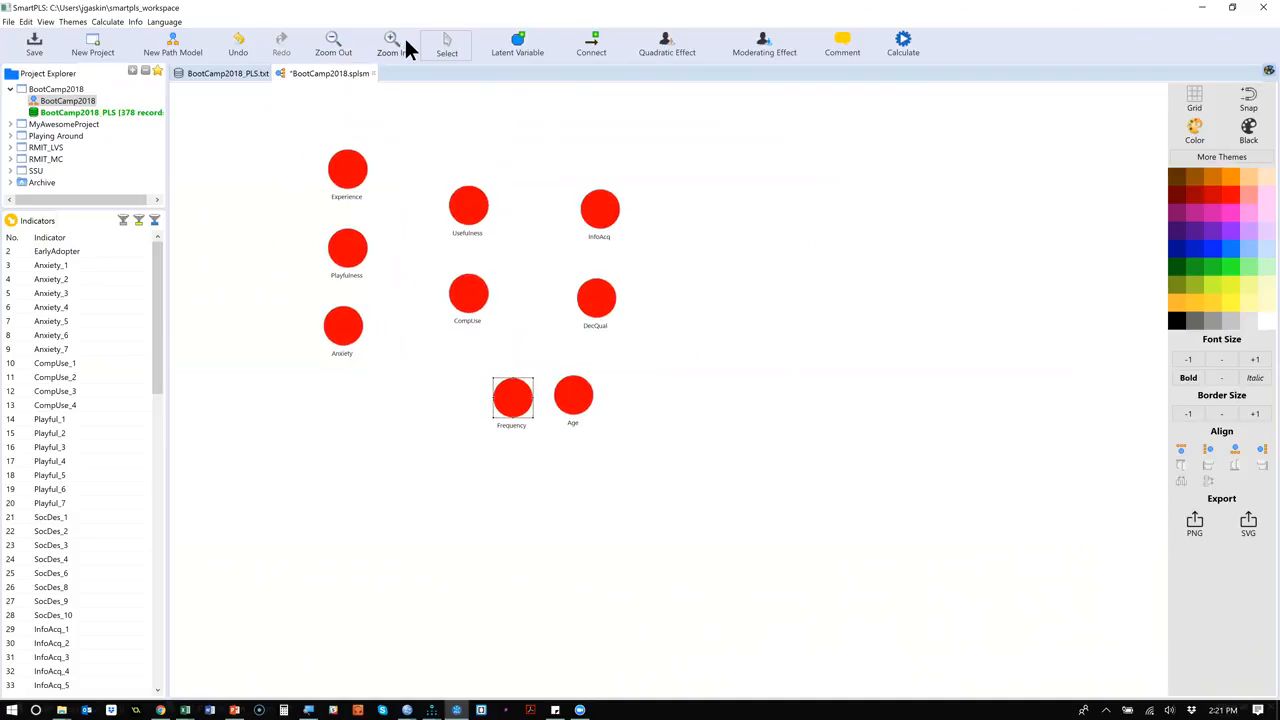
left_click(406, 46)
left_click(406, 46)
left_click(406, 46)
left_click(406, 46)
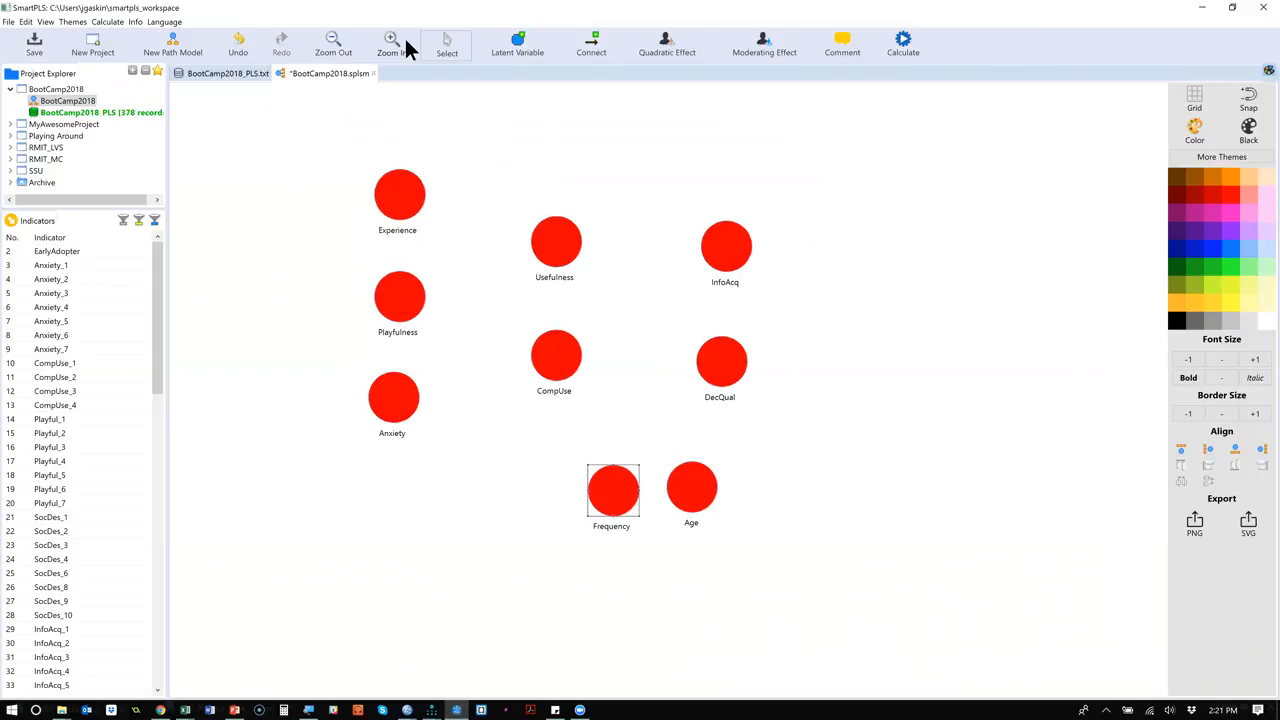
left_click(406, 46)
left_click(406, 46)
left_click(406, 46)
left_click(406, 46)
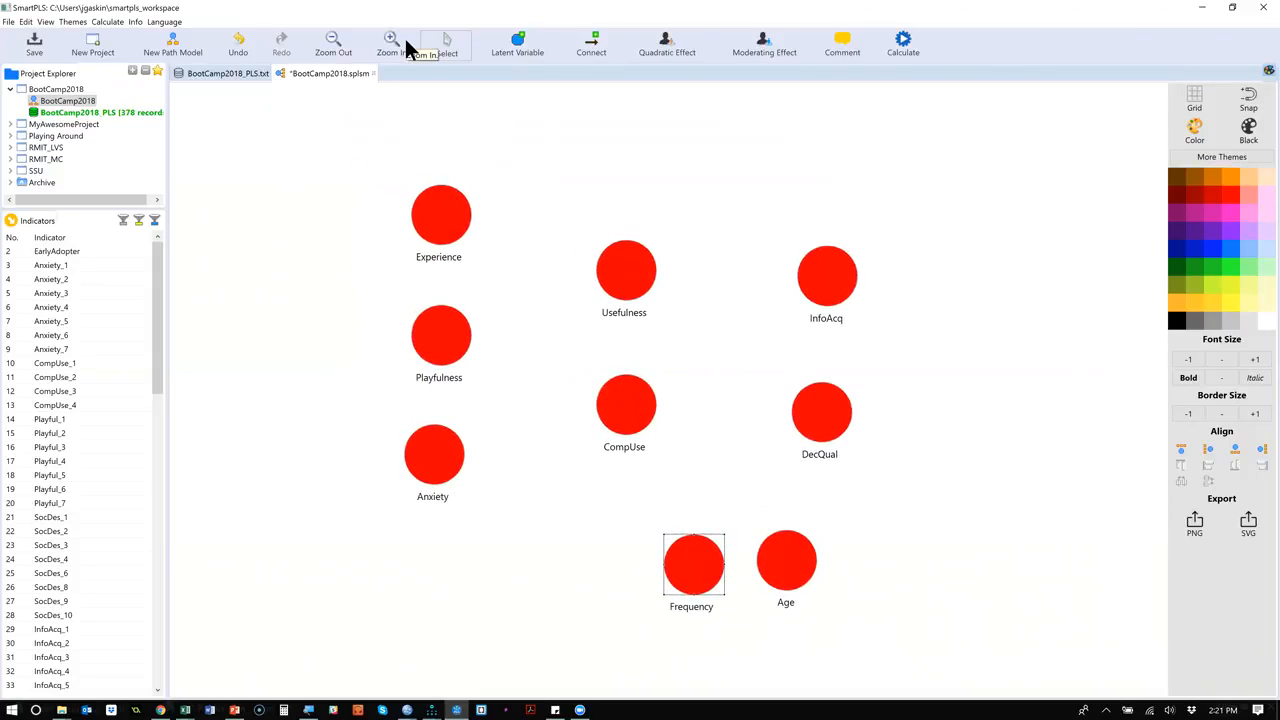
mouse_move(817, 286)
left_mouse_down()
mouse_move(743, 191)
mouse_move(771, 309)
mouse_move(791, 285)
mouse_move(805, 290)
left_mouse_up()
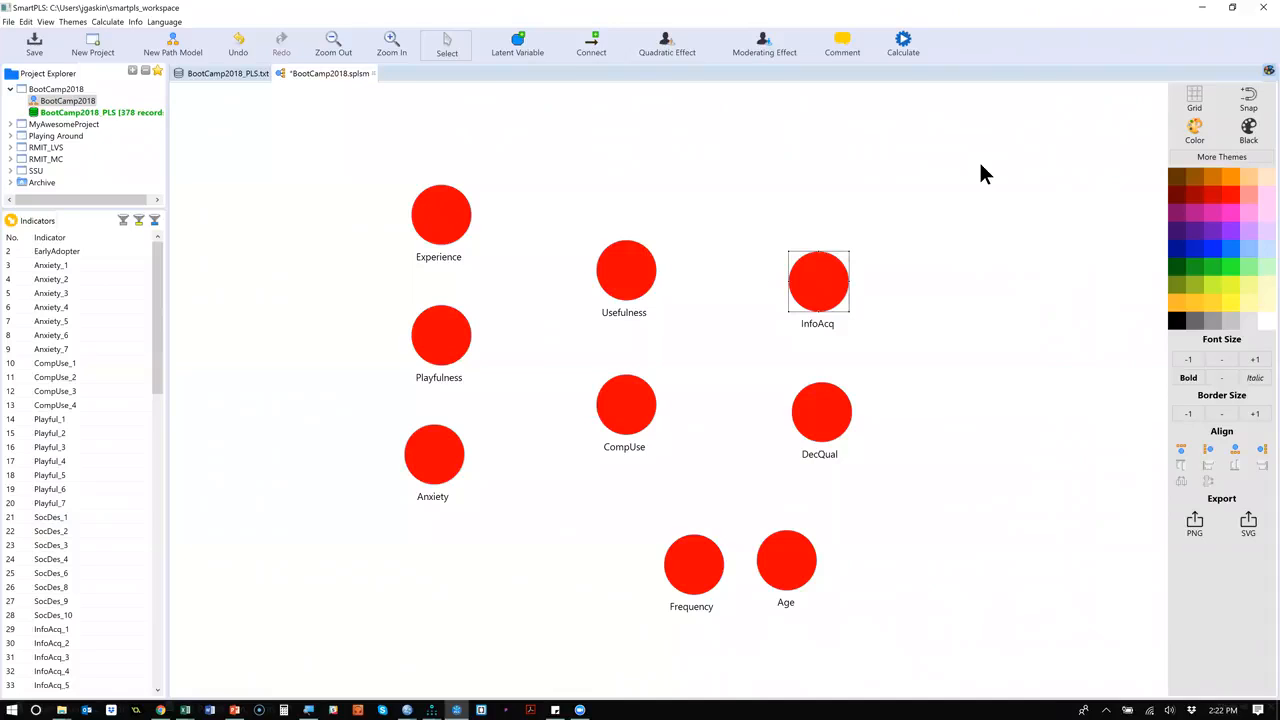
Assign indicators Anxiety_1 to Anxiety_7 to the Anxiety latent variable and CompUse_1 to CompUse_4 to CompUse.
left_click(75, 265)
left_click(71, 350, "shift")
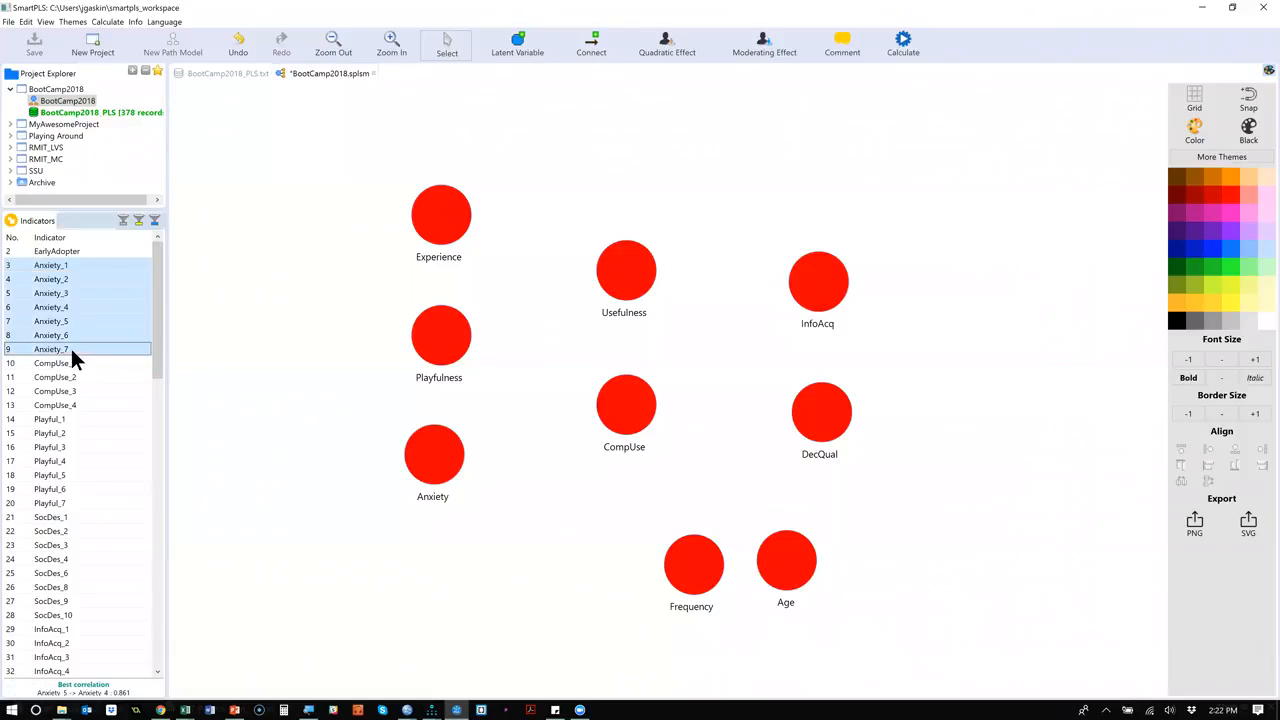
left_click_drag(95, 279, 427, 449)
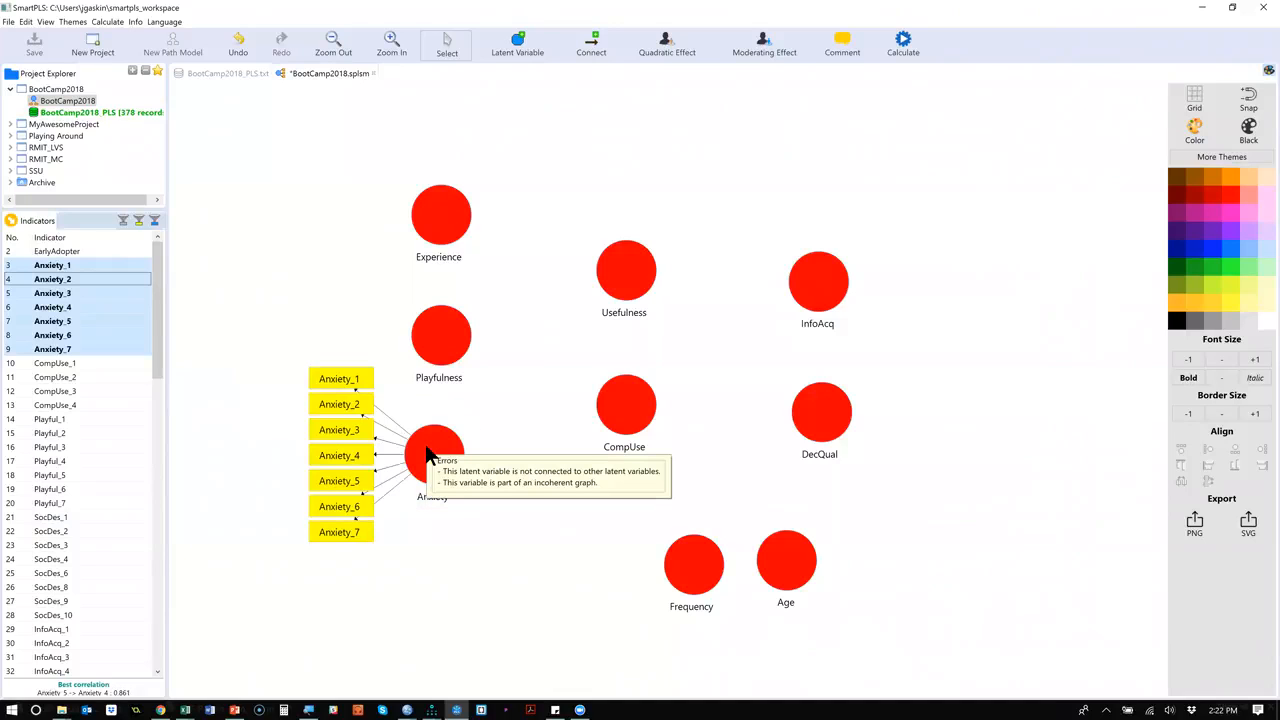
left_click(56, 364)
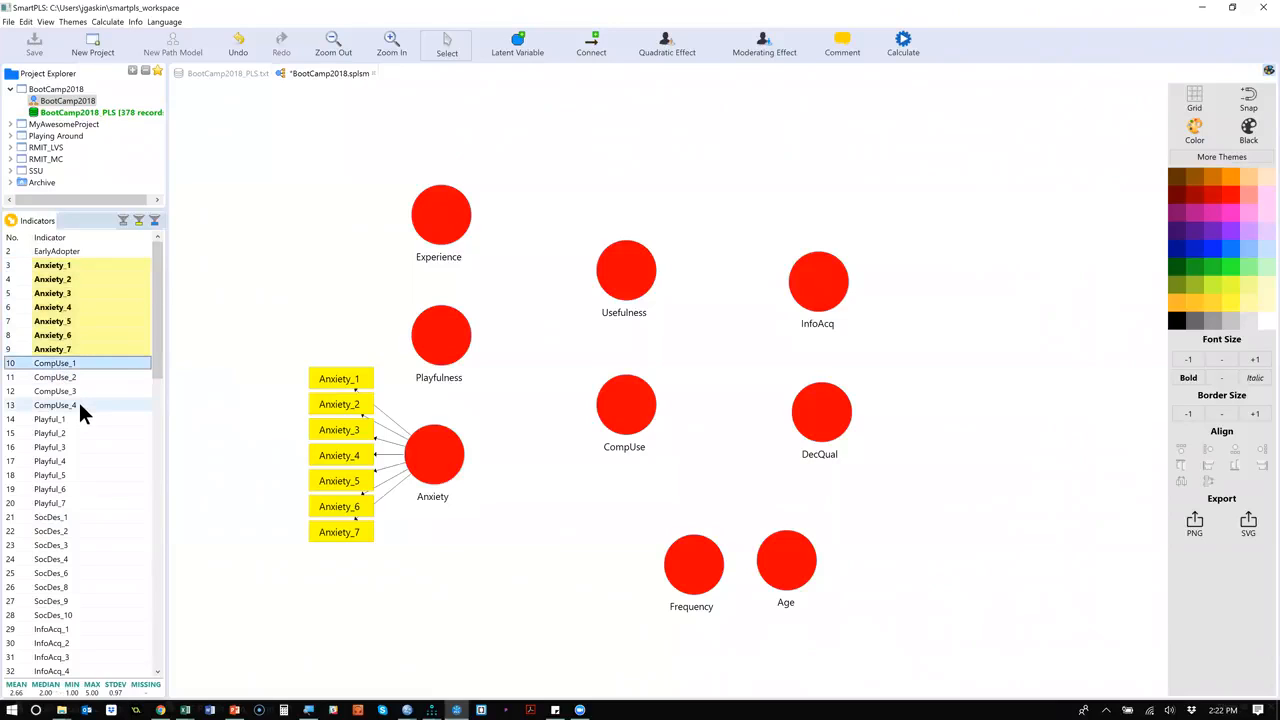
left_click(78, 400, "shift")
left_click_drag(127, 380, 612, 411)
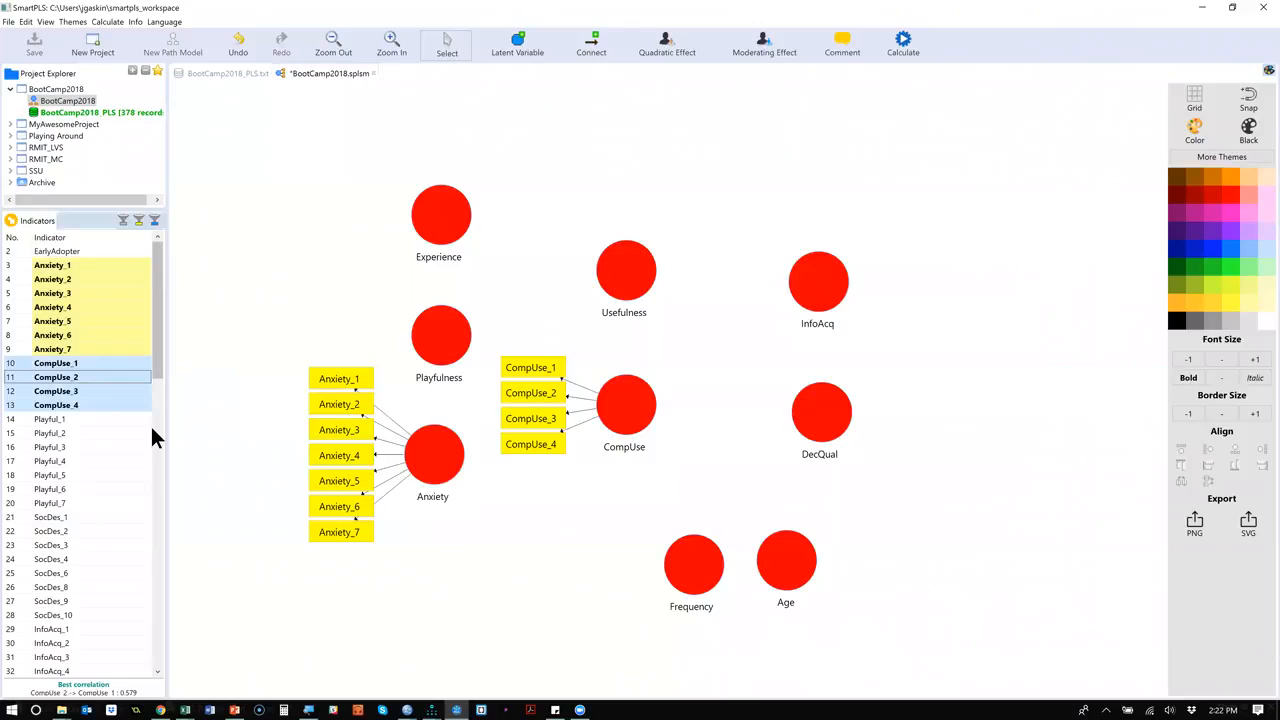
Assign indicators Playful_1 to Playful_7 to the Playfulness latent variable and InfoAcq_1 to InfoAcq_5 to InfoAcq.
left_click(73, 418)
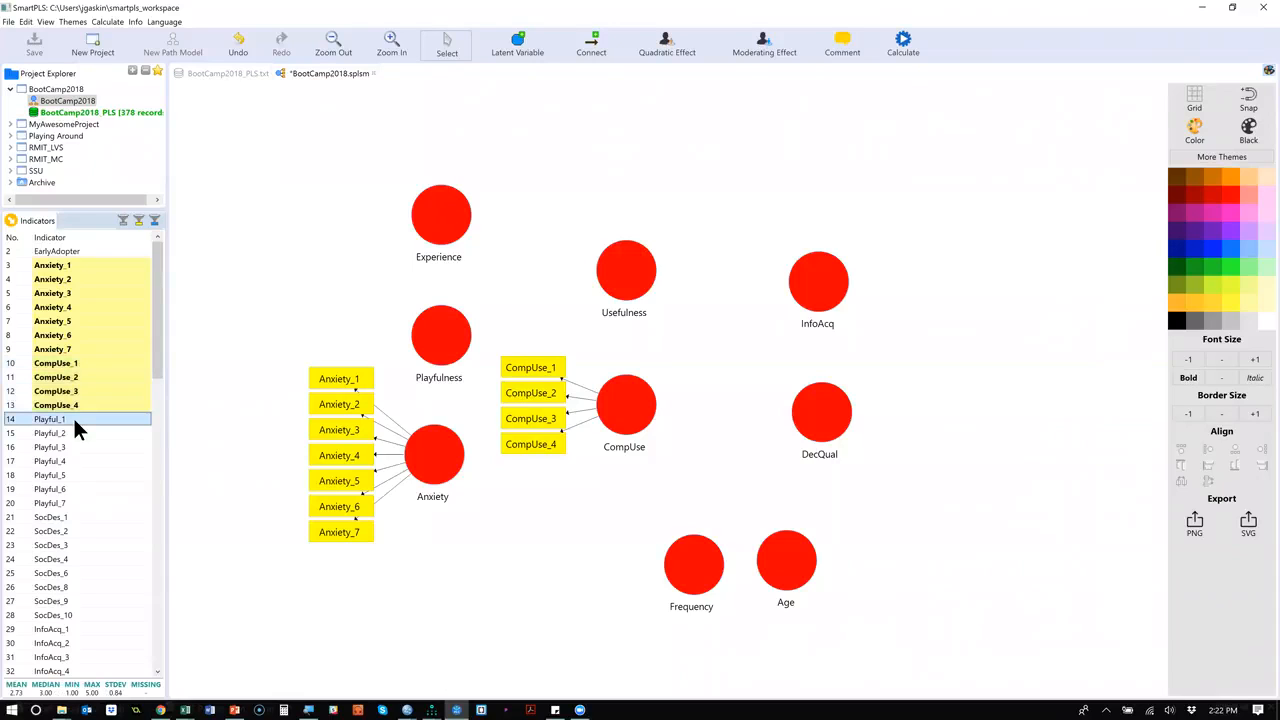
left_click_drag(73, 418, 86, 492)
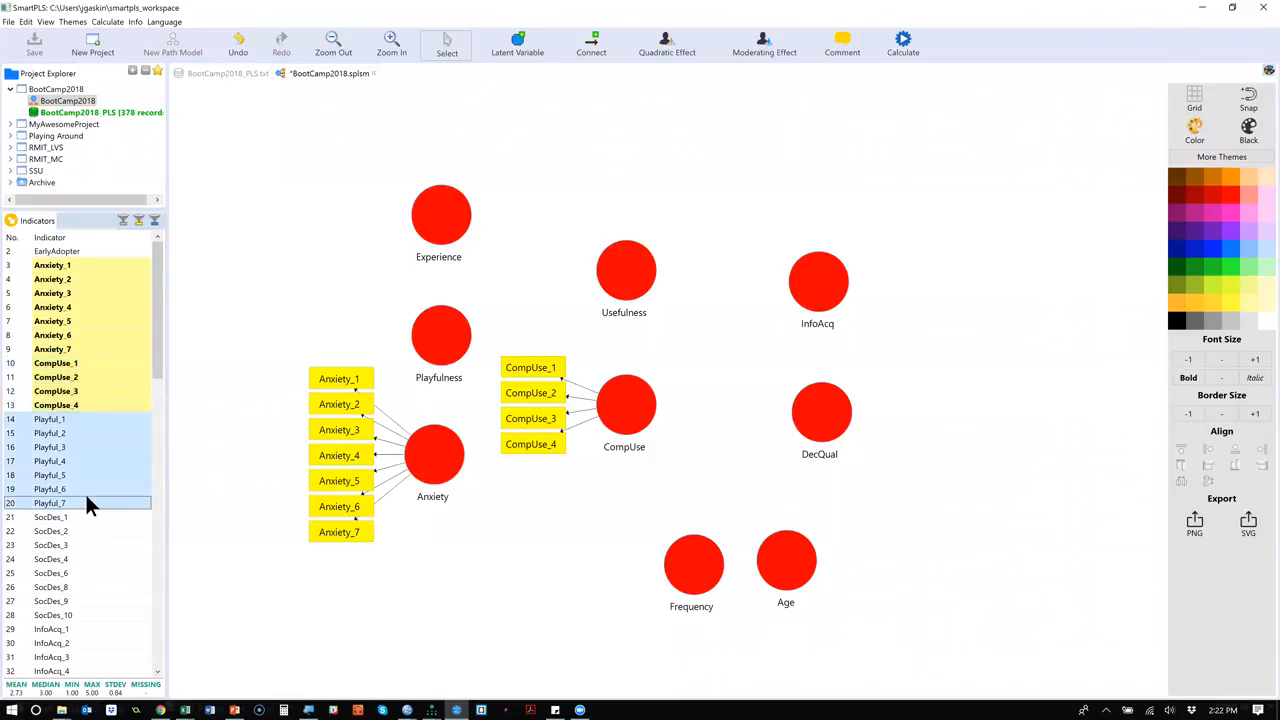
left_click_drag(109, 448, 443, 316)
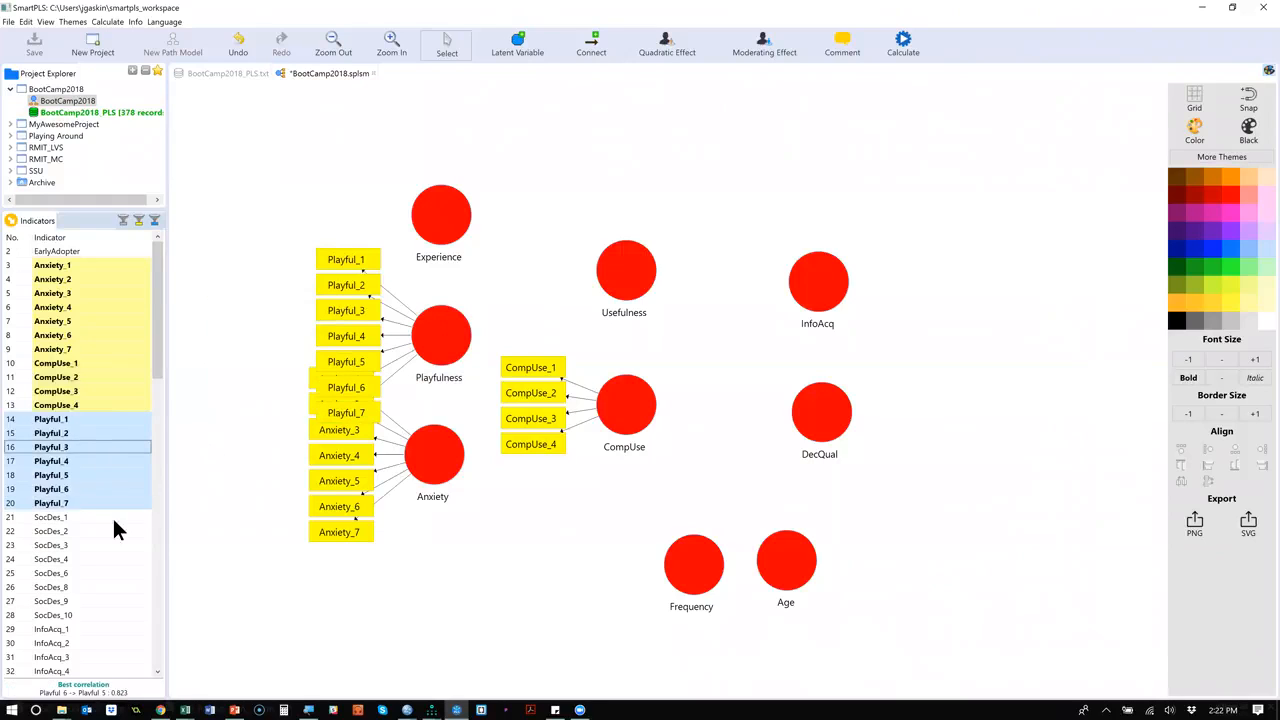
left_click(94, 513)
scroll(77, 559, "down", 2)
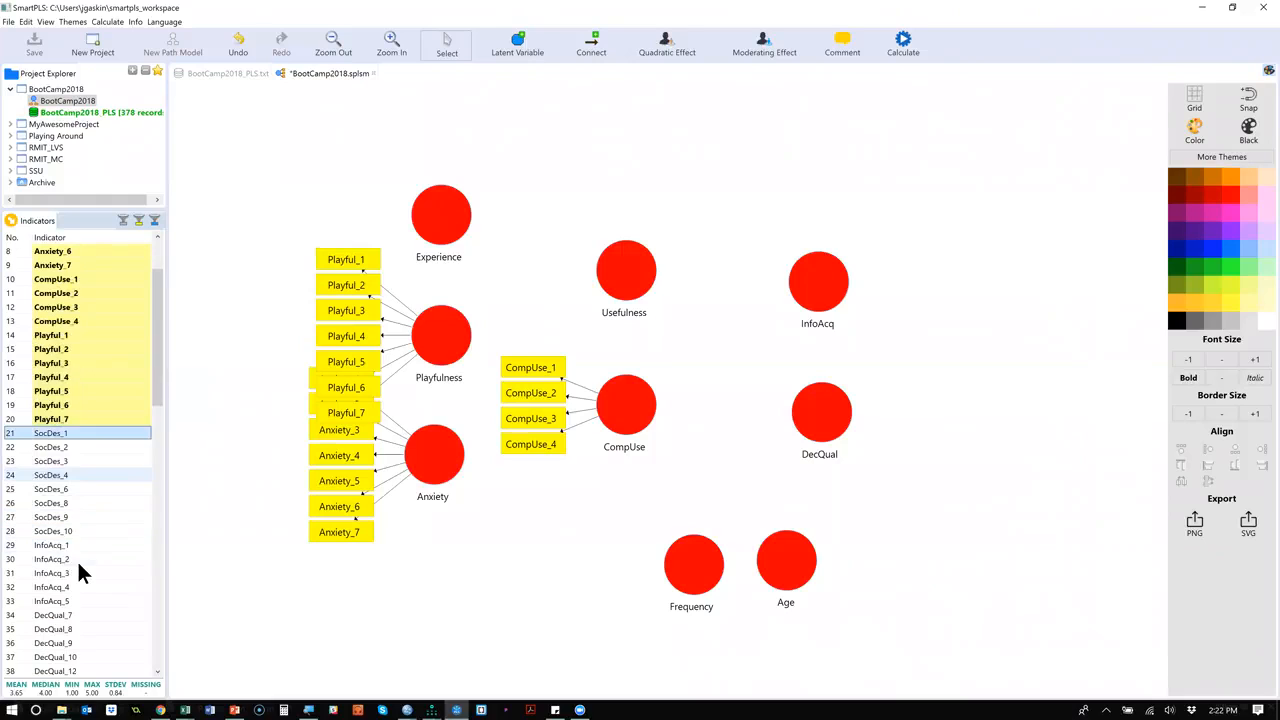
left_click(73, 540)
left_click(71, 597, "shift")
left_click_drag(79, 576, 815, 300)
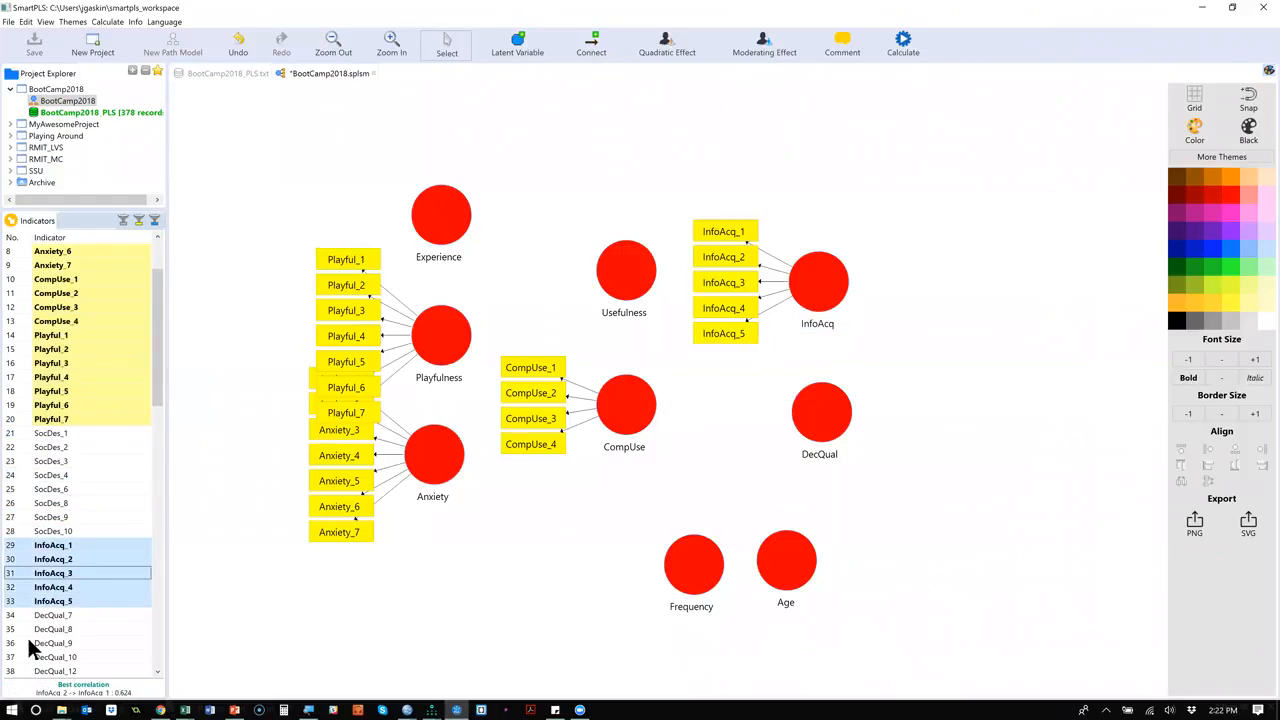
Assign DecQual_7, 8, 9, 10 and 12 to the DecQual latent variable and Useful_1 to Useful_7 to Usefulness.
left_click(80, 614)
scroll(80, 612, "down", 2)
left_click(89, 590, "shift")
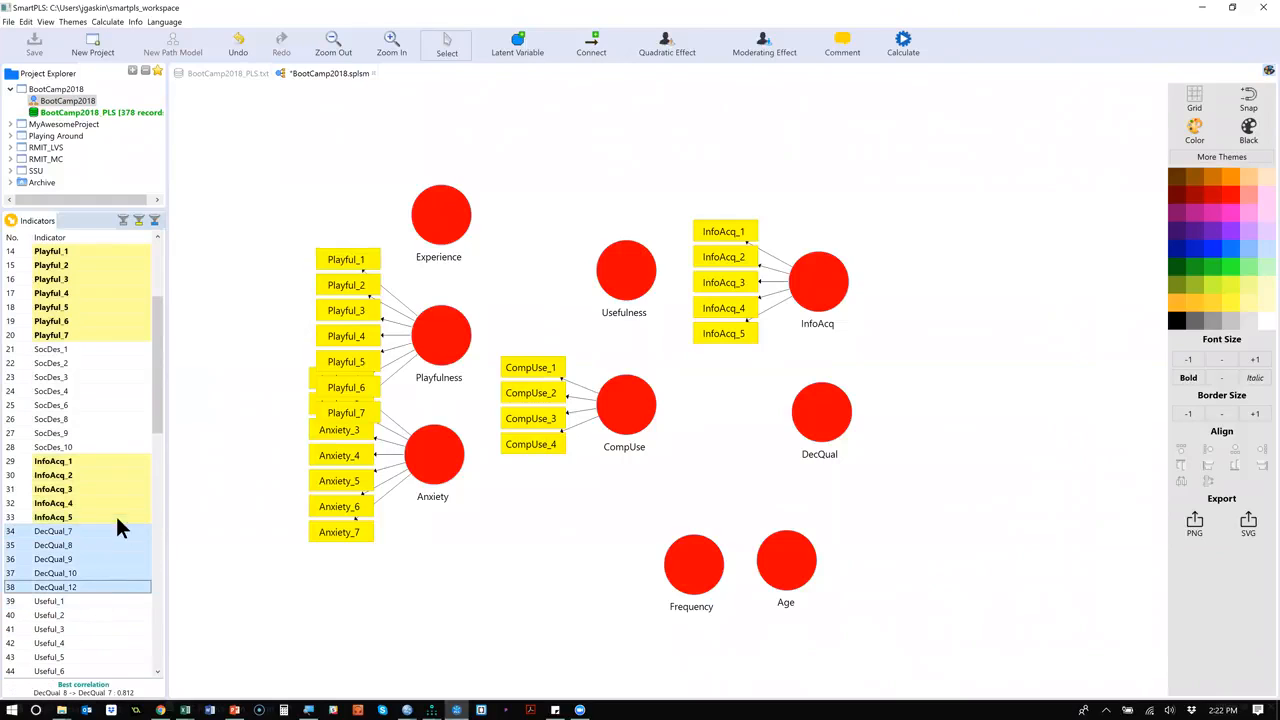
left_click_drag(115, 544, 843, 415)
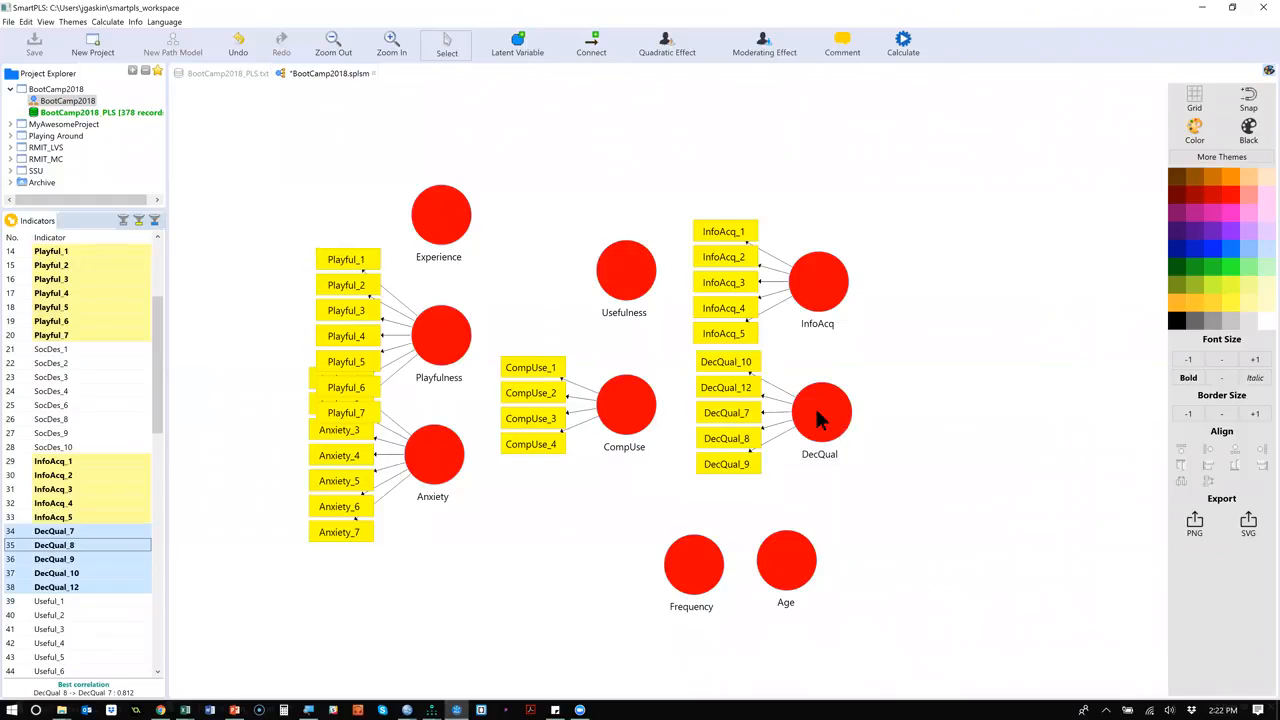
left_click(82, 601)
scroll(70, 570, "down", 4)
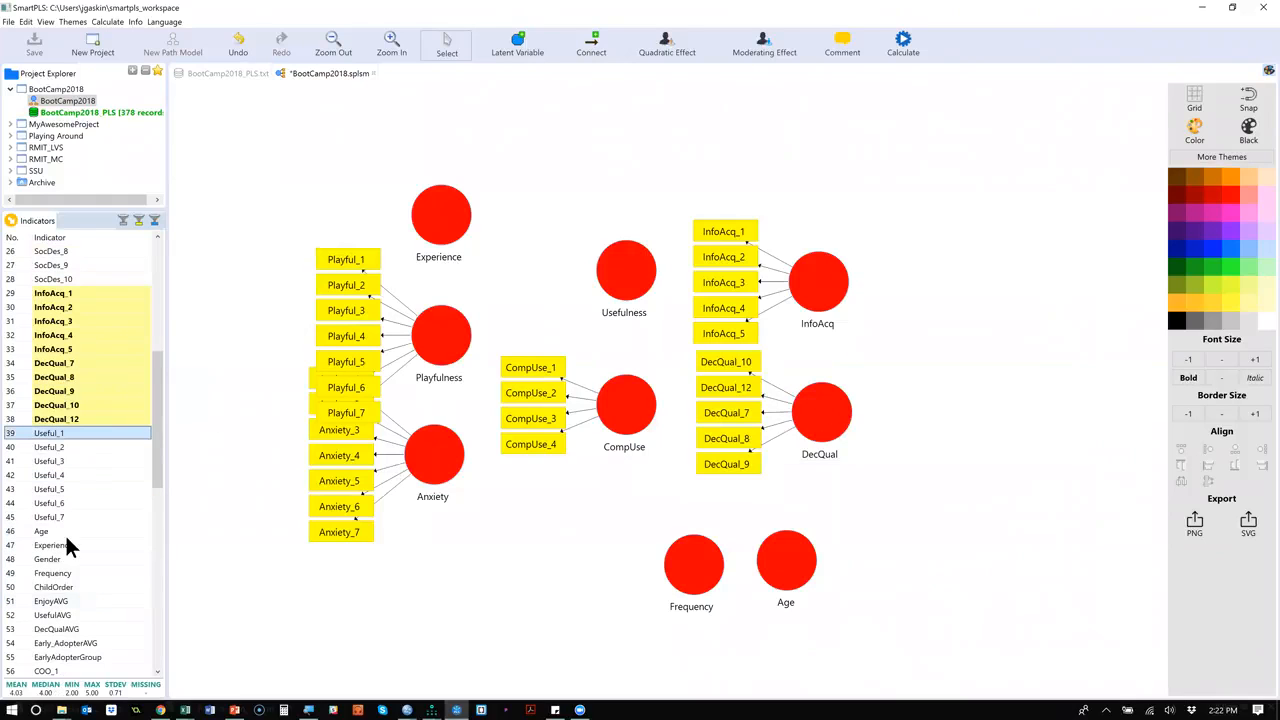
left_click(69, 517, "shift")
left_click_drag(89, 474, 627, 284)
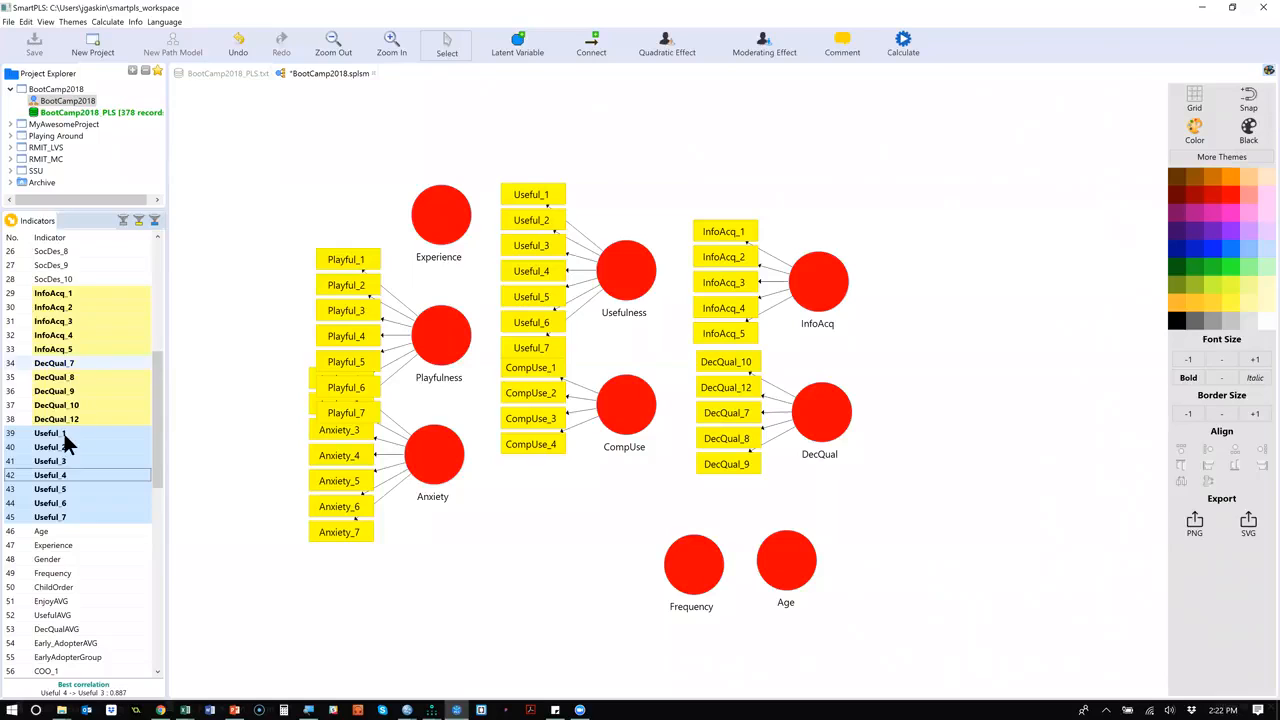
Assign the single indicators Age, Experience and Frequency to the latent variables of the same names.
scroll(63, 430, "down", 1)
scroll(63, 430, "up", 7)
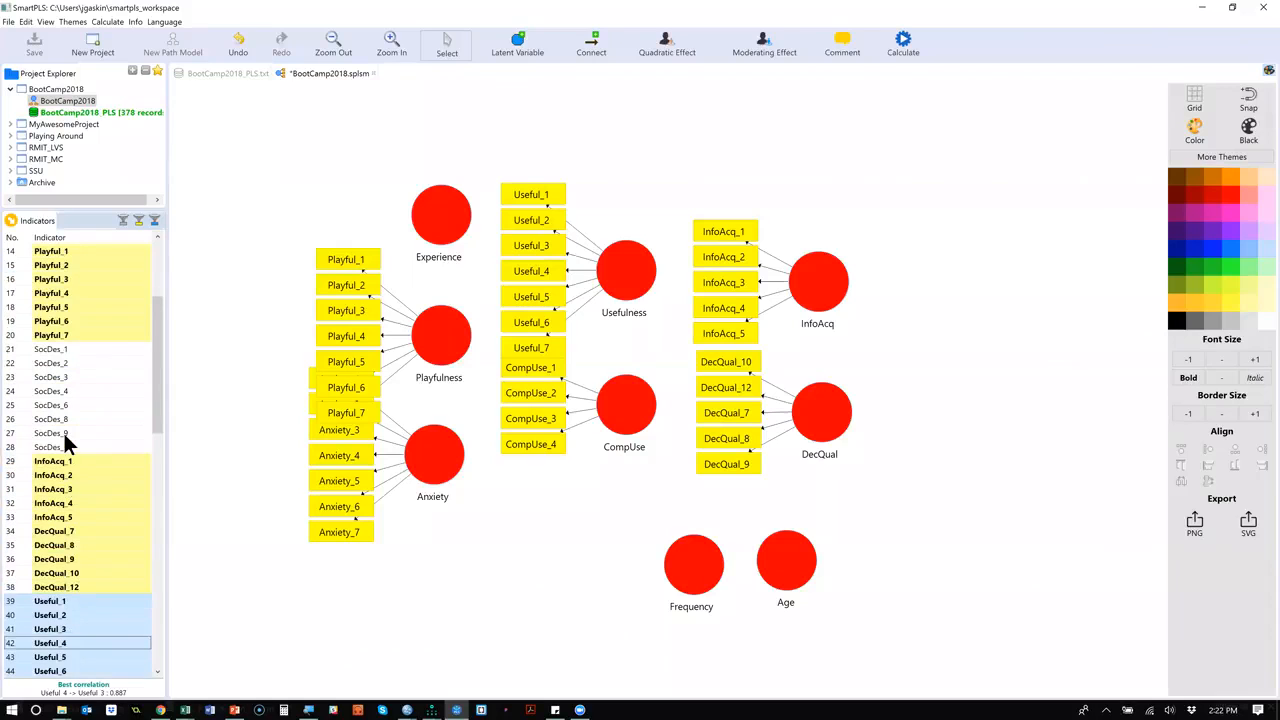
scroll(63, 430, "up", 2)
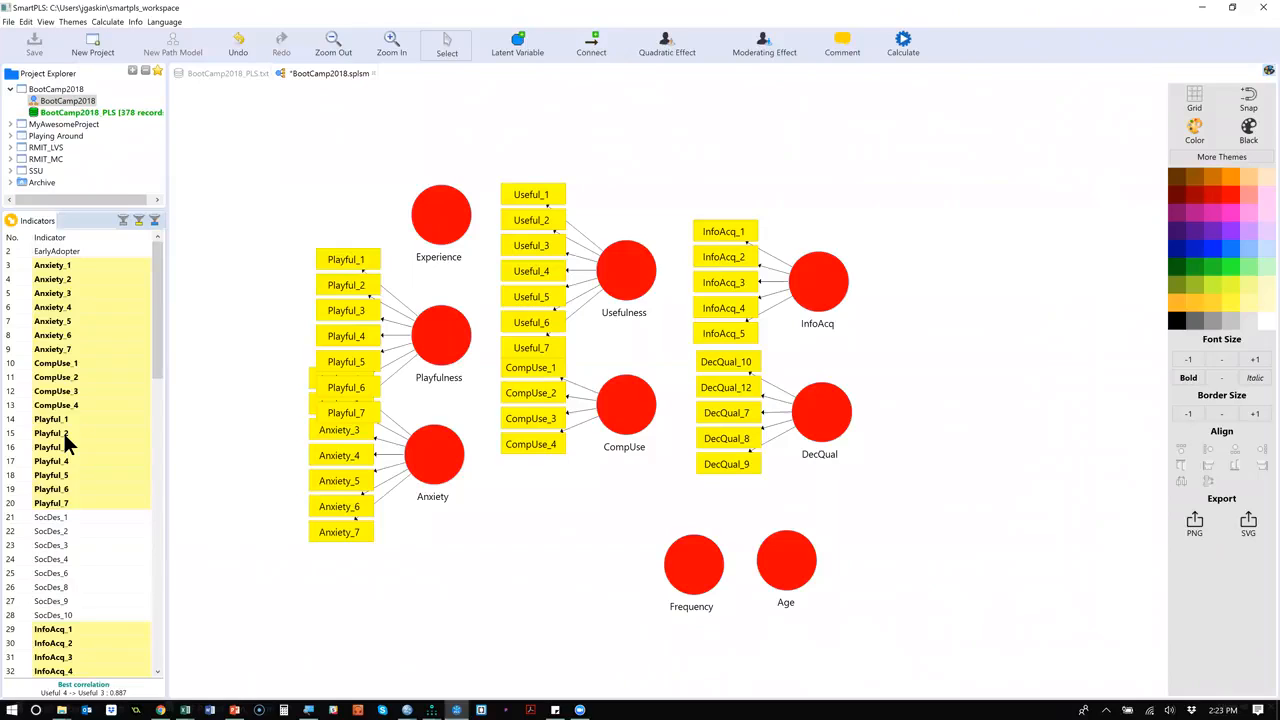
scroll(63, 430, "down", 10)
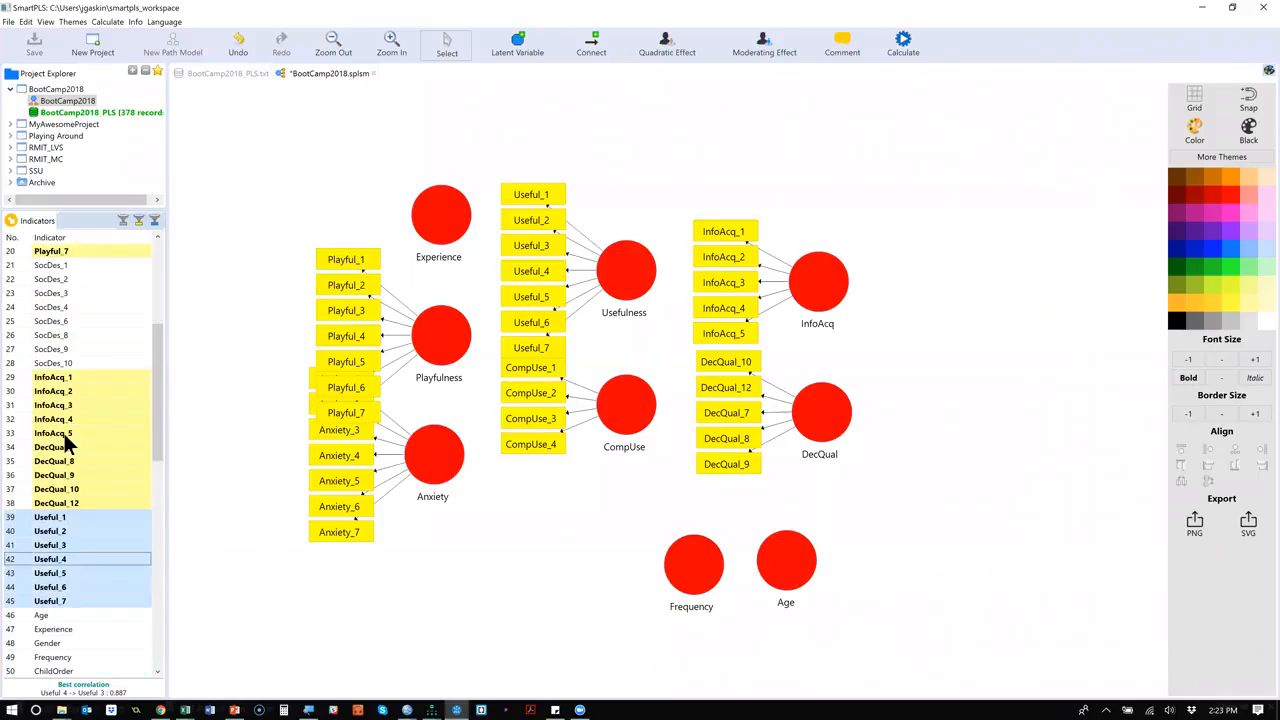
left_click_drag(49, 442, 794, 571)
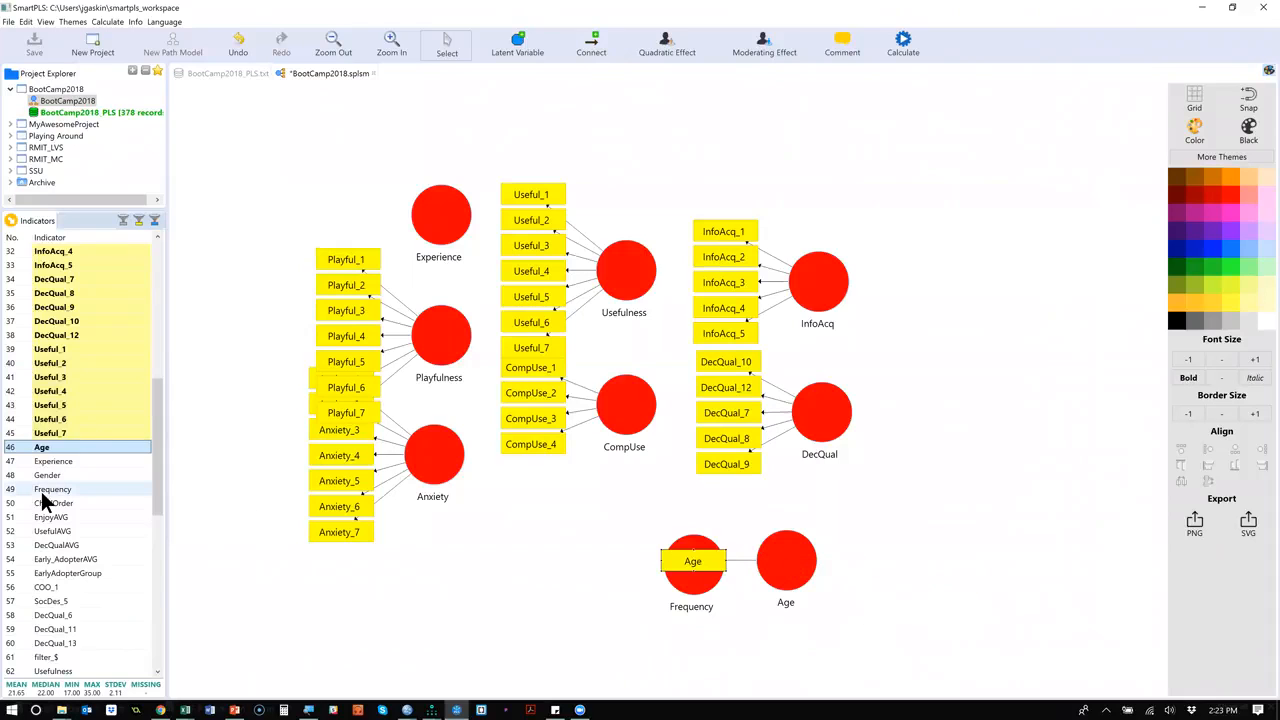
left_click(62, 462)
left_click_drag(62, 470, 441, 214)
left_click_drag(46, 488, 700, 590)
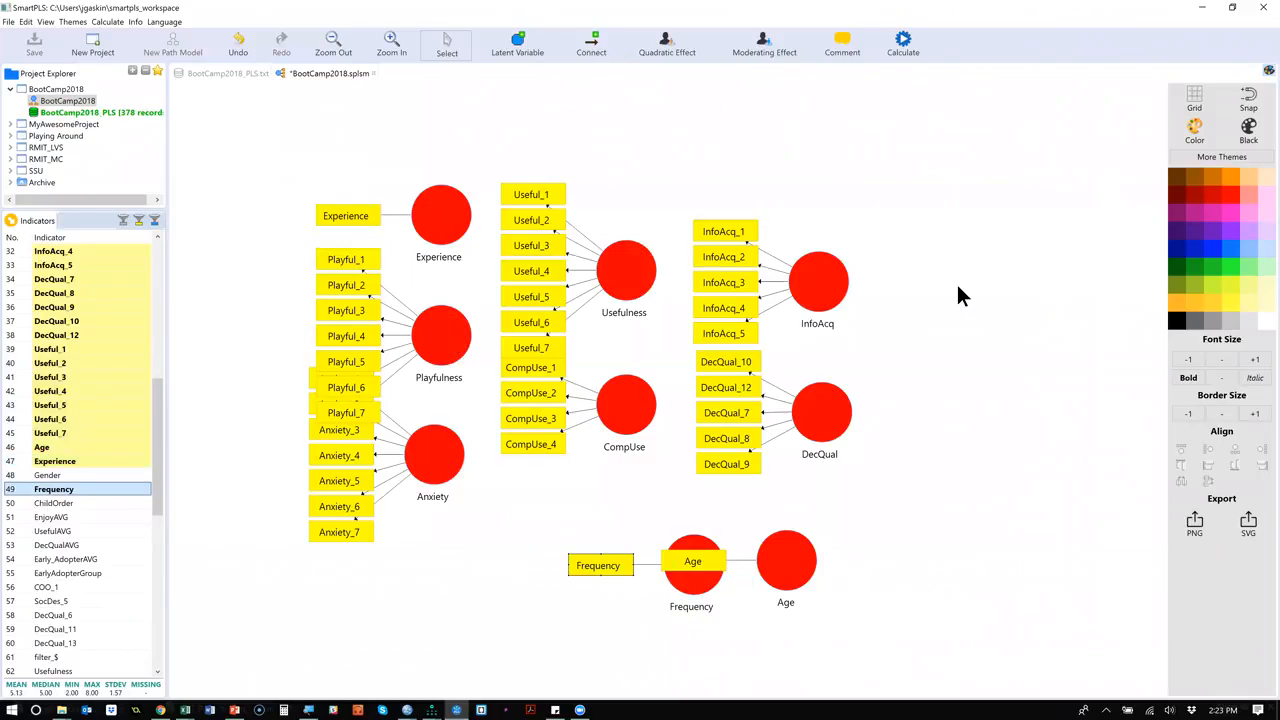
Hide the indicators of the Playfulness latent variable and show them again.
right_click(447, 335)
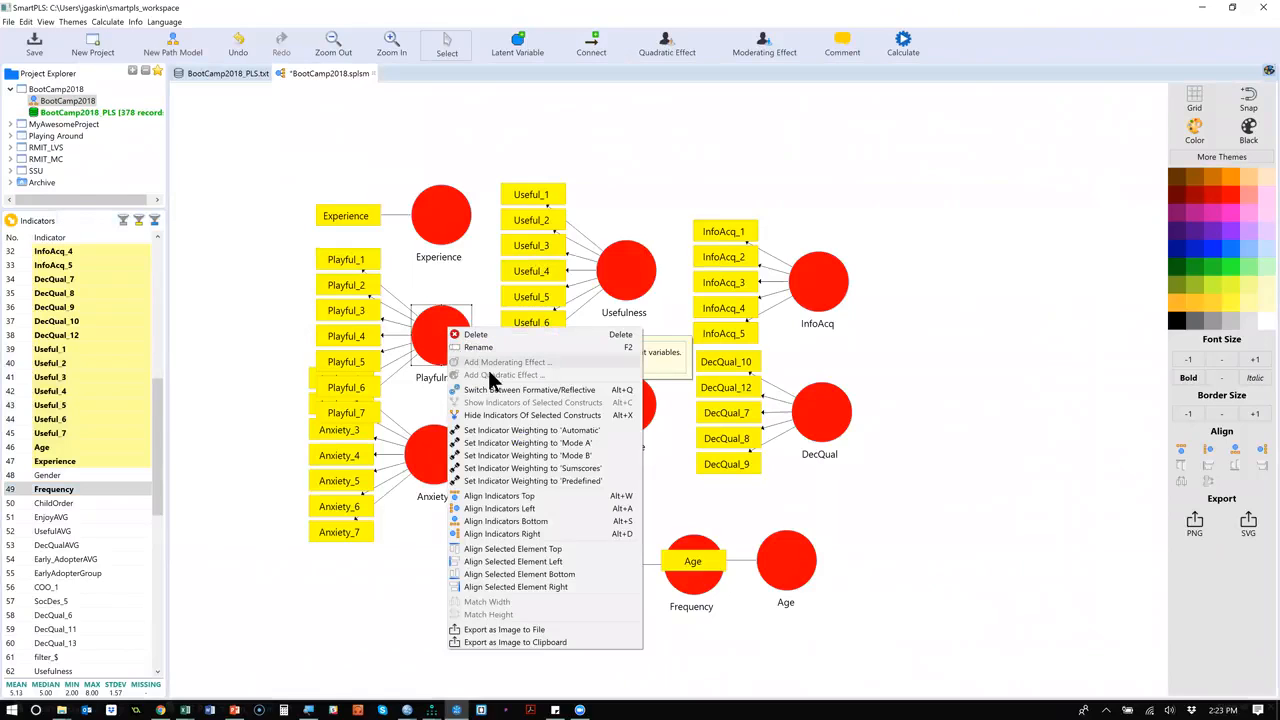
left_click(529, 414)
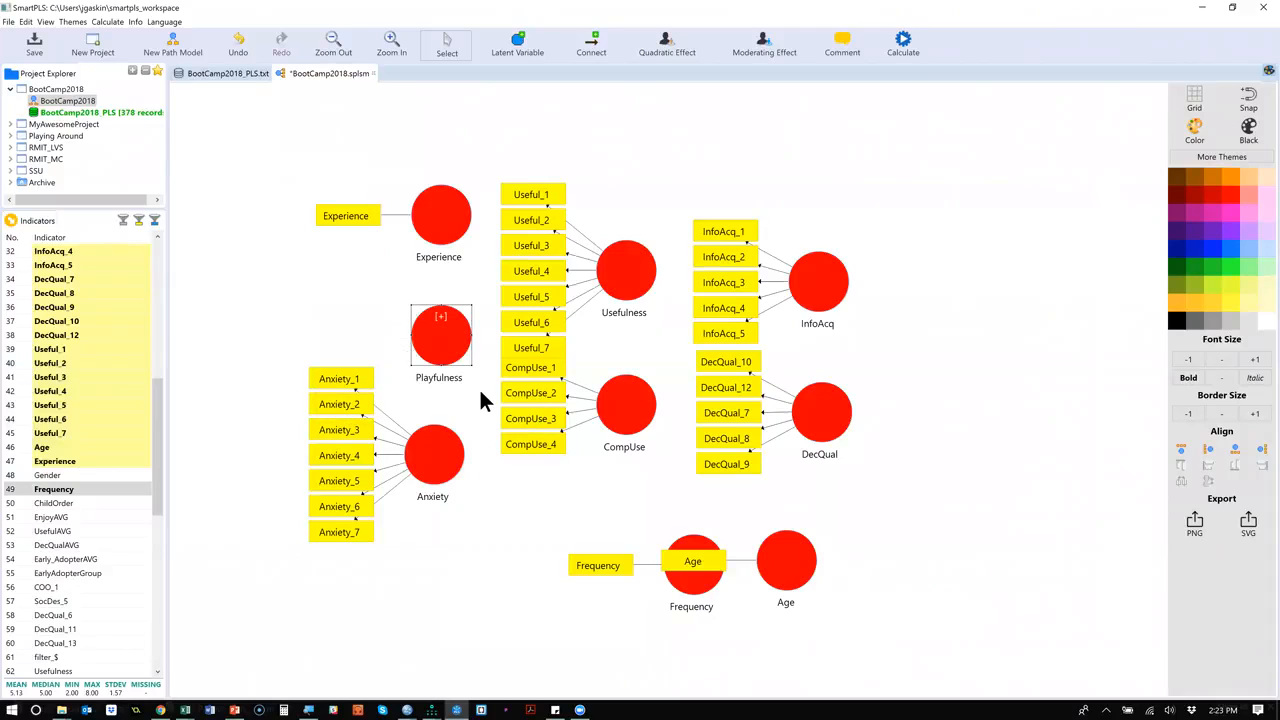
double_click(441, 318)
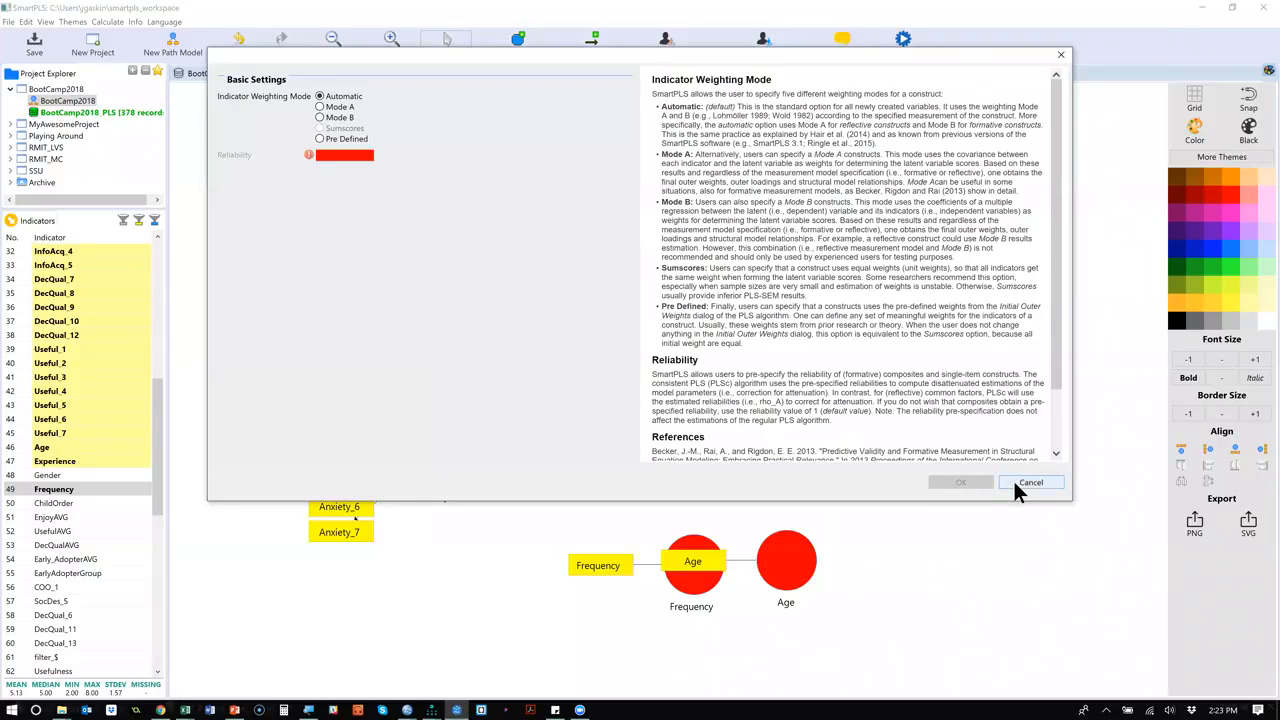
left_click(1028, 482)
right_click(440, 349)
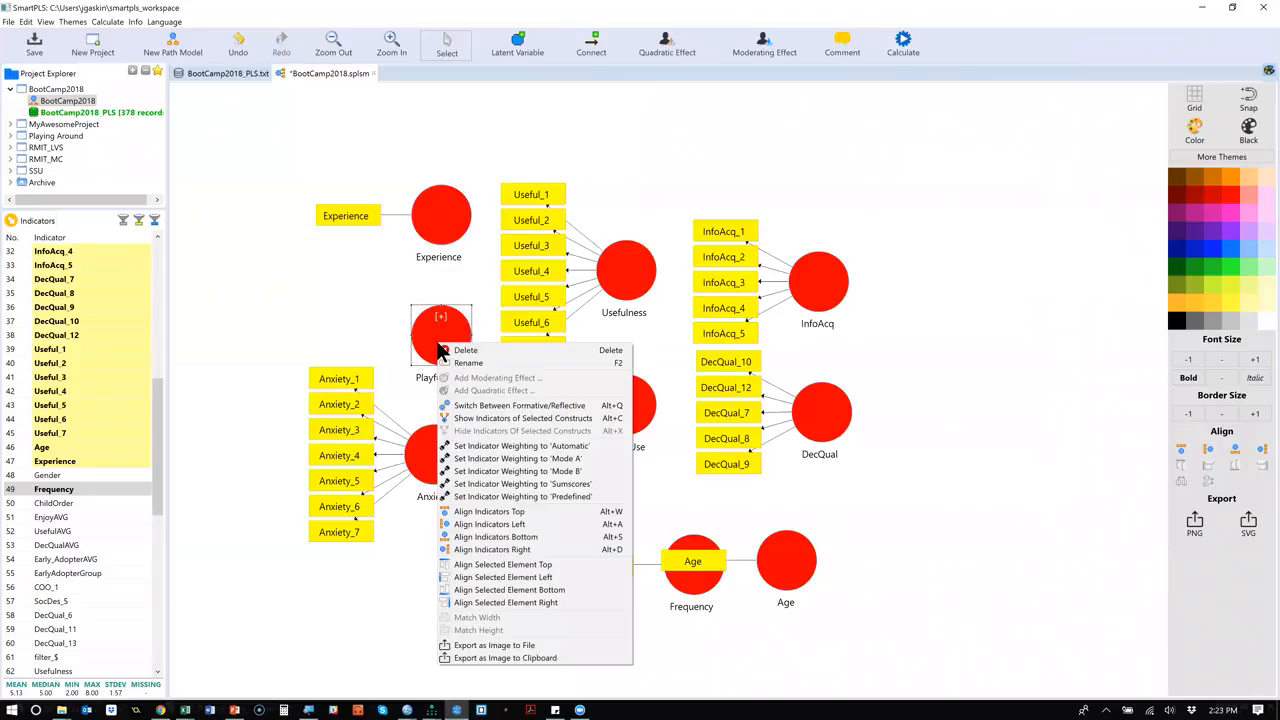
left_click(516, 419)
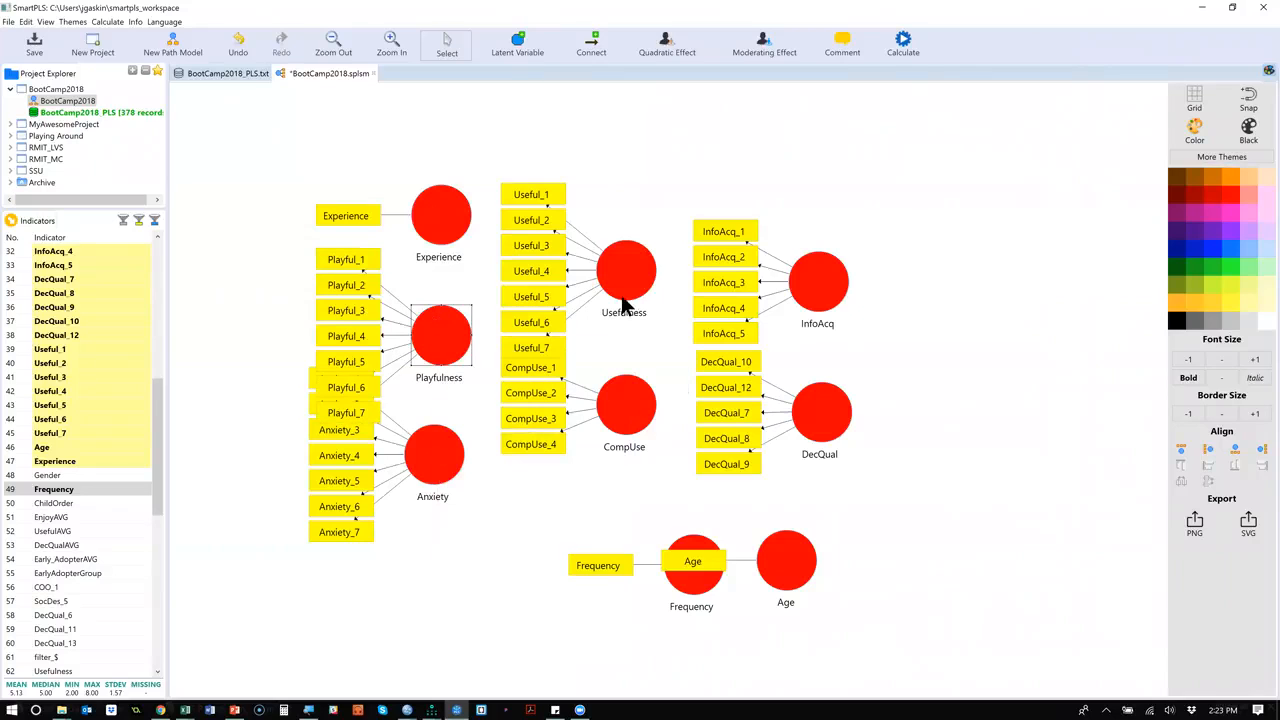
Align the Anxiety indicators below their latent variable, and return them to its left side.
left_click(435, 475)
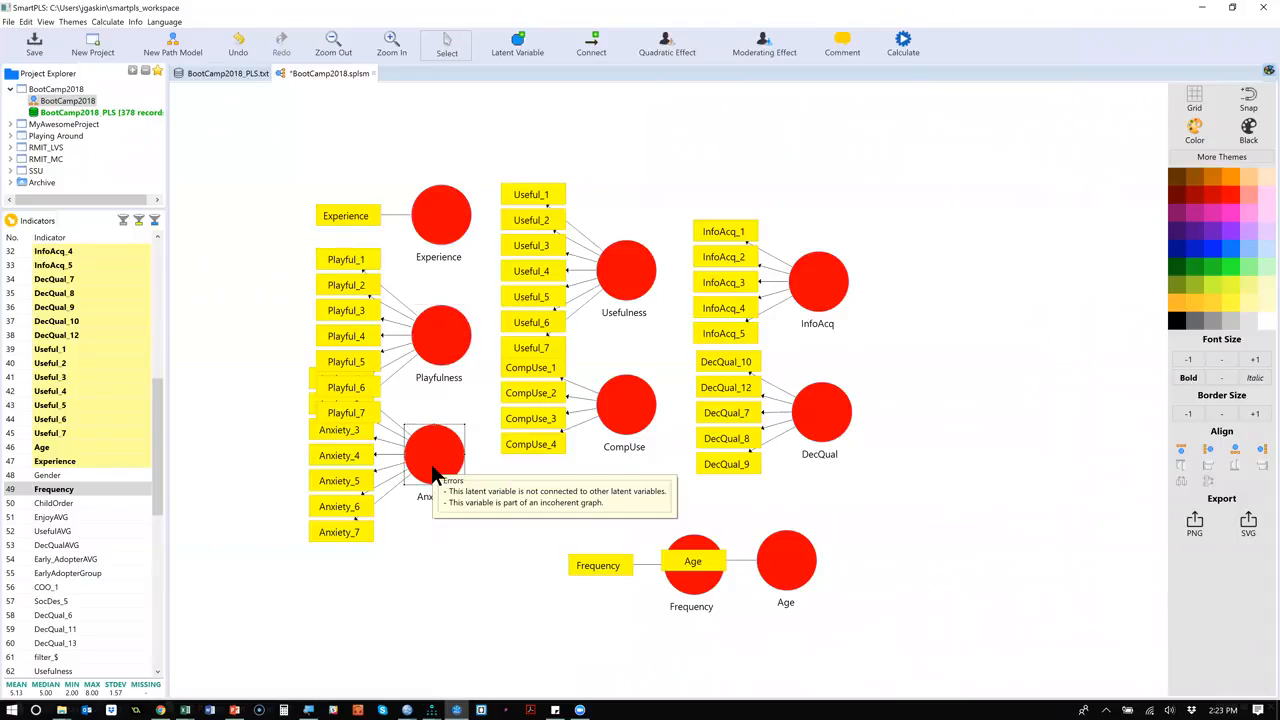
right_click(435, 475)
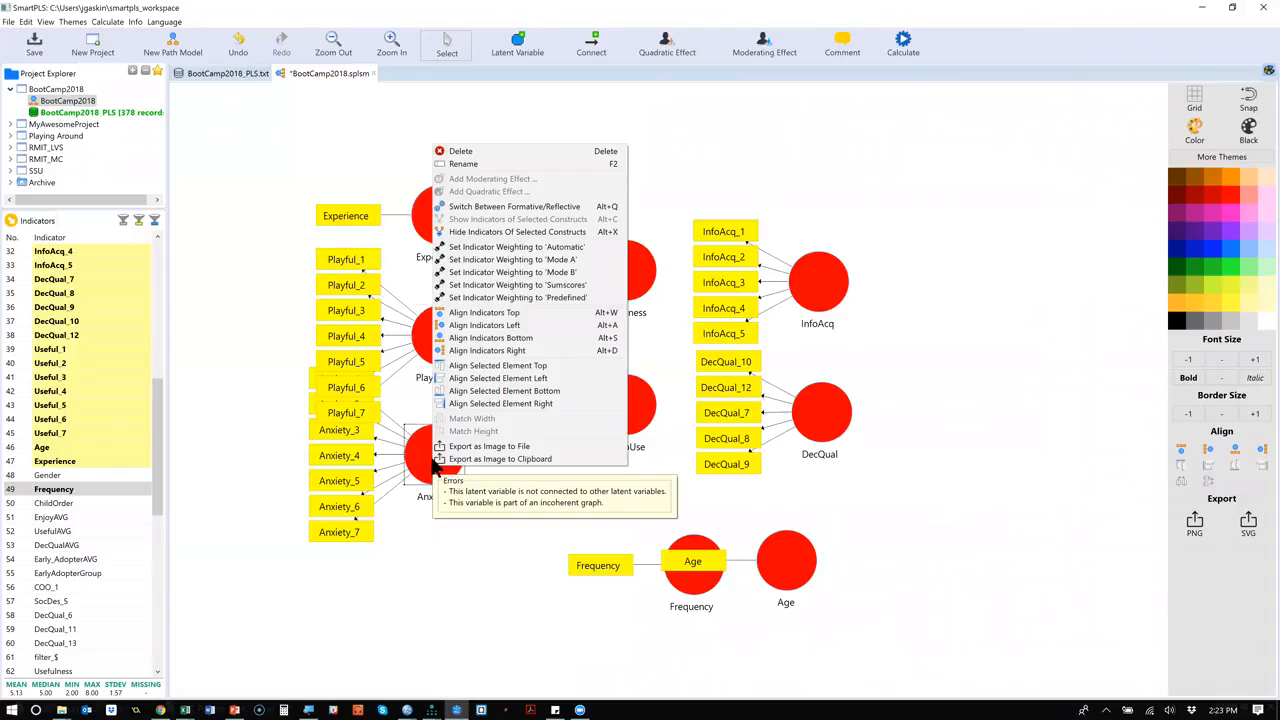
left_click(568, 337)
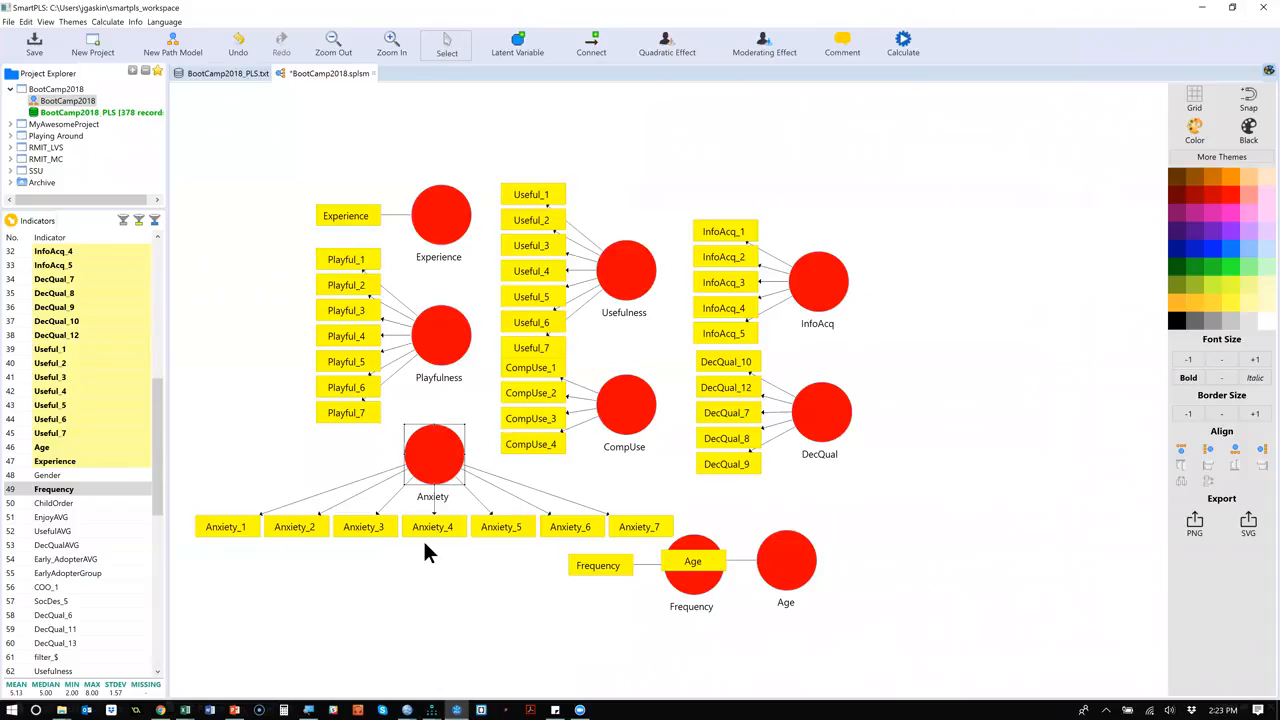
right_click(442, 455)
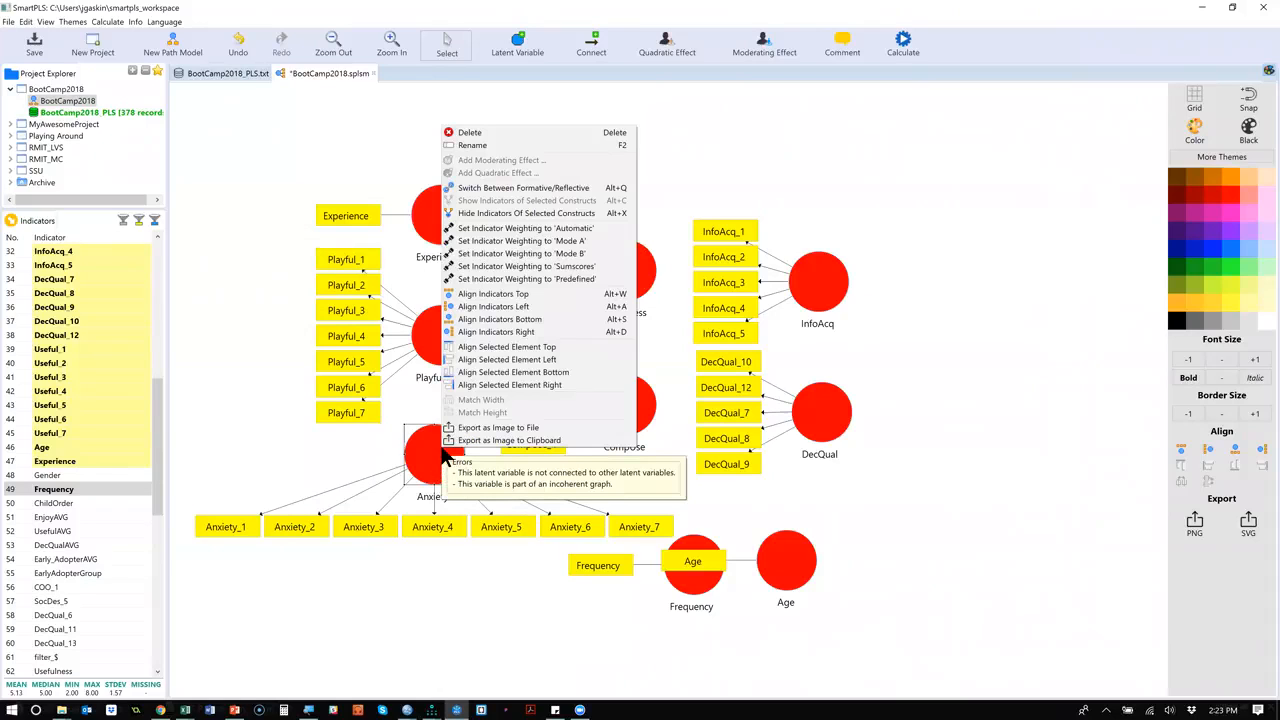
left_click(492, 305)
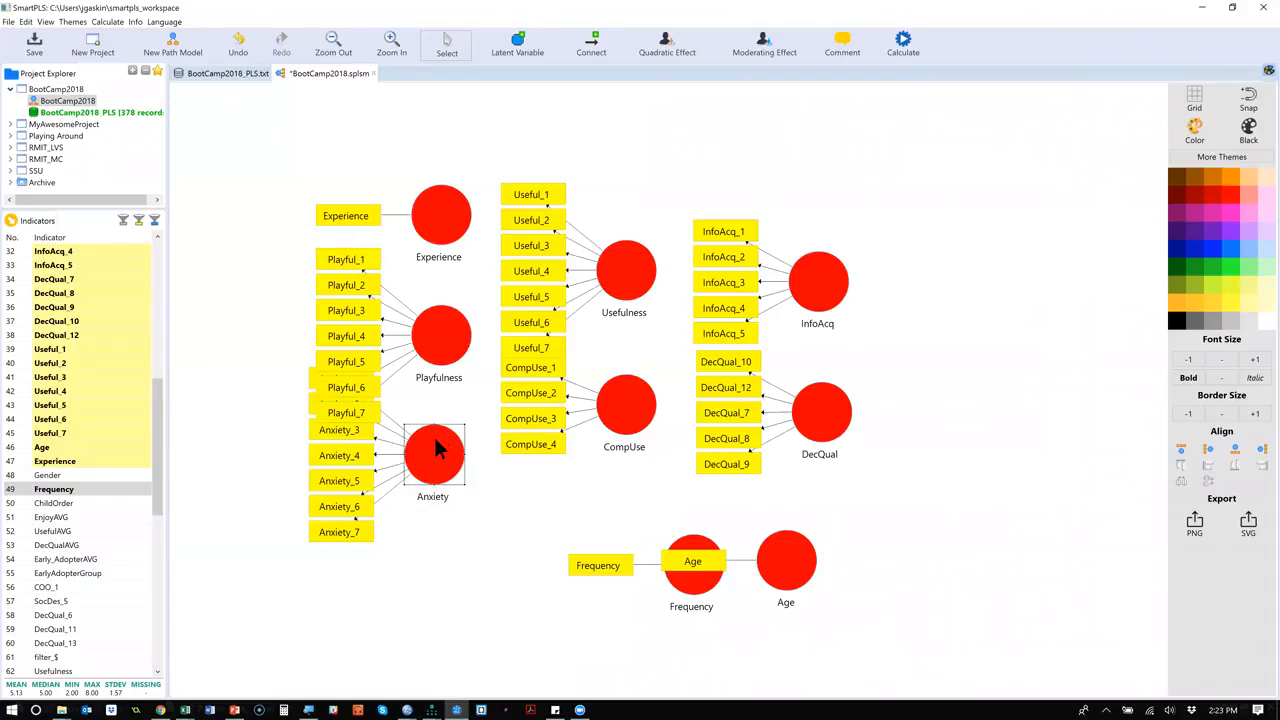
Space out the overlapping indicator blocks by moving Anxiety and CompUse down and Playfulness, Usefulness and InfoAcq slightly up.
left_click_drag(433, 467, 441, 503)
left_click(444, 310)
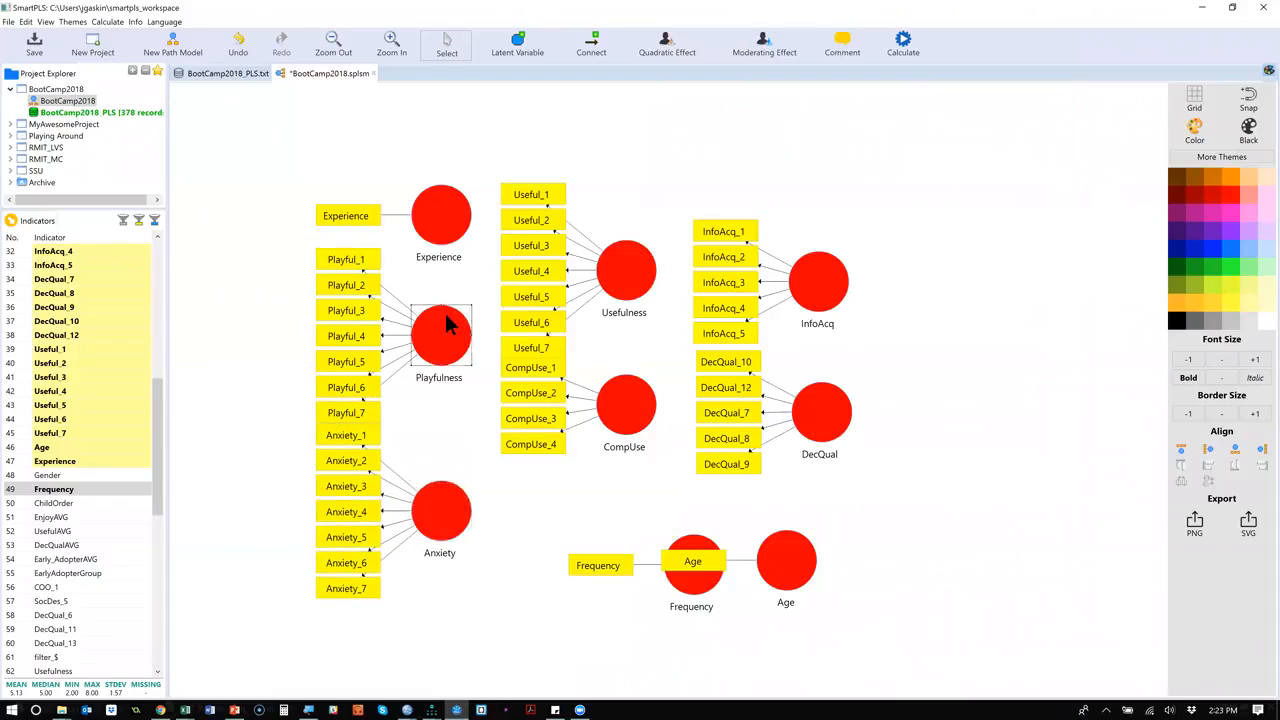
left_click_drag(446, 312, 446, 305)
left_click_drag(636, 252, 633, 234)
left_click(633, 401)
left_click_drag(633, 401, 633, 407)
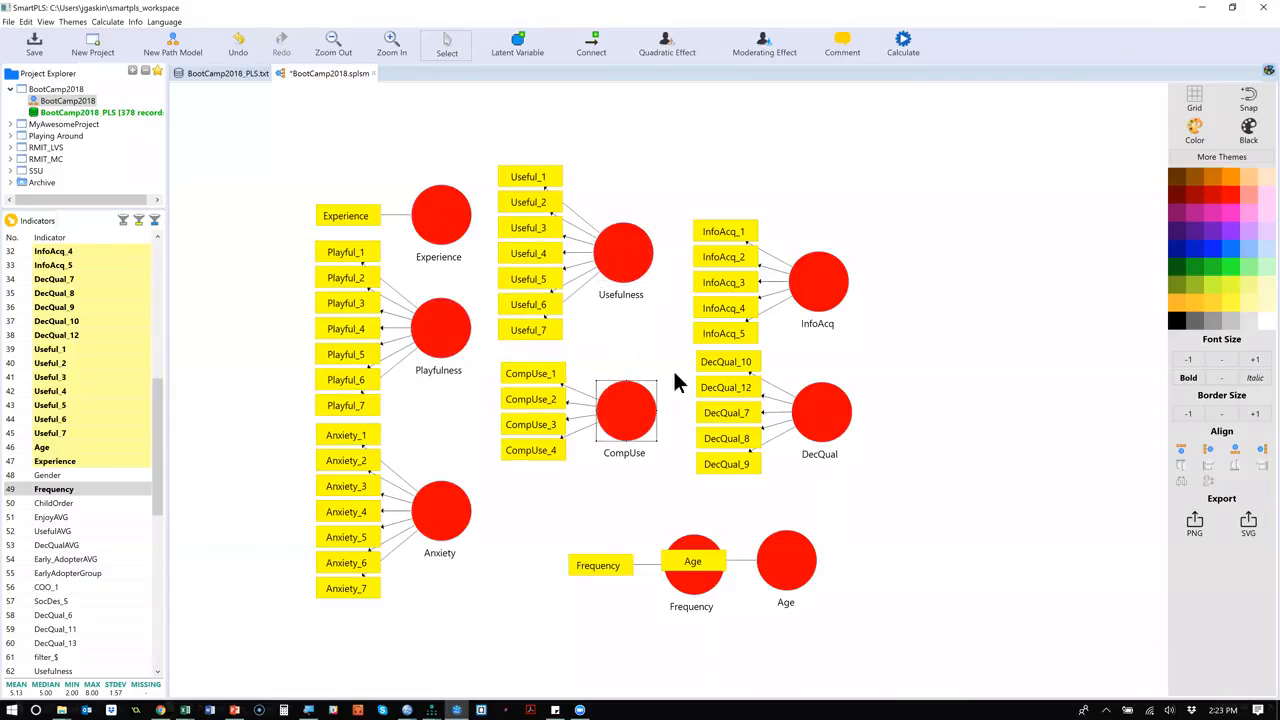
left_click(826, 290)
left_click_drag(826, 290, 826, 287)
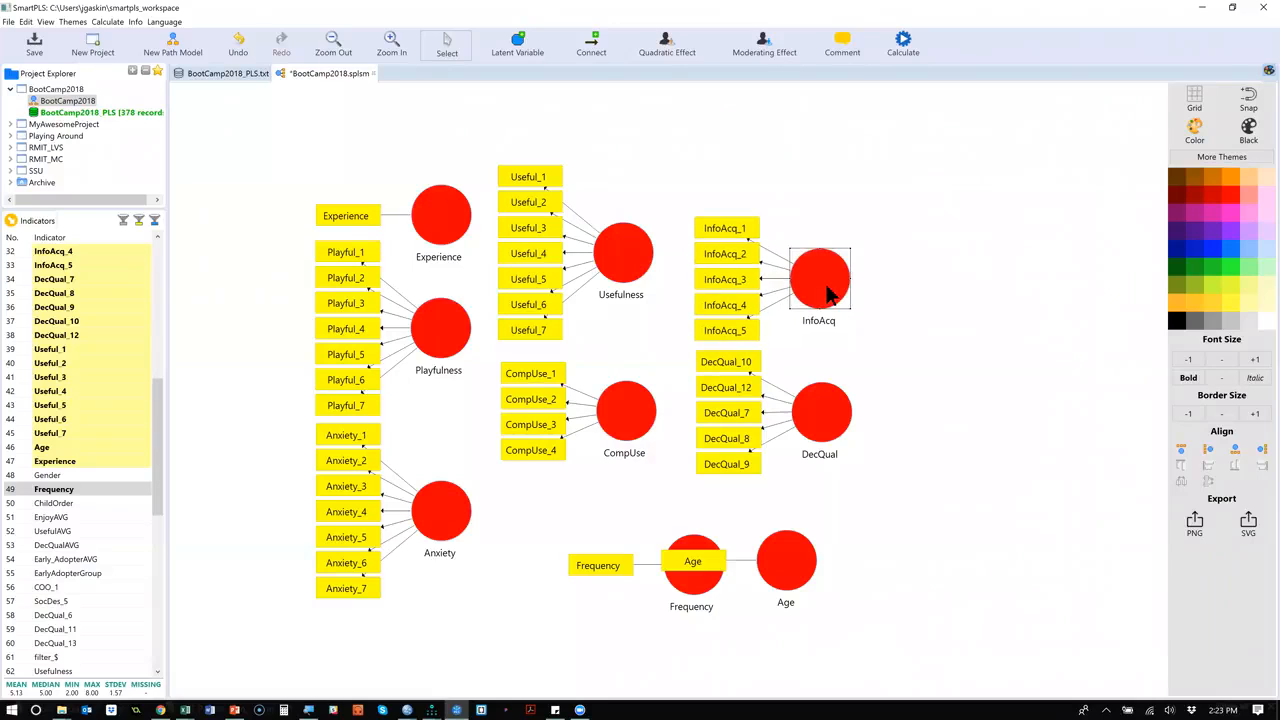
Align the indicators of InfoAcq and DecQual to the right side of their latent variables.
right_click(827, 287)
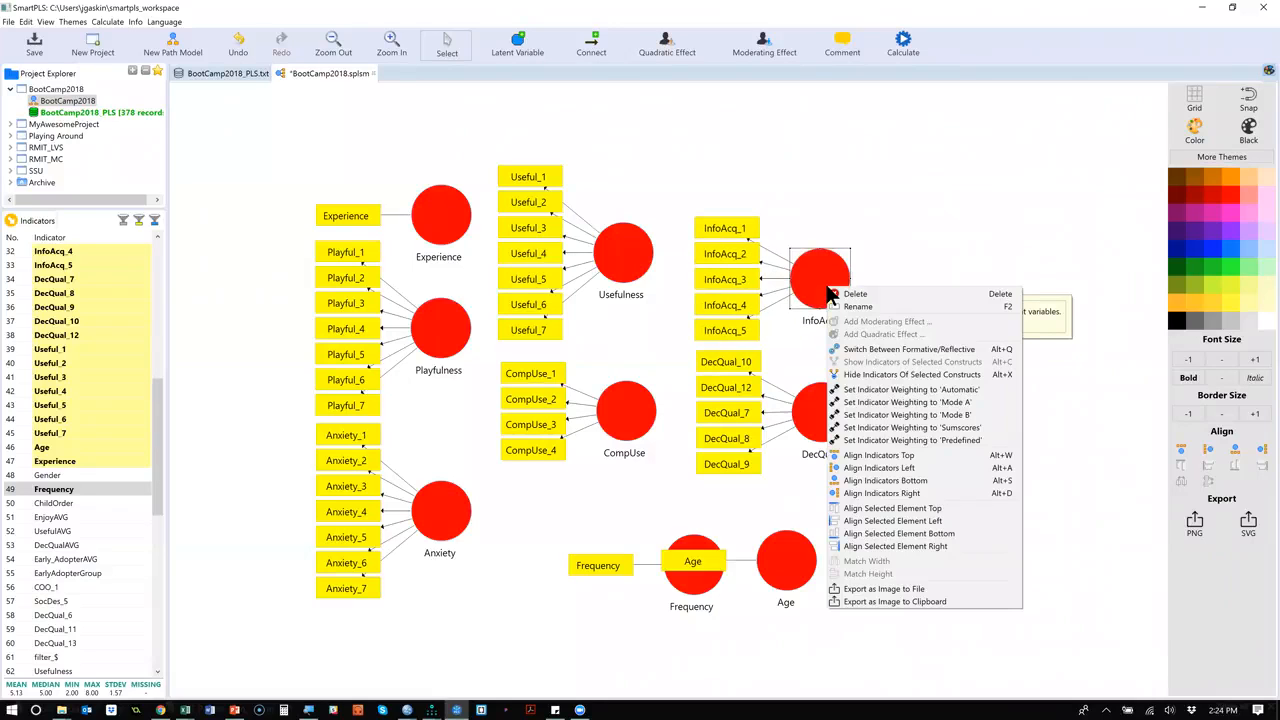
left_click(929, 489)
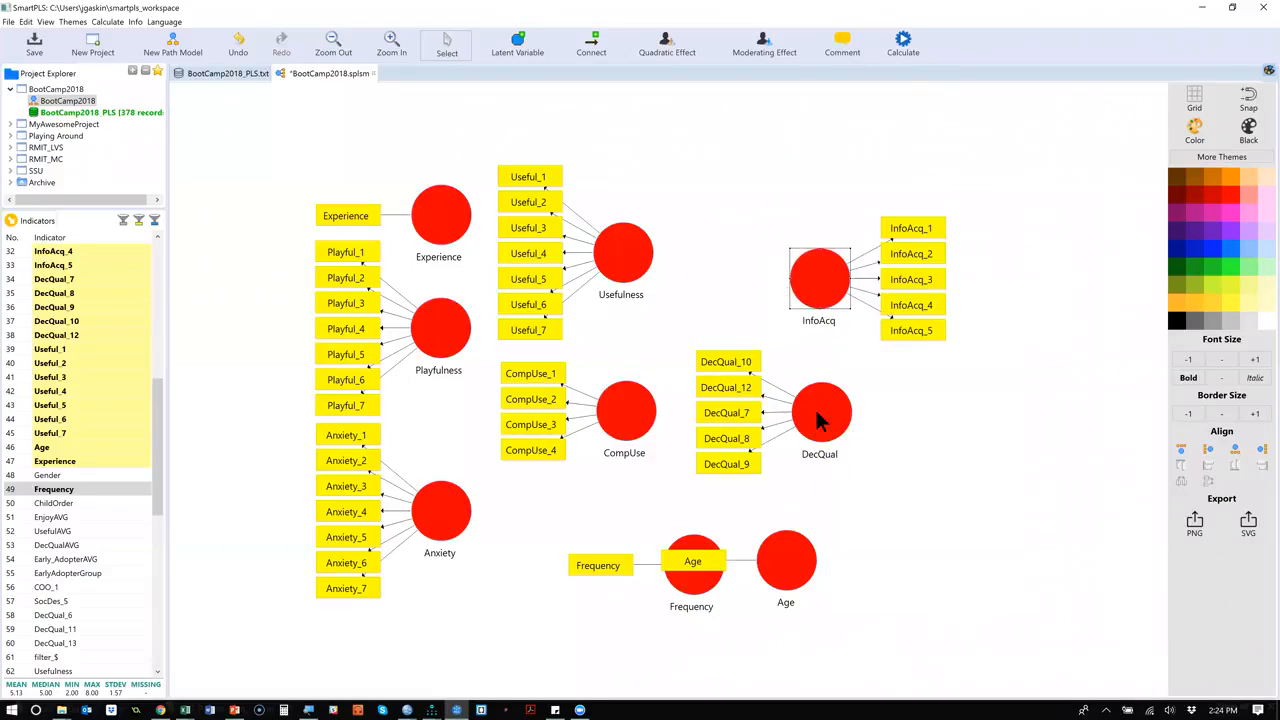
right_click(816, 407)
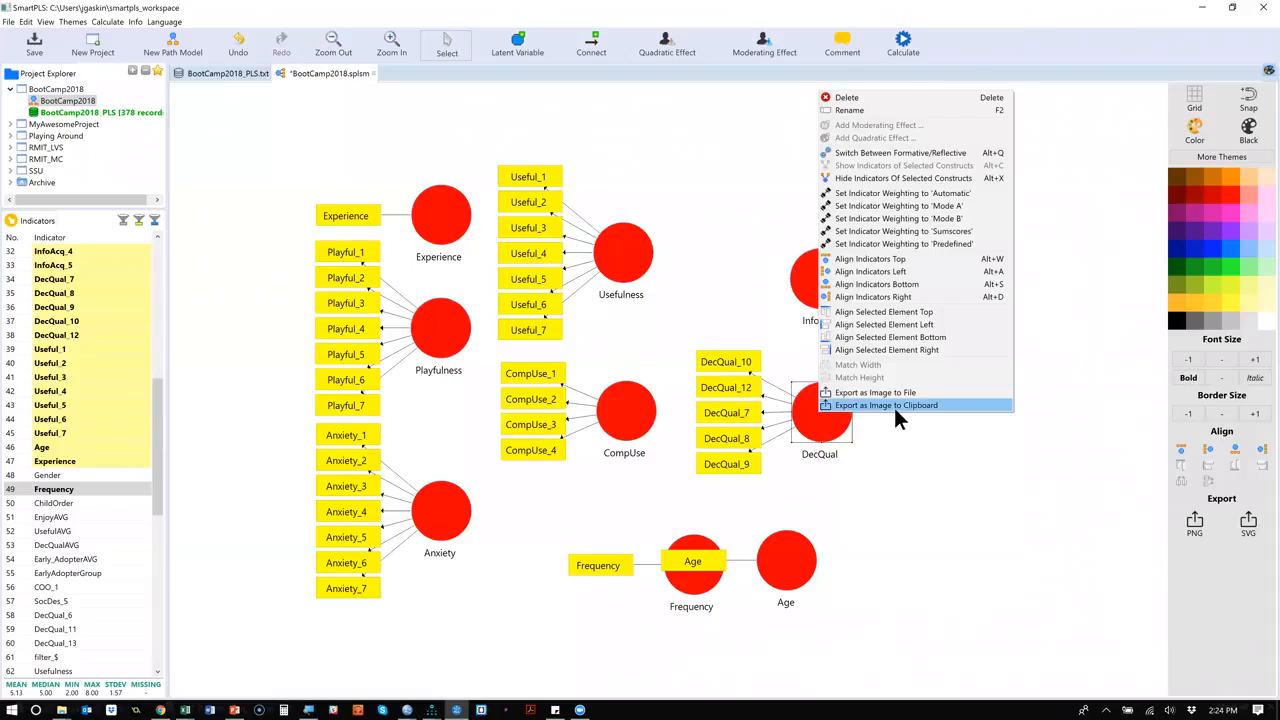
left_click(928, 297)
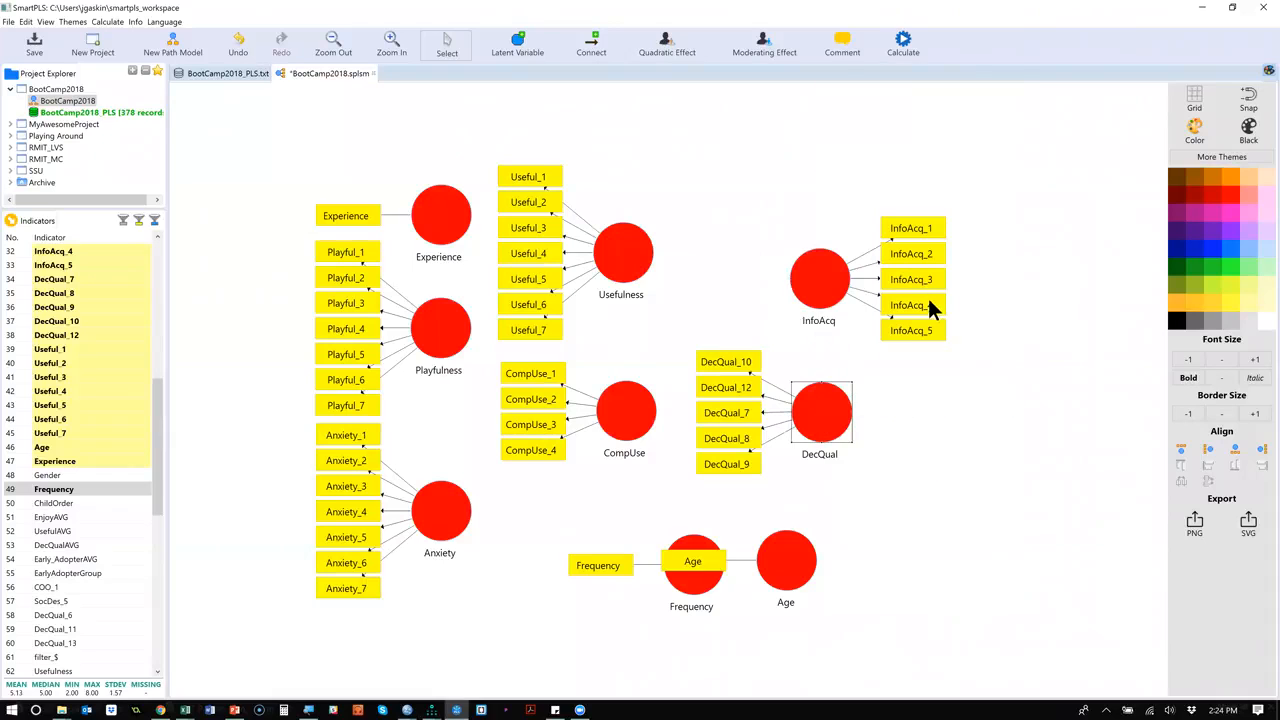
Align the Usefulness indicators above their latent variable and the CompUse indicators below theirs.
right_click(635, 274)
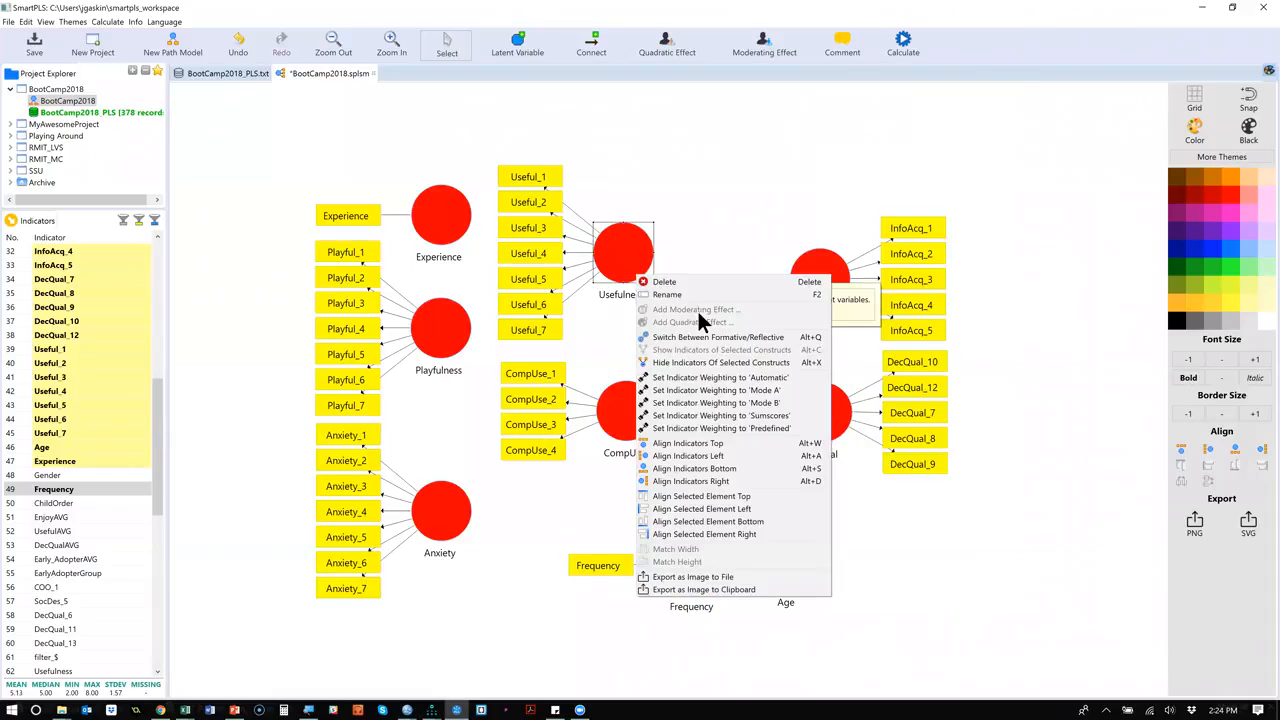
left_click(692, 444)
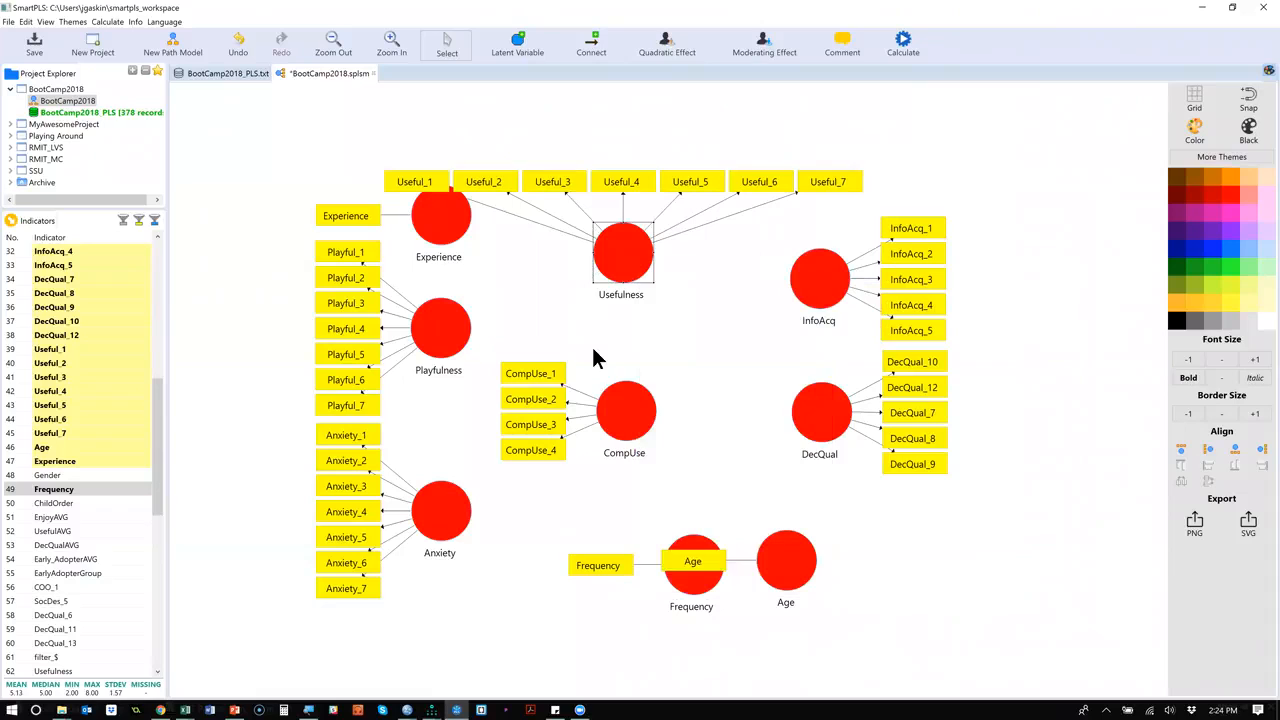
right_click(623, 396)
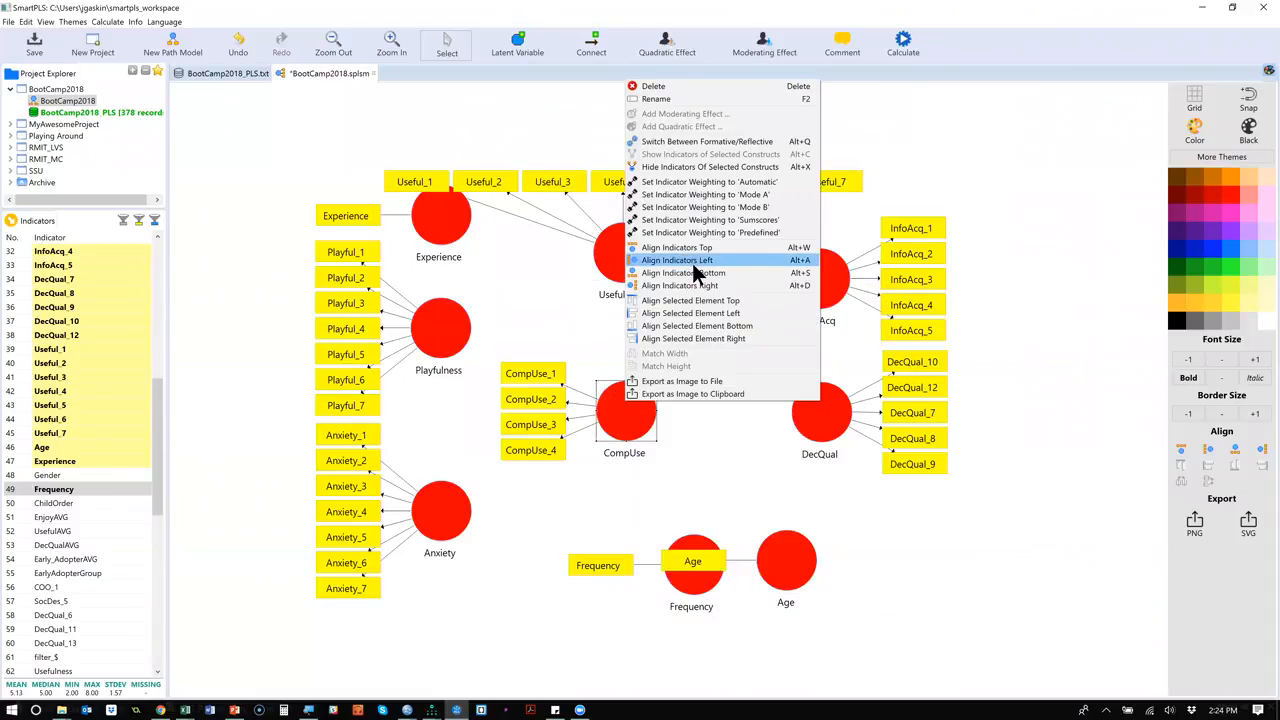
left_click(697, 273)
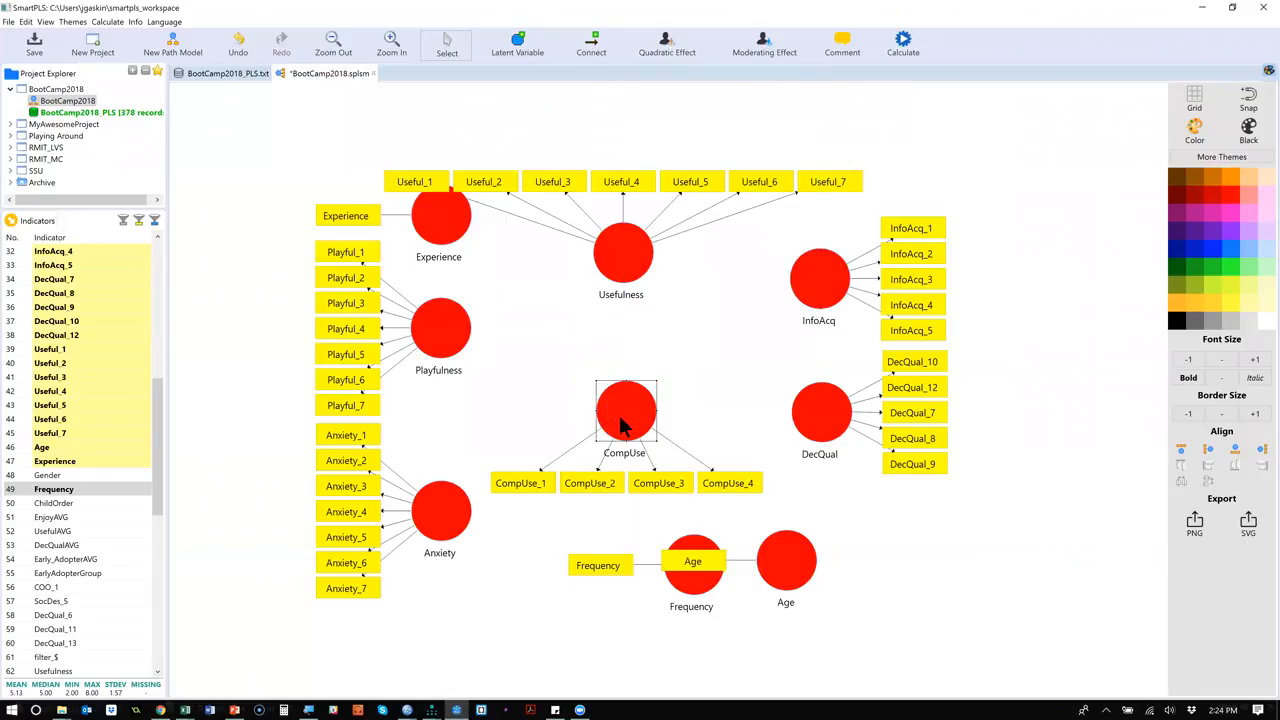
Move CompUse slightly down and place the Frequency and Age latent variables separately below DecQual, clear of each other.
left_click_drag(620, 425, 626, 449)
left_click_drag(712, 598, 961, 589)
left_click_drag(791, 577, 884, 625)
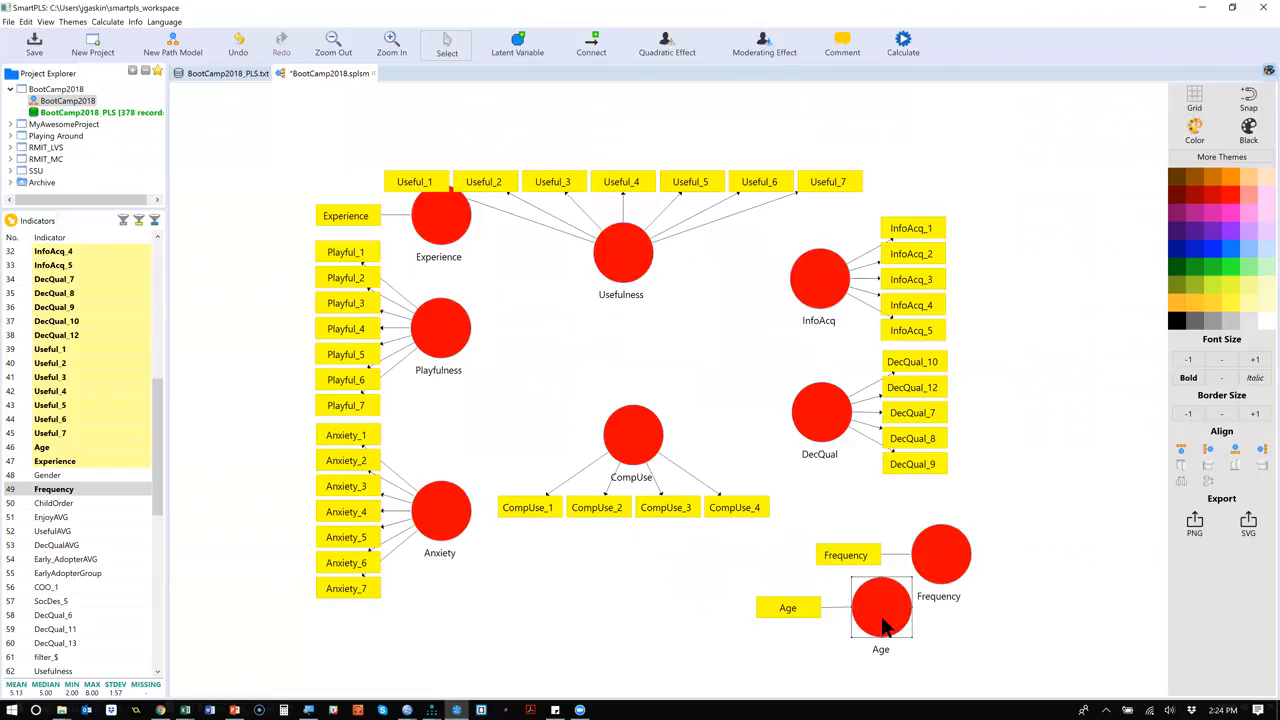
Hide the indicators of the Age and Frequency latent variables.
right_click(884, 625)
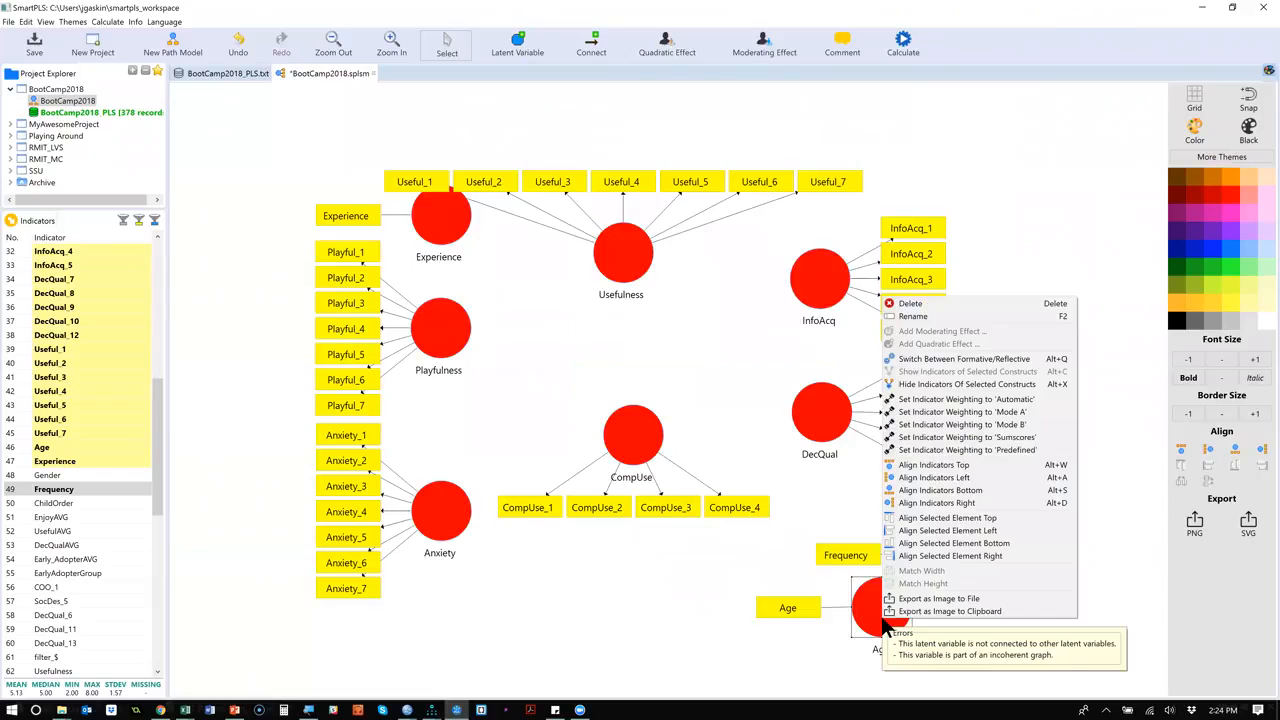
left_click(965, 384)
right_click(933, 536)
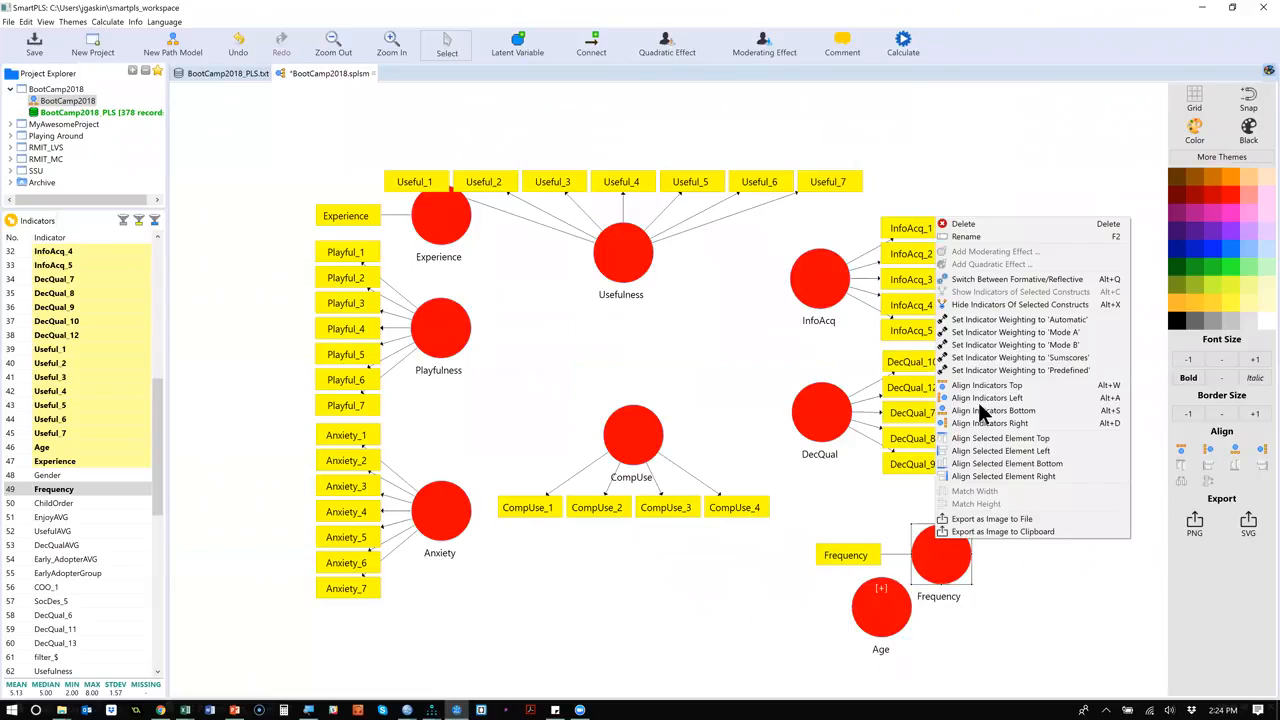
left_click(1022, 304)
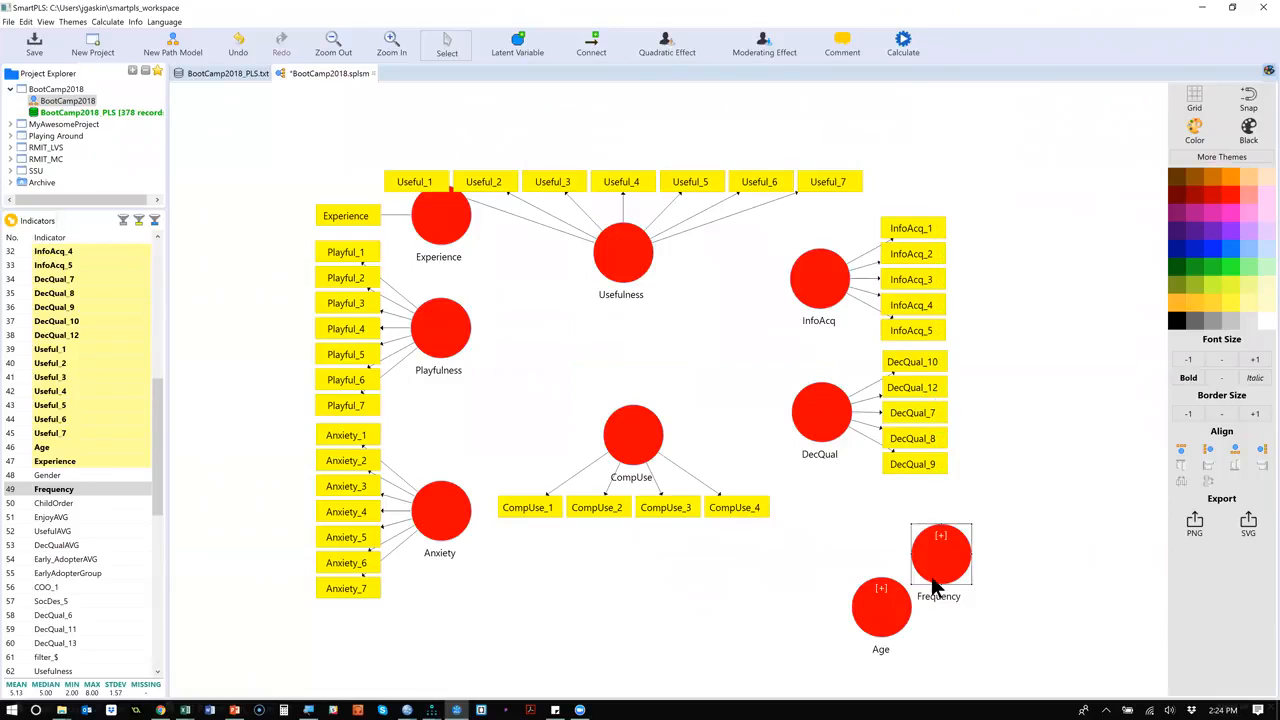
Open up the middle of the model by moving CompUse down and Usefulness up, and shift Frequency and Age slightly up.
left_click_drag(938, 561, 935, 541)
left_click_drag(879, 600, 870, 580)
left_click_drag(642, 412, 643, 484)
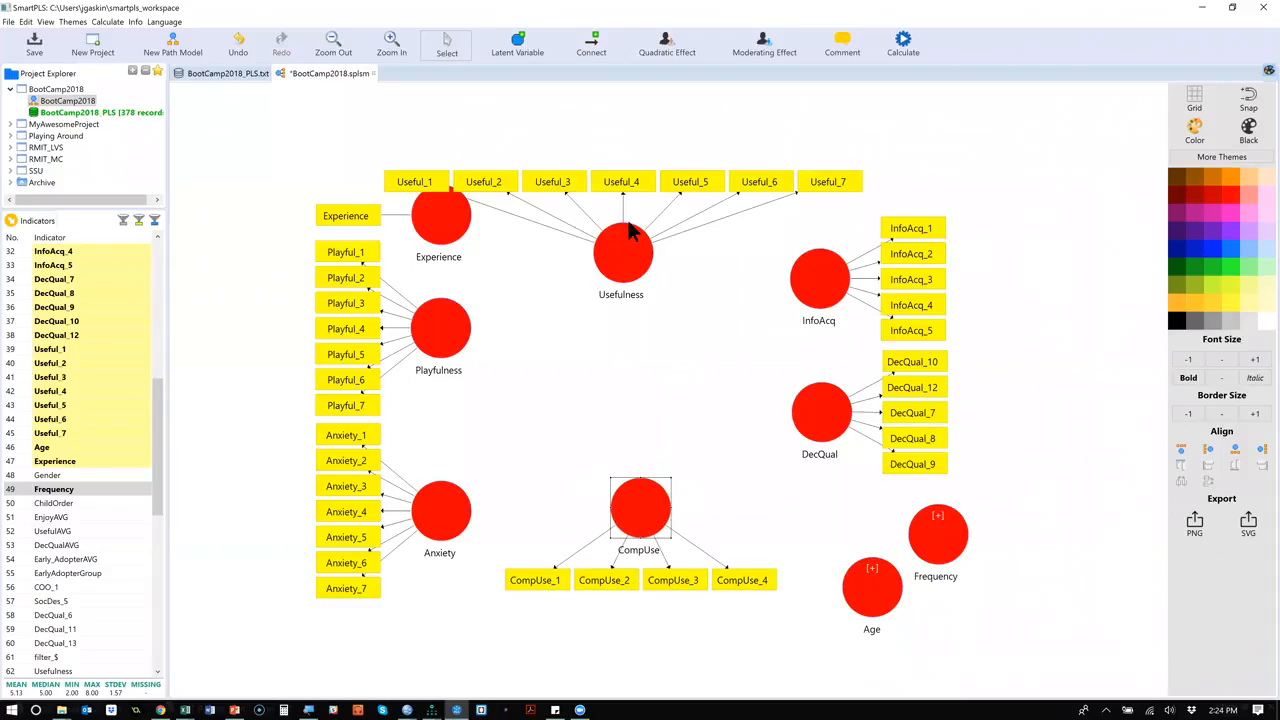
left_click_drag(627, 248, 630, 202)
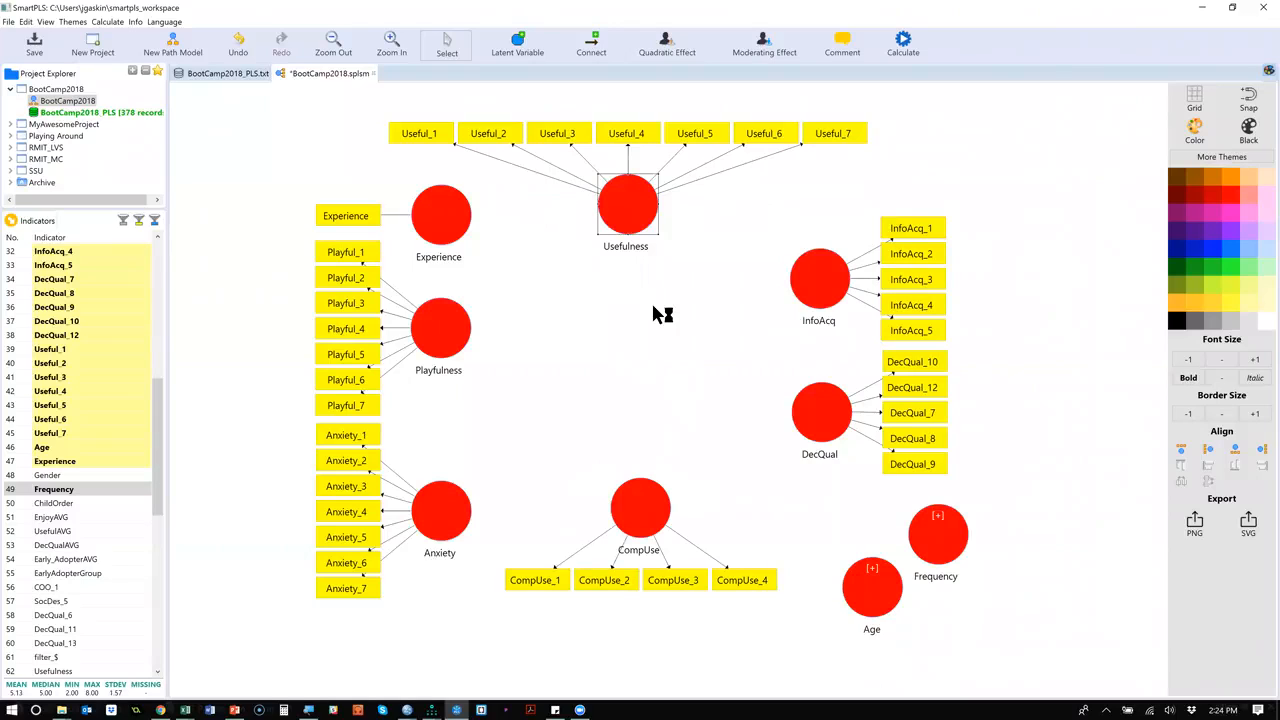
Hide the indicator of the Experience latent variable.
right_click(630, 212)
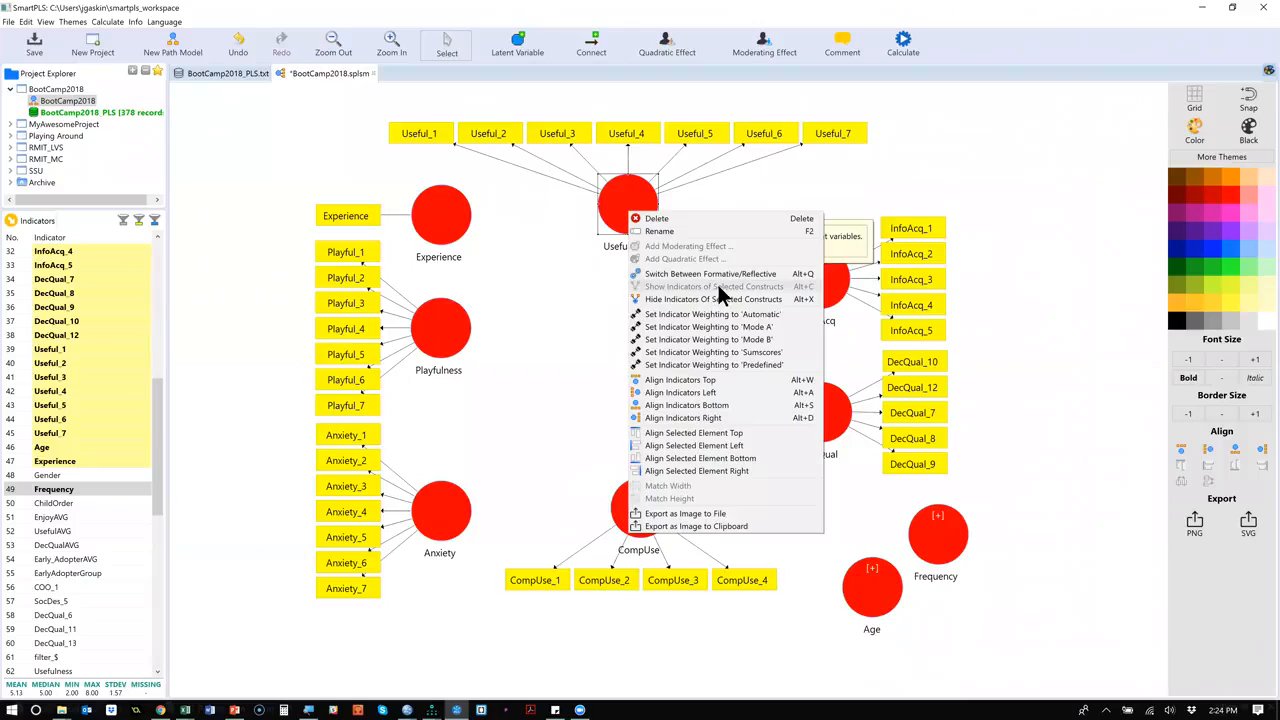
left_click(495, 261)
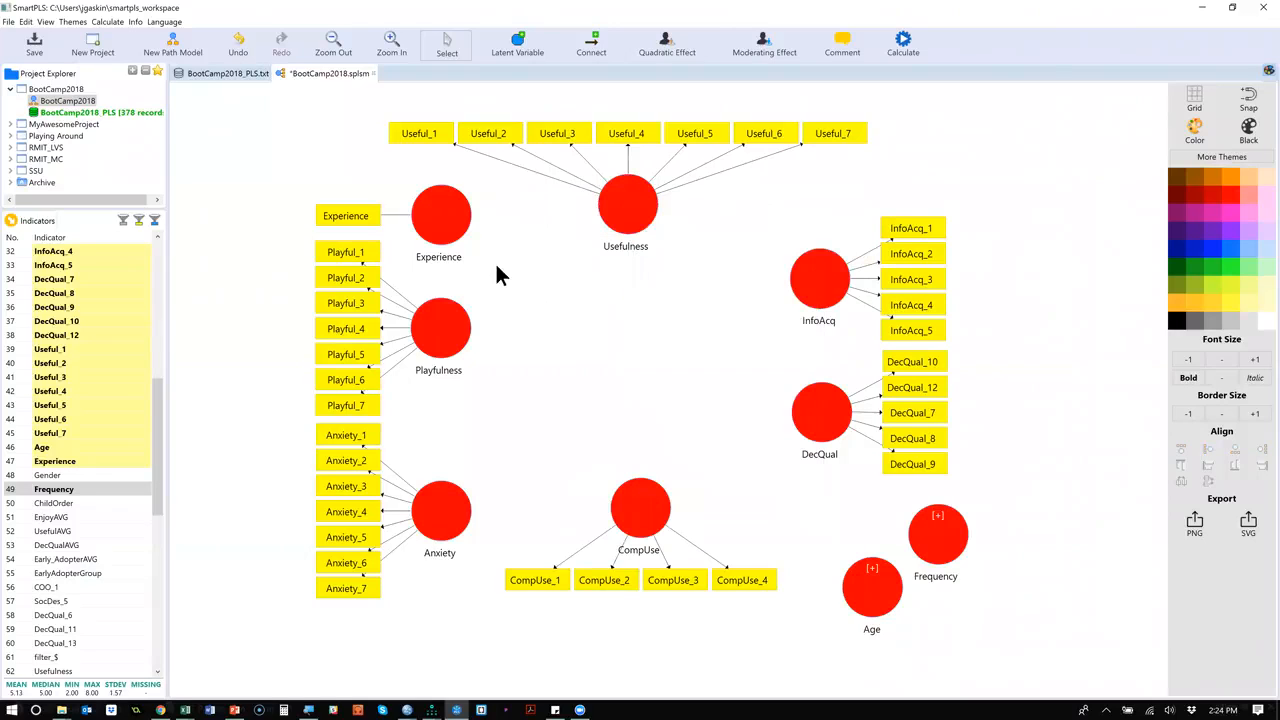
right_click(444, 212)
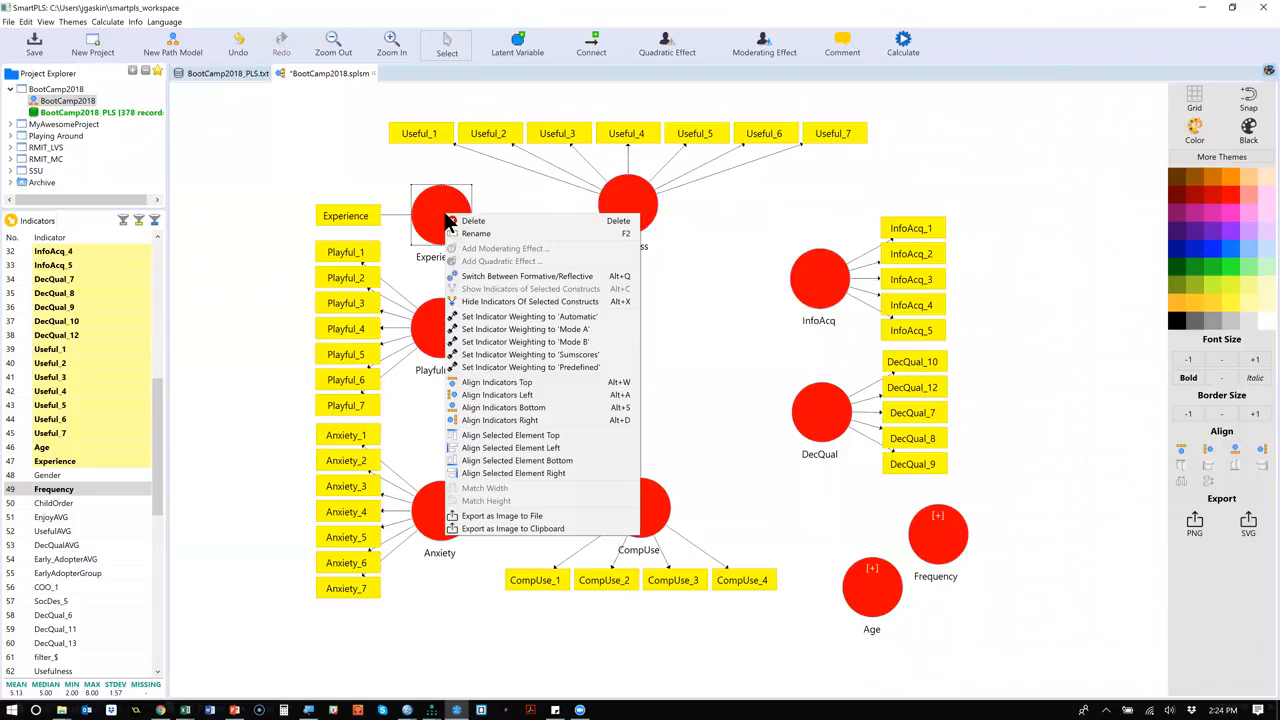
left_click(523, 298)
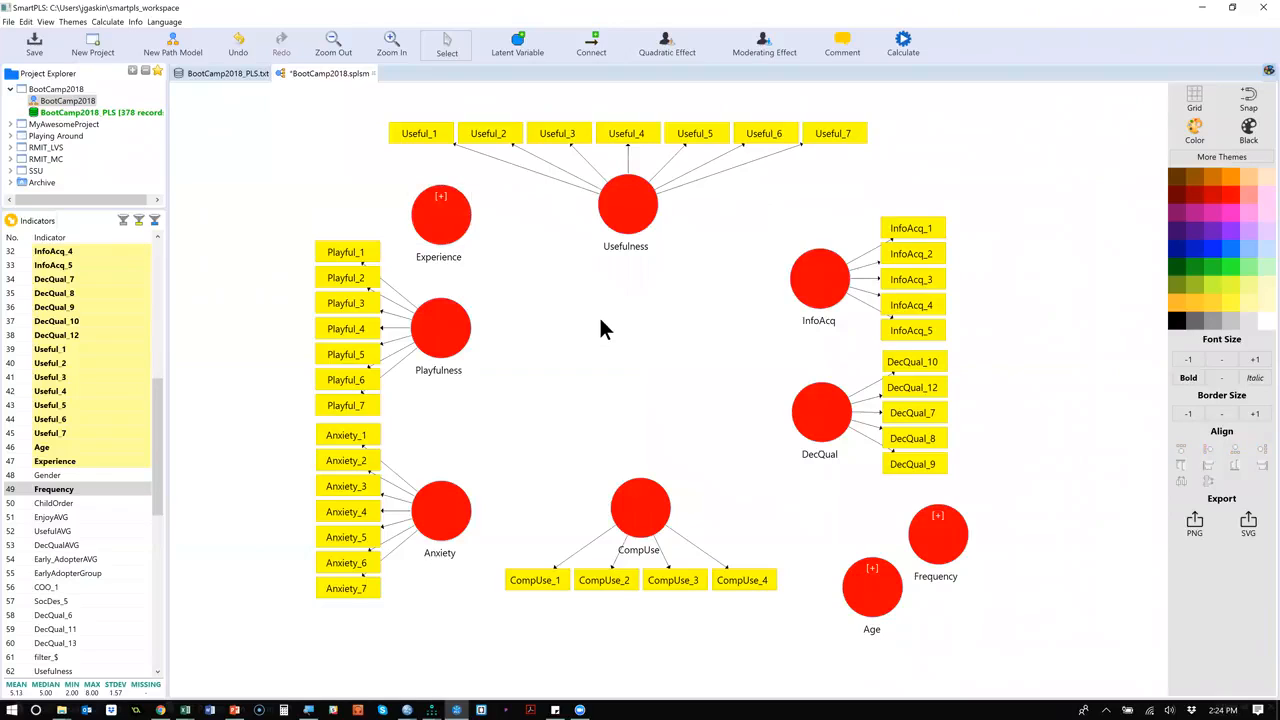
right_click(636, 199)
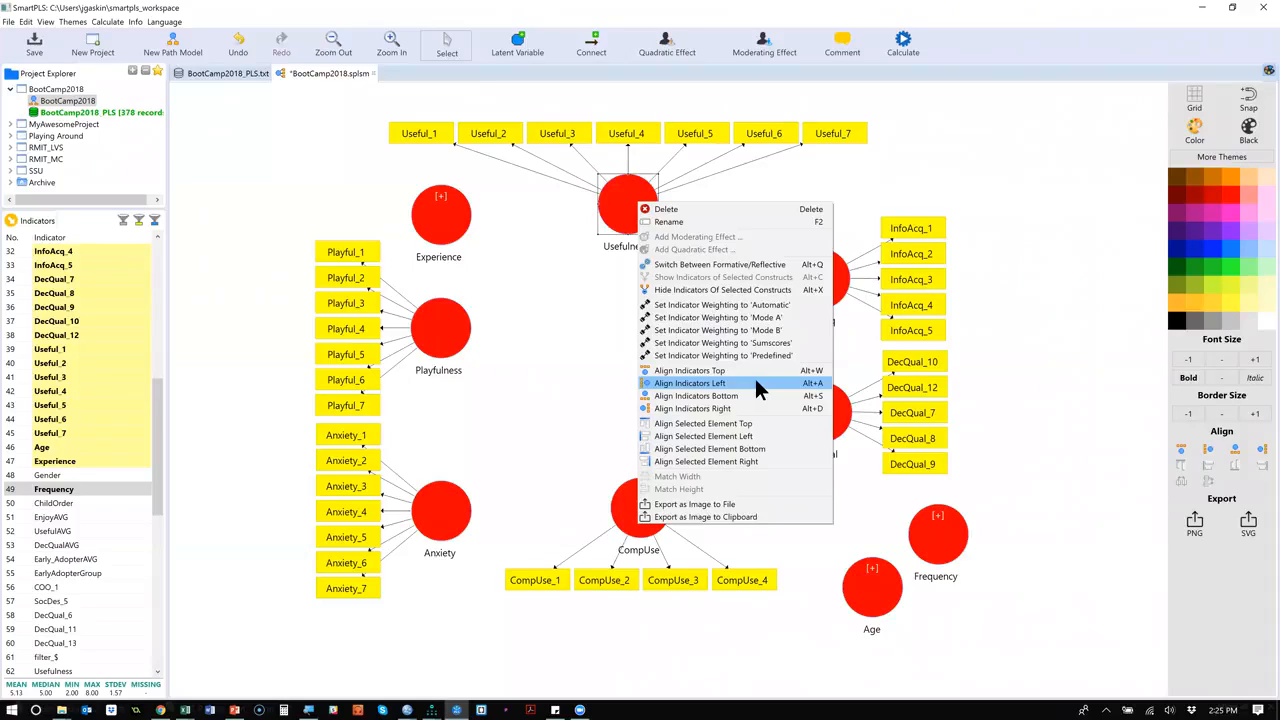
left_click(544, 380)
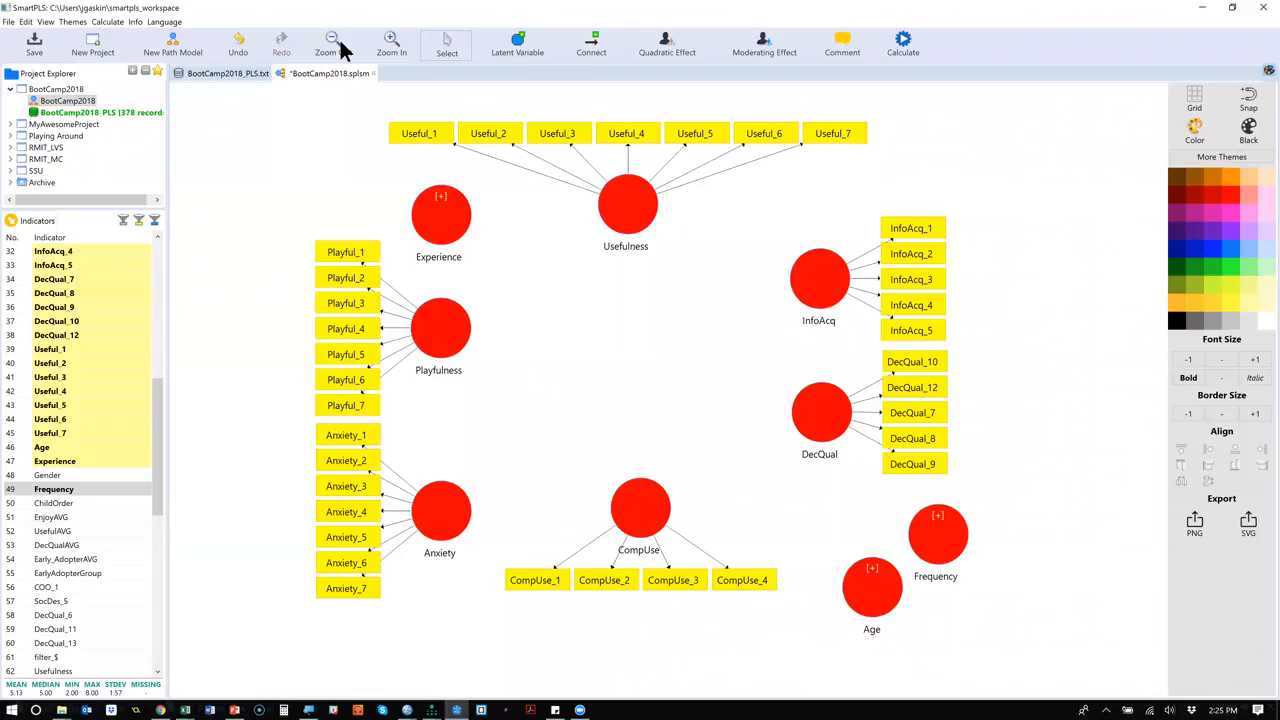
Connect Experience to InfoAcq and Usefulness, and Usefulness to InfoAcq.
left_click(592, 40)
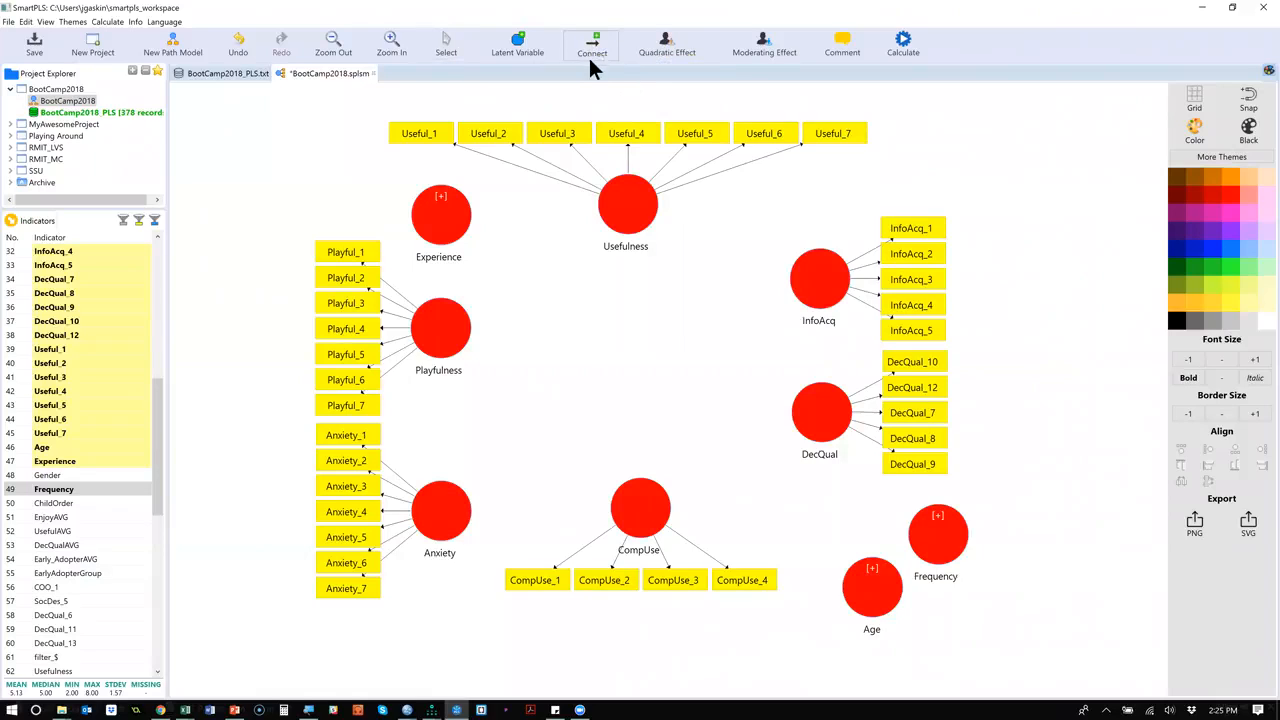
left_click(459, 228)
left_click(800, 285)
left_click(449, 231)
left_click(610, 206)
left_click(642, 210)
left_click(818, 295)
Draw paths from Playfulness to Usefulness, InfoAcq and CompUse.
left_click(456, 346)
left_click(620, 225)
left_click(466, 308)
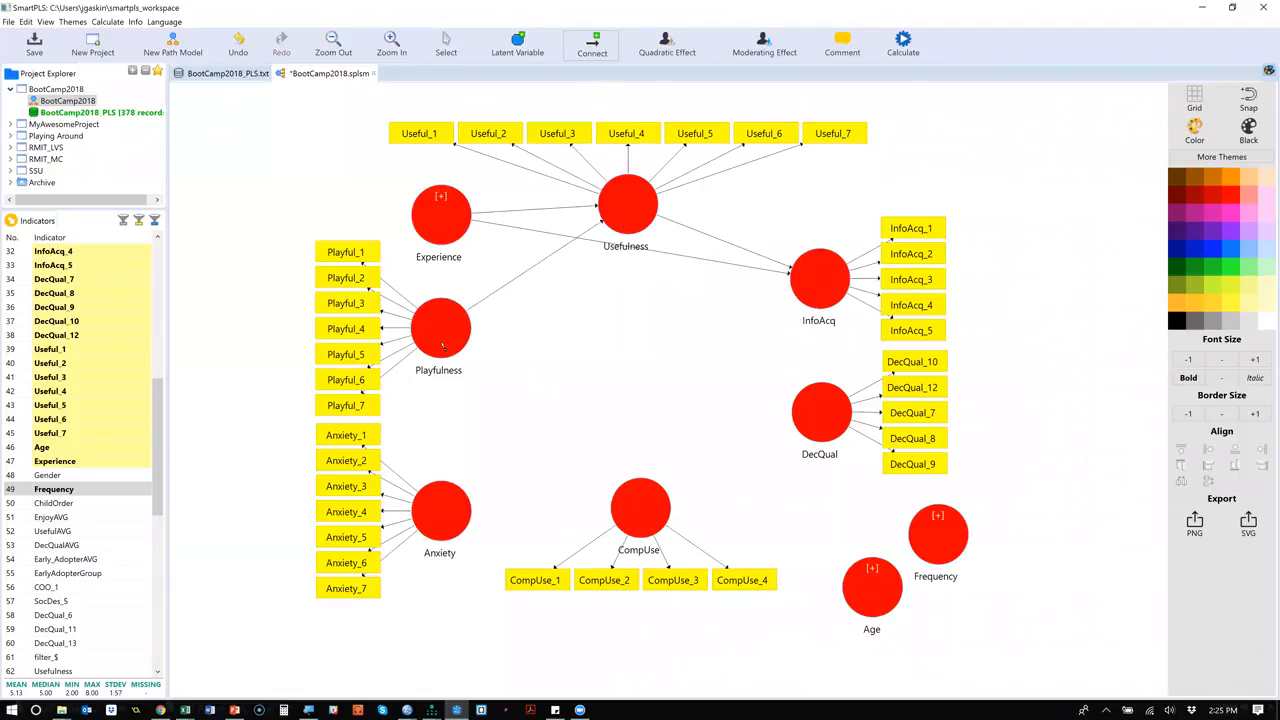
left_click(808, 298)
left_click(457, 339)
left_click(671, 516)
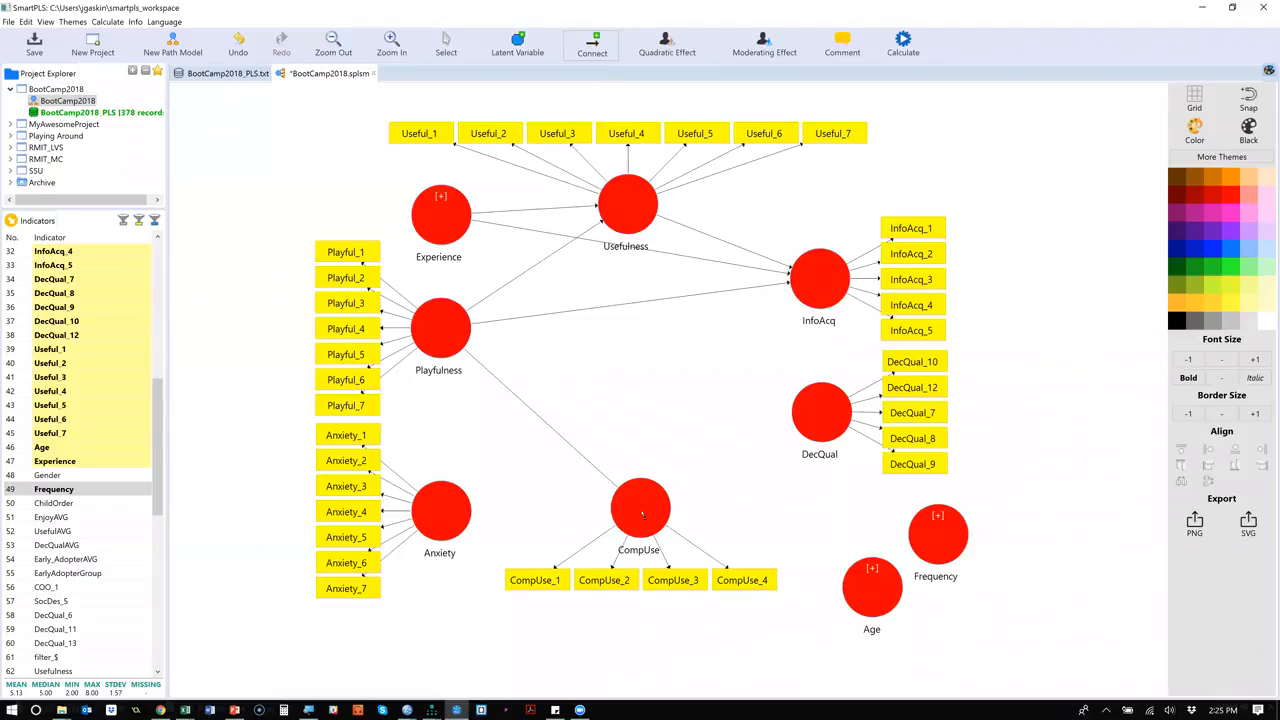
Draw paths from Anxiety to InfoAcq, CompUse and DecQual.
left_click(448, 508)
left_click(850, 294)
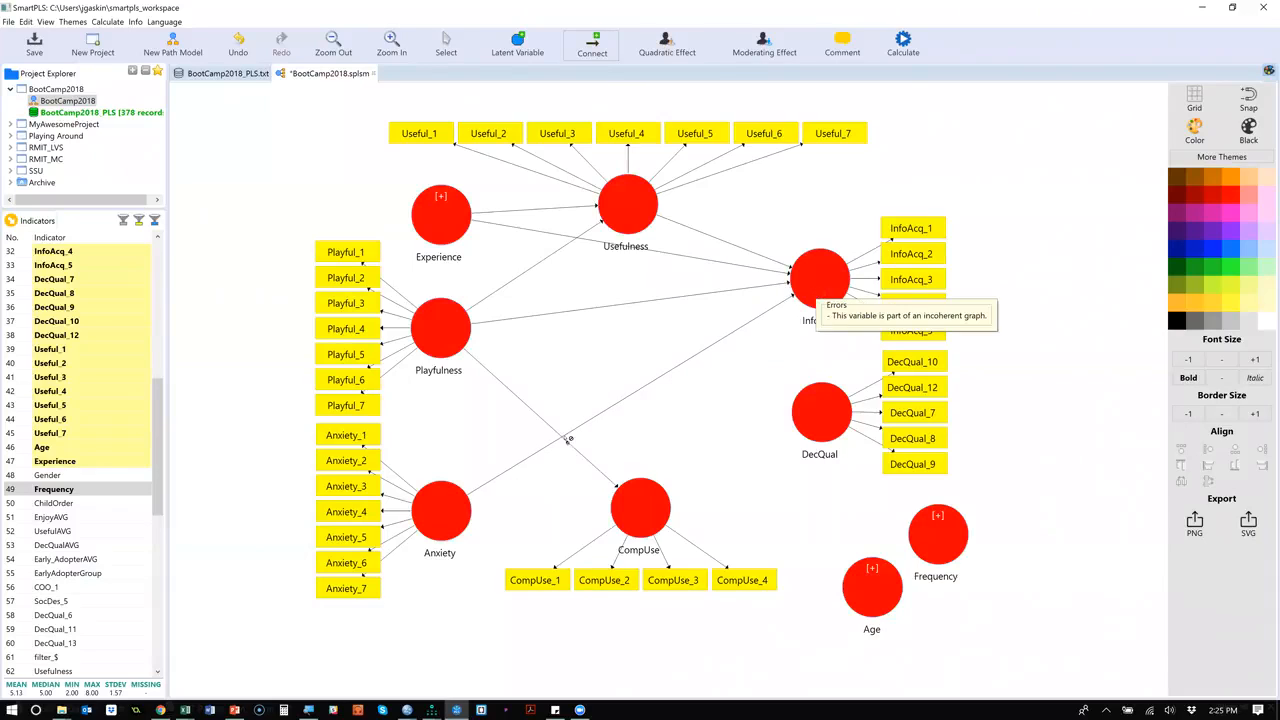
left_click(444, 514)
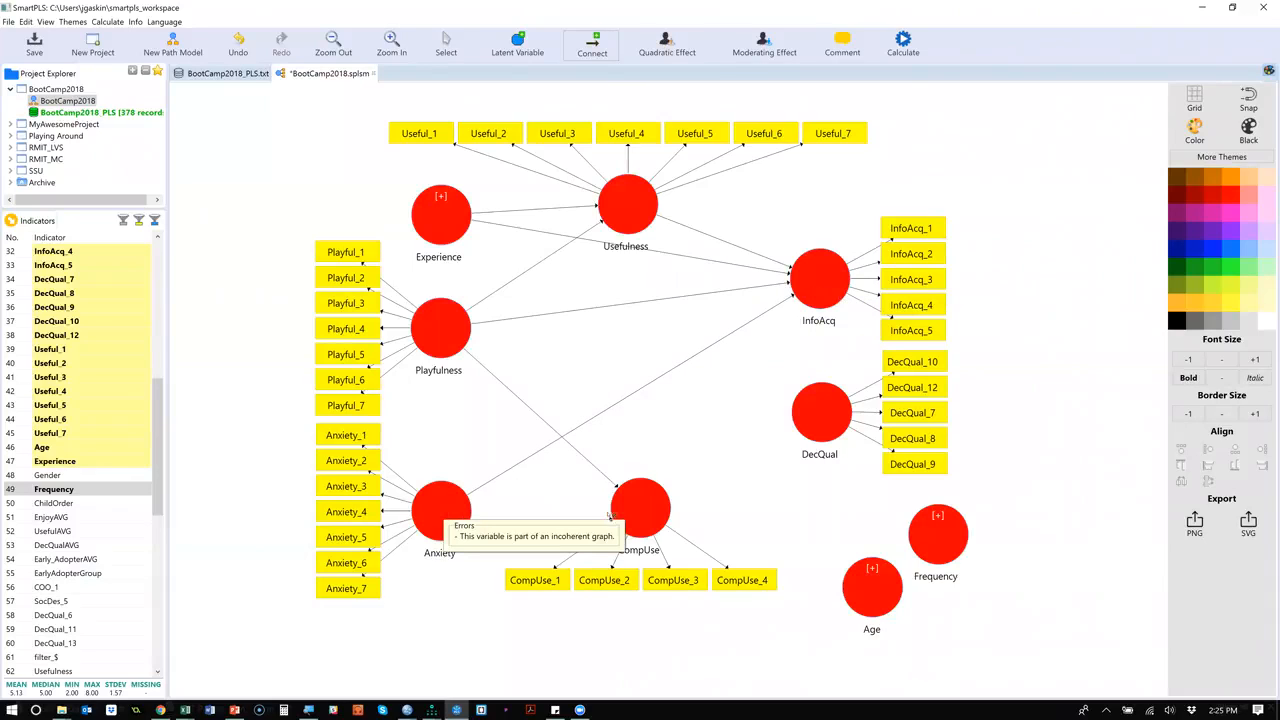
left_click(614, 515)
left_click(484, 503)
left_click(788, 424)
Add paths from CompUse to DecQual and InfoAcq, and from Usefulness, Age and Frequency to DecQual.
left_click(646, 509)
left_click(805, 420)
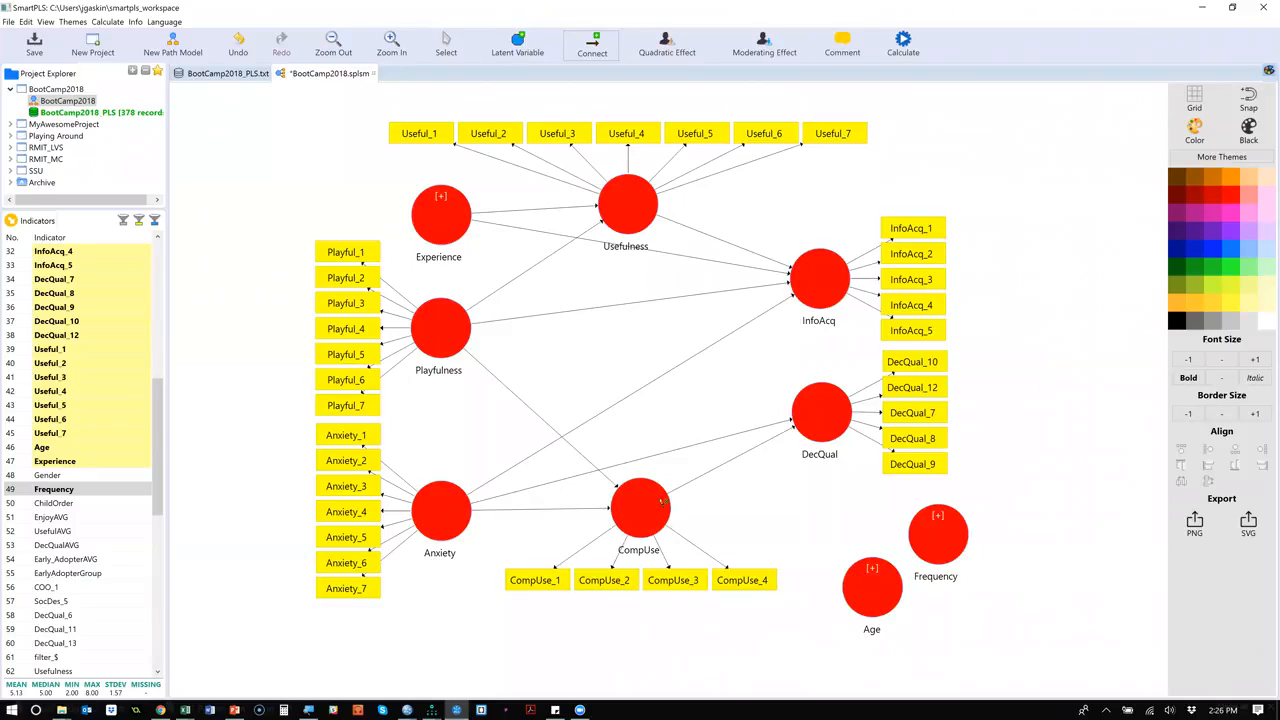
left_click_drag(644, 507, 796, 292)
left_click_drag(627, 215, 808, 373)
left_click_drag(872, 606, 832, 428)
left_click_drag(945, 543, 825, 412)
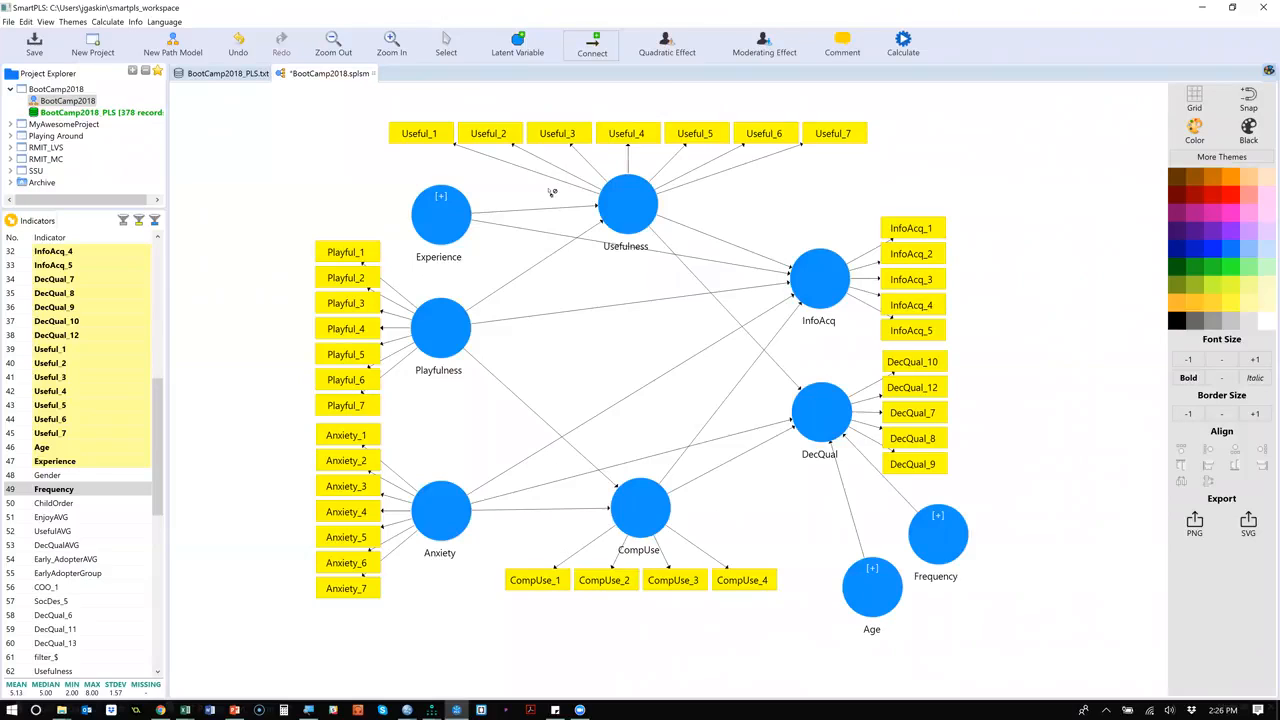
Delete the paths from Experience to InfoAcq and from Playfulness to CompUse.
left_click(448, 50)
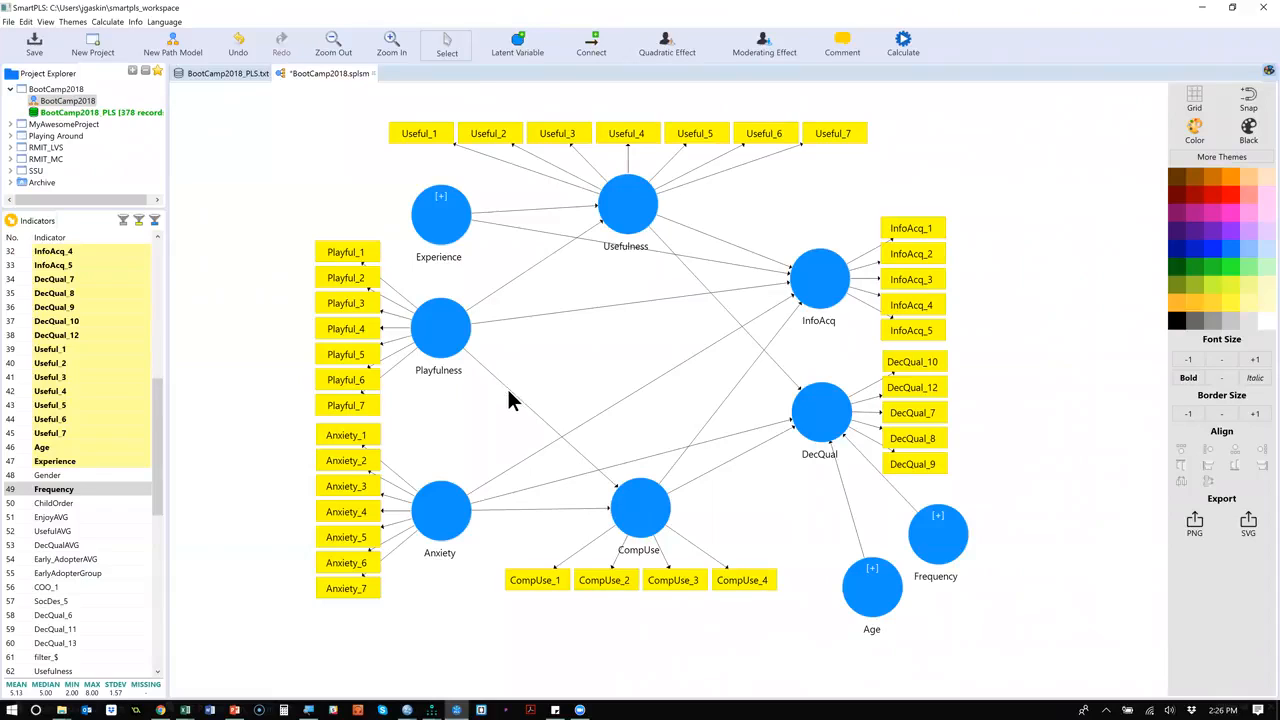
left_click_drag(545, 362, 496, 414)
key("Delete")
key("Delete")
Connect Experience to CompUse and Frequency to InfoAcq.
left_click(600, 52)
left_click(450, 212)
left_click(630, 505)
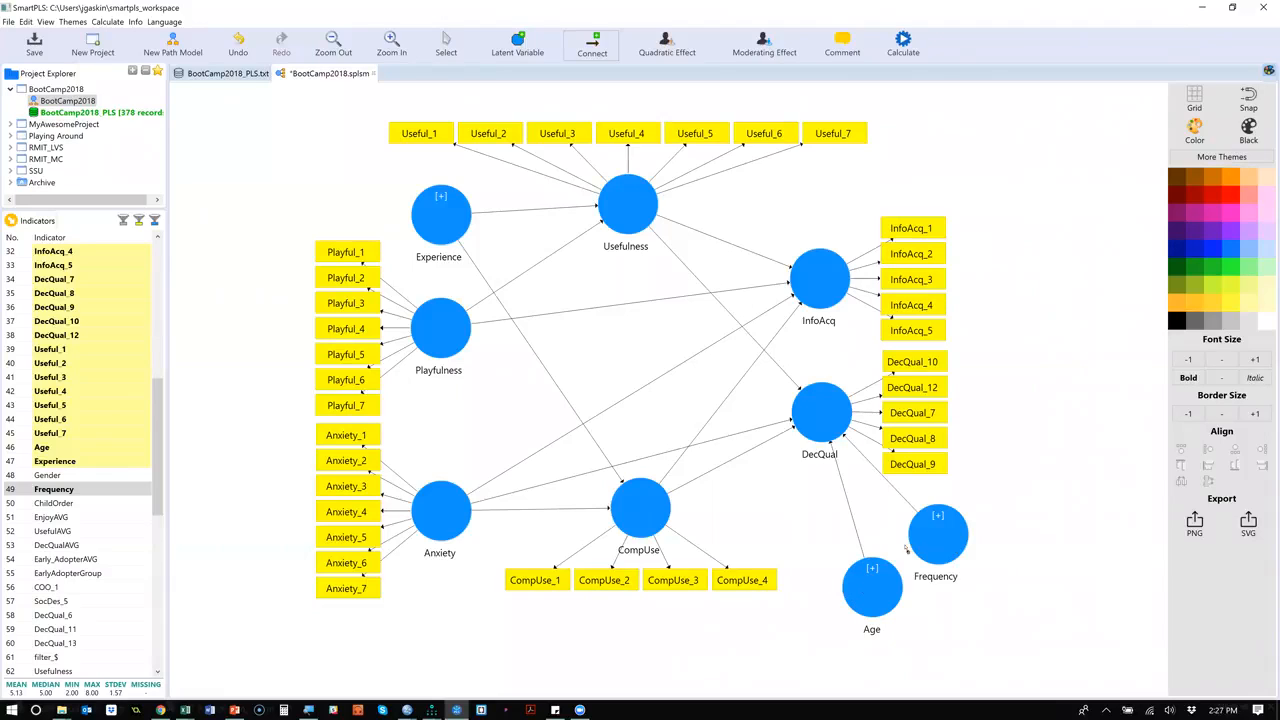
left_click_drag(933, 535, 825, 302)
Move the Age and Frequency latent variables closer together beneath DecQual without overlapping.
left_click(445, 46)
left_click_drag(866, 591, 851, 594)
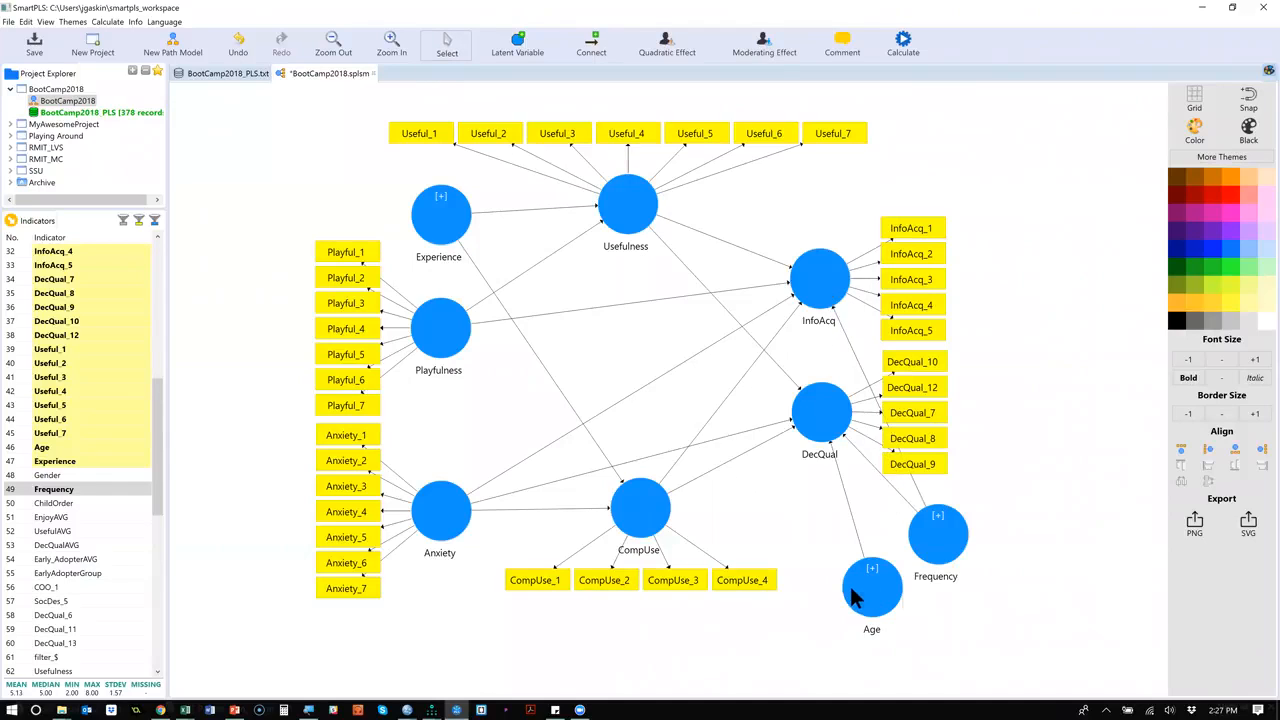
left_click_drag(950, 545, 895, 532)
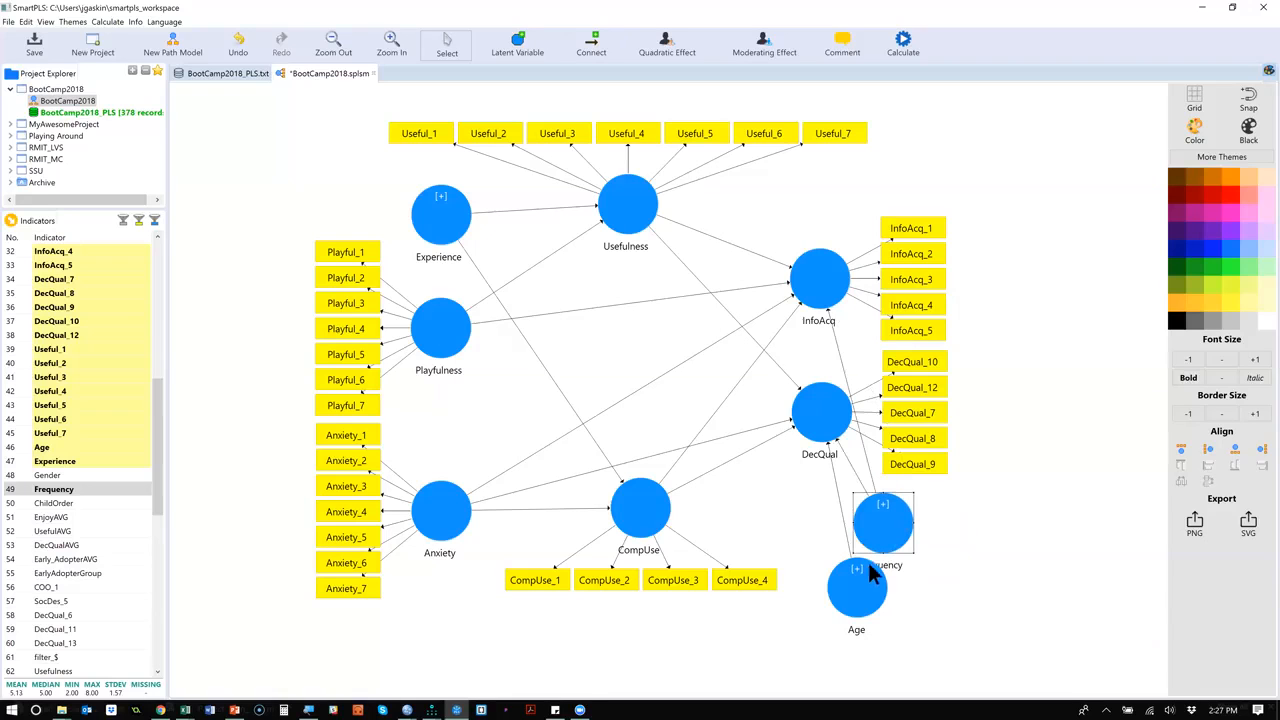
left_click_drag(850, 592, 817, 591)
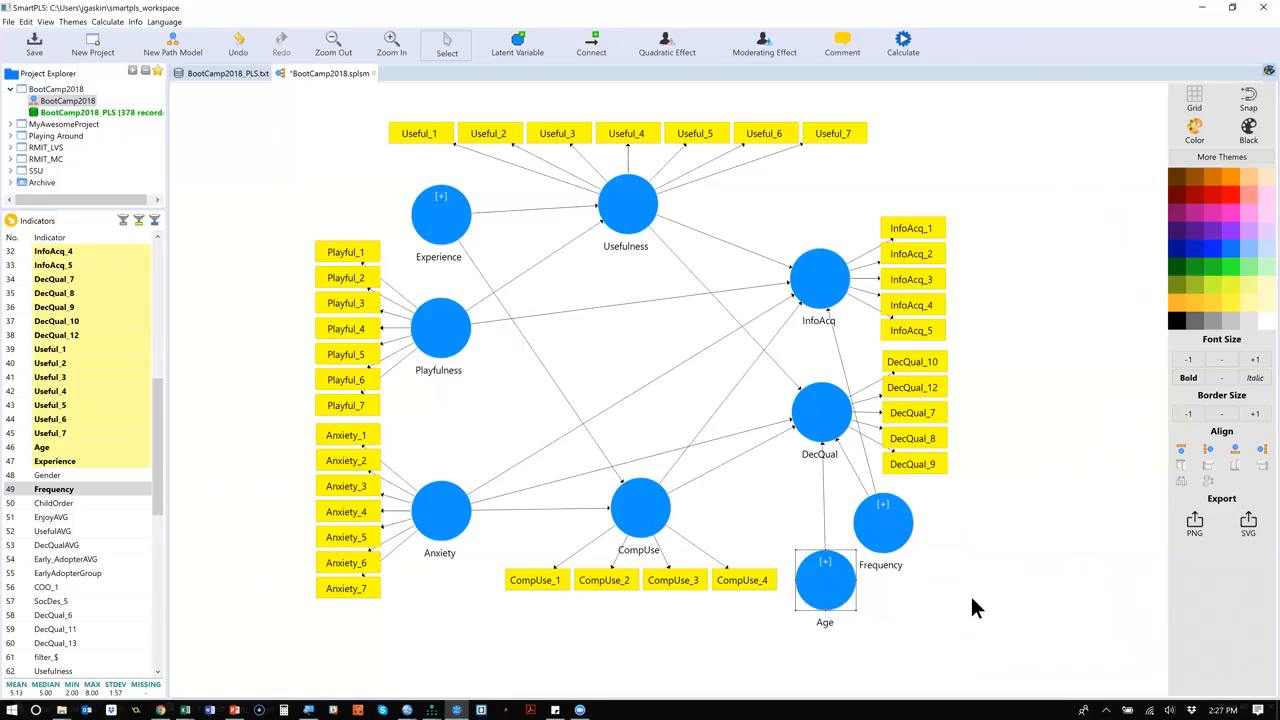
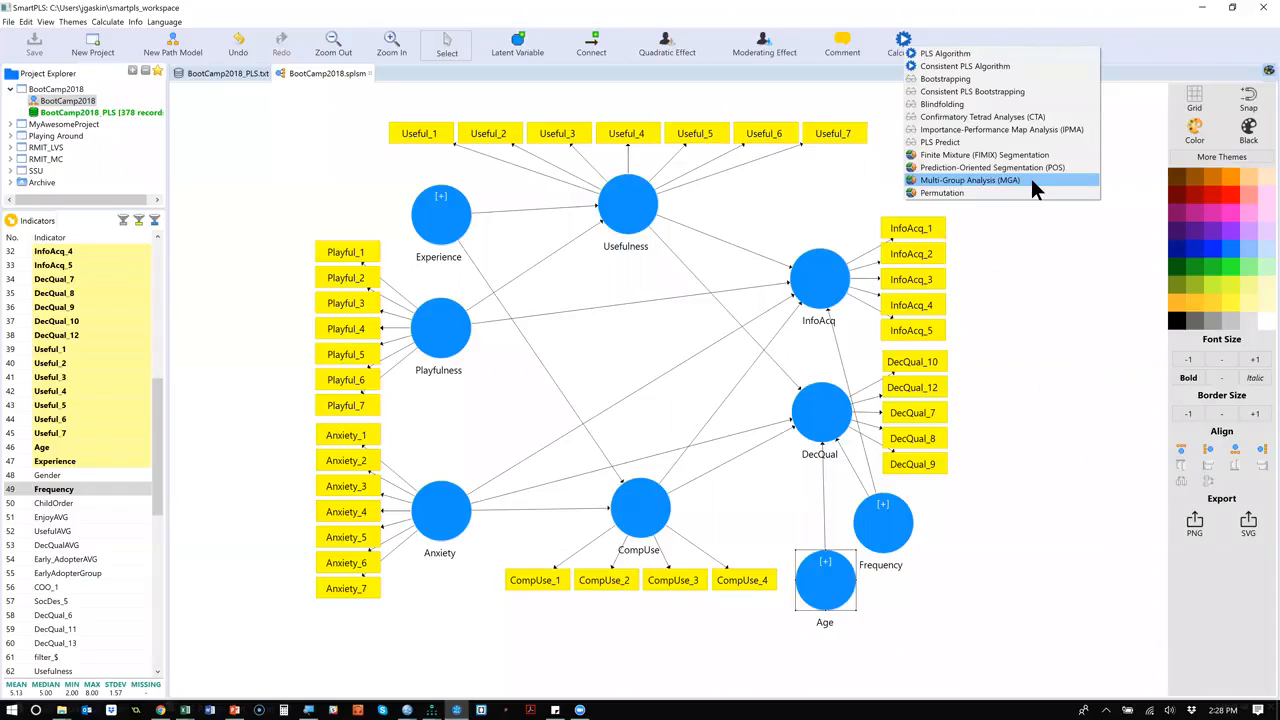
Run the Consistent PLS Algorithm with the Path weighting scheme, 300 maximum iterations and no weighting vector.
left_click(987, 66)
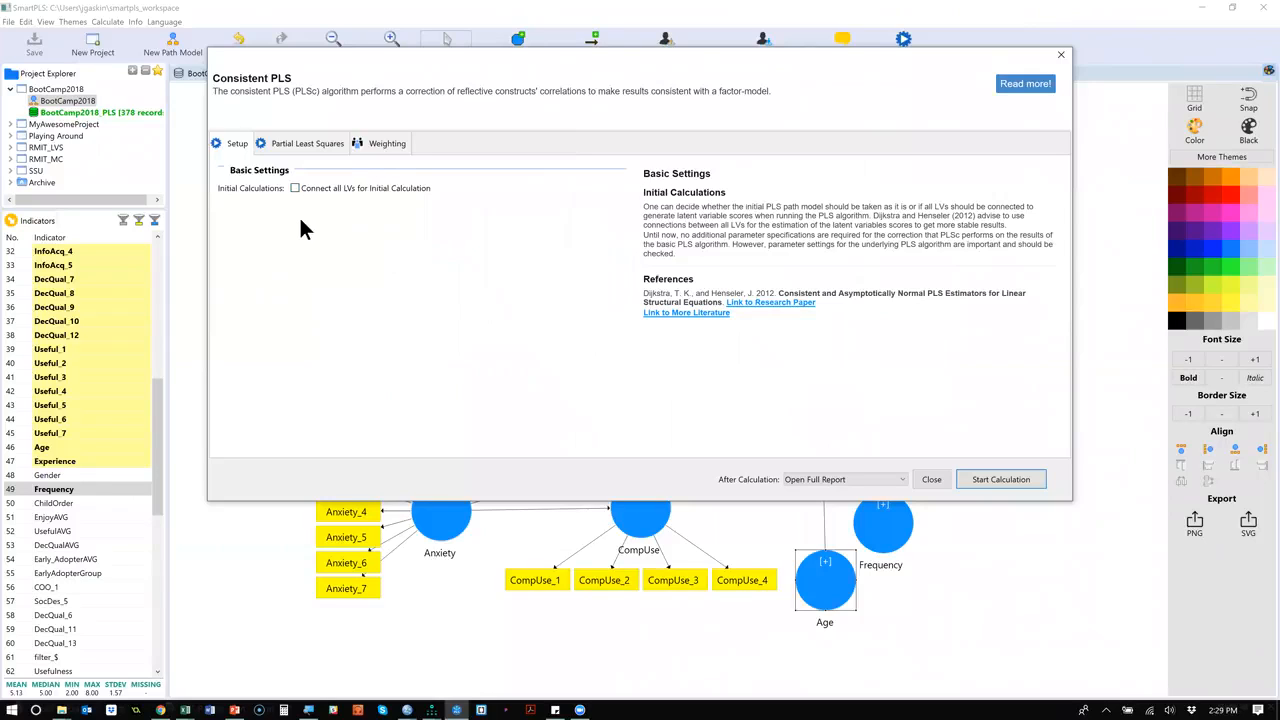
left_click(303, 150)
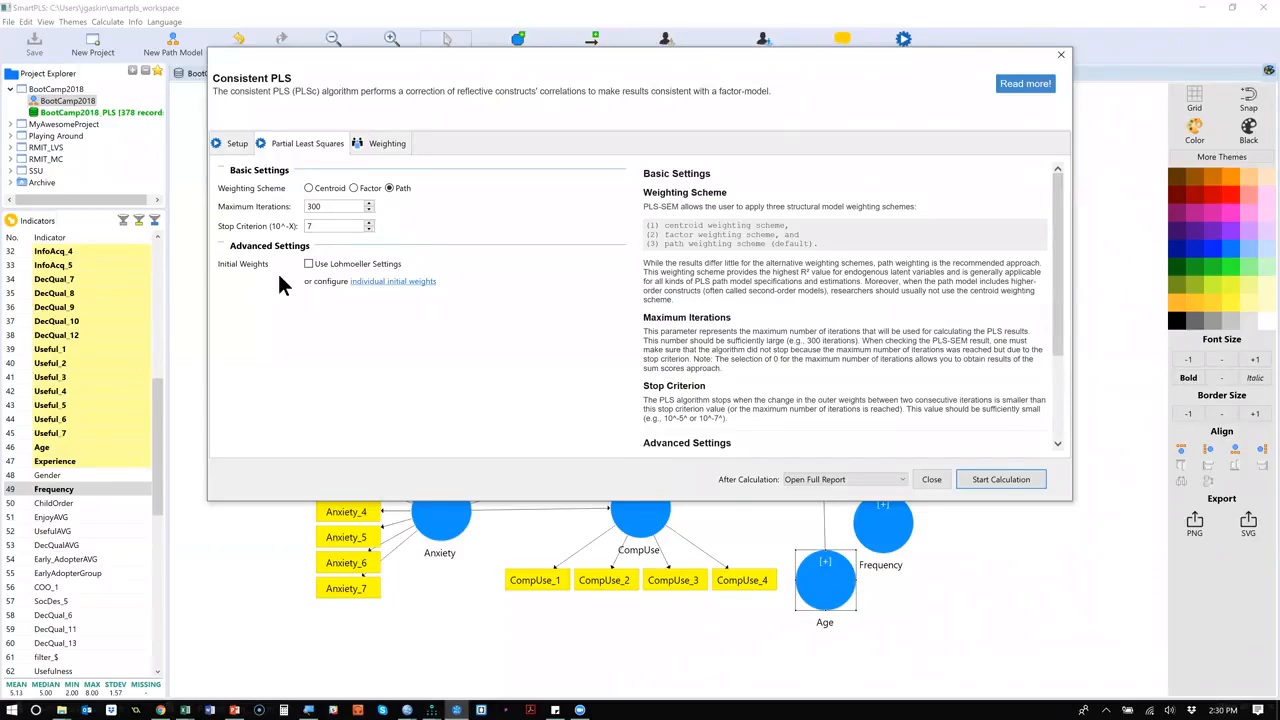
left_click(386, 143)
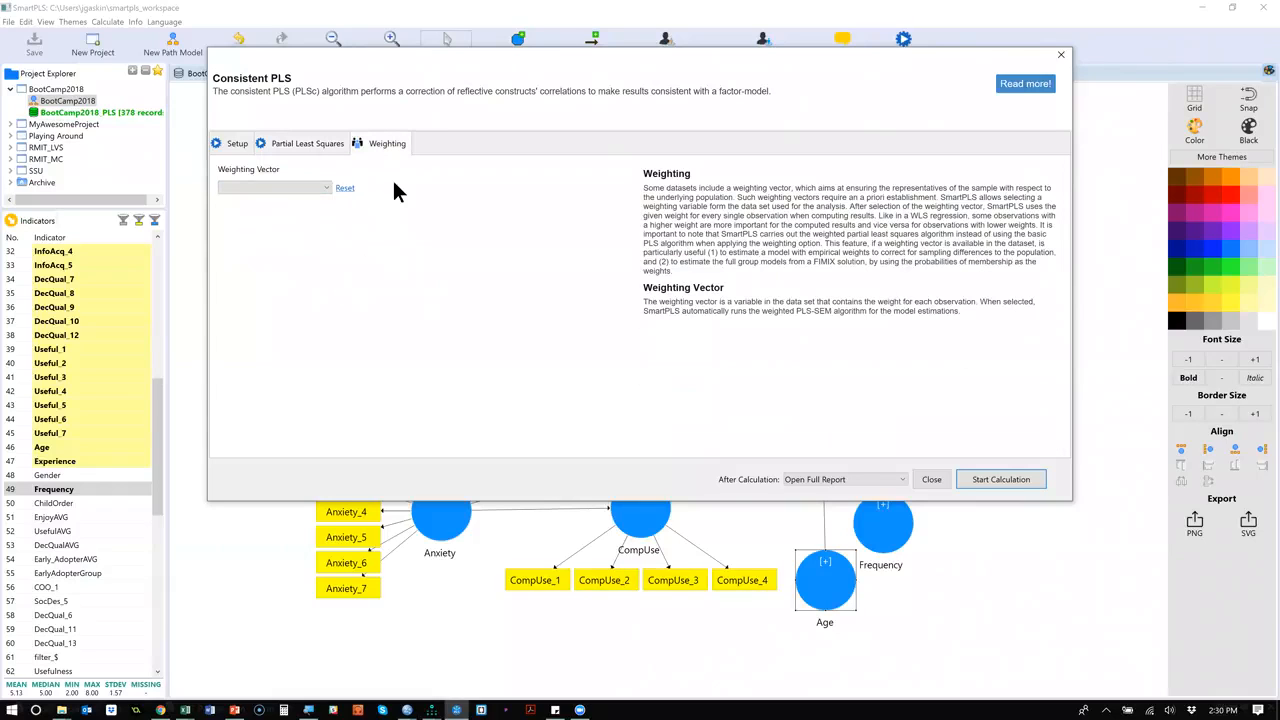
left_click(990, 479)
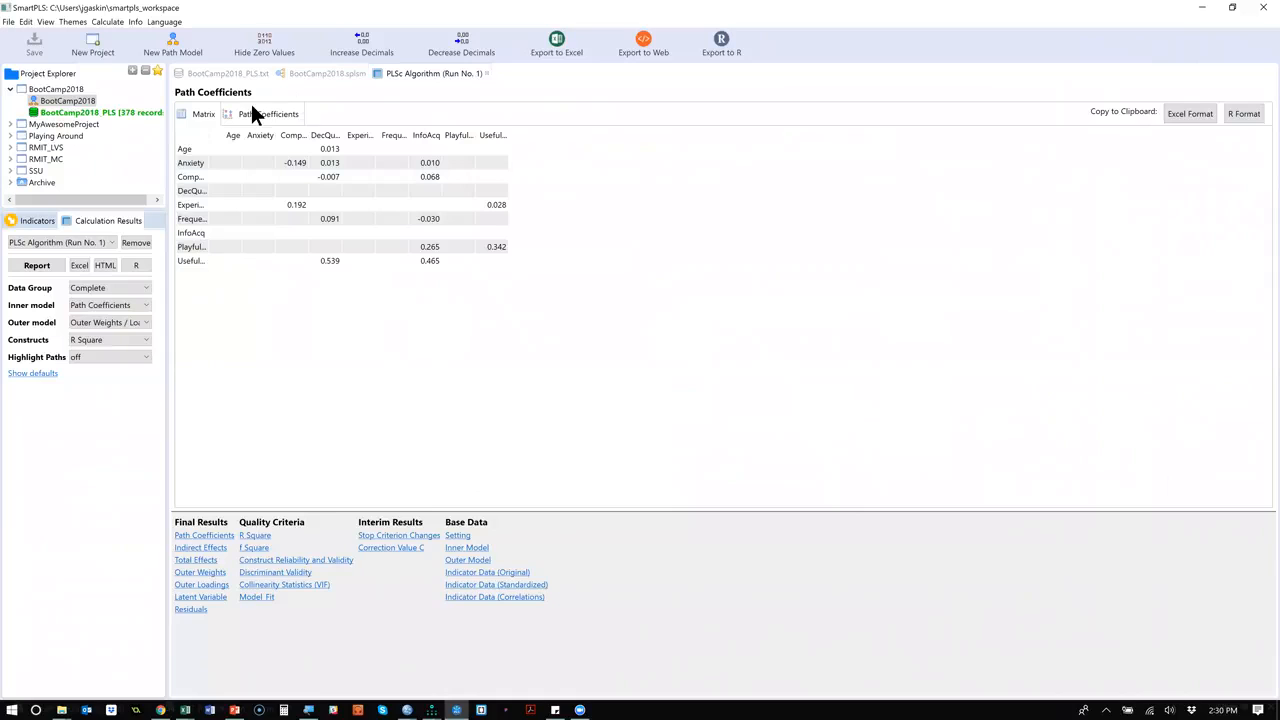
Compare the path coefficients report with the path coefficients, loadings and R Square values on the BootCamp2018 model.
left_click(429, 69)
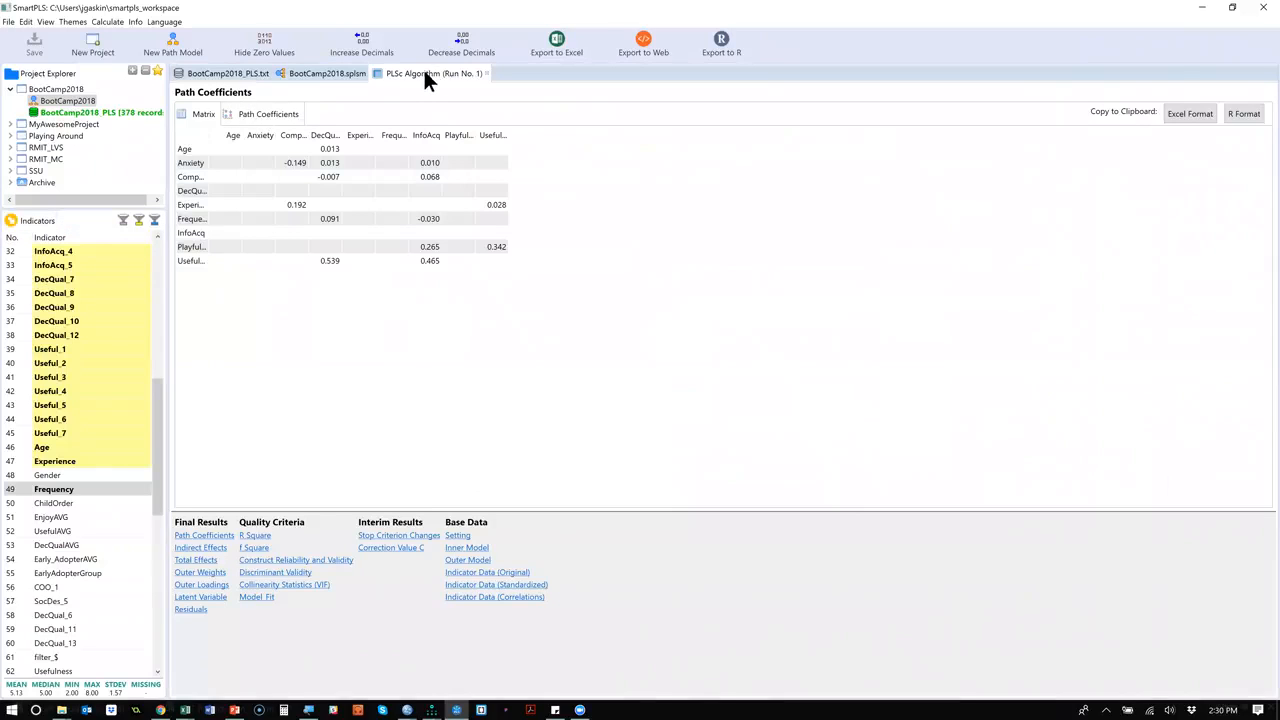
left_click(329, 74)
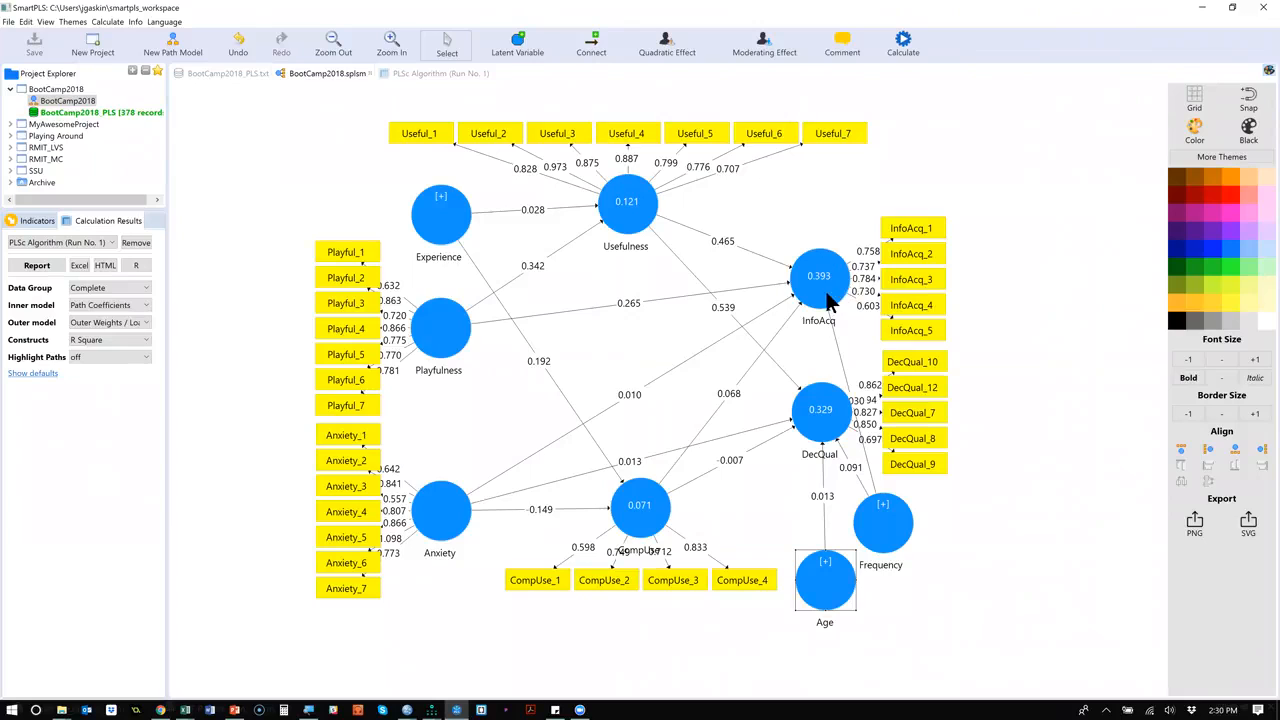
mouse_move(808, 305)
mouse_move(841, 317)
mouse_move(831, 427)
left_click(632, 306)
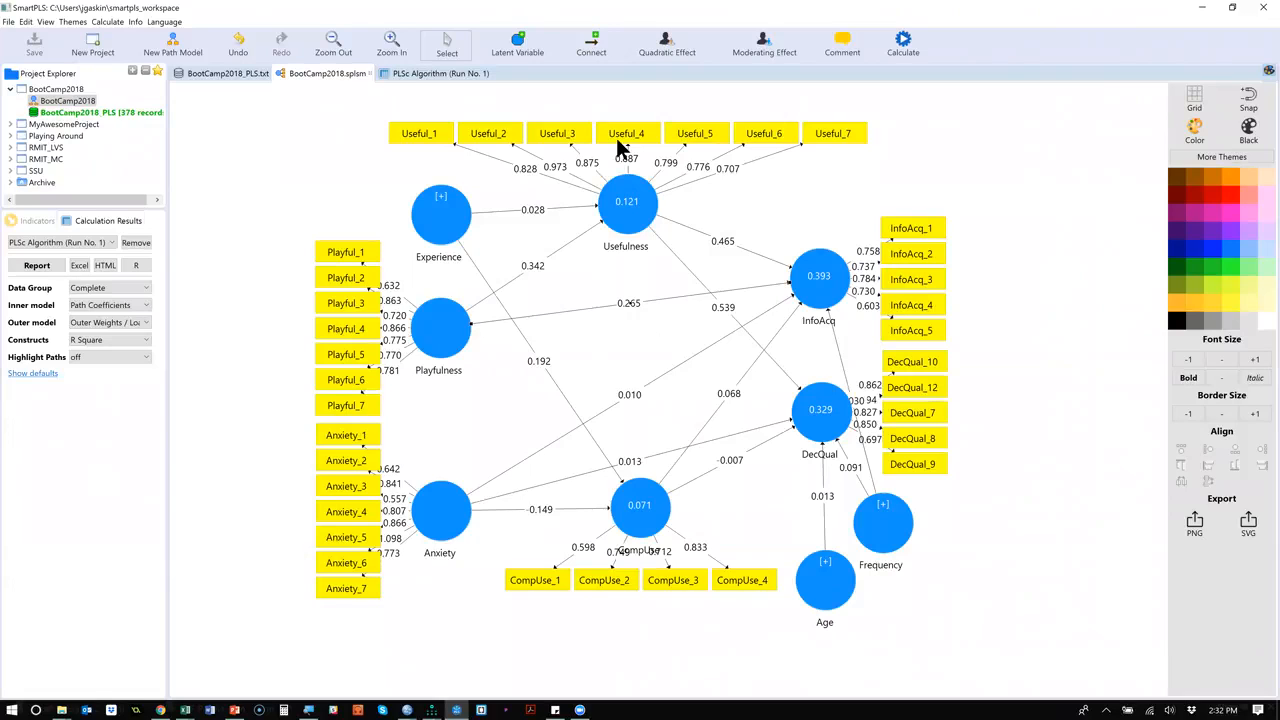
left_click(427, 73)
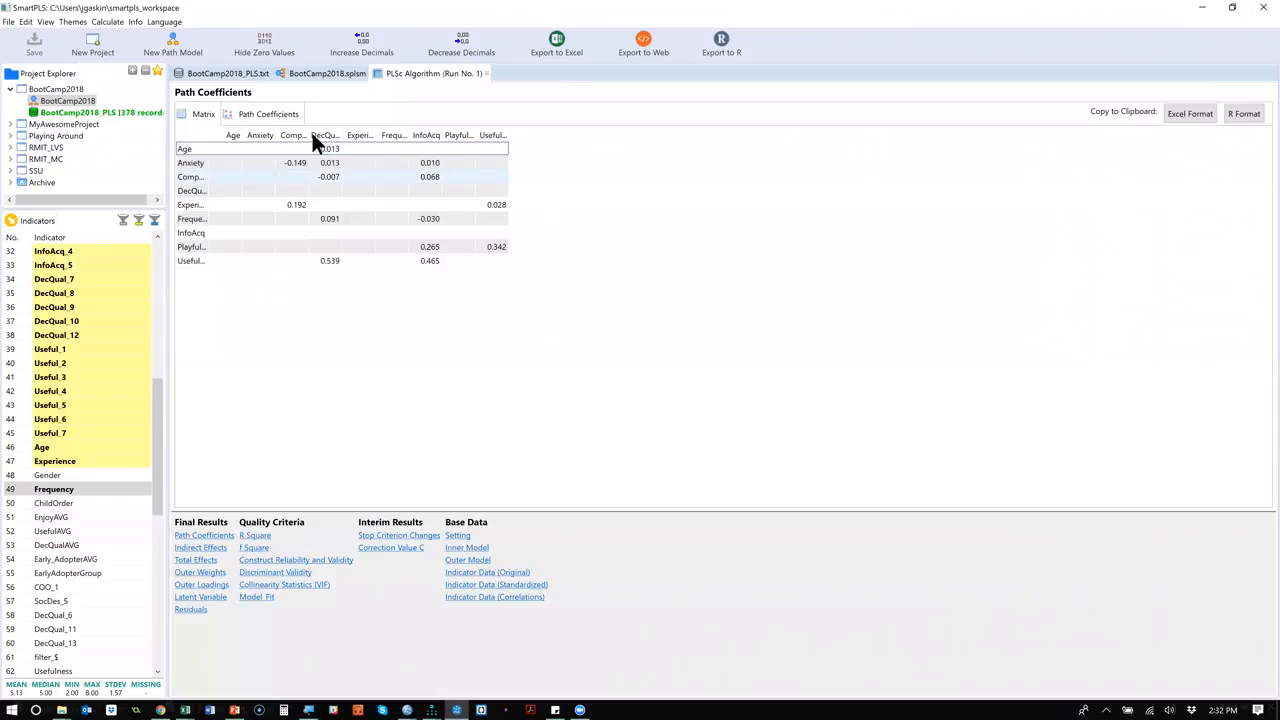
left_click(250, 113)
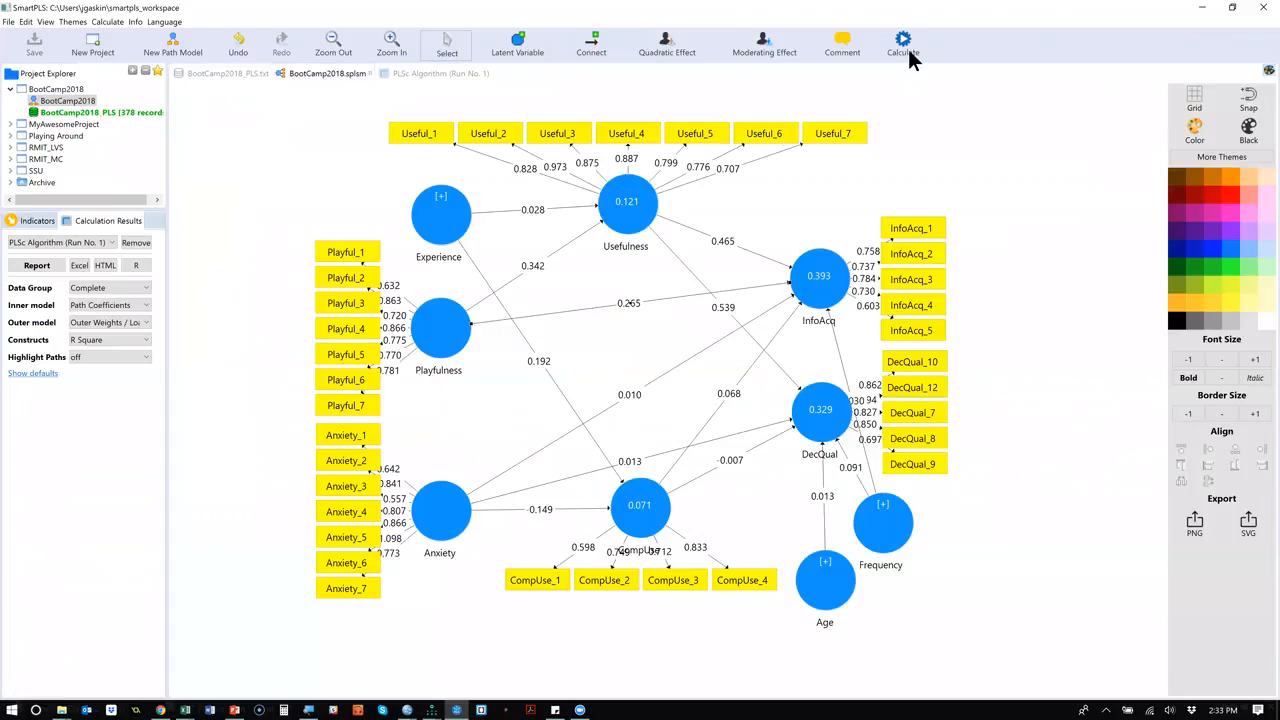
Run Consistent PLS Bootstrapping on the model with 2000 subsamples and the other settings at their defaults.
left_click(905, 50)
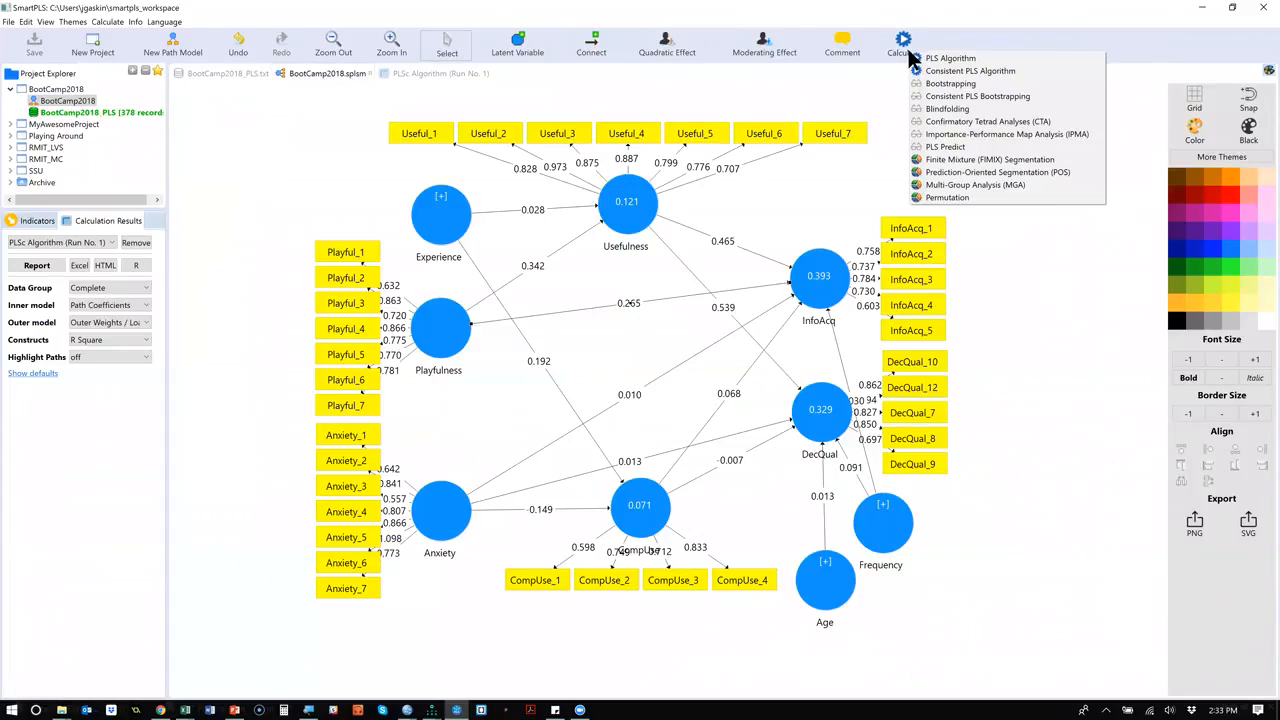
left_click(1020, 97)
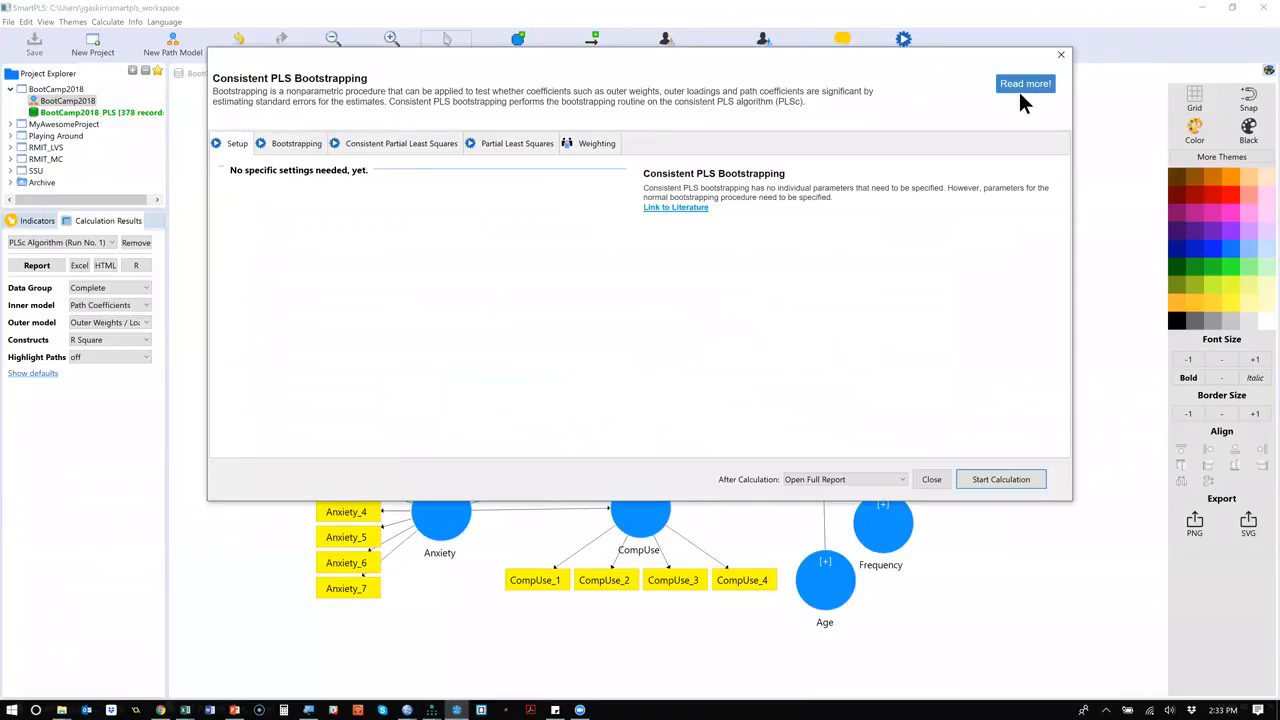
left_click(303, 146)
left_click(356, 188)
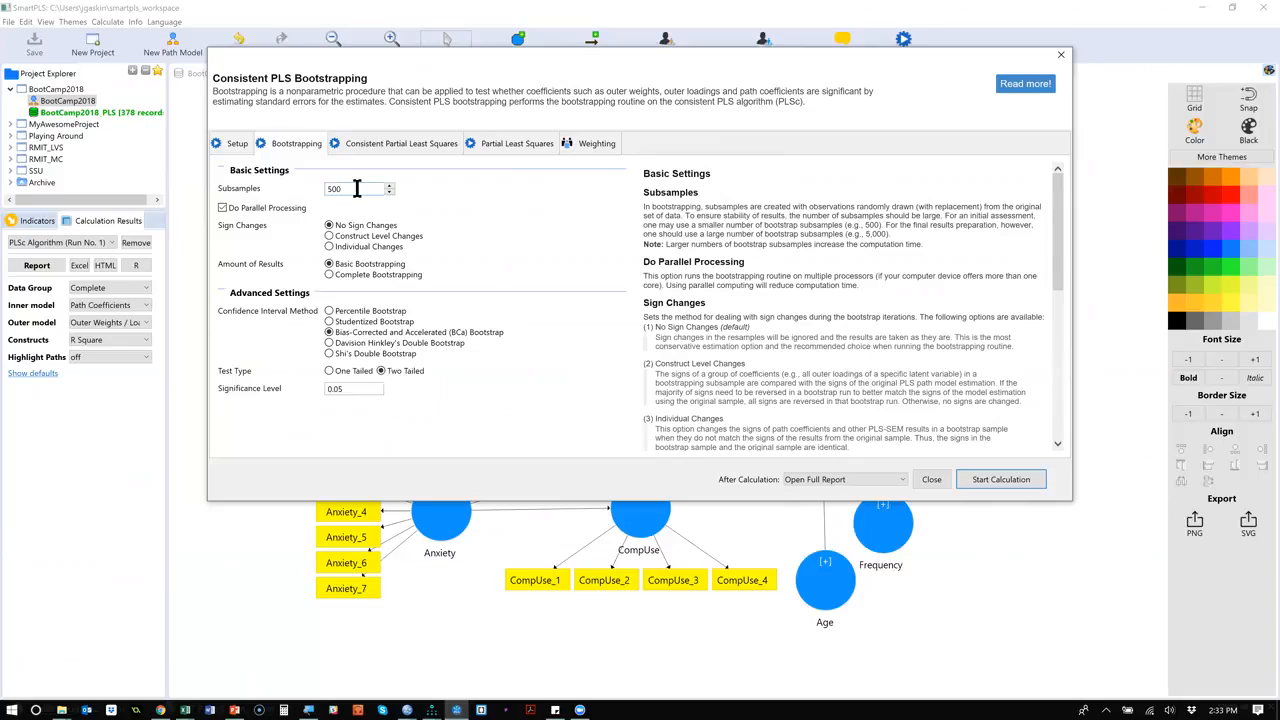
key("BackSpace")
key("BackSpace")
type("2000")
left_click(428, 145)
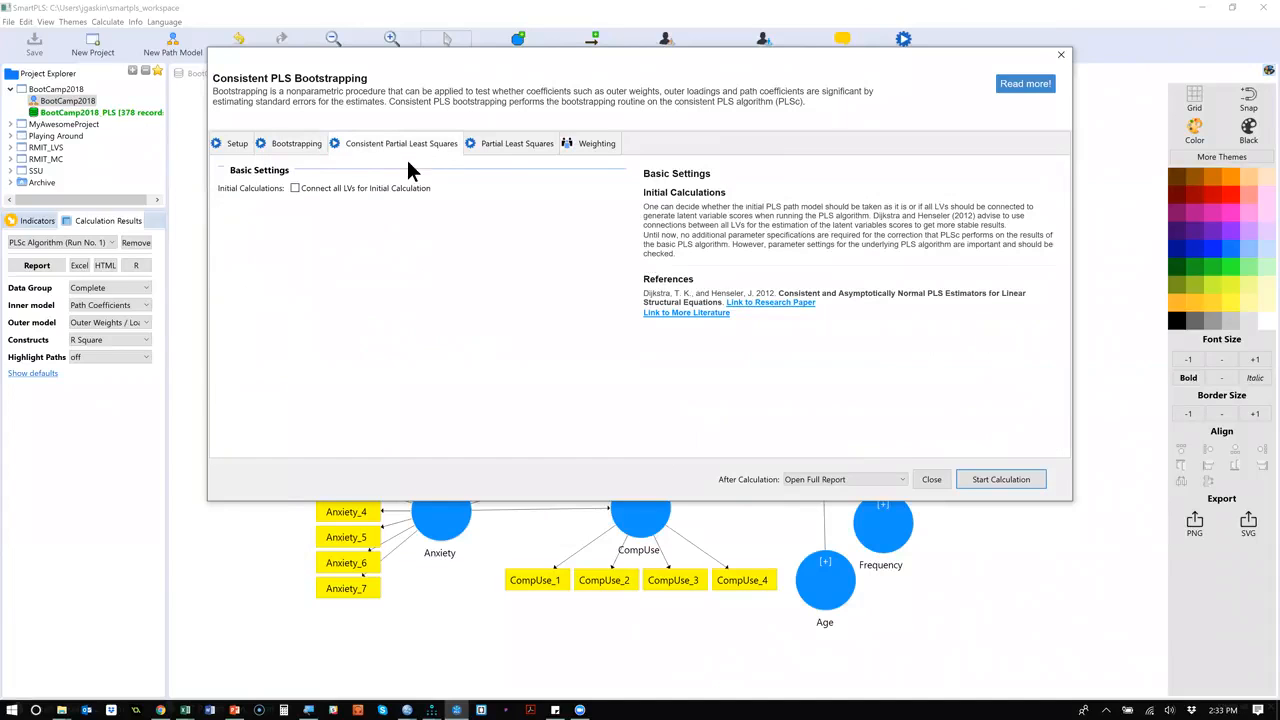
left_click(524, 150)
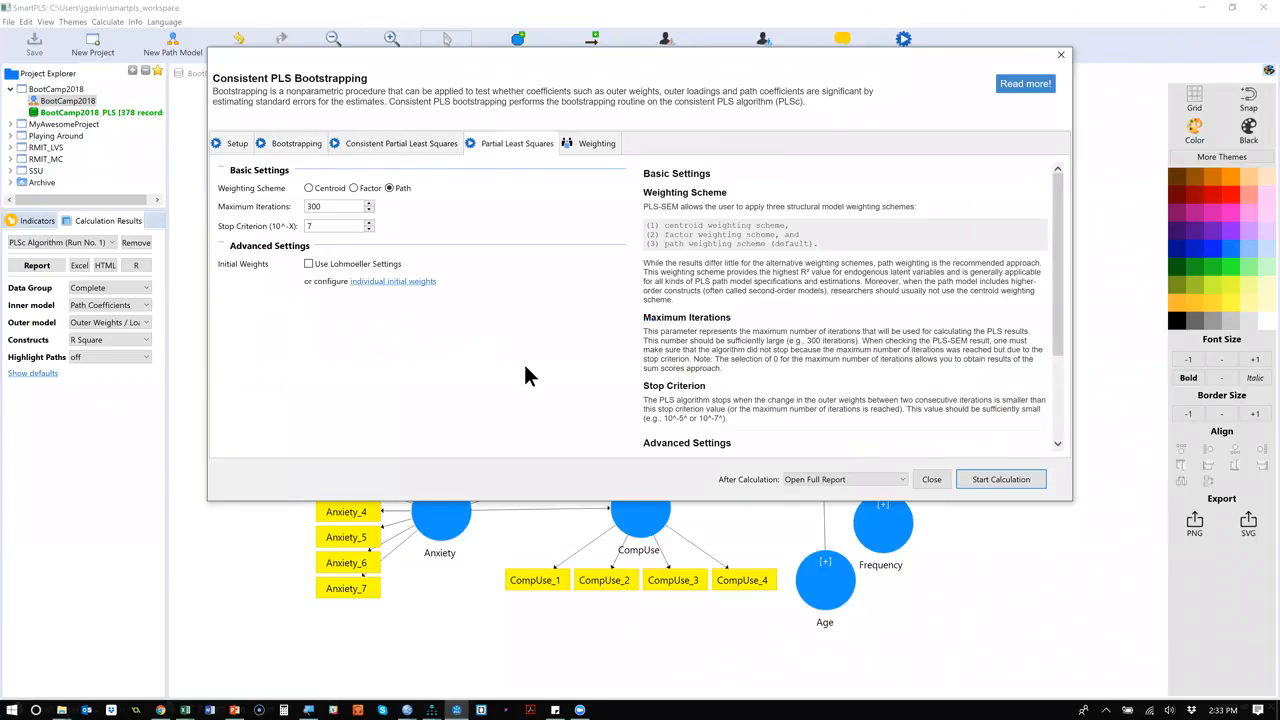
left_click(994, 478)
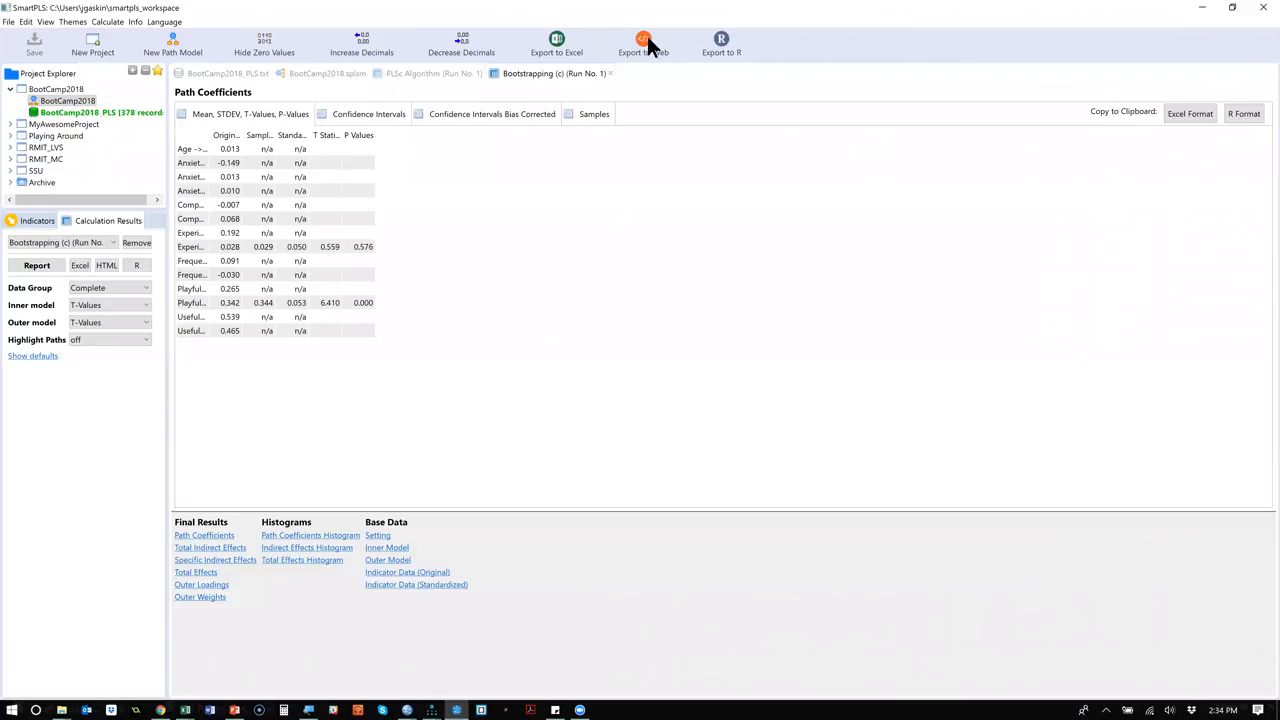
Return to the path model and run regular Bootstrapping with 2000 subsamples, two tailed, at the 0.05 significance level.
left_click(372, 76)
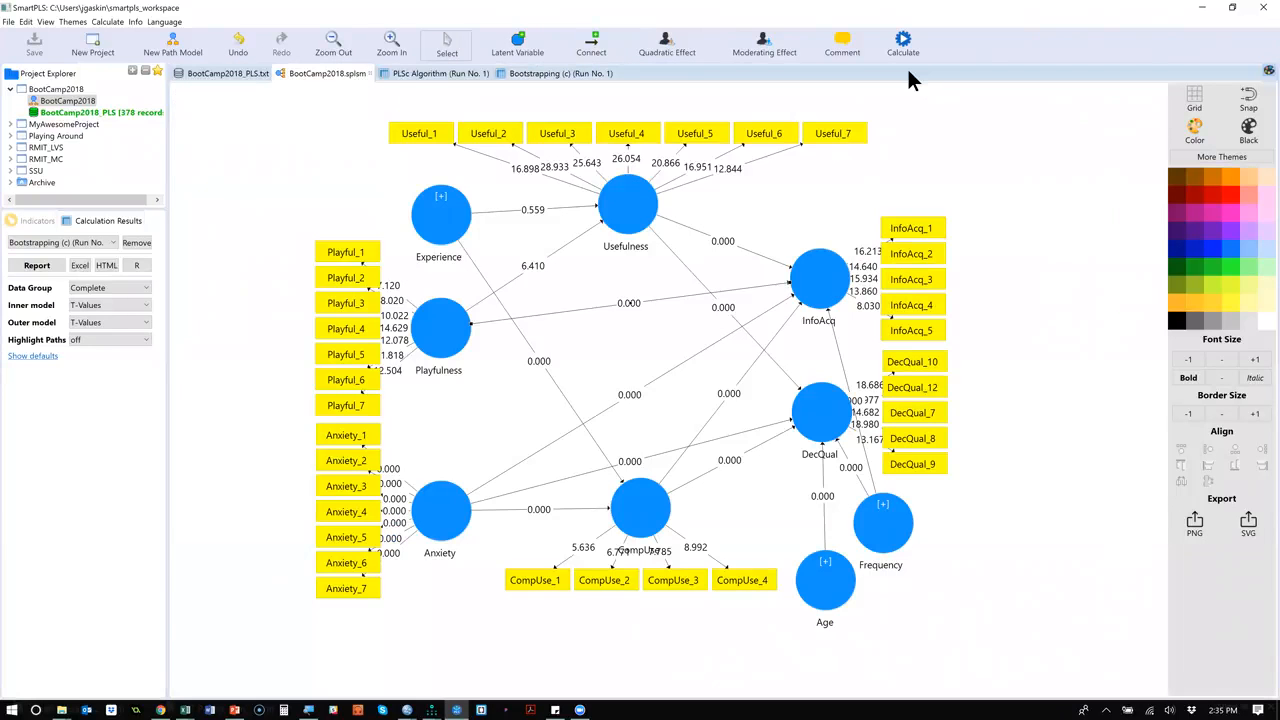
left_click(905, 48)
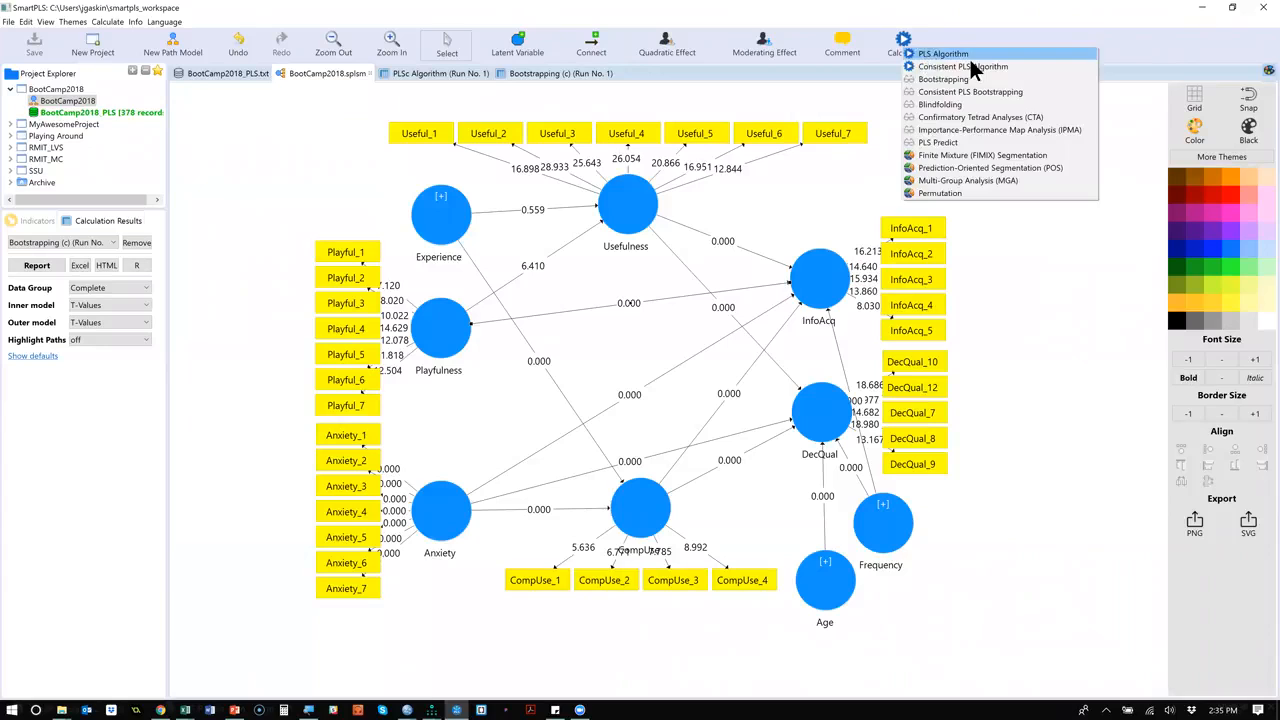
left_click(1020, 82)
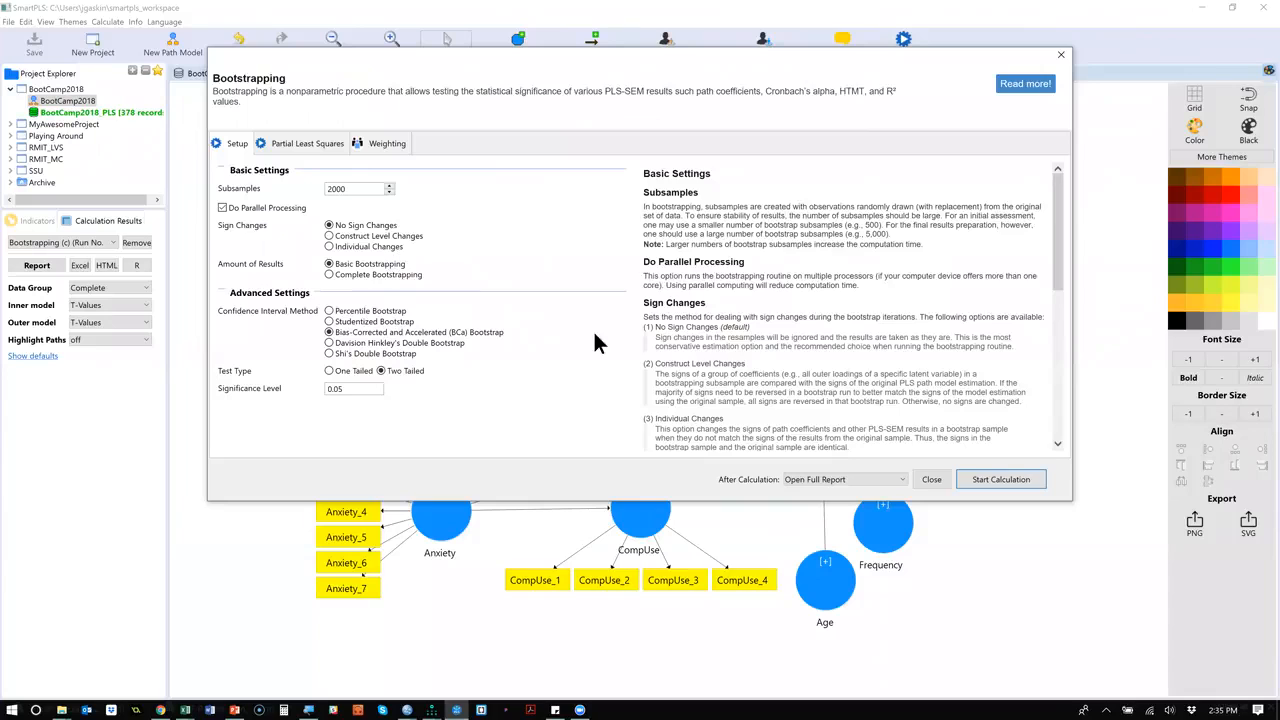
left_click(1005, 480)
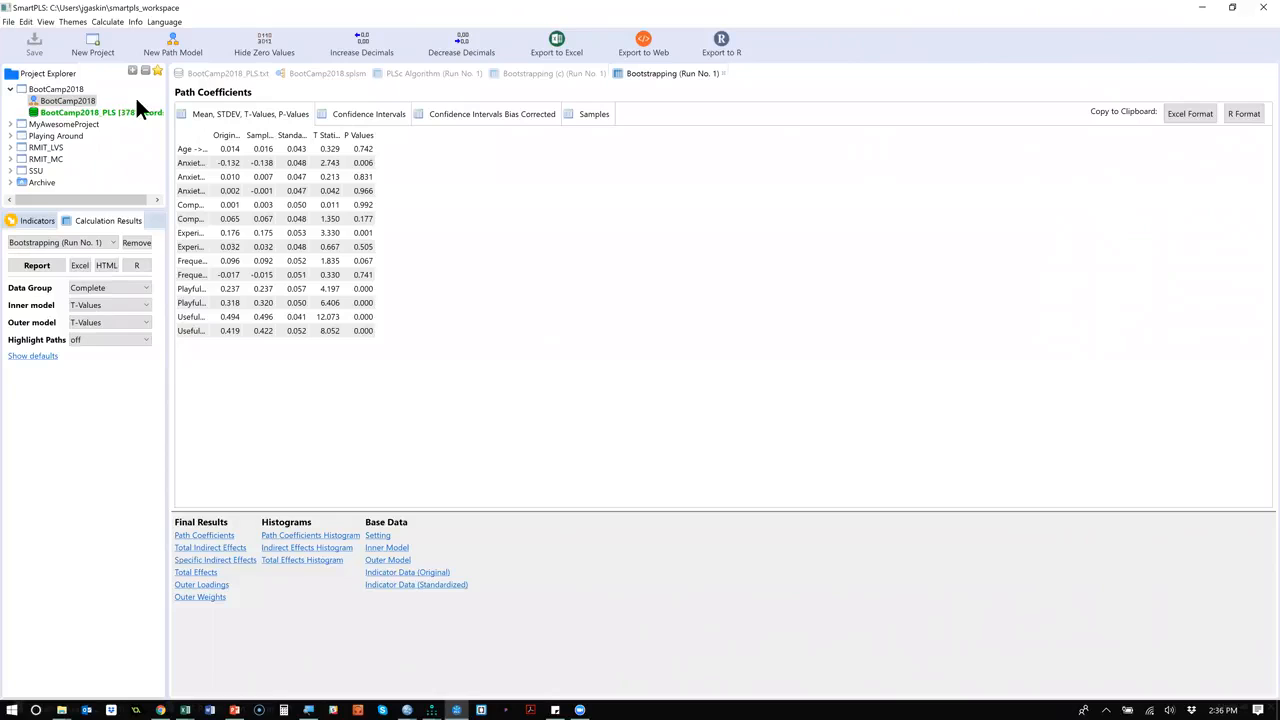
Widen the path name column in the bootstrapped path coefficients table and sort the rows by P Values.
double_click(206, 126)
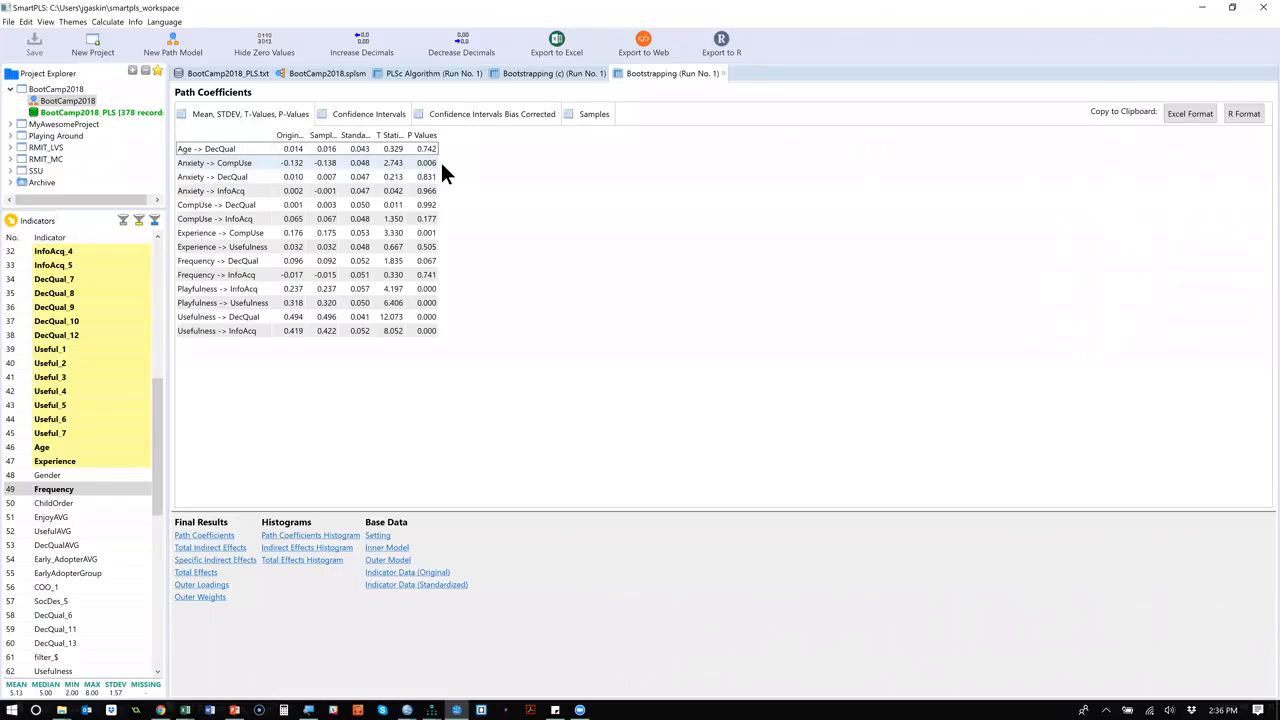
left_click(428, 135)
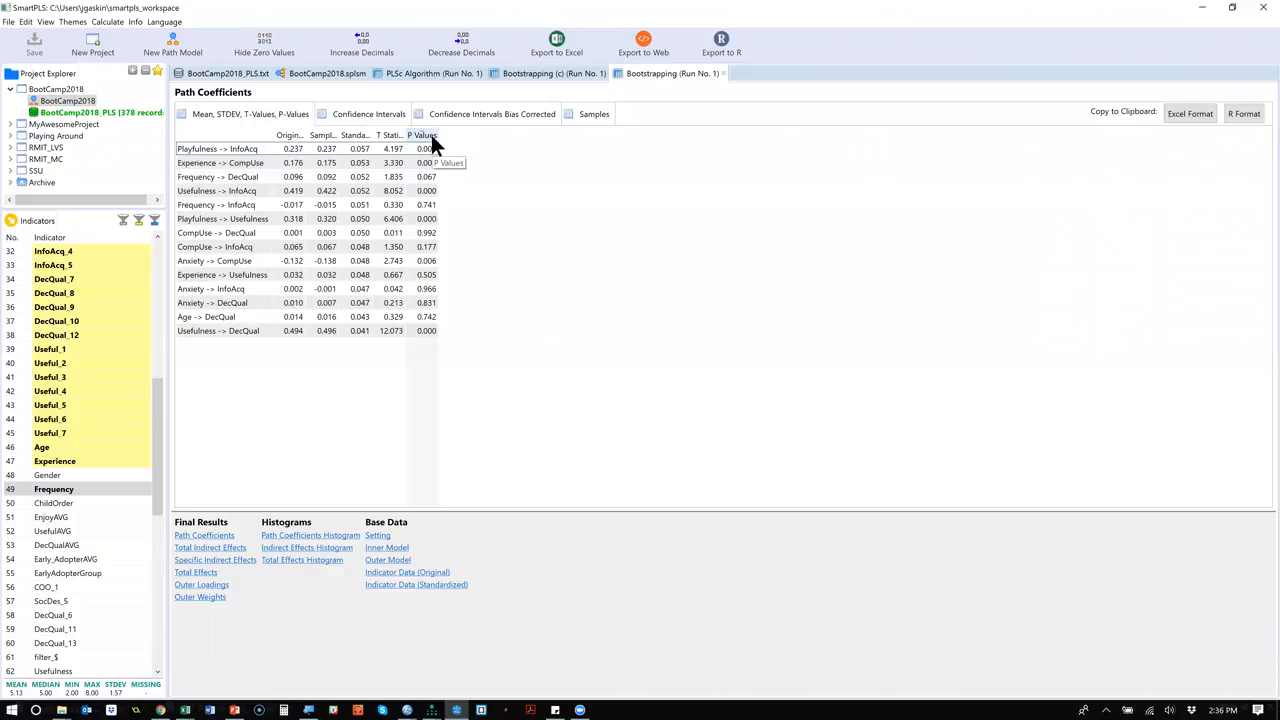
left_click(431, 136)
left_click(431, 134)
left_click(445, 17)
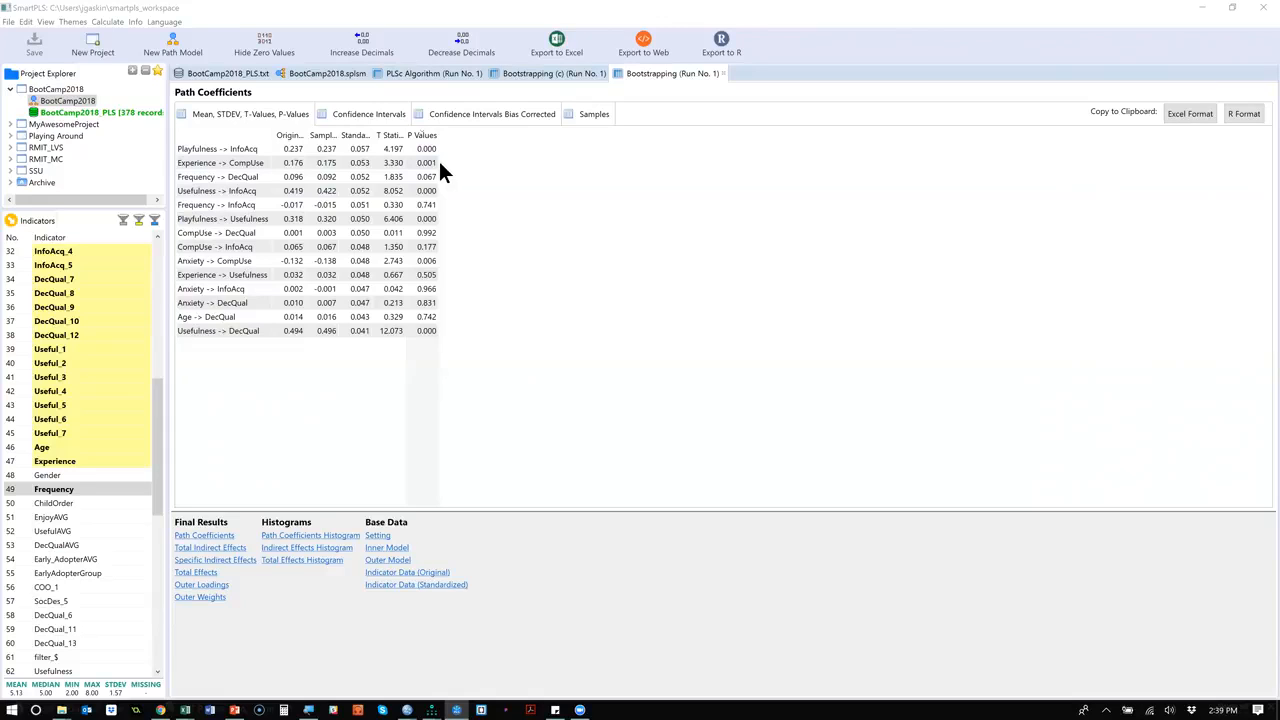
Copy the path coefficients in Excel format, paste them at cell U14 of Sheet3 in Excel's Book2, and switch back to SmartPLS.
left_click(1191, 112)
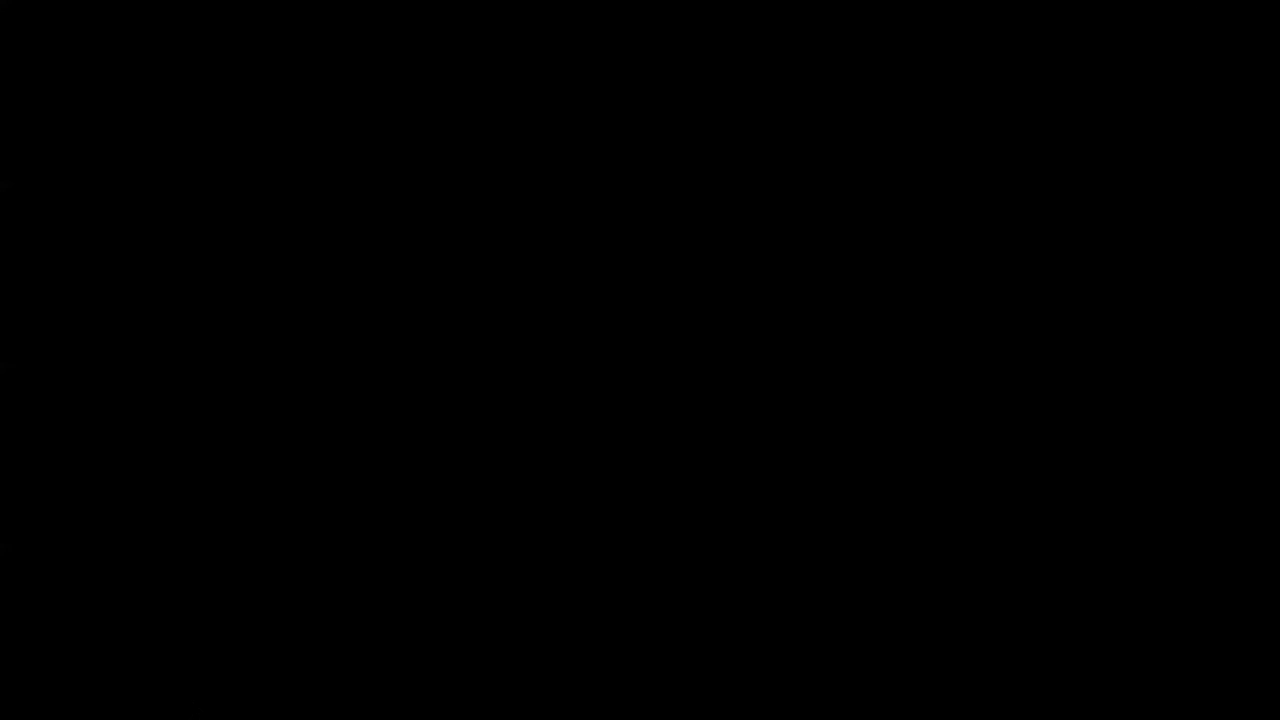
mouse_move(184, 710)
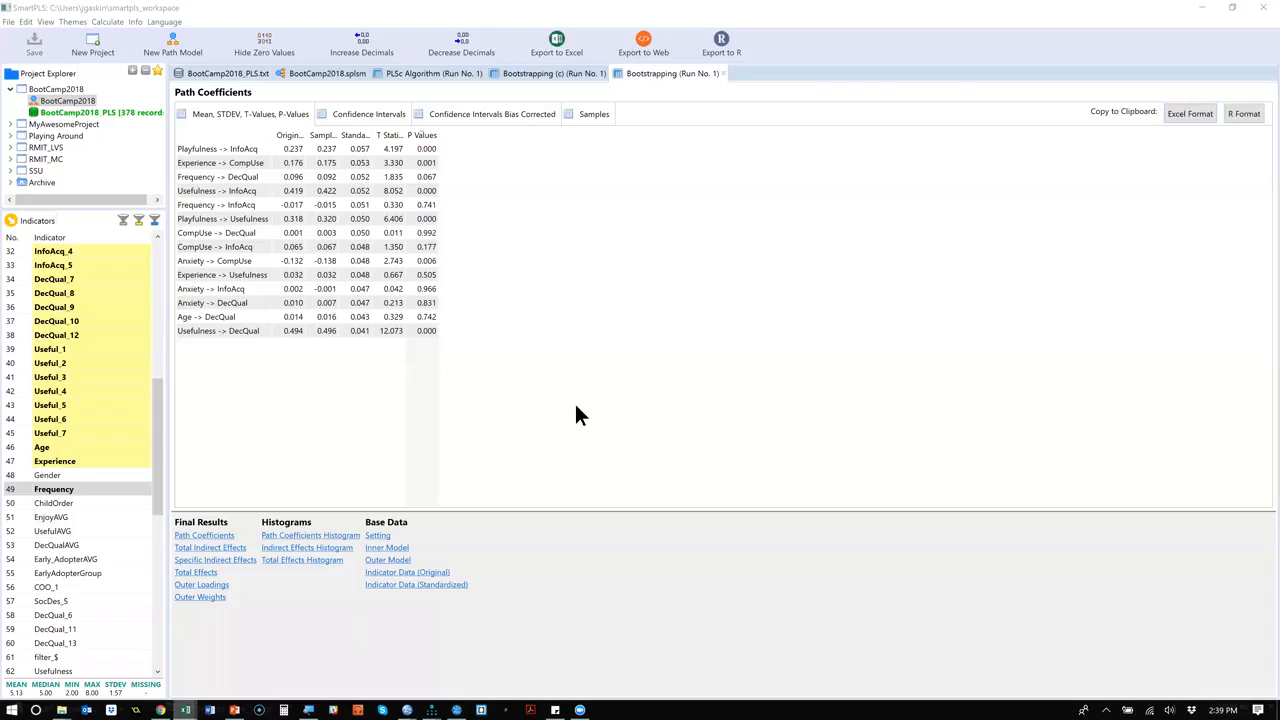
key("alt+Tab")
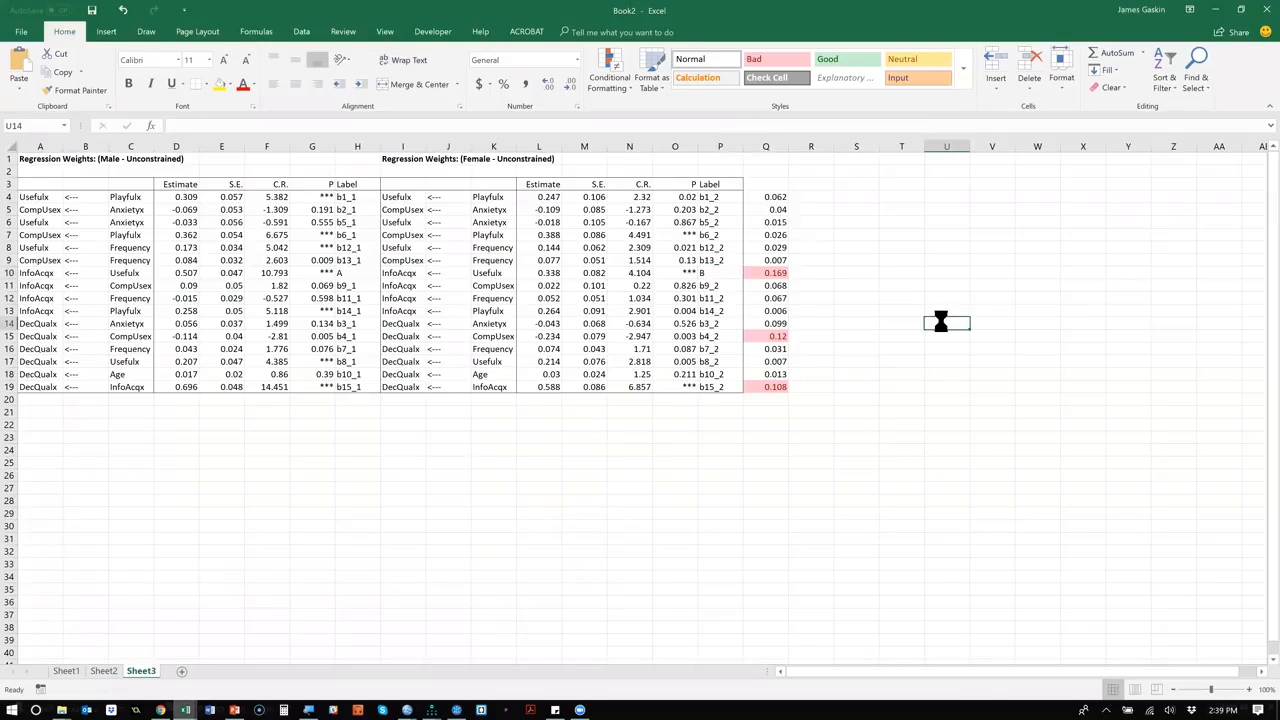
key("ctrl+v")
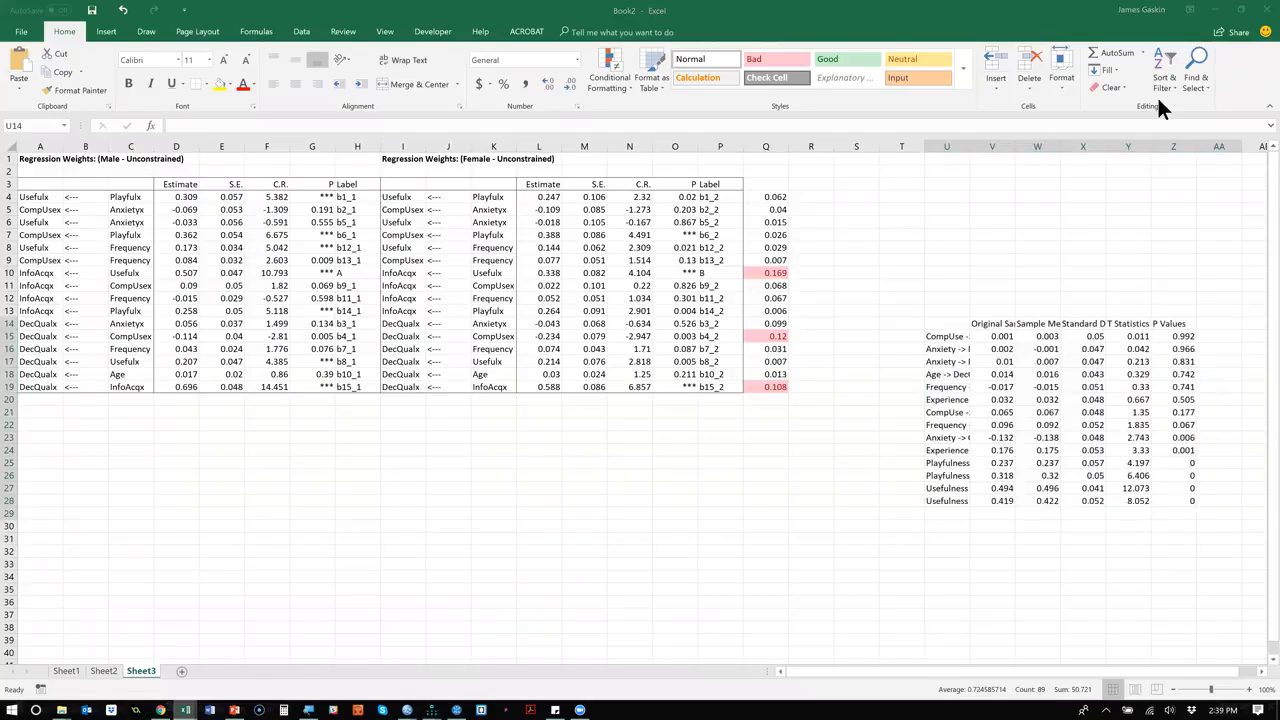
key("alt+Tab")
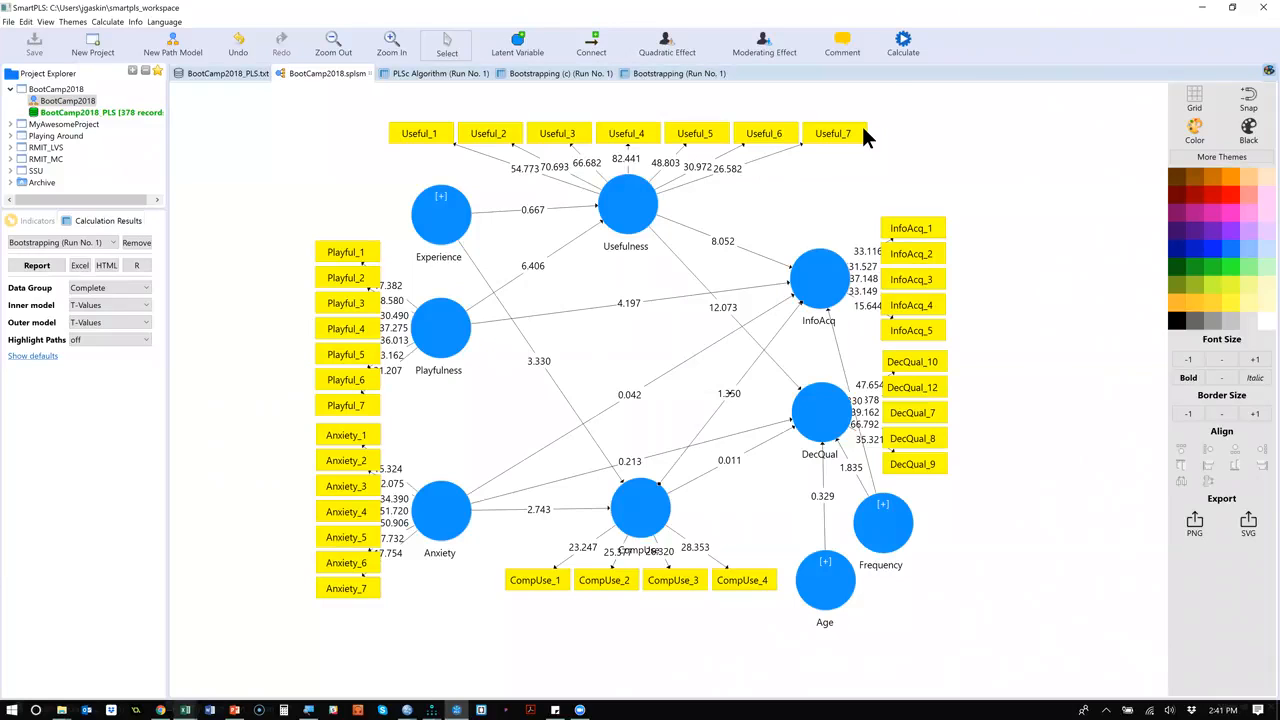
Rerun the Consistent PLS Algorithm with unchanged settings and close its report.
left_click(906, 50)
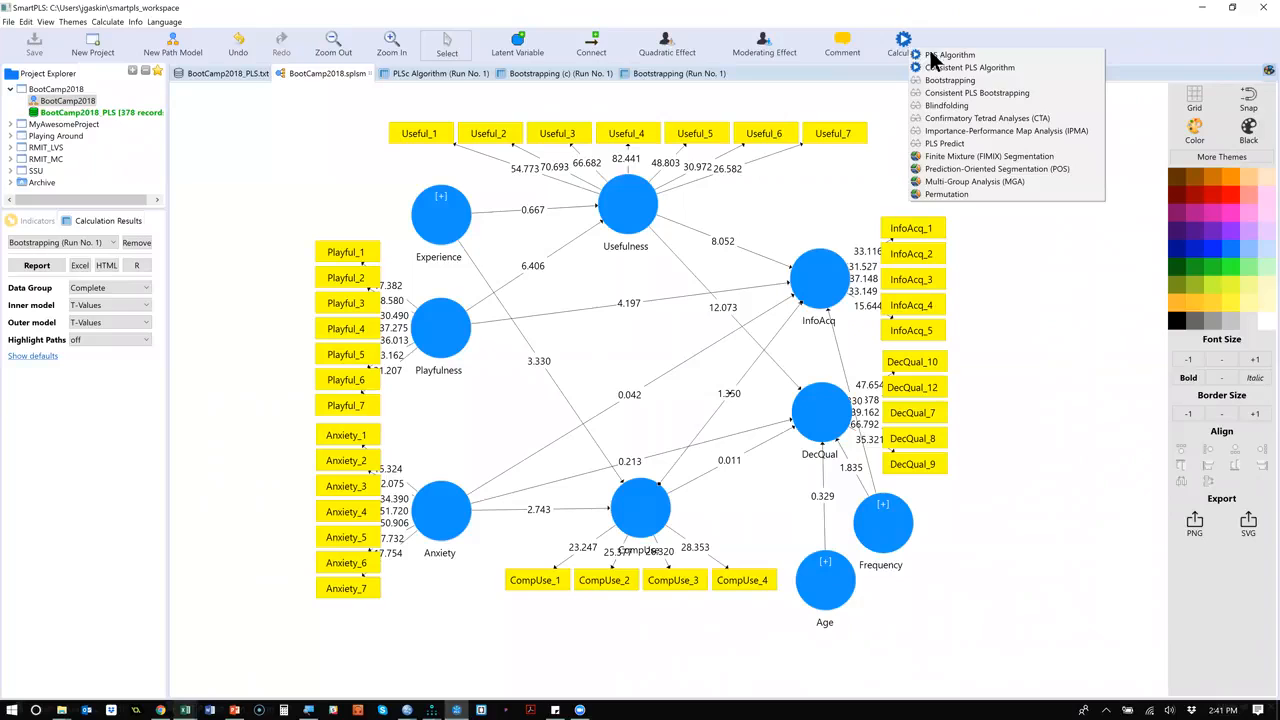
left_click(1023, 66)
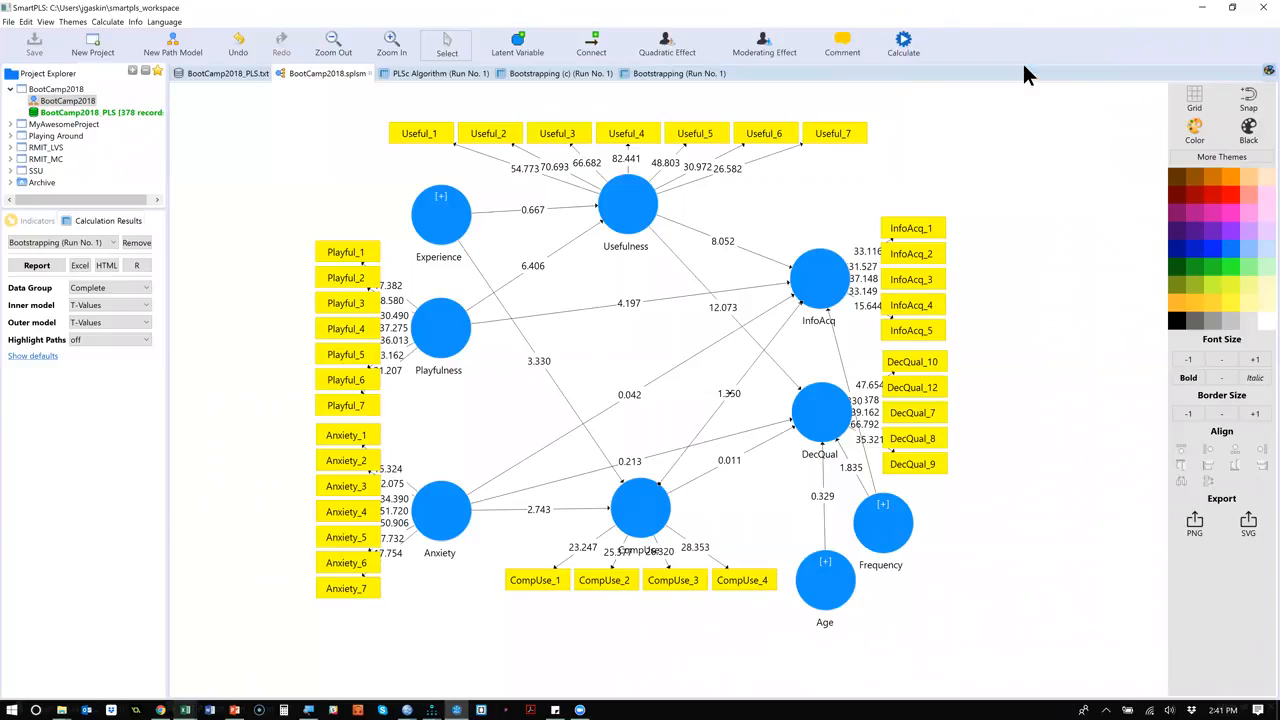
left_click(984, 479)
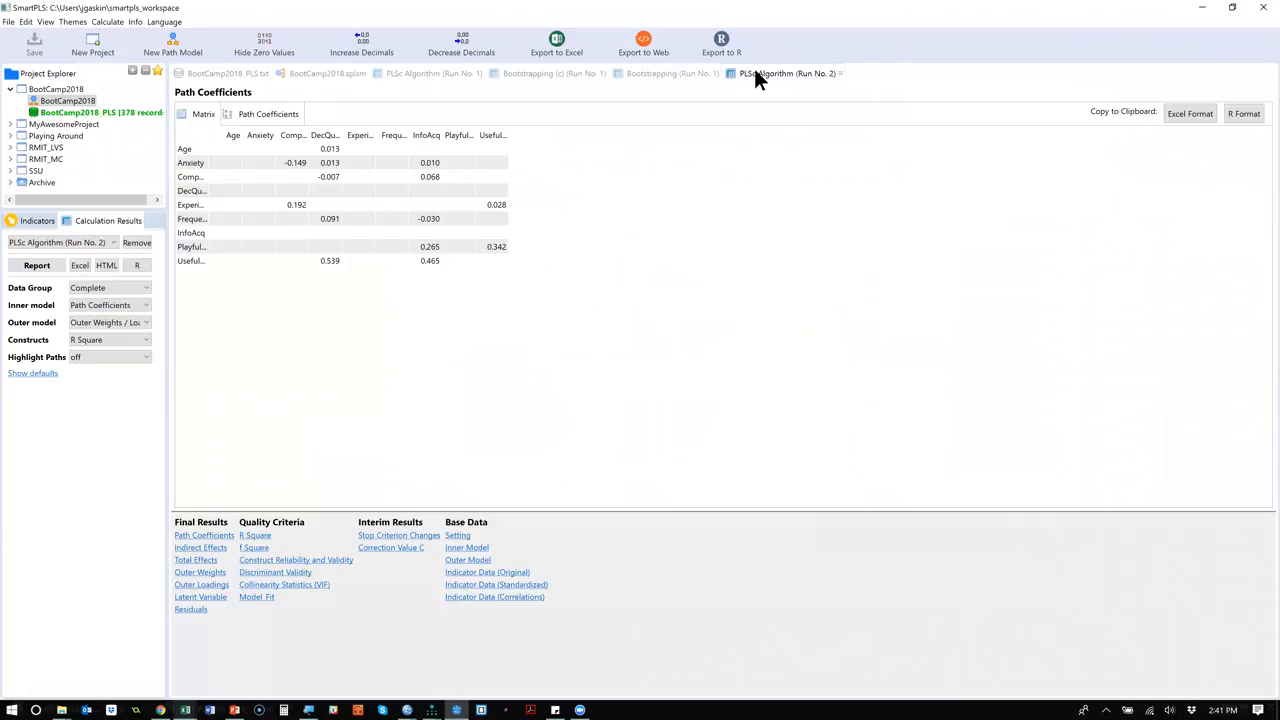
left_click(840, 72)
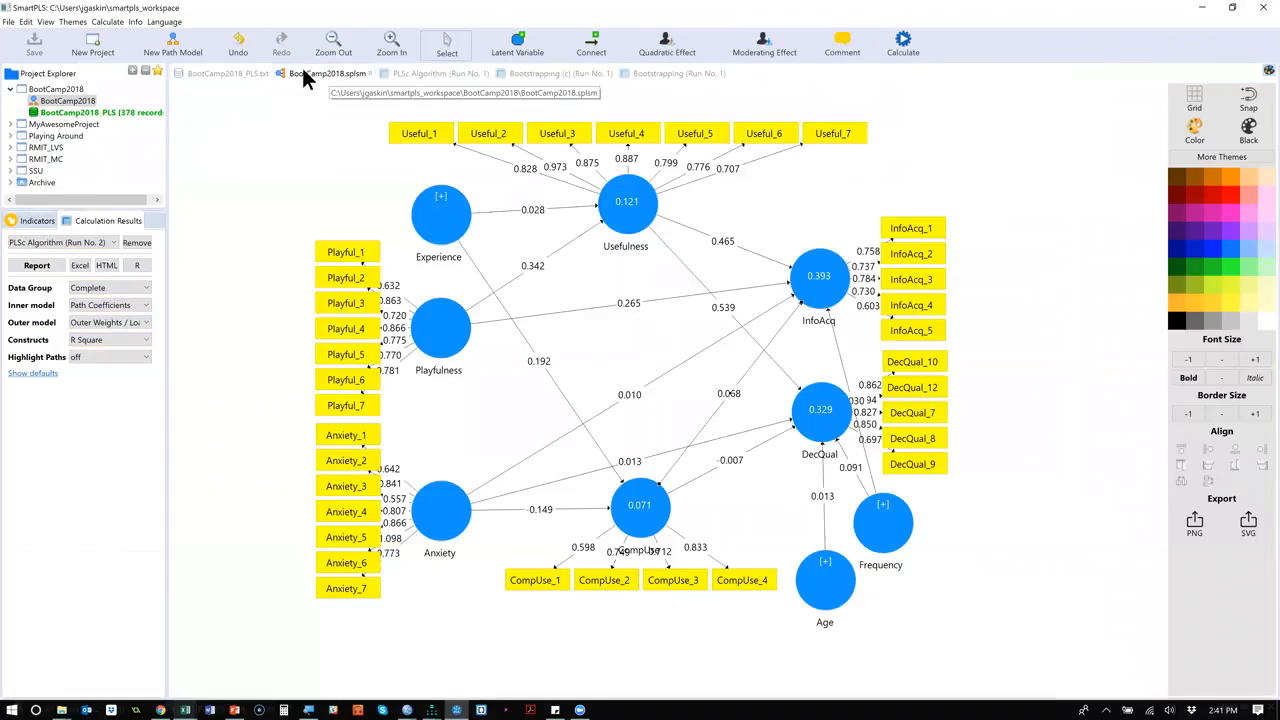
Run the Consistent PLS Algorithm again with the weighting scheme set to Factor.
left_click(903, 40)
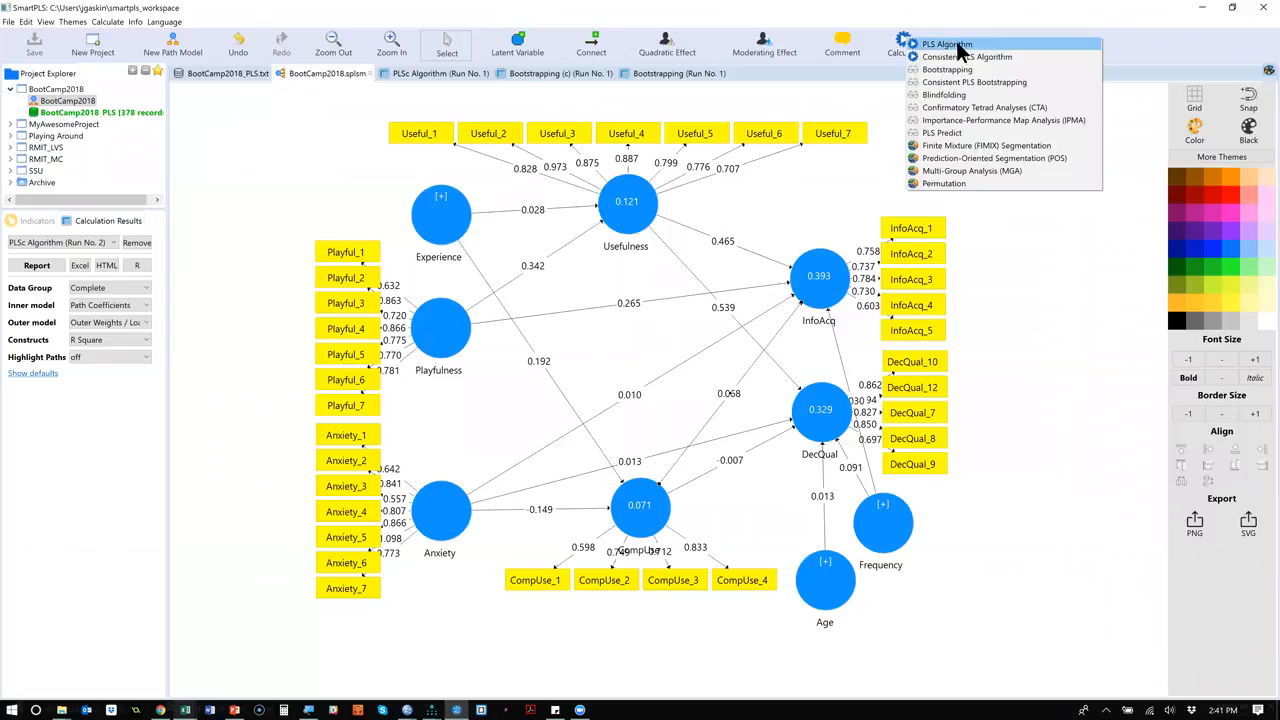
left_click(1021, 56)
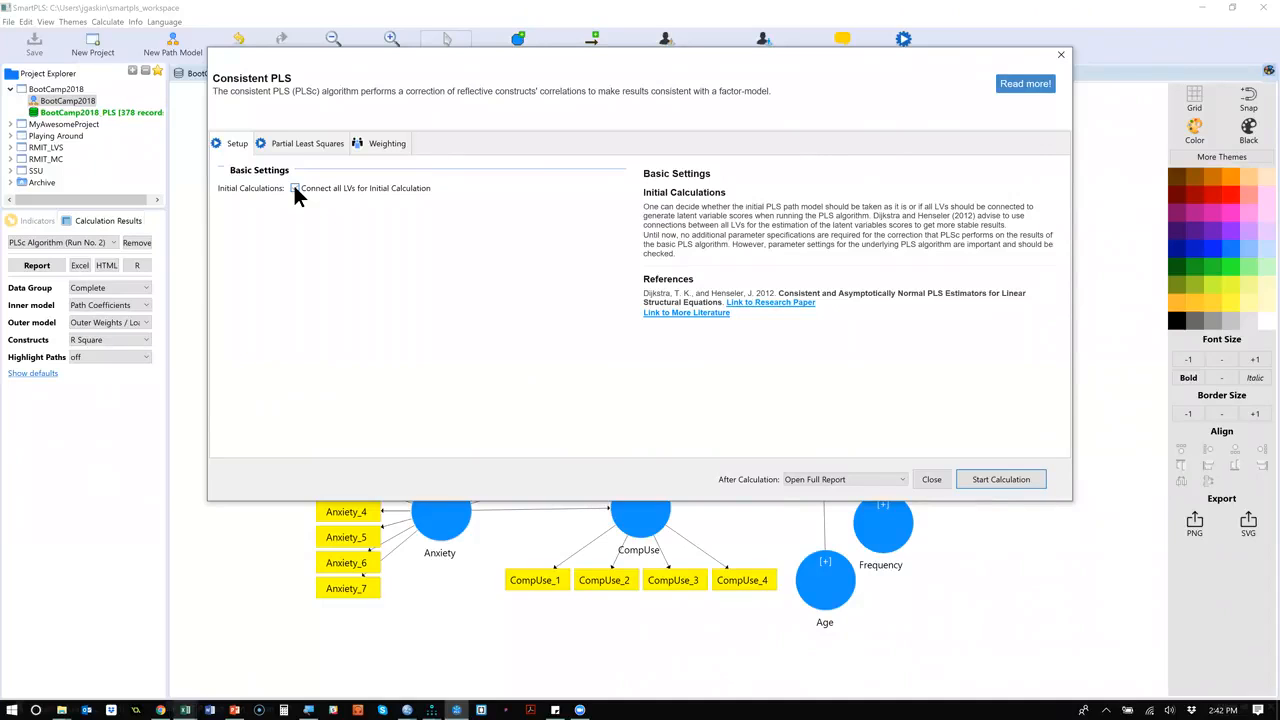
left_click(318, 146)
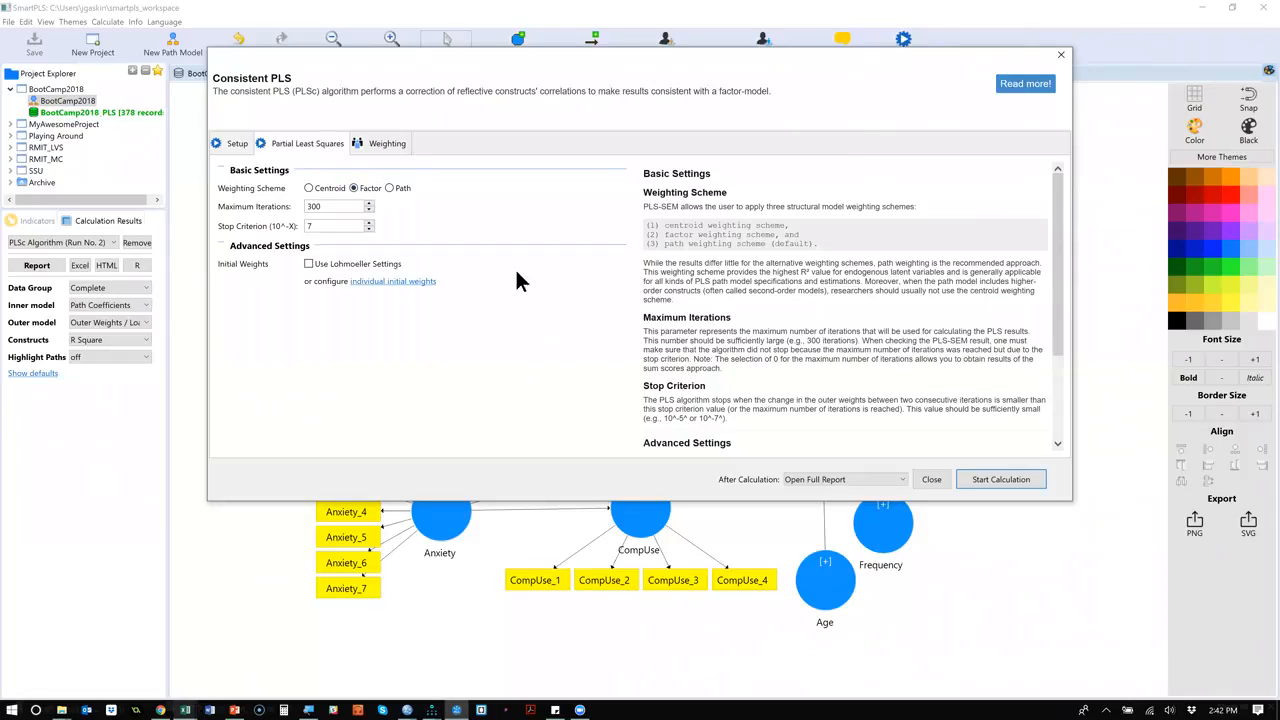
left_click(1007, 479)
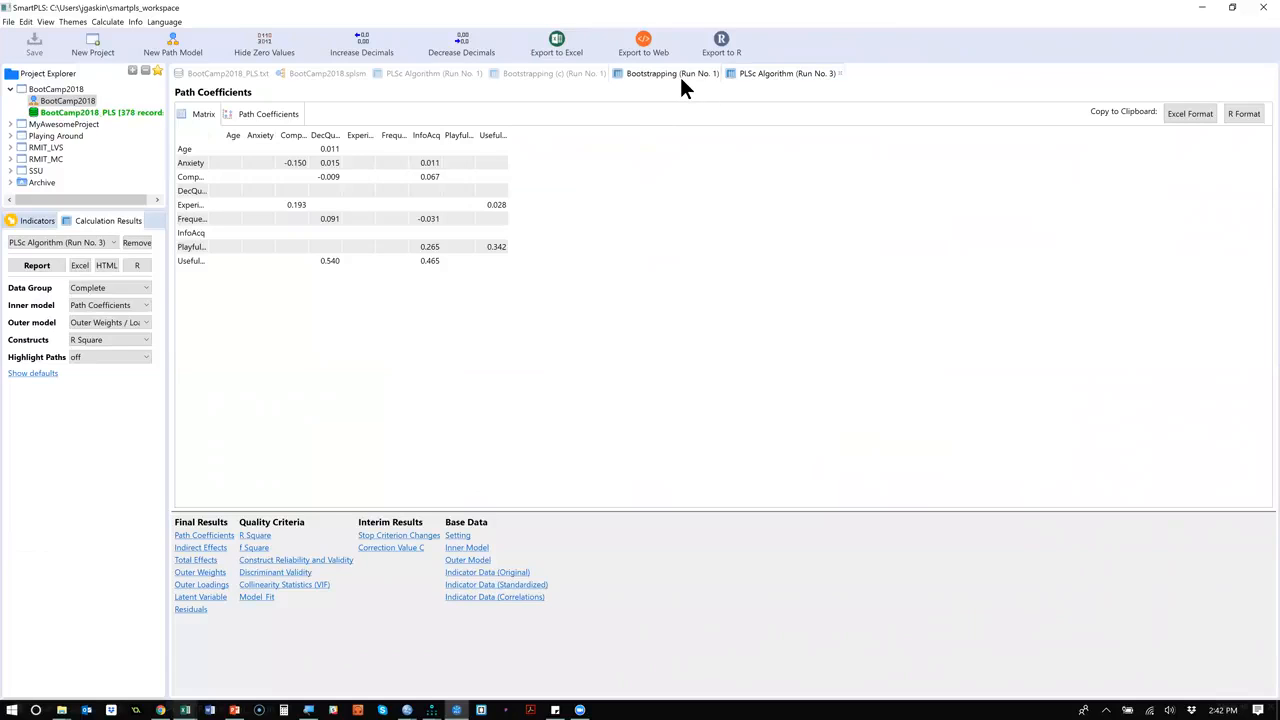
Return to the BootCamp2018 path model and shift all seven Playful indicators outward, away from the Playfulness construct.
left_click(332, 73)
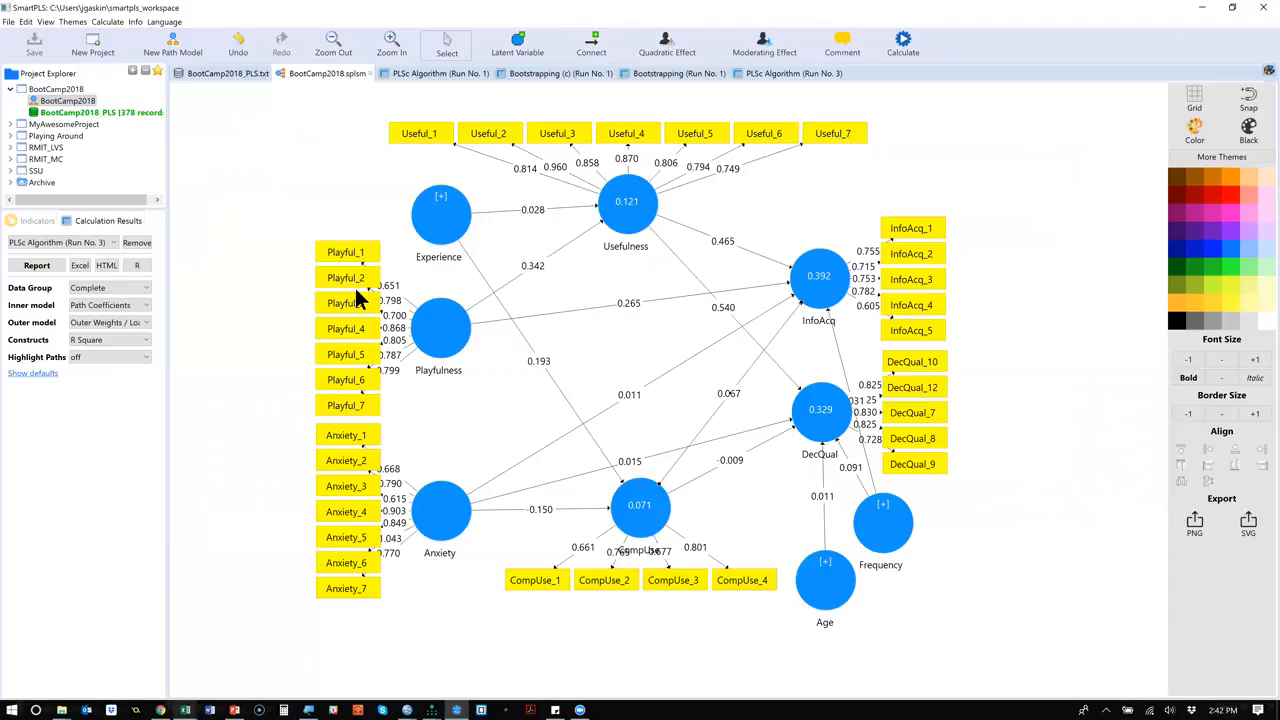
left_click(341, 258)
left_click_drag(341, 258, 340, 258)
key("ctrl+z")
left_click_drag(346, 208, 352, 418)
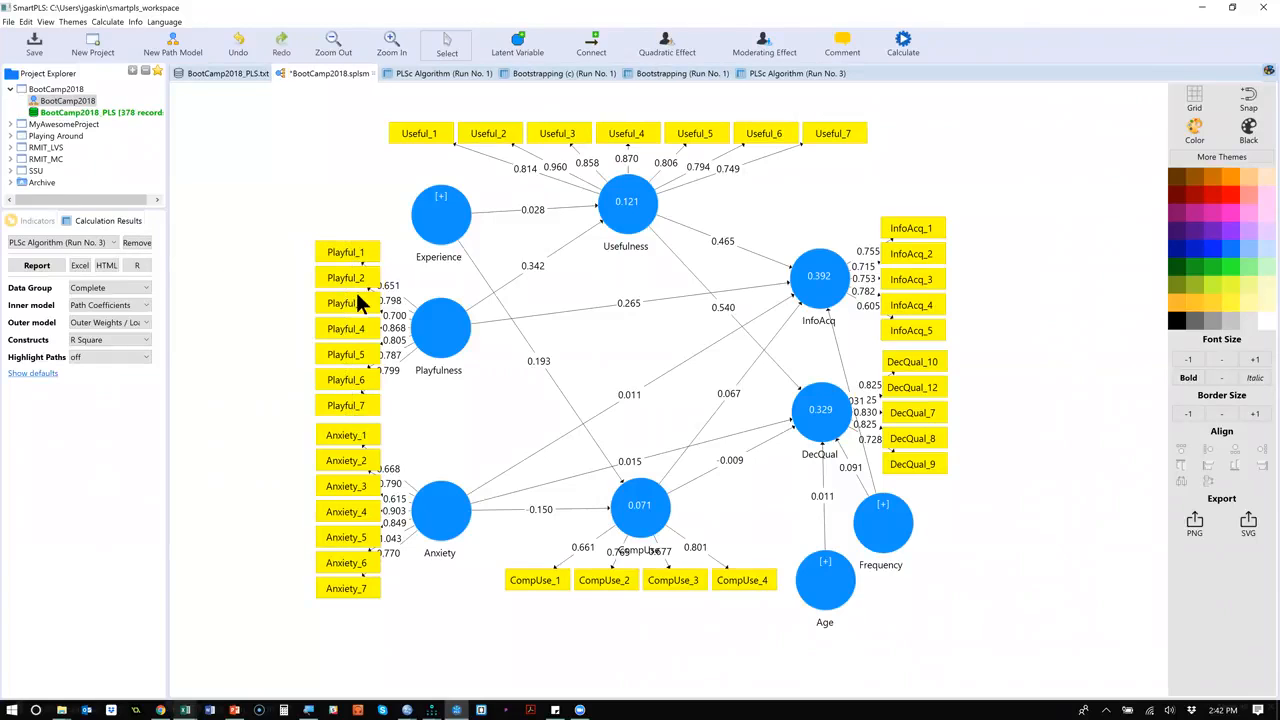
left_click_drag(304, 216, 389, 417)
left_click_drag(355, 327, 331, 324)
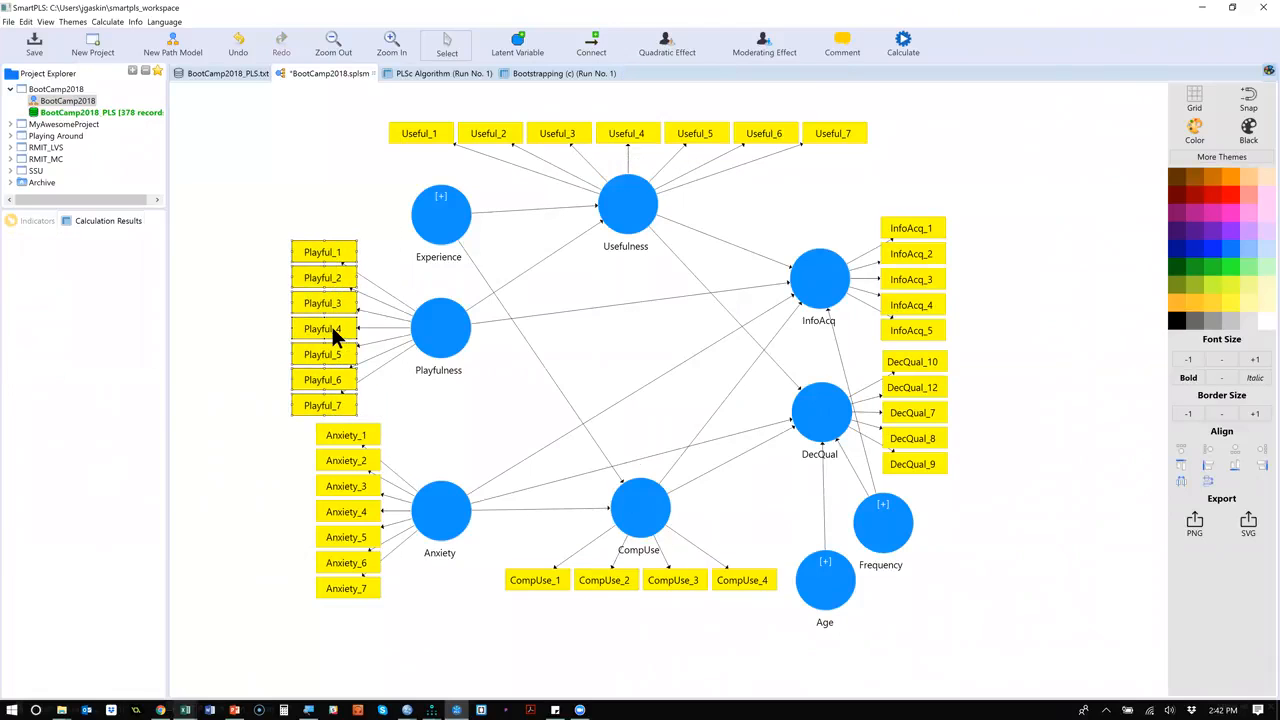
Move the Anxiety, CompUse, DecQual, InfoAcq and Useful indicator groups farther from their constructs so the path labels have room.
left_click_drag(401, 414, 300, 605)
left_click_drag(335, 486, 308, 487)
left_click_drag(494, 563, 758, 602)
left_click_drag(965, 478, 936, 226)
left_click_drag(897, 161, 365, 97)
left_click_drag(478, 126, 475, 108)
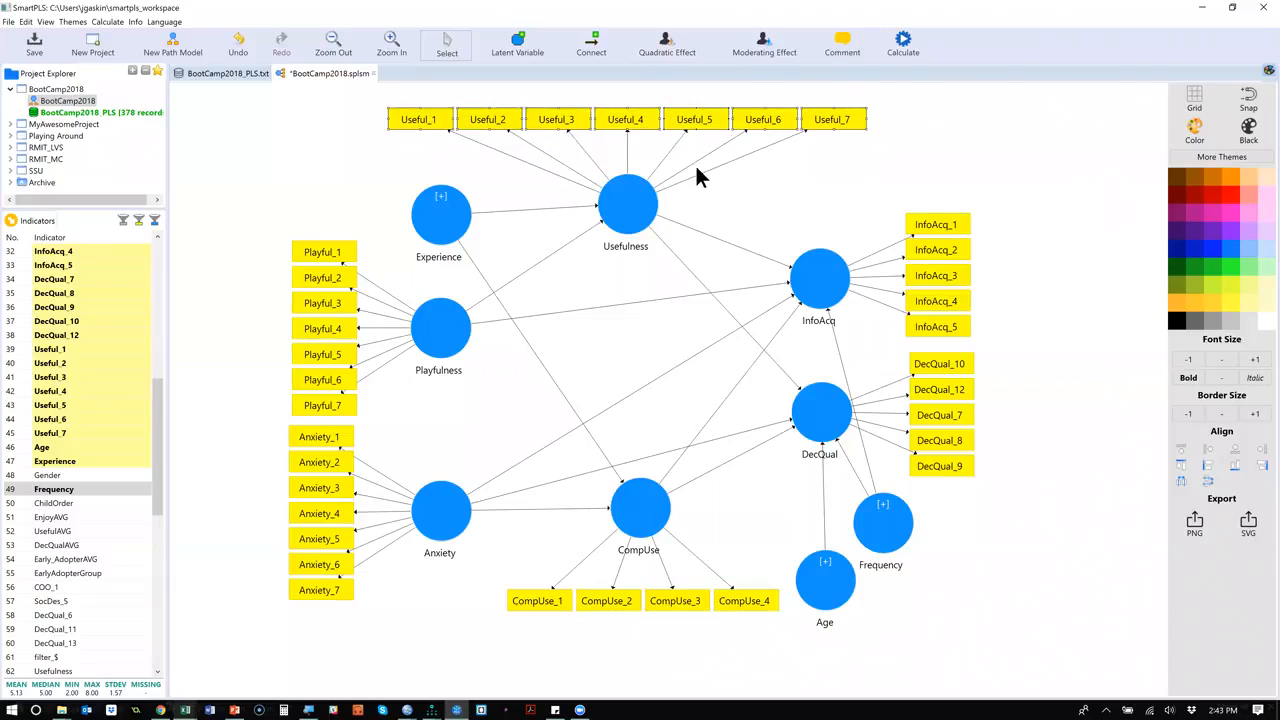
Run the Consistent PLS Algorithm on the rearranged path model.
left_click(900, 46)
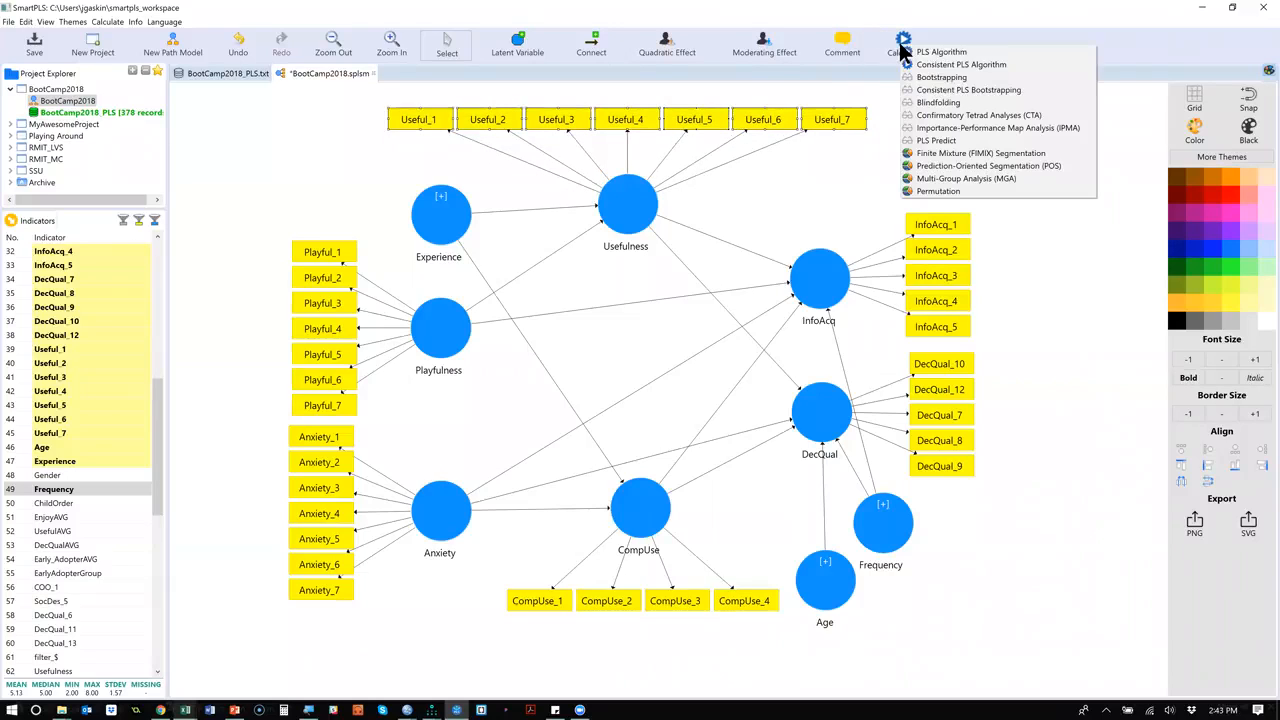
left_click(970, 64)
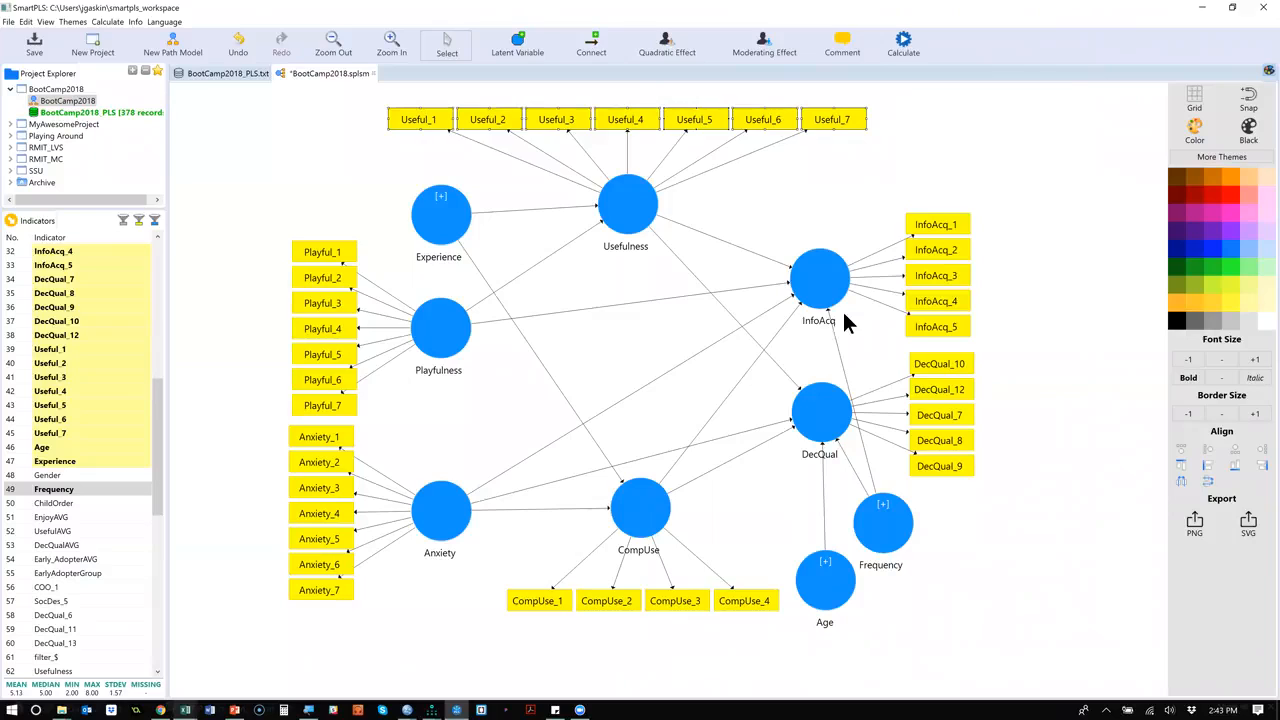
left_click(990, 478)
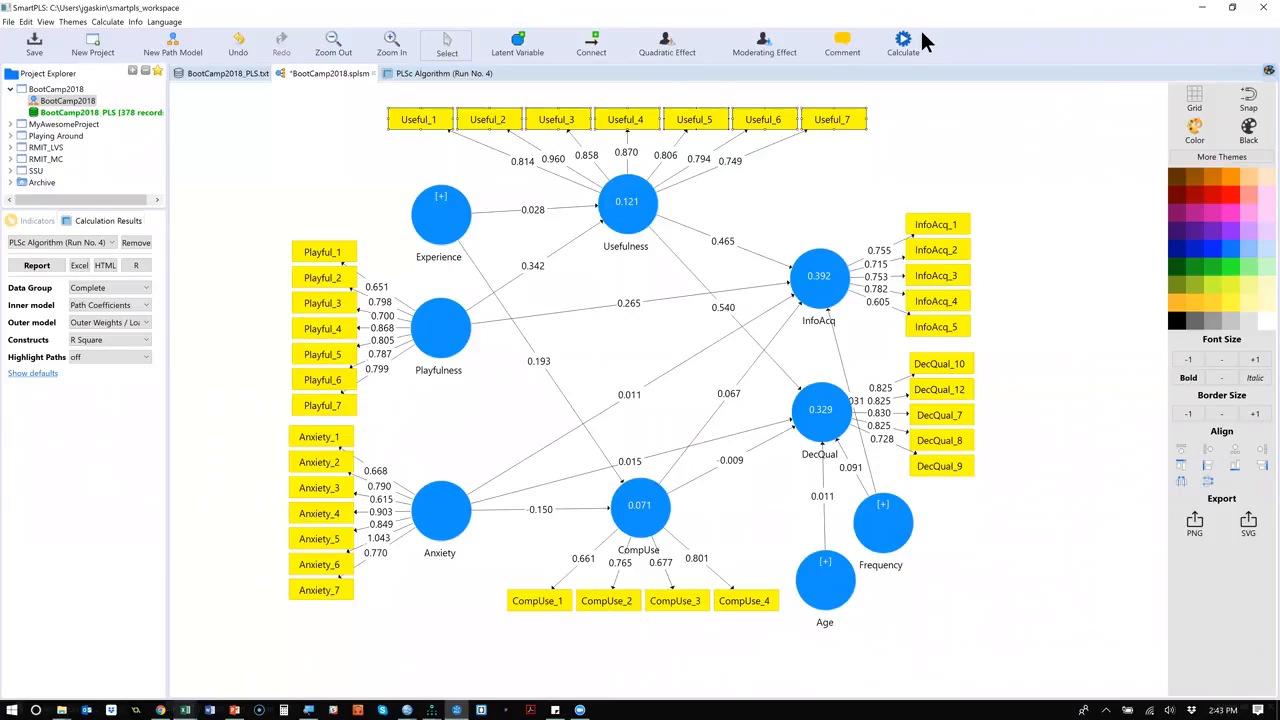
Open the Run No. 4 report and examine the outer loadings of all indicators for weak values.
left_click(447, 71)
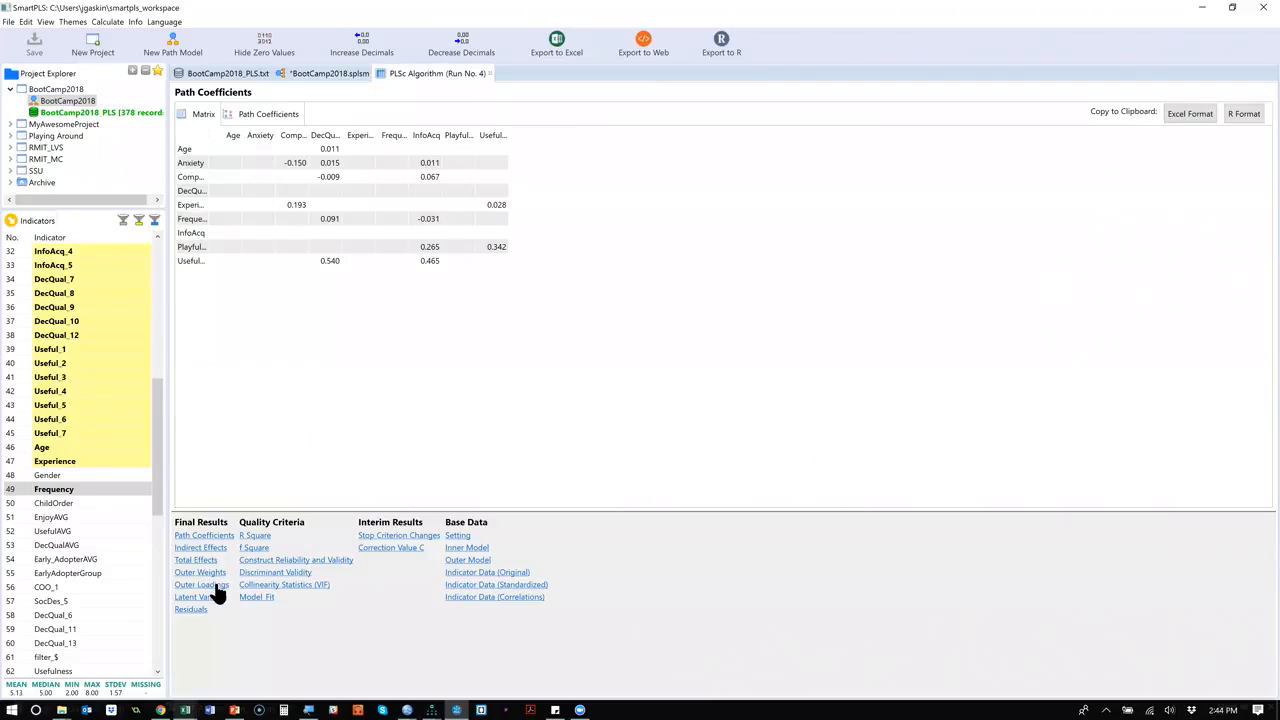
left_click(205, 585)
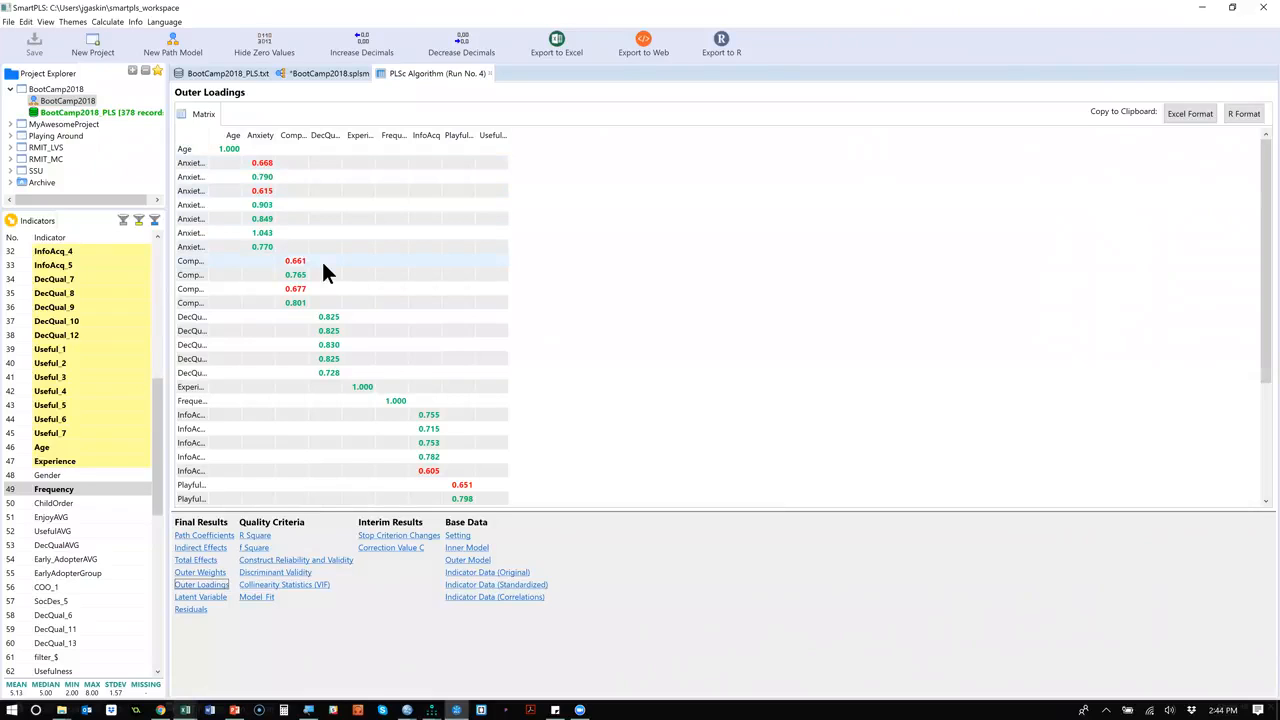
scroll(468, 358, "down", 2)
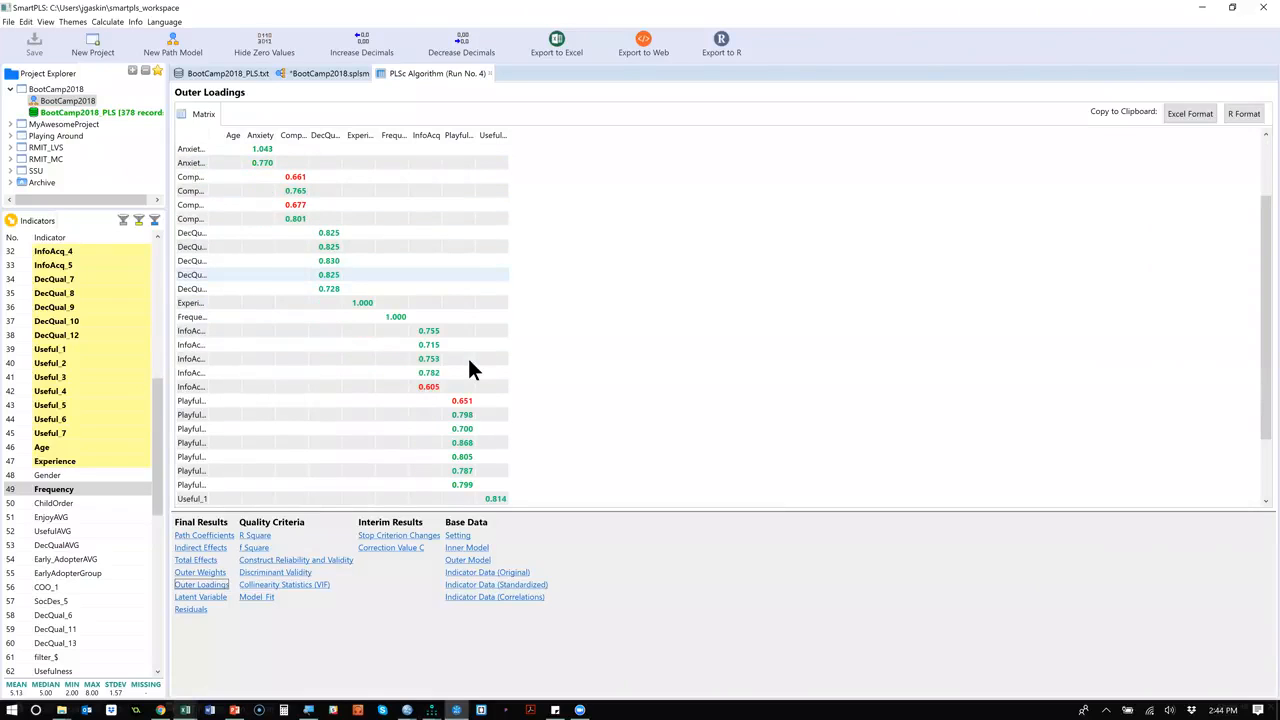
scroll(468, 358, "down", 2)
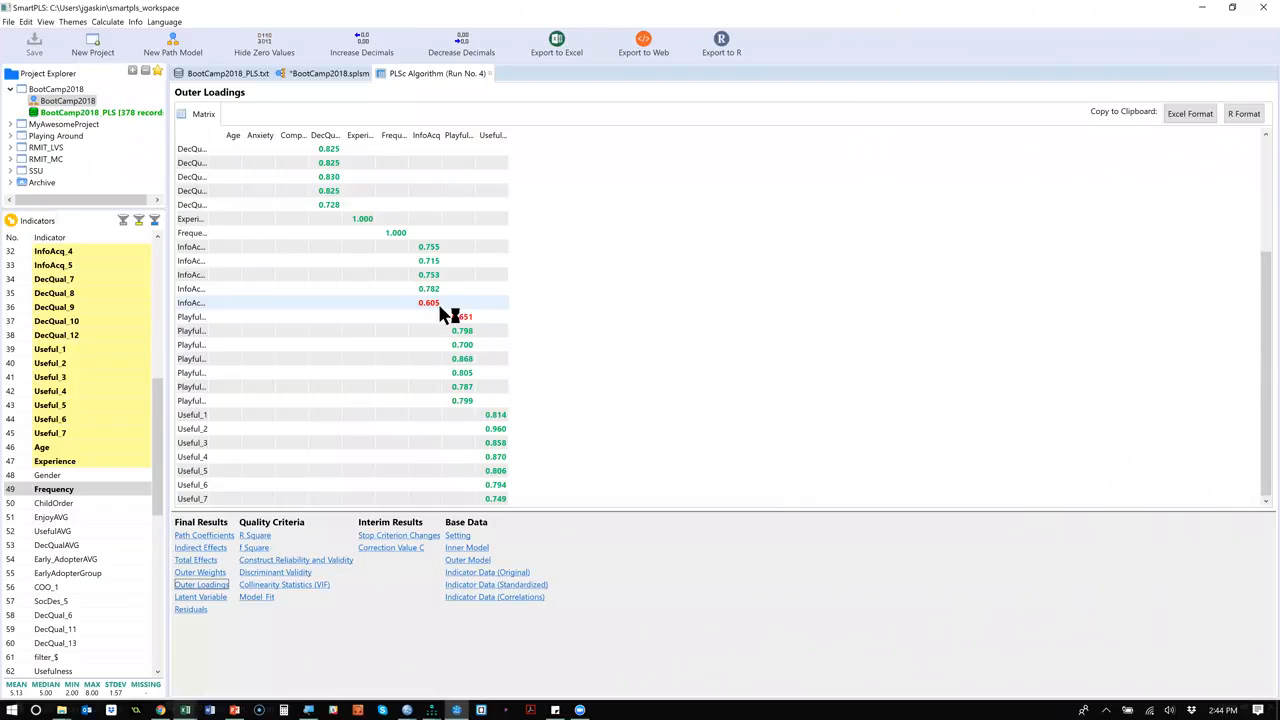
scroll(318, 212, "up", 4)
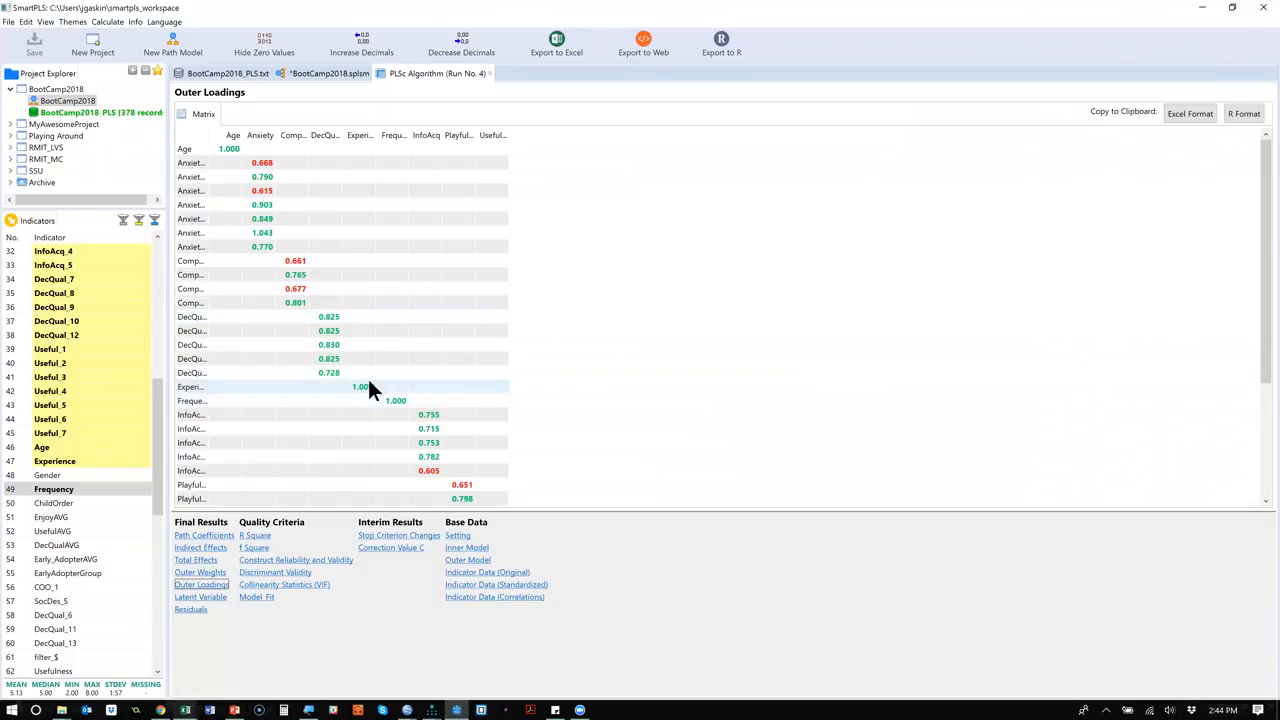
scroll(632, 359, "down", 4)
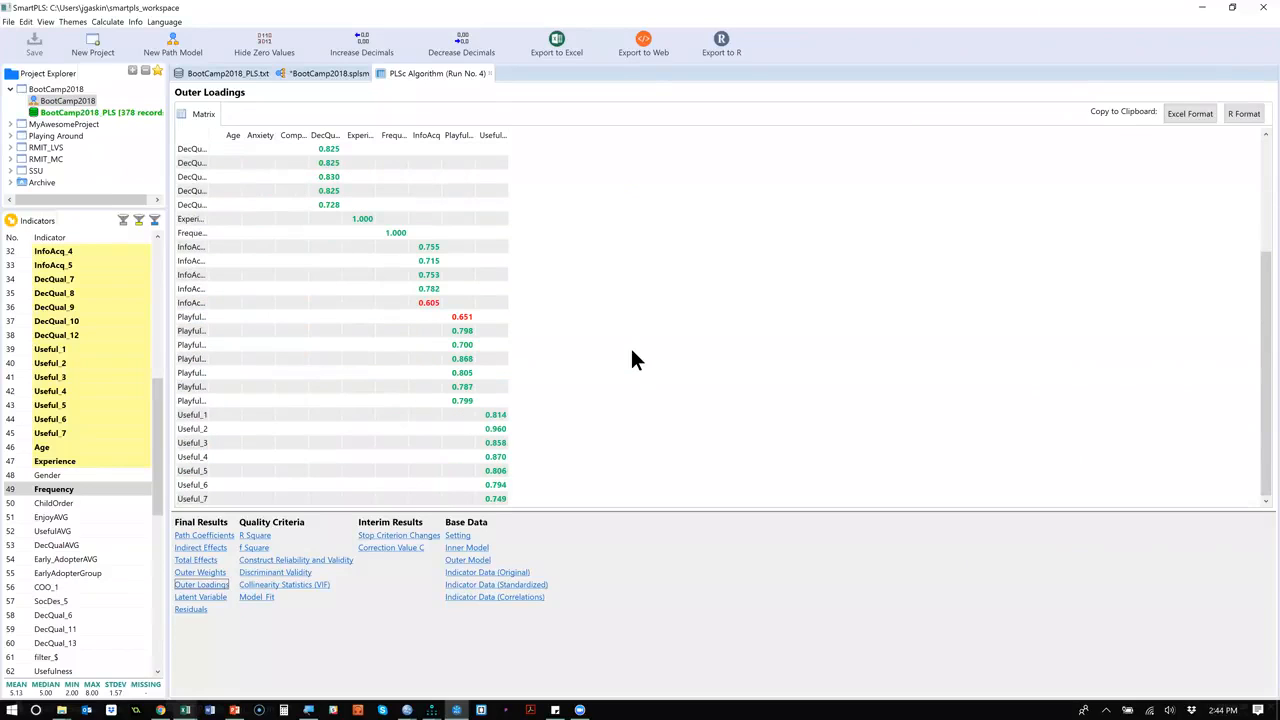
Review the latent variable correlations and check discriminant validity with the Fornell-Larcker and HTMT matrices.
left_click(200, 597)
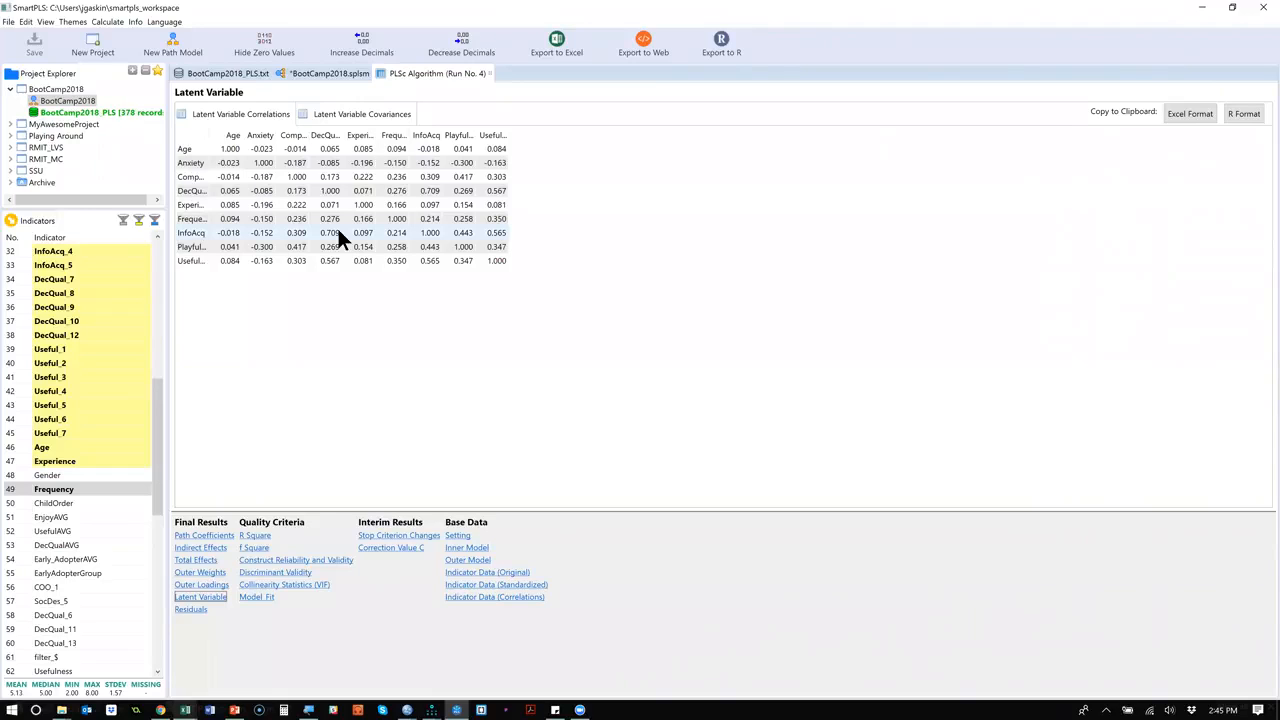
left_click(288, 573)
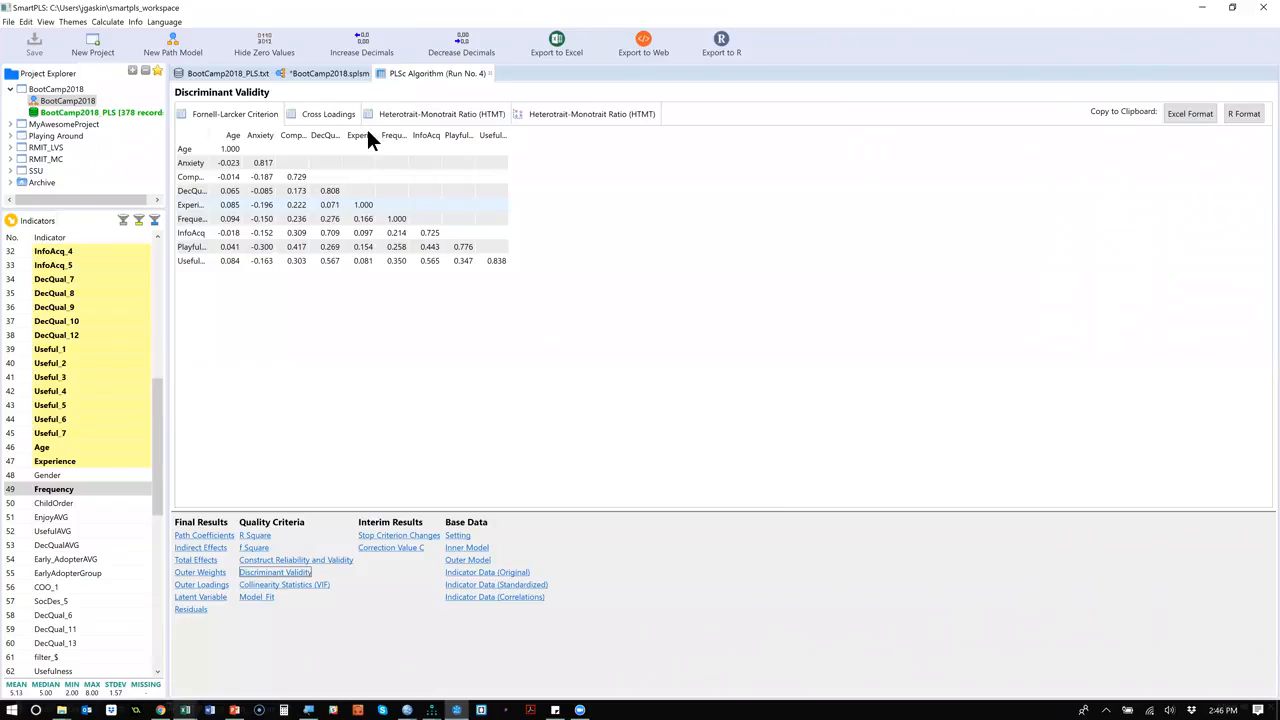
left_click(451, 117)
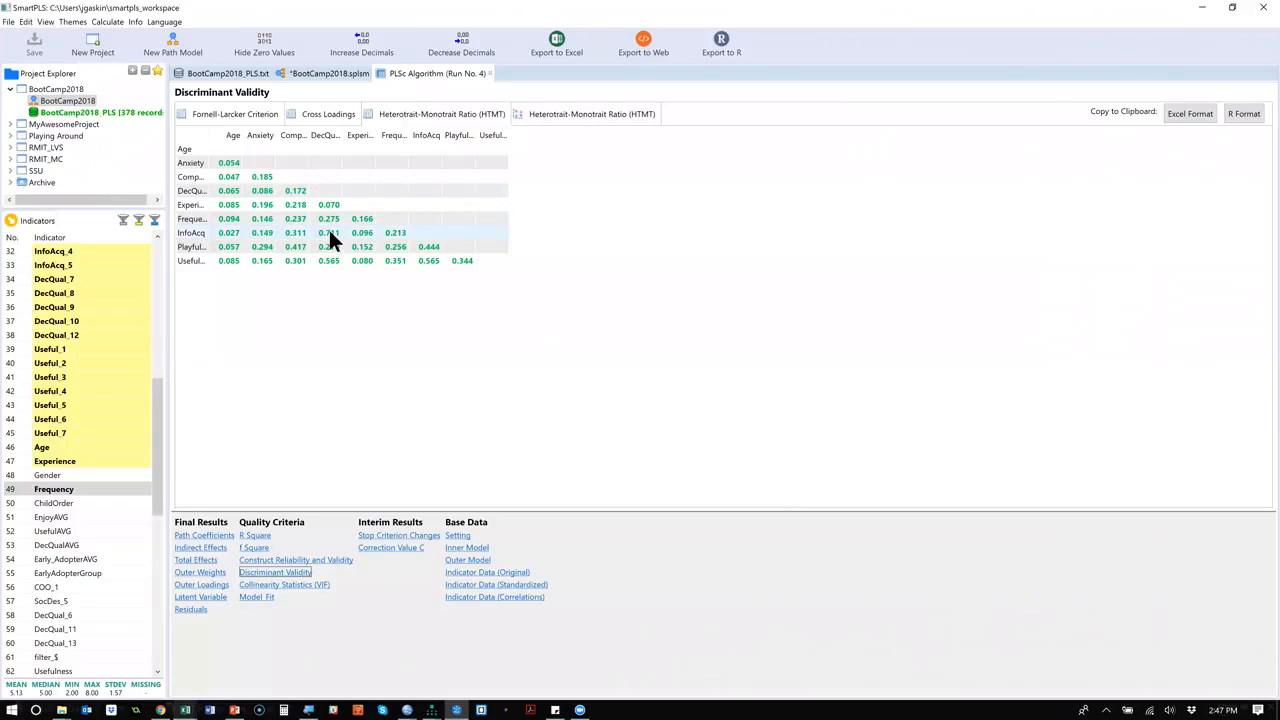
Show the cross loadings in the discriminant validity results and sort them by InfoAcq.
left_click(326, 113)
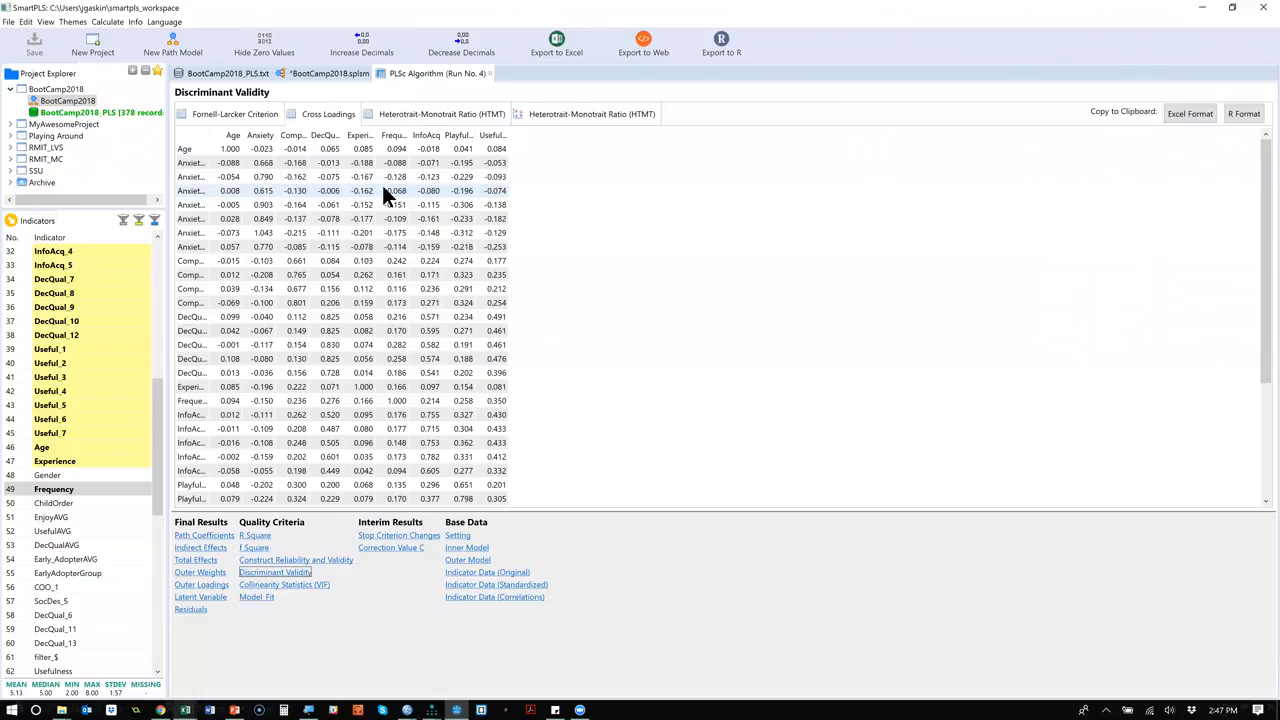
left_click(428, 135)
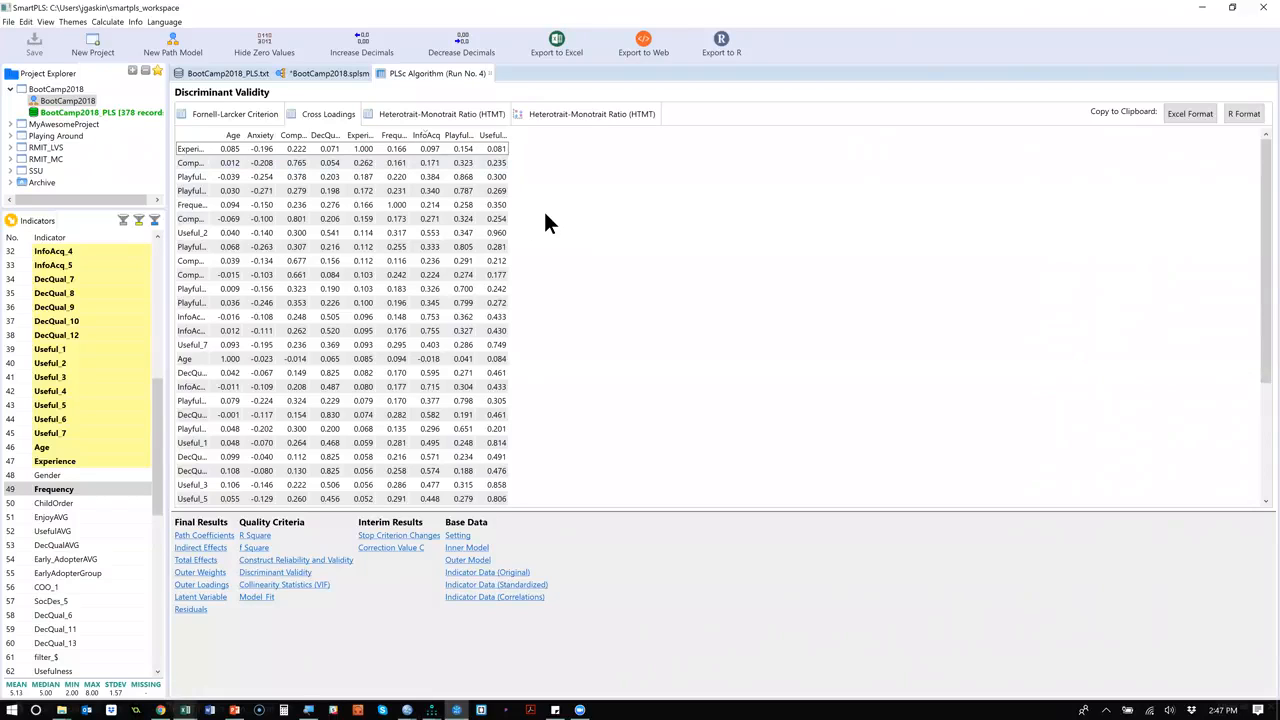
left_click(248, 116)
left_click(317, 114)
Go back to the path model and rerun the Consistent PLS Algorithm for a fresh, unsorted report.
left_click(27, 21)
left_click(651, 328)
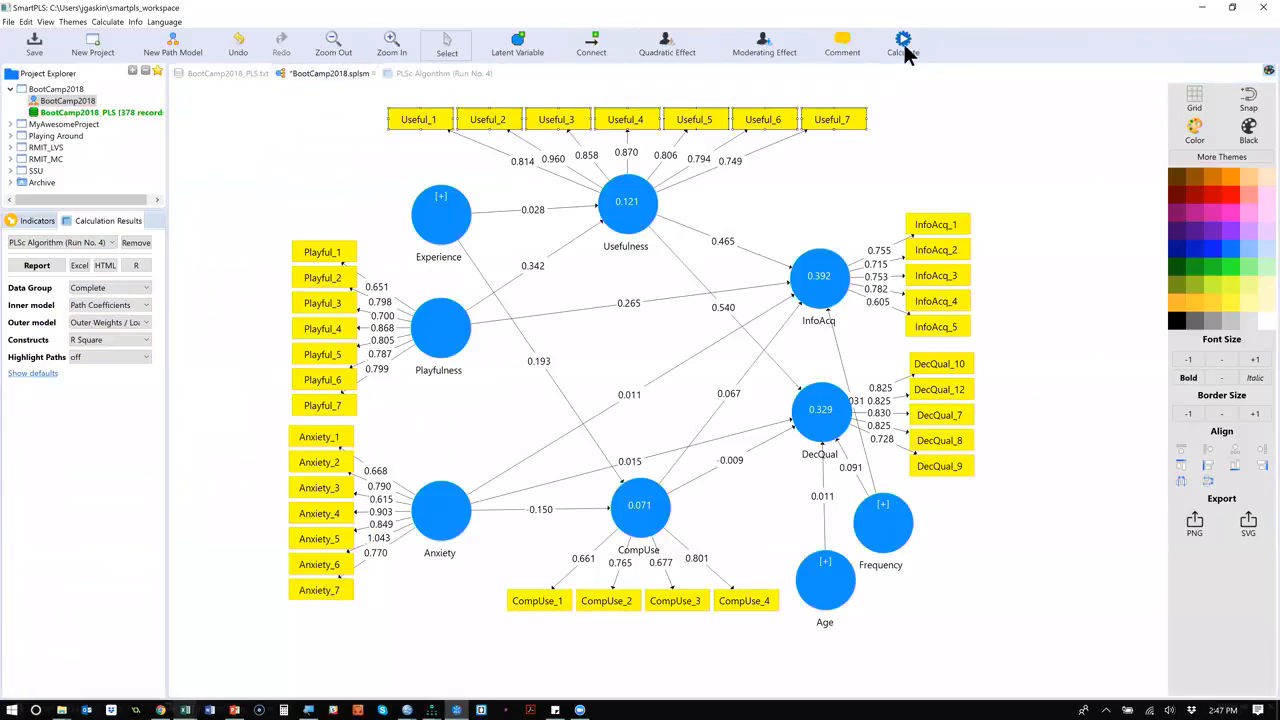
left_click(905, 47)
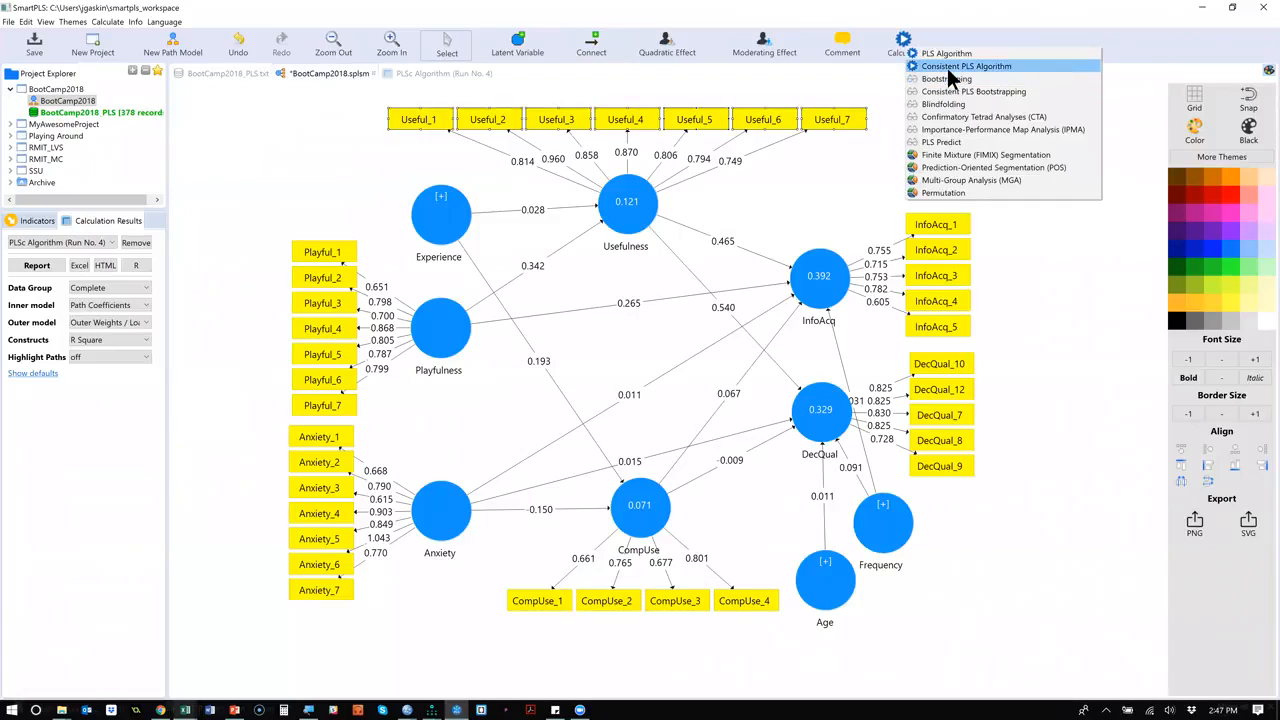
left_click(948, 68)
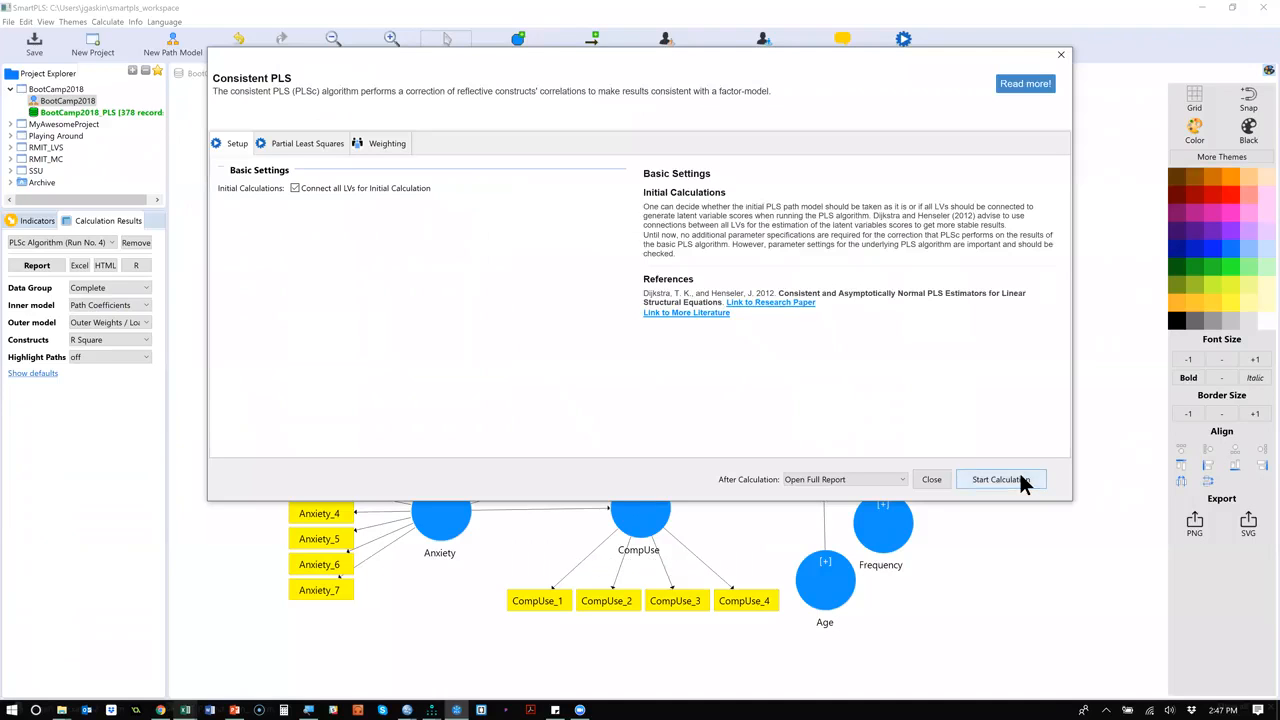
left_click(1015, 480)
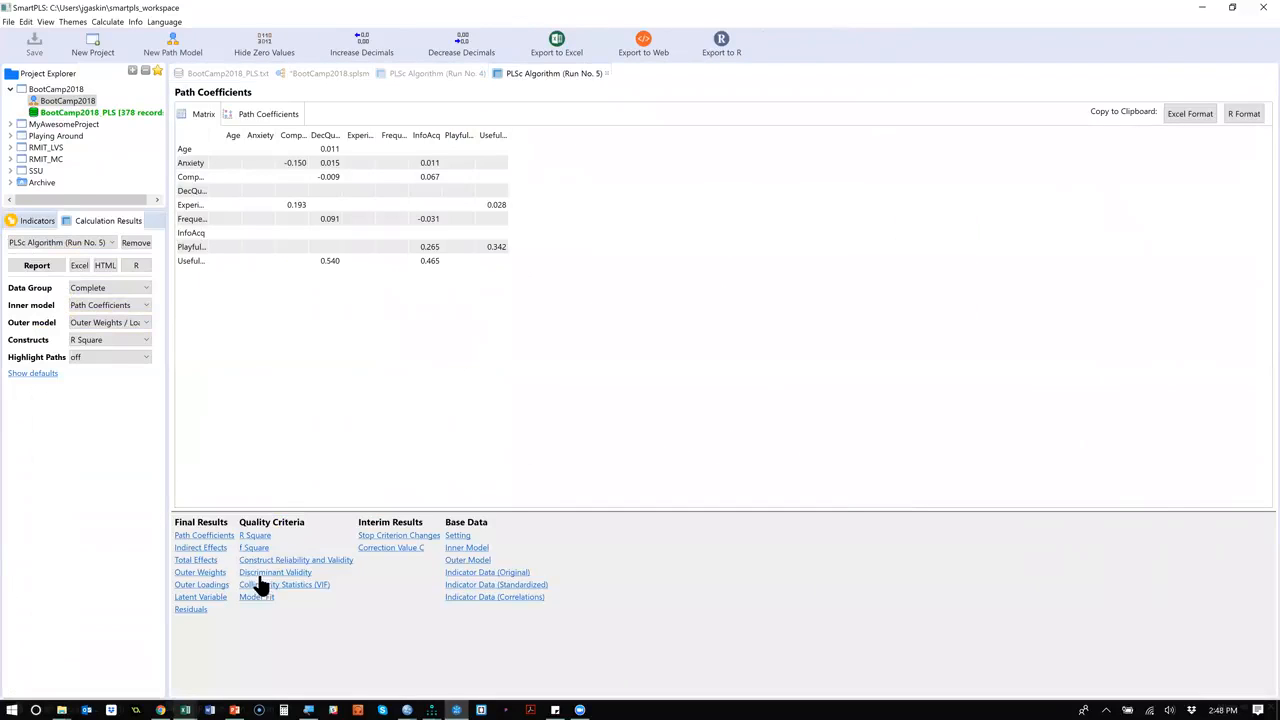
Copy the new run's cross loadings in Excel format and paste them at cell F25 of Sheet3 in Excel's Book2.
left_click(265, 573)
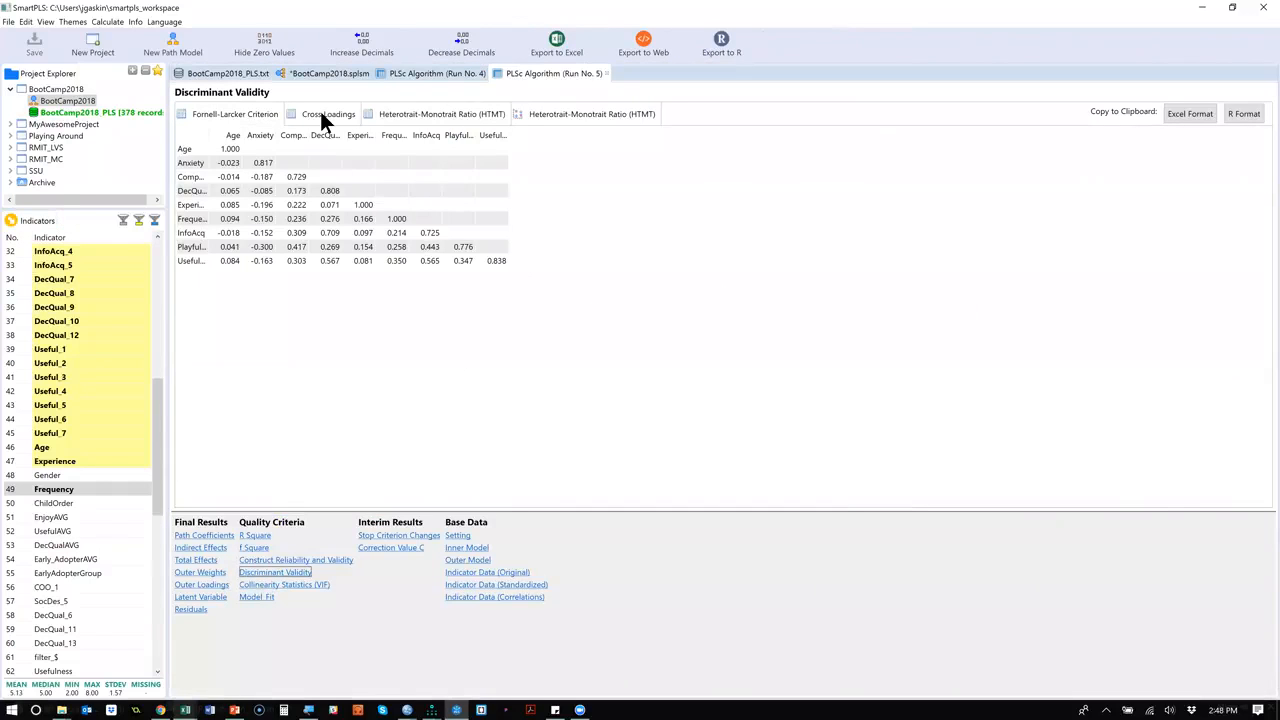
left_click(322, 113)
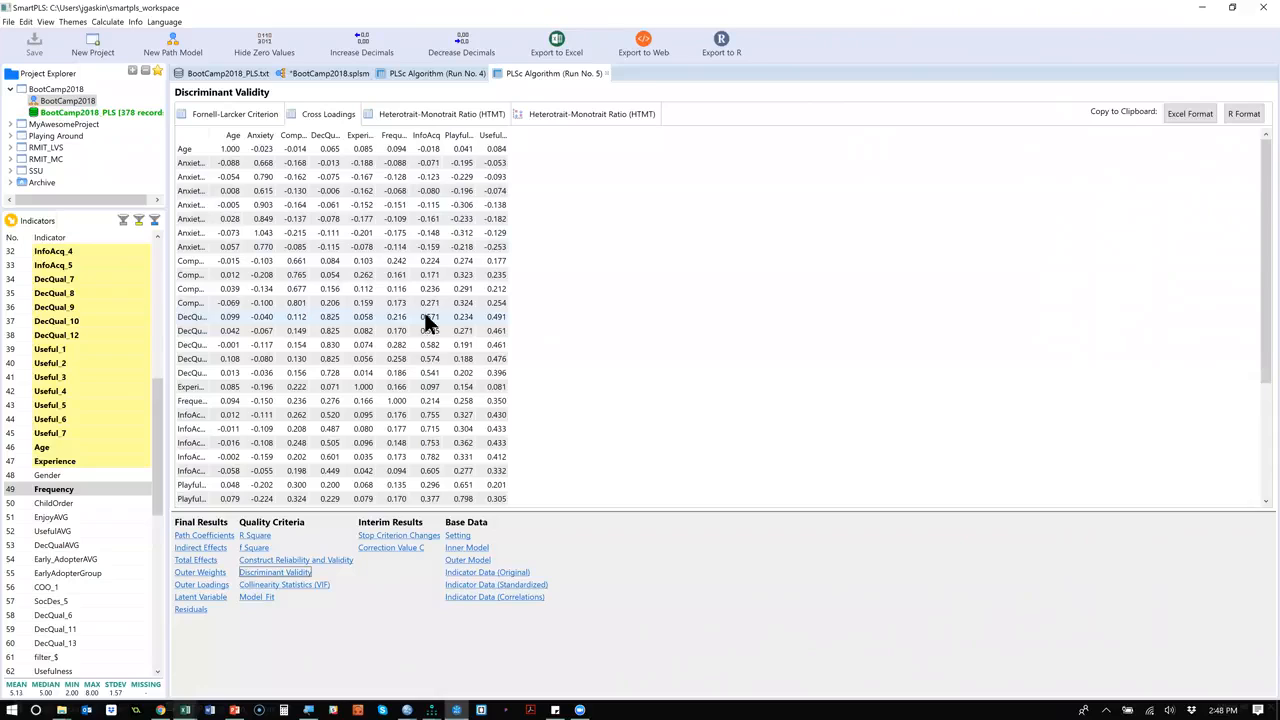
left_click(1190, 114)
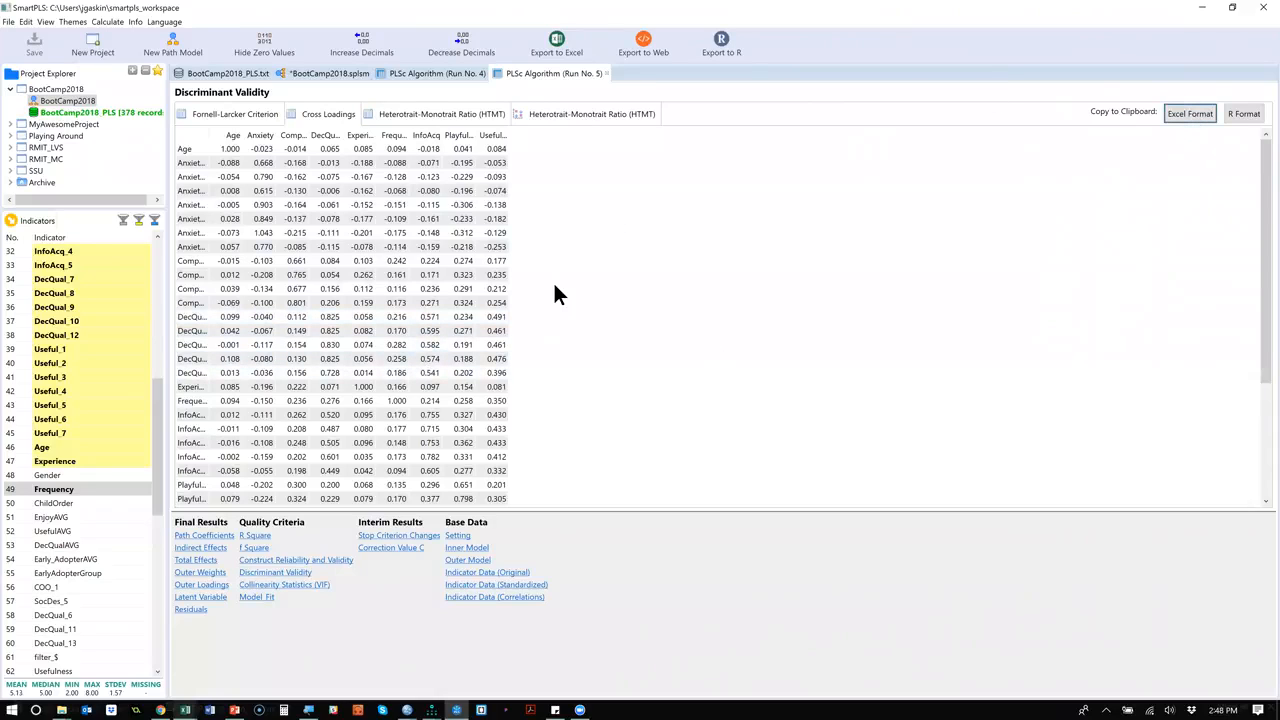
key("alt+Tab")
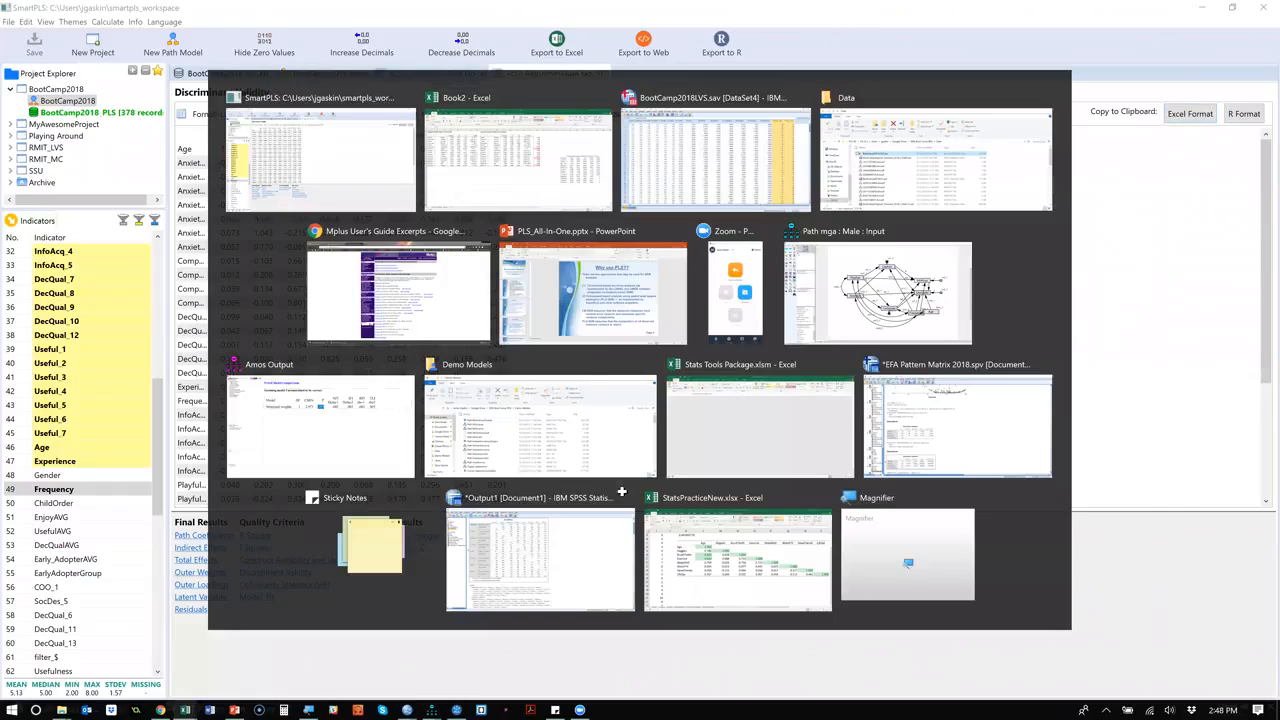
key("ctrl+v")
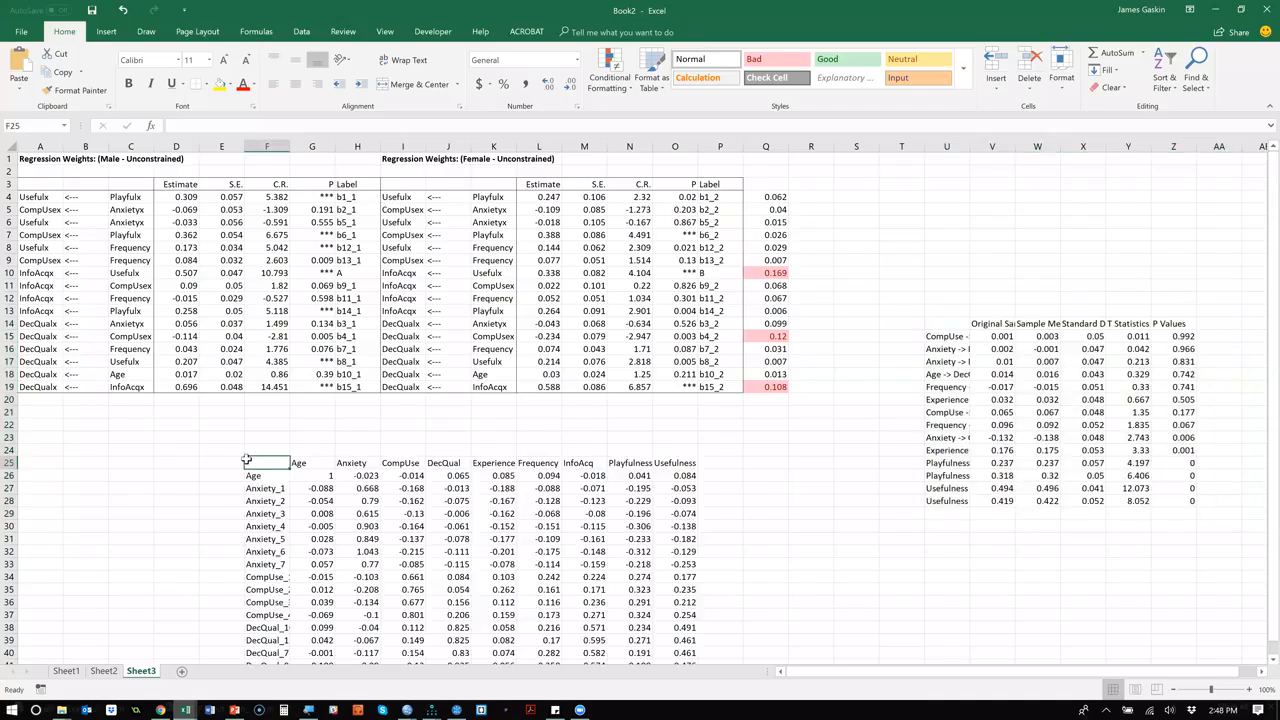
Select the InfoAcq column of the pasted cross loadings, cells M25 to M63.
scroll(600, 300, "down", 6)
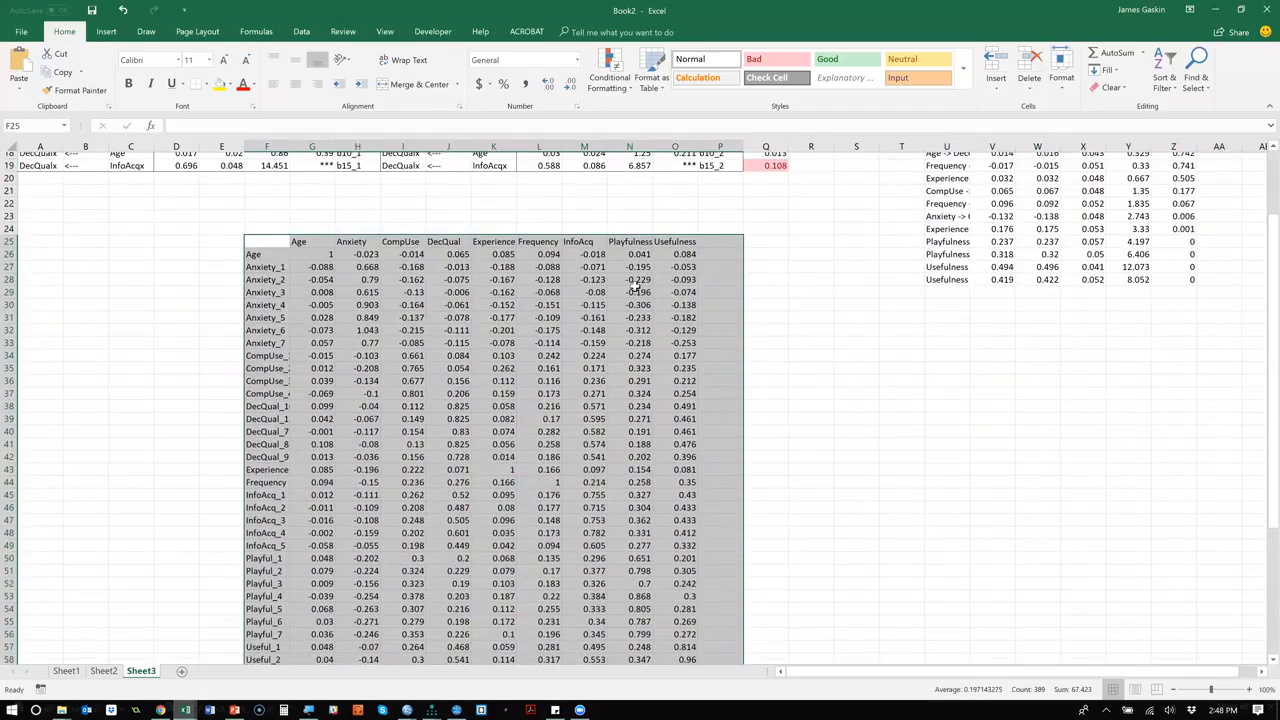
left_click(595, 239)
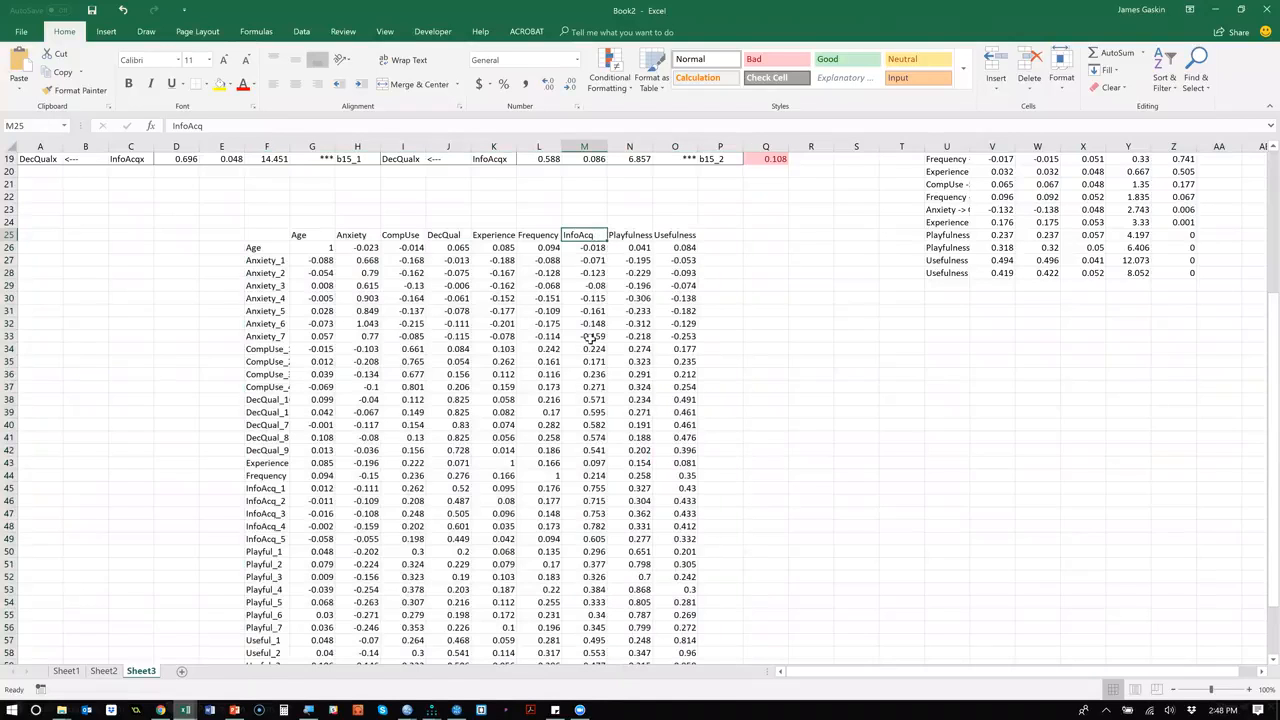
scroll(590, 340, "down", 4)
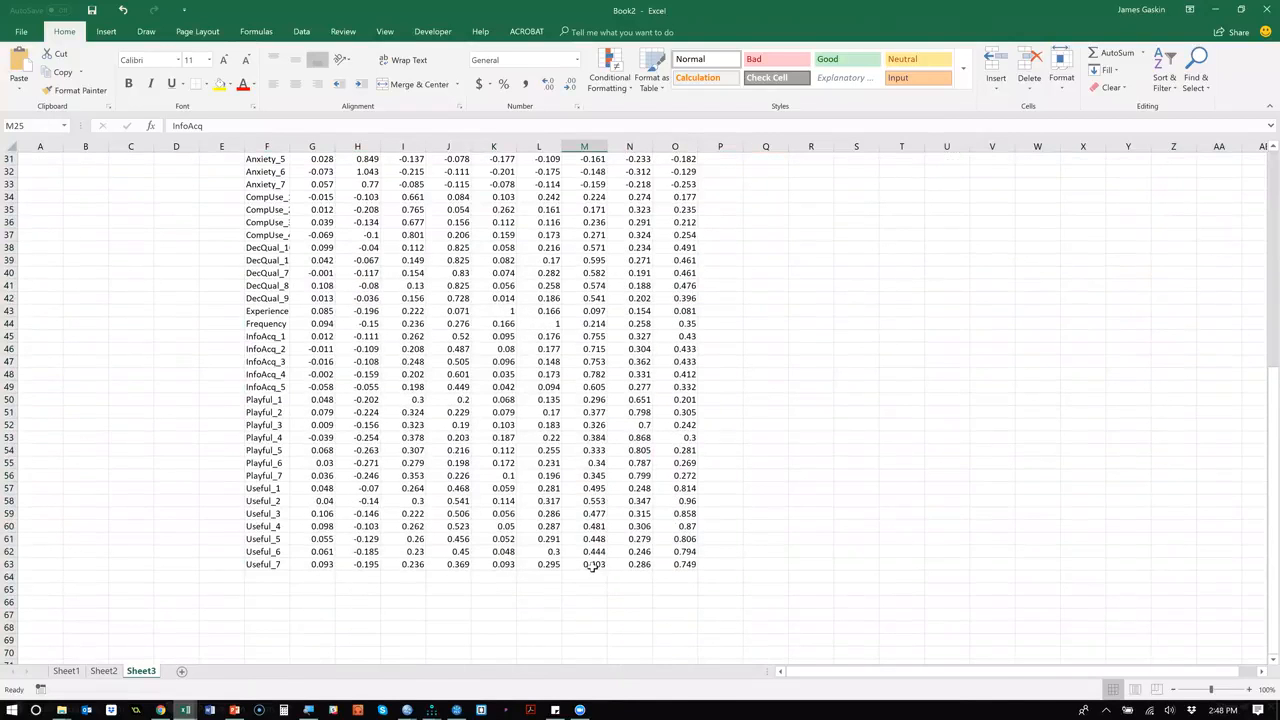
left_click(592, 566, "shift")
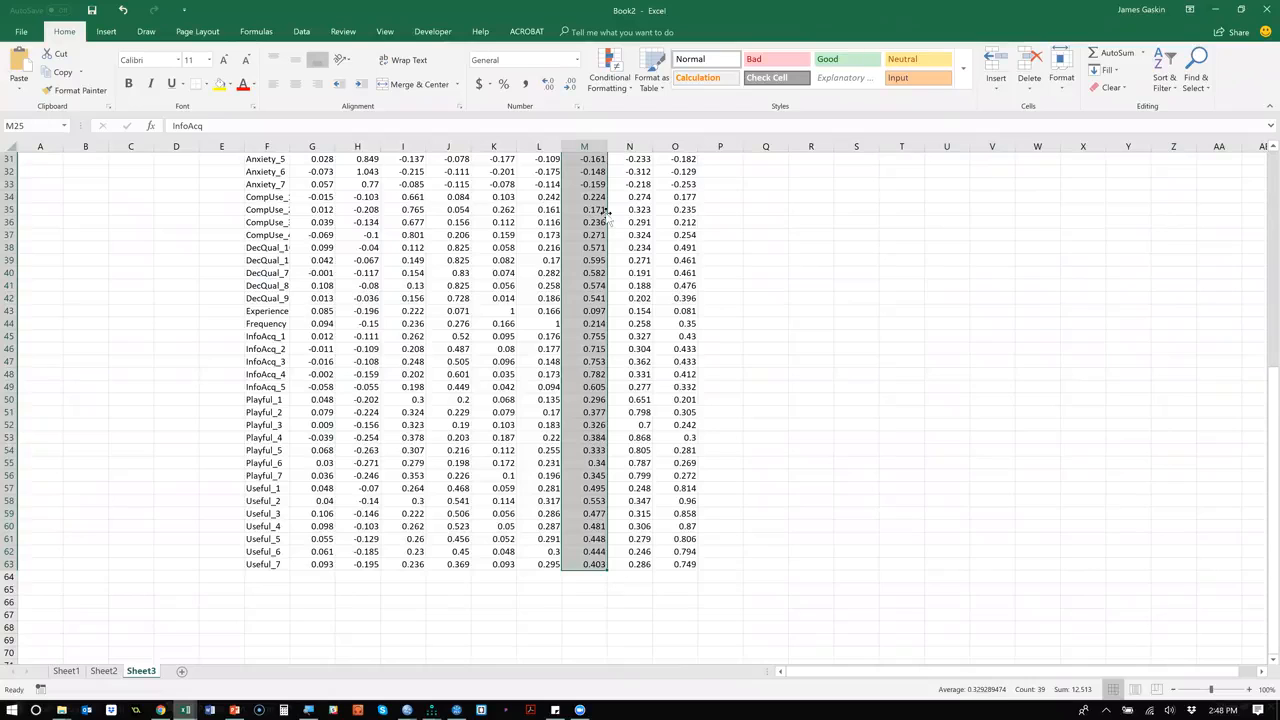
scroll(597, 210, "up", 4)
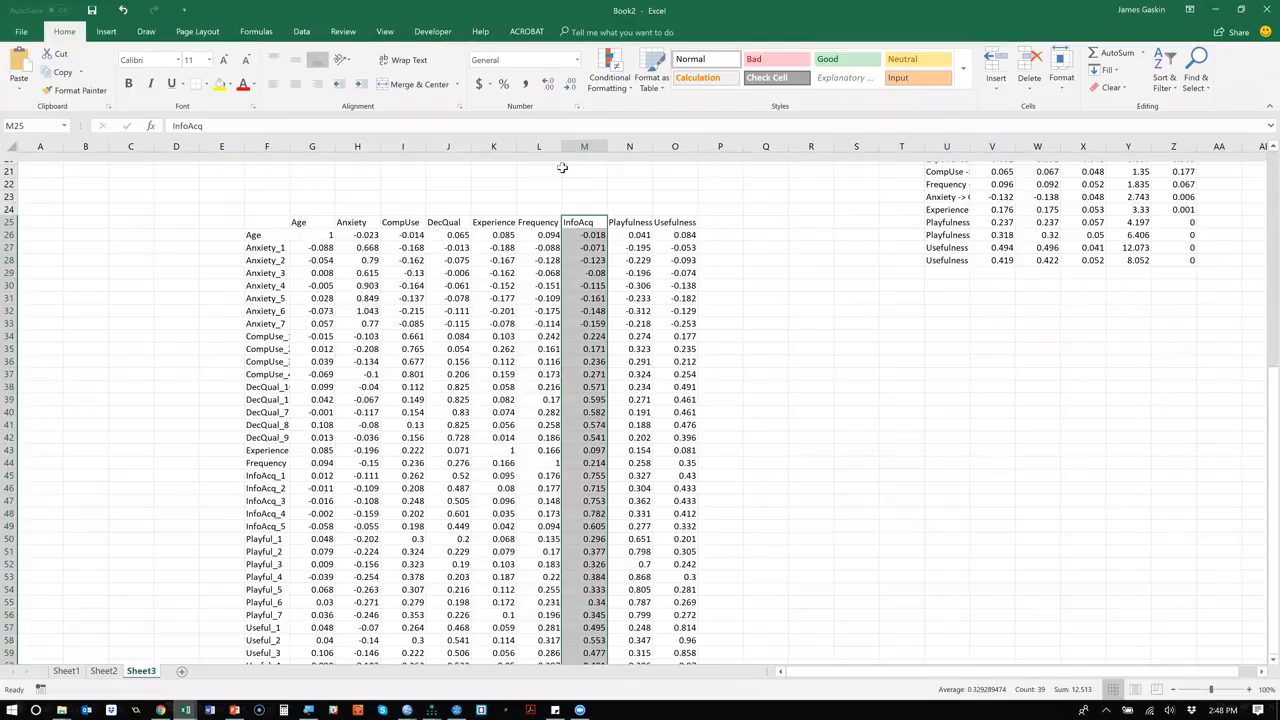
right_click(585, 288)
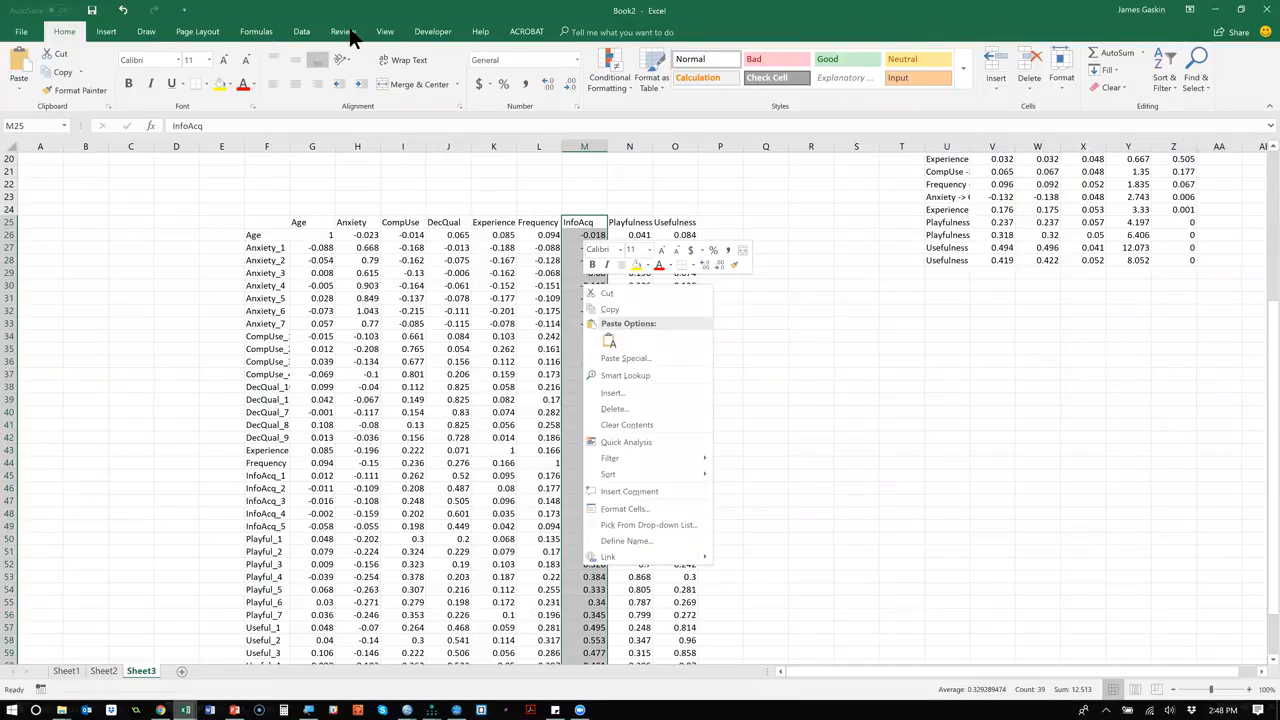
left_click(194, 33)
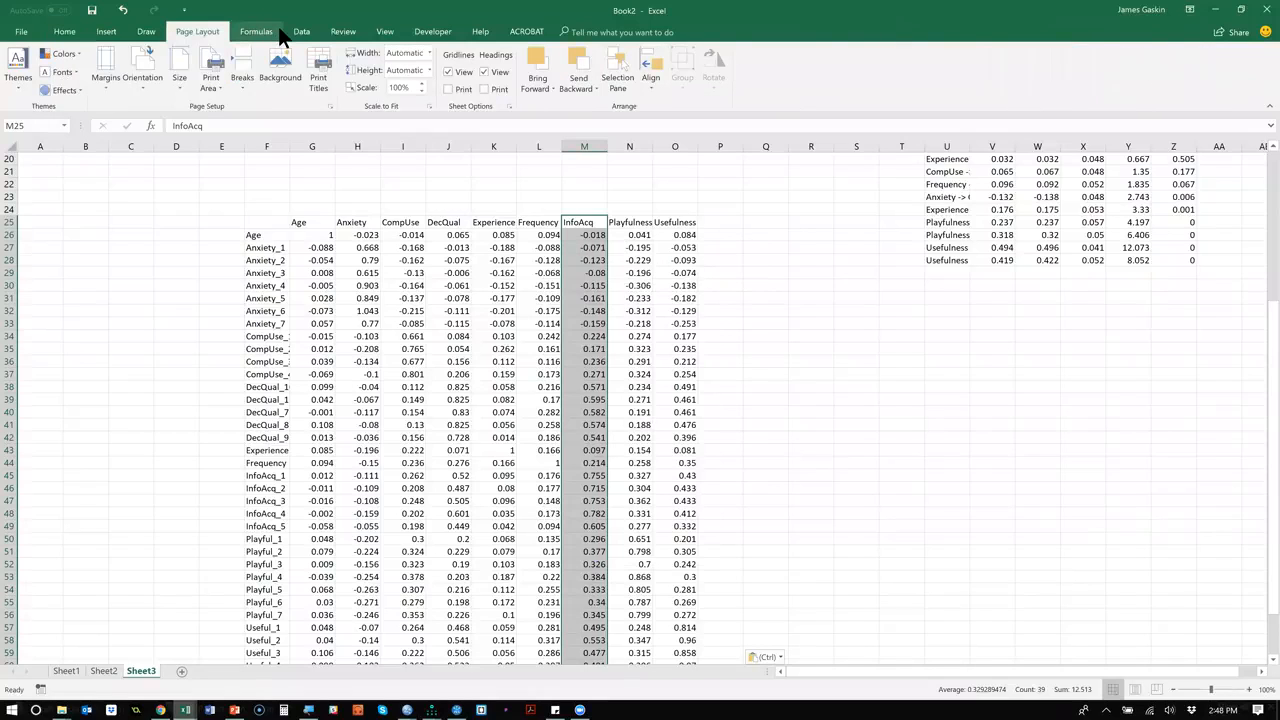
left_click(388, 33)
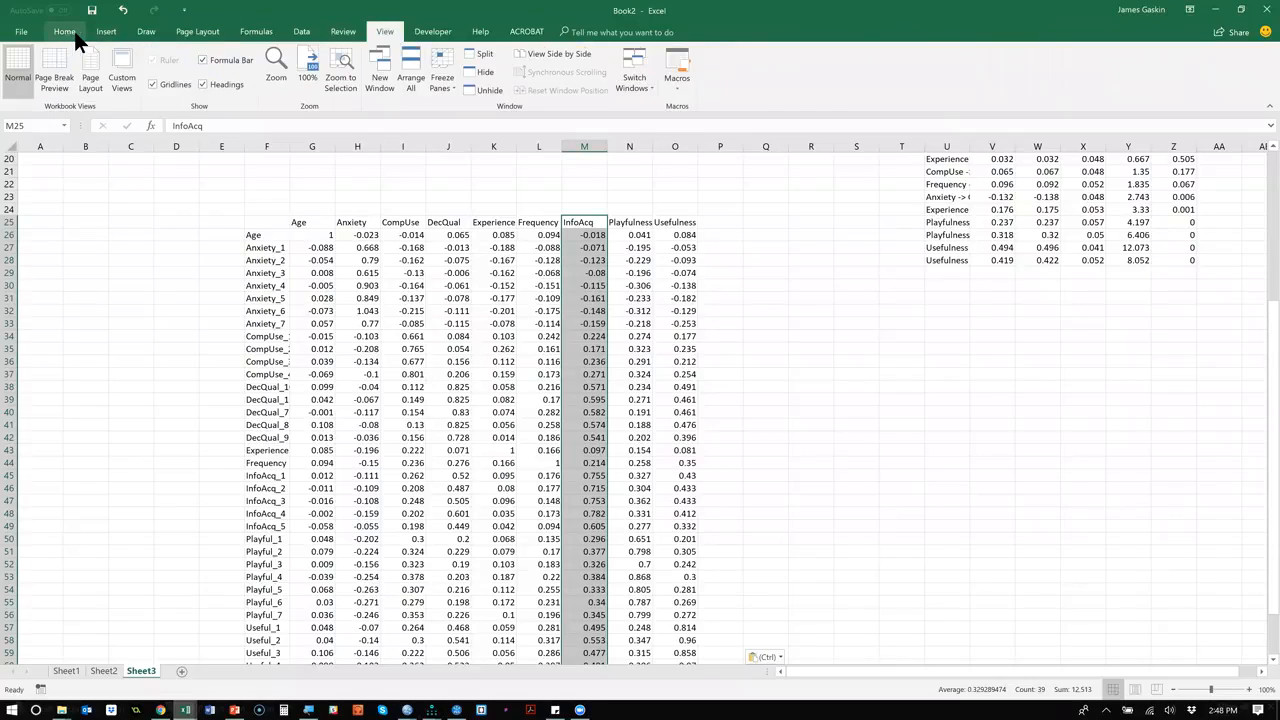
left_click(104, 33)
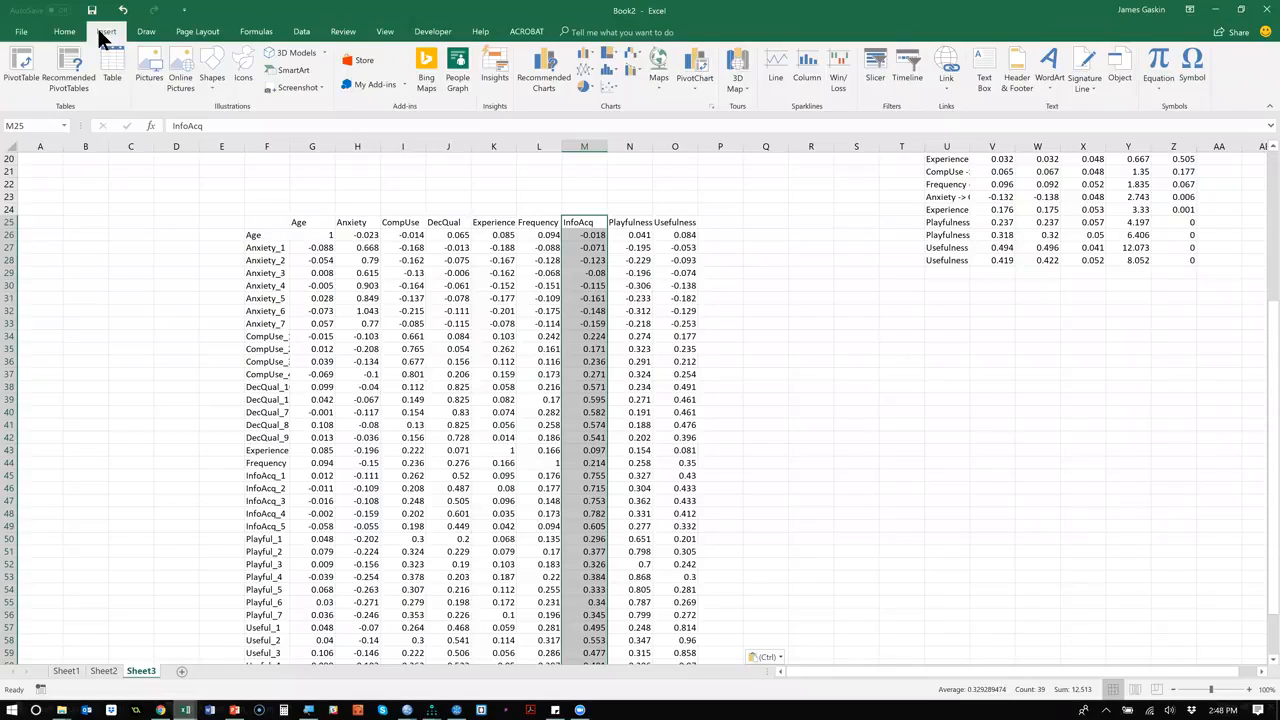
left_click(66, 33)
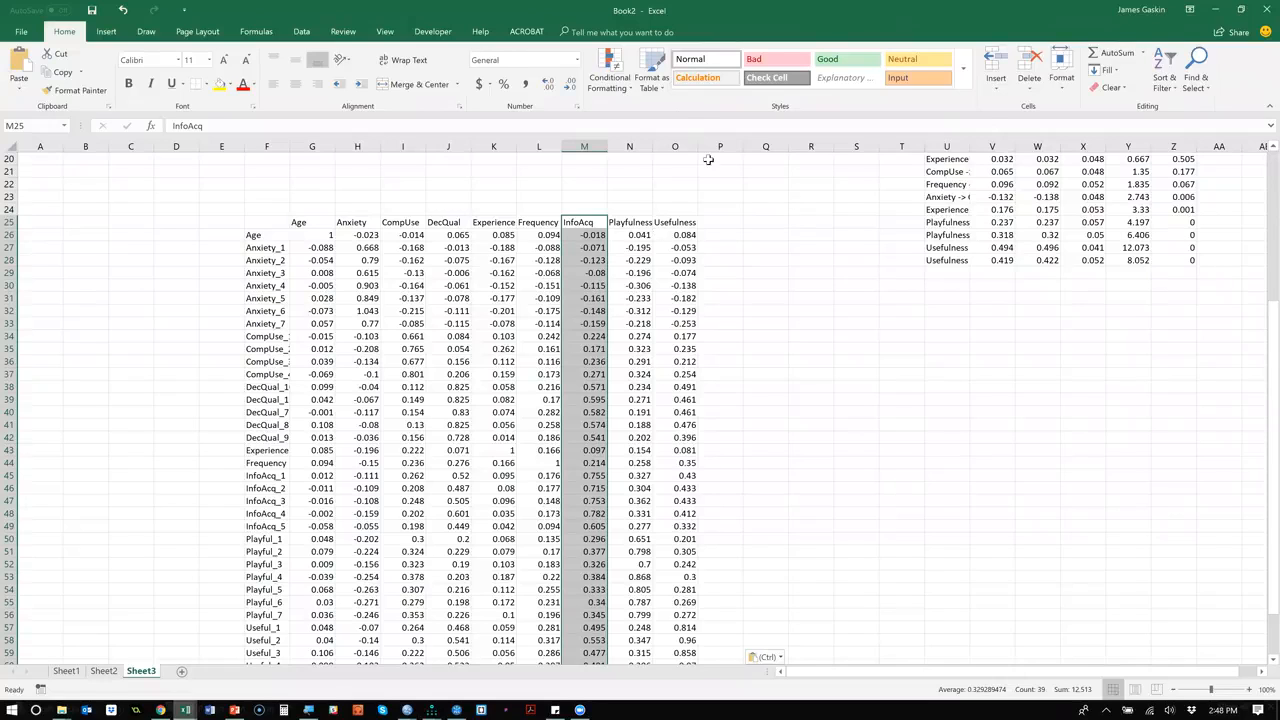
left_click(663, 90)
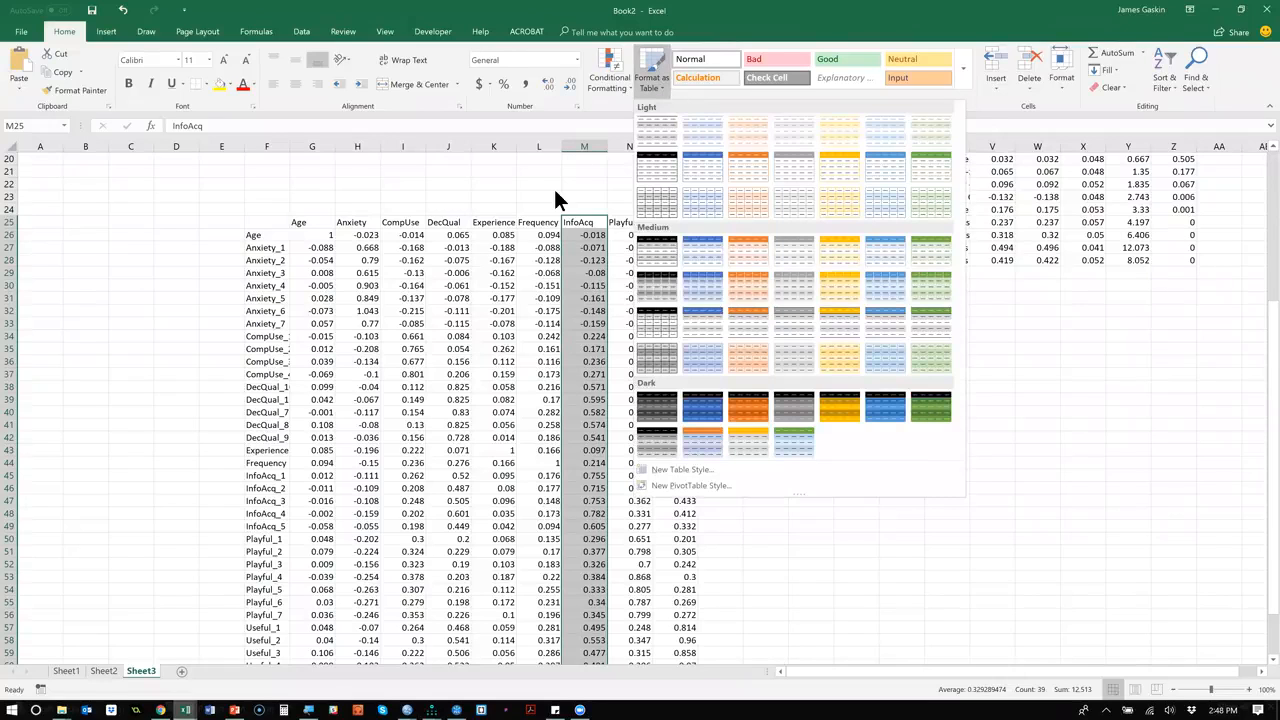
left_click(554, 199)
Select the DecQual items' cross loadings on InfoAcq, cells M38 to M42.
scroll(616, 325, "down", 2)
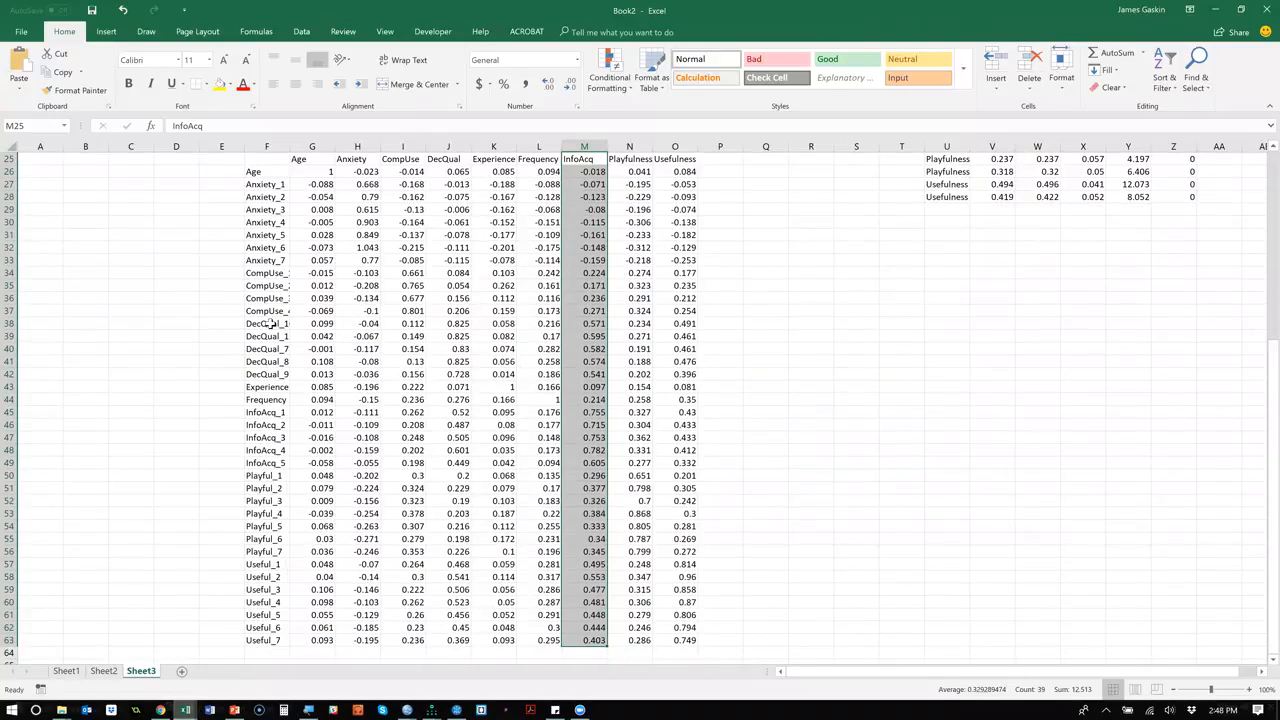
left_click(595, 323)
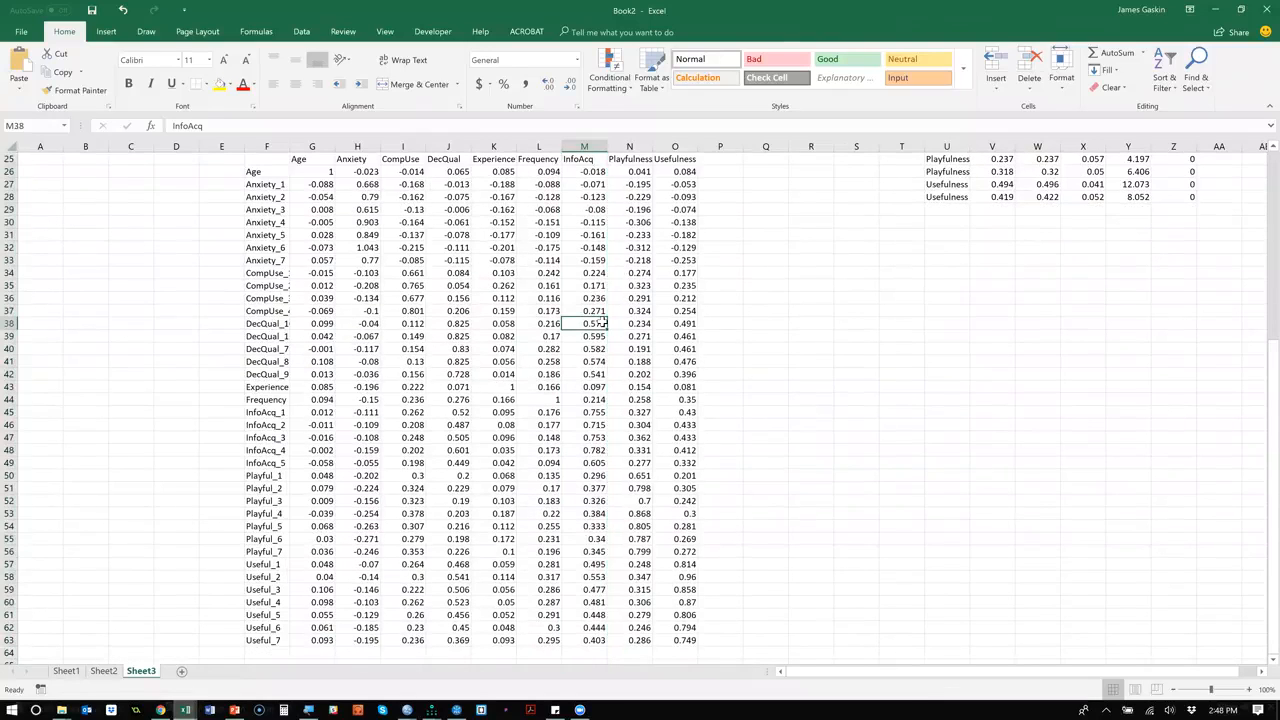
left_click_drag(590, 368, 593, 373)
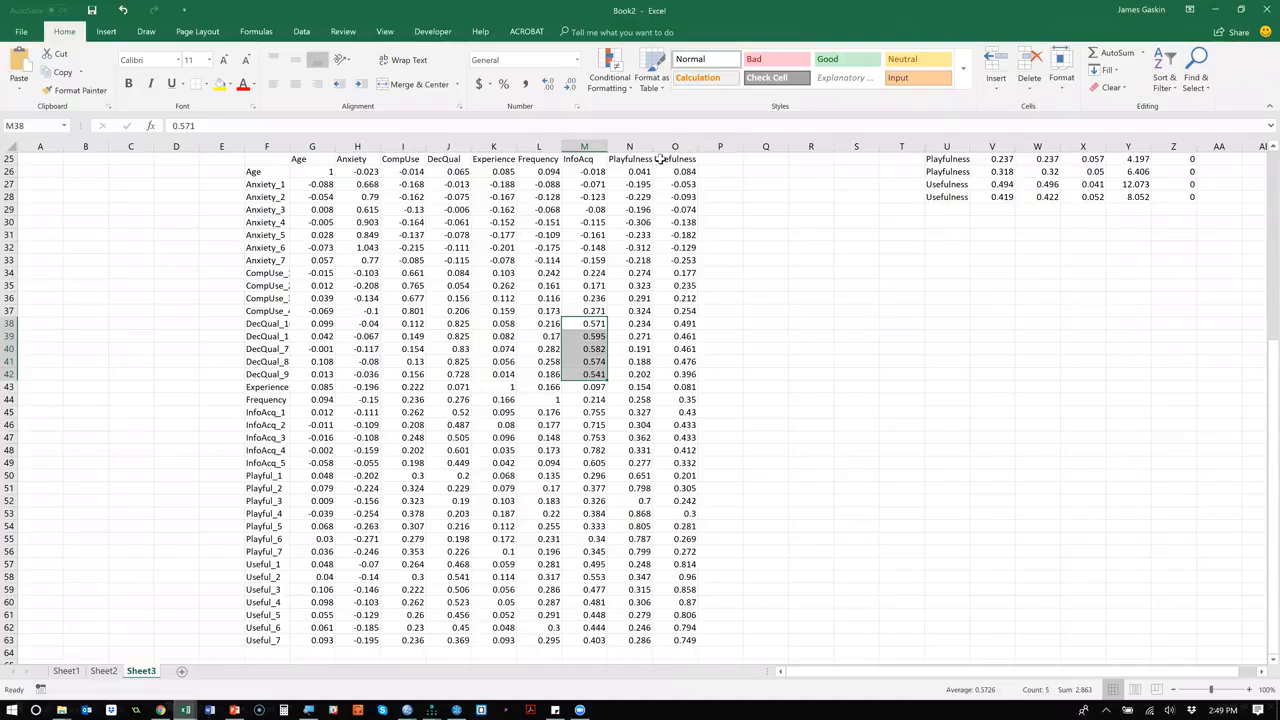
Examine the InfoAcq items' cross loadings on DecQual in cells J45 to J49 and trace the highest one back to its item label.
left_click(437, 146)
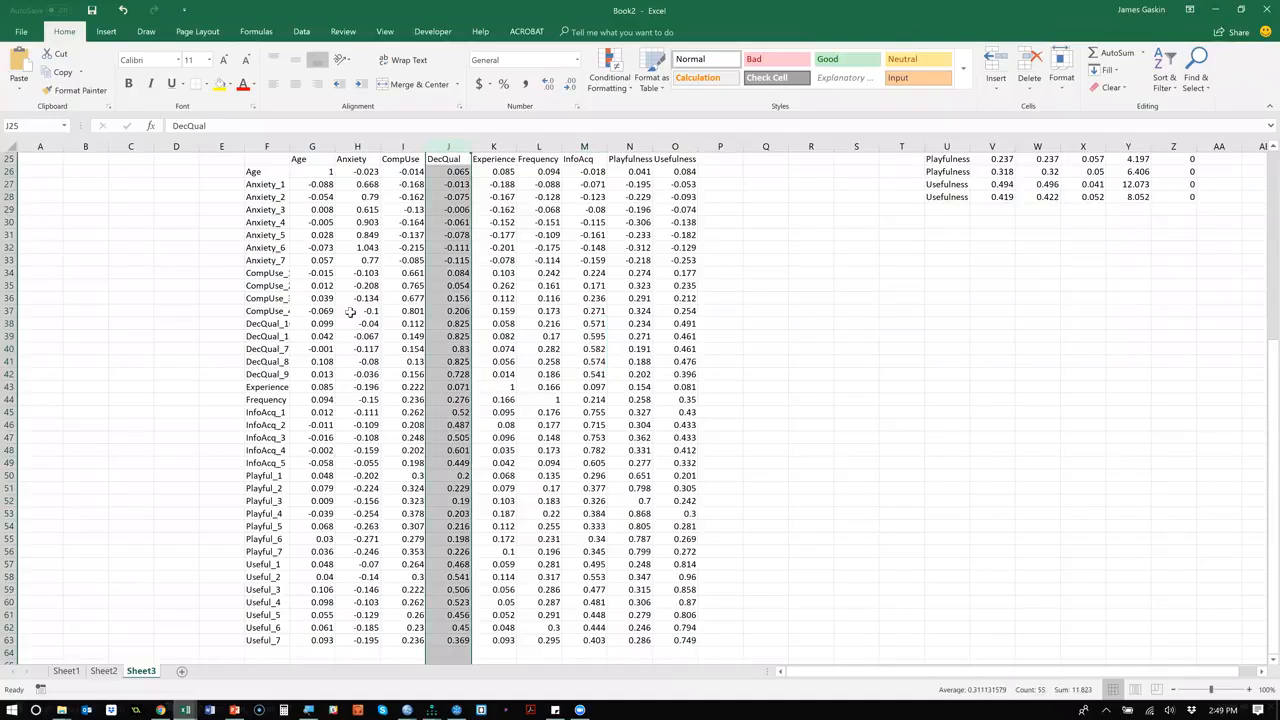
left_click(449, 411)
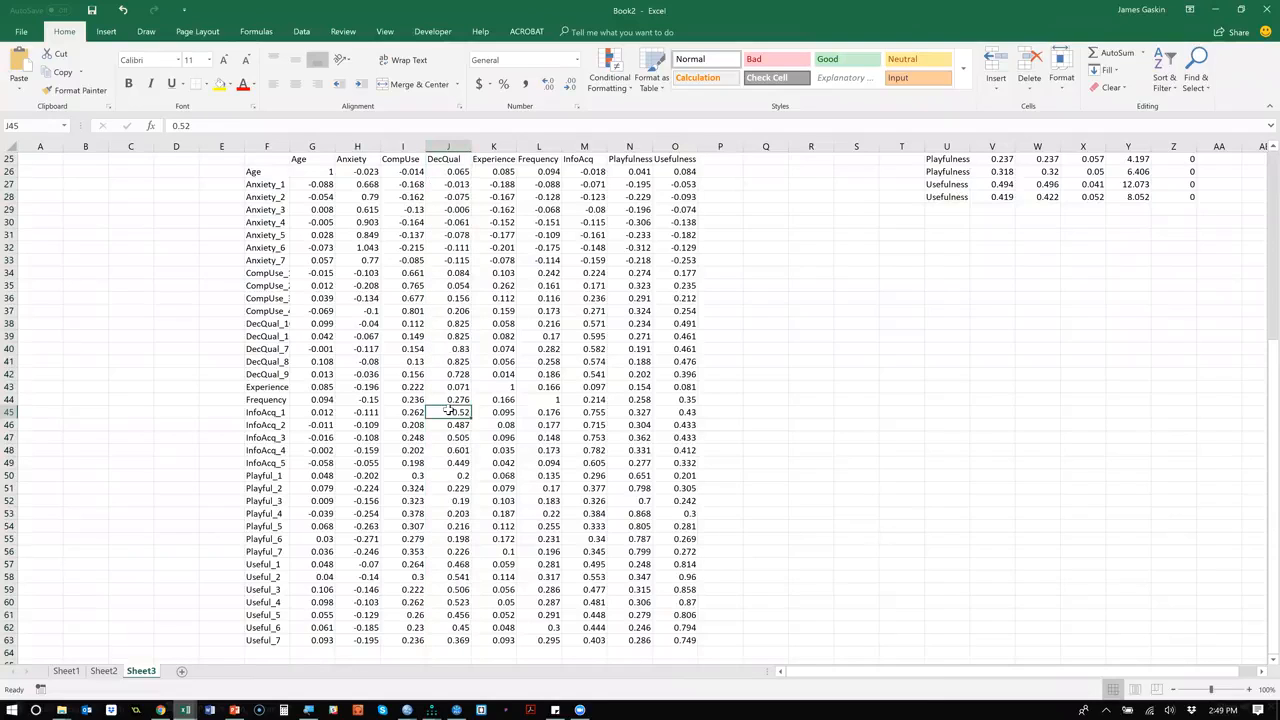
left_click(456, 465, "shift")
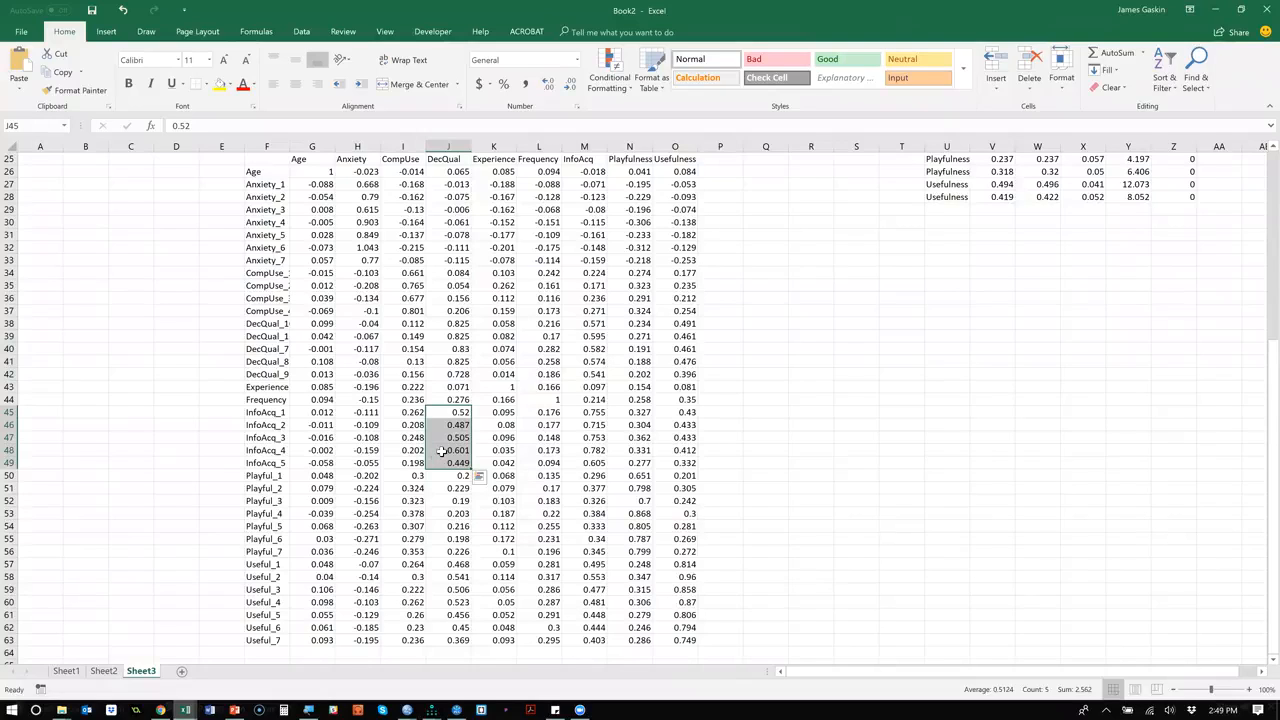
left_click(441, 451)
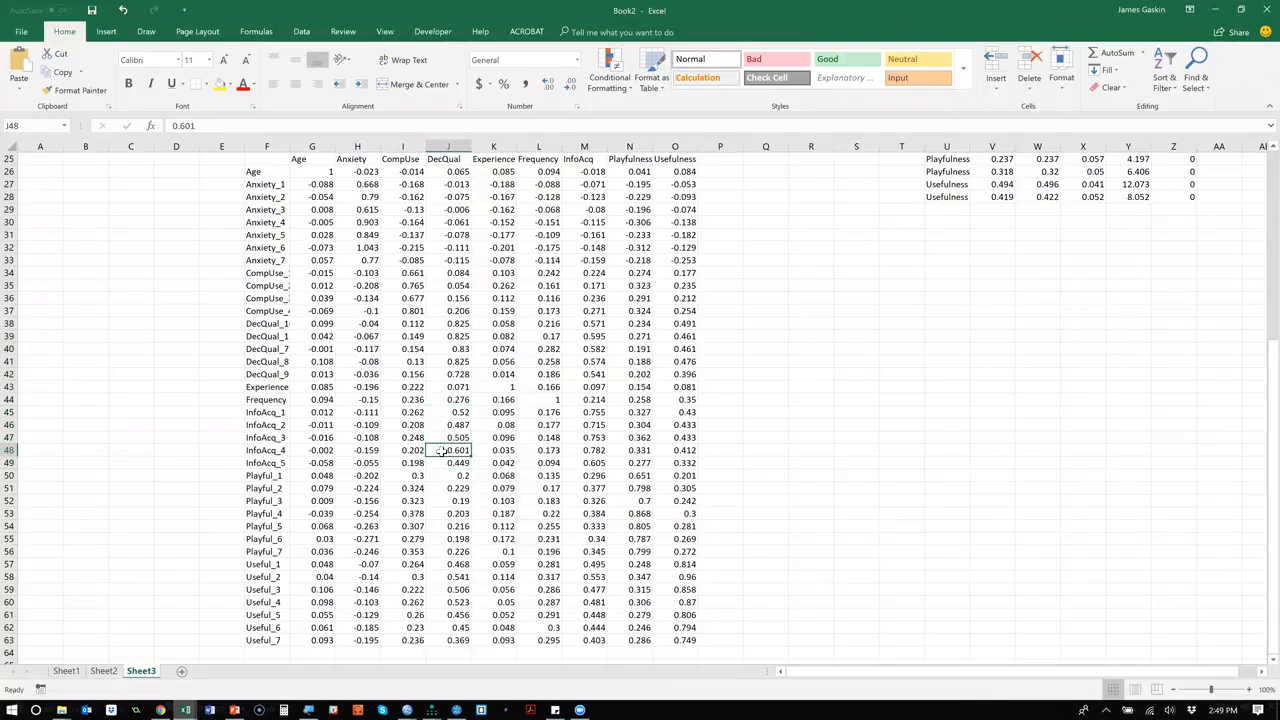
key("ctrl+Left")
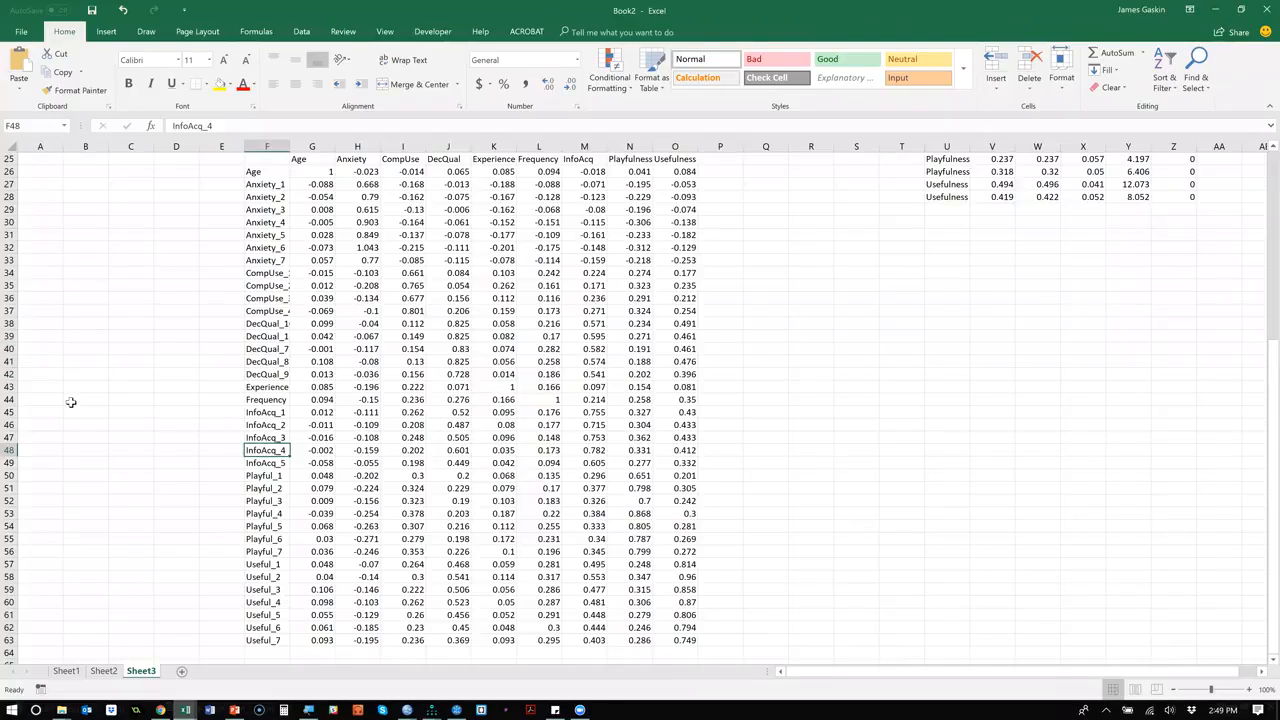
Switch to SmartPLS and show the BootCamp2018 path model to check the InfoAcq indicators' loadings.
key("alt+Tab")
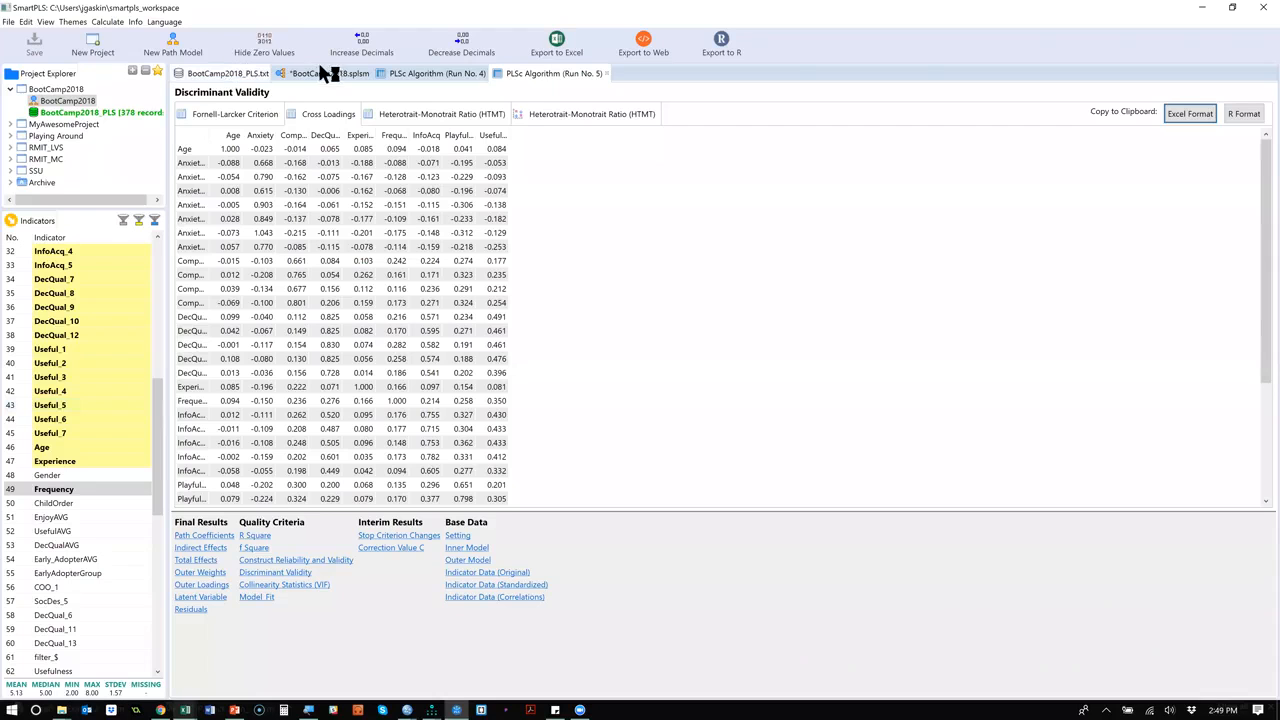
left_click(328, 76)
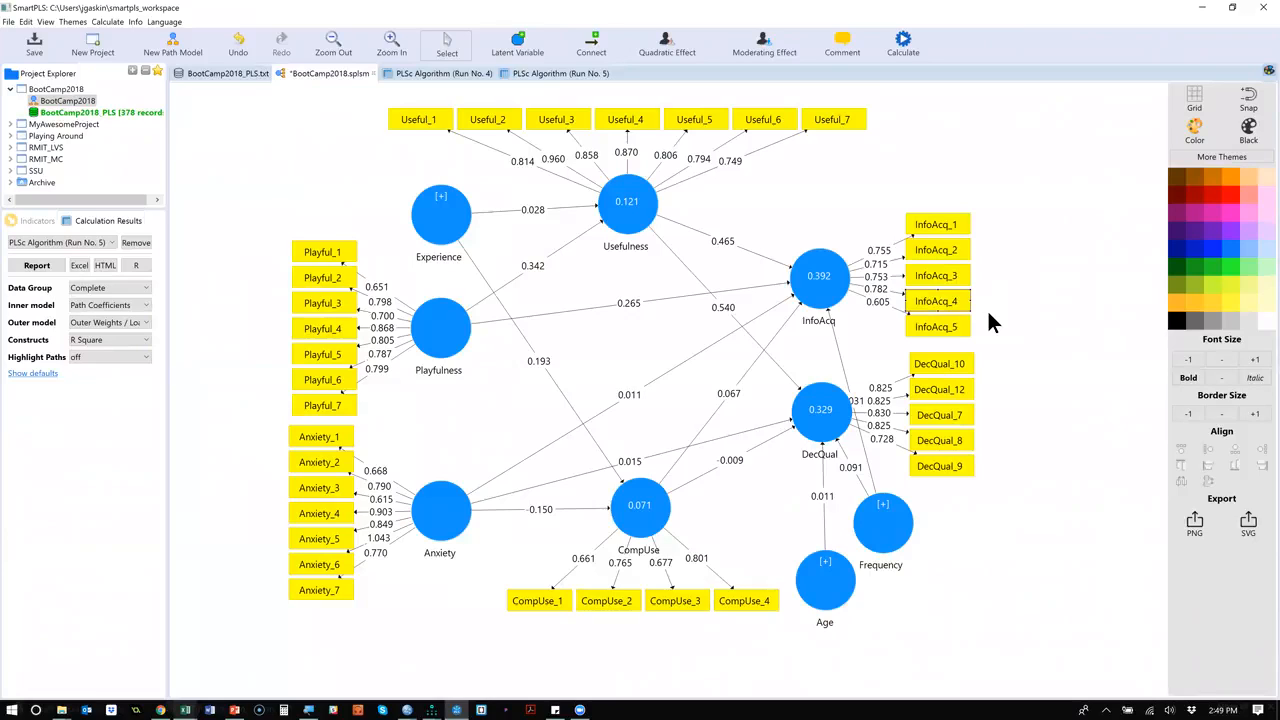
Show the construct reliability and validity of PLSc run 5, widening the Cronbach's Alpha, Composite Reliability and AVE columns to reveal their full headings.
left_click(549, 74)
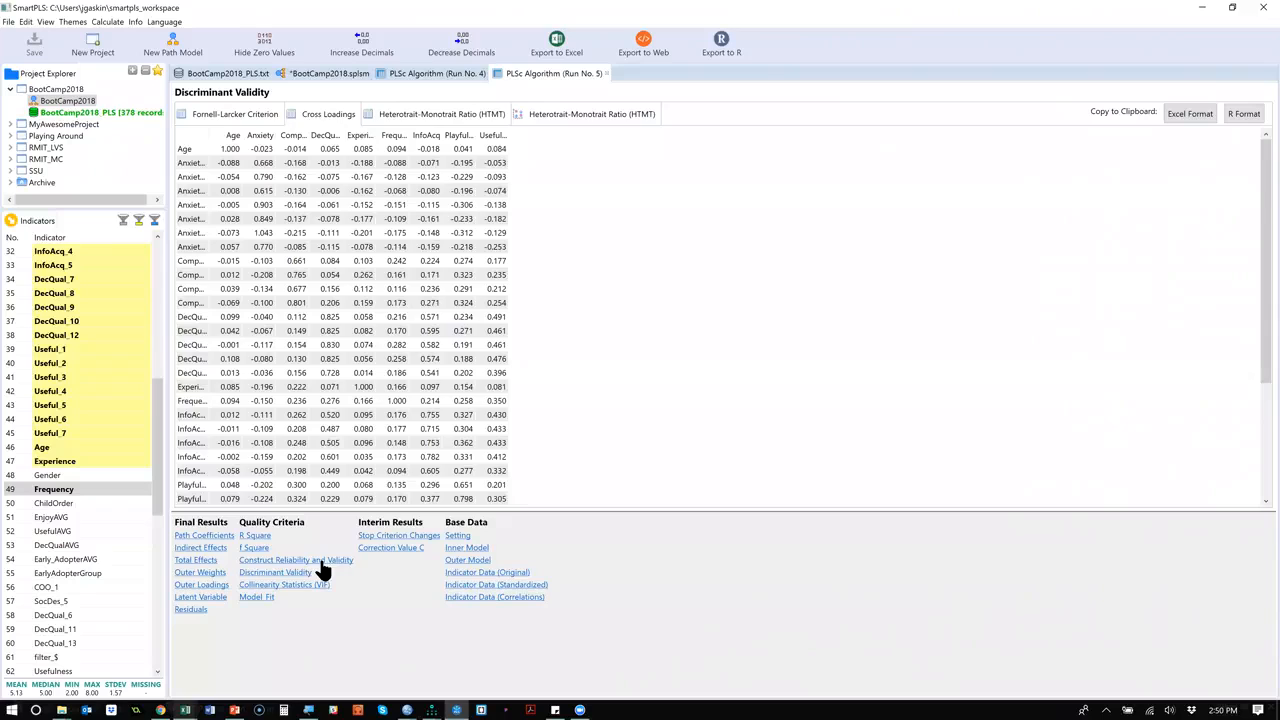
left_click(322, 560)
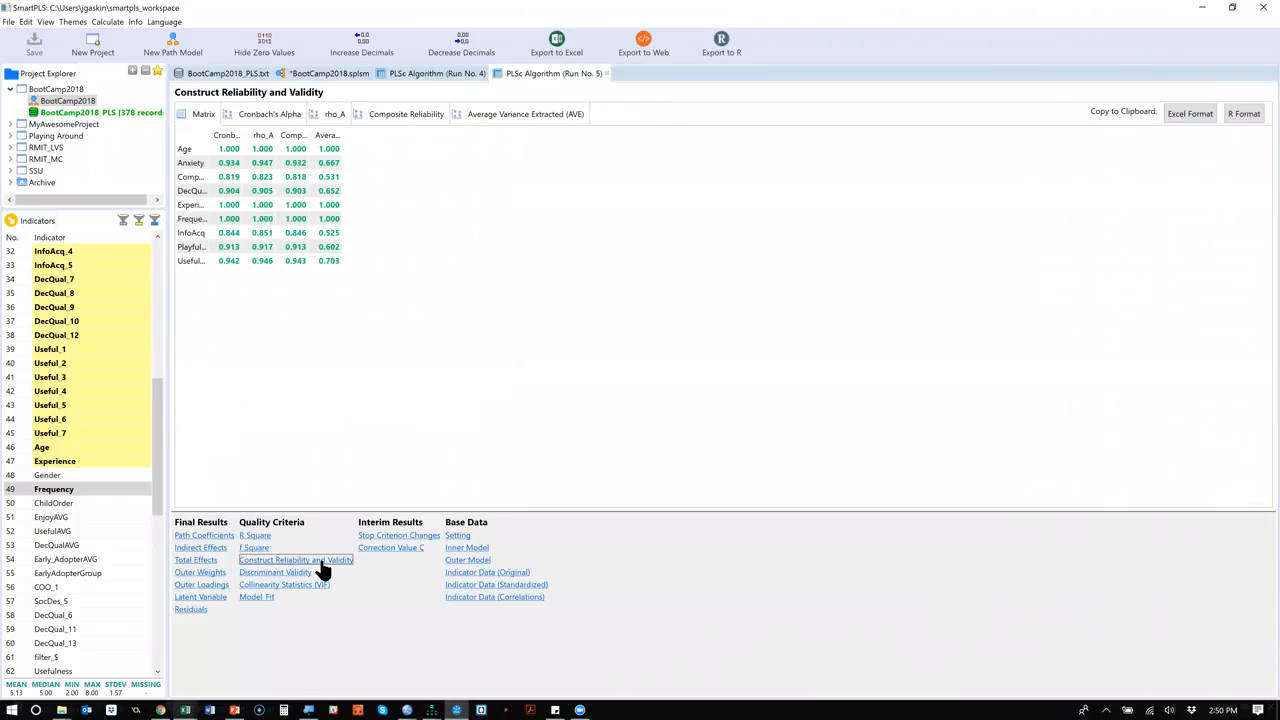
double_click(242, 134)
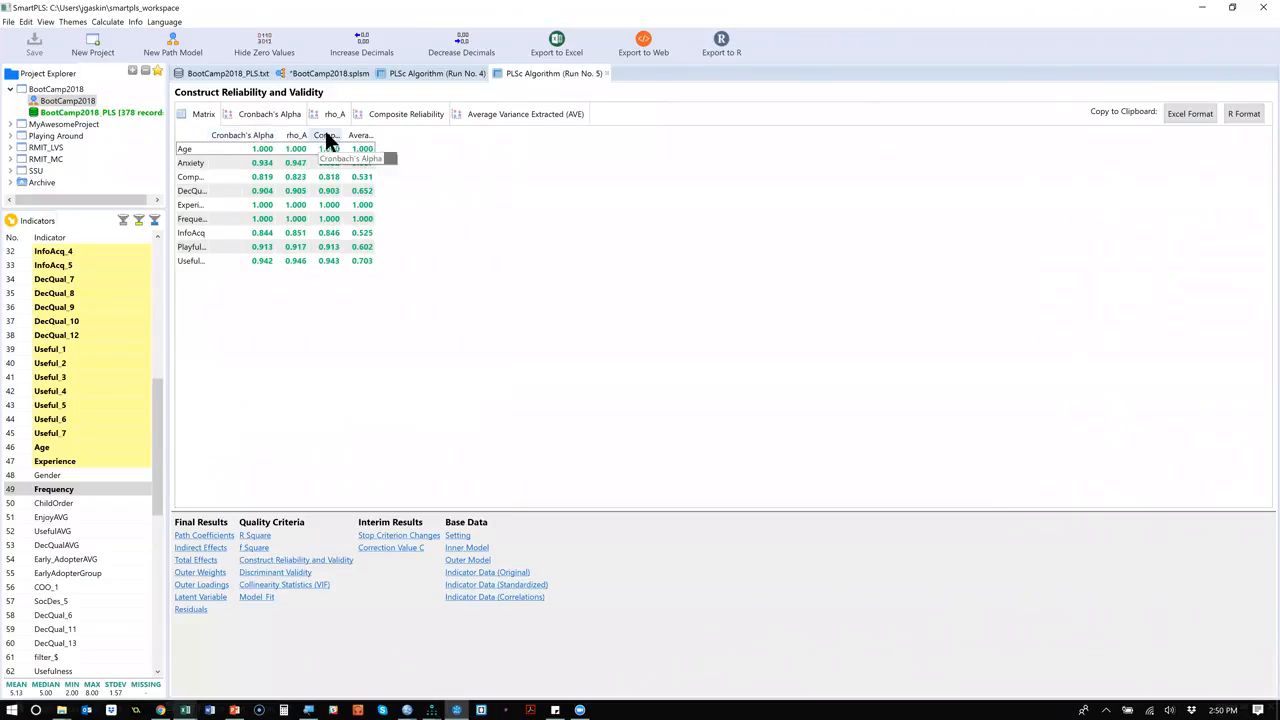
double_click(342, 132)
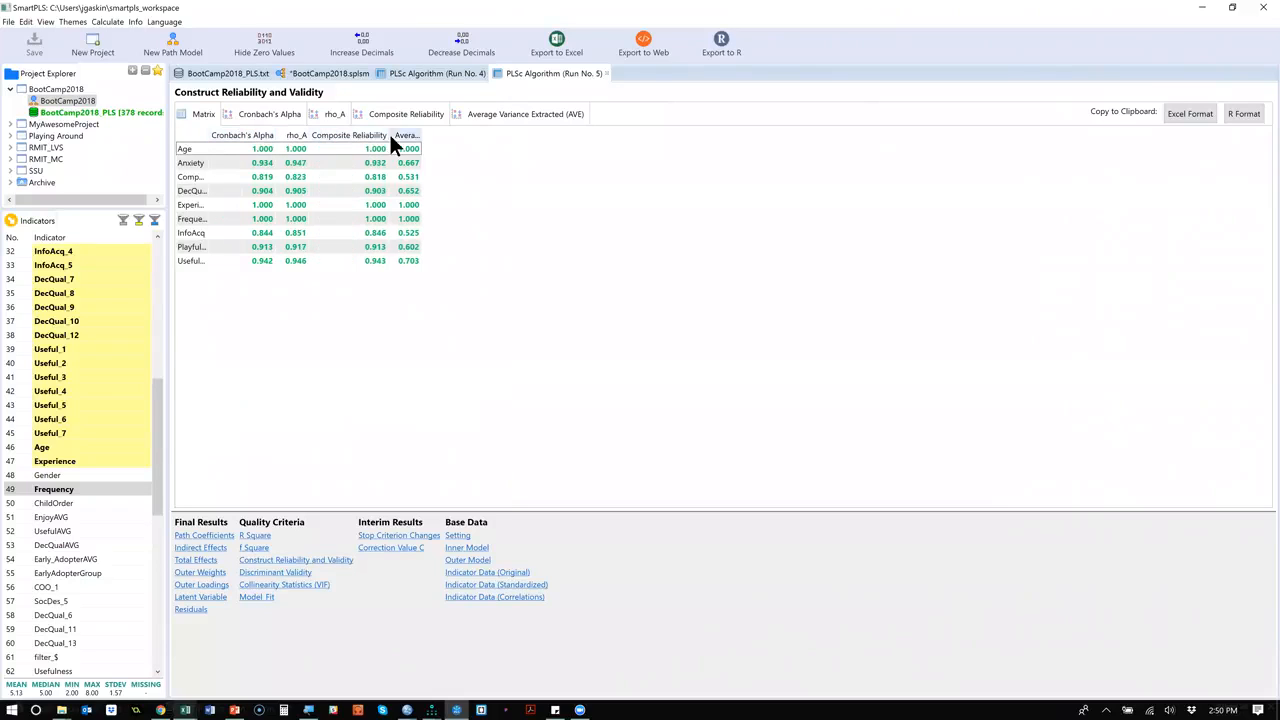
double_click(420, 134)
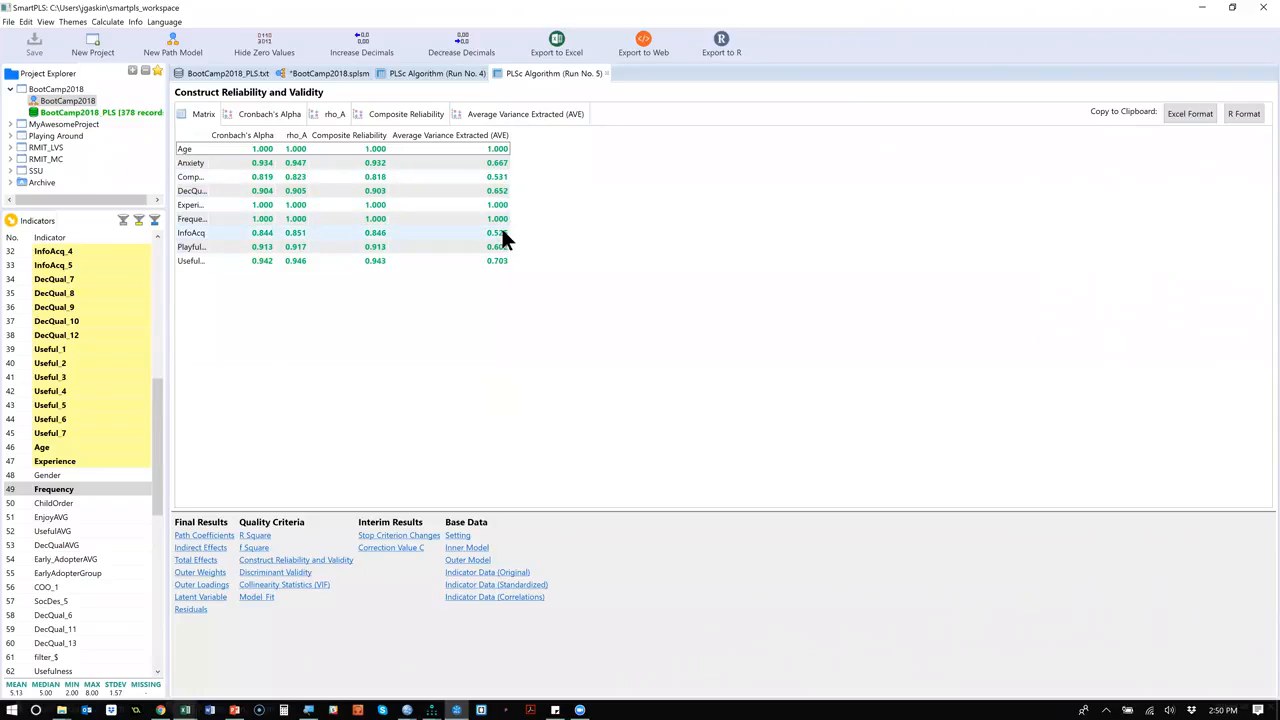
Show the model fit summary of the consistent PLS run.
left_click(322, 76)
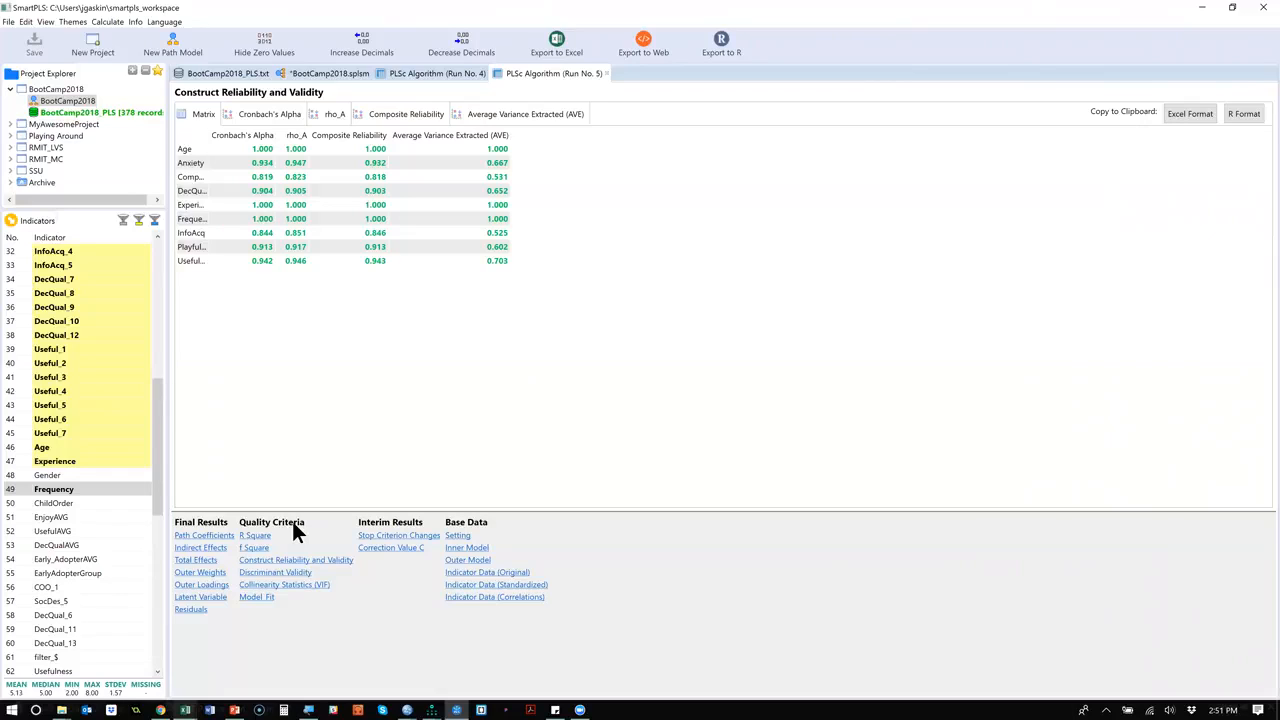
left_click(257, 598)
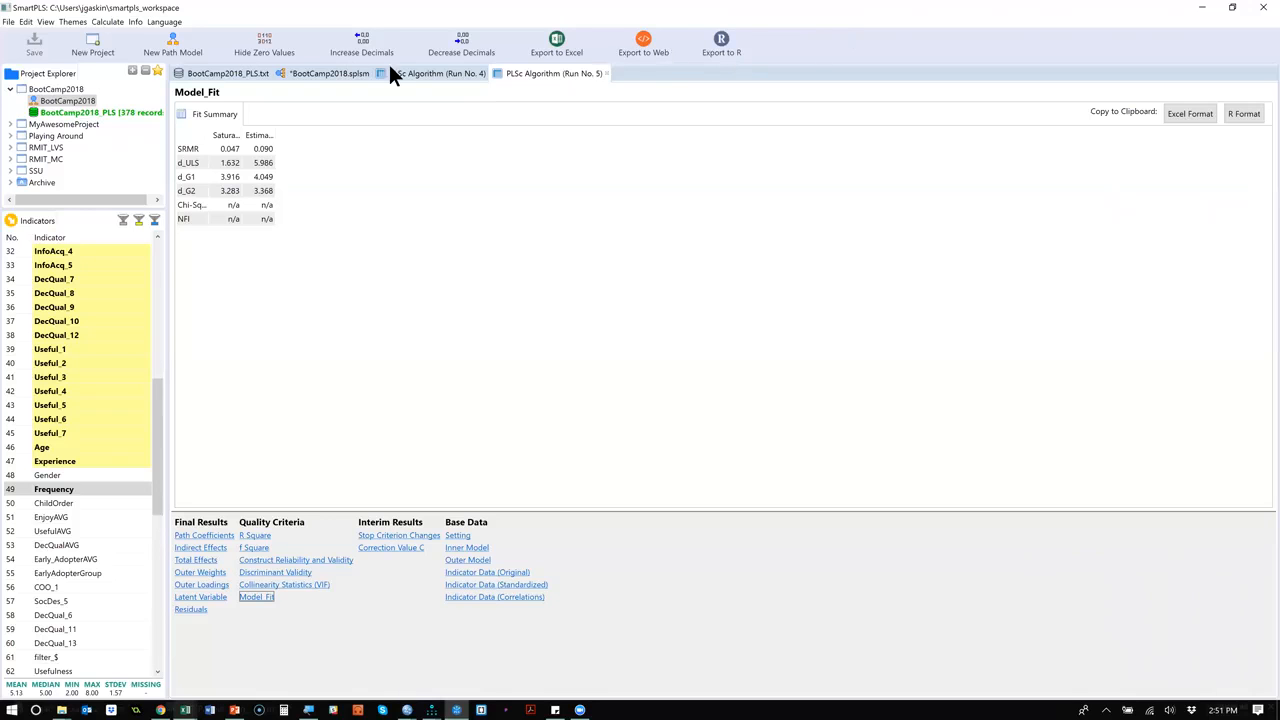
Return to the path model and run the regular PLS Algorithm with a full report.
left_click(343, 70)
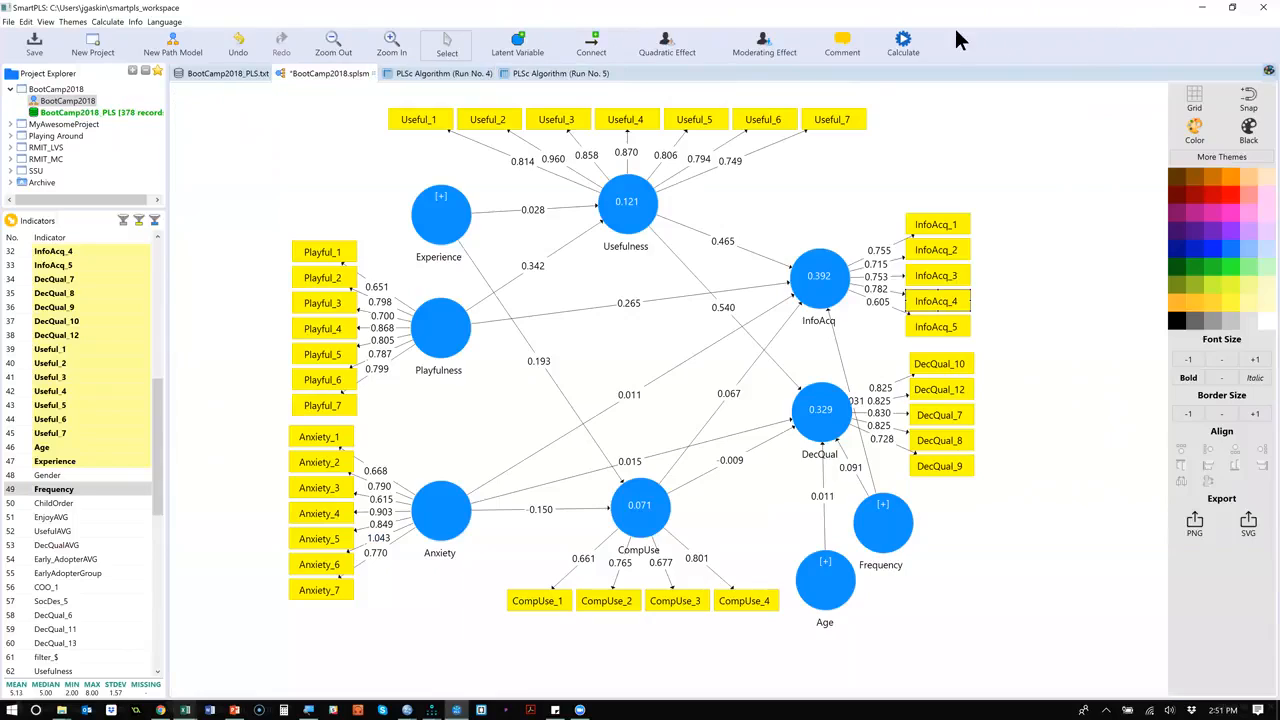
left_click(903, 40)
left_click(924, 48)
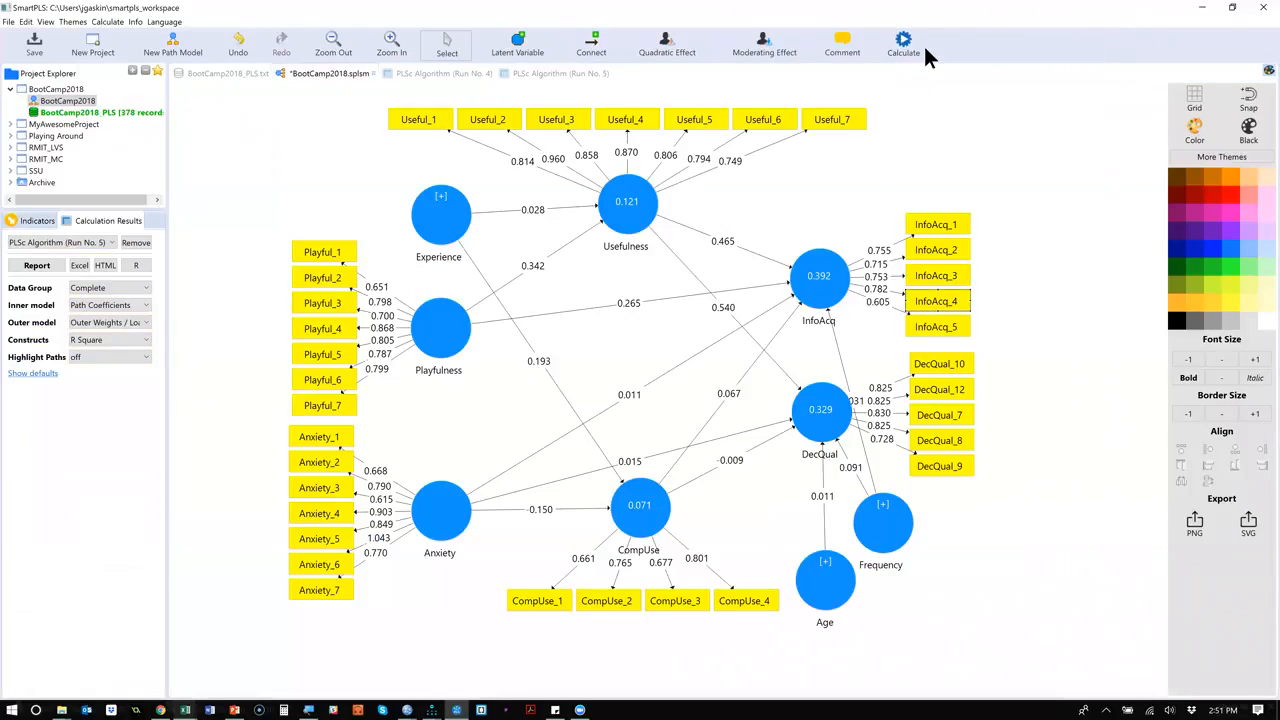
left_click(1017, 479)
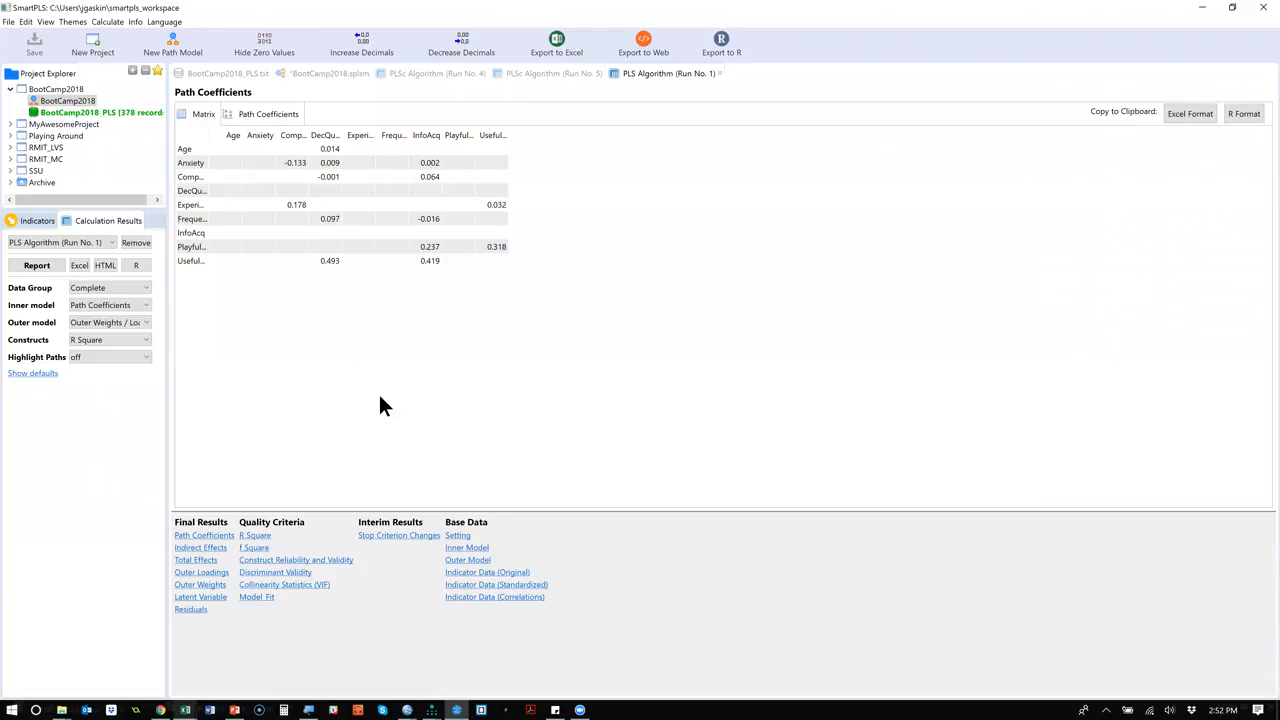
Examine the PLS run's model fit, including rms Theta, and widen the Estimated Model column of the fit summary.
left_click(262, 597)
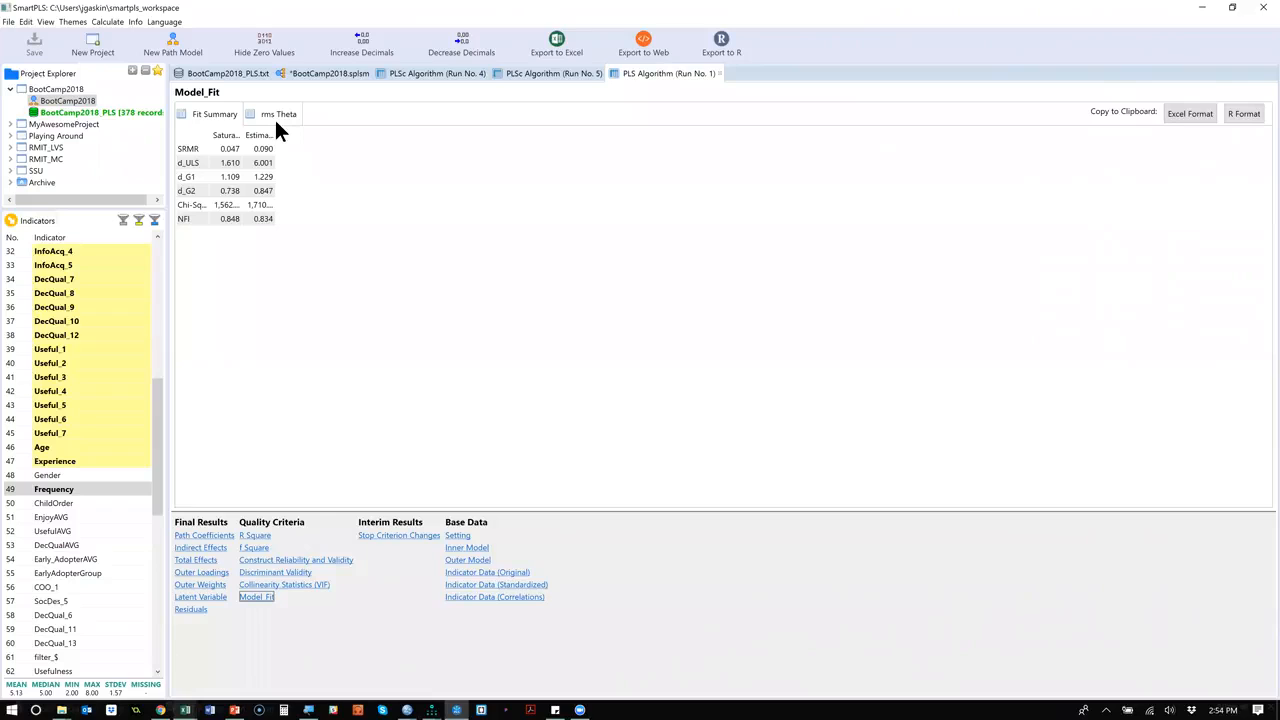
left_click(276, 123)
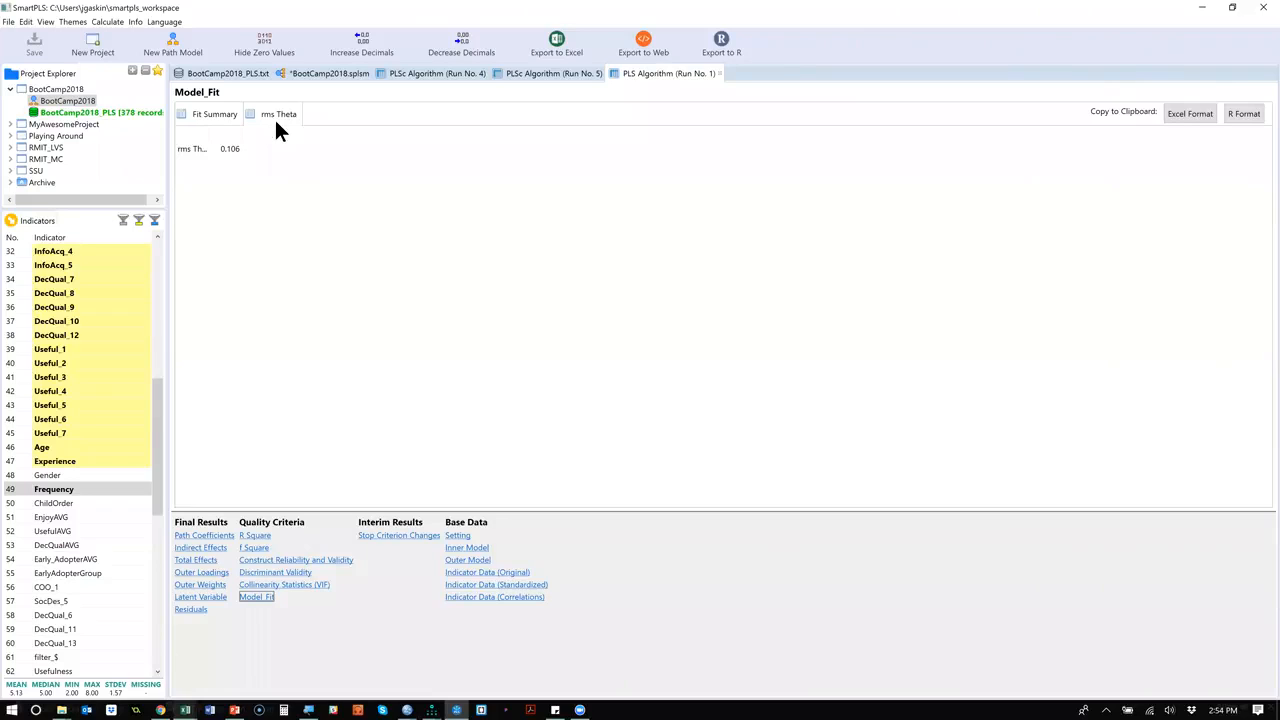
left_click(212, 124)
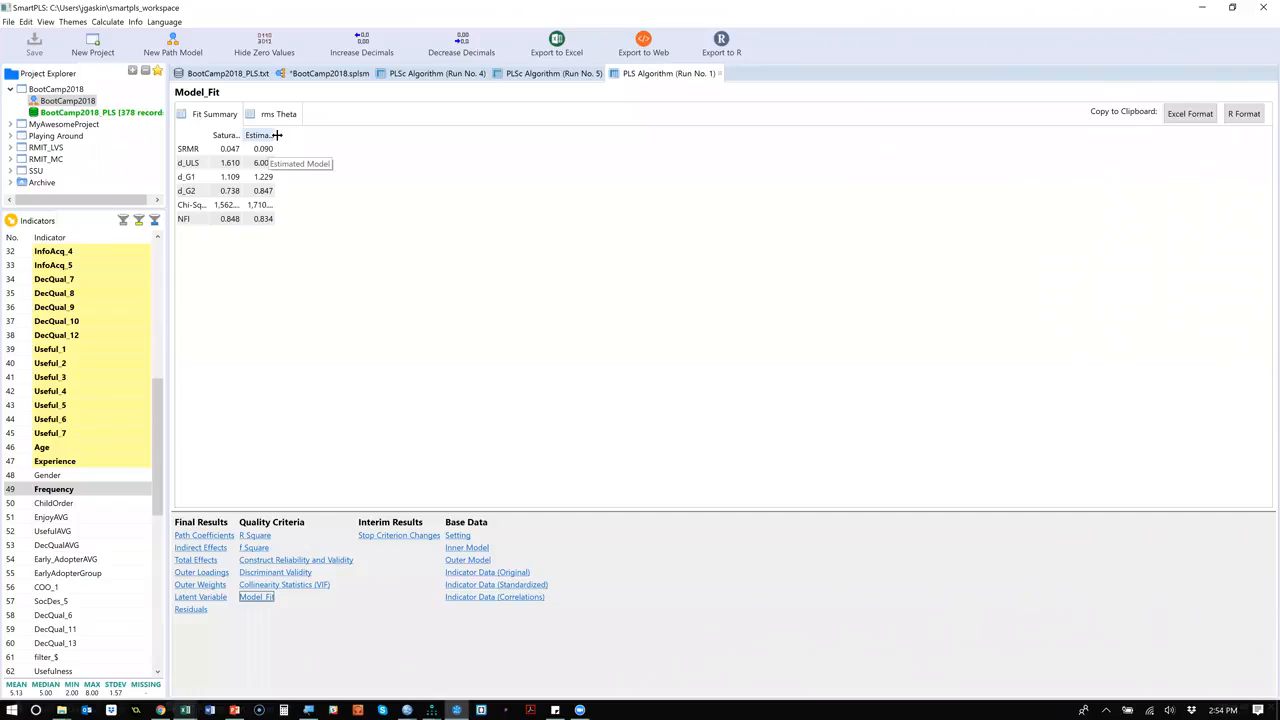
double_click(277, 135)
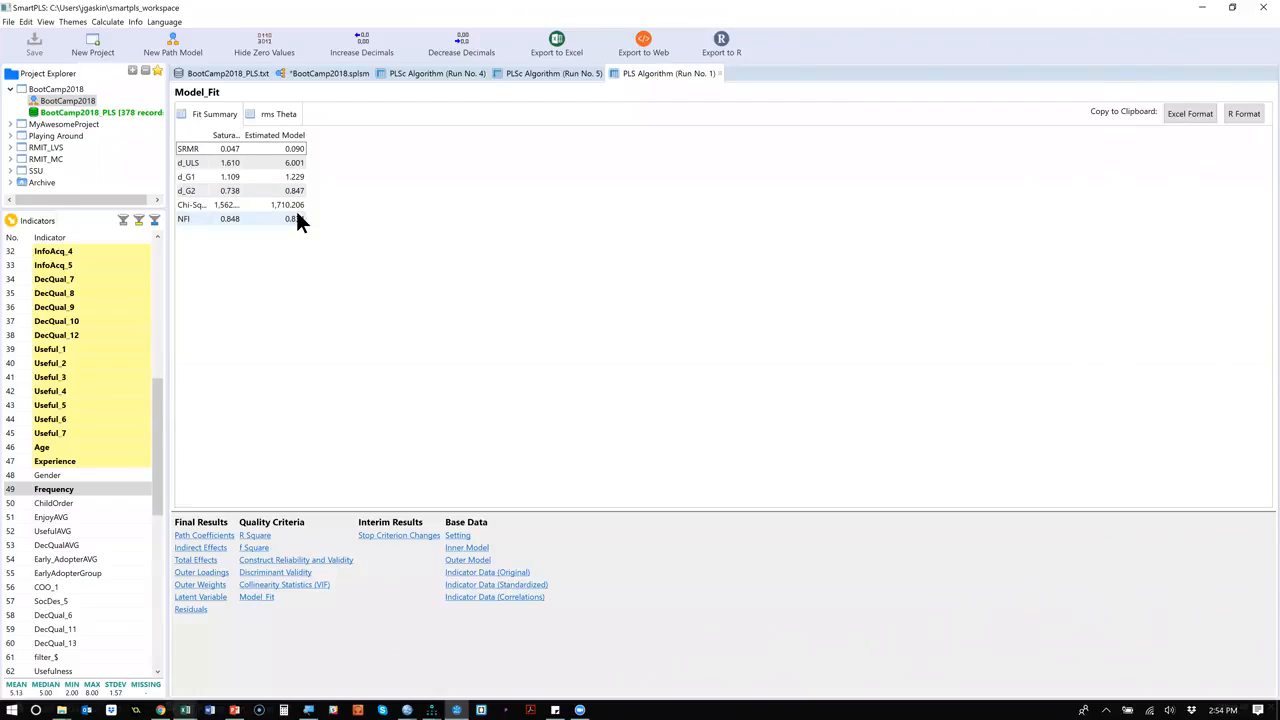
key("XF86Calculator")
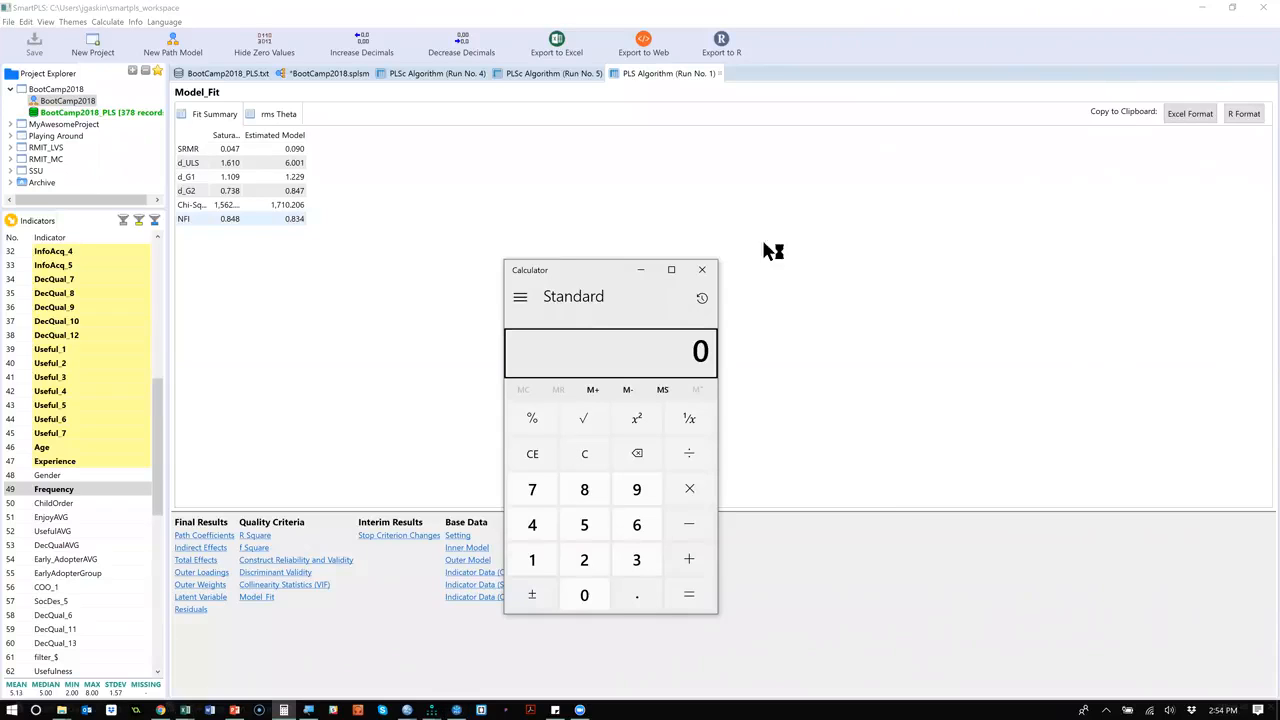
left_click(702, 269)
Add a structural path from InfoAcq to DecQual in the path model.
left_click(311, 74)
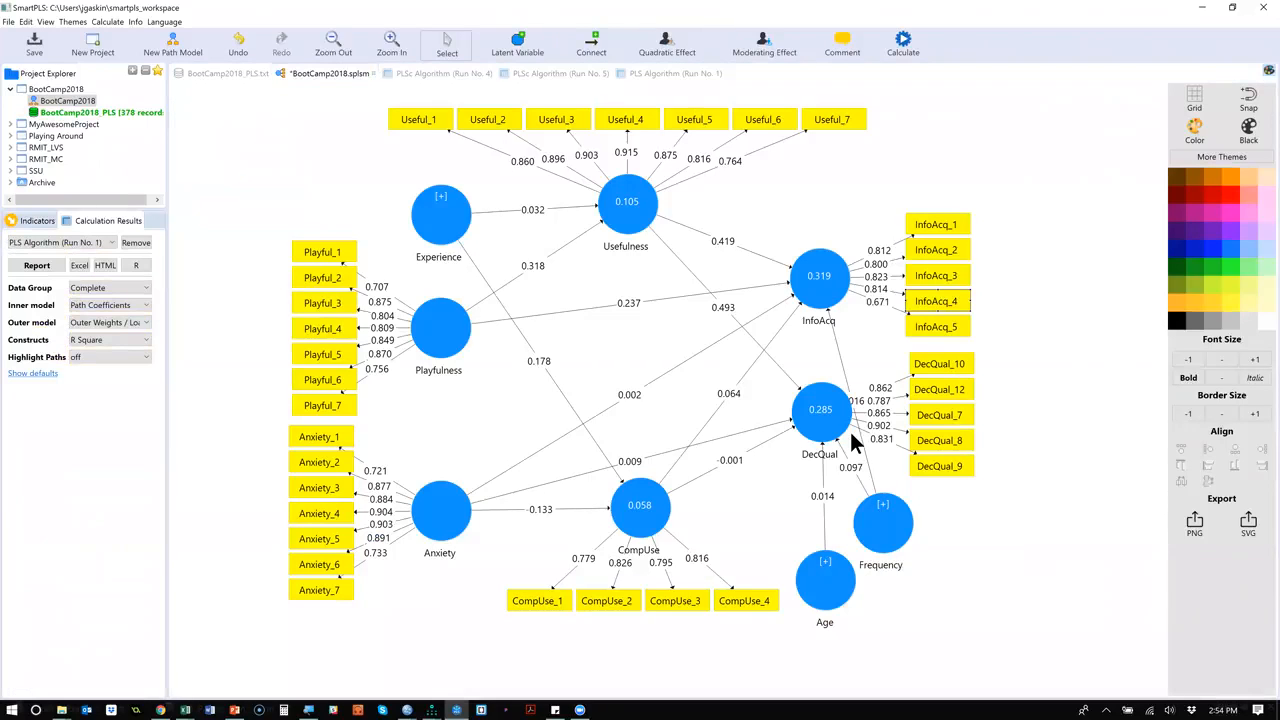
mouse_move(852, 440)
left_click(591, 45)
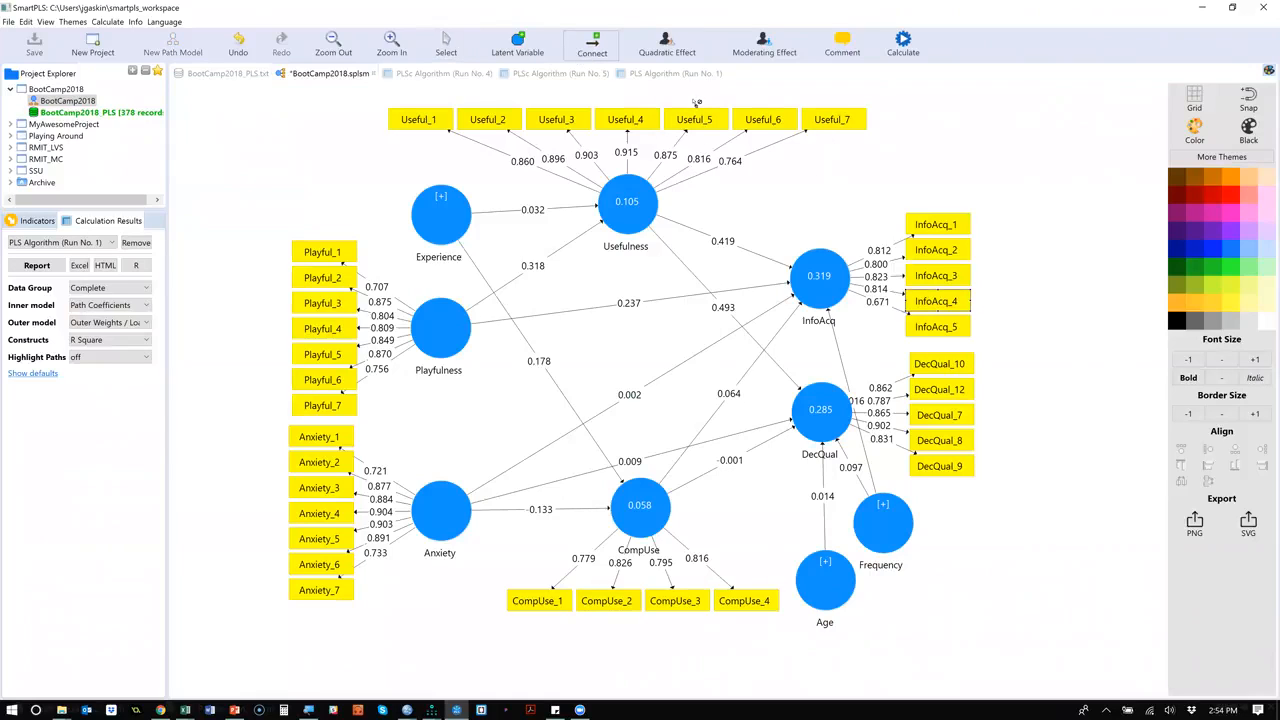
left_click(807, 285)
left_click(836, 428)
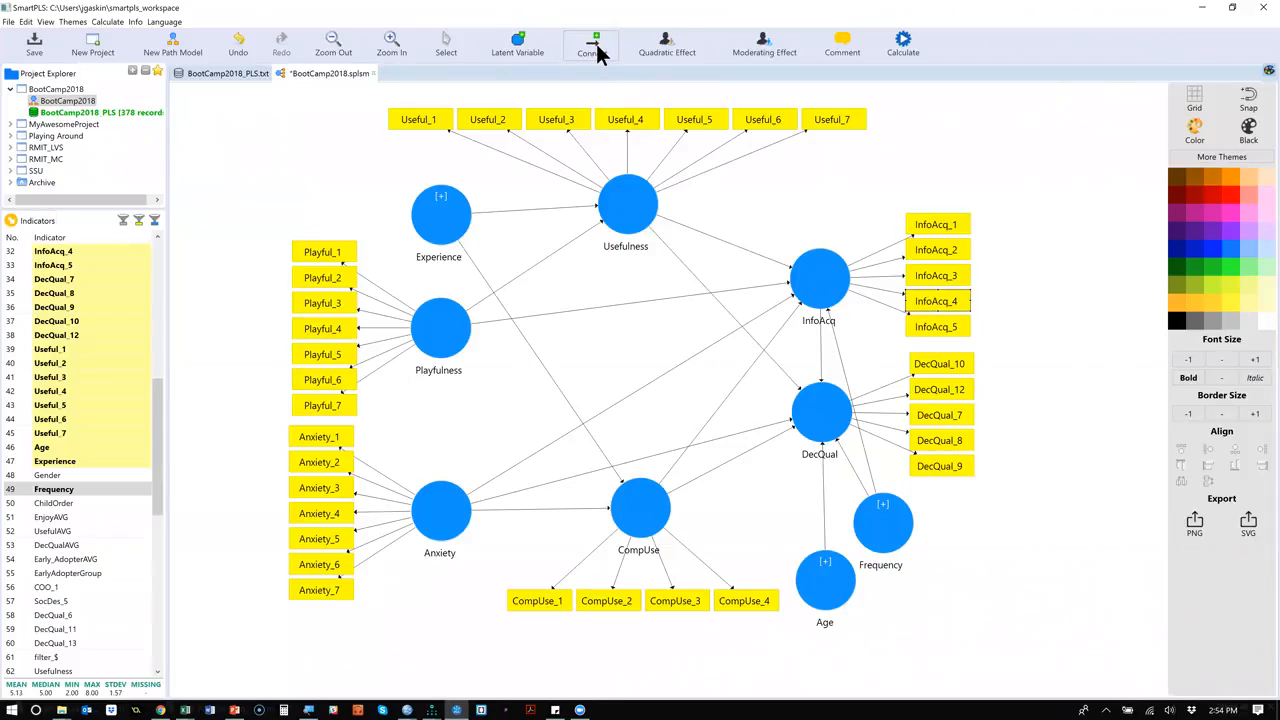
Run the PLS Algorithm on the model with the added InfoAcq to DecQual path and show its model fit summary.
left_click(903, 42)
left_click(920, 52)
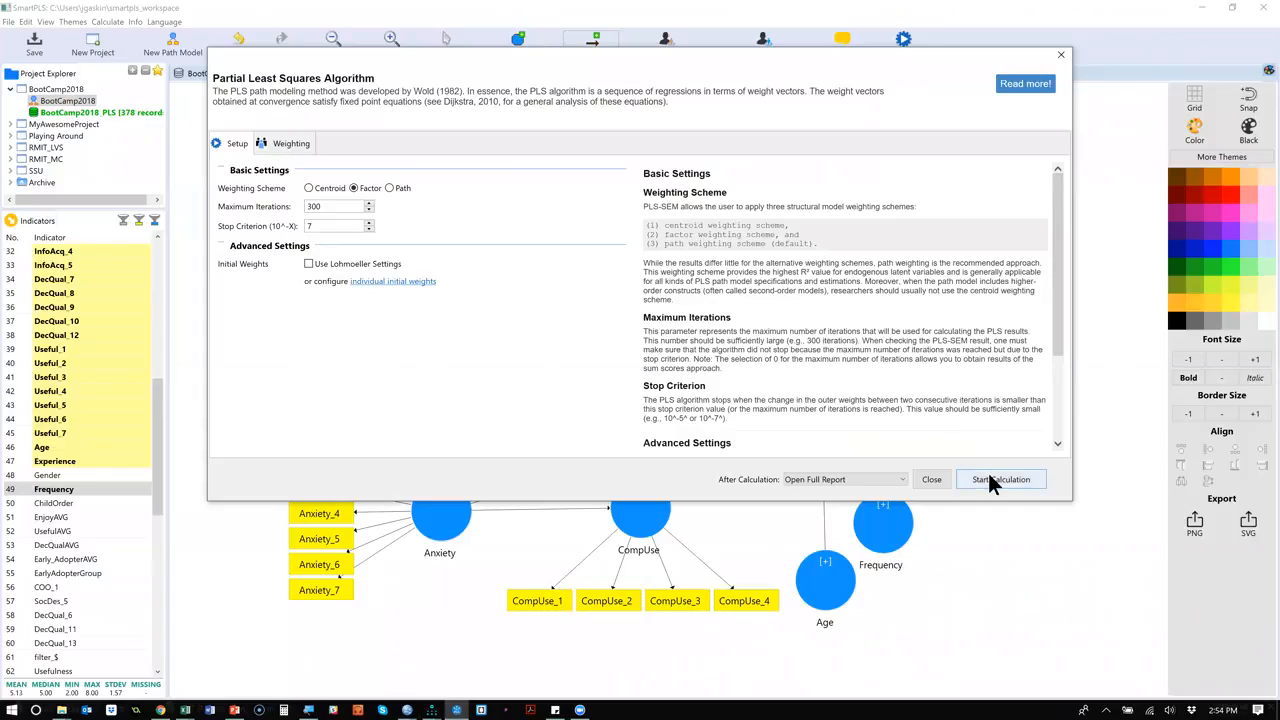
left_click(990, 480)
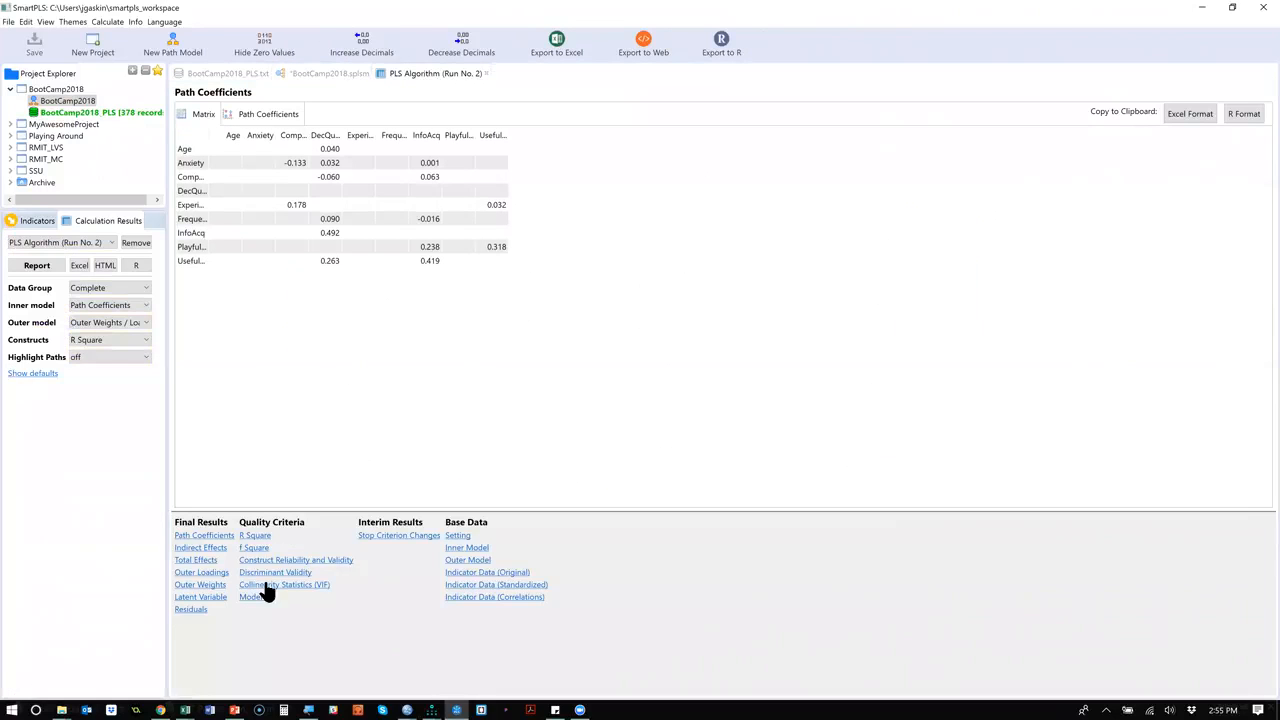
left_click(253, 596)
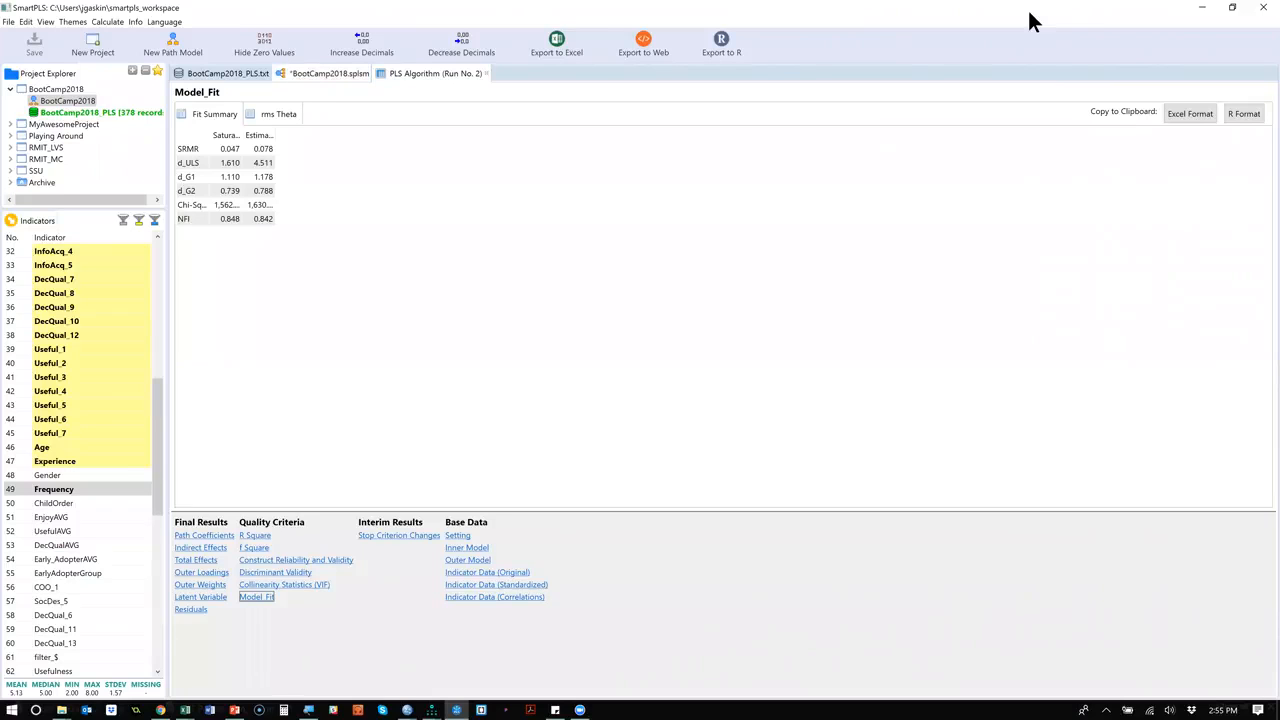
Run the PLS Algorithm on the path model once more and show the new run's model fit summary.
left_click(908, 46)
left_click(911, 56)
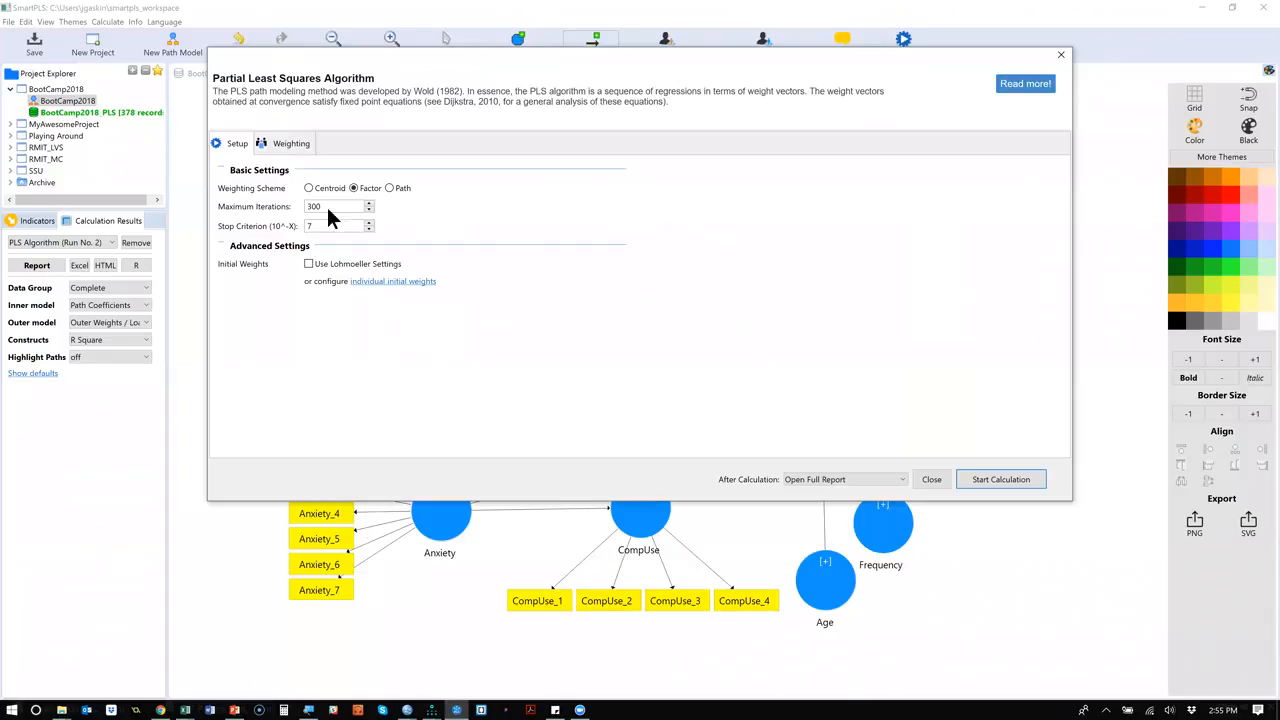
left_click(984, 481)
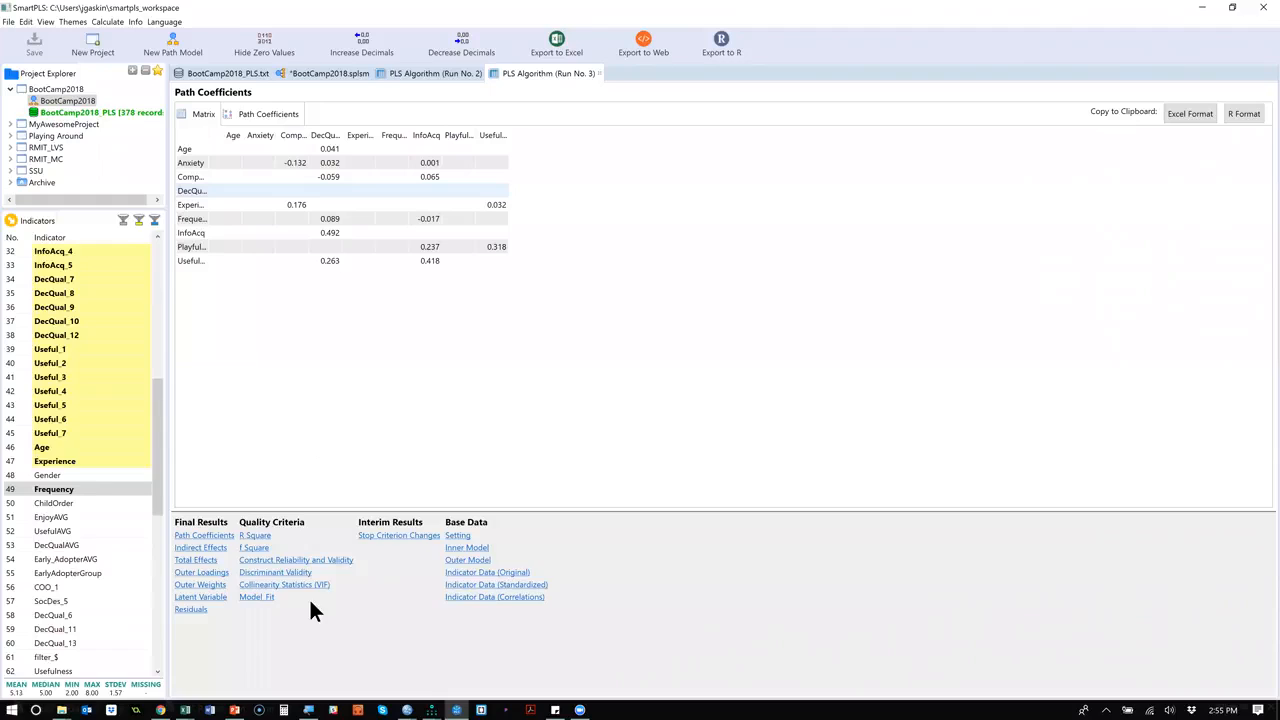
left_click(260, 598)
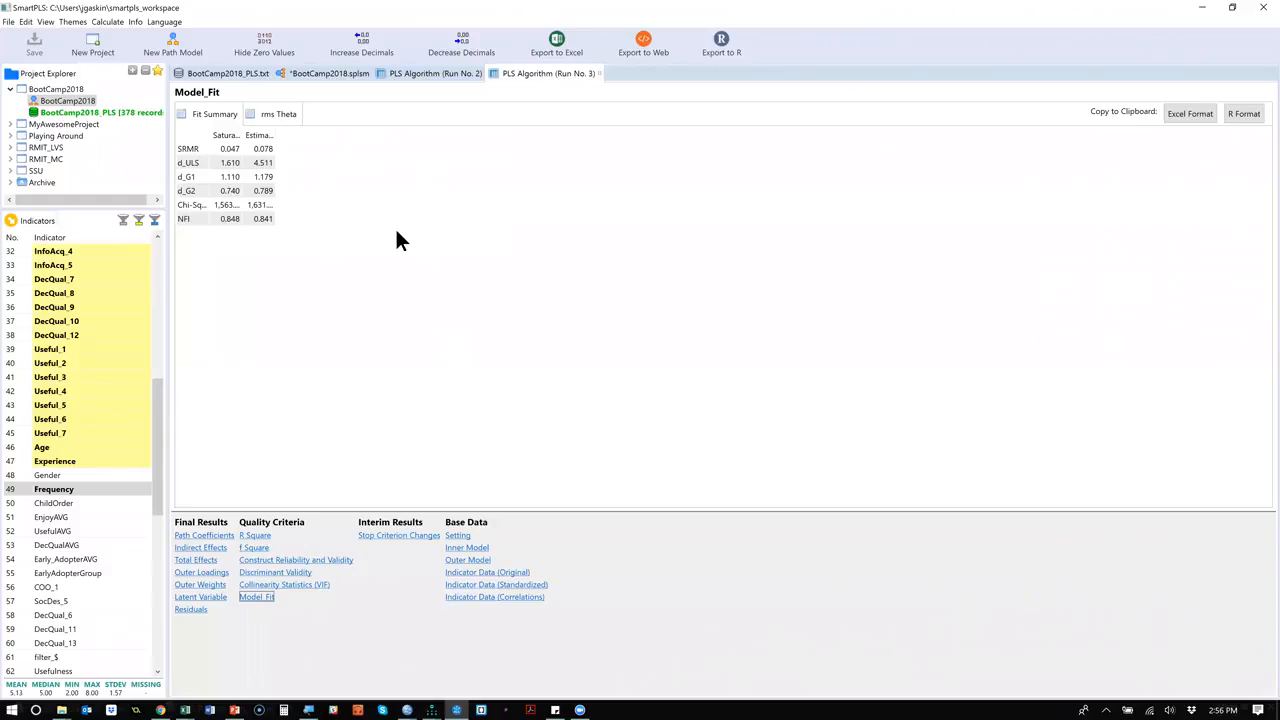
left_click(505, 220)
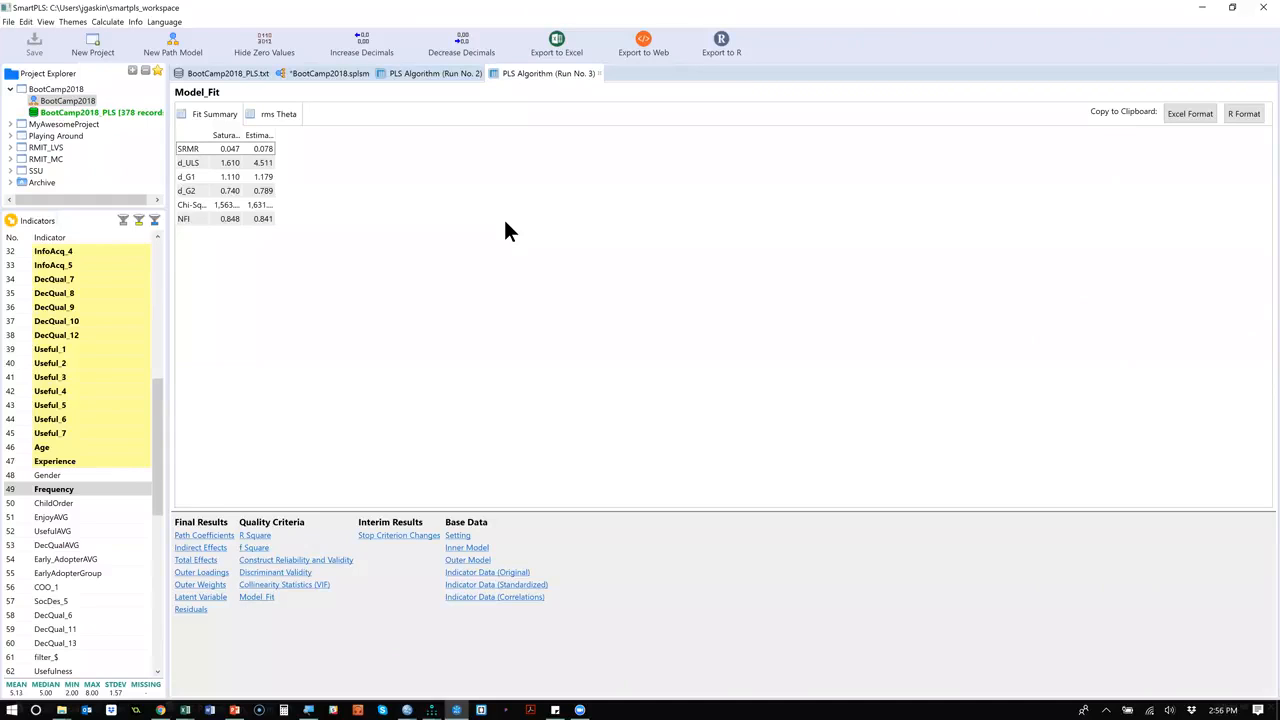
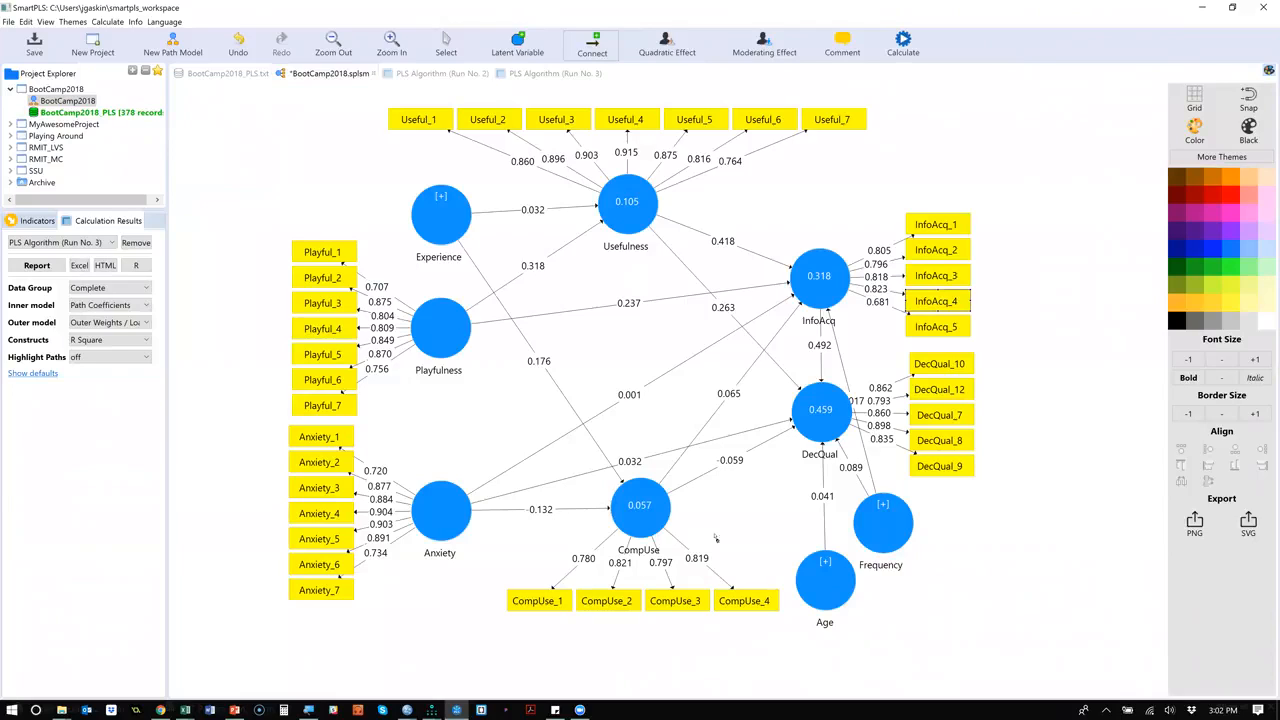
Switch the path model's constructs from reflective to formative measurement.
mouse_move(645, 518)
right_click(440, 515)
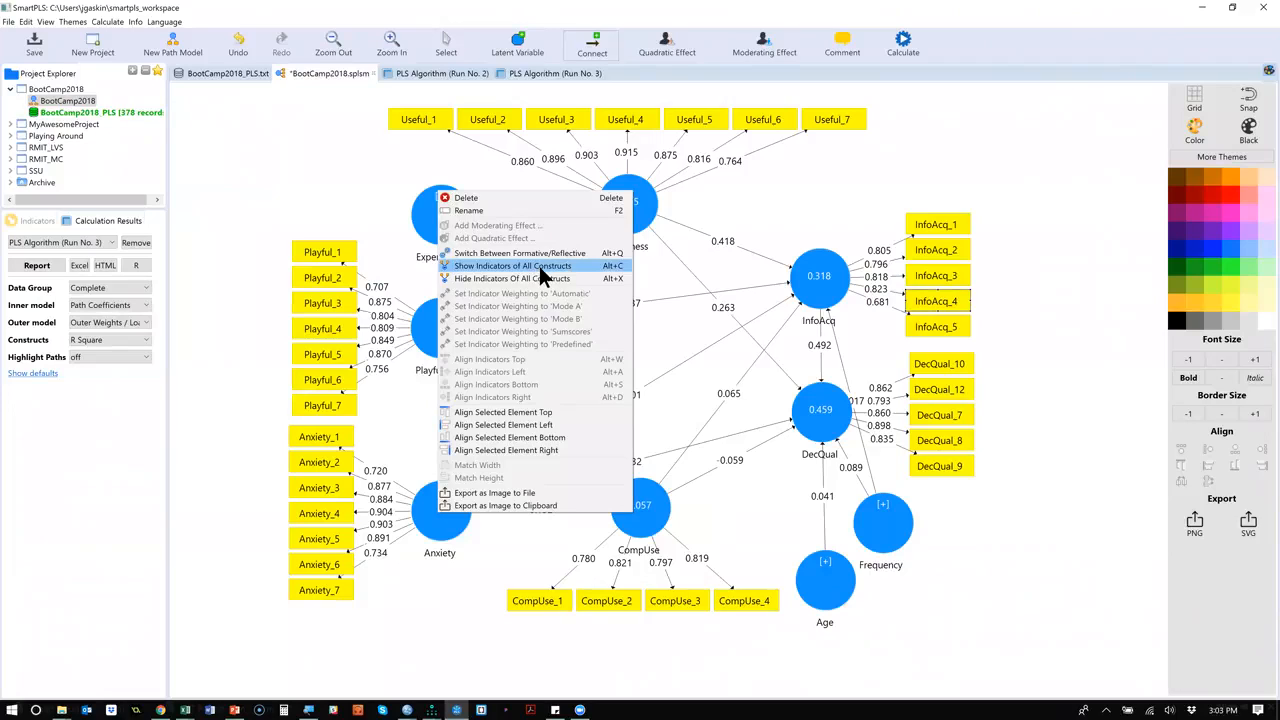
left_click(594, 258)
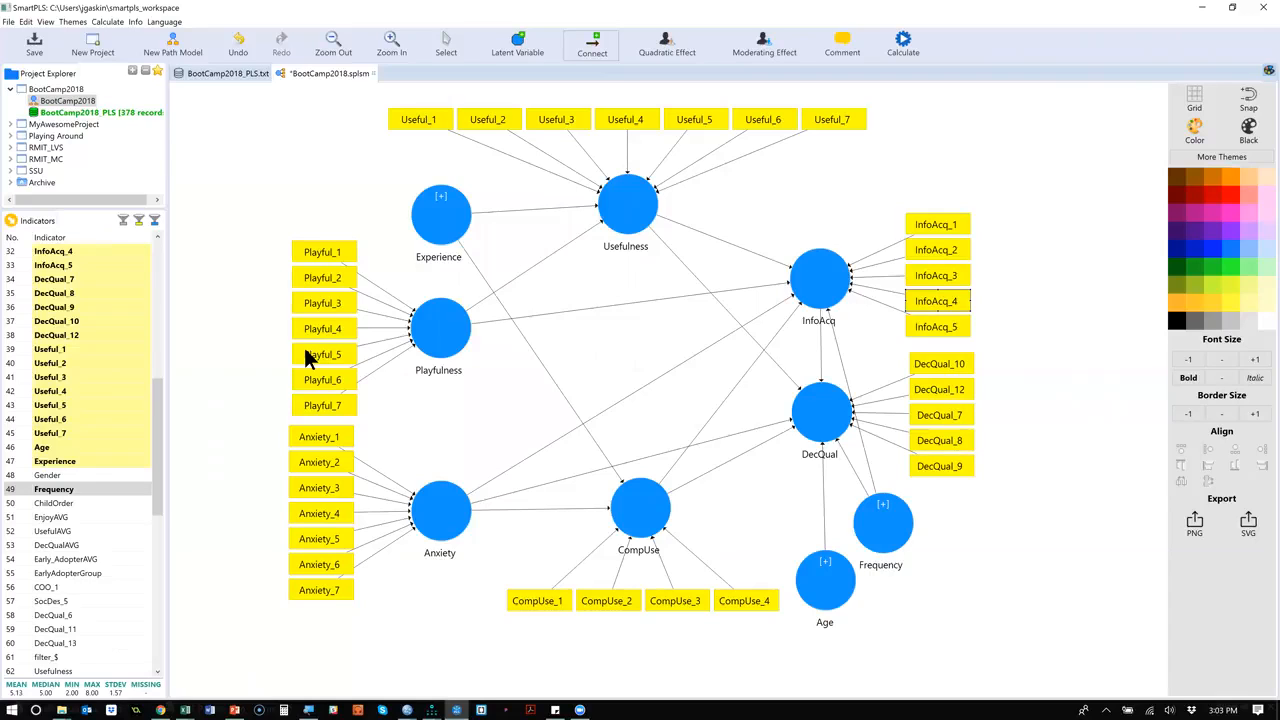
Run the PLS Algorithm on the formative model with the Factor weighting scheme and show the run's outer weights.
left_click(903, 42)
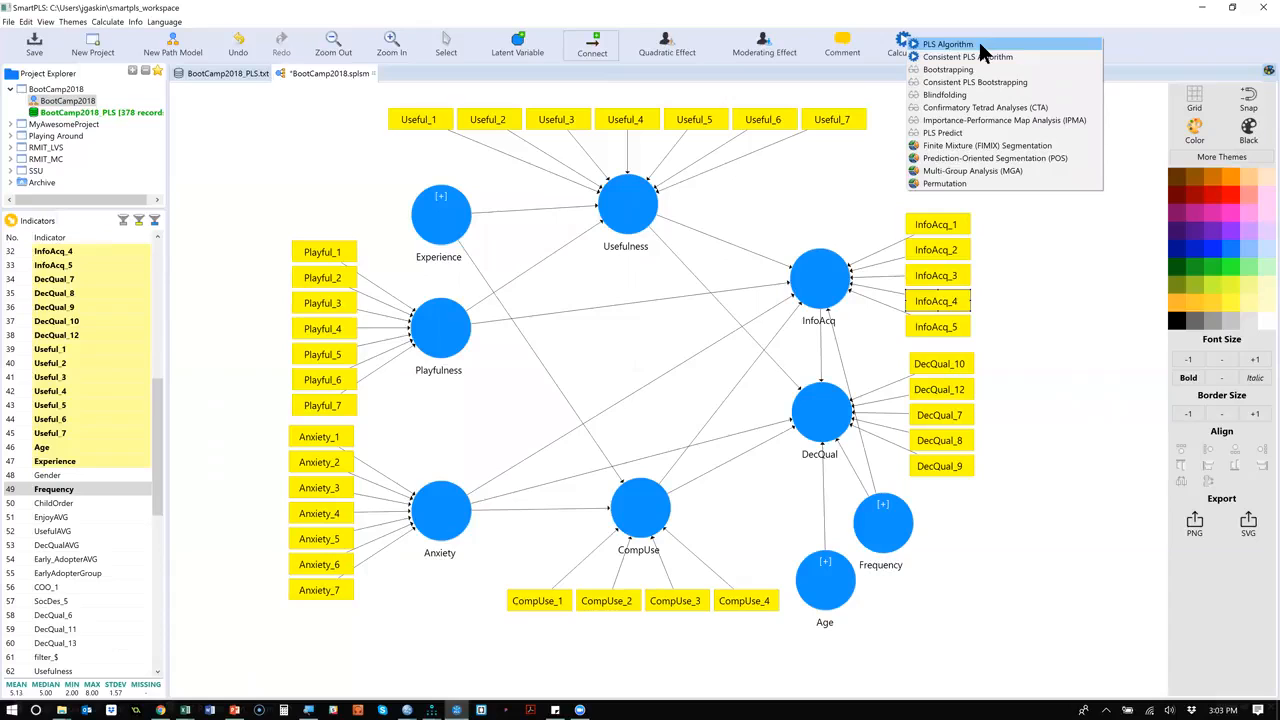
left_click(978, 44)
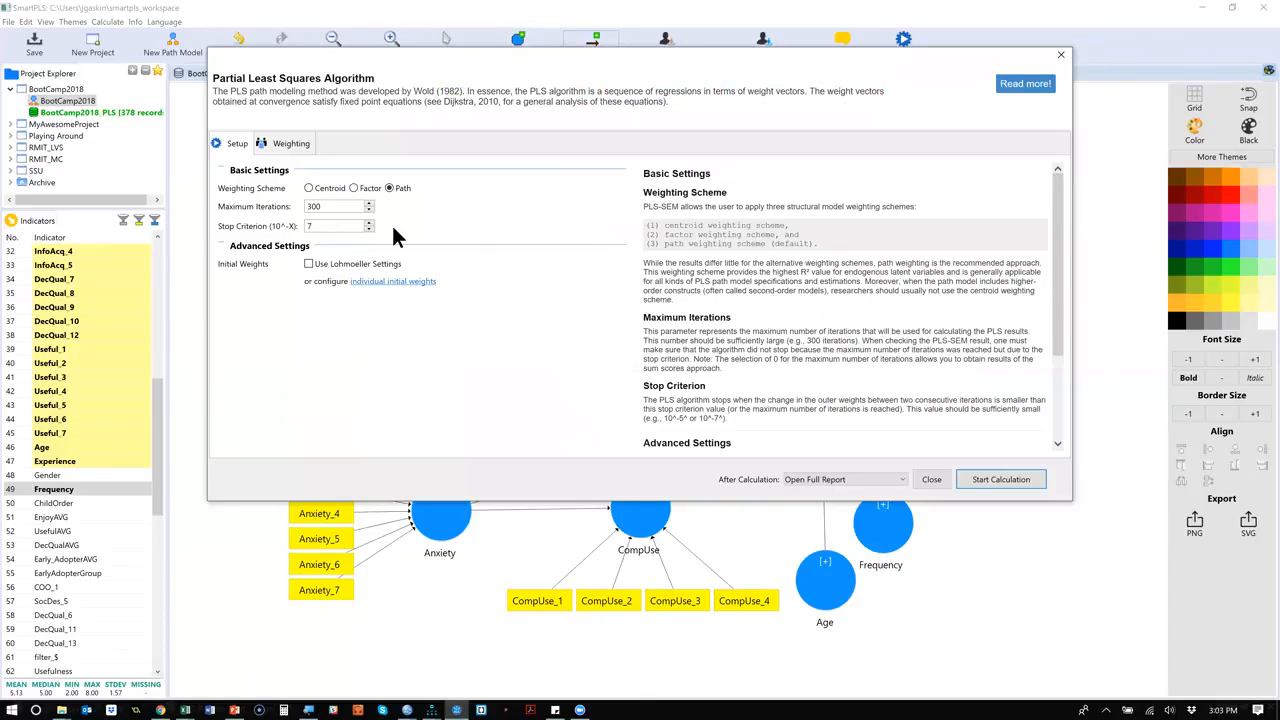
left_click(355, 188)
left_click(996, 479)
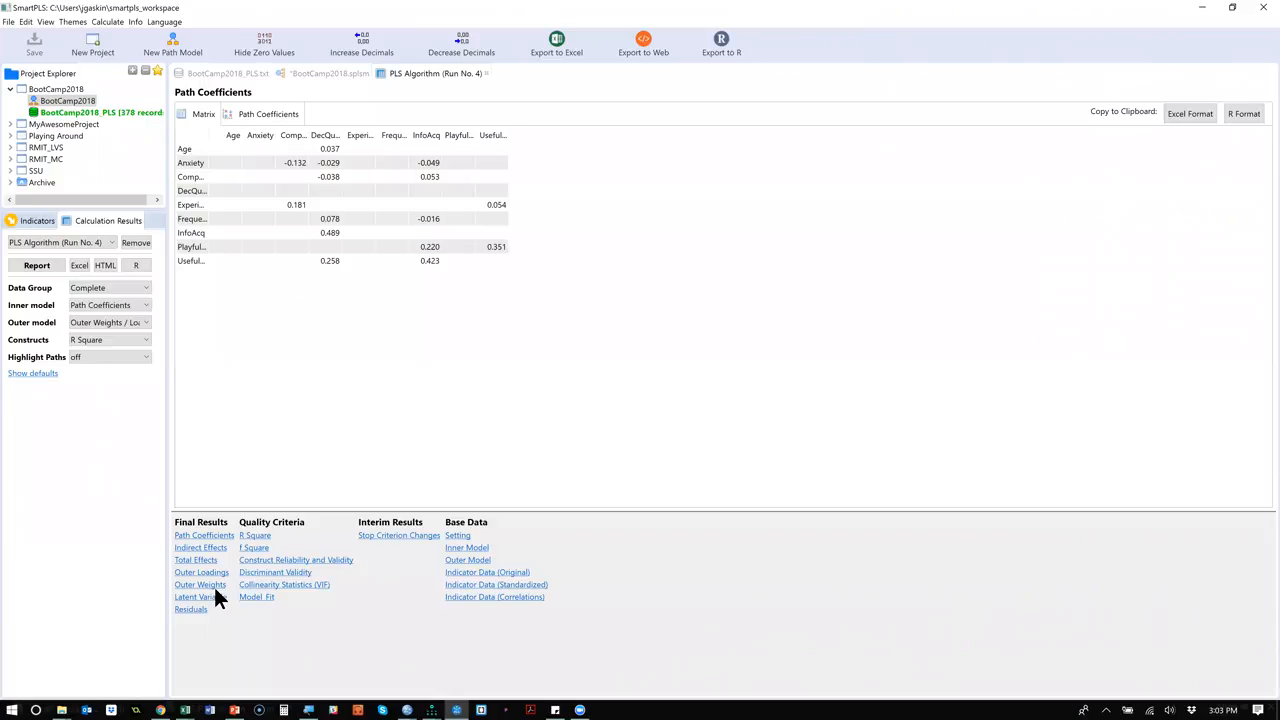
left_click(206, 585)
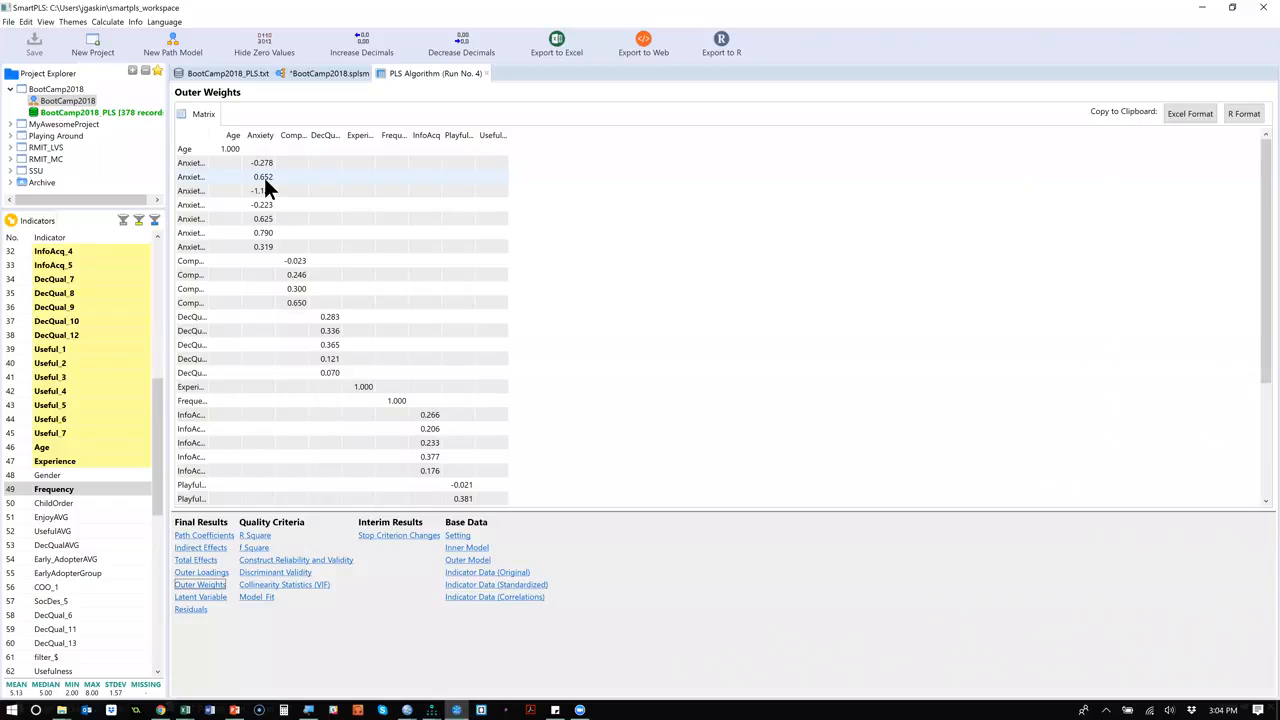
left_click(276, 236)
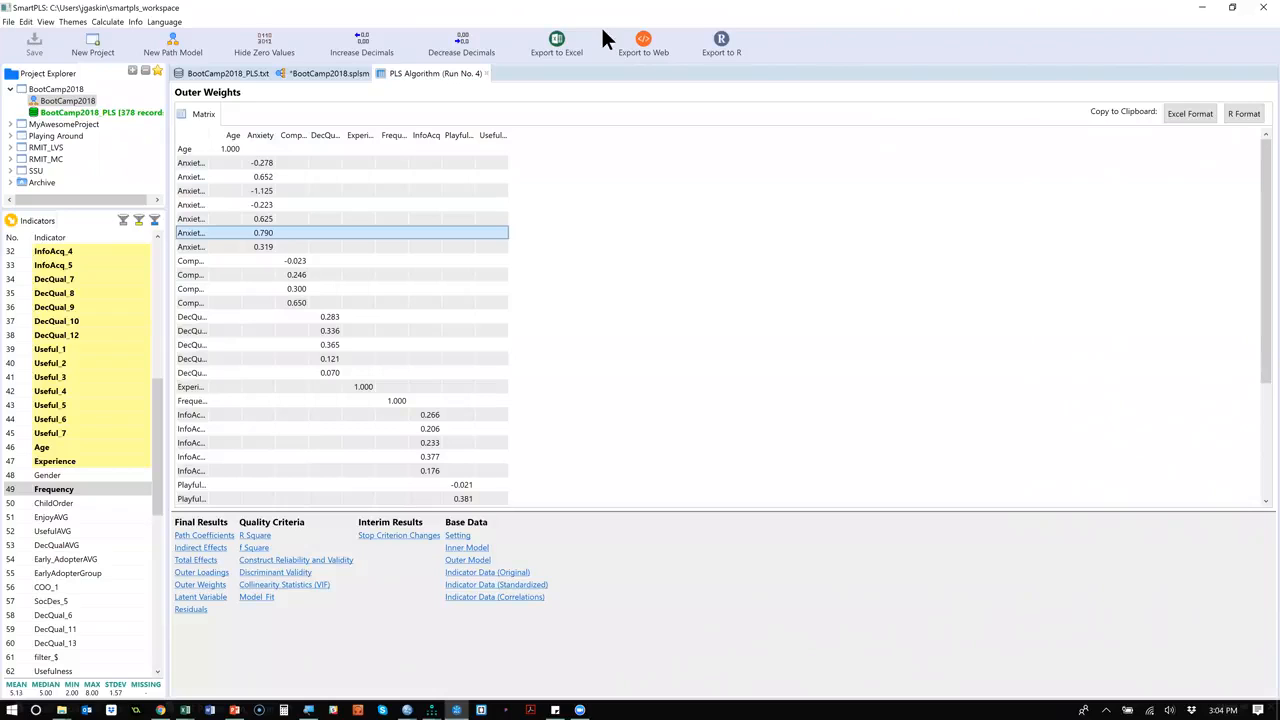
Run Bootstrapping on the formative path model and show the significance results for the outer weights.
left_click(307, 71)
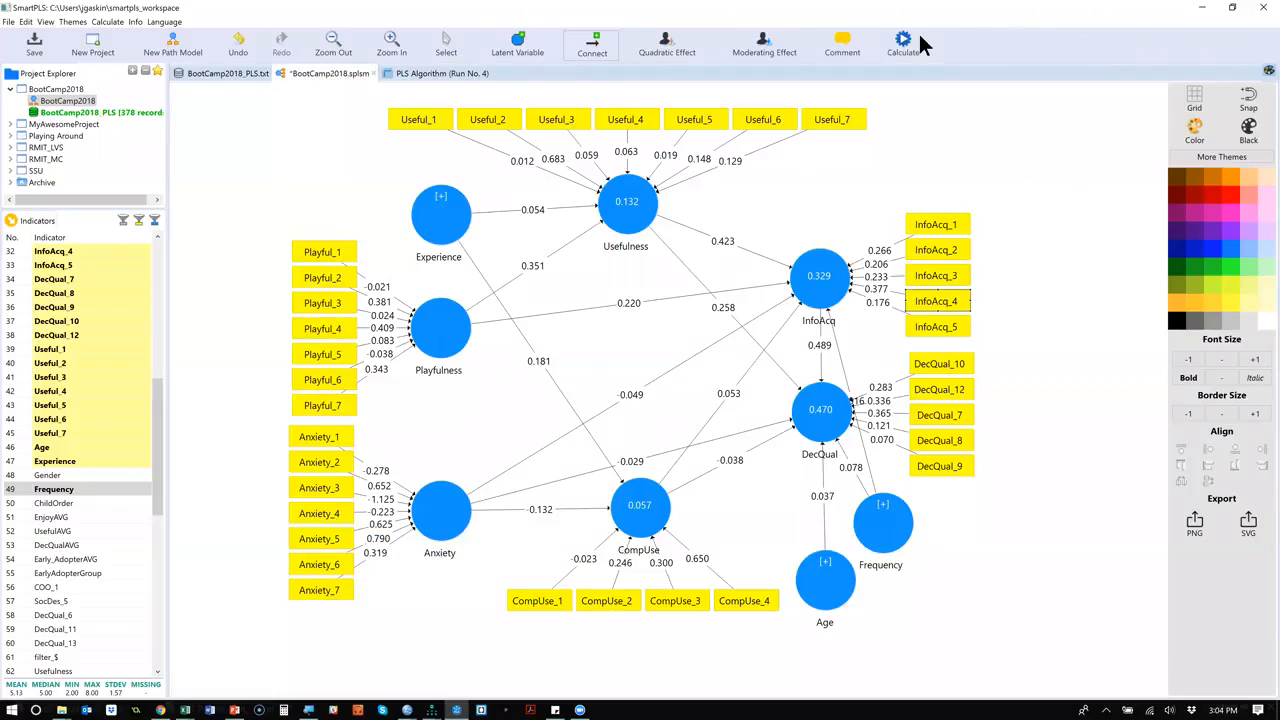
left_click(910, 42)
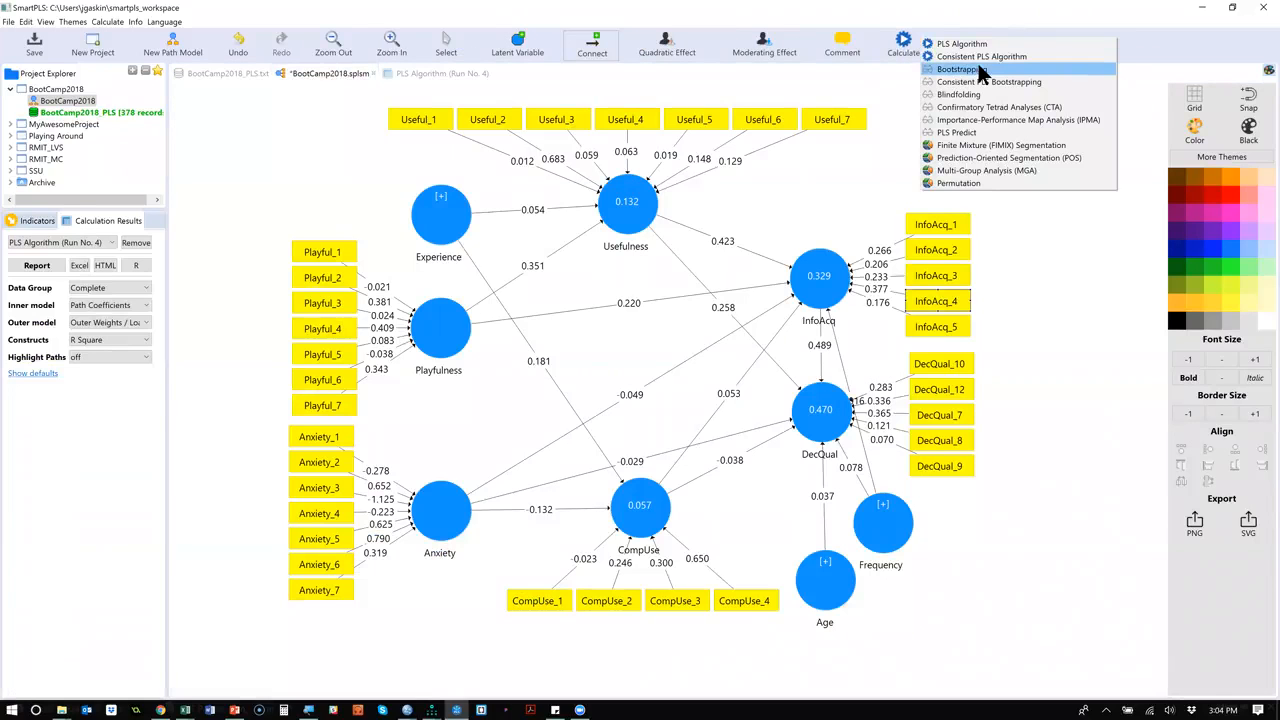
left_click(1010, 68)
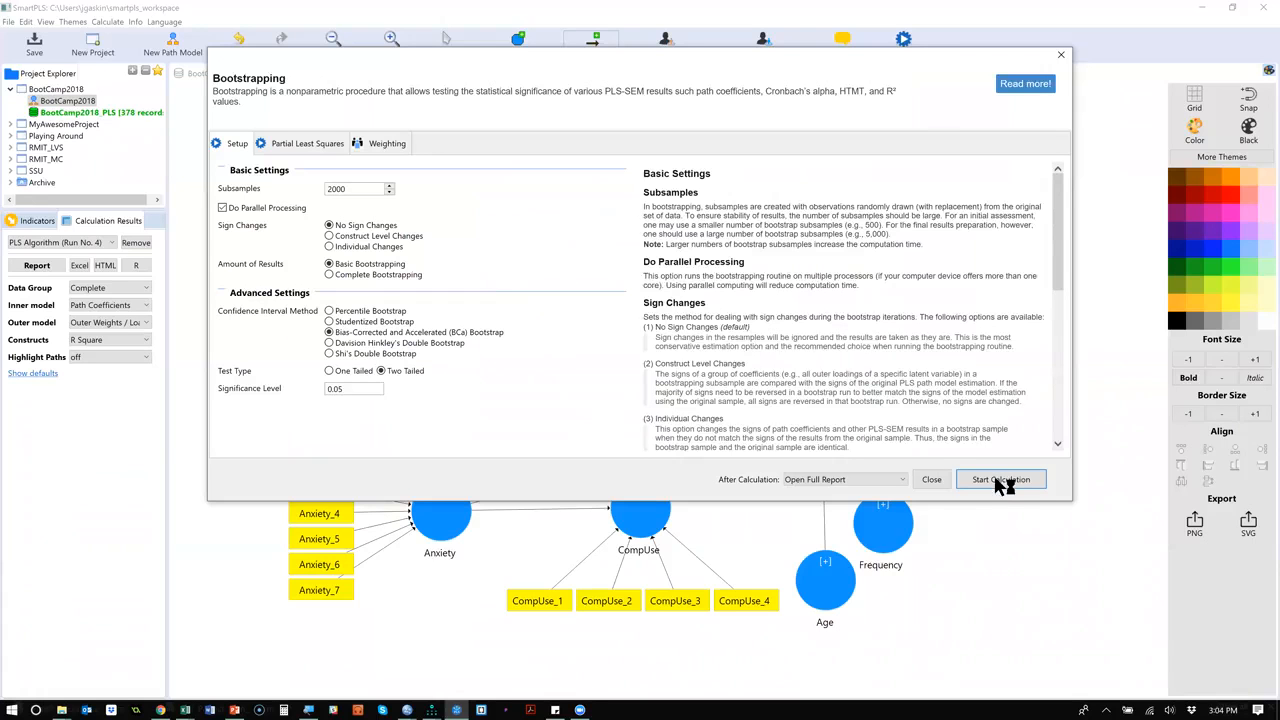
left_click(1003, 482)
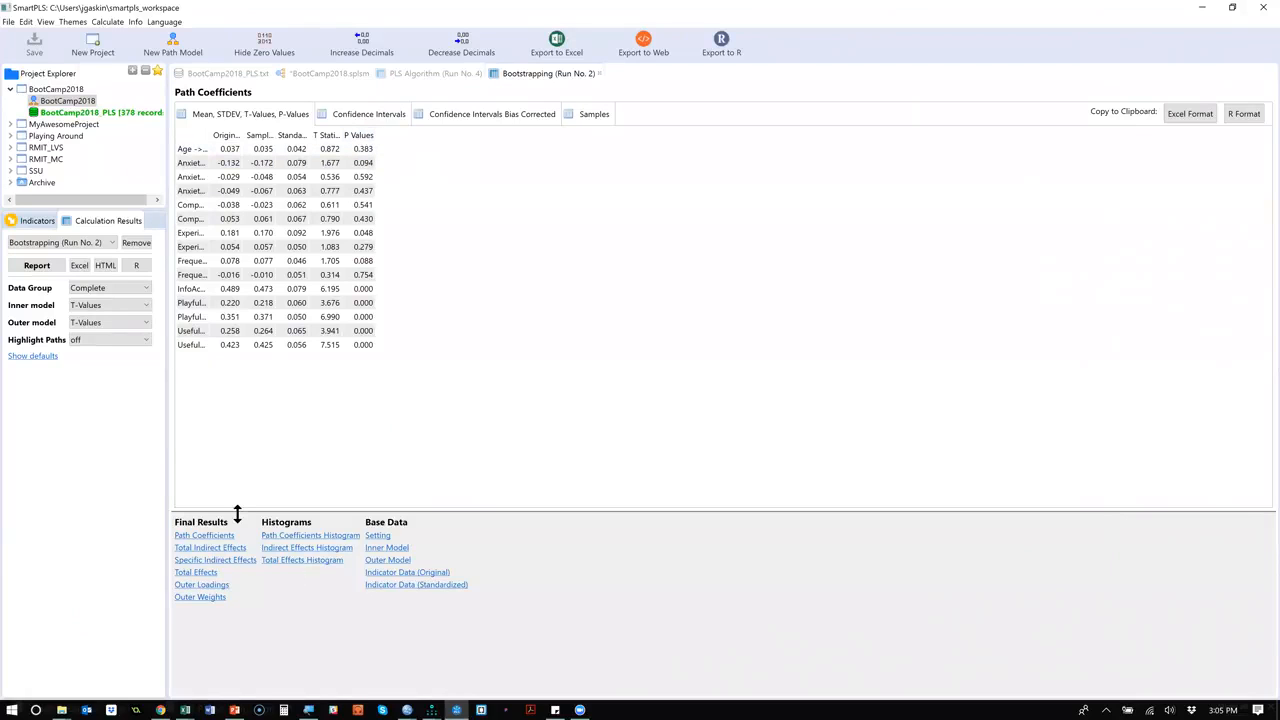
left_click(199, 598)
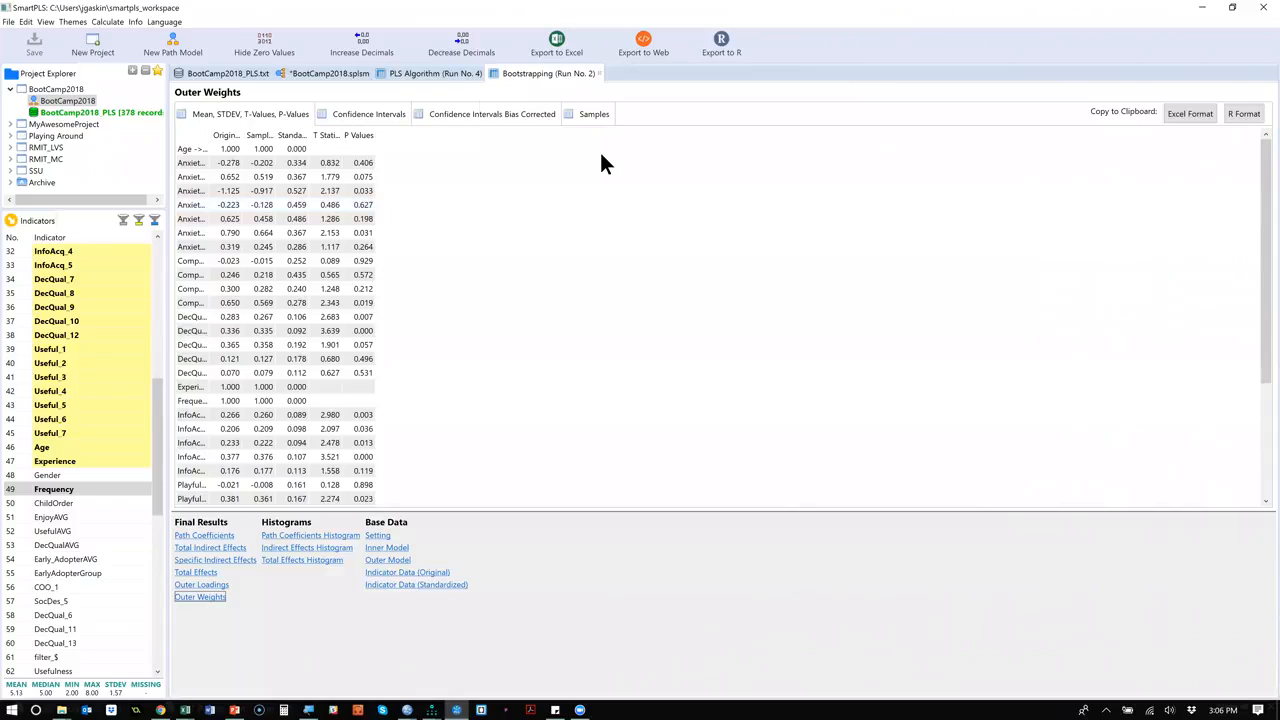
Examine the outer and inner VIF values of the formative PLS Algorithm run, widening the indicator name column to read it.
left_click(435, 73)
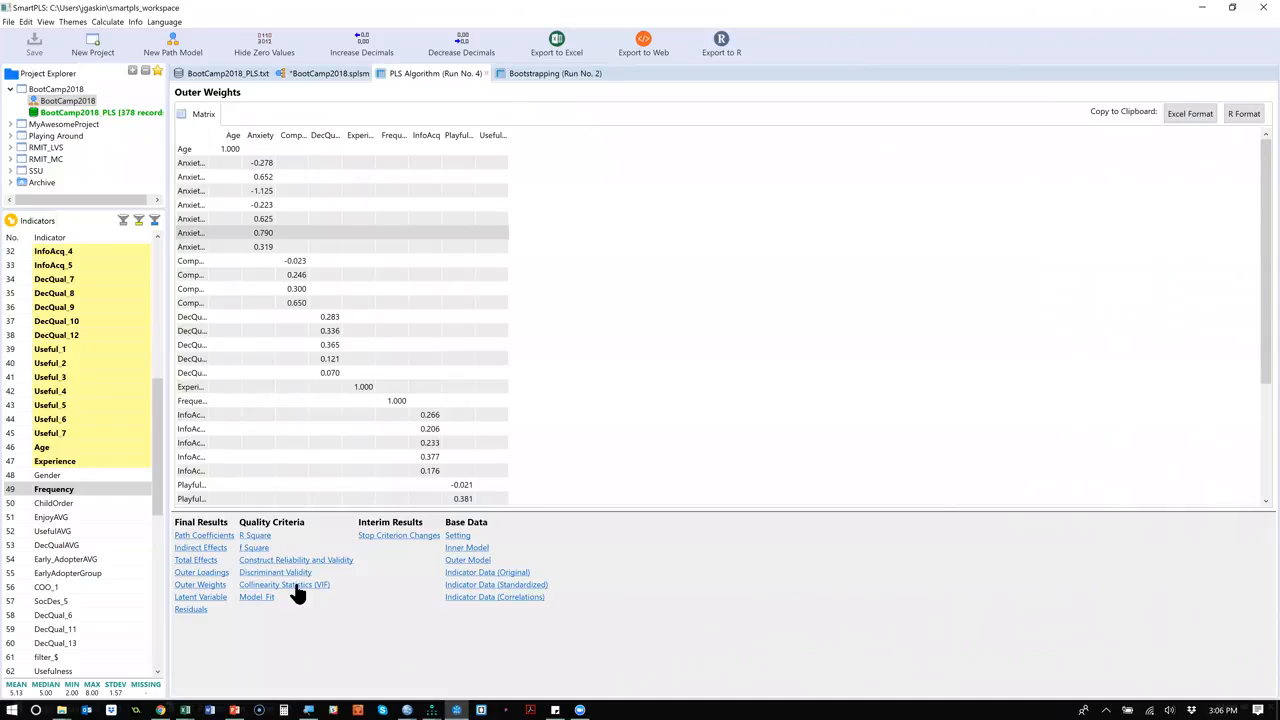
left_click(297, 586)
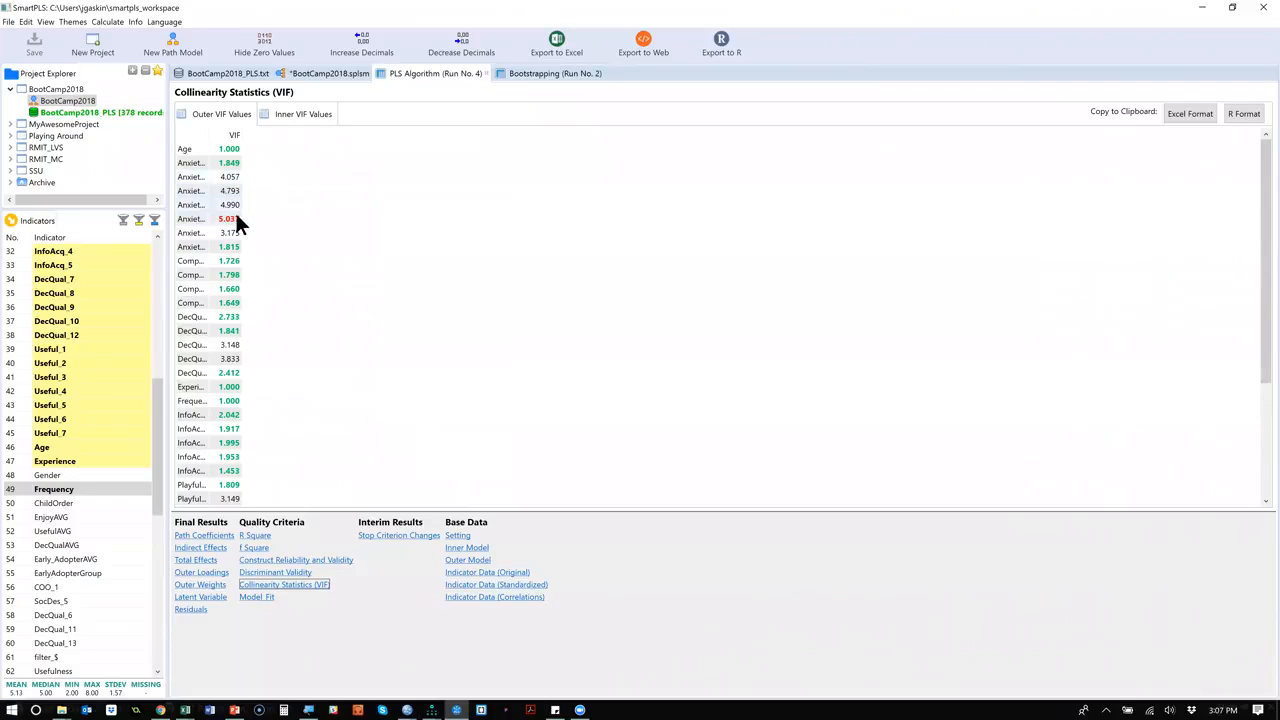
double_click(206, 130)
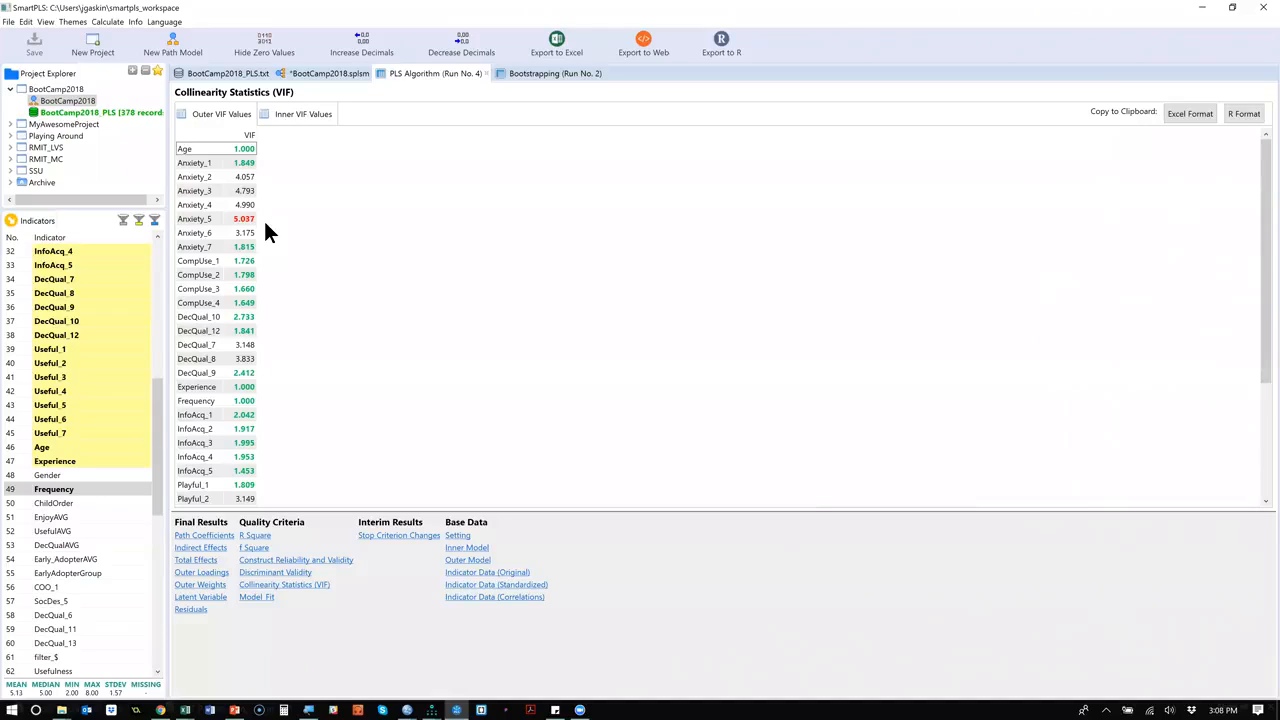
scroll(268, 232, "down", 1)
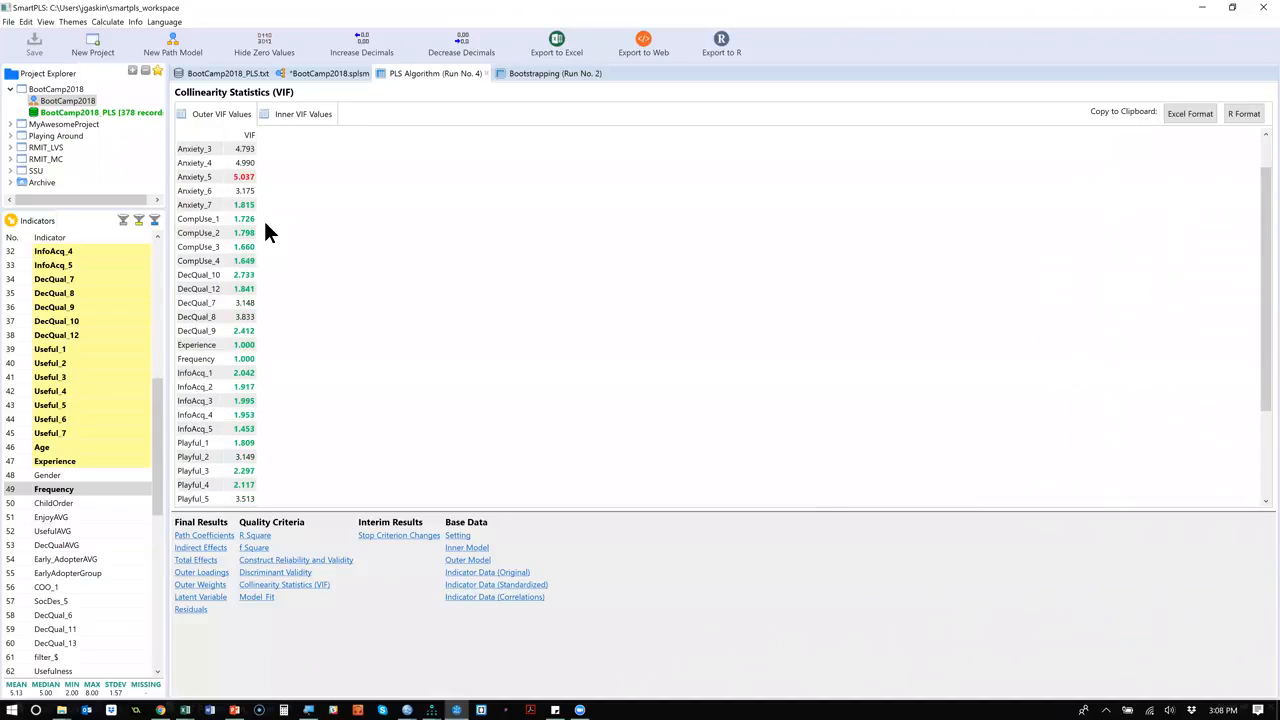
scroll(268, 232, "up", 1)
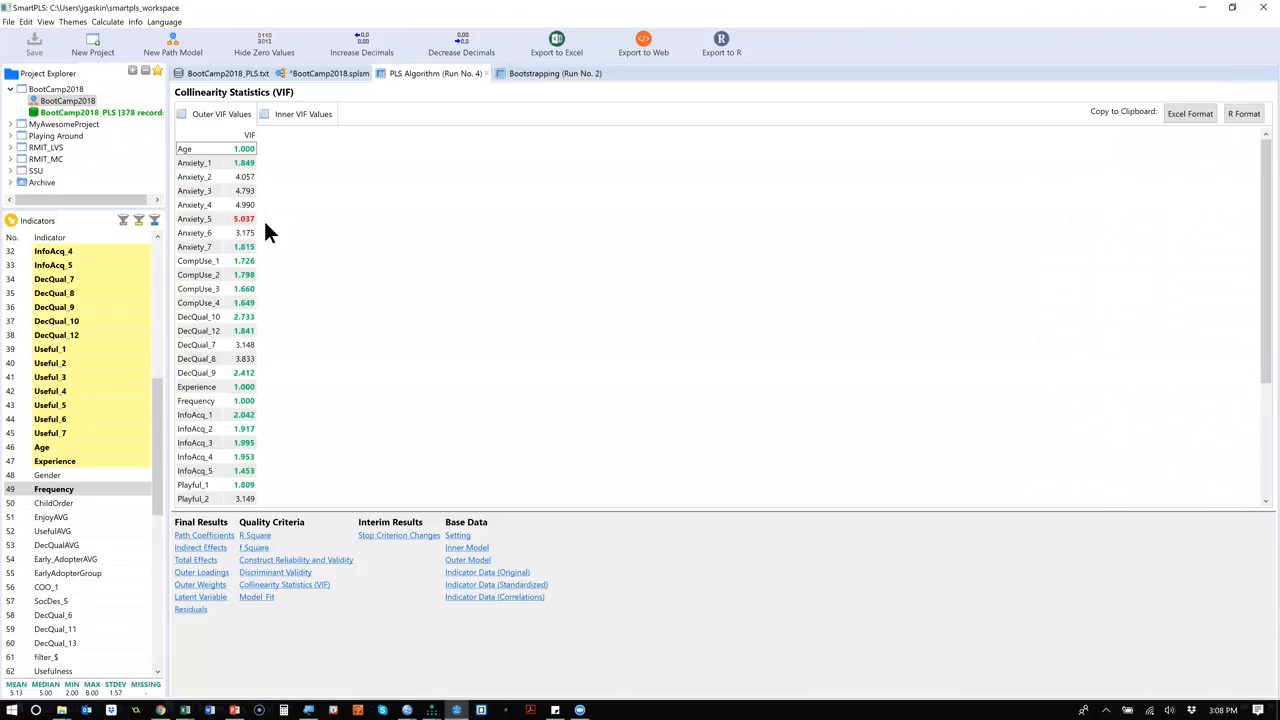
left_click(298, 117)
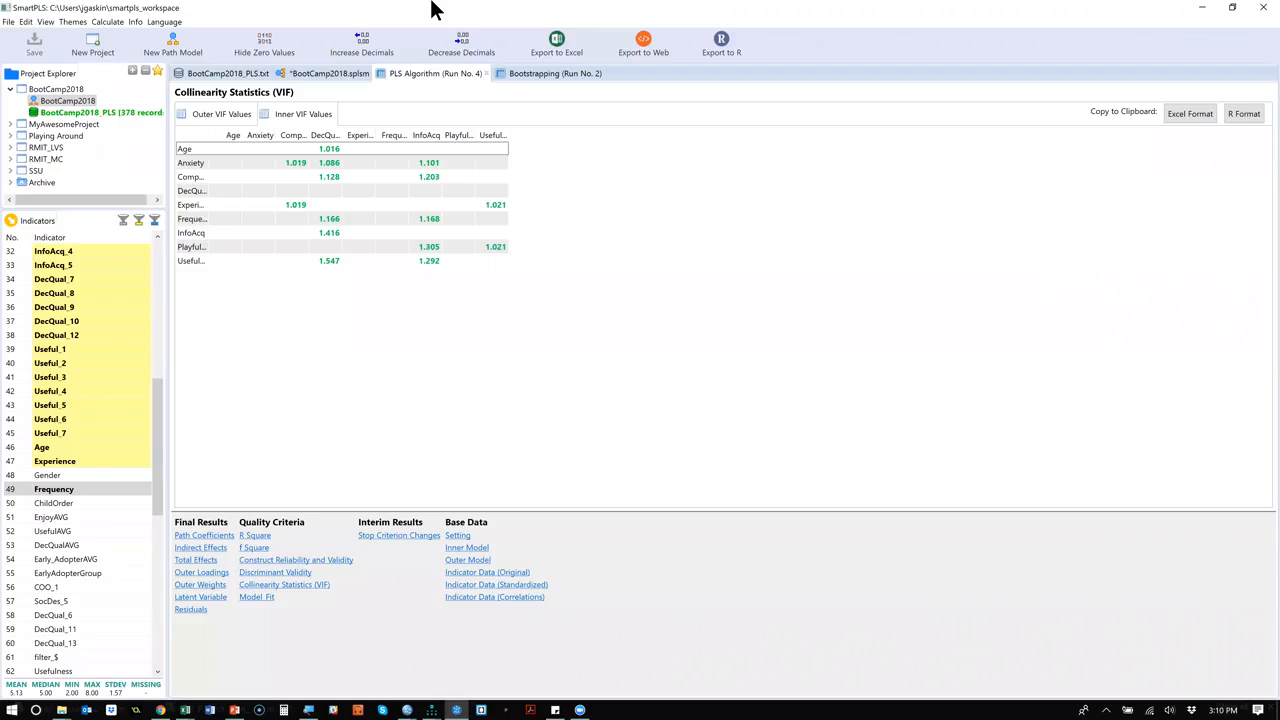
left_click(431, 4)
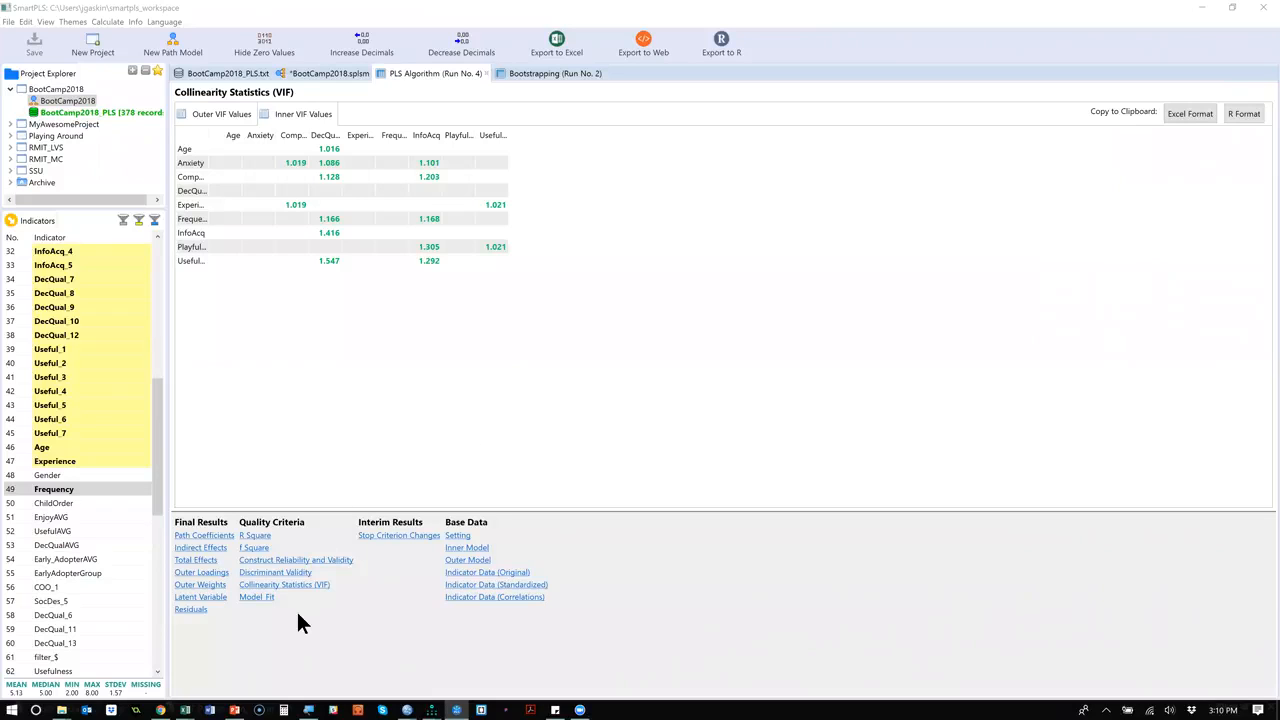
Look through the PLS run's latent variable scores and copy the table to the clipboard in Excel format.
left_click(211, 599)
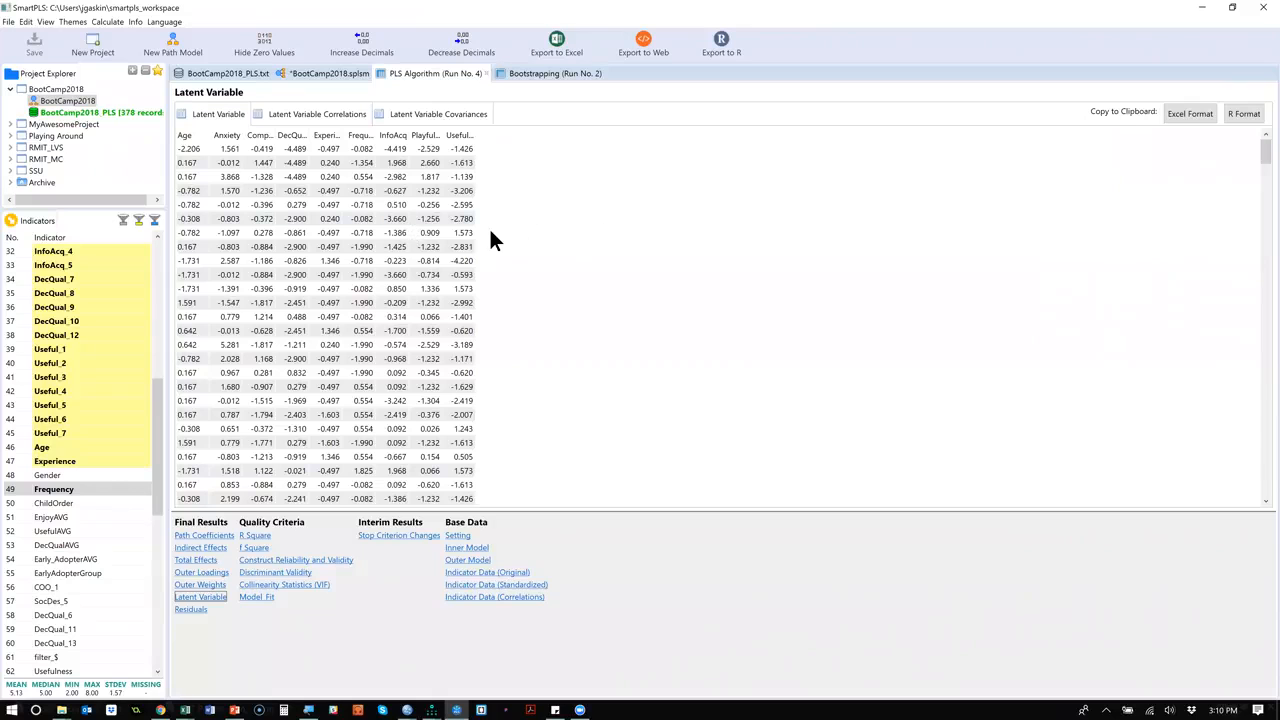
scroll(490, 232, "down", 5)
scroll(490, 232, "up", 5)
scroll(629, 233, "down", 5)
scroll(629, 236, "down", 8)
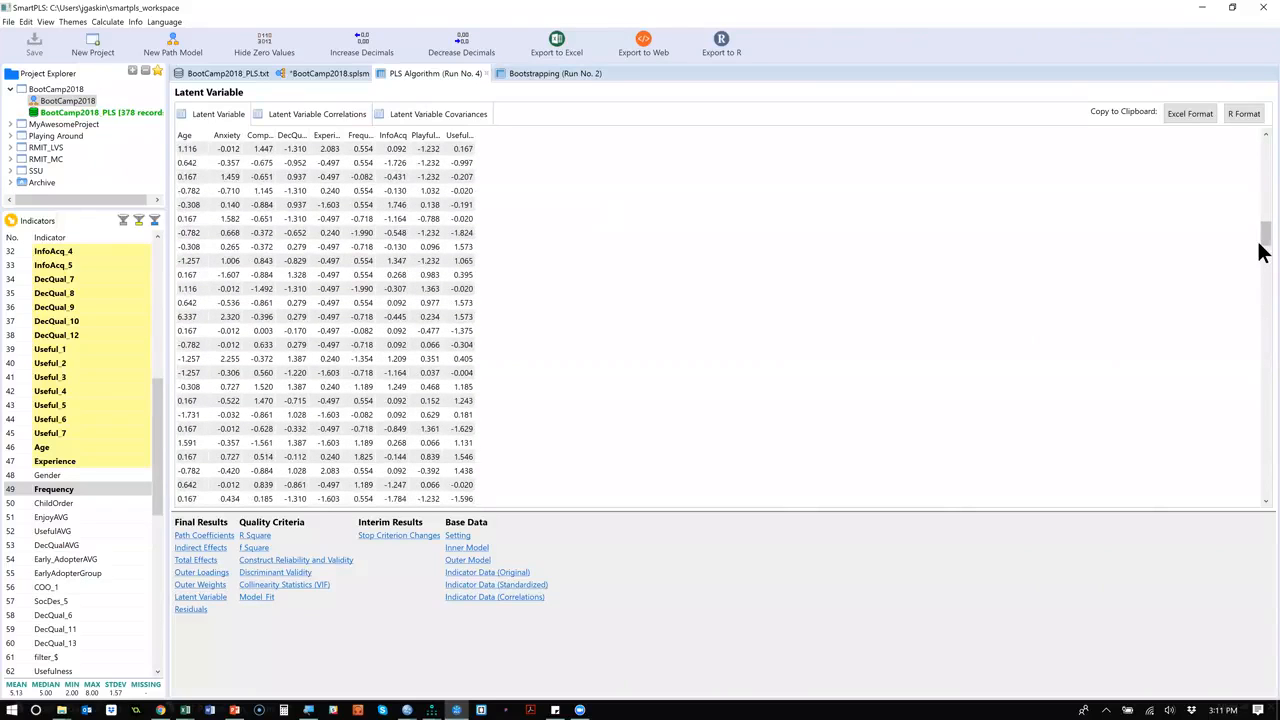
left_click_drag(1260, 232, 1262, 148)
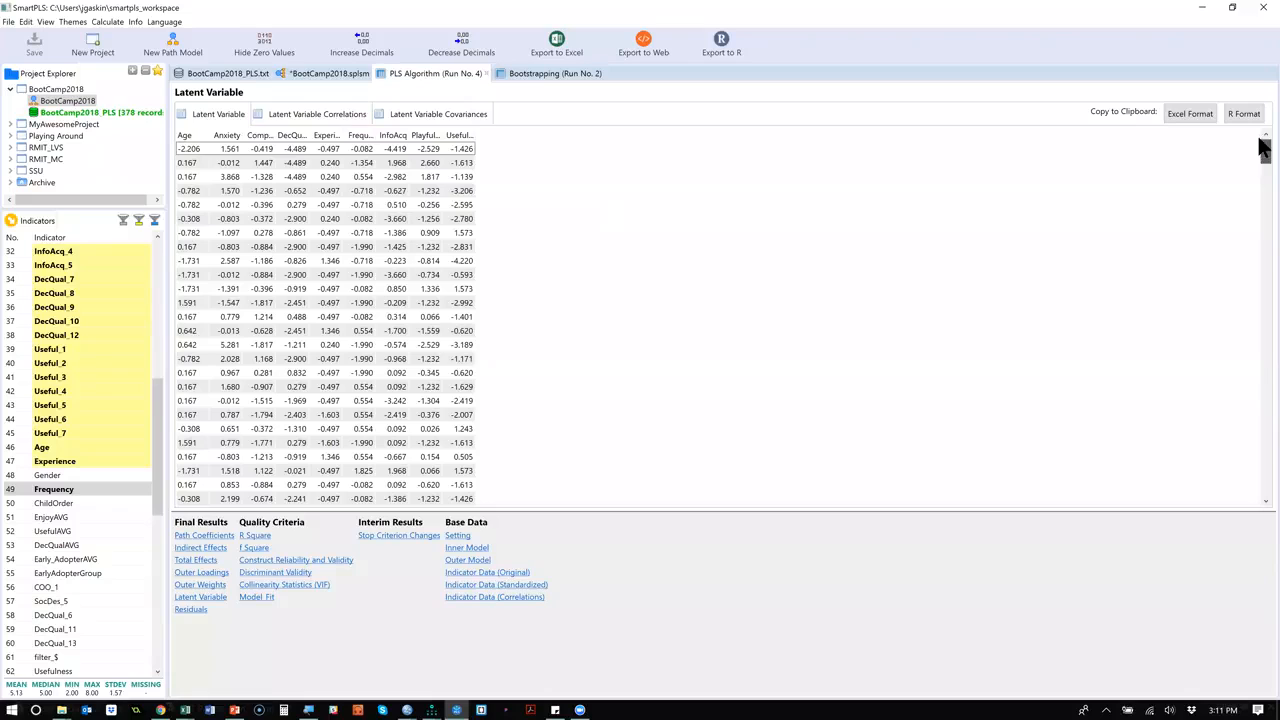
left_click(1198, 118)
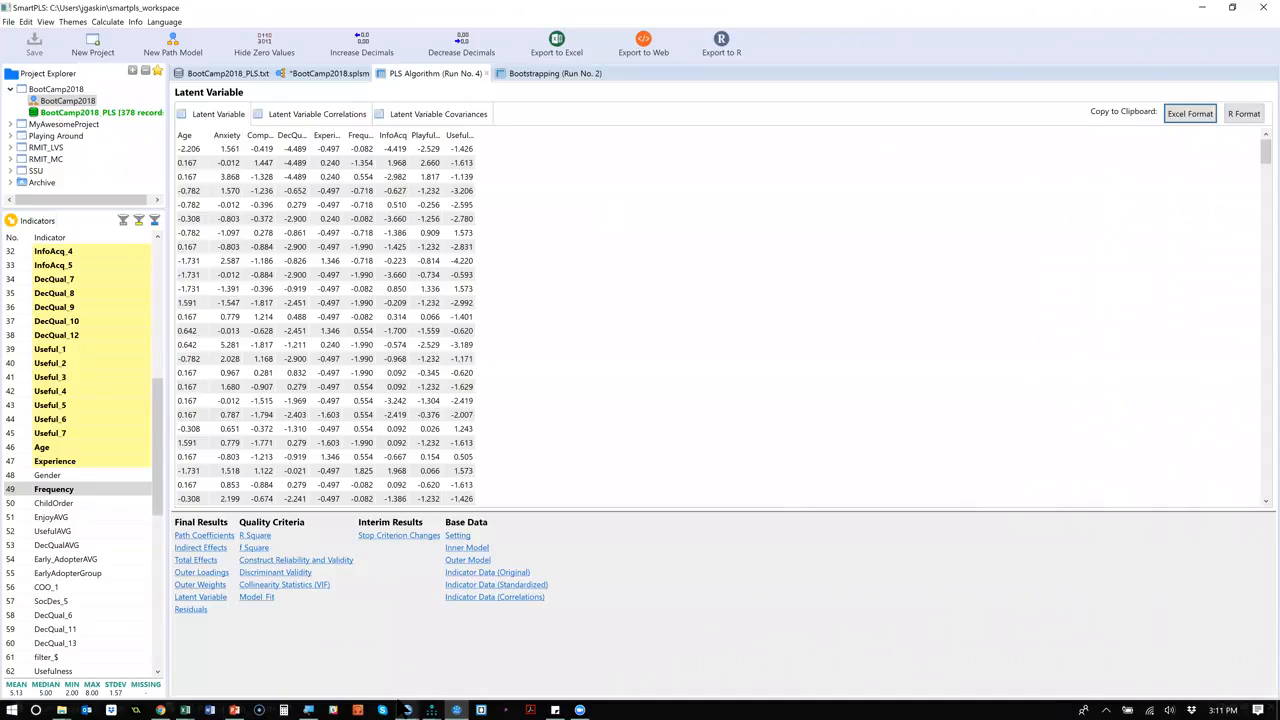
Open BootCamp2018_PLS.csv from the Data folder in Excel.
left_click(185, 708)
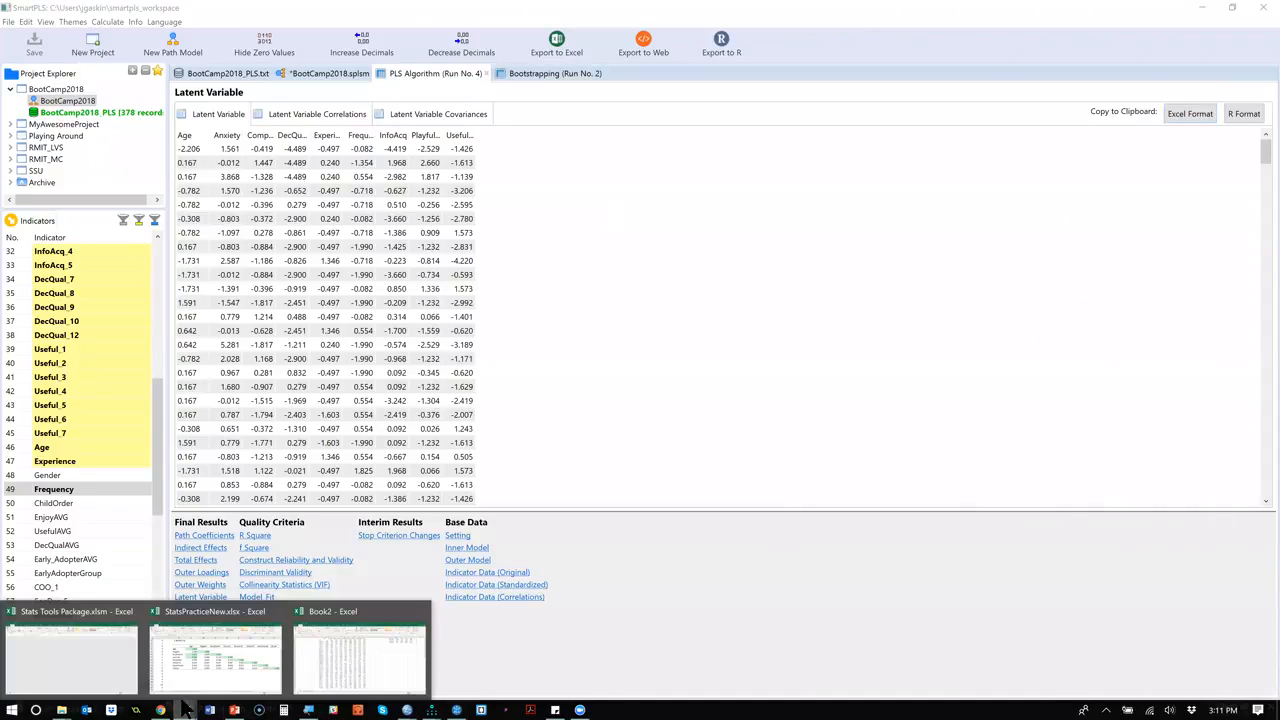
mouse_move(61, 709)
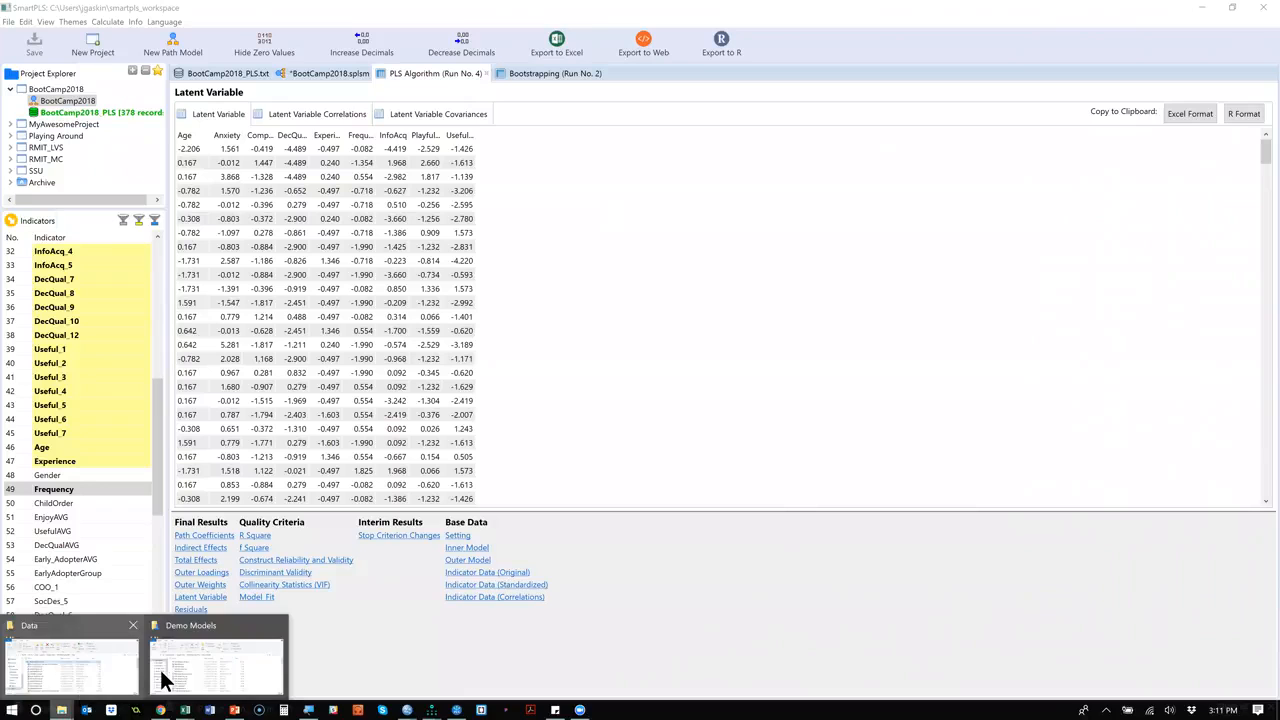
left_click(97, 677)
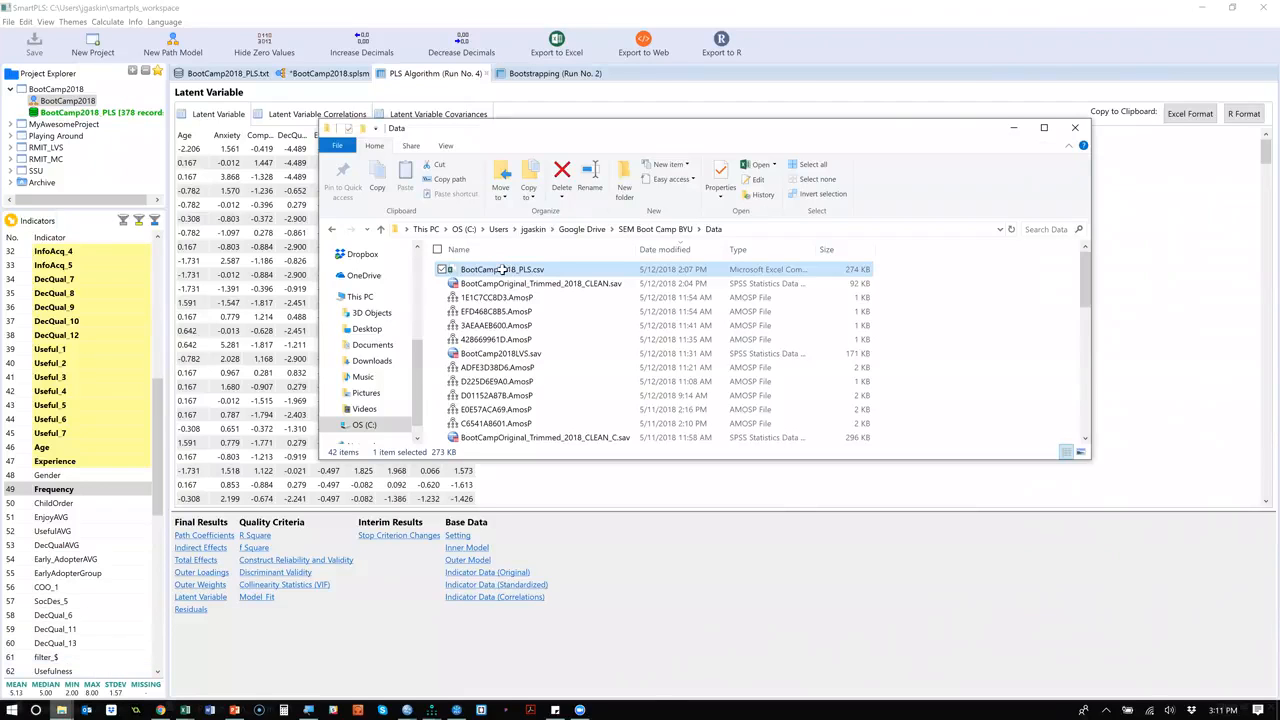
double_click(500, 268)
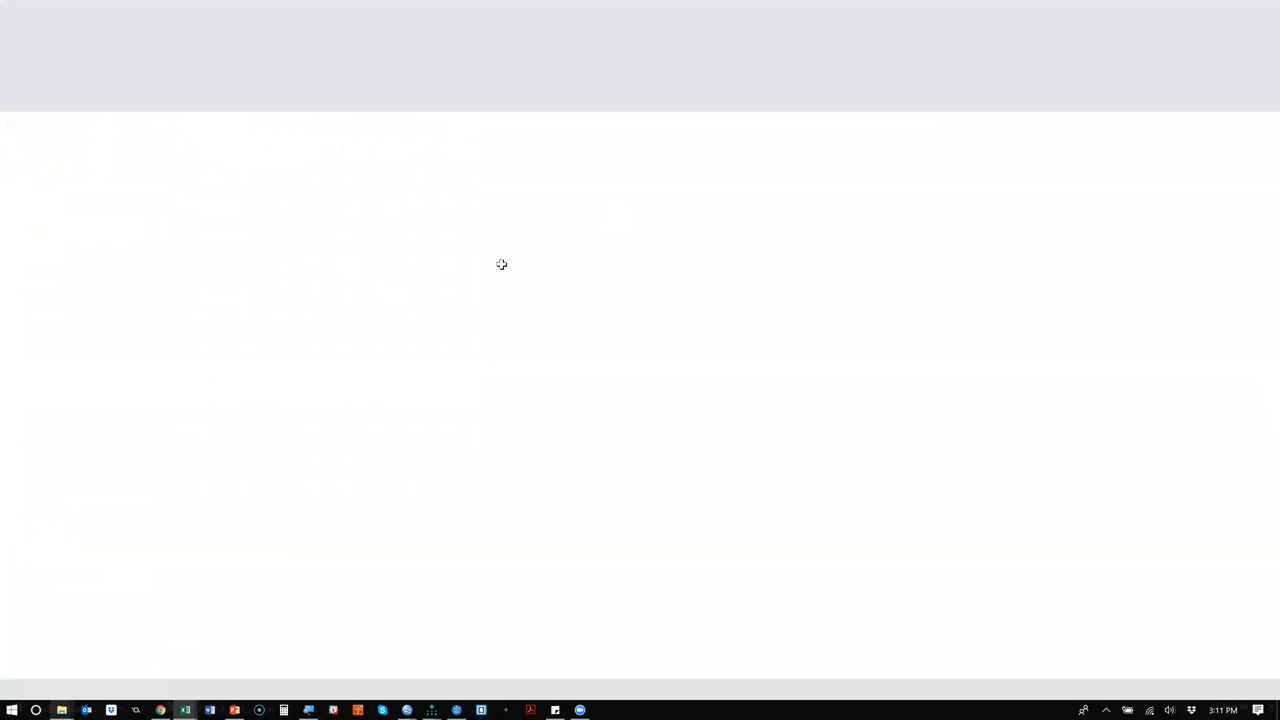
Paste the copied latent variable scores into the first empty column of BootCamp2018_PLS.csv, starting at cell CQ1.
left_click(531, 196)
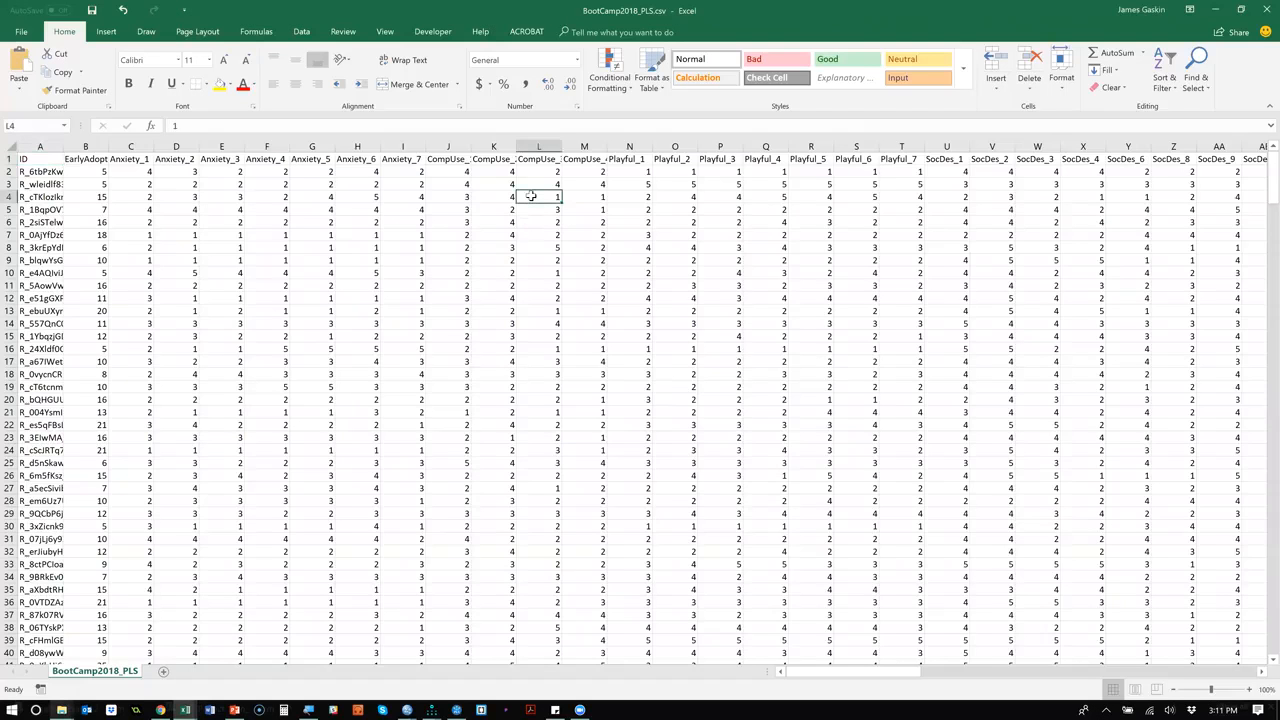
key("ctrl+Right")
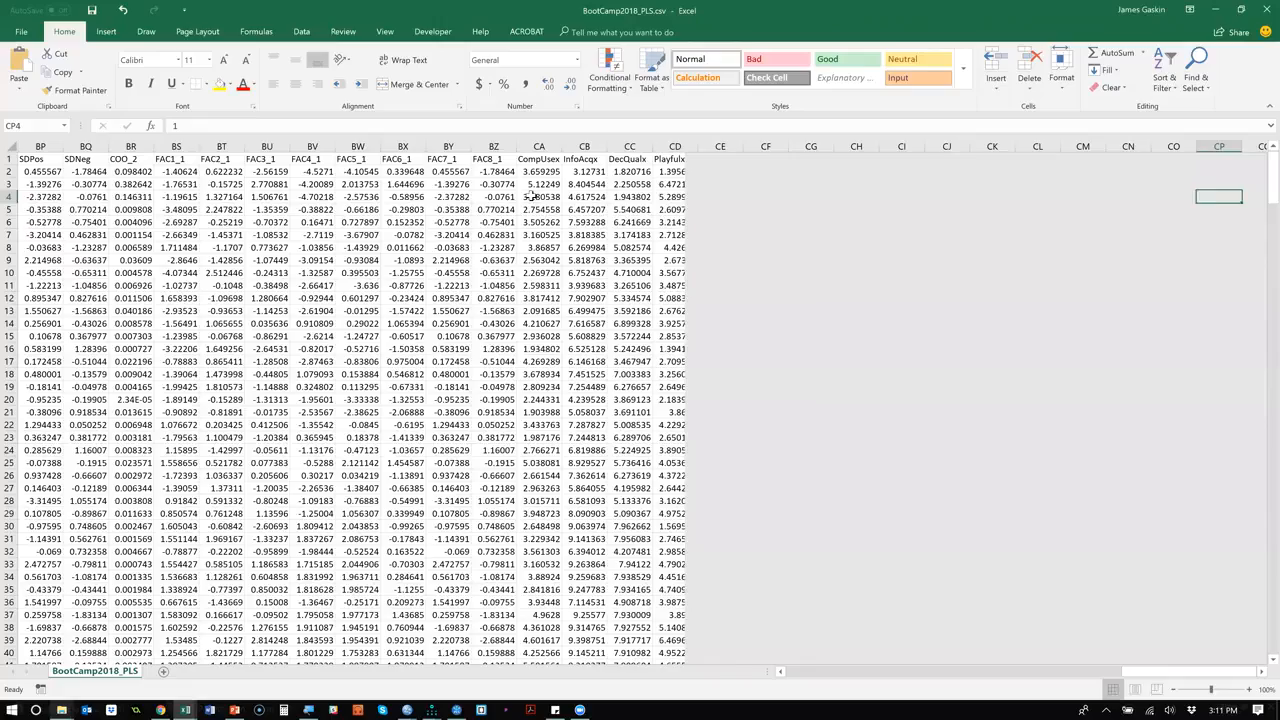
key("ctrl+Up")
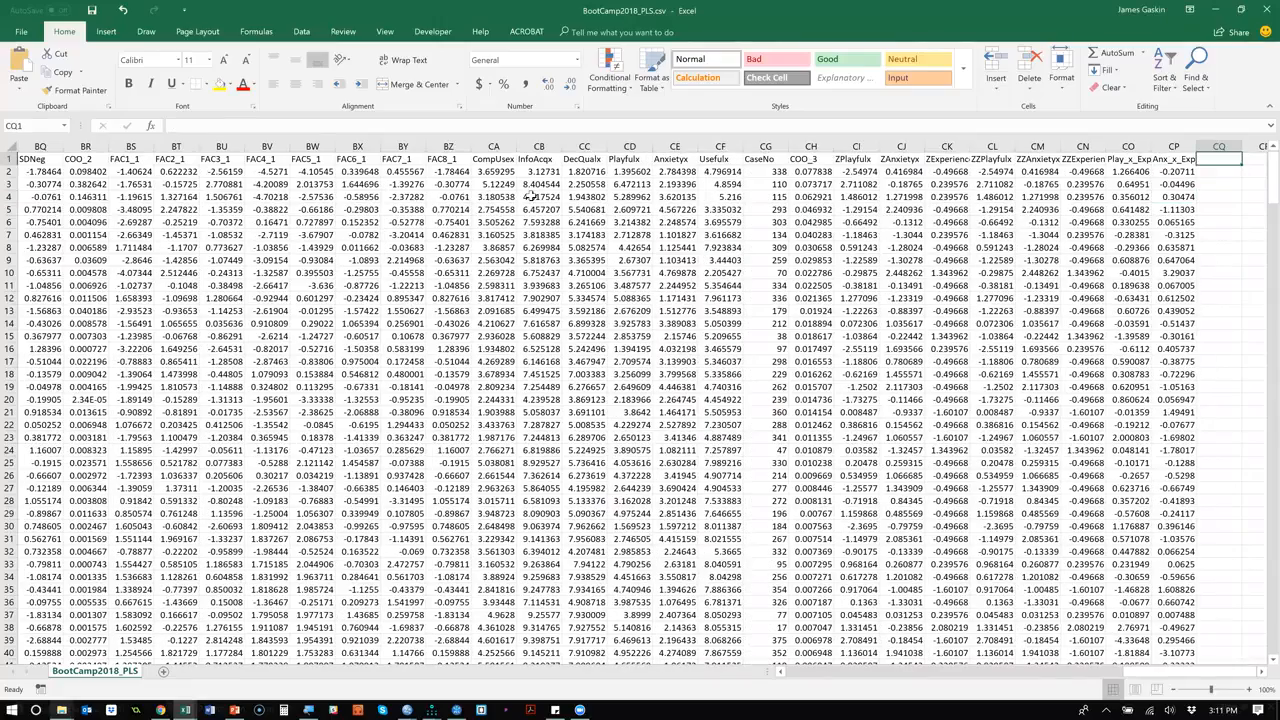
key("ctrl+v")
key("Right")
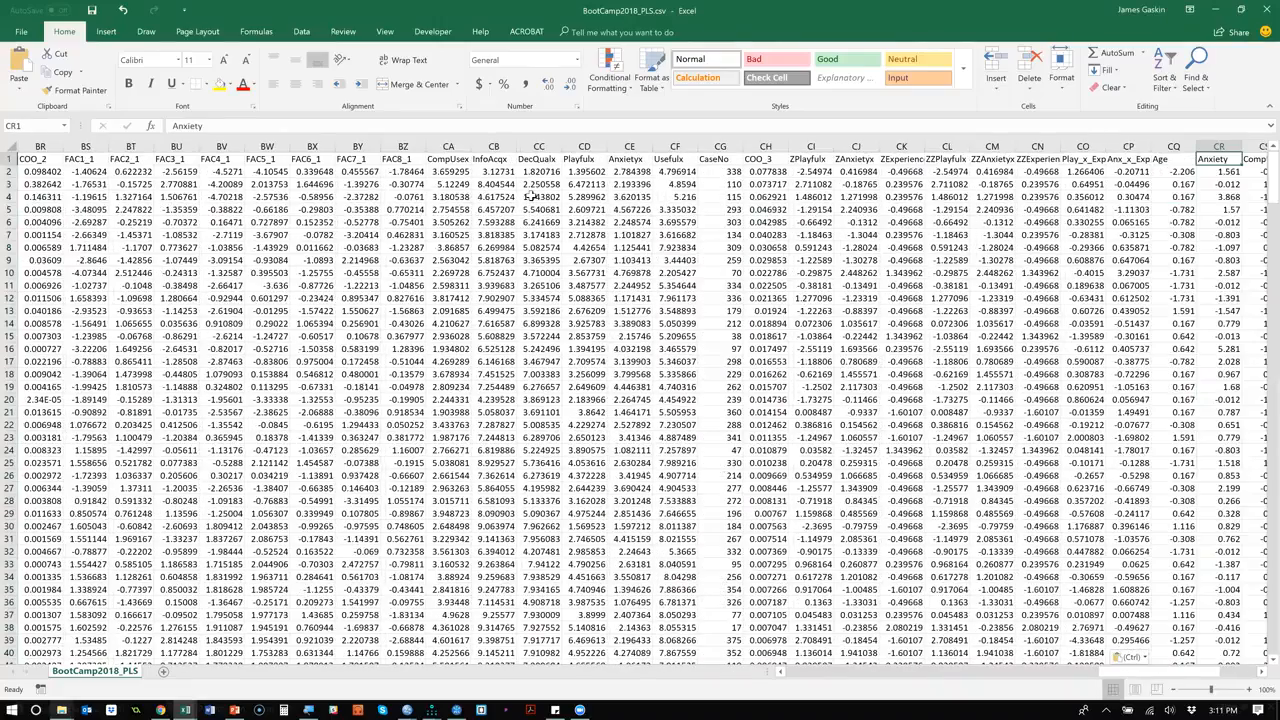
Check the headers of the pasted score columns and whether the scores extend to the last data row.
key("Right")
key("Right")
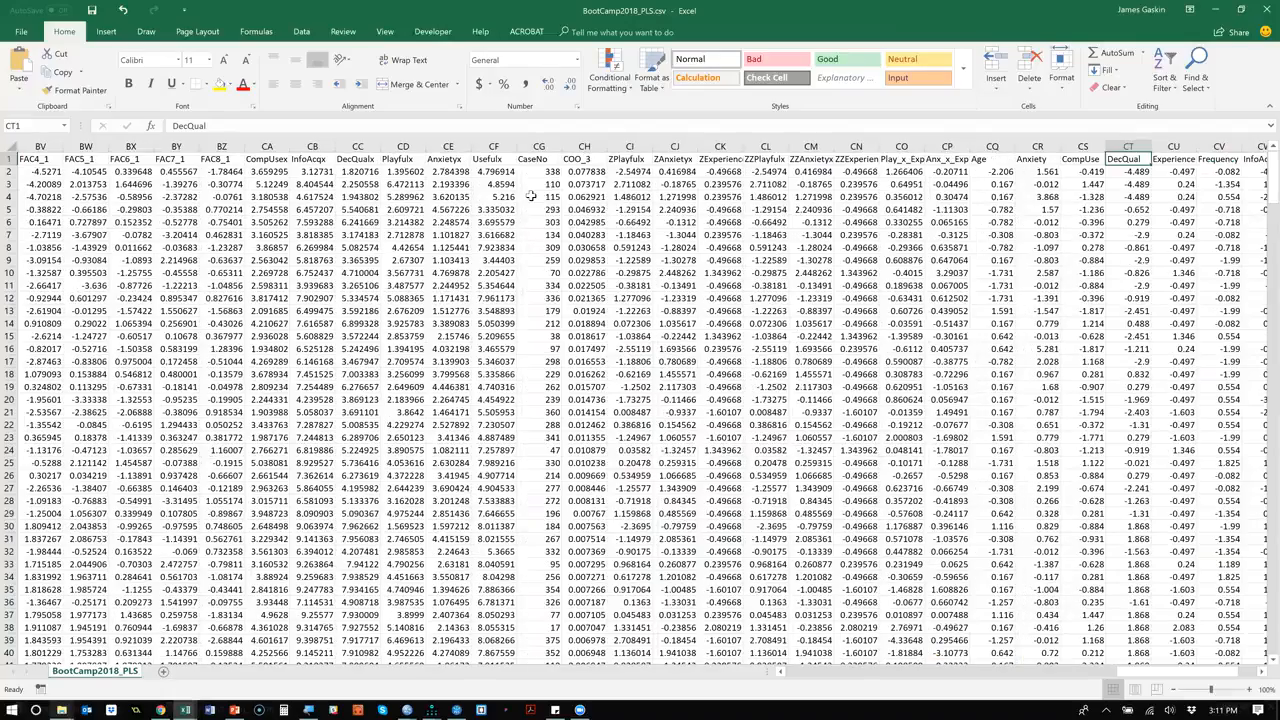
key("ctrl+Down")
key("shift+Left")
key("shift+Left")
key("shift+Left")
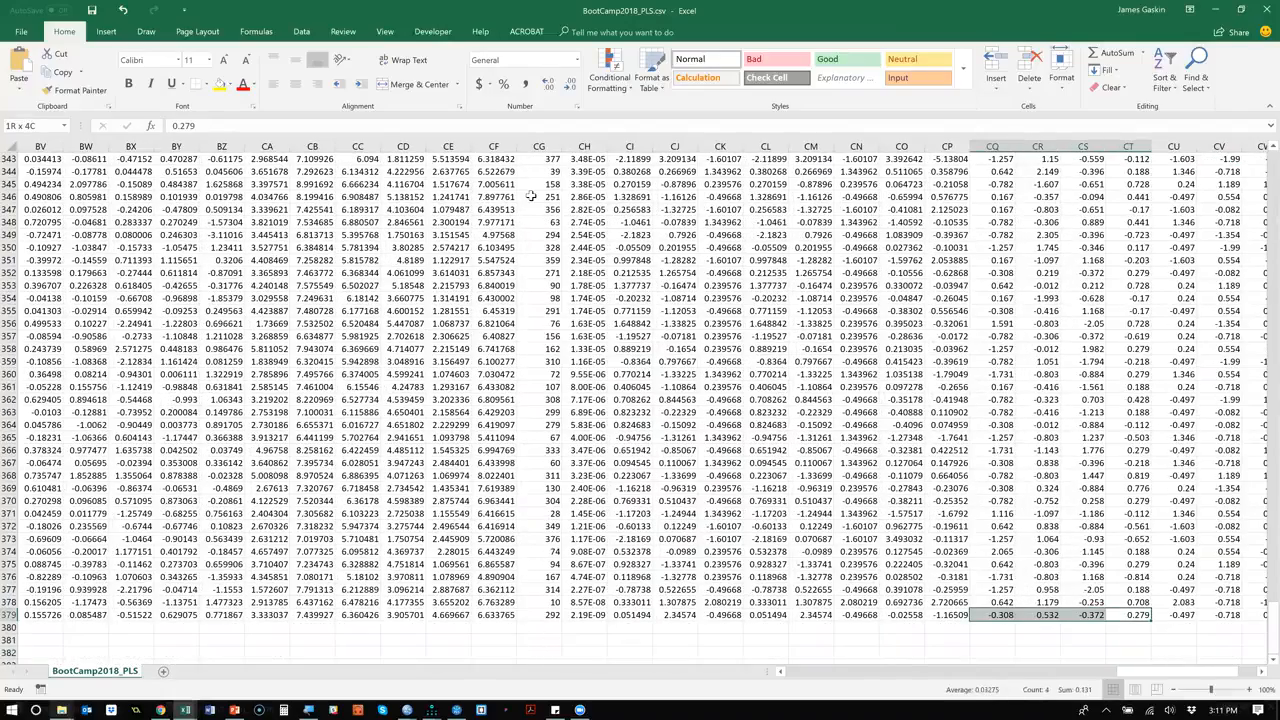
key("shift+Right")
key("ctrl+Up")
key("Left")
key("Left")
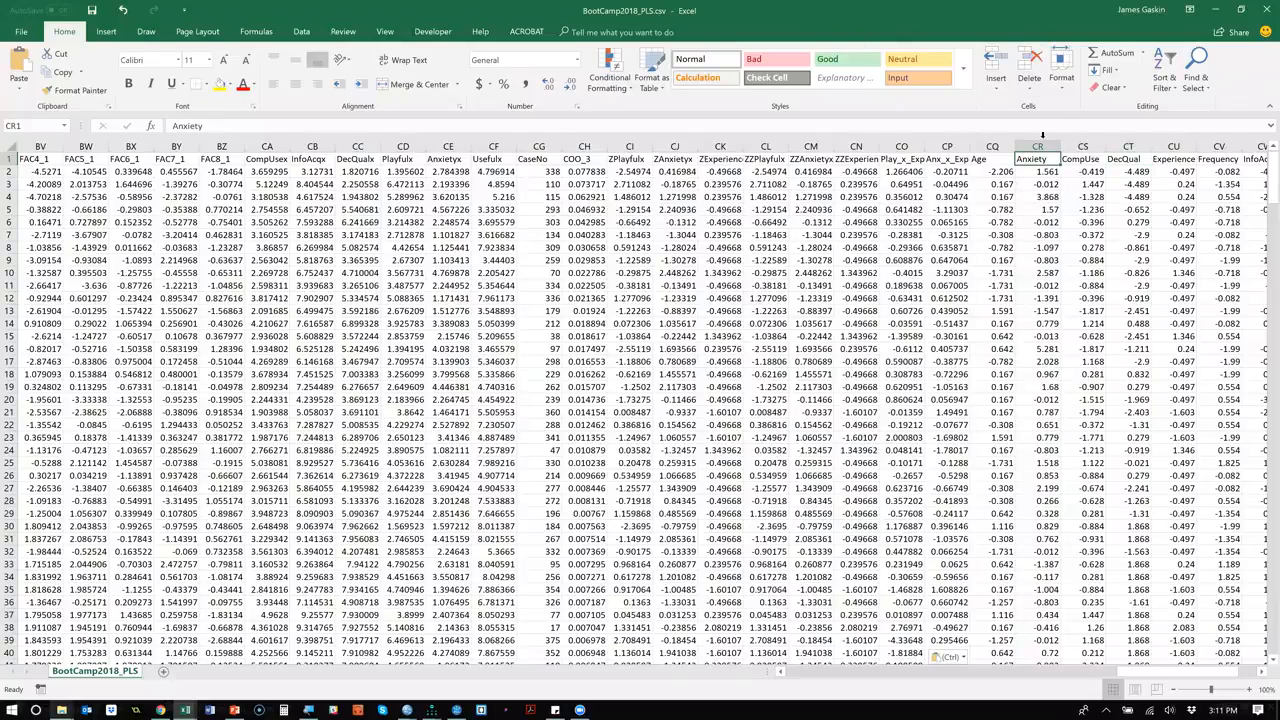
Select the pasted Anxiety scores in Excel and compare them with the Anxiety column of the latent variable scores in SmartPLS.
key("ctrl+shift+Down")
key("alt+Tab")
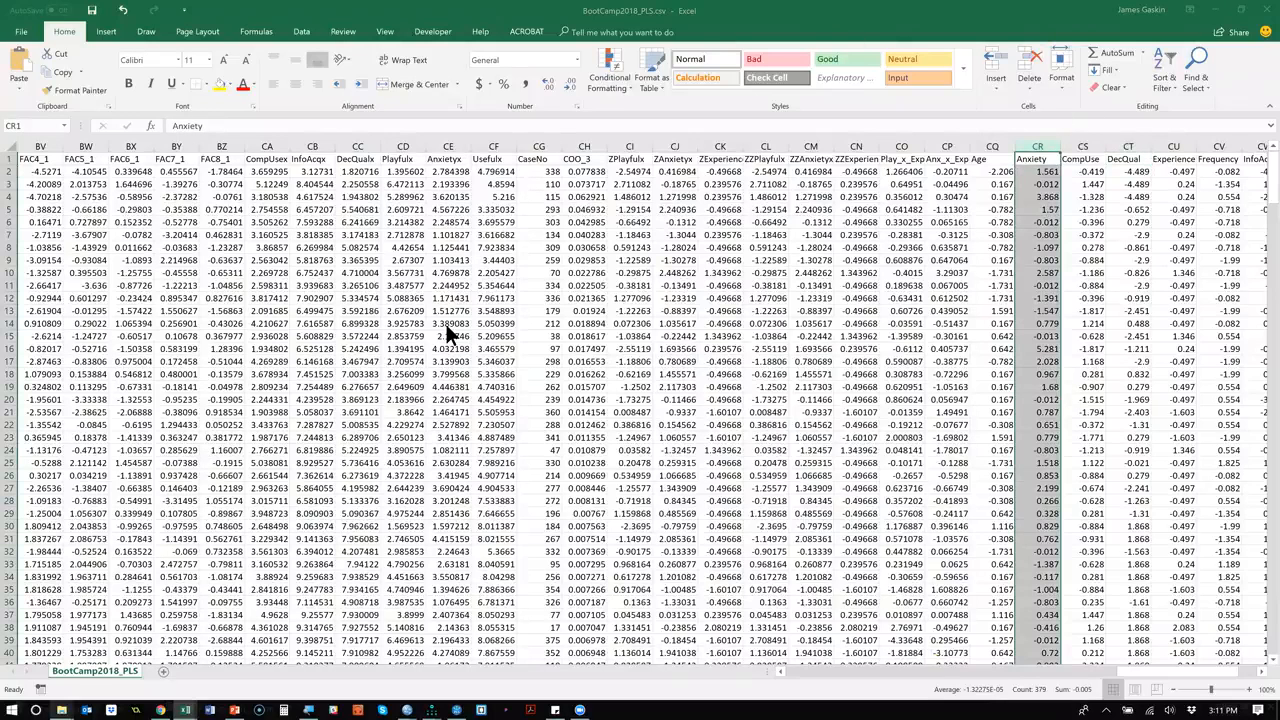
key("alt+Tab")
key("Tab")
key("Tab")
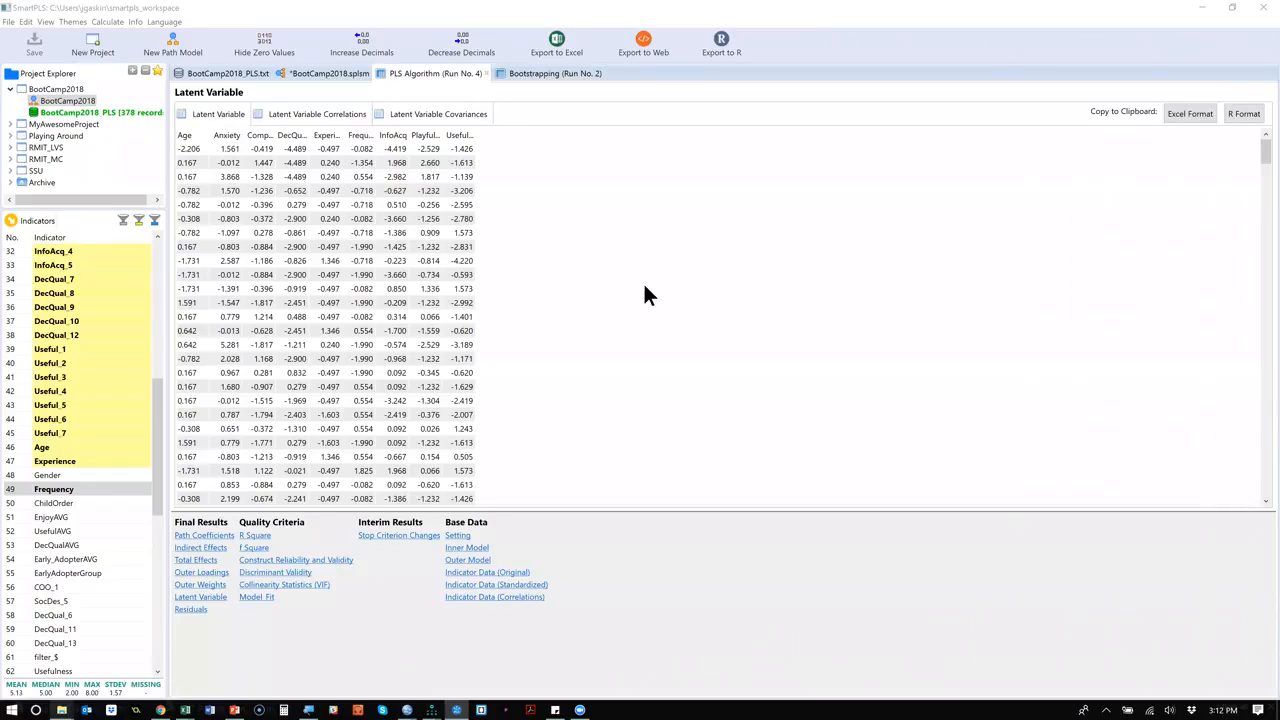
left_click(229, 135)
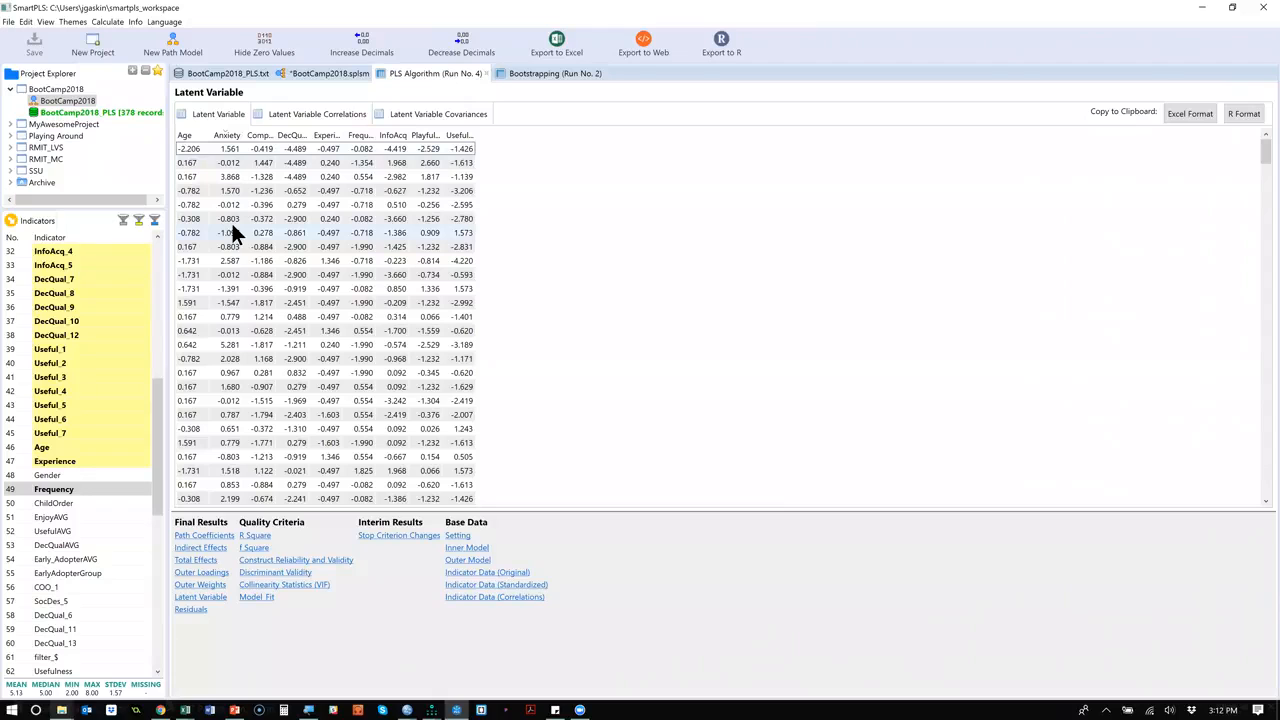
Add a two-stage, standardized moderating effect on Usefulness in the BootCamp2018 model, with Experience as moderator and Playfulness as independent variable.
left_click(303, 73)
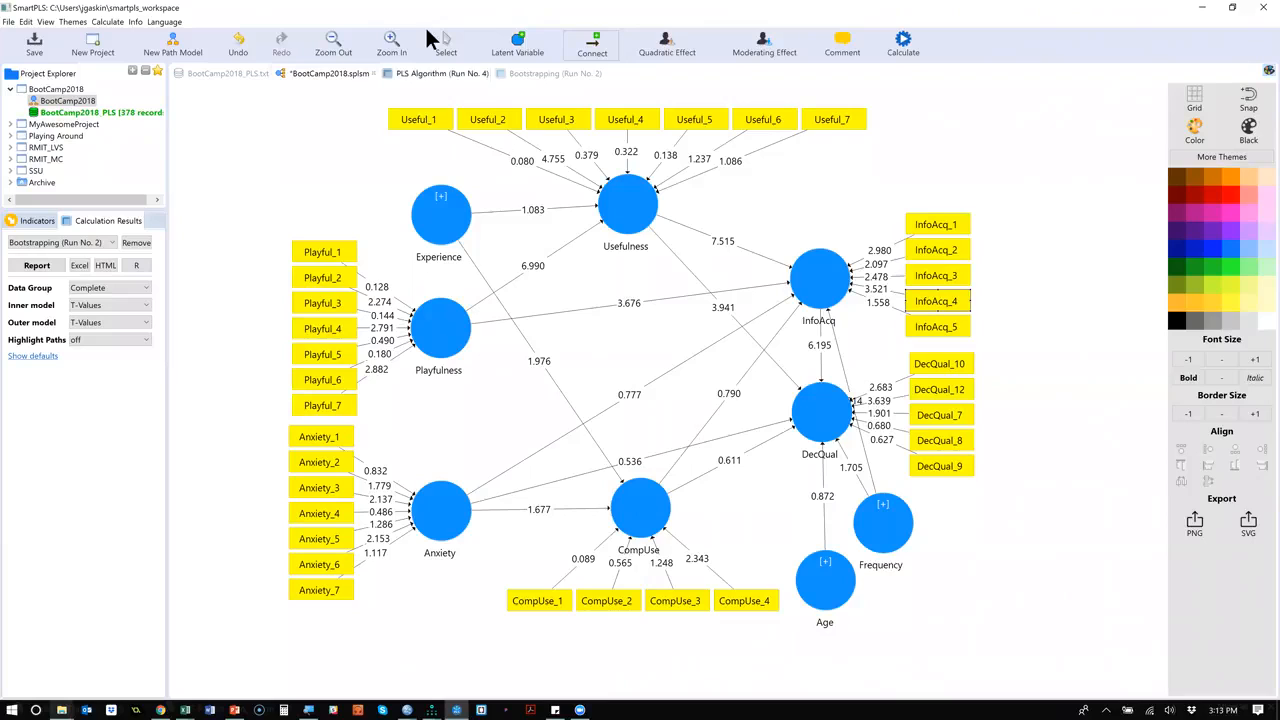
left_click(446, 55)
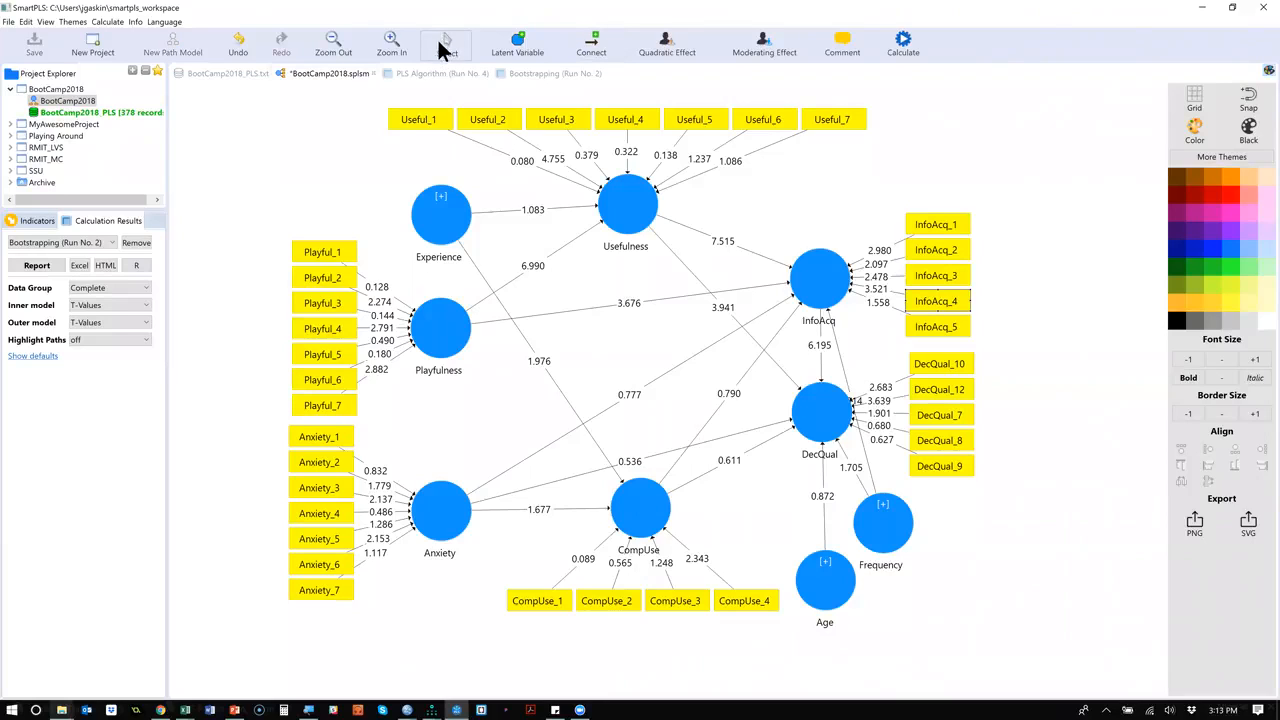
right_click(623, 211)
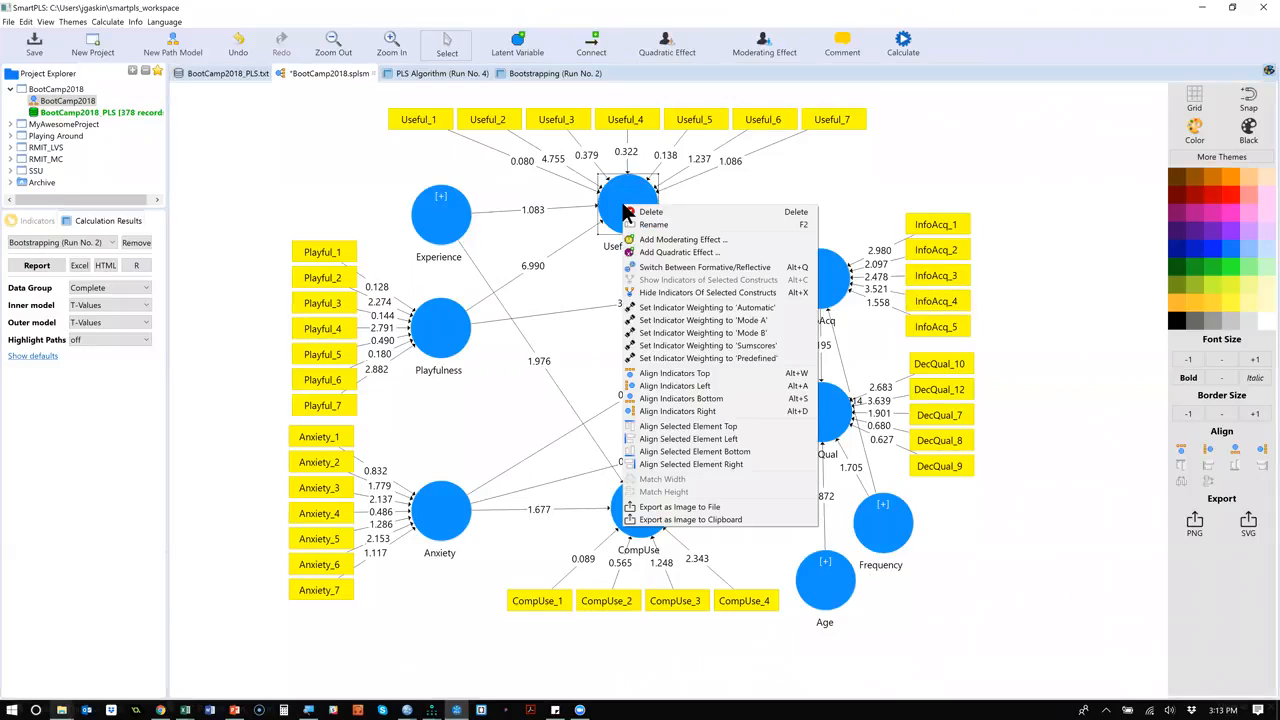
left_click(739, 240)
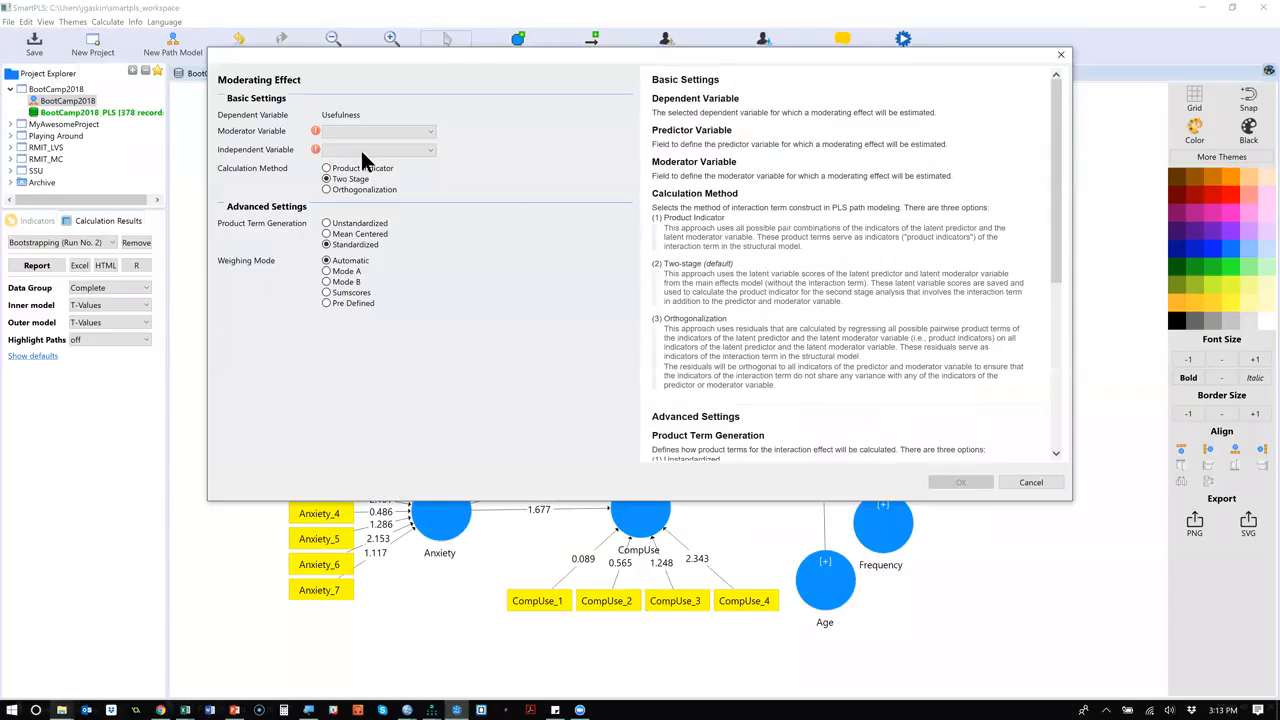
left_click(411, 126)
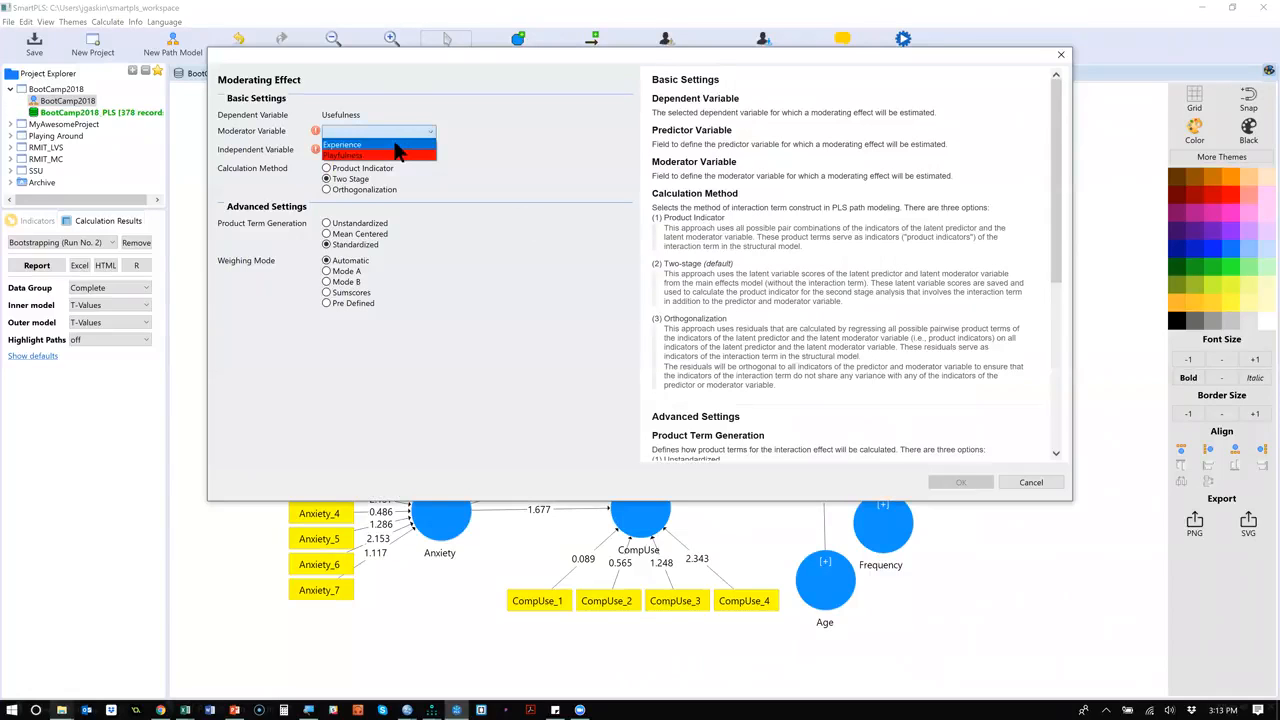
left_click(394, 142)
left_click(397, 149)
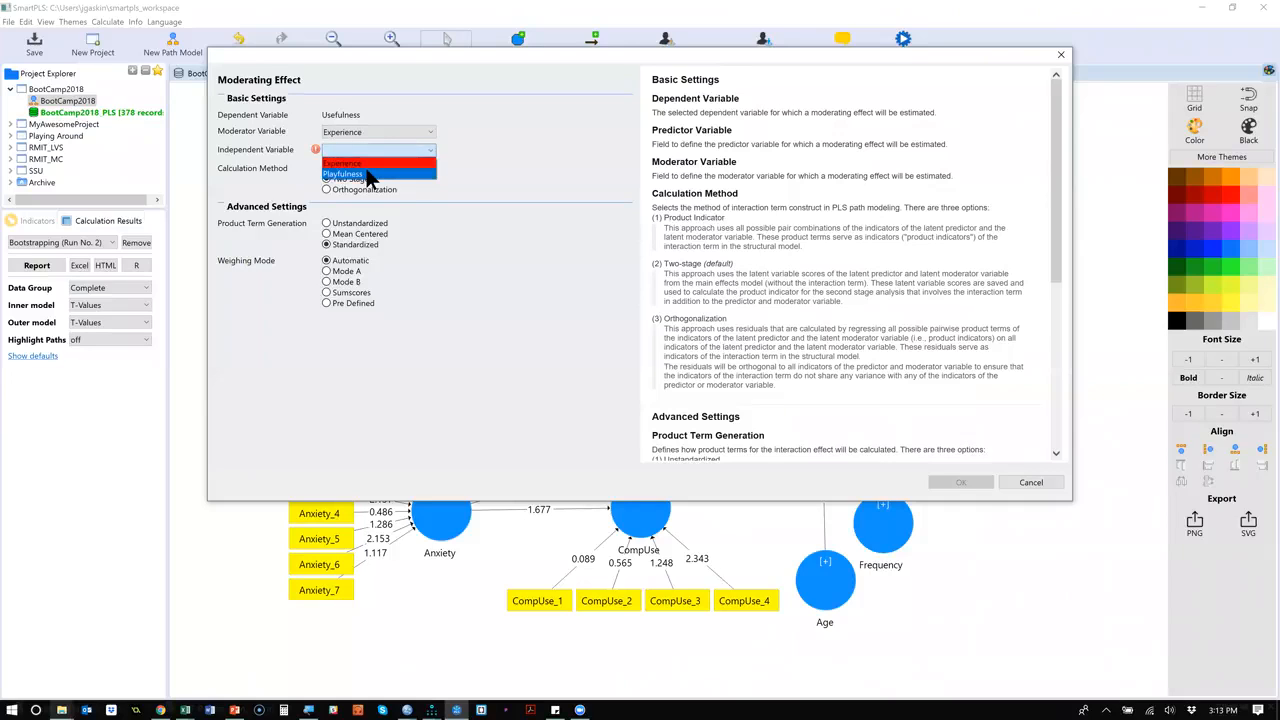
left_click(370, 175)
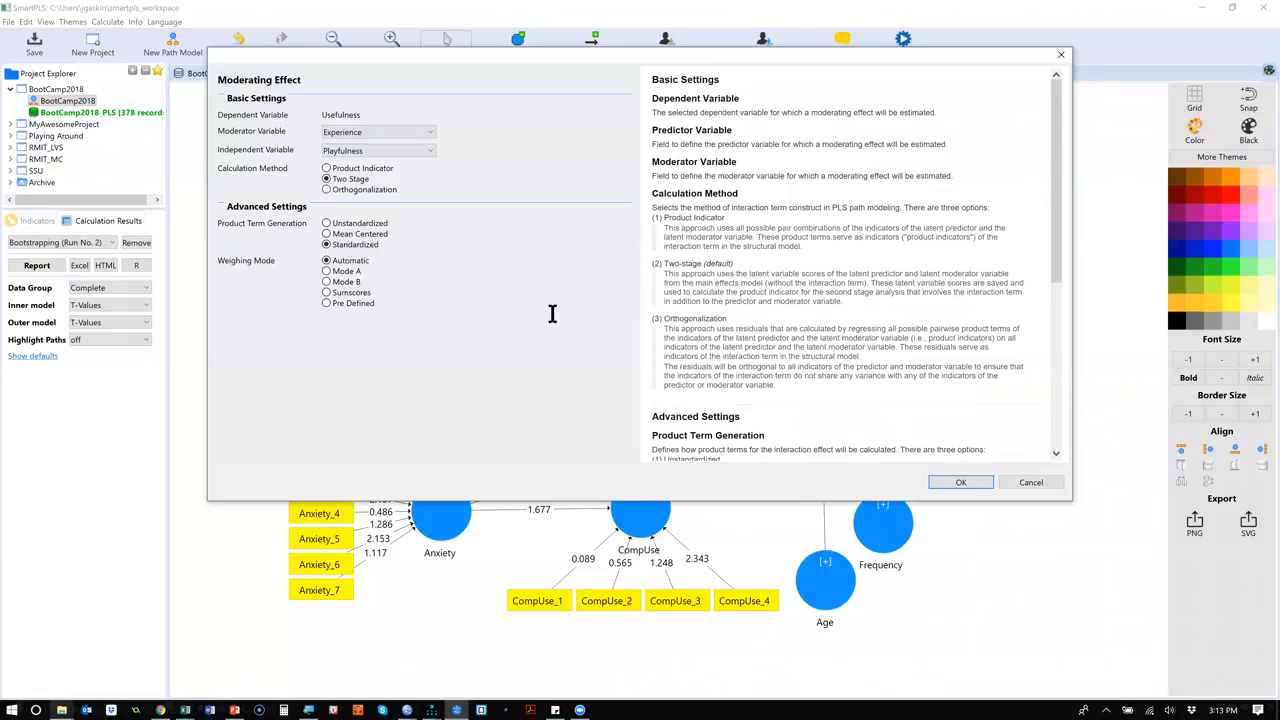
left_click(960, 483)
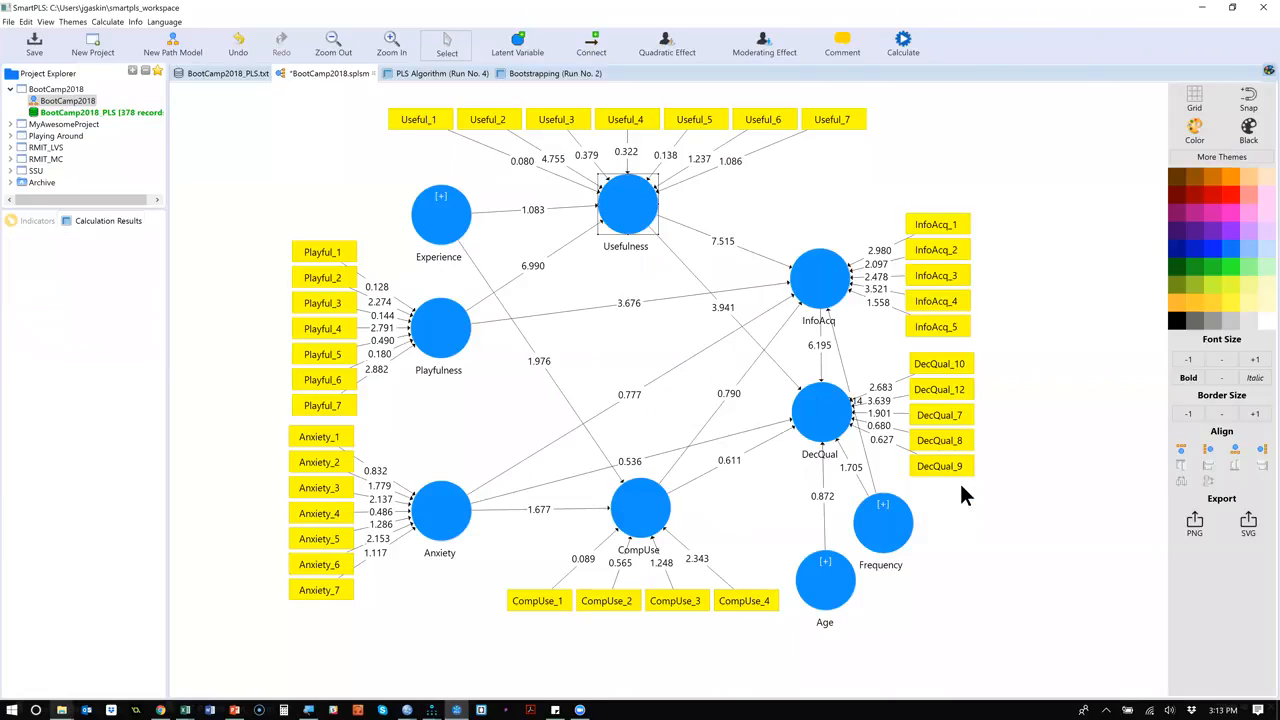
Move the moderating effect construct above and left of Experience, show its Playfulness * Experience indicator, and place the indicator beside it.
left_click_drag(600, 290, 345, 160)
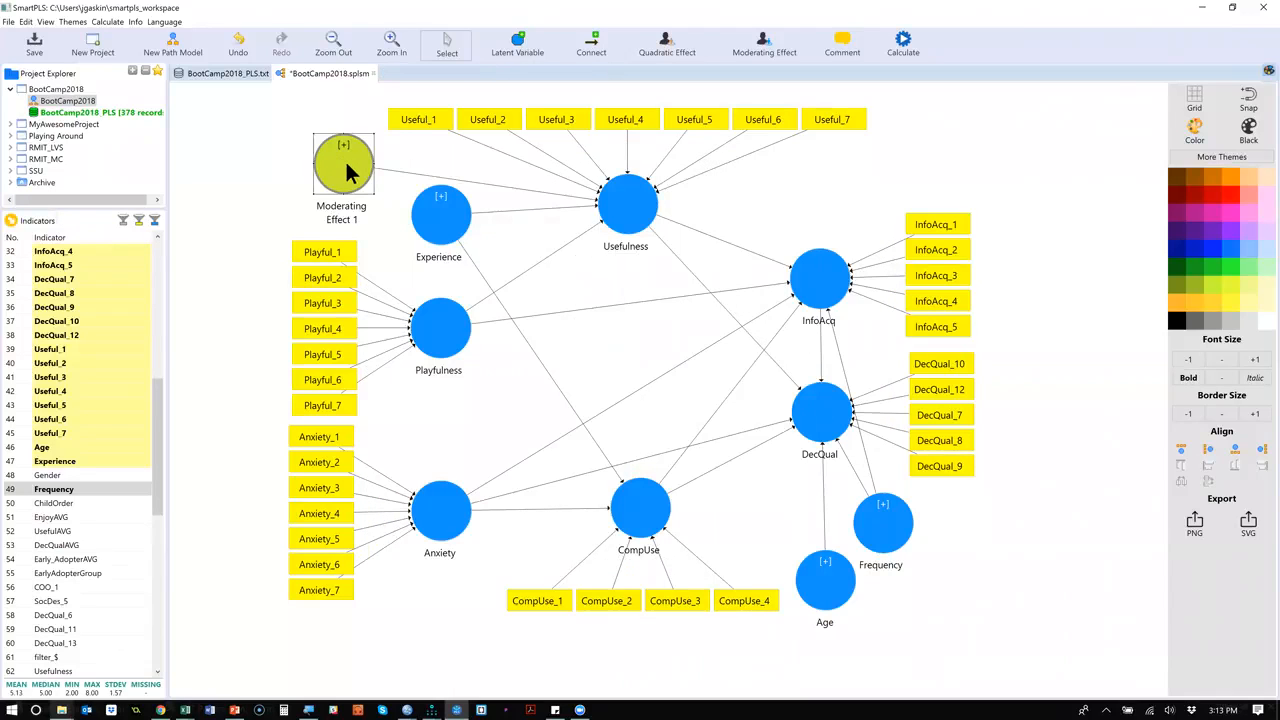
right_click(346, 162)
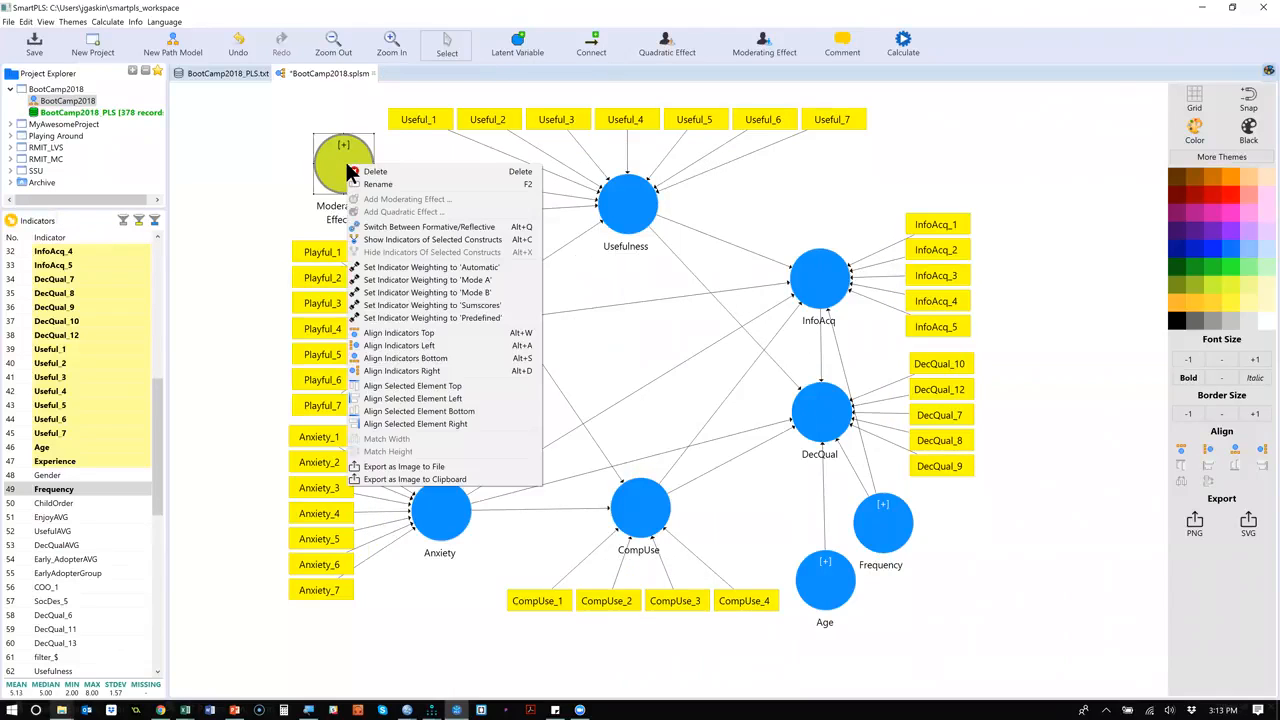
left_click(430, 237)
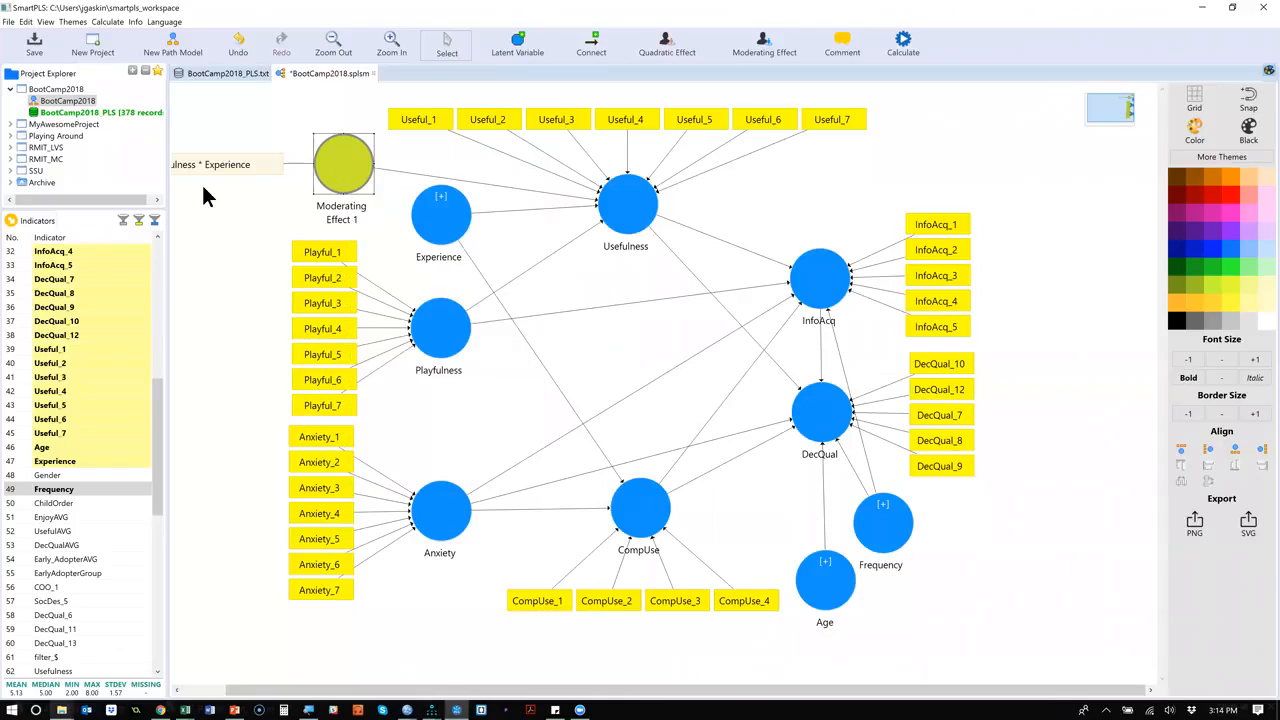
left_click_drag(254, 167, 288, 182)
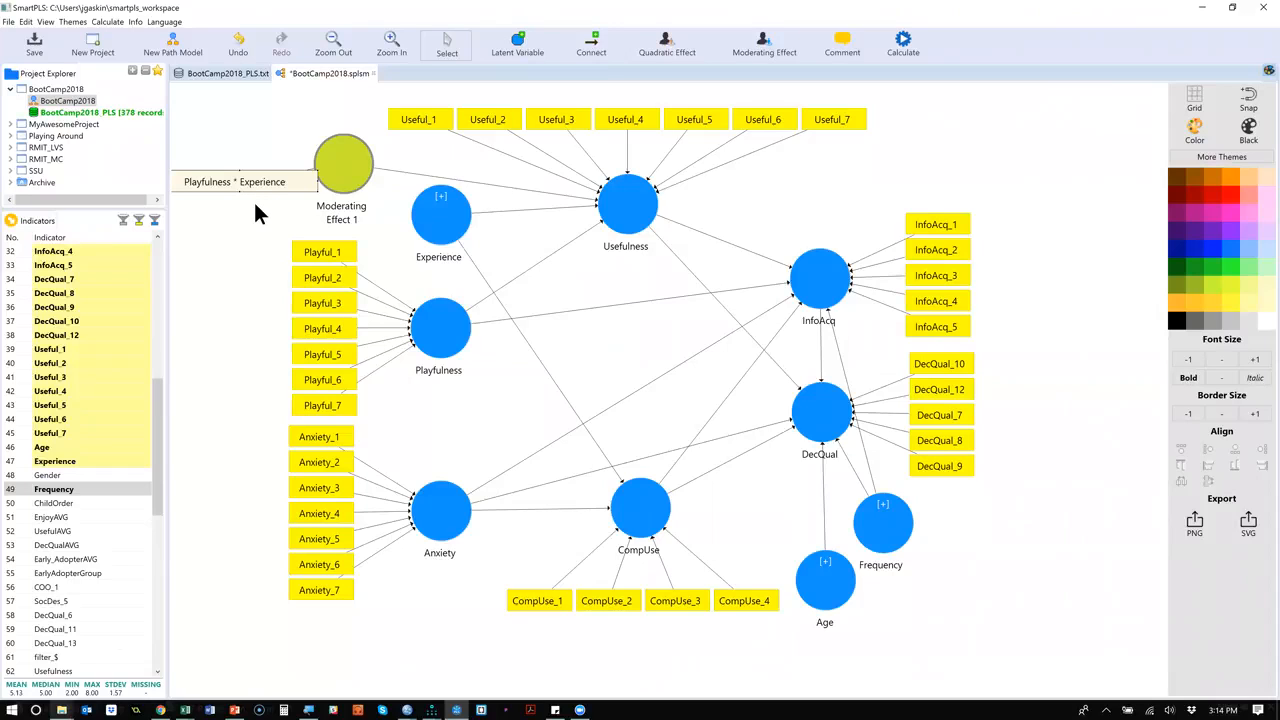
left_click_drag(252, 183, 222, 138)
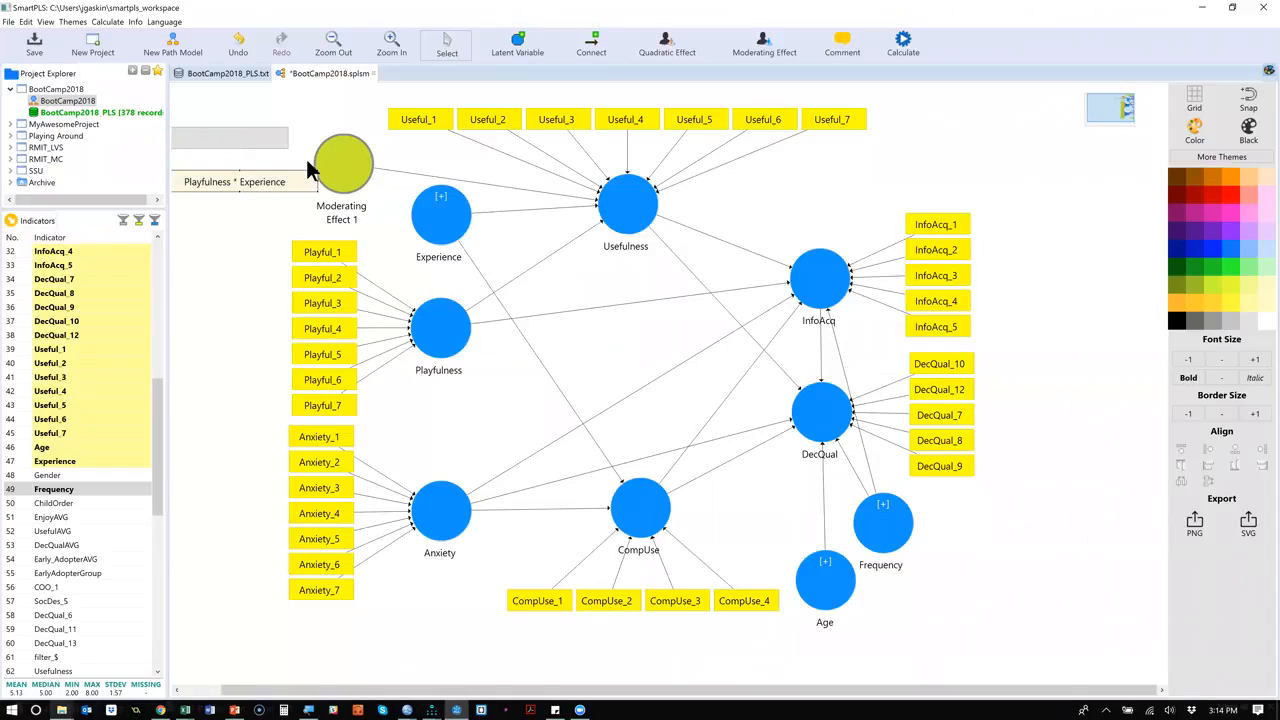
mouse_move(337, 160)
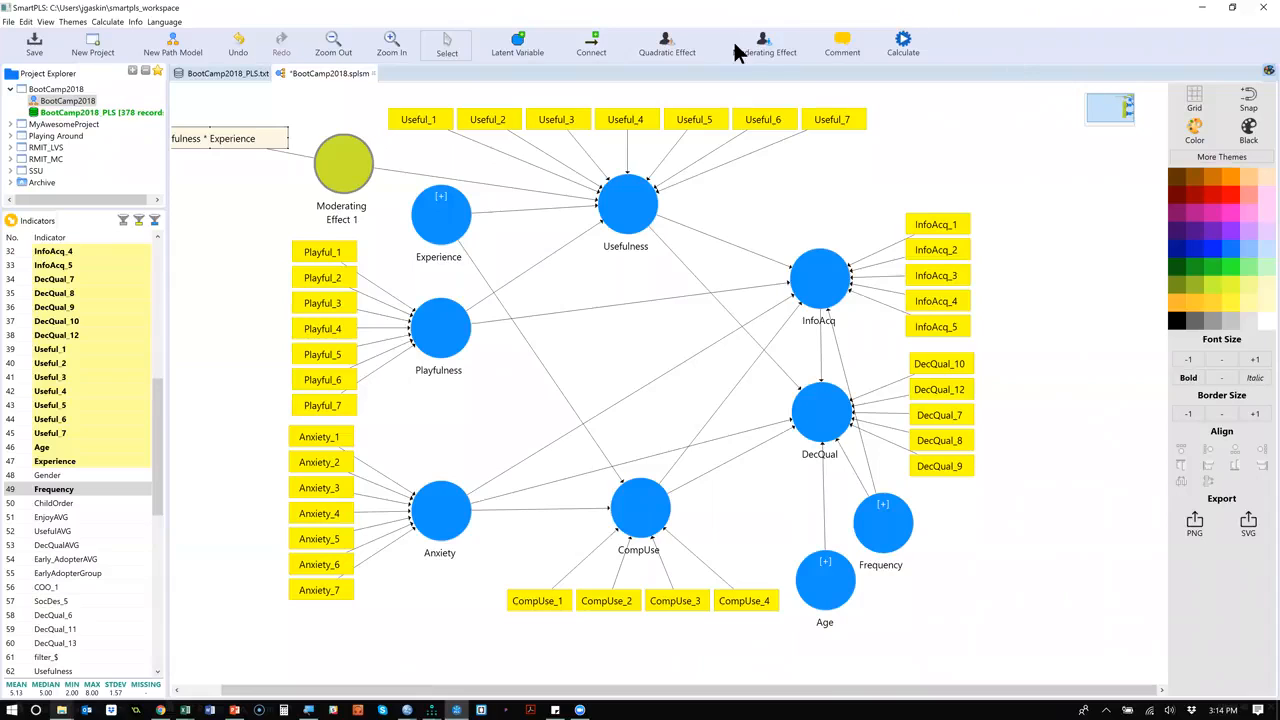
left_click(904, 45)
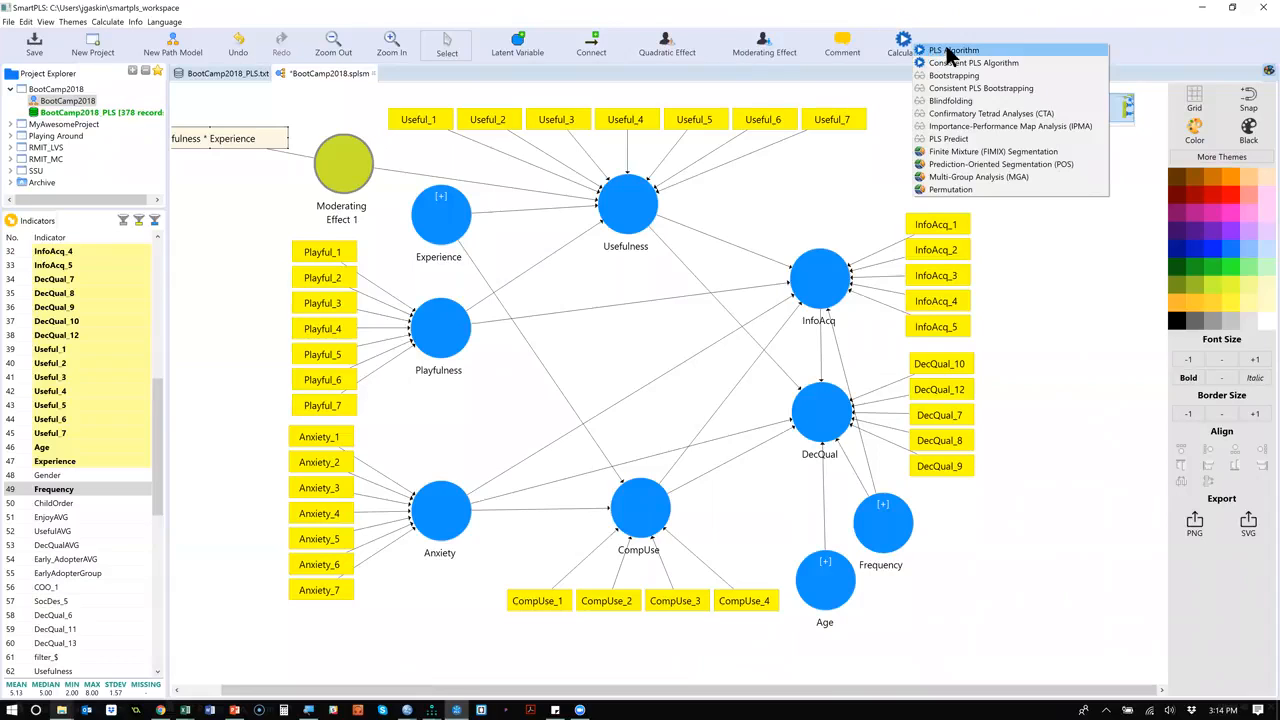
left_click(1005, 205)
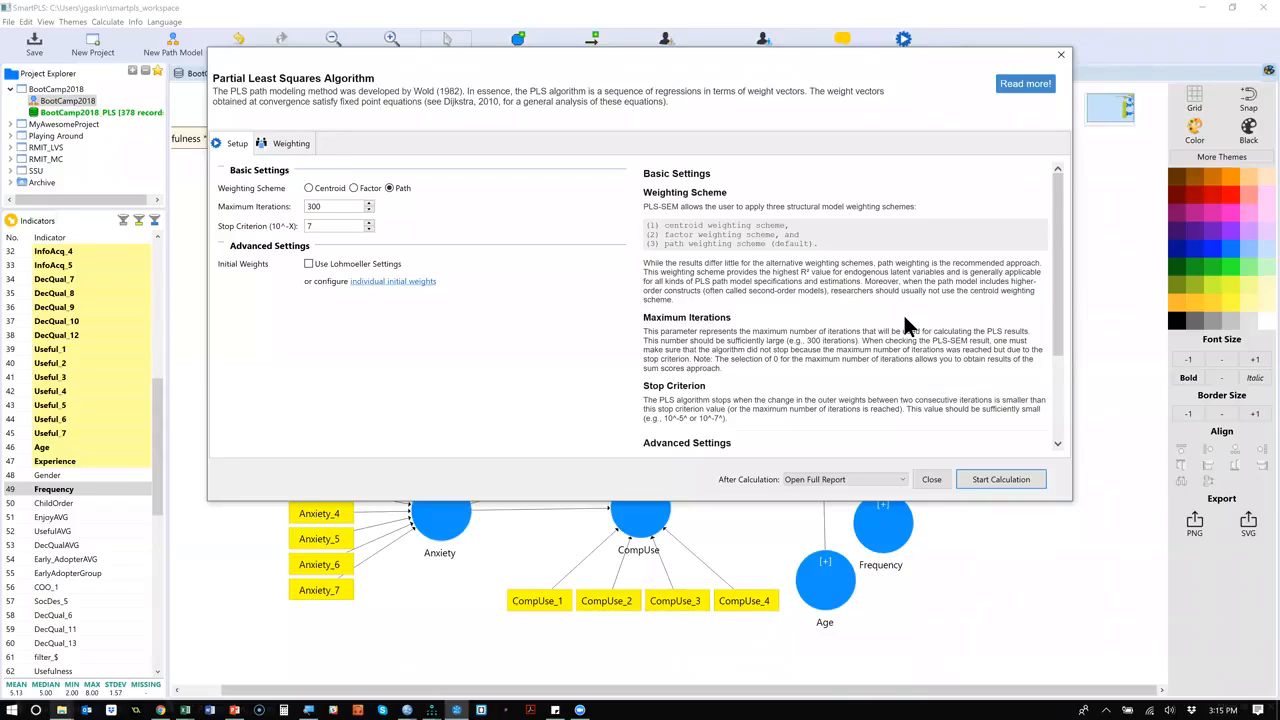
left_click(1061, 54)
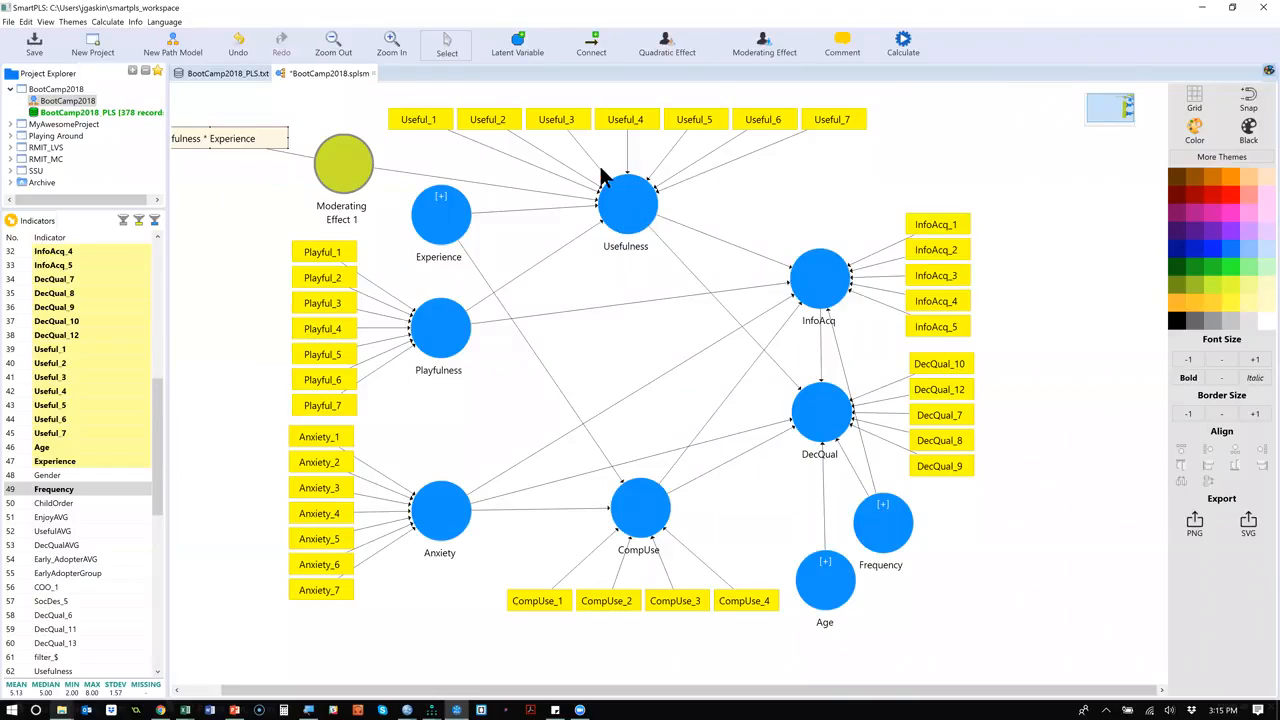
left_click_drag(565, 172, 1044, 643)
left_click_drag(510, 169, 331, 672)
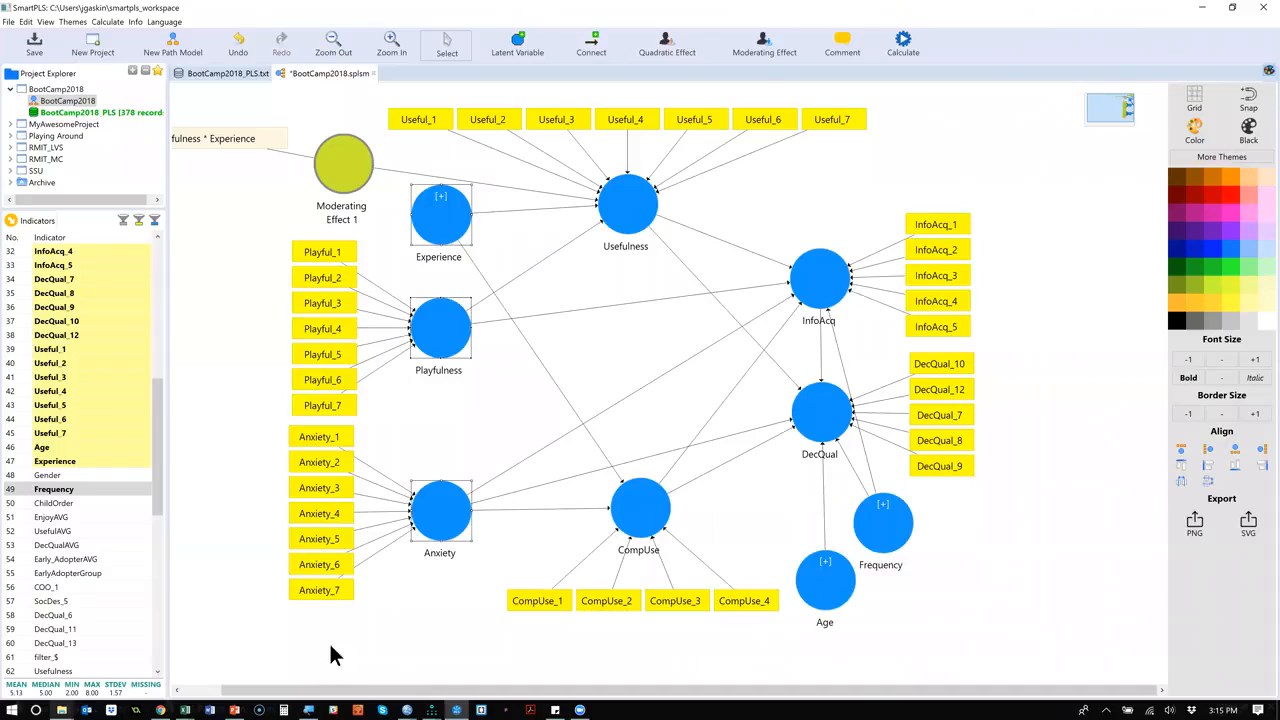
left_click(609, 310)
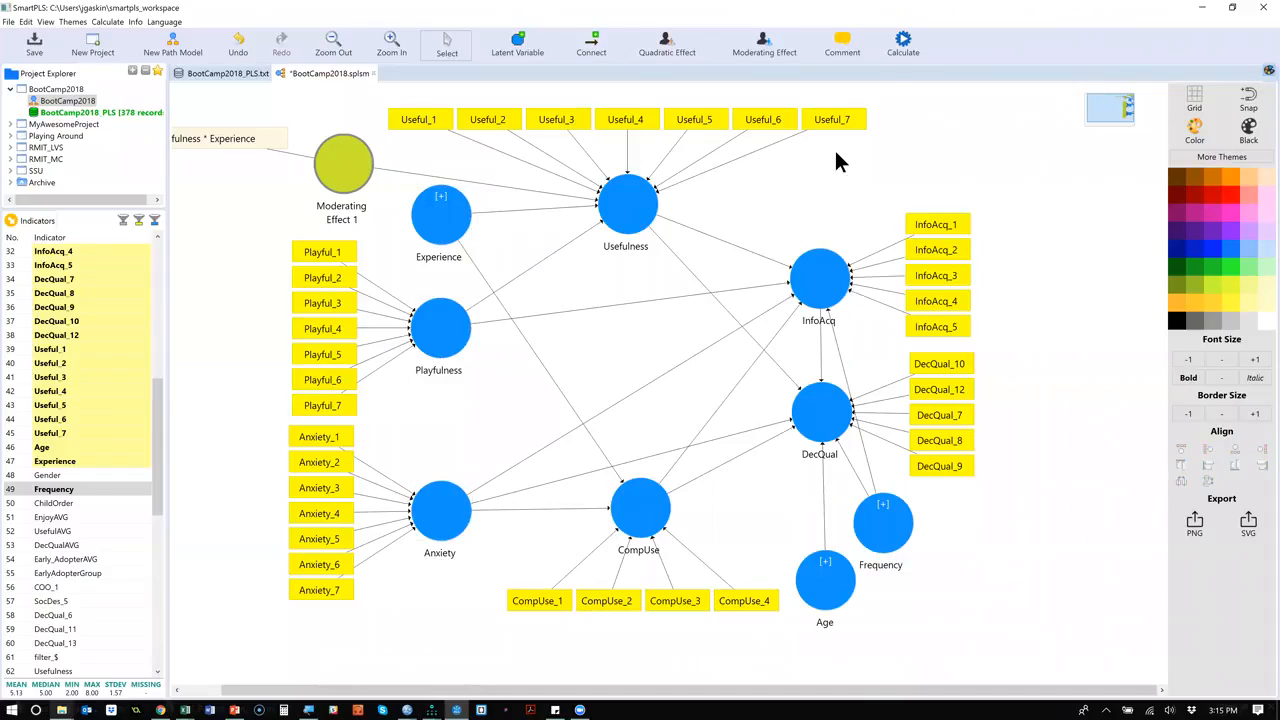
Run the PLS Algorithm on the moderated model with 300 maximum iterations and view the path coefficients in the diagram.
left_click(897, 48)
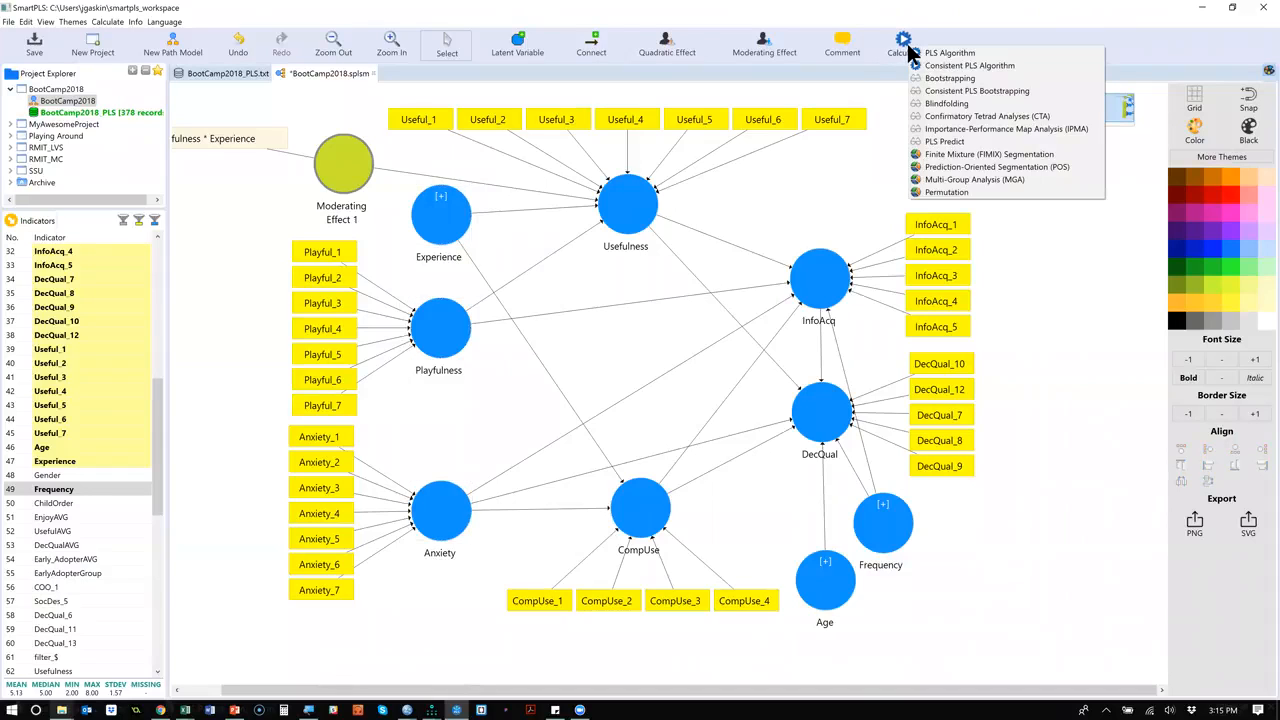
left_click(977, 55)
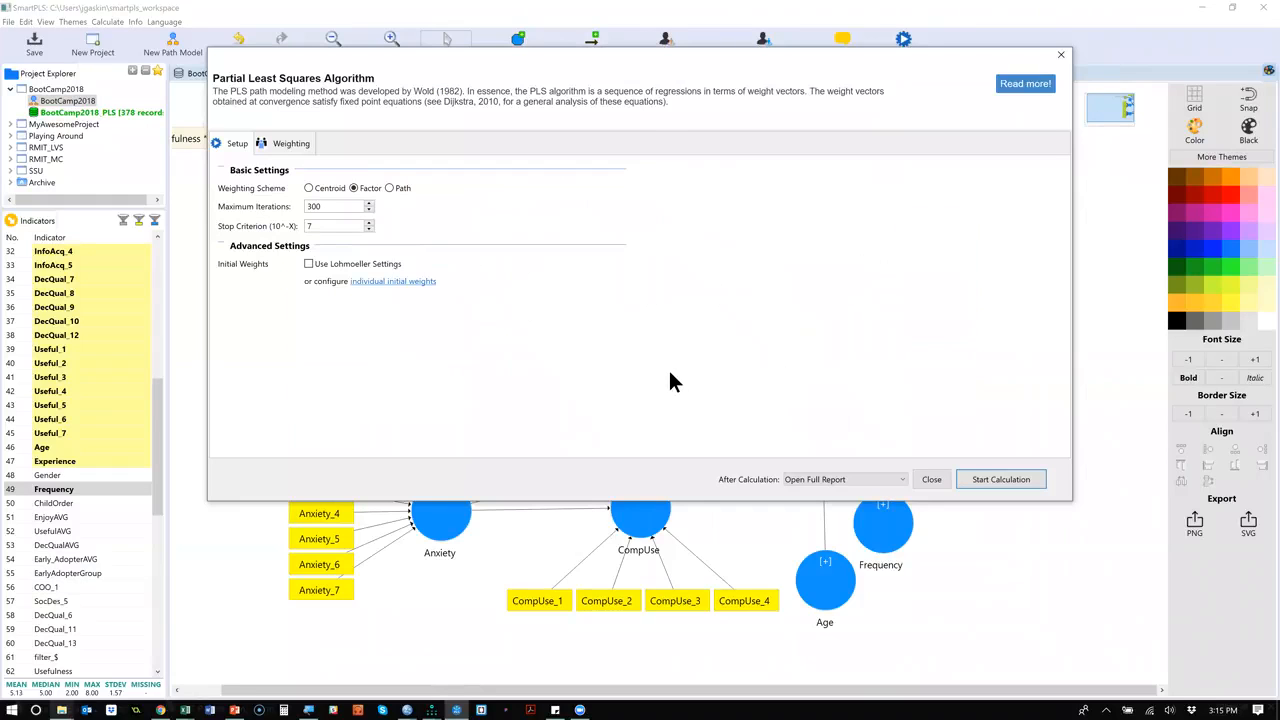
left_click(990, 476)
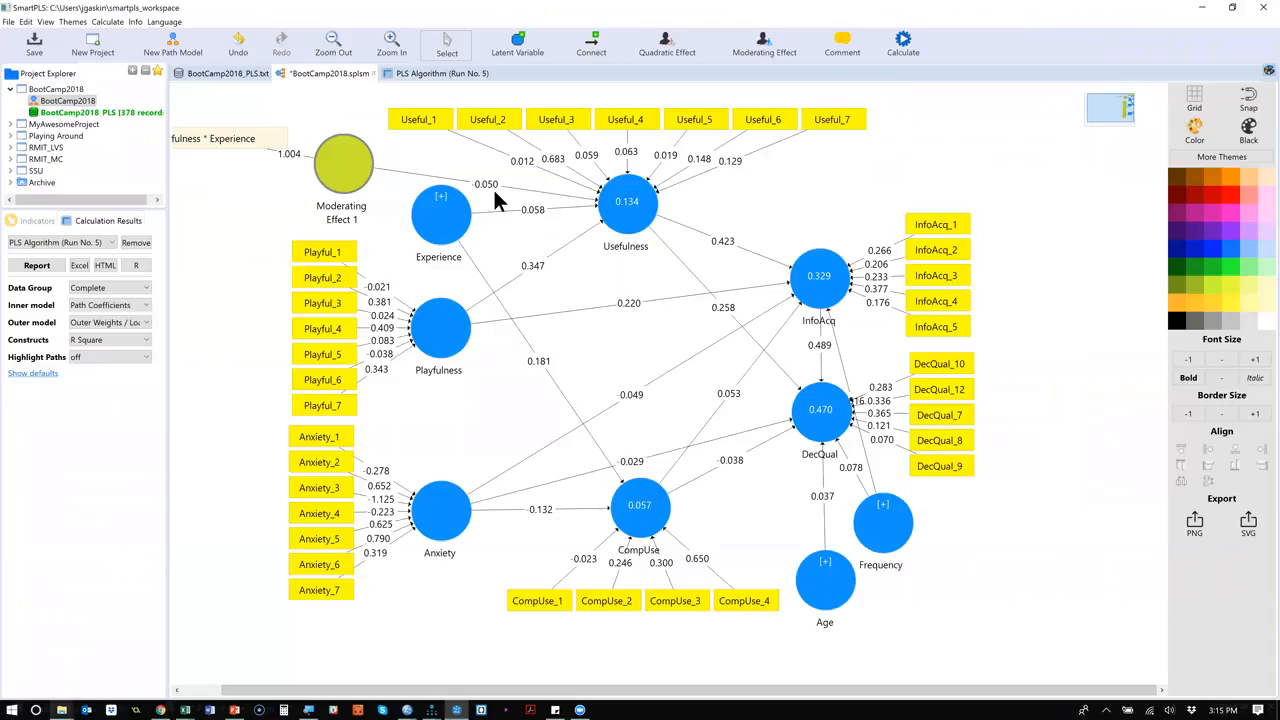
Run basic bootstrapping with 2000 subsamples, two-tailed at 0.05, and examine the significance of the Moderating Effect 1 -> Usefulness path.
left_click(903, 45)
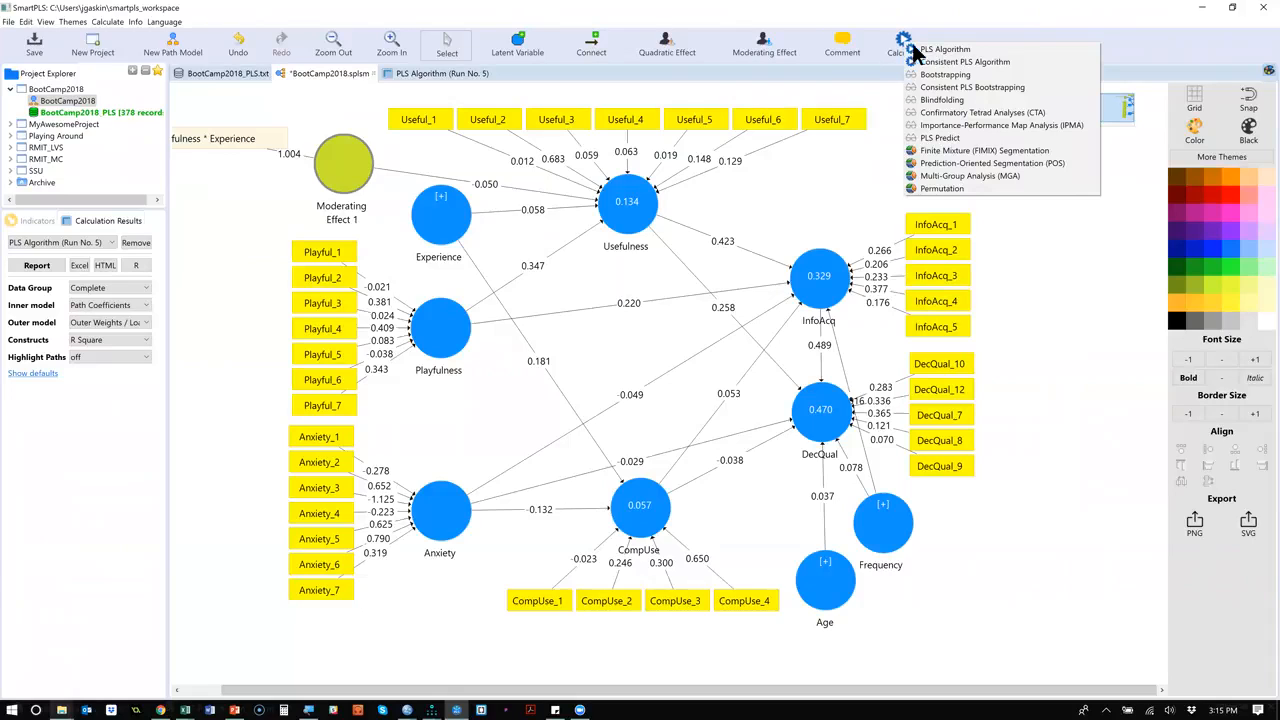
left_click(986, 77)
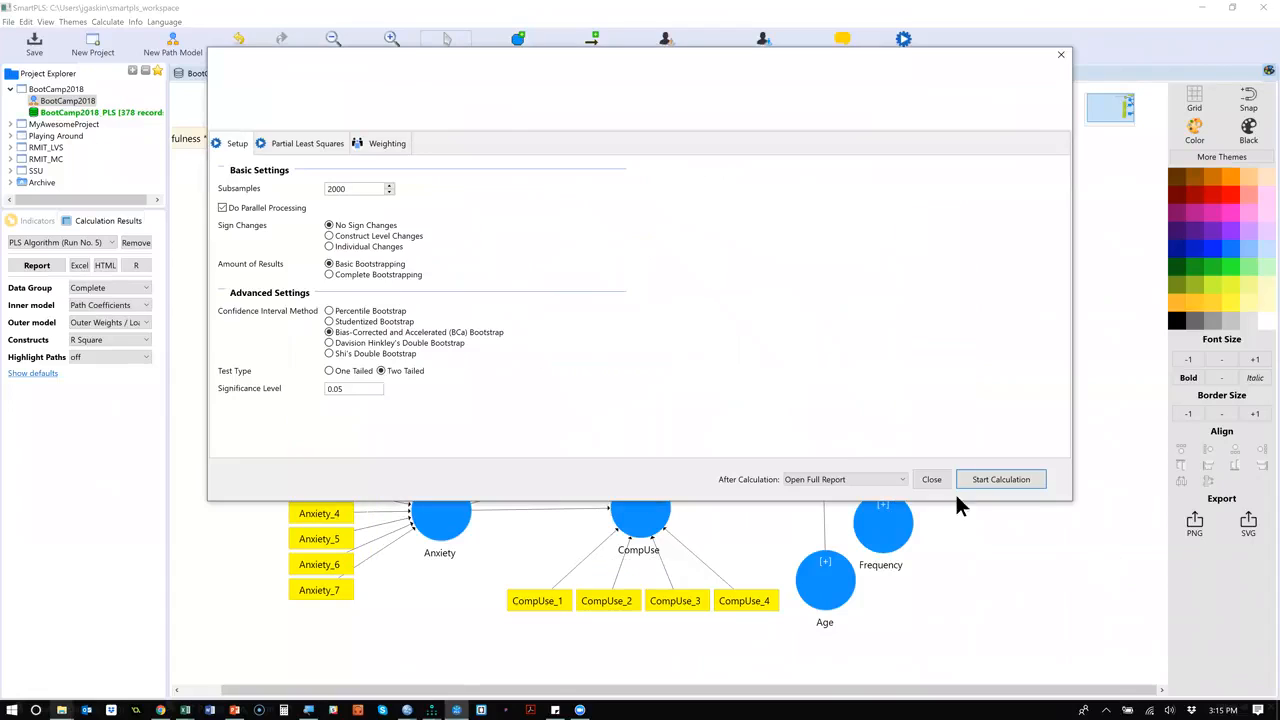
left_click(1023, 482)
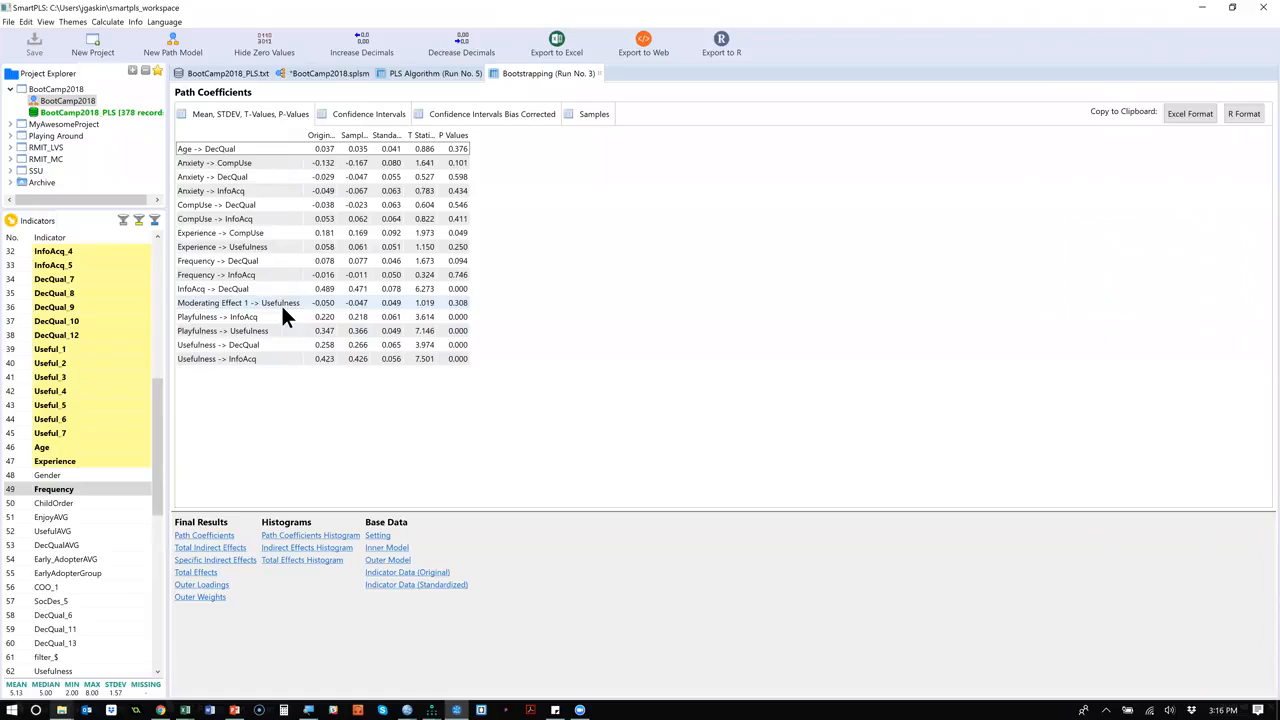
left_click(281, 303)
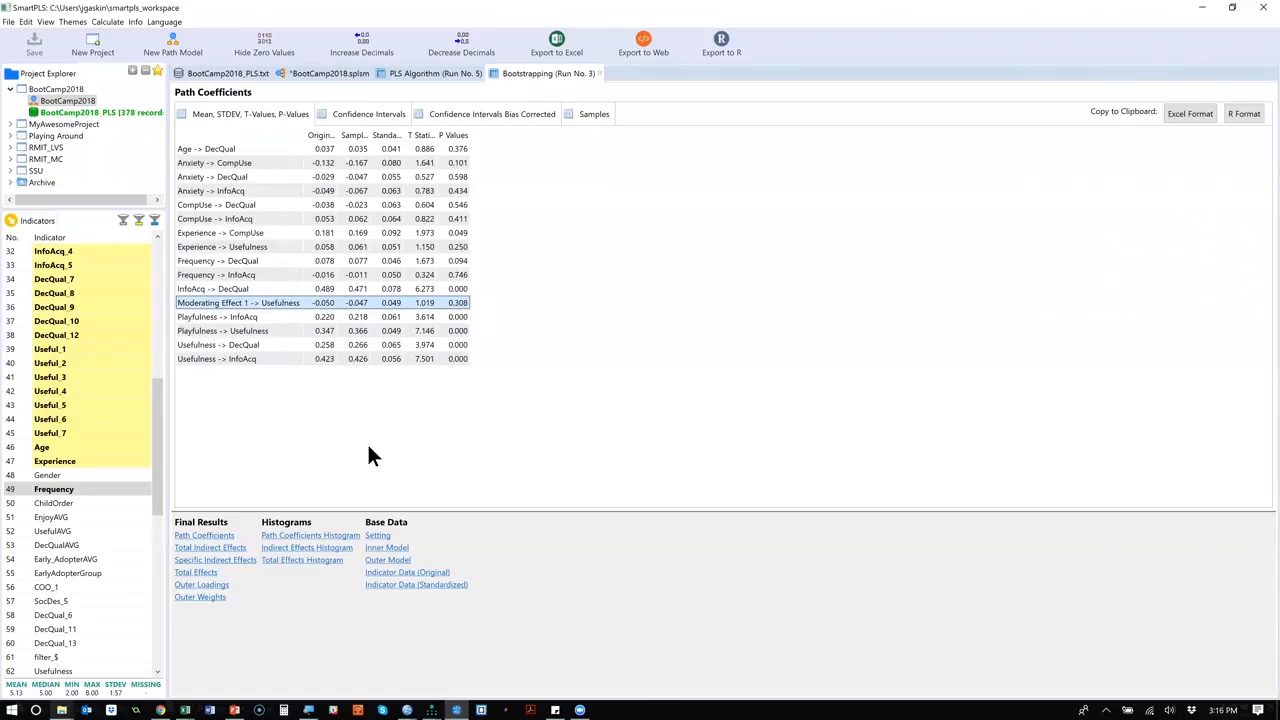
Open the PLS run's Simple Slope Analysis for Moderating Effect 1 and copy its chart to the clipboard at the preset size.
left_click(444, 74)
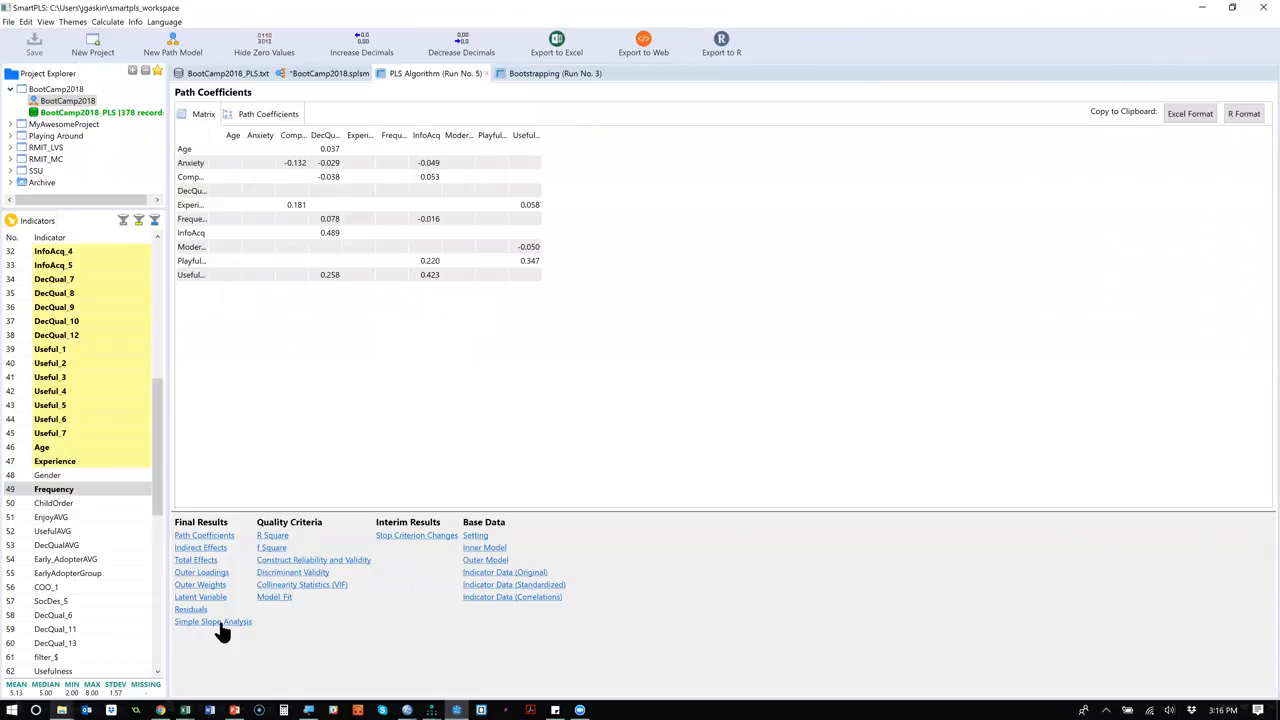
left_click(220, 623)
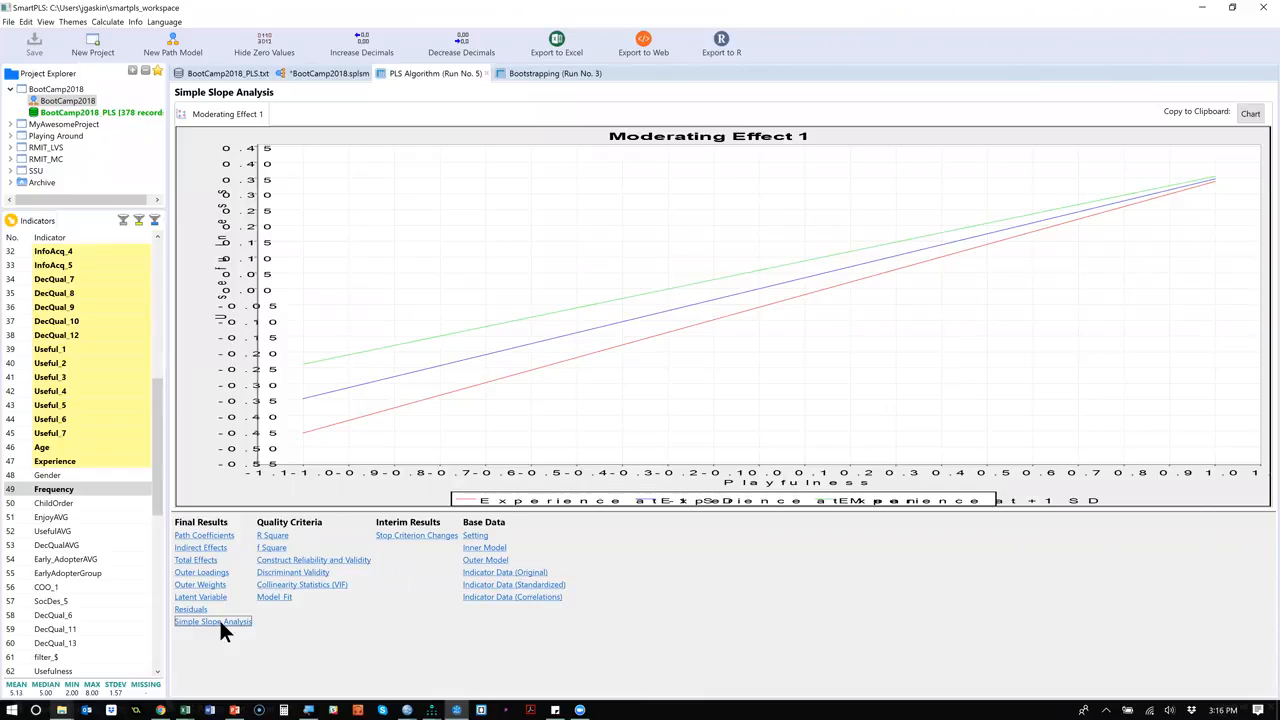
left_click(1250, 114)
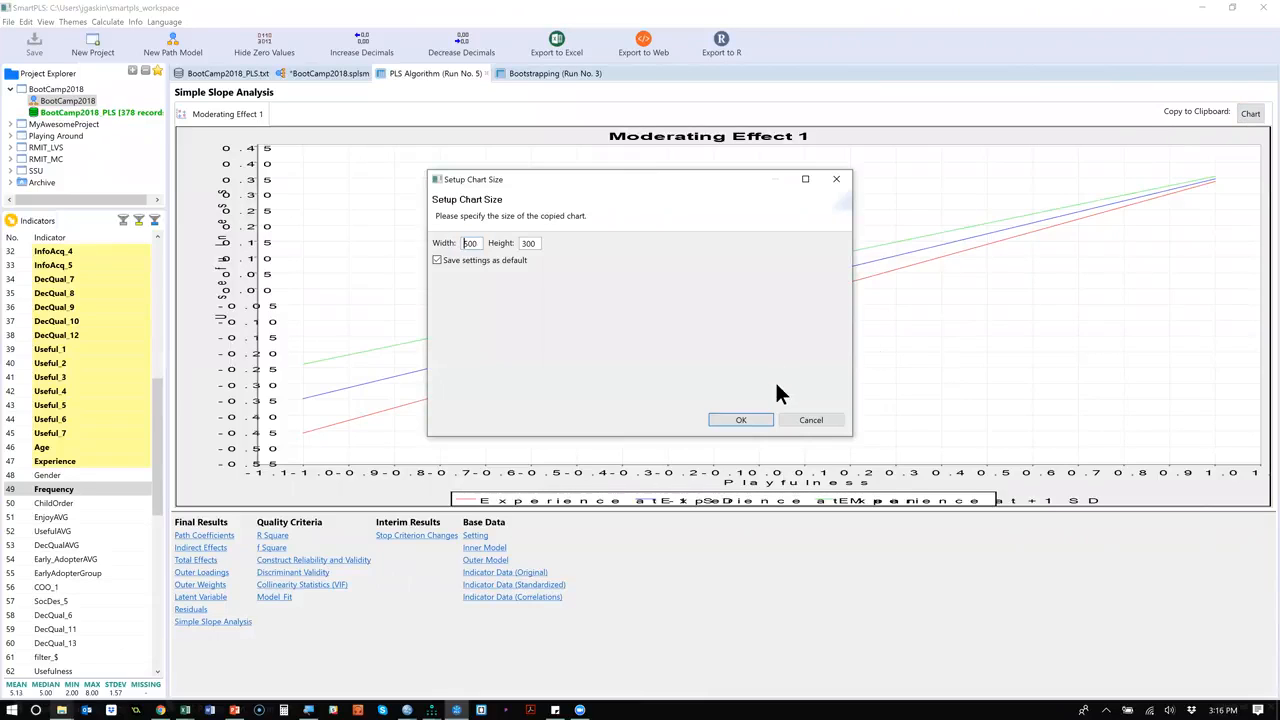
left_click(741, 420)
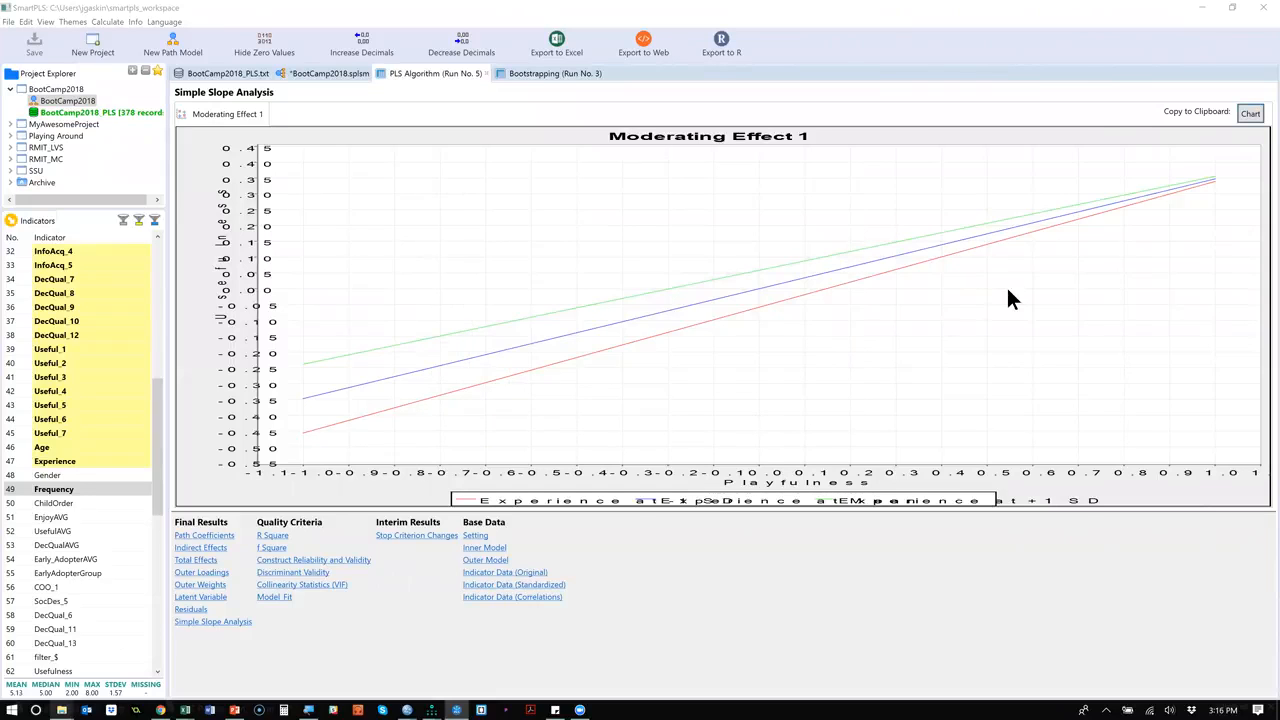
Switch to Word and start a new blank document.
key("alt+Tab")
key("Down")
key("Down")
key("Right")
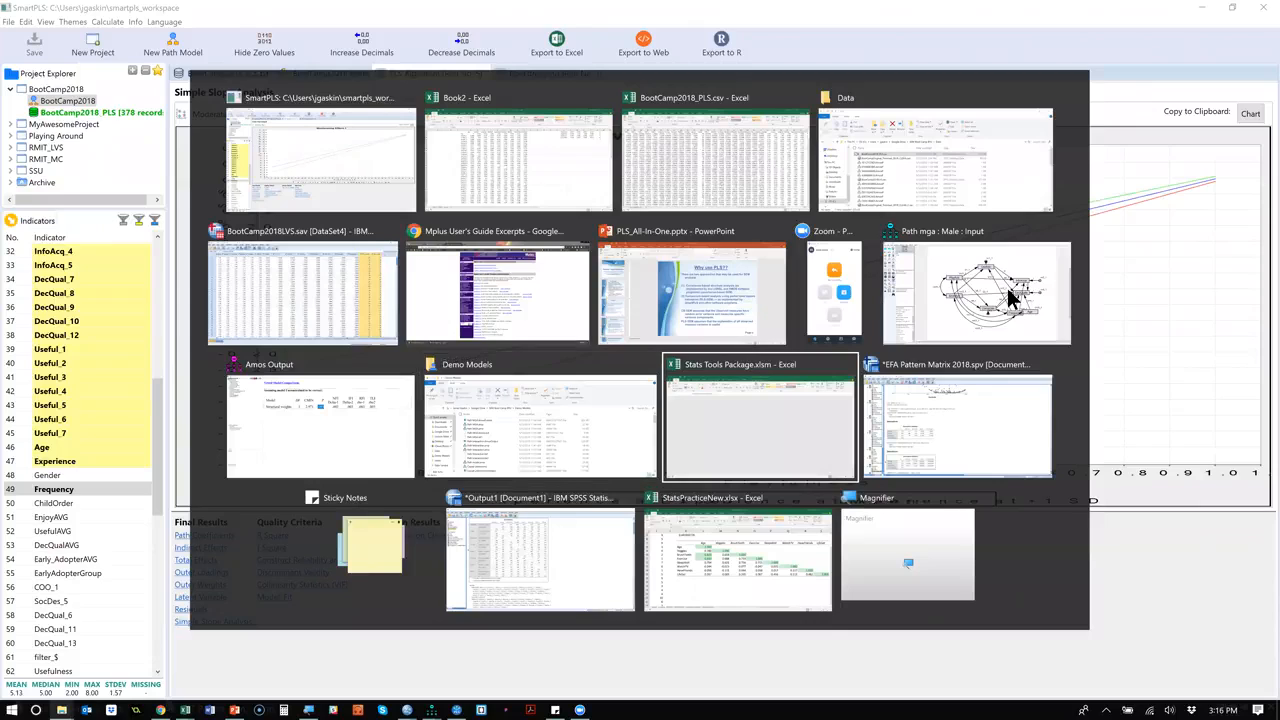
key("Right")
key("Down")
key("Up")
key("Up")
key("Left")
key("Up")
key("Down")
key("Left")
key("Down")
key("Left")
key("Left")
key("Up")
key("Return")
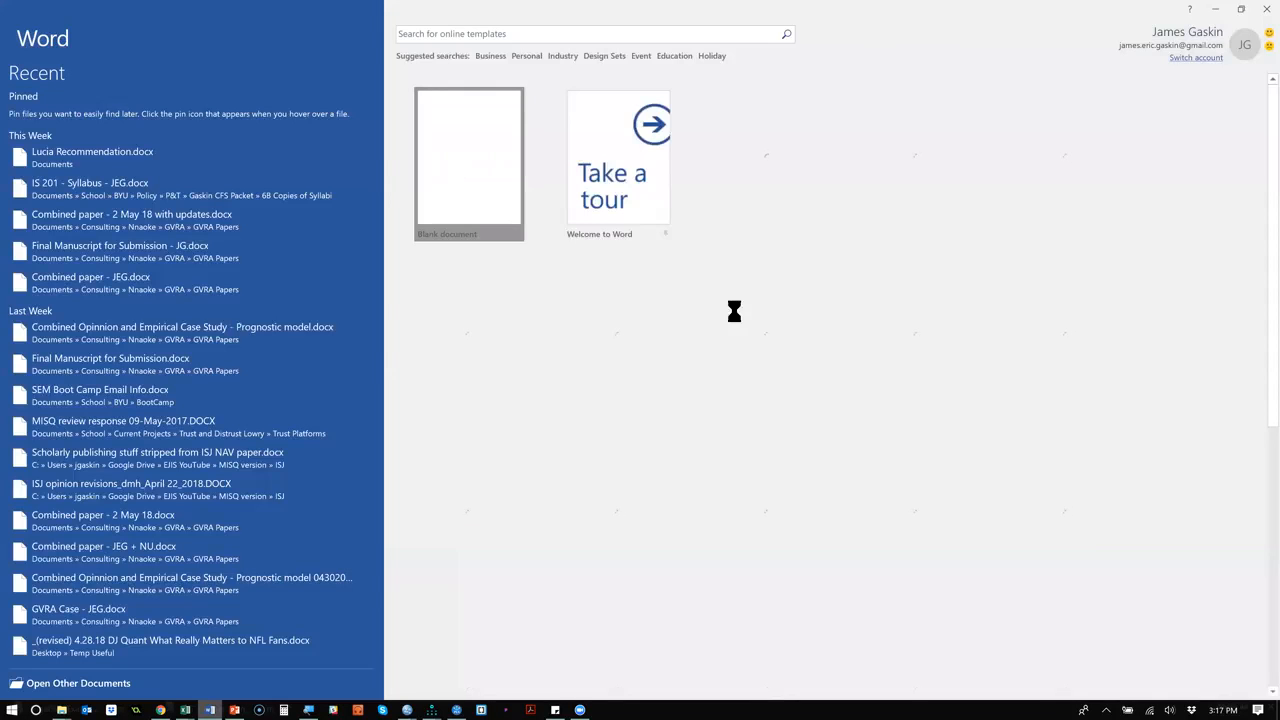
Paste the copied Moderating Effect 1 simple slope chart into the blank Word document.
key("Return")
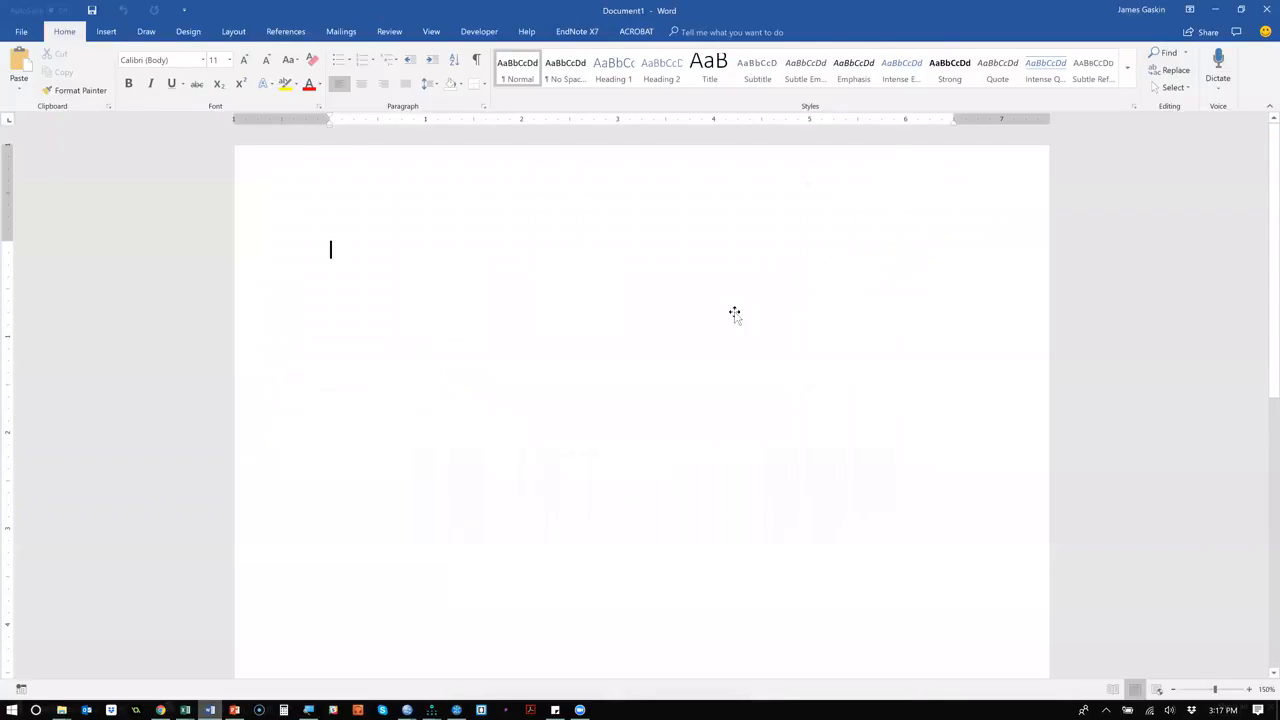
key("ctrl+v")
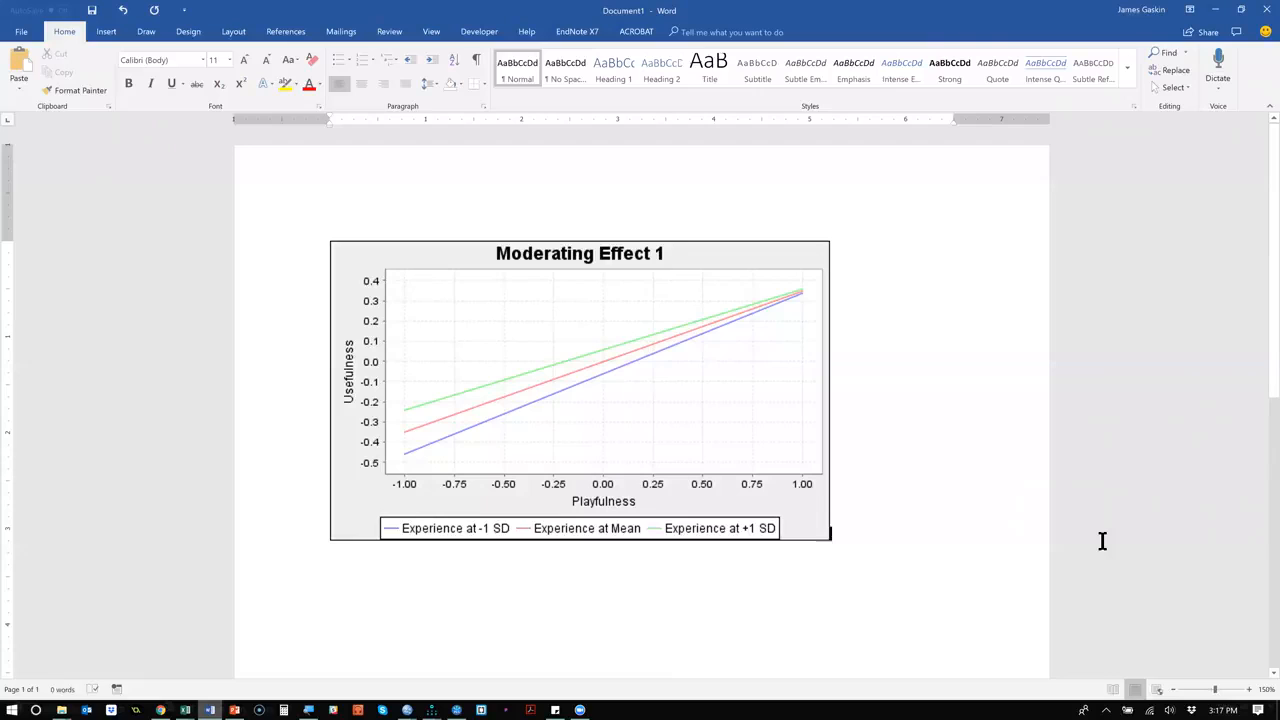
left_click(706, 367)
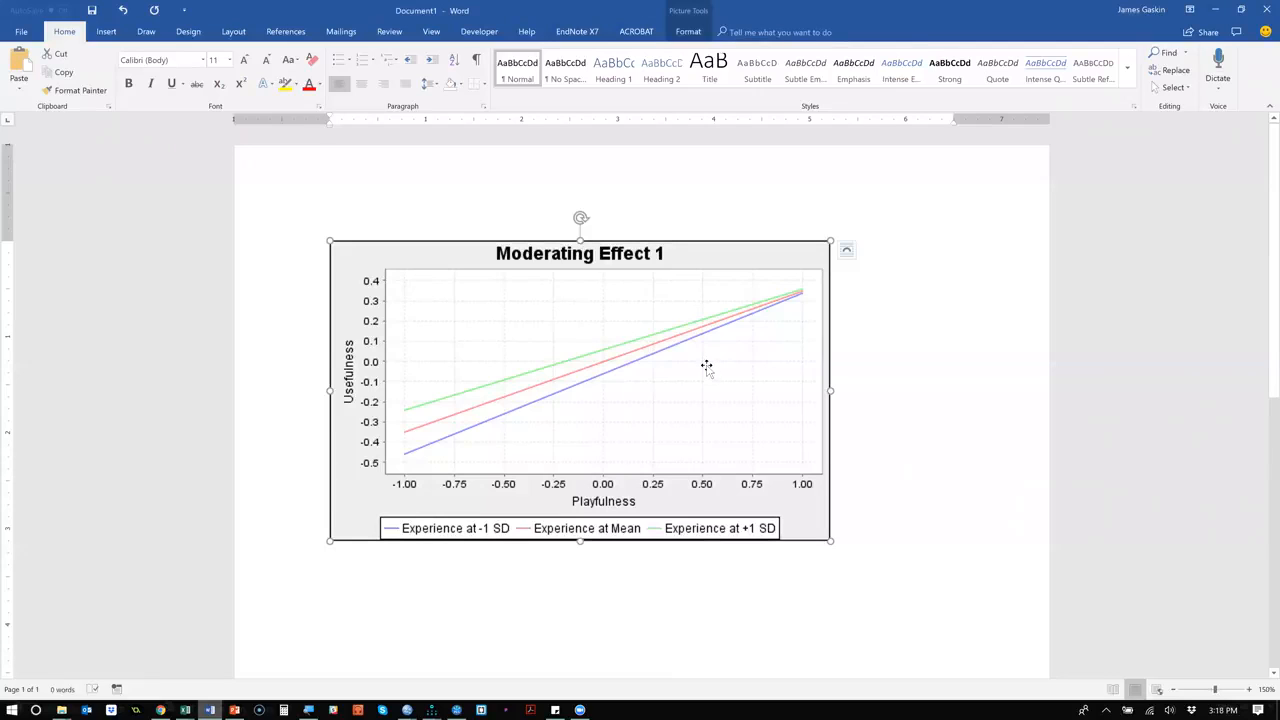
Switch back to SmartPLS and delete the Moderating Effect 1 and Experience constructs from the BootCamp2018 model.
key("alt+Tab")
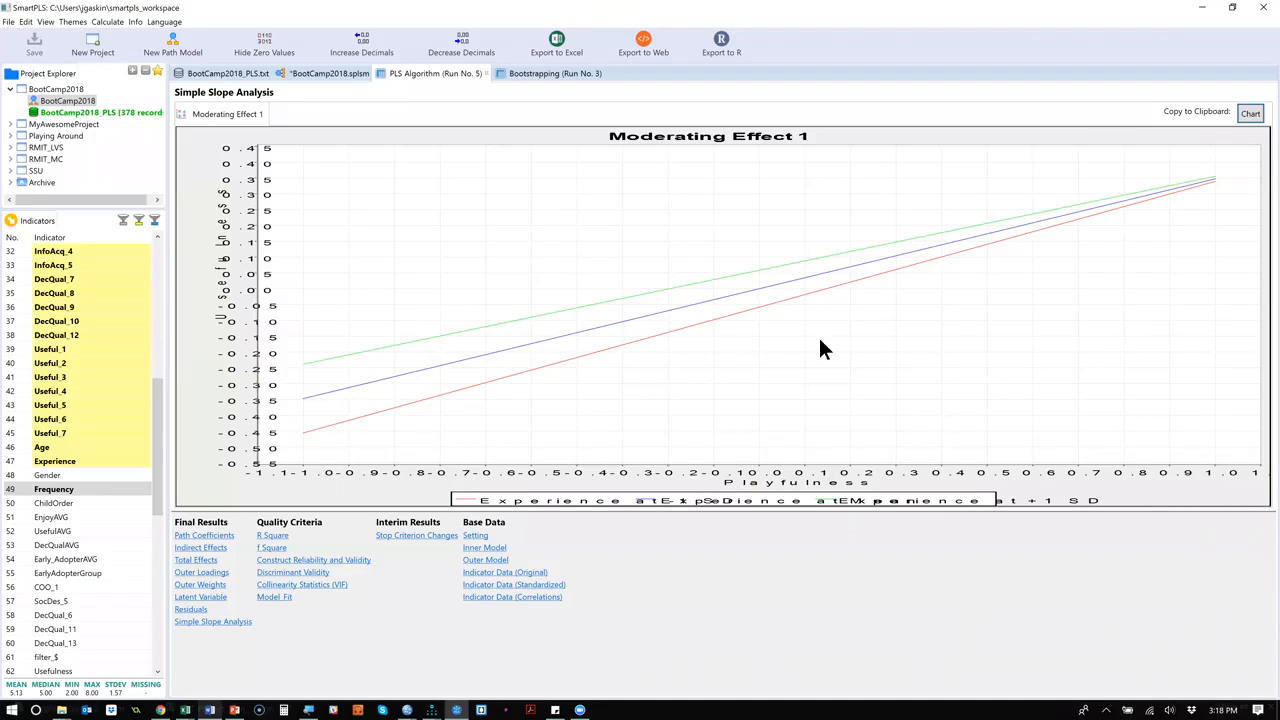
left_click(242, 74)
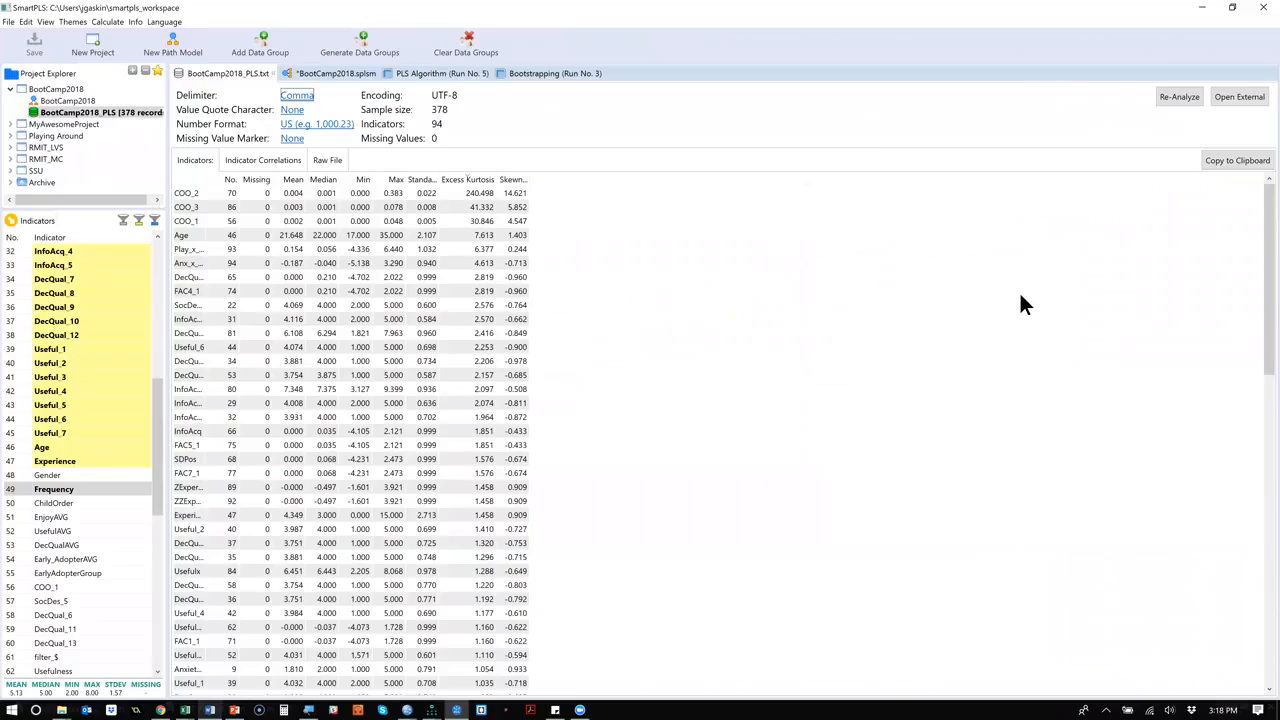
key("alt+Tab")
key("alt+Tab")
left_click(338, 74)
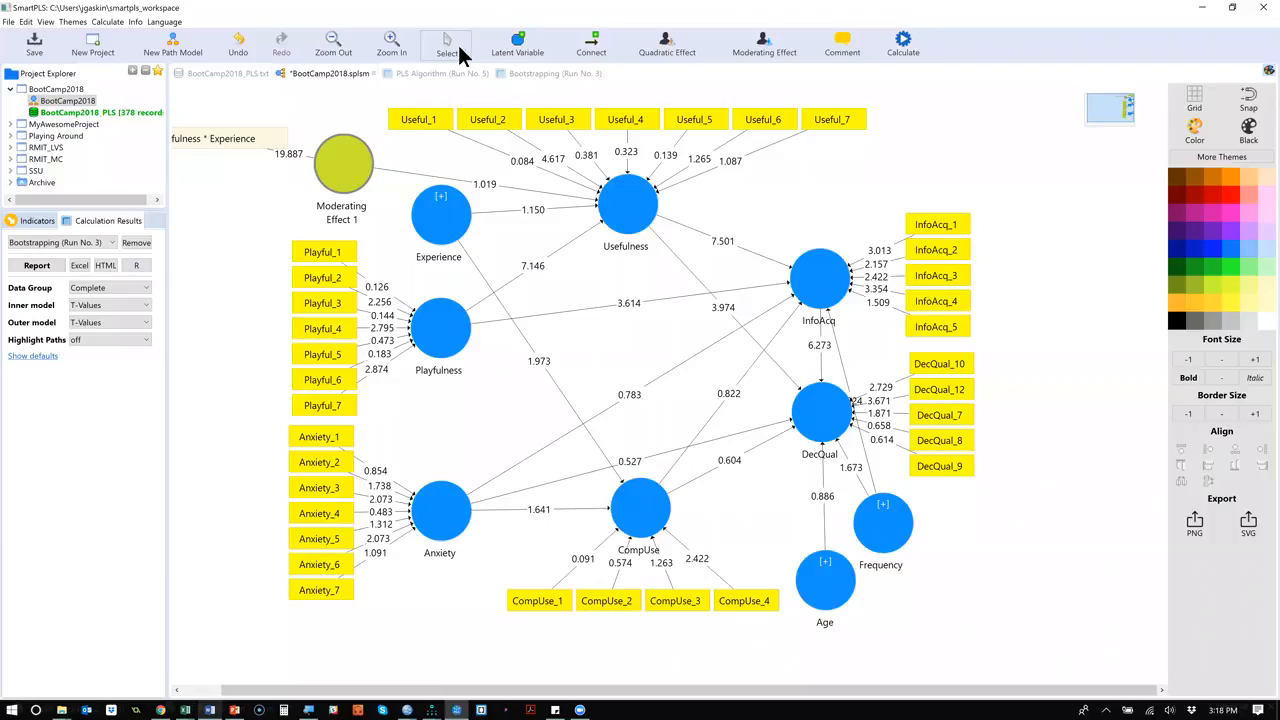
left_click(347, 149)
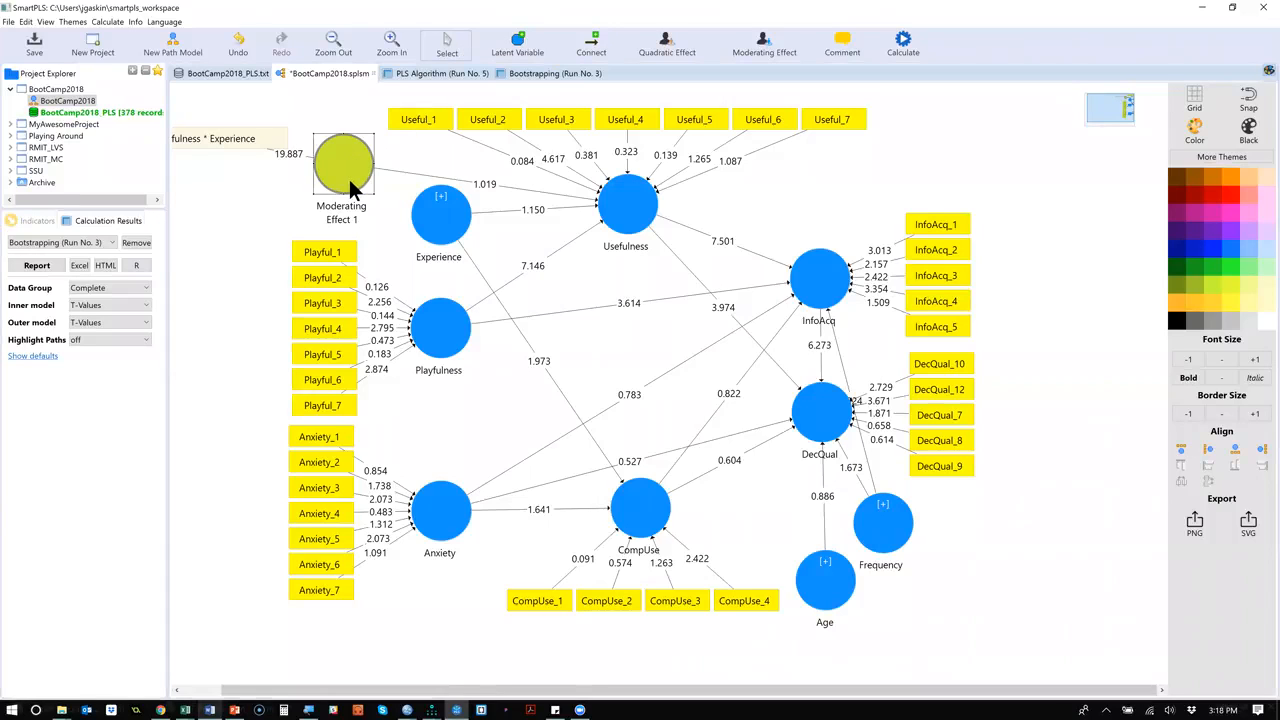
key("Delete")
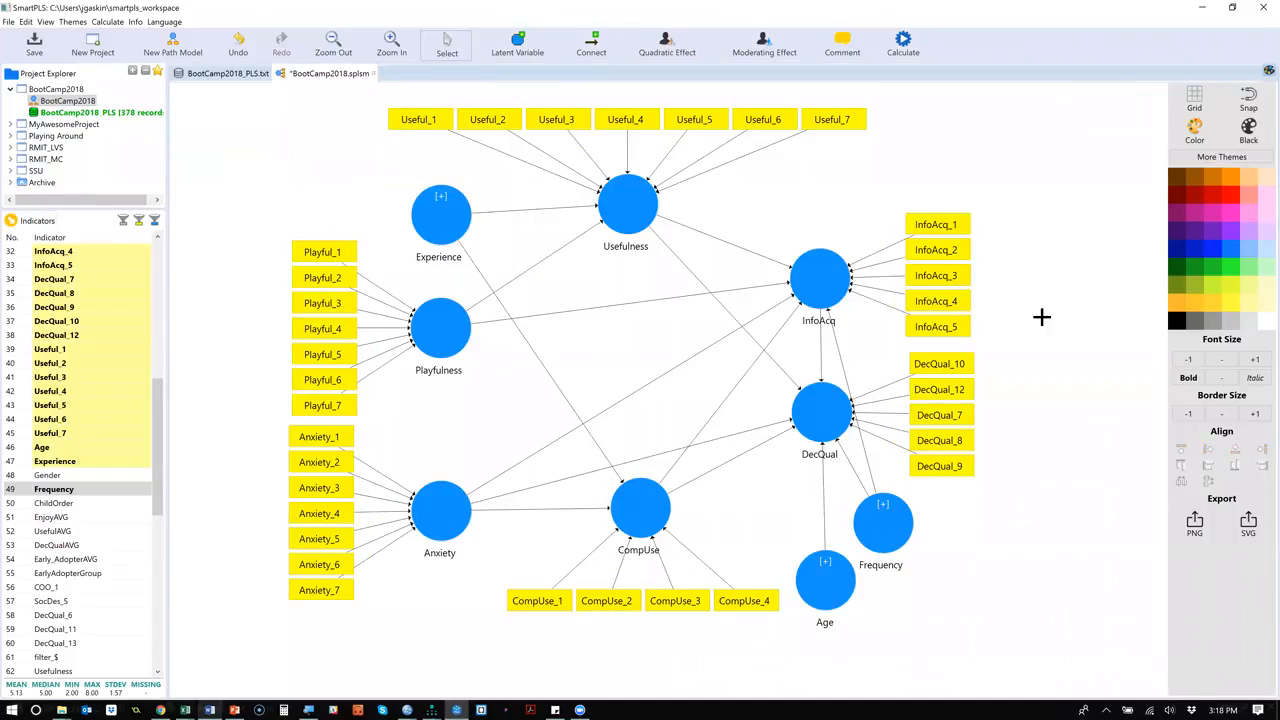
left_click(440, 219)
key("Delete")
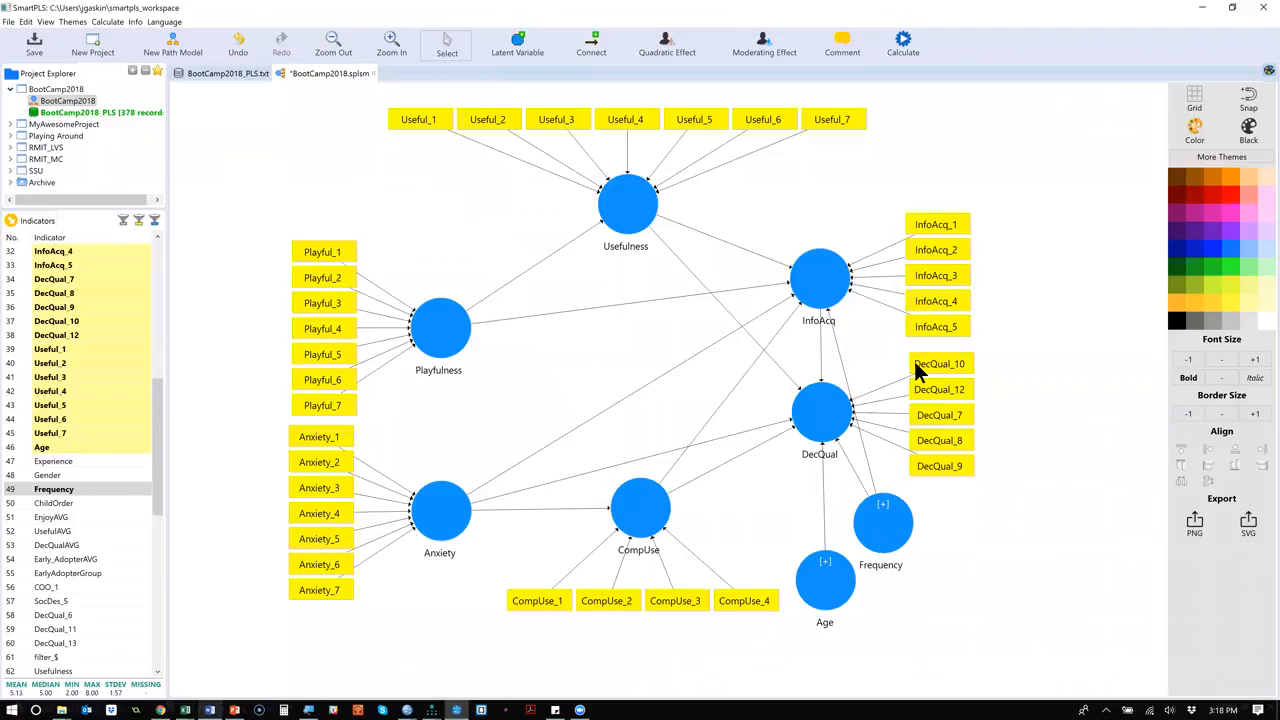
left_click(445, 13)
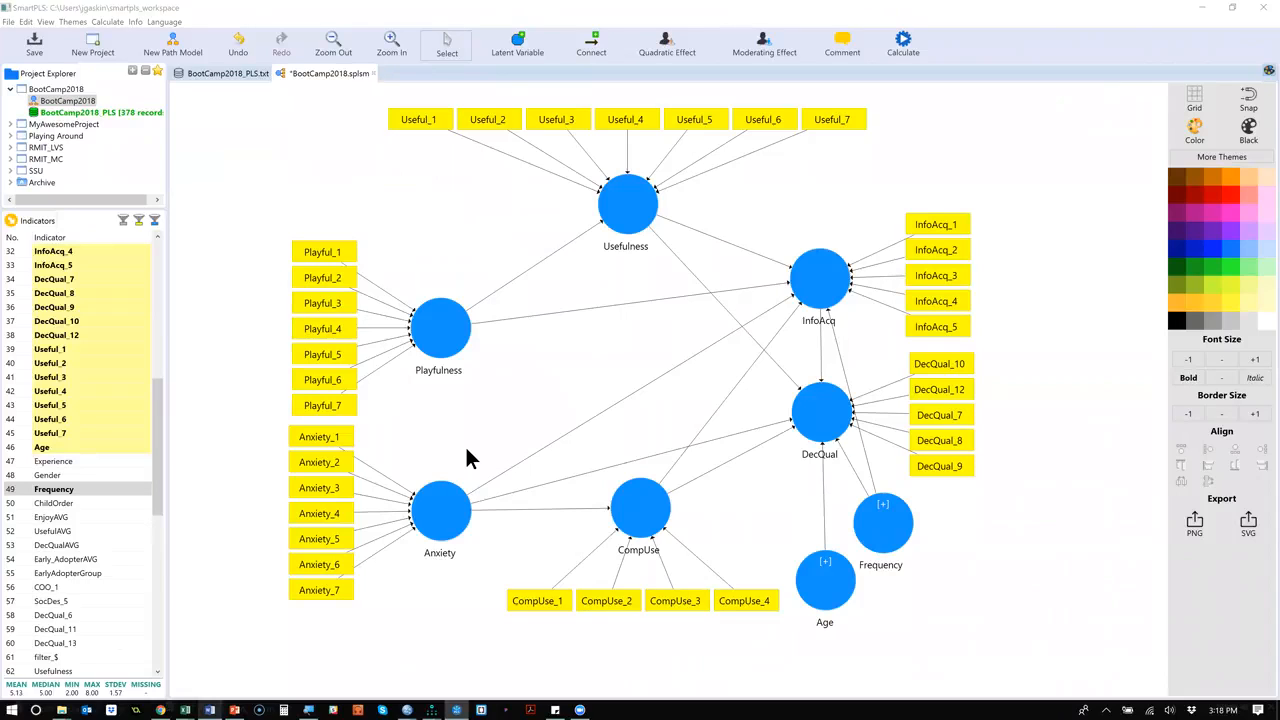
Switch the Anxiety, InfoAcq, Usefulness, Playfulness, CompUse and DecQual constructs from formative to reflective measurement.
right_click(447, 527)
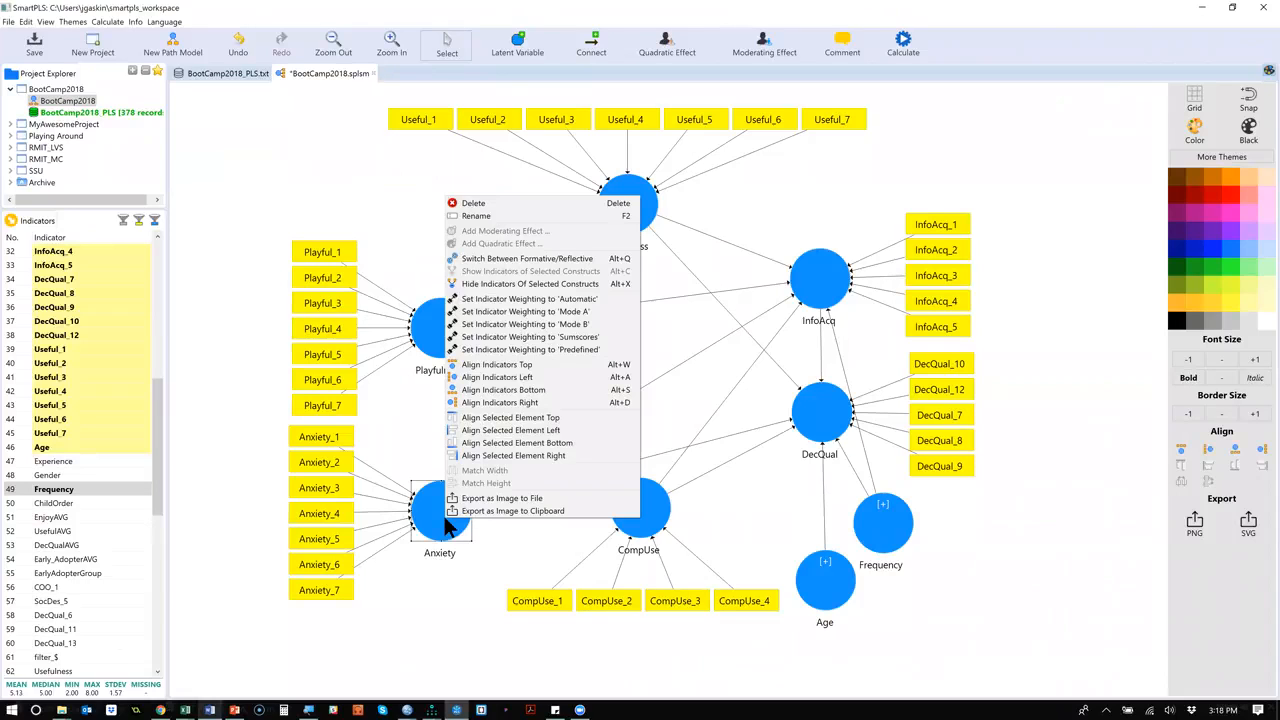
left_click(565, 259)
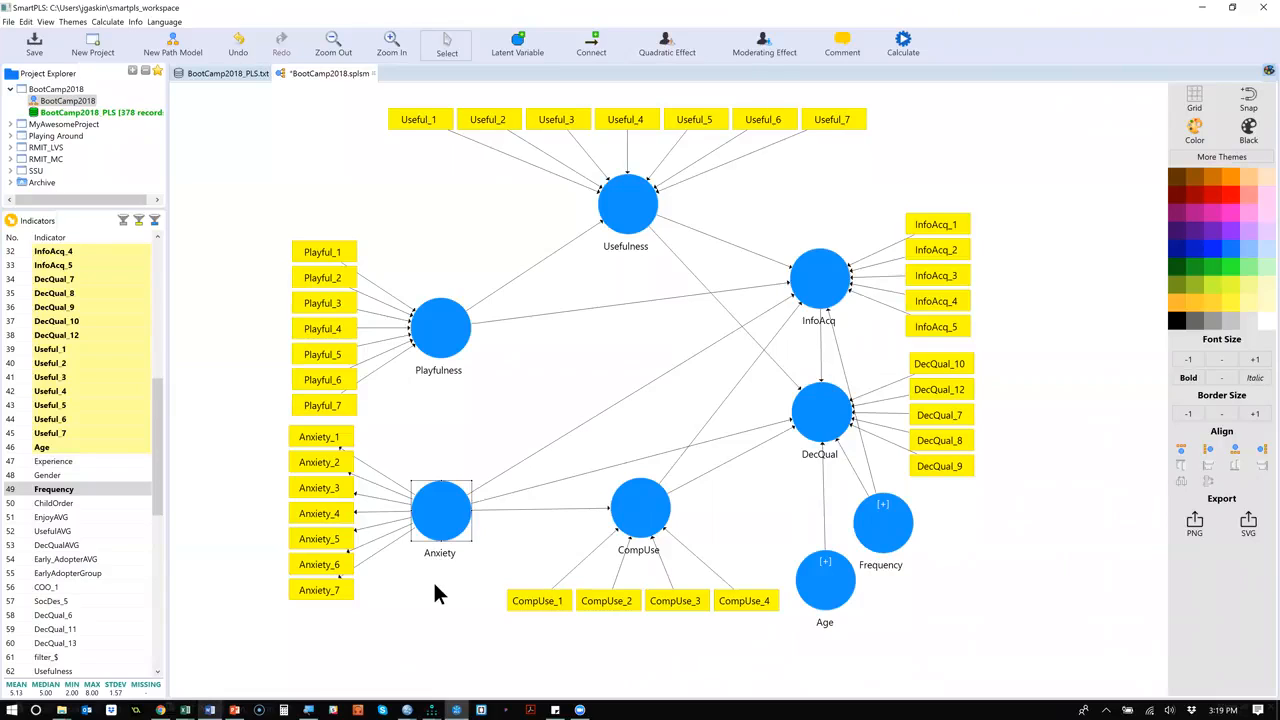
left_click_drag(410, 188, 864, 453)
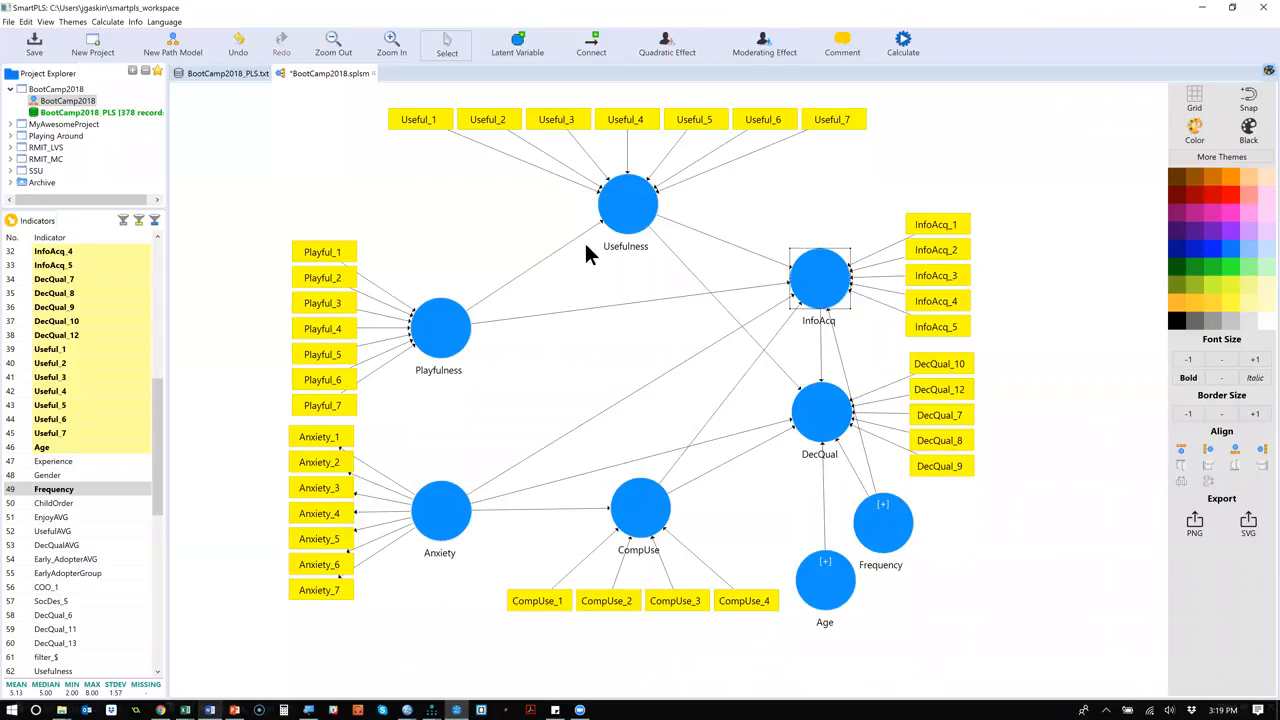
left_click(628, 208, "ctrl")
left_click(446, 316, "ctrl")
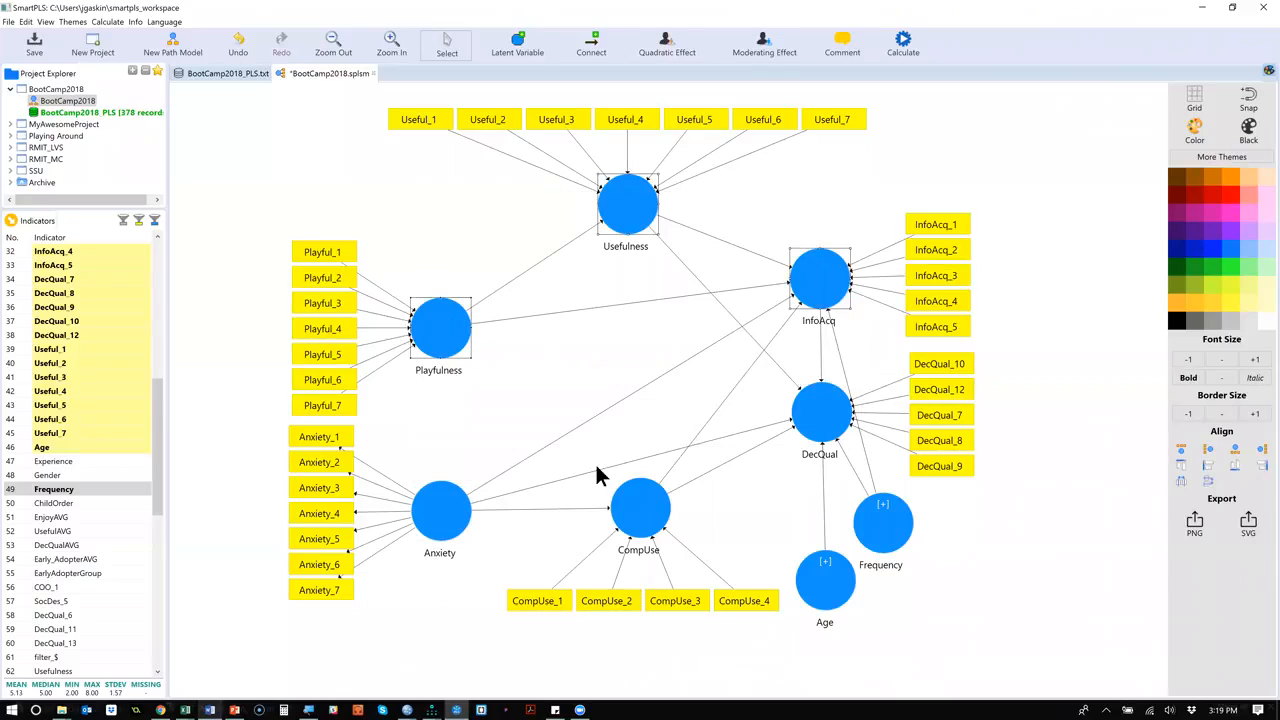
left_click(637, 520, "ctrl")
right_click(637, 520)
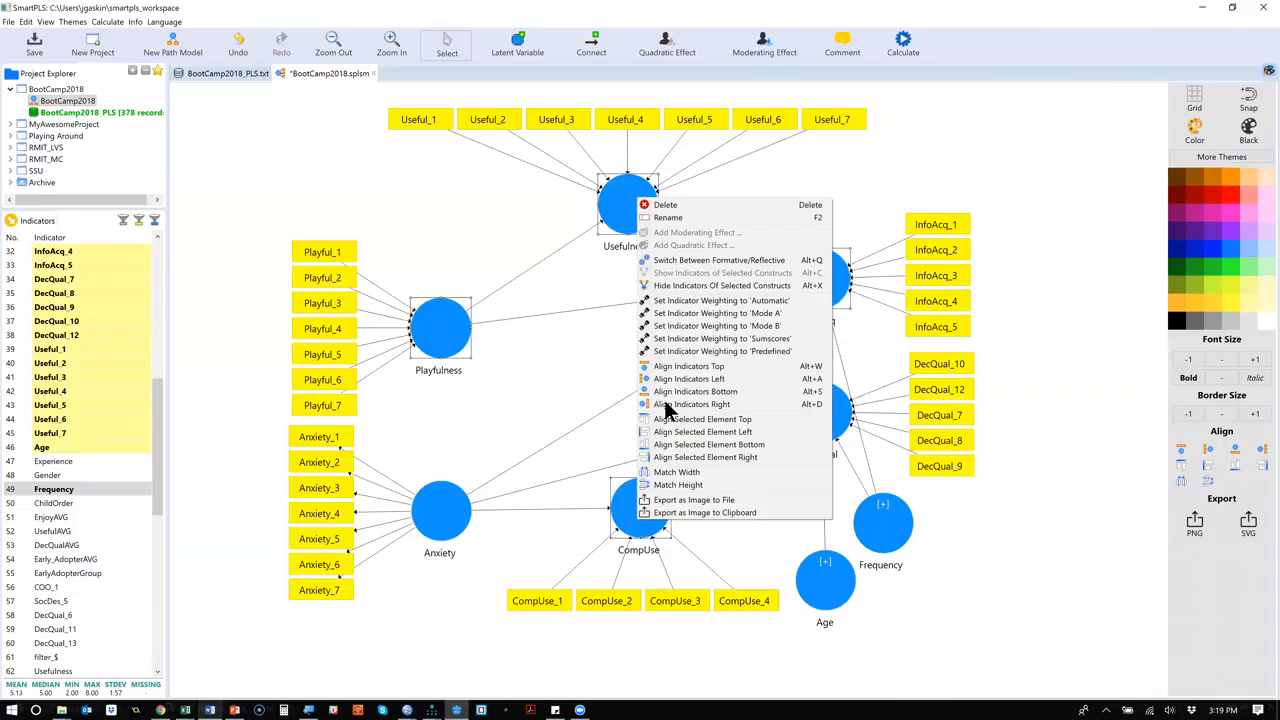
left_click(724, 260)
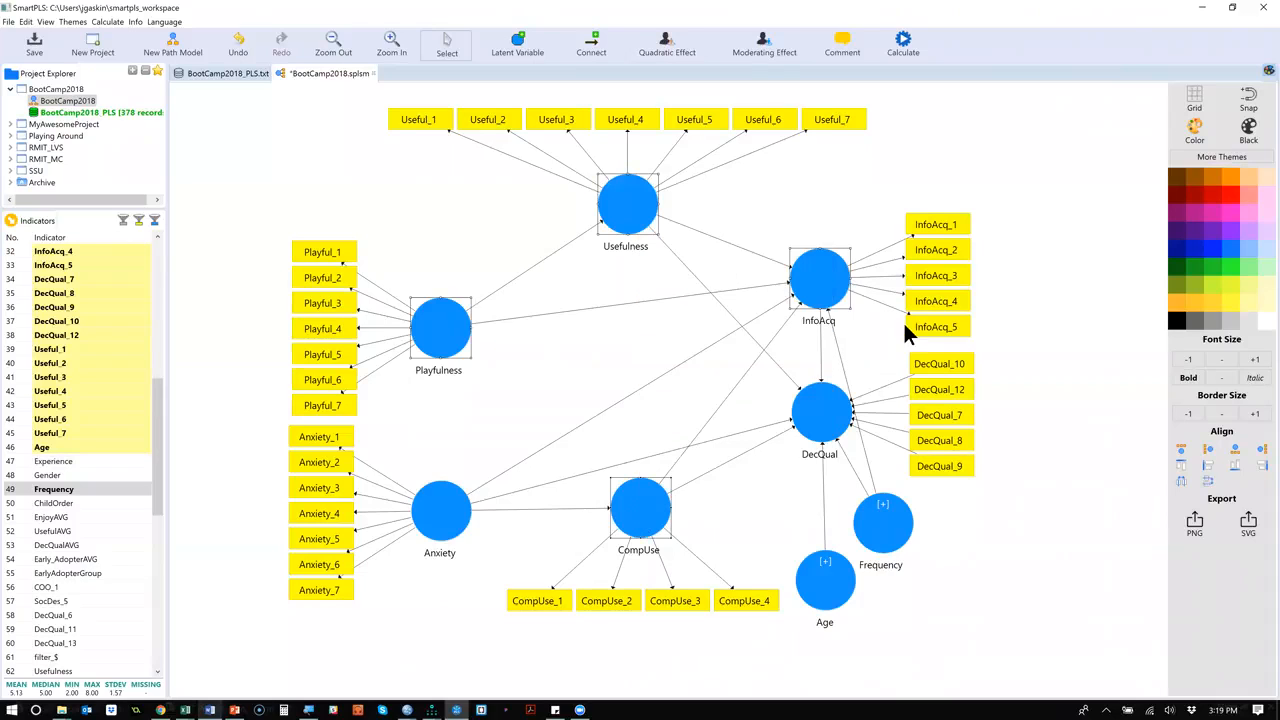
left_click(1053, 452)
right_click(828, 422)
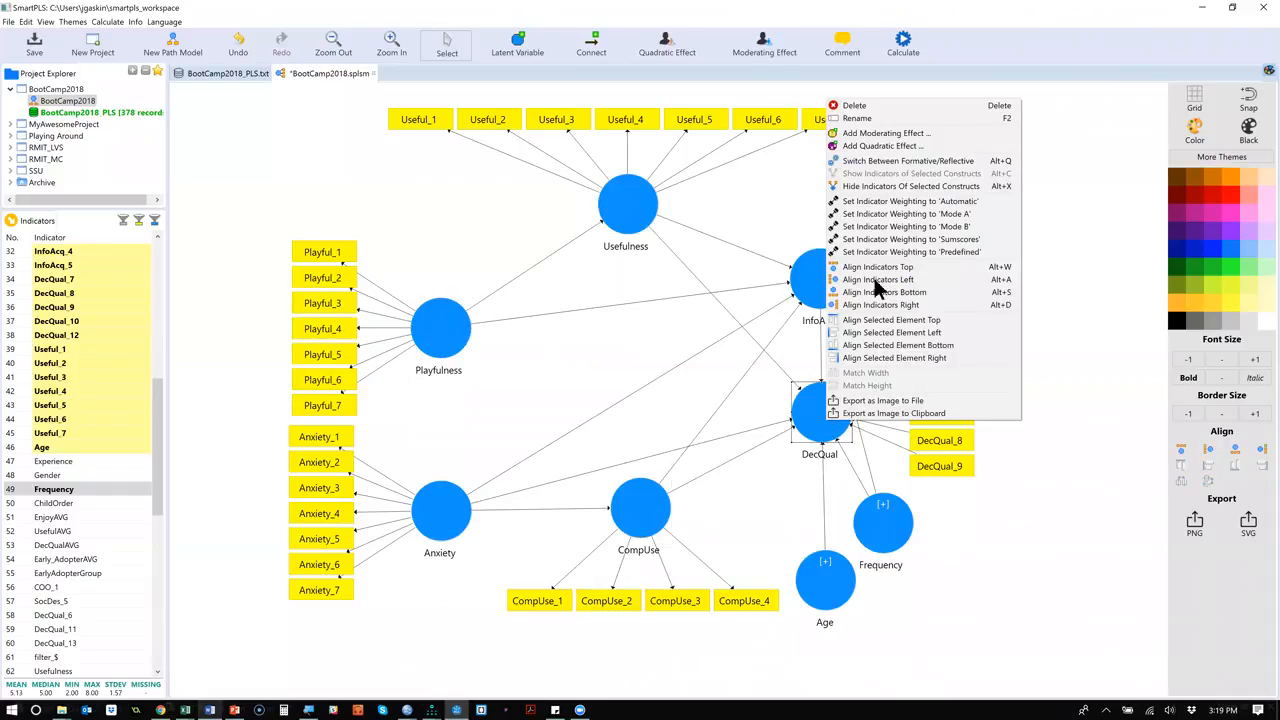
left_click(921, 160)
left_click(1015, 405)
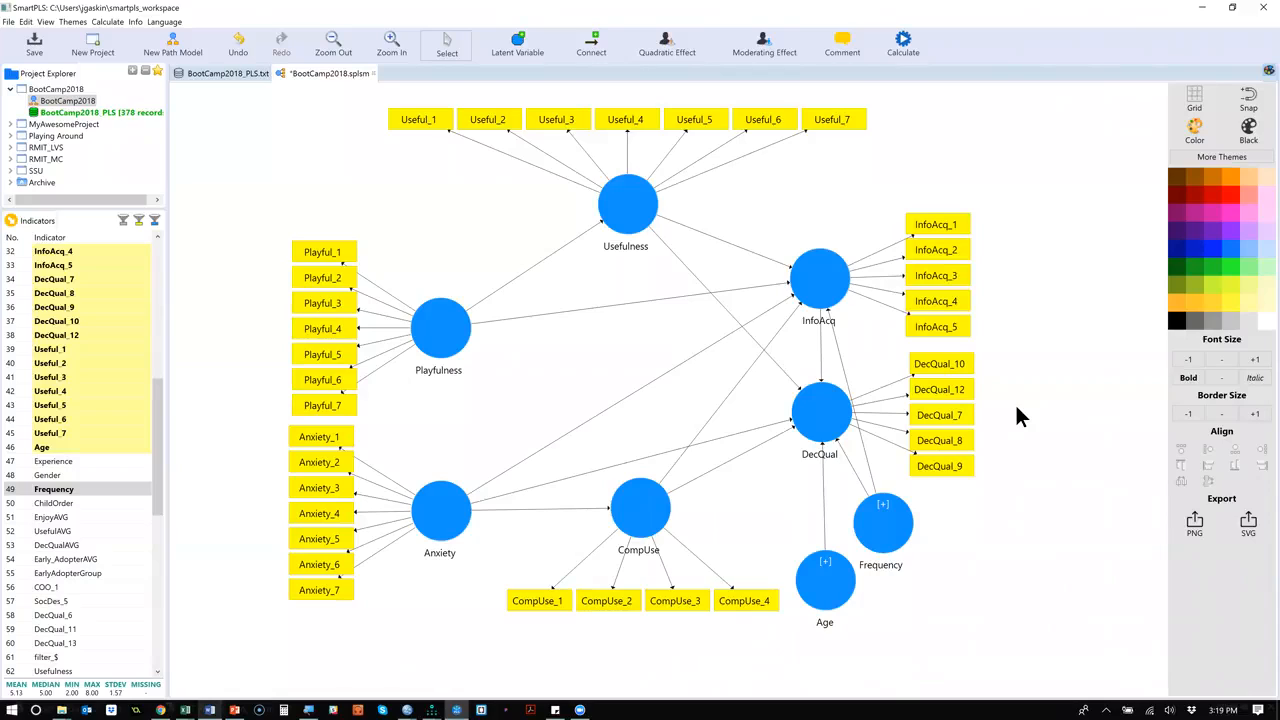
Show the Age construct's indicator and toggle both Age and Frequency between formative and reflective measurement.
right_click(827, 572)
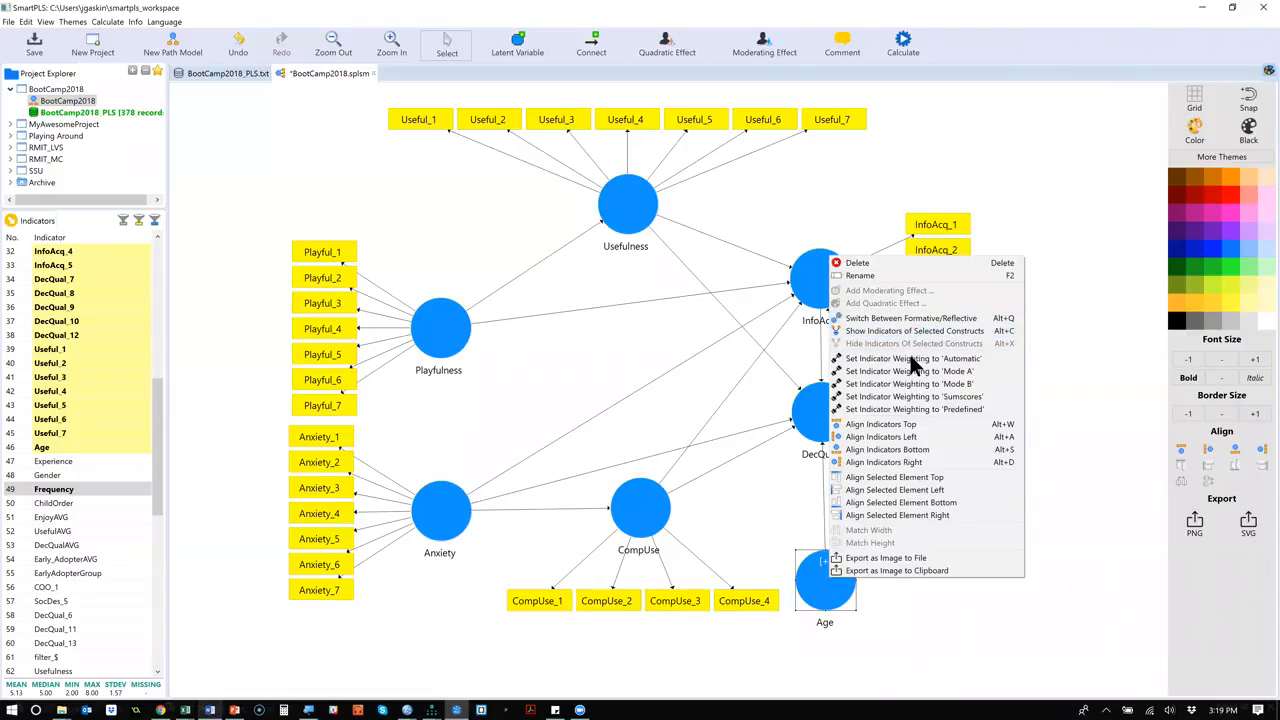
left_click(893, 330)
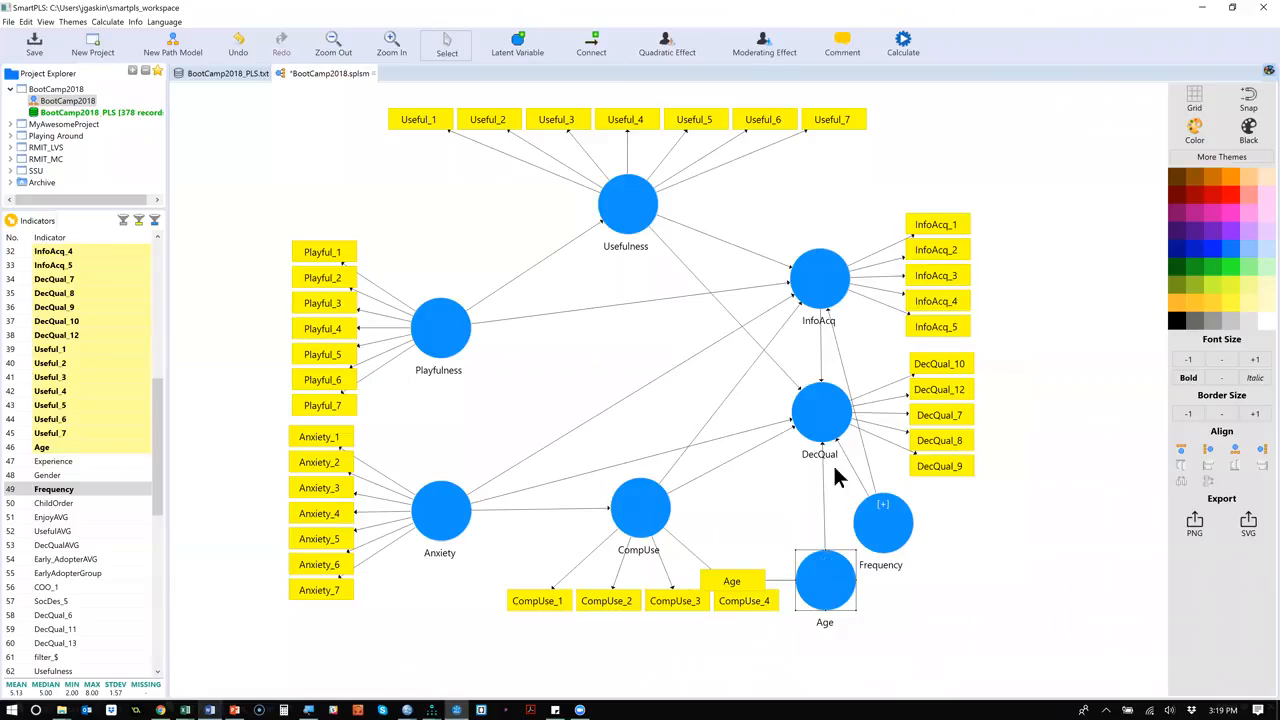
right_click(830, 576)
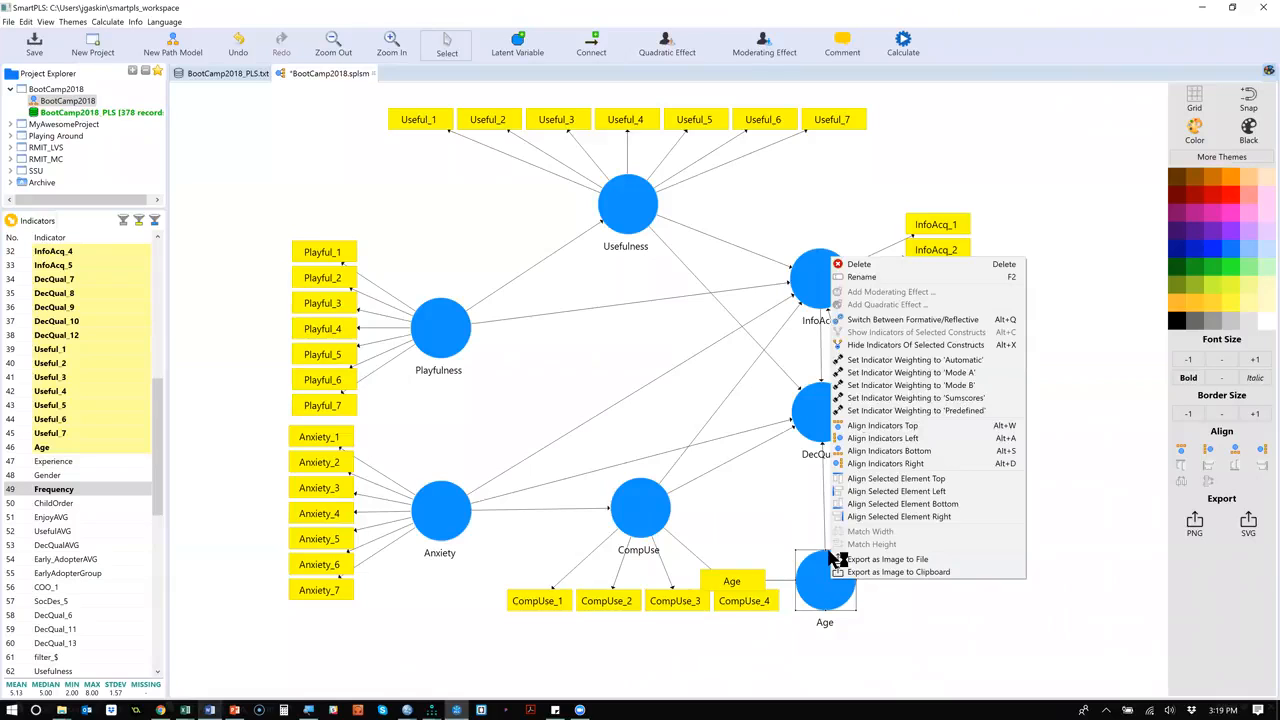
left_click(926, 320)
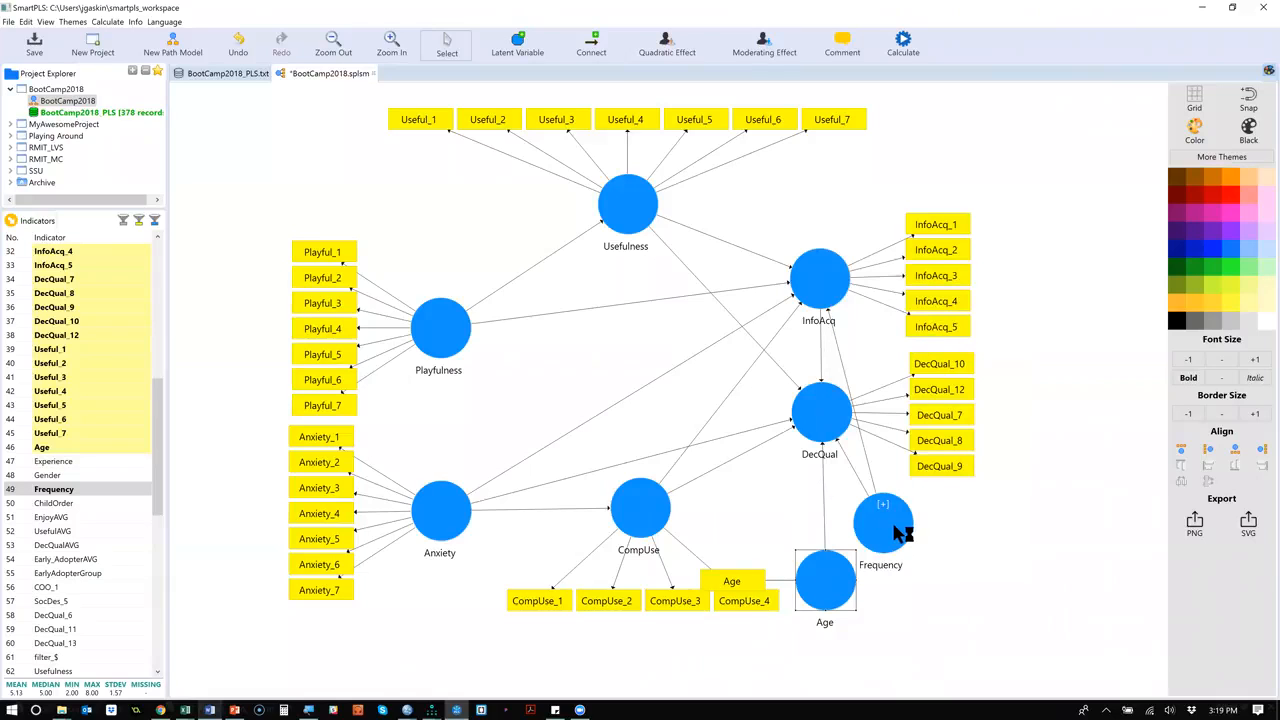
right_click(893, 528)
left_click(984, 278)
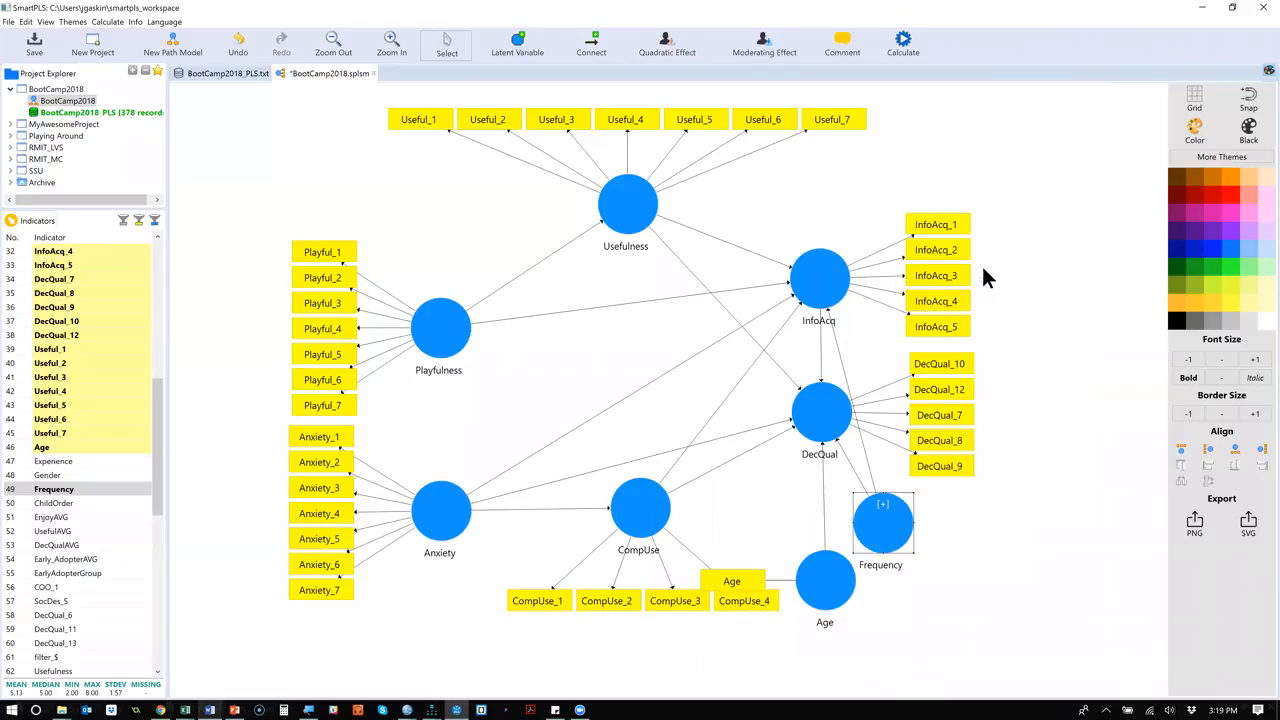
left_click(1014, 597)
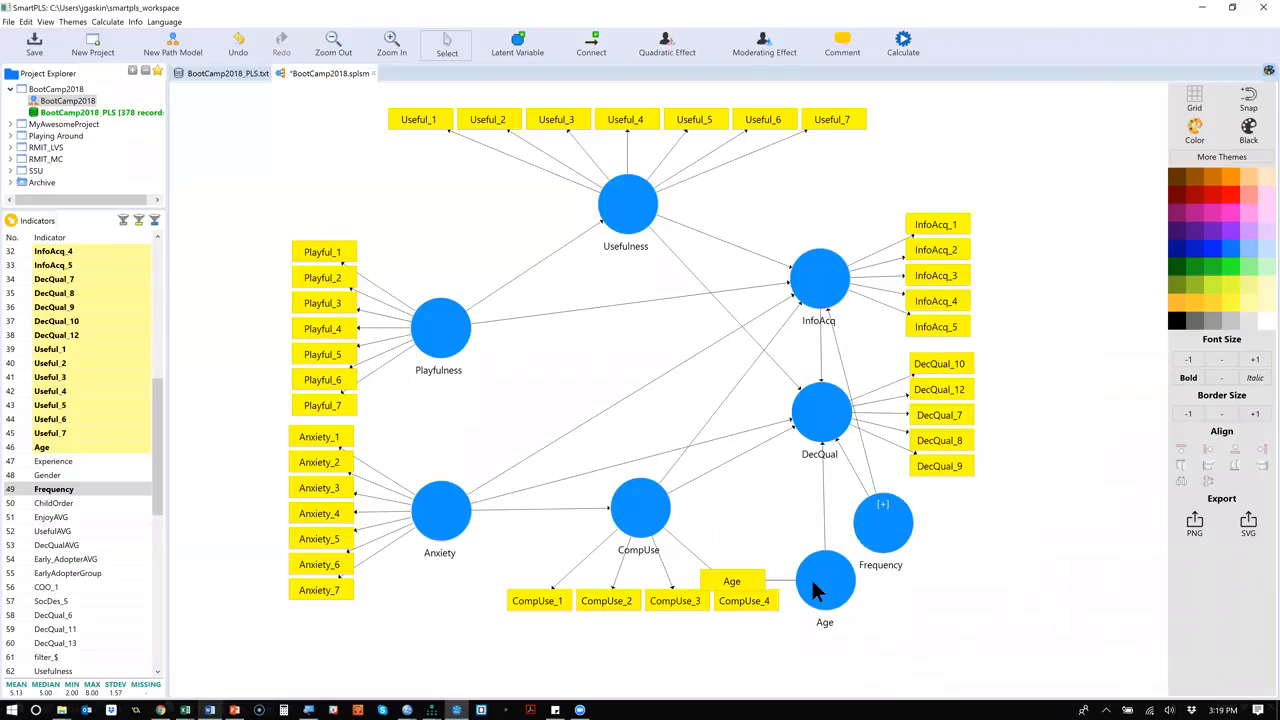
Hide the Age construct's indicator again and save the BootCamp2018 model.
right_click(835, 593)
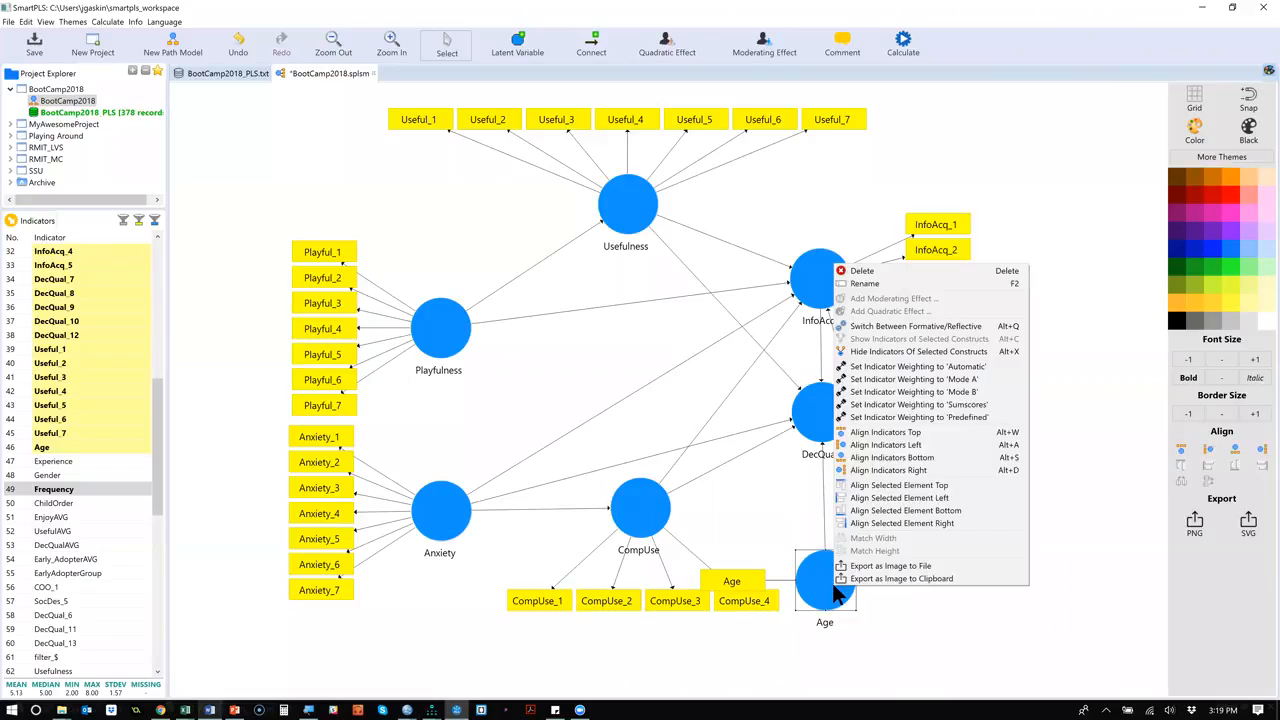
left_click(913, 343)
left_click(482, 180)
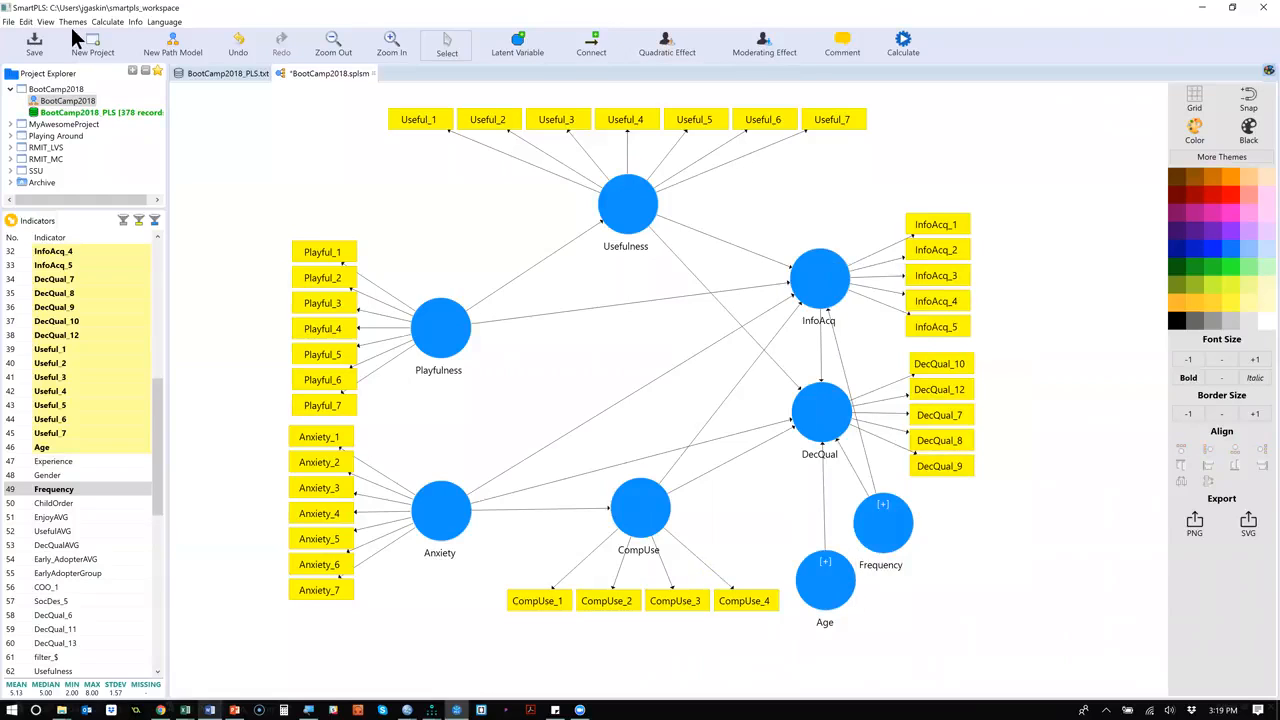
key("ctrl+s")
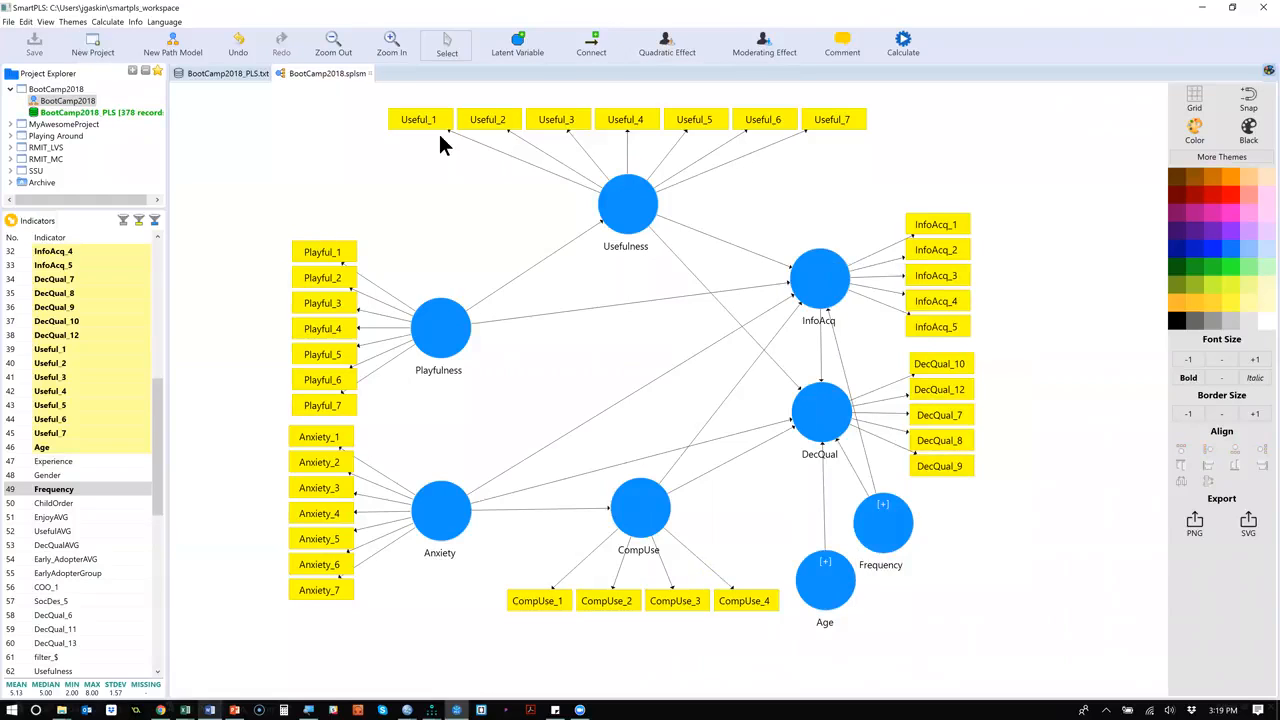
Generate data groups in the BootCamp2018_PLS dataset with name prefix Gender_, using Gender as the only group column.
left_click(229, 77)
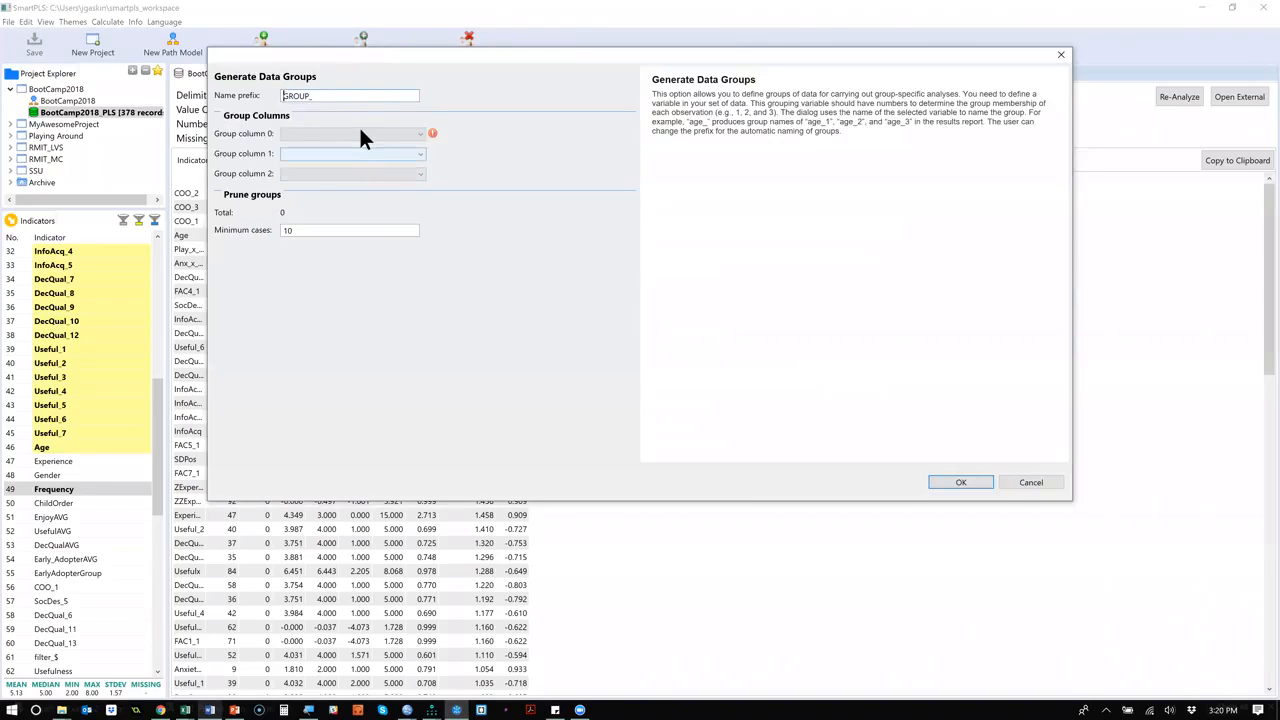
left_click_drag(342, 95, 194, 95)
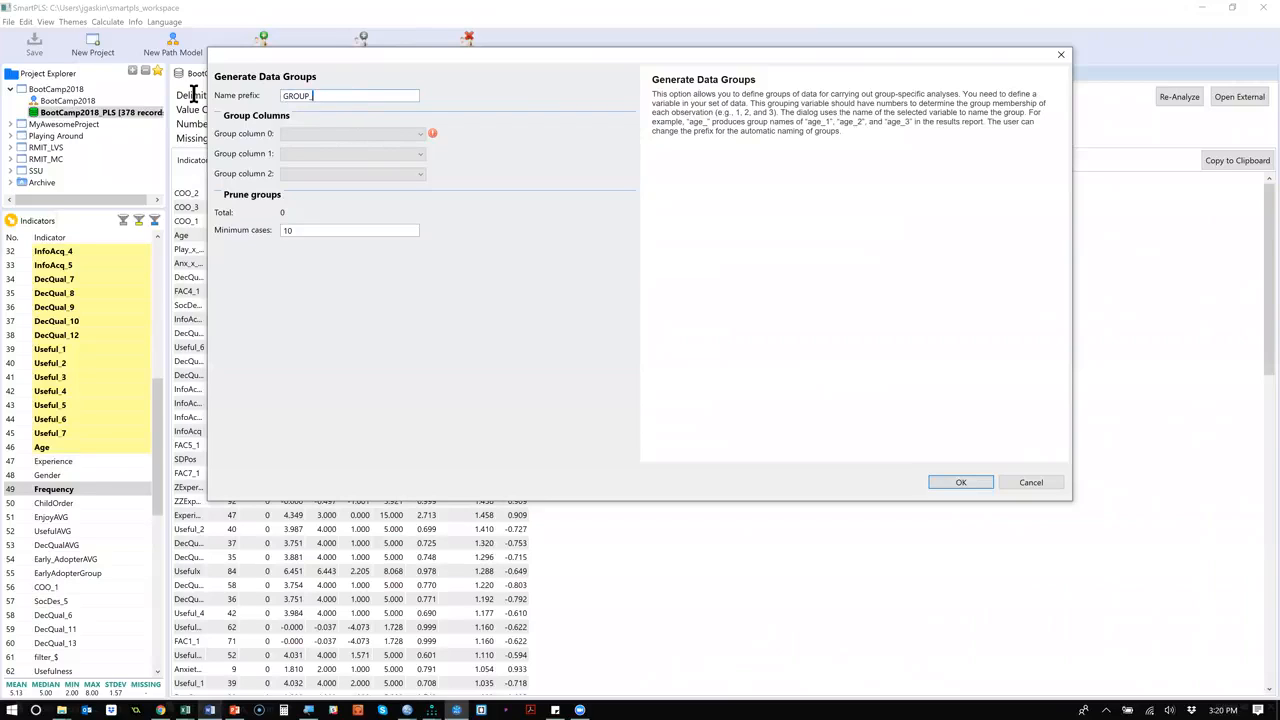
type("G")
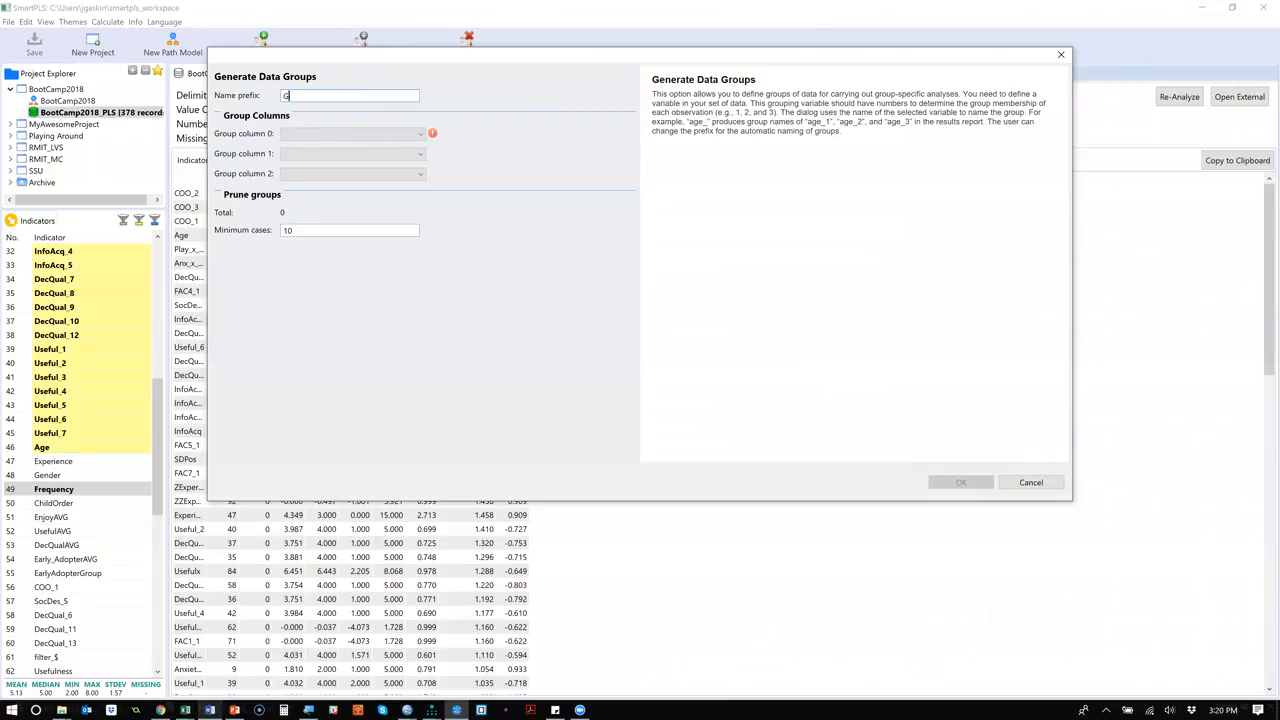
type("ender_")
left_click(402, 136)
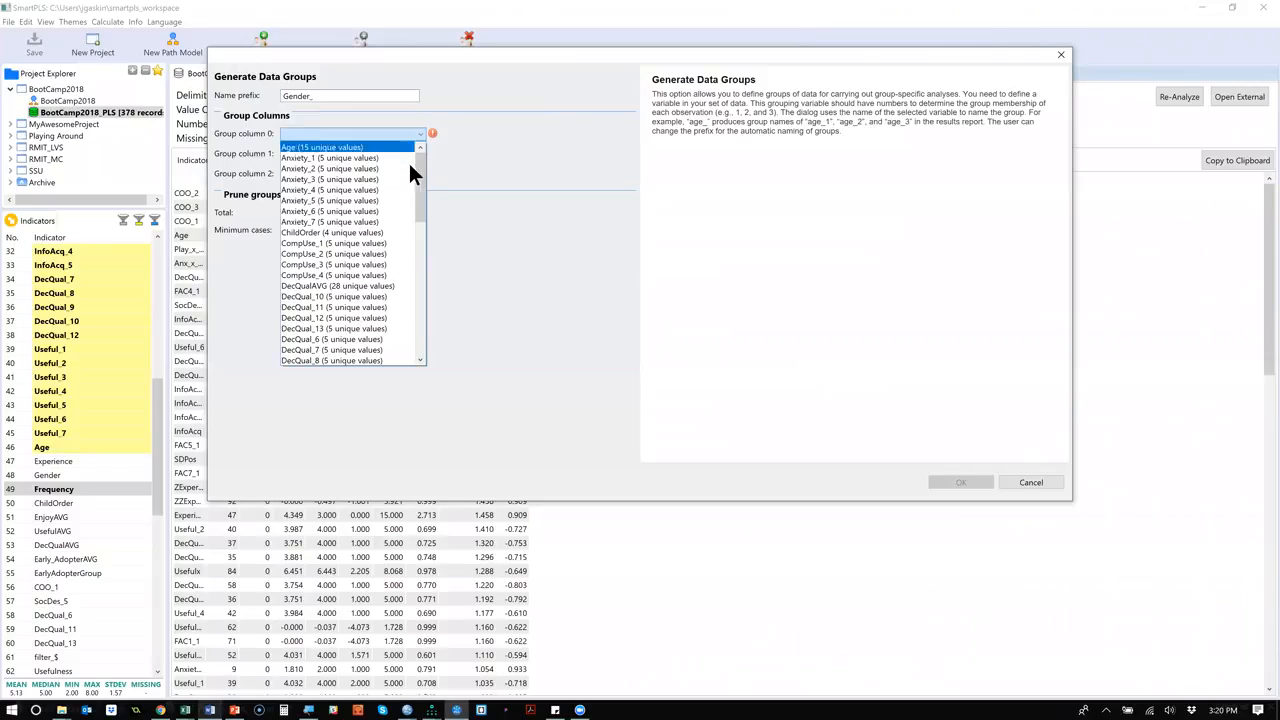
left_click_drag(419, 171, 419, 190)
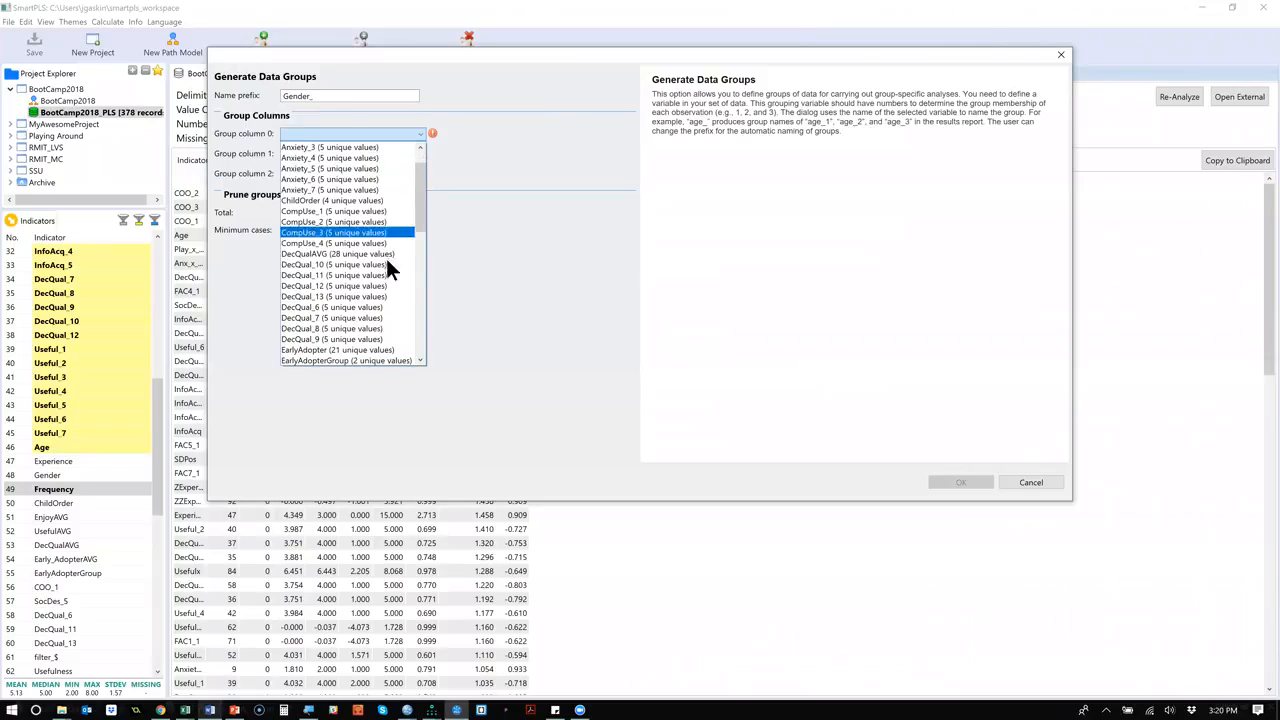
left_click(418, 297)
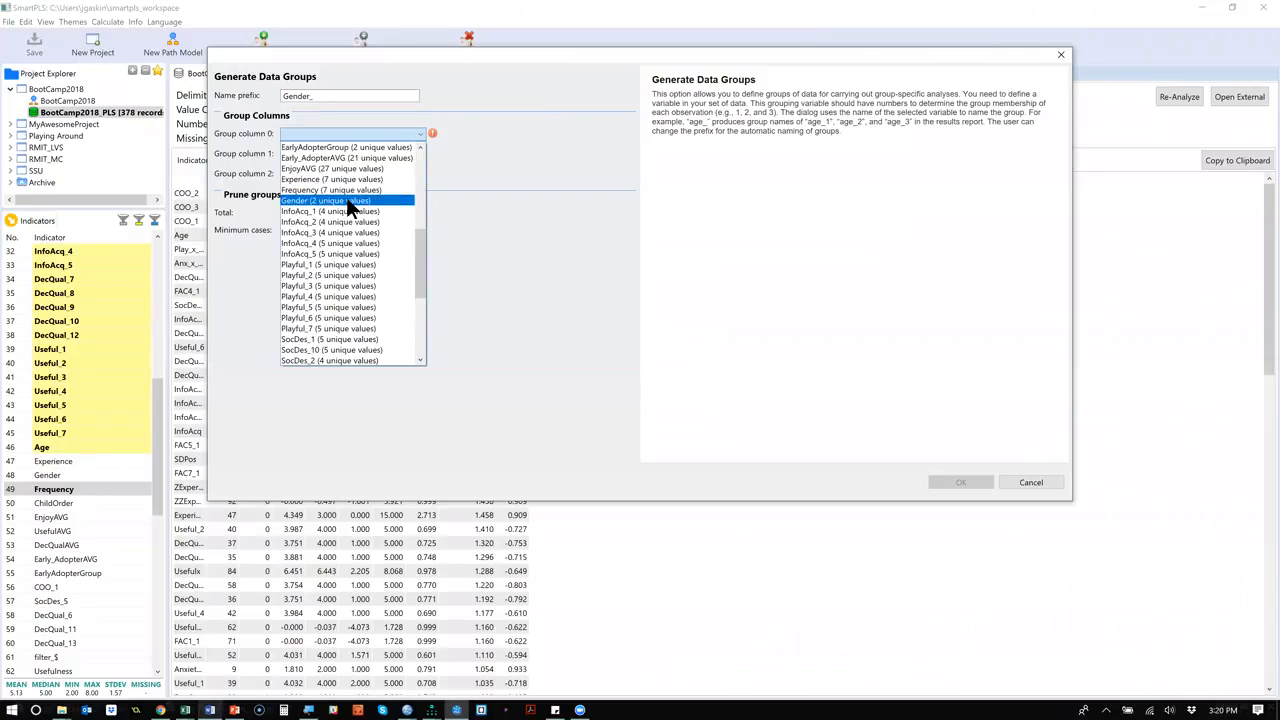
left_click(346, 200)
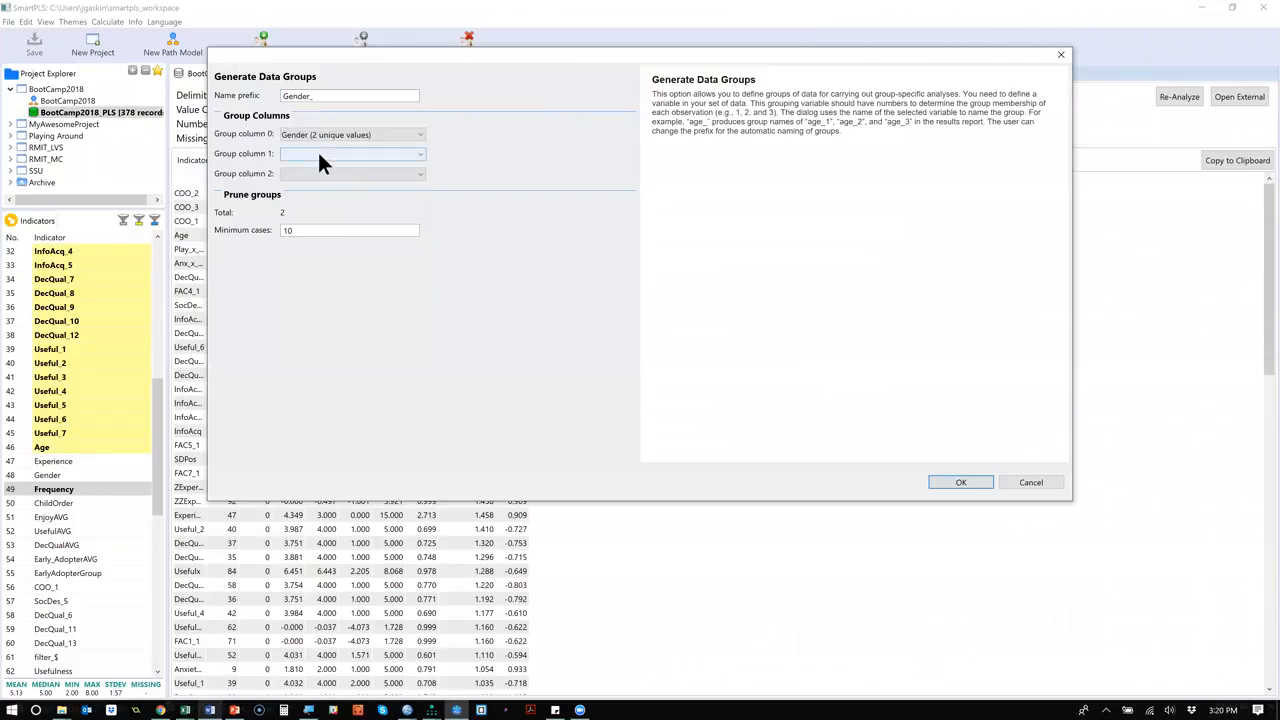
left_click(320, 155)
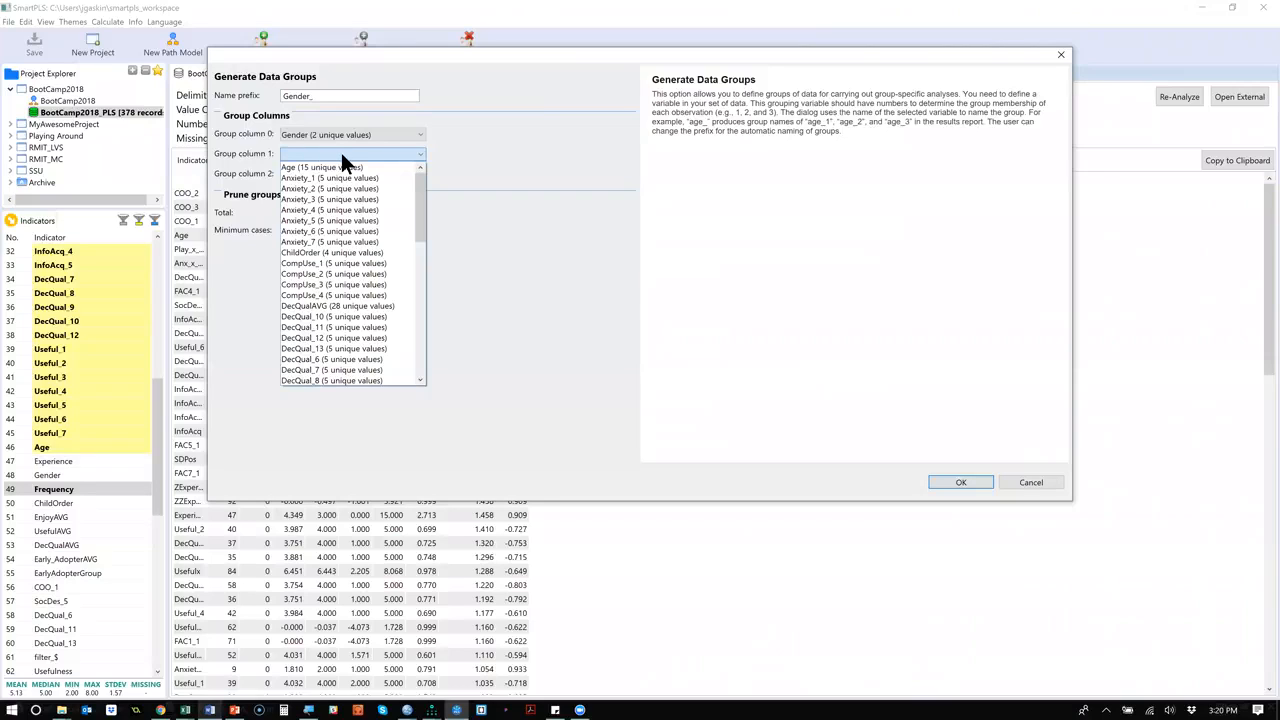
left_click(494, 137)
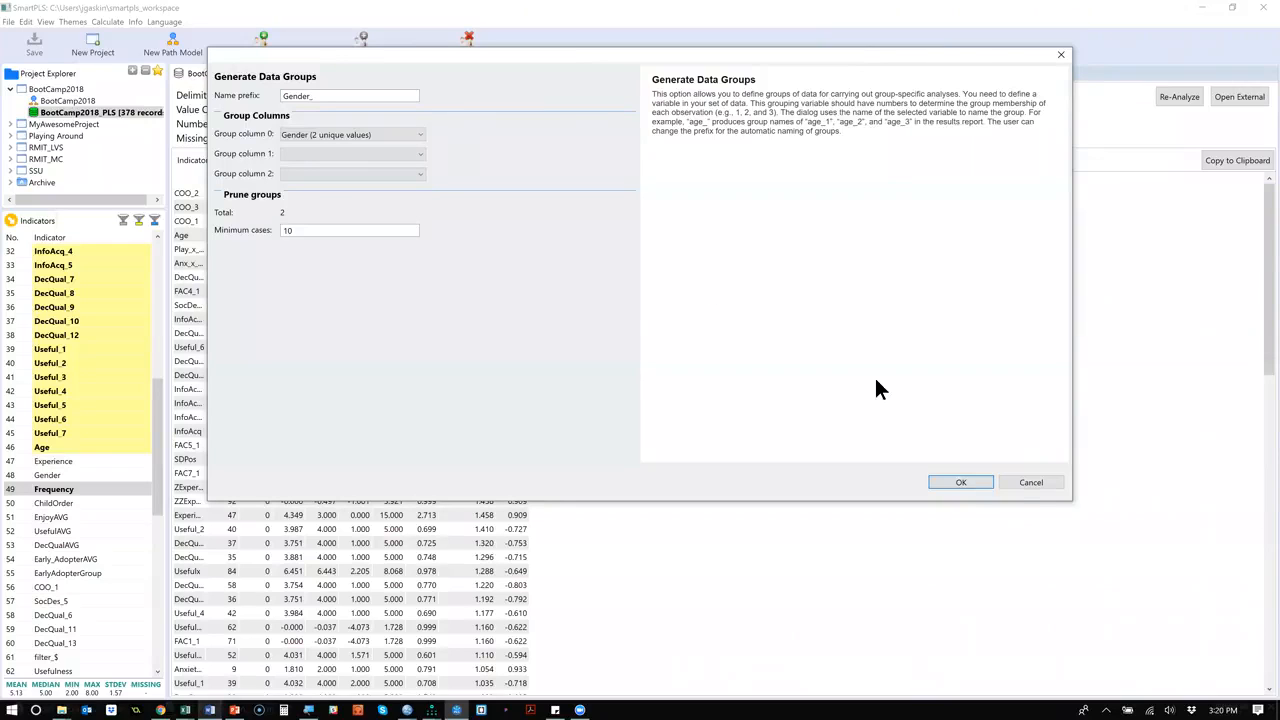
left_click(955, 482)
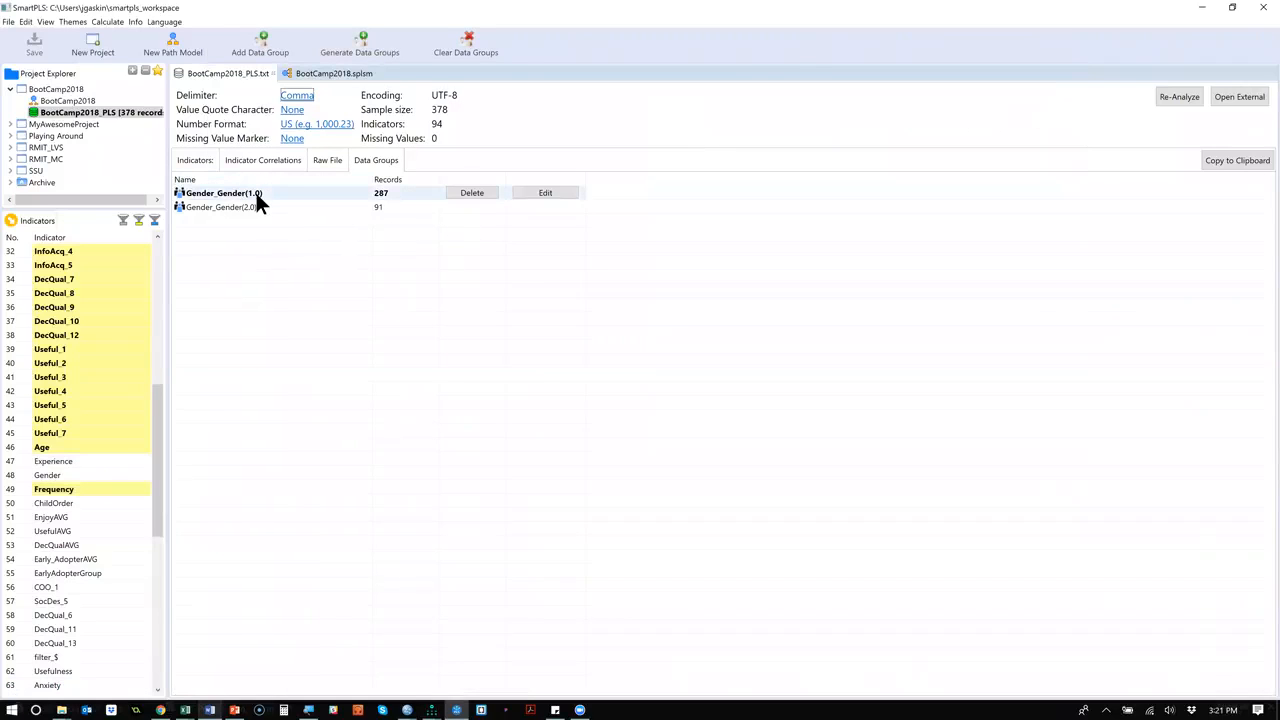
Rename the data group for Gender equal to 1.0 as Male.
left_click(548, 192)
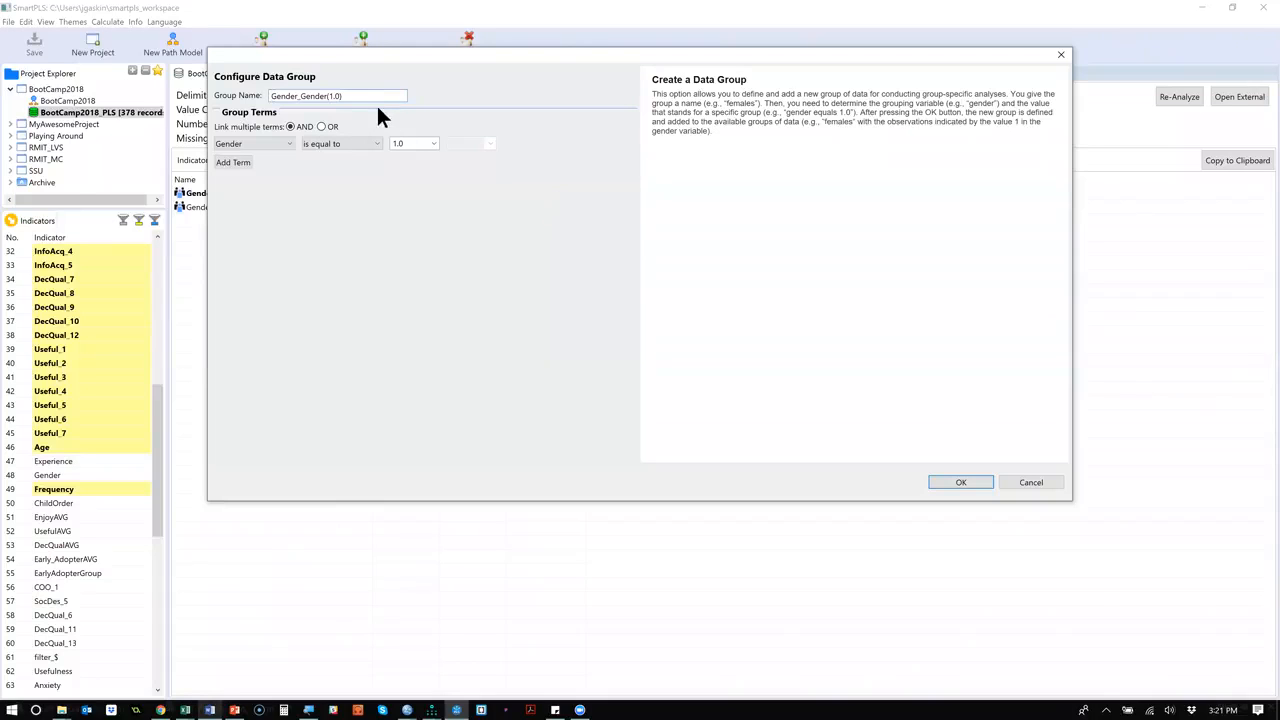
key("ctrl+a")
type("Male")
left_click(960, 482)
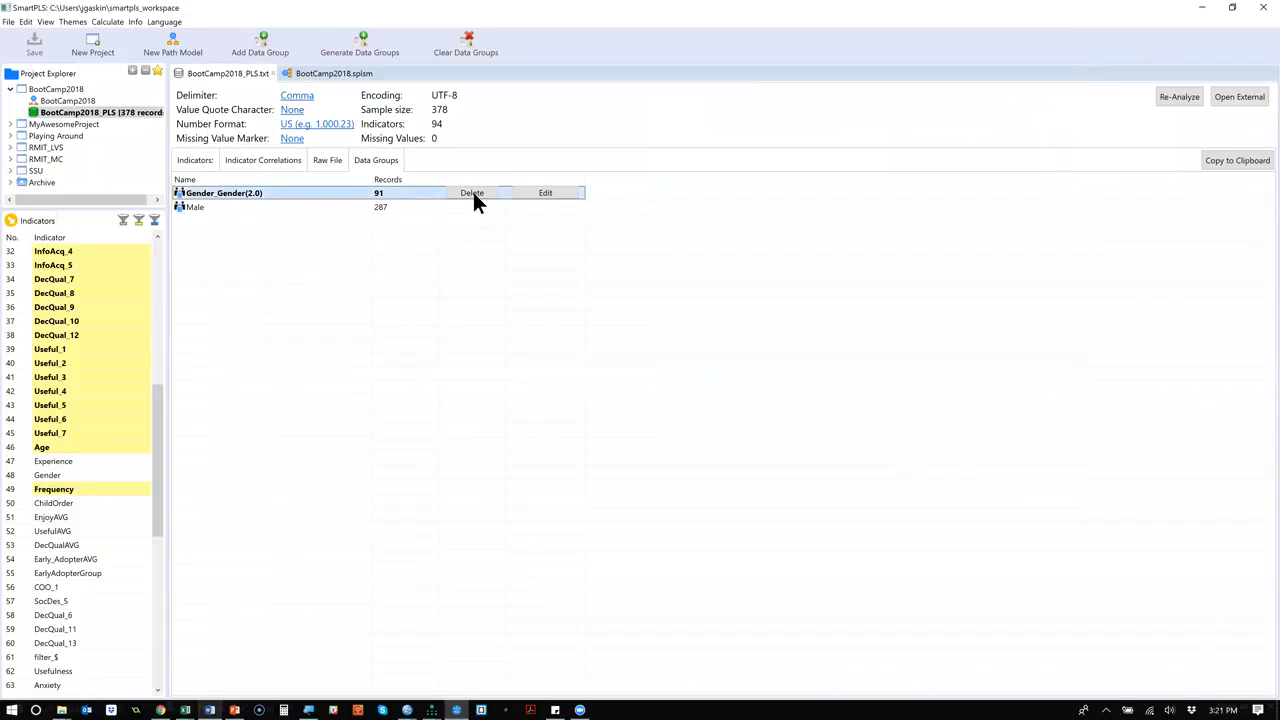
Rename the data group for Gender equal to 2.0 as Female.
left_click(540, 192)
triple_click(349, 97)
key("BackSpace")
type("Female")
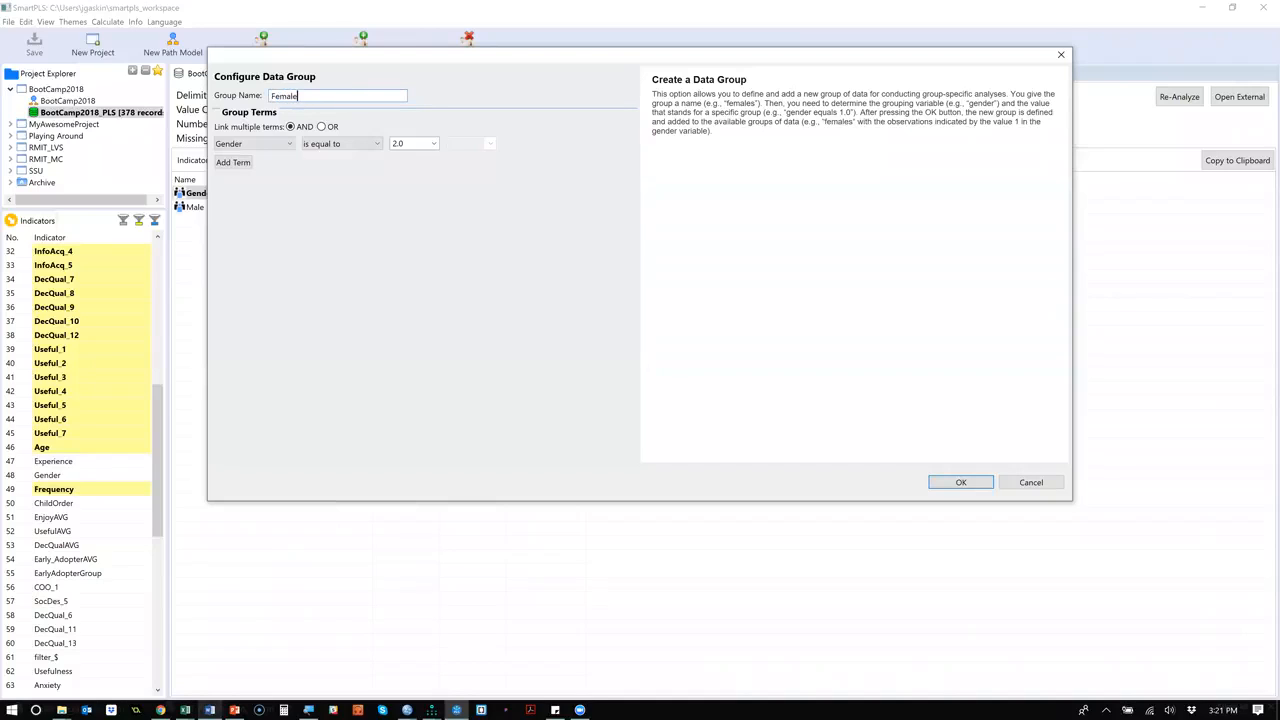
left_click(951, 483)
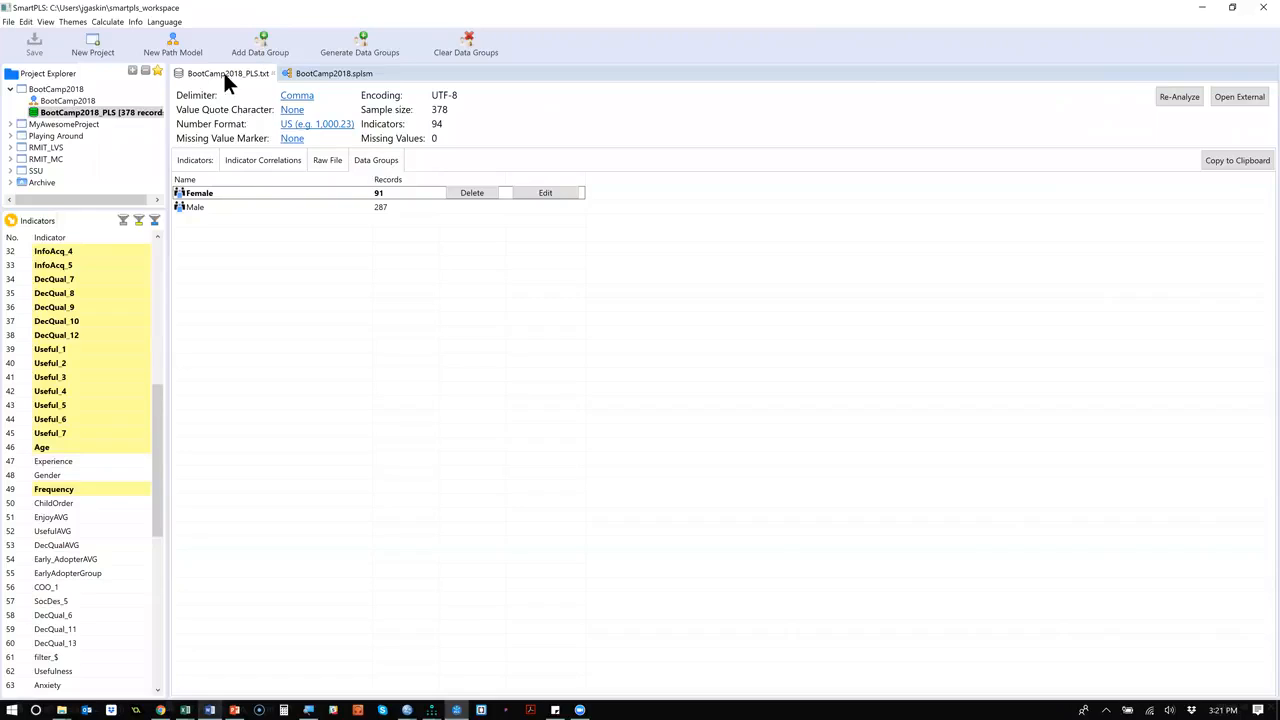
Show the dataset's indicator statistics, widen the name column to fit, and examine the distribution of Frequency.
left_click(201, 160)
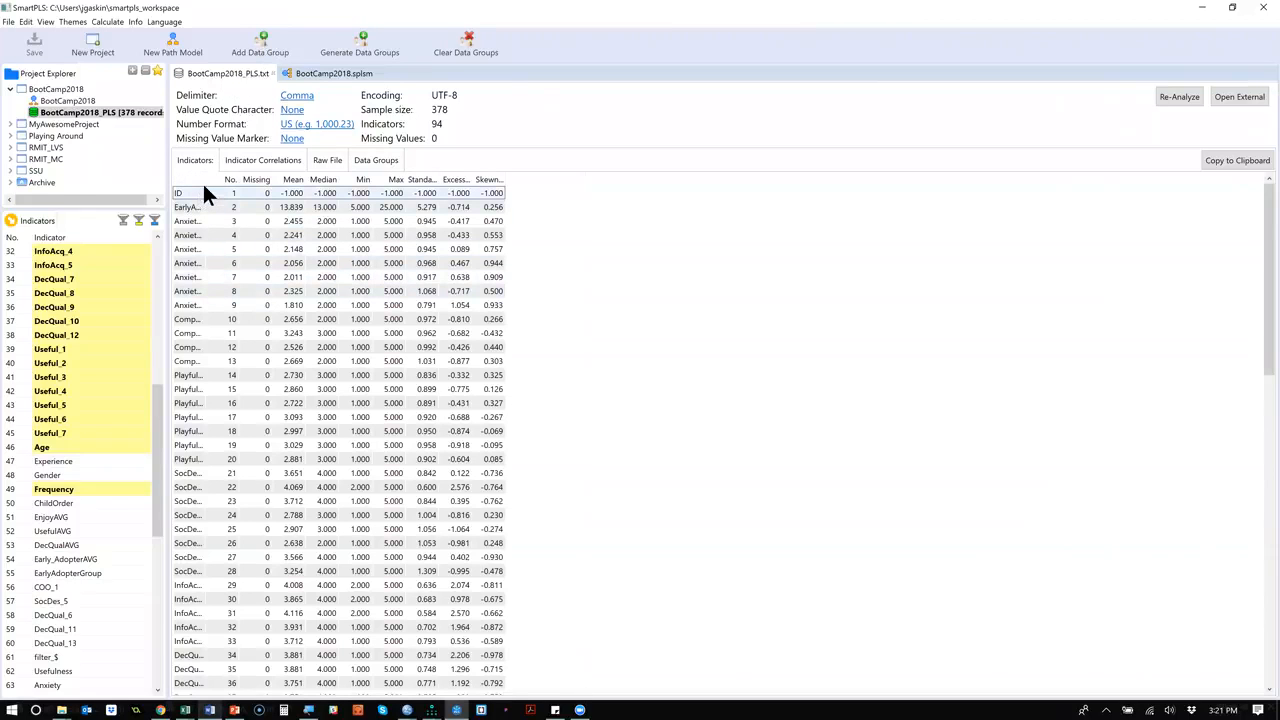
double_click(248, 180)
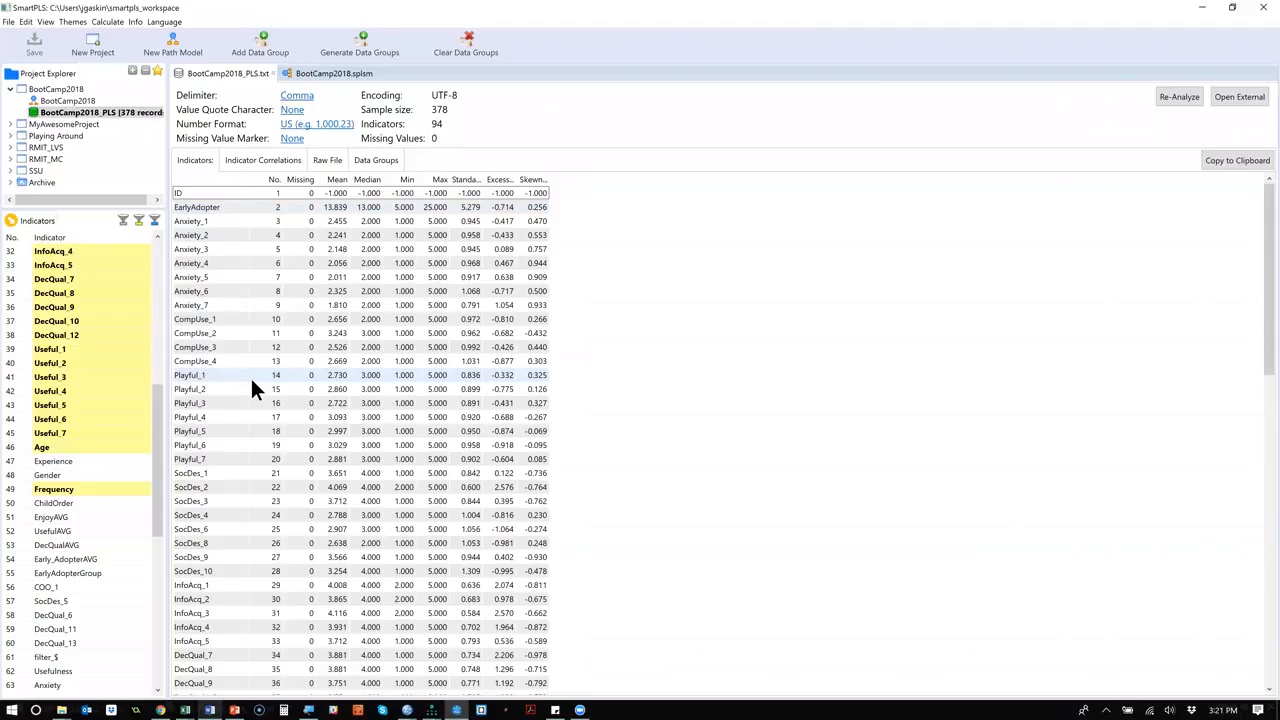
scroll(252, 385, "down", 6)
scroll(250, 376, "down", 4)
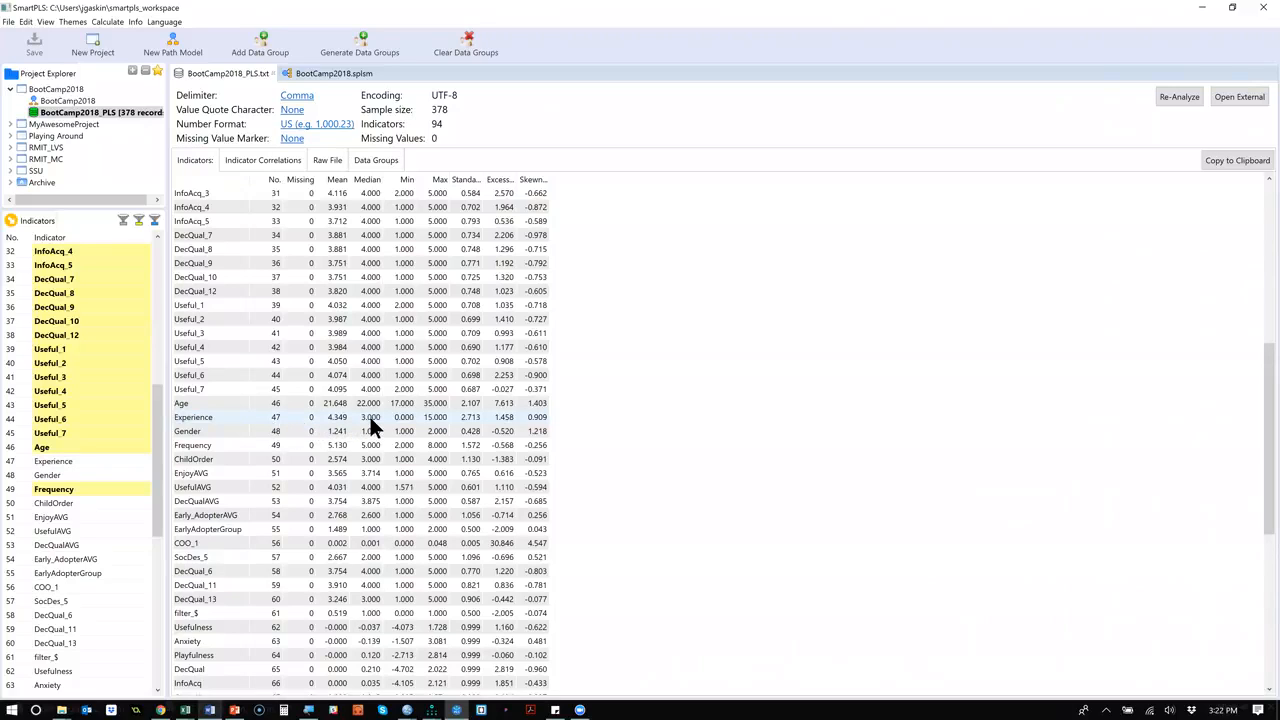
Add a data group named LowFrequency with the term Frequency is lower than 3.
left_click(268, 44)
type("LowFrequency")
left_click(286, 146)
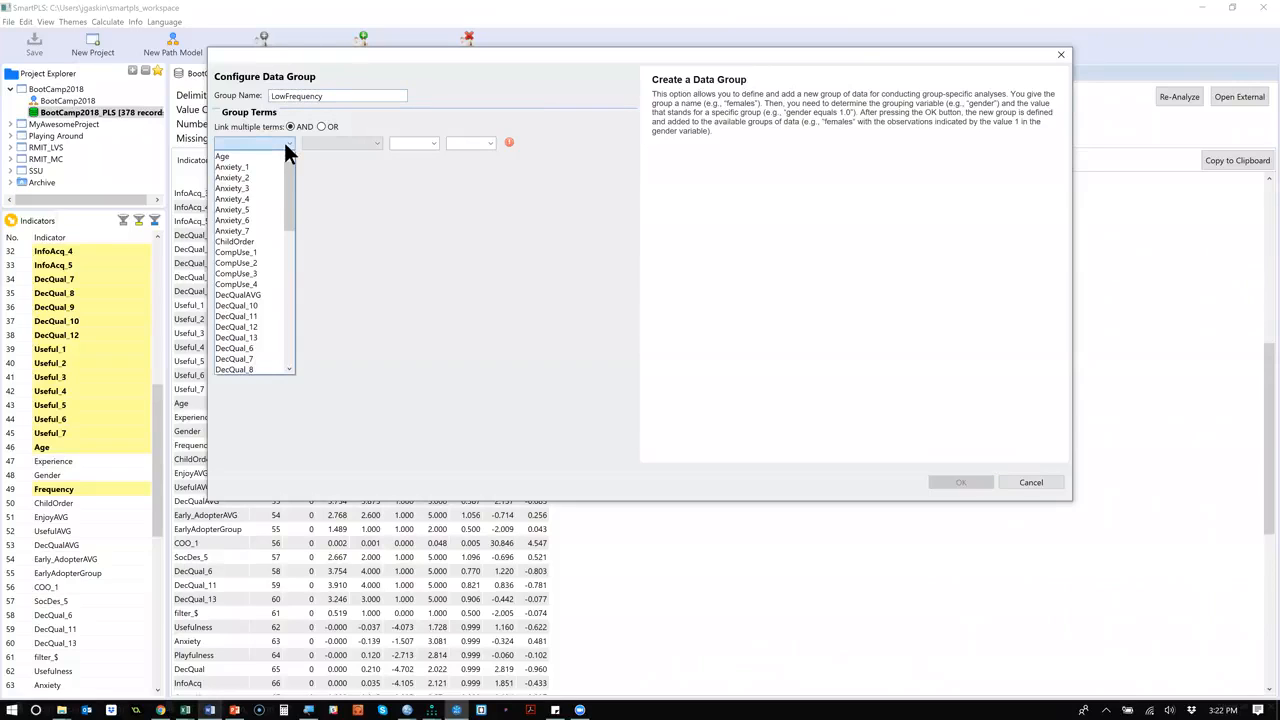
scroll(267, 298, "down", 1)
scroll(265, 289, "down", 3)
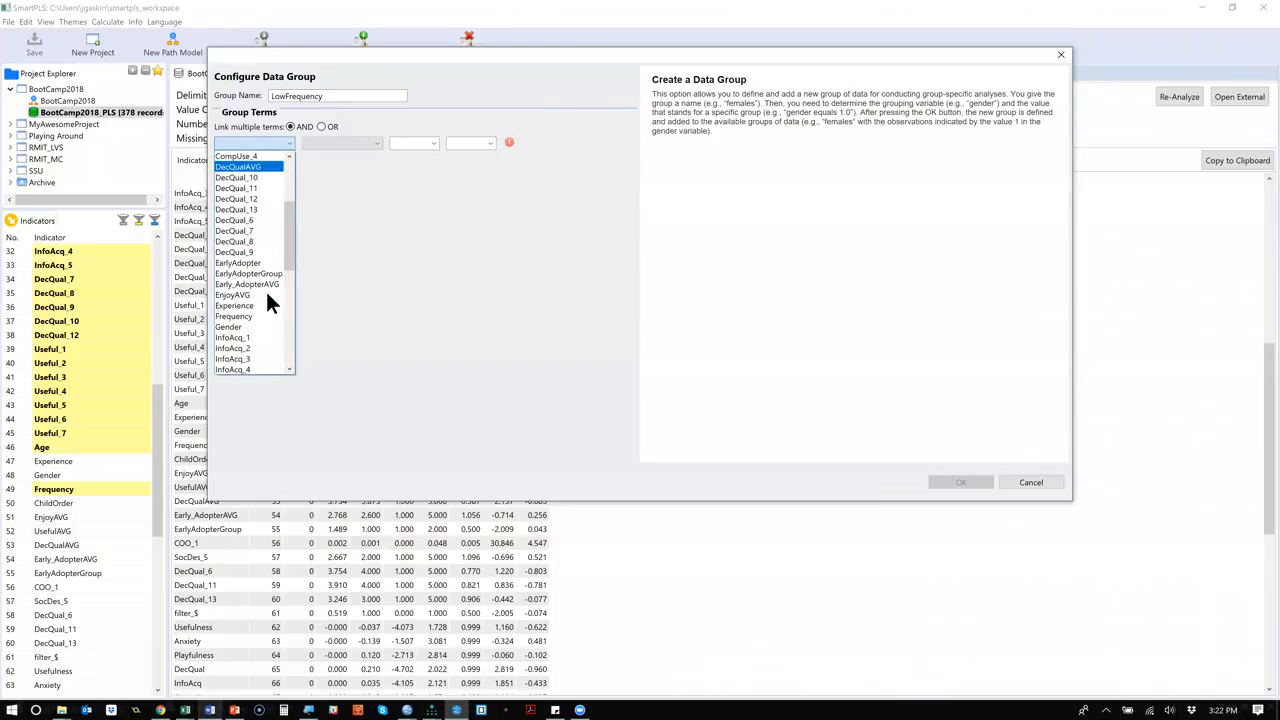
left_click(245, 281)
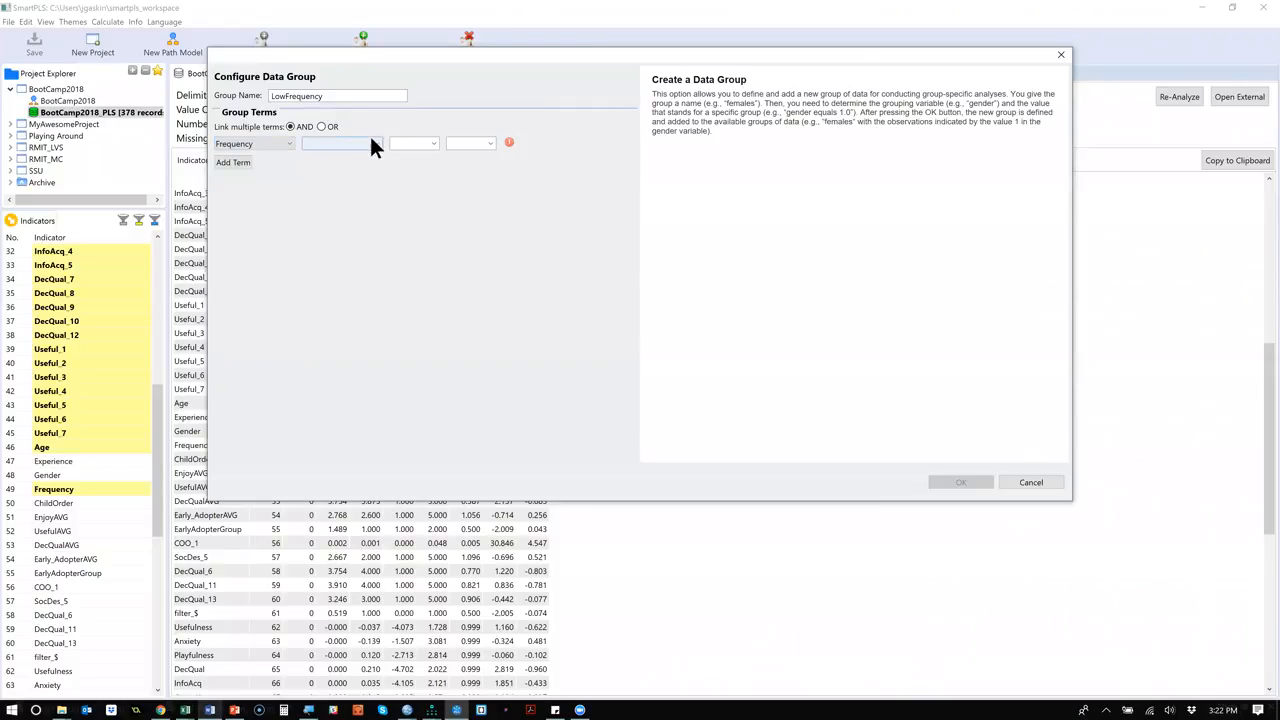
left_click(373, 144)
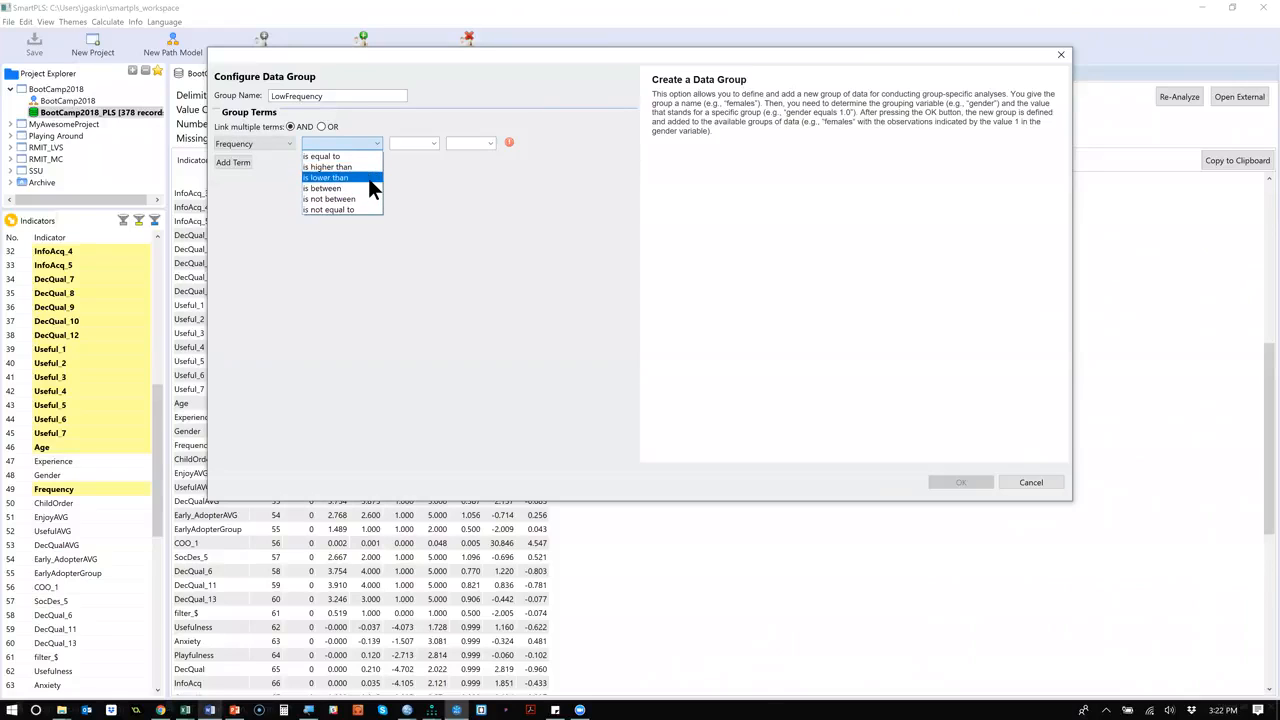
left_click(368, 178)
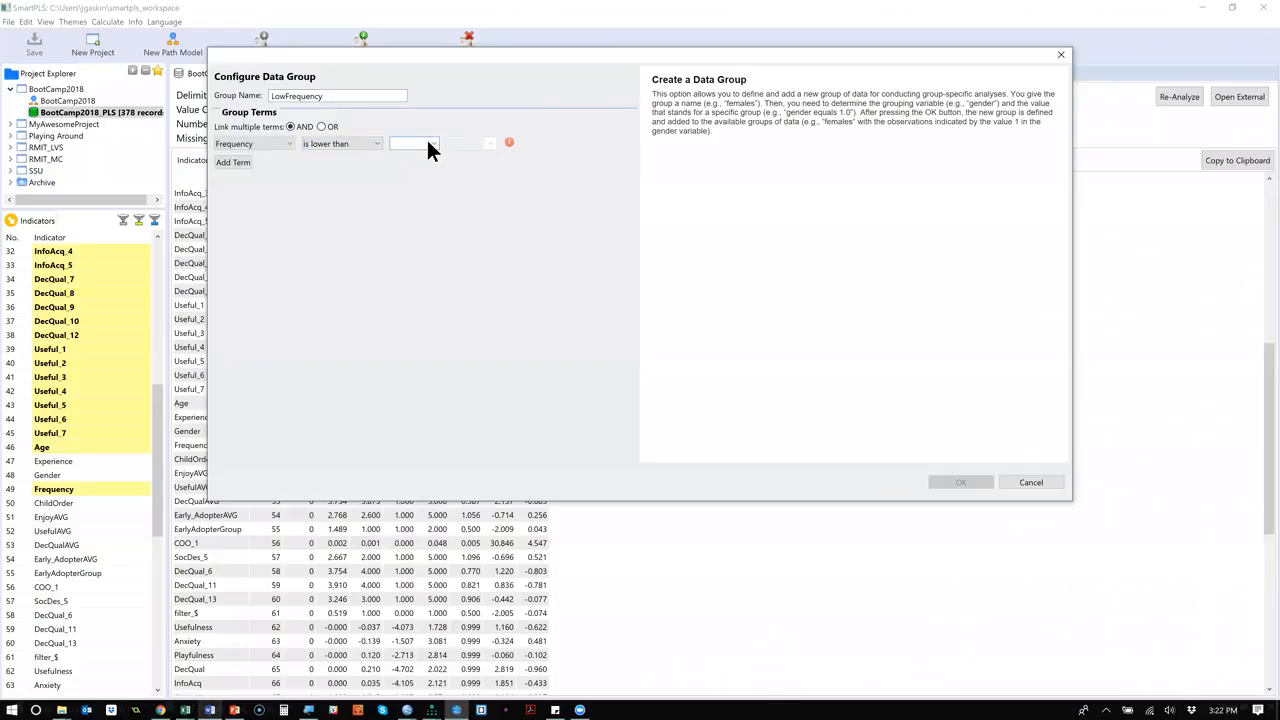
type("3")
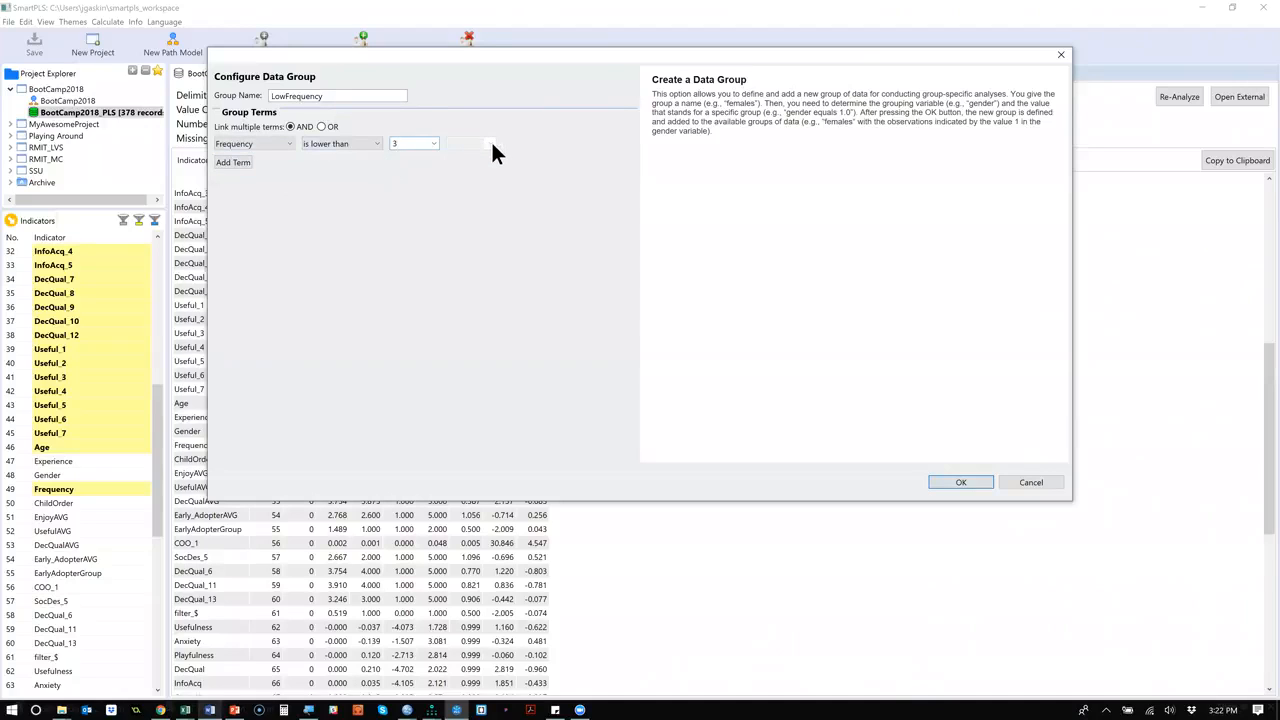
left_click(974, 476)
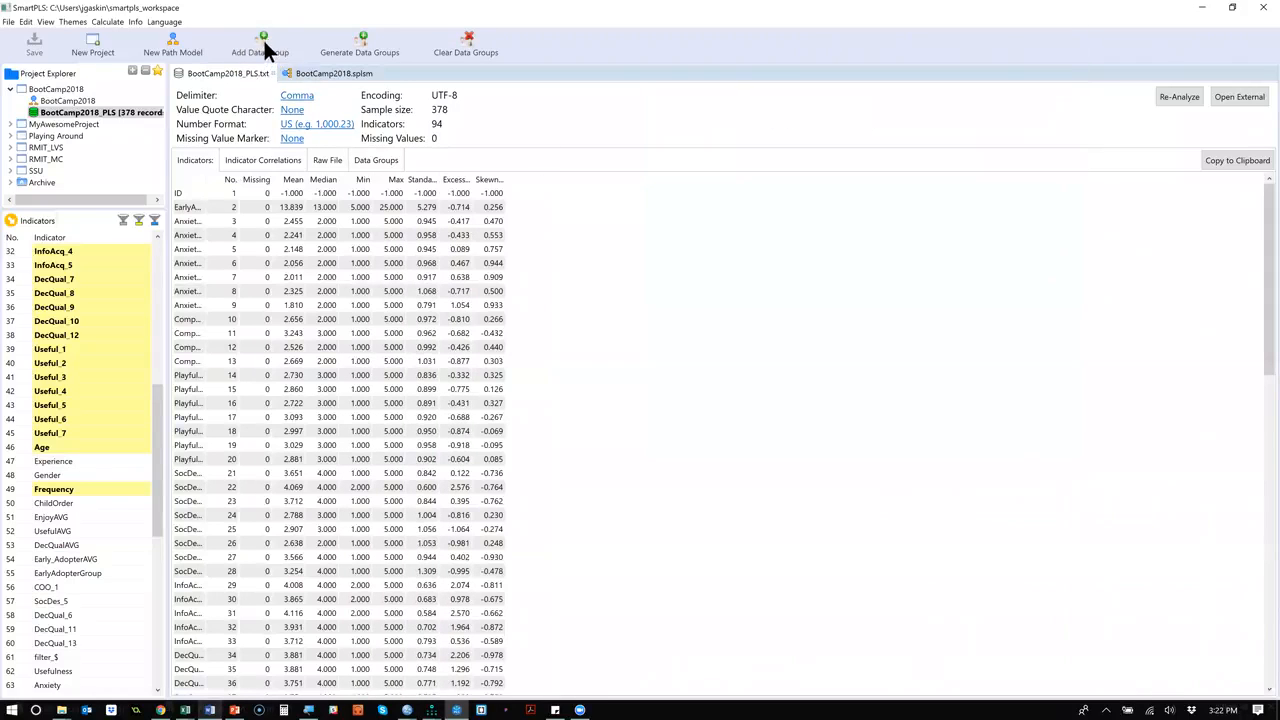
Add a data group named HighFrequency with the term Frequency is higher than 3.
left_click(263, 42)
type("HighFrequ")
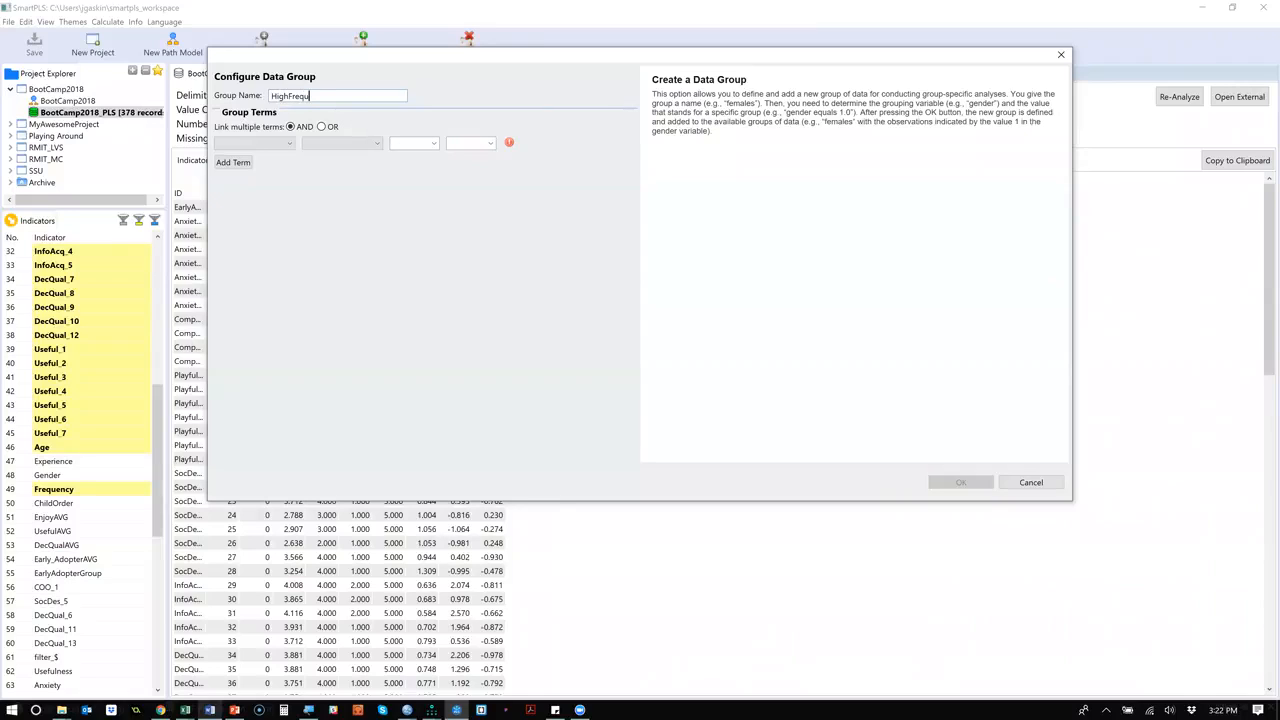
key("BackSpace")
type("uency")
left_click(283, 143)
scroll(253, 228, "down", 3)
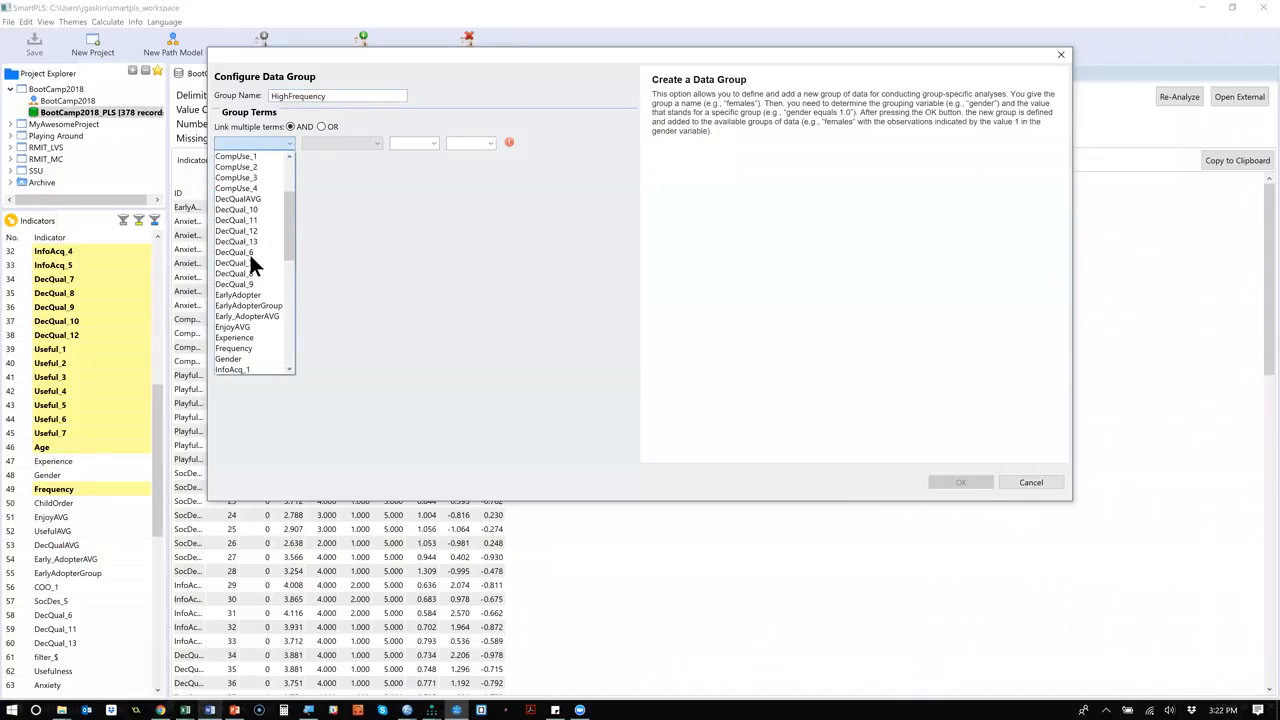
left_click(256, 348)
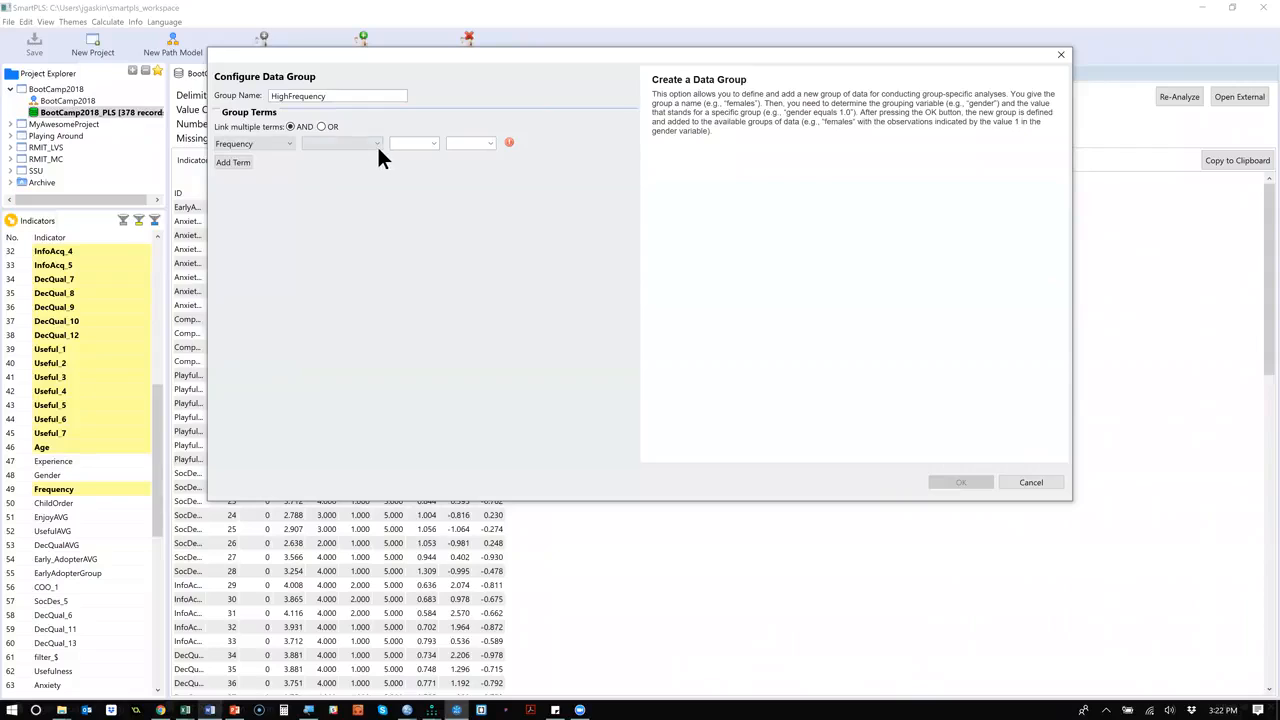
left_click(377, 144)
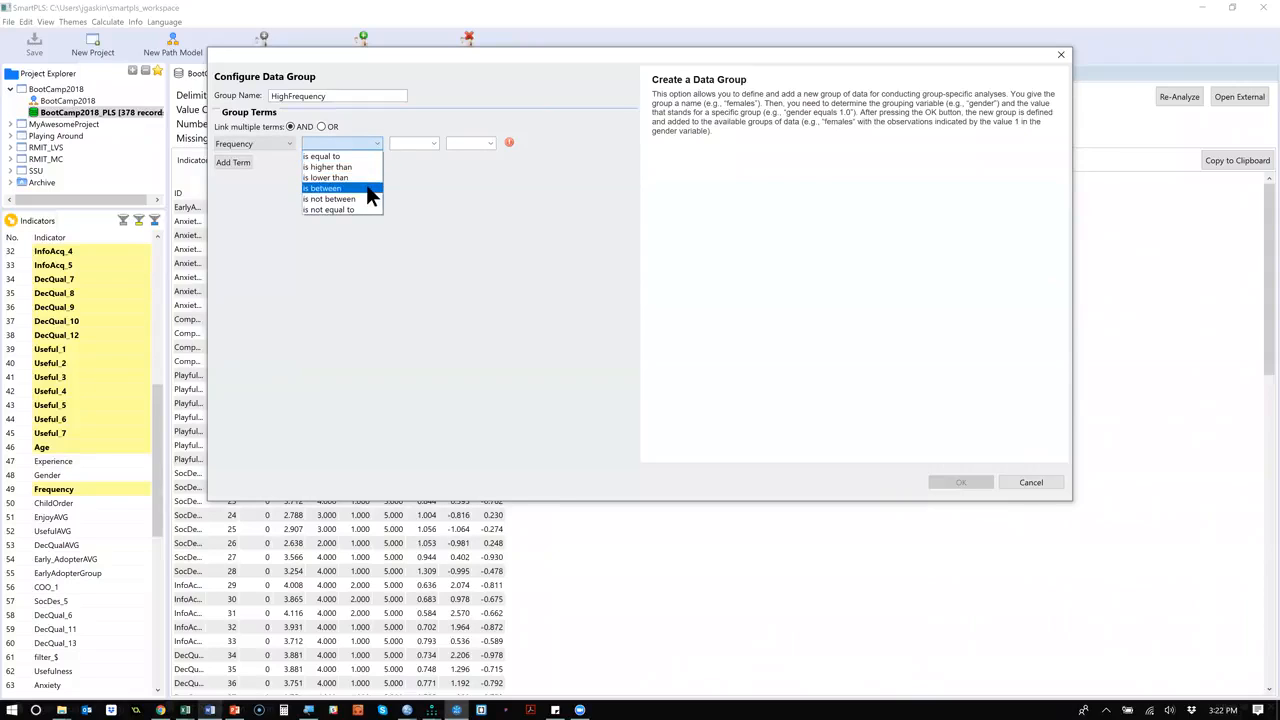
left_click(358, 167)
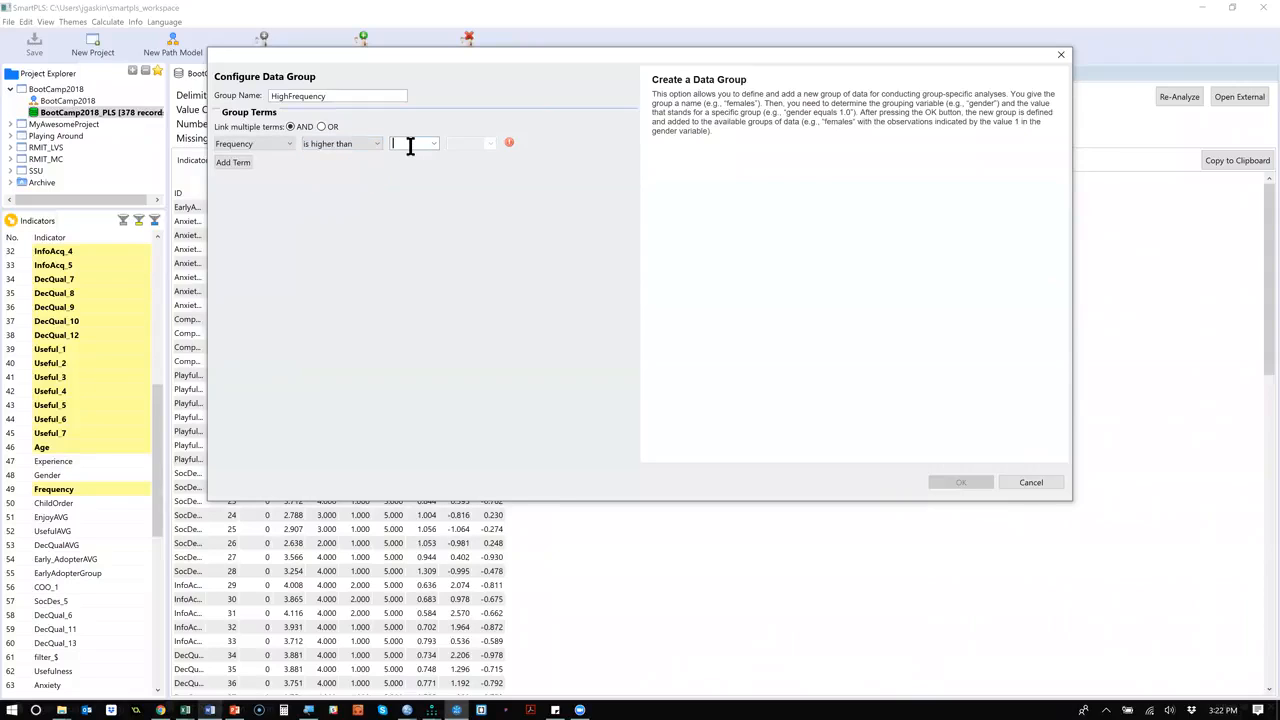
type("3")
left_click(955, 482)
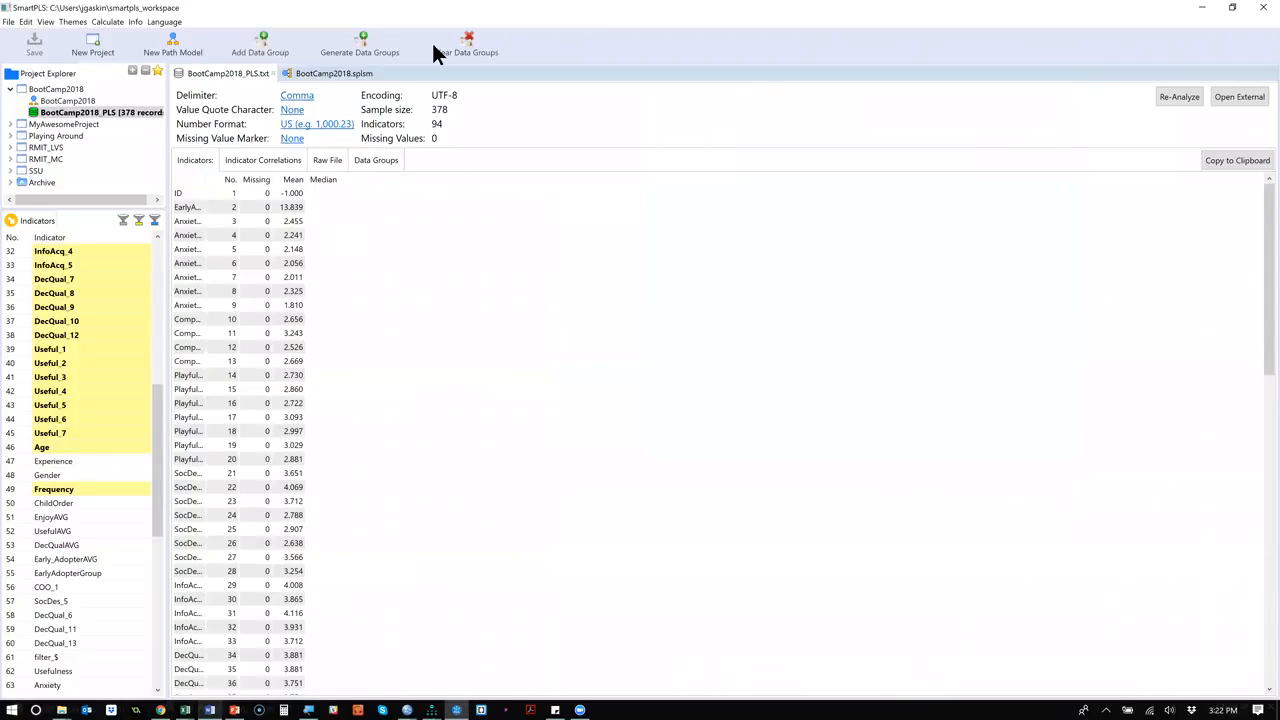
Edit the LowFrequency data group so its term reads Frequency is lower than 4.
left_click(376, 163)
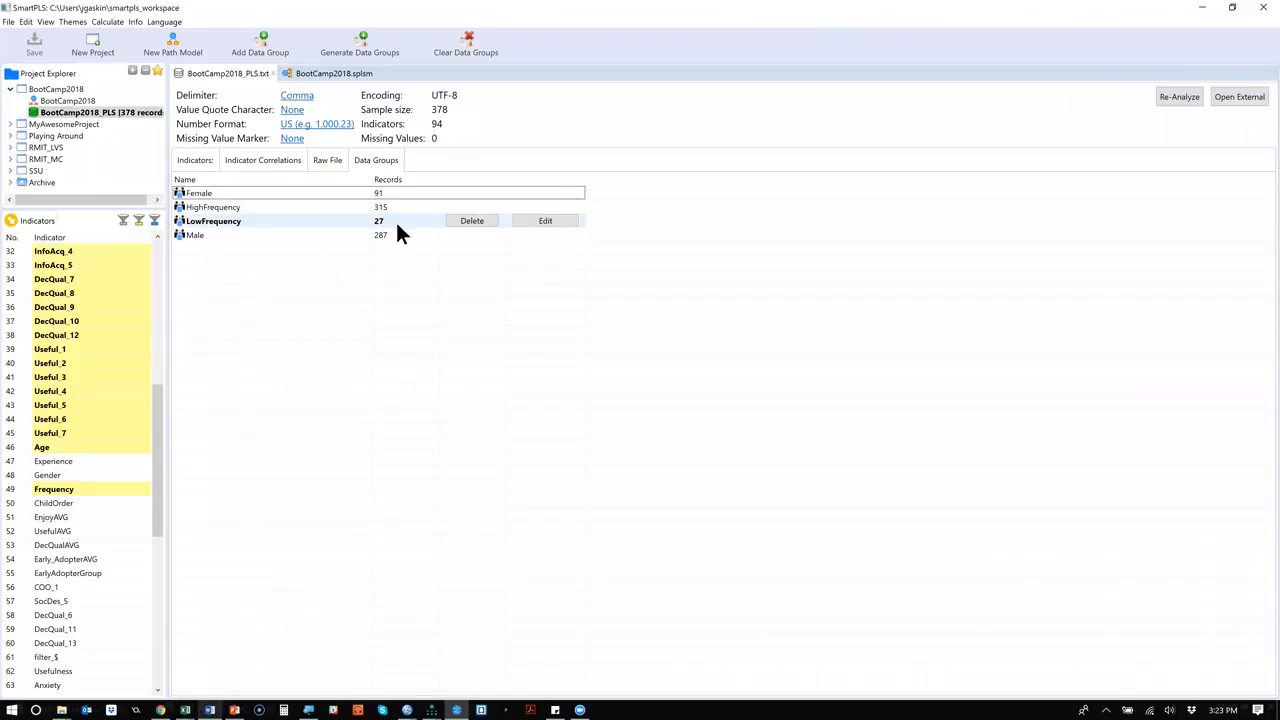
left_click(558, 221)
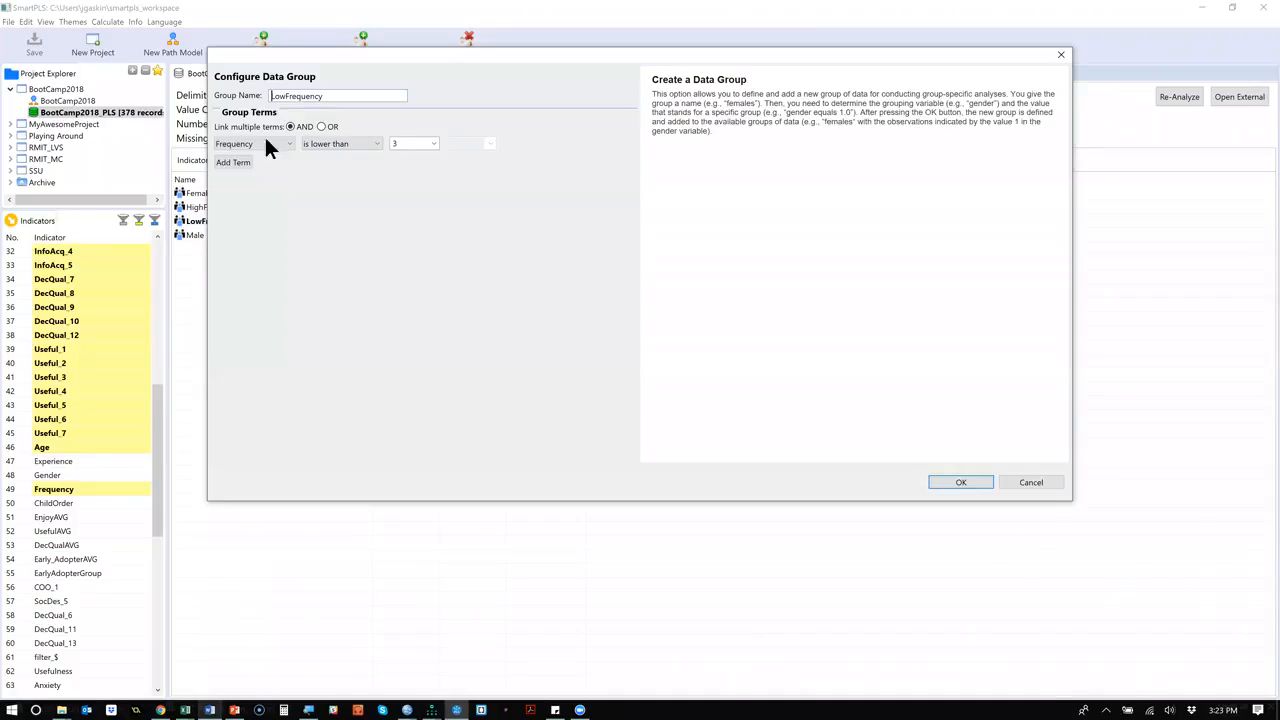
double_click(395, 144)
type("4")
left_click(958, 482)
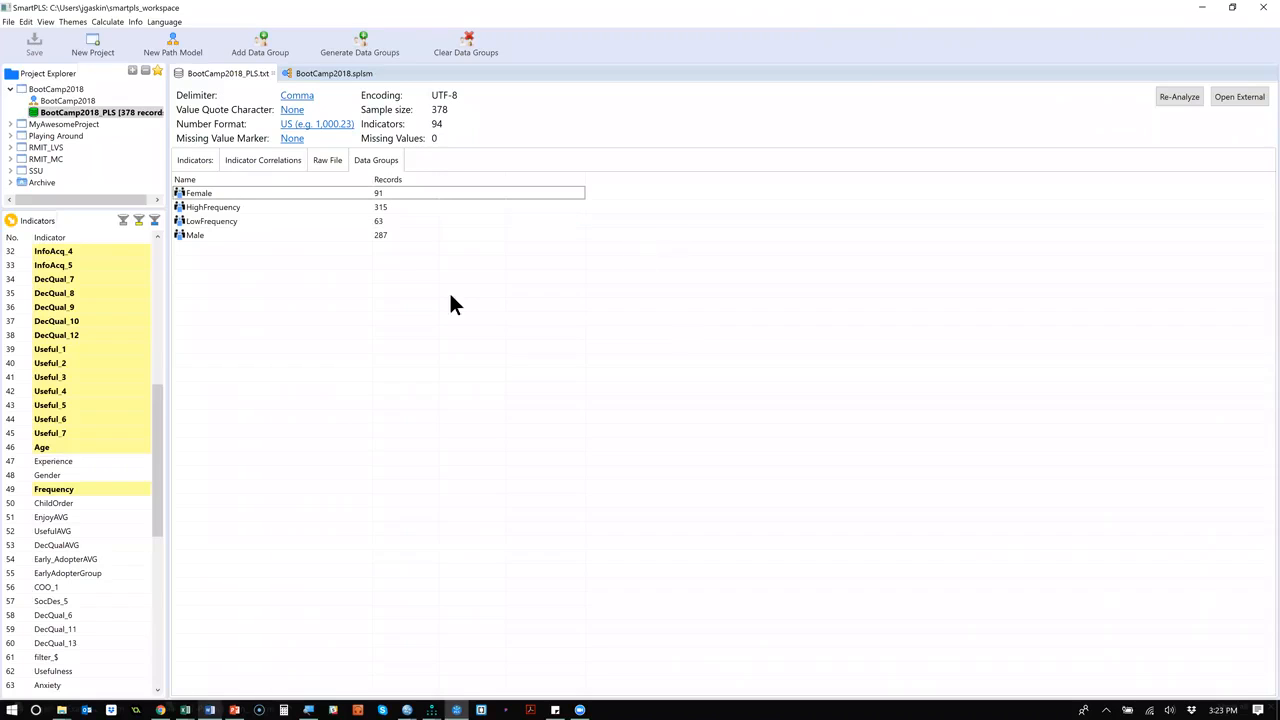
mouse_move(410, 221)
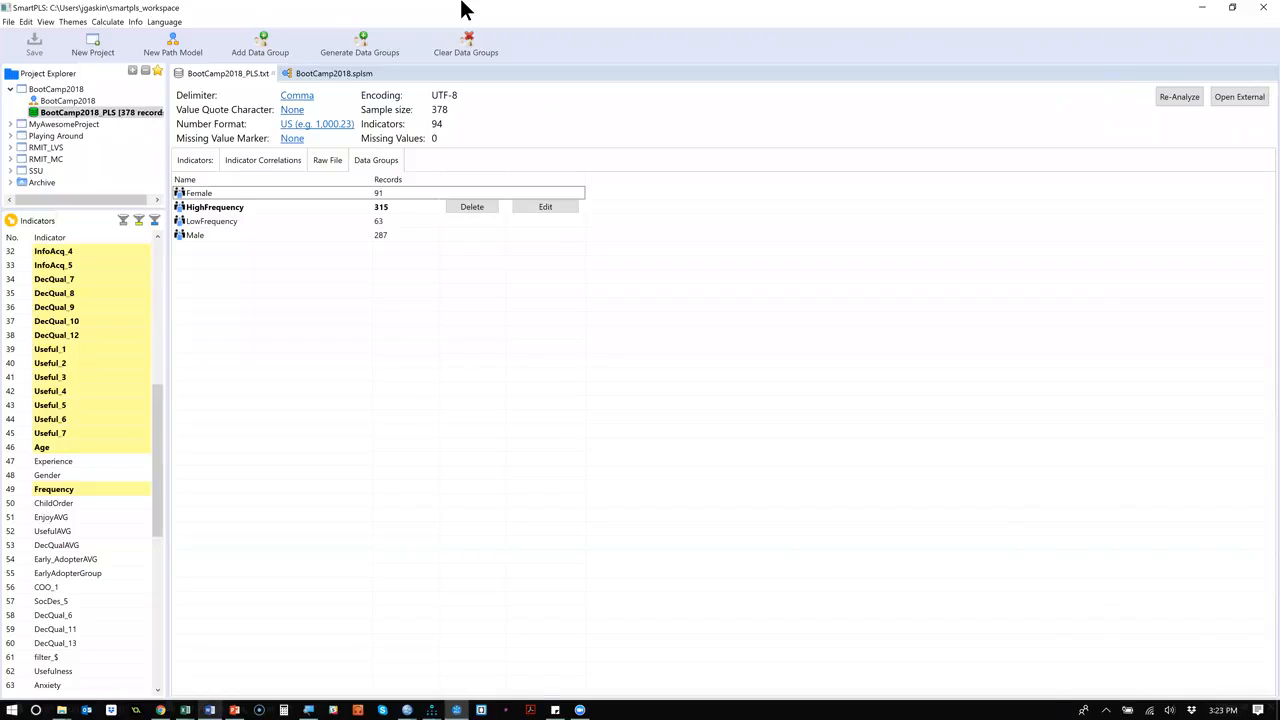
left_click(69, 103)
right_click(70, 111)
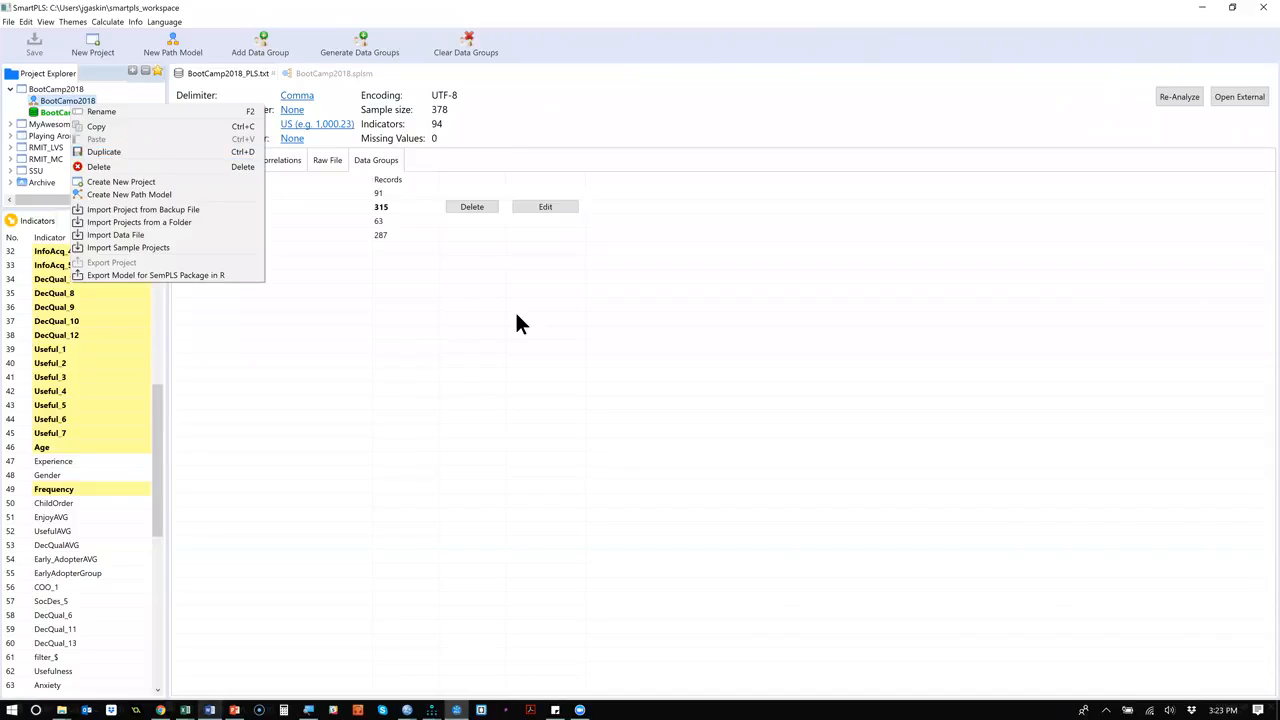
left_click(545, 336)
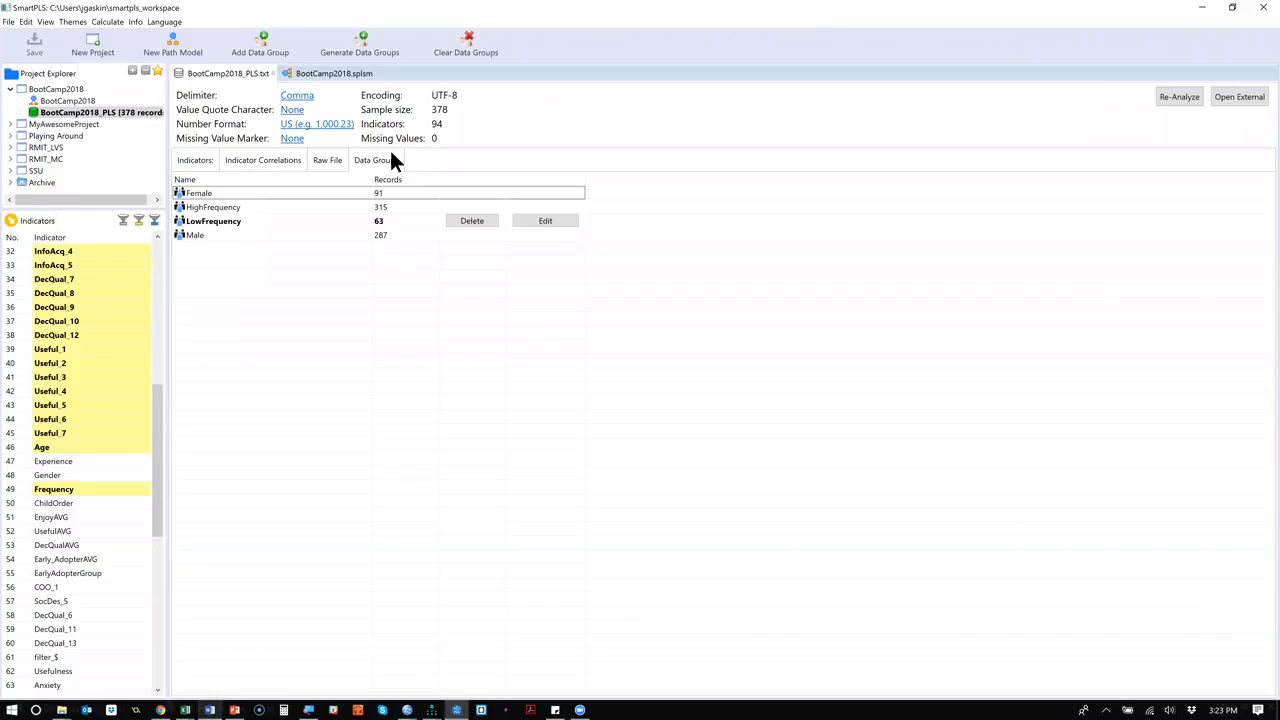
left_click(283, 193)
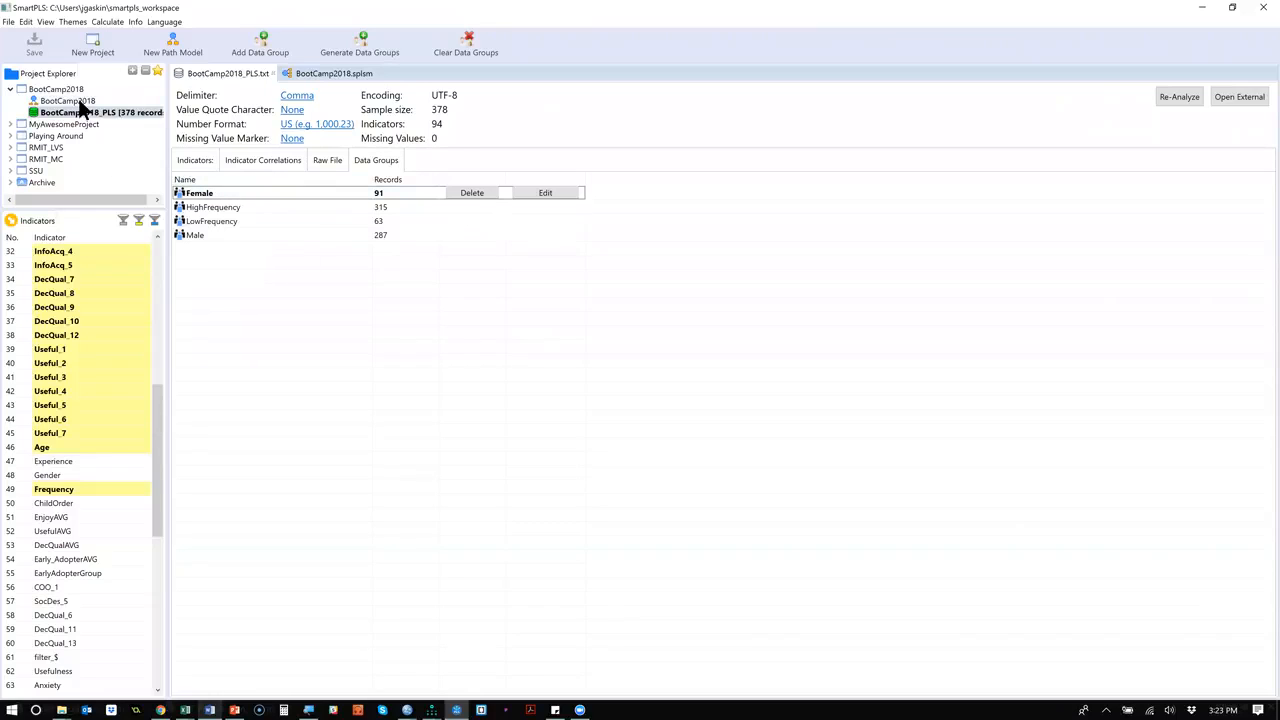
Run a Multi-Group Analysis on the BootCamp2018 path model with Female in Groups A and Male in Groups B.
left_click(357, 70)
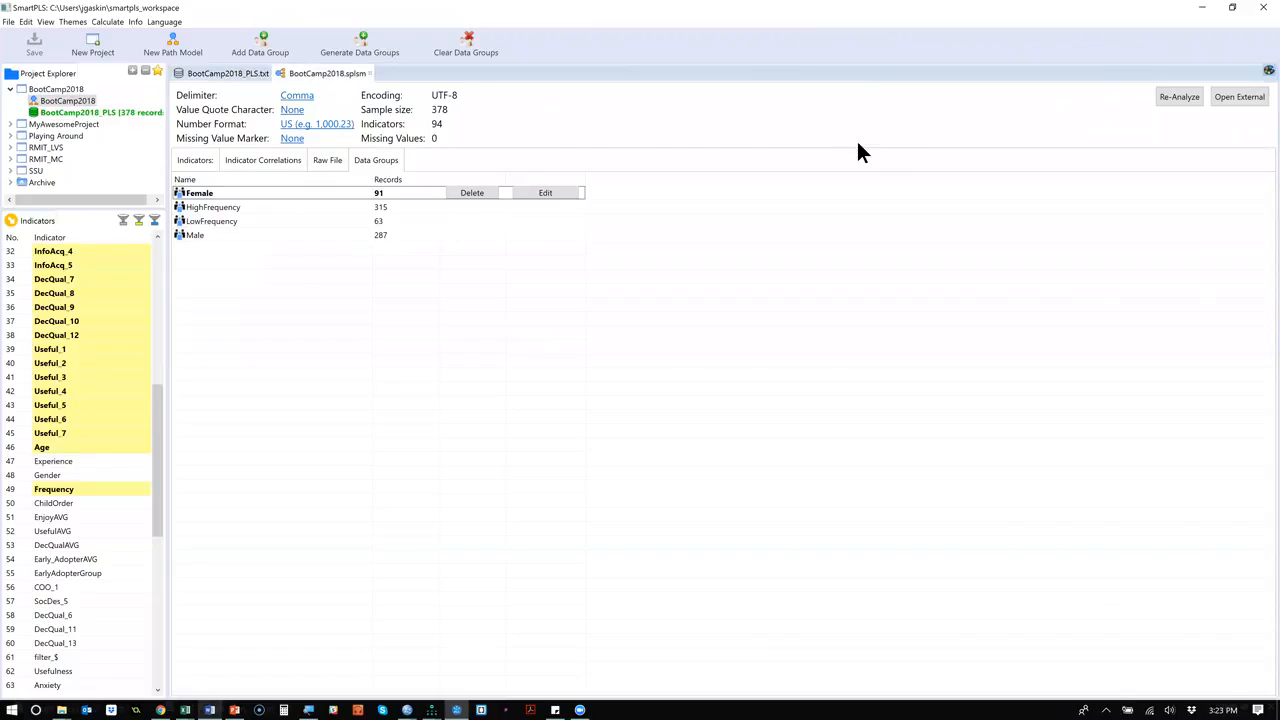
left_click(900, 44)
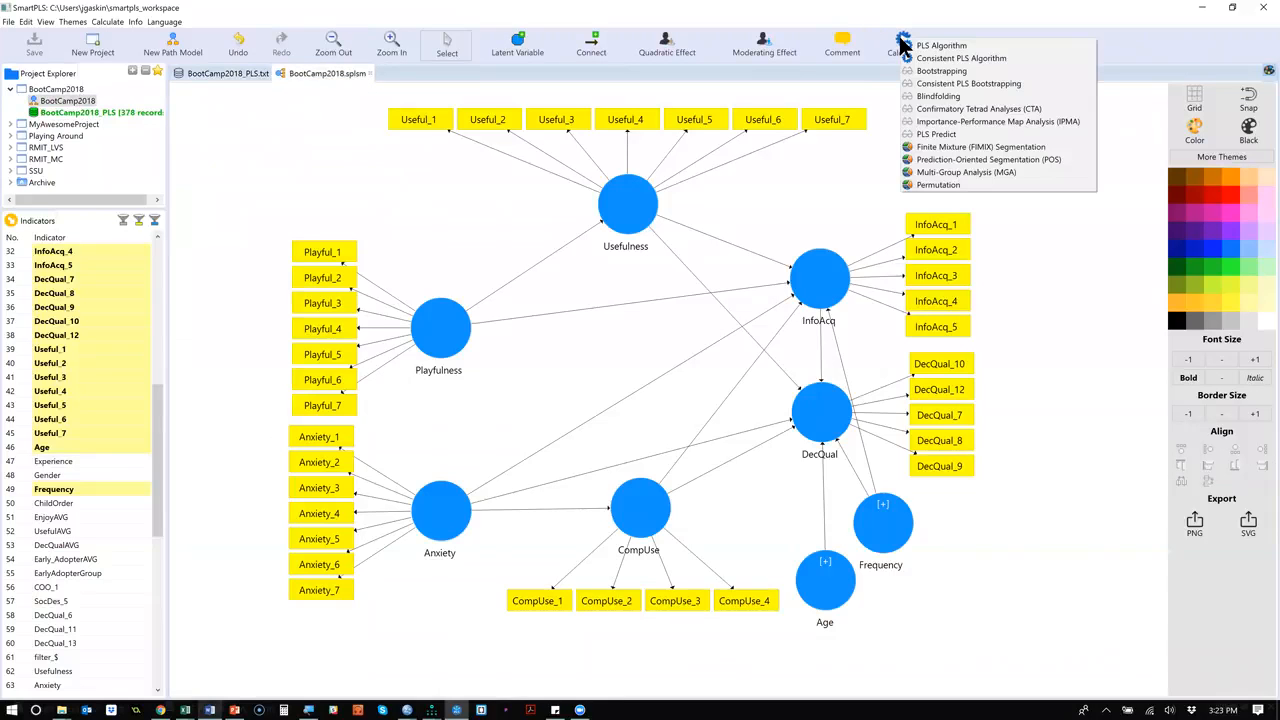
left_click(1031, 172)
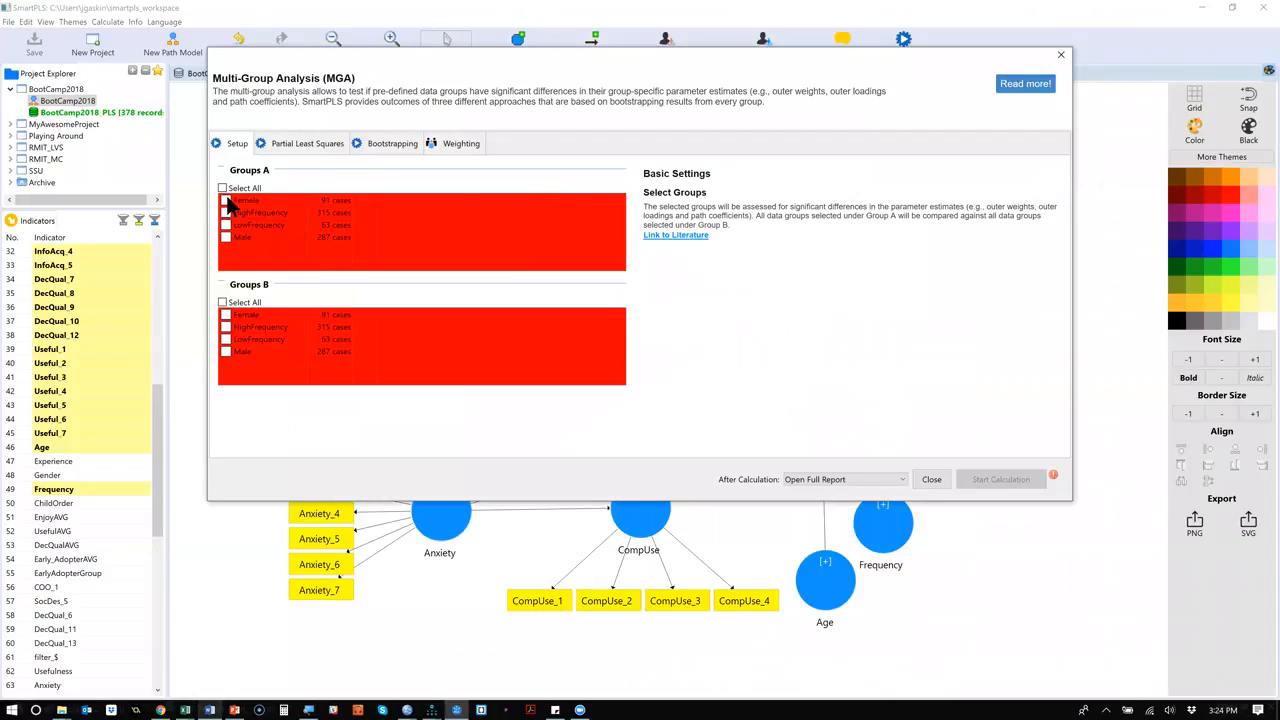
left_click(226, 201)
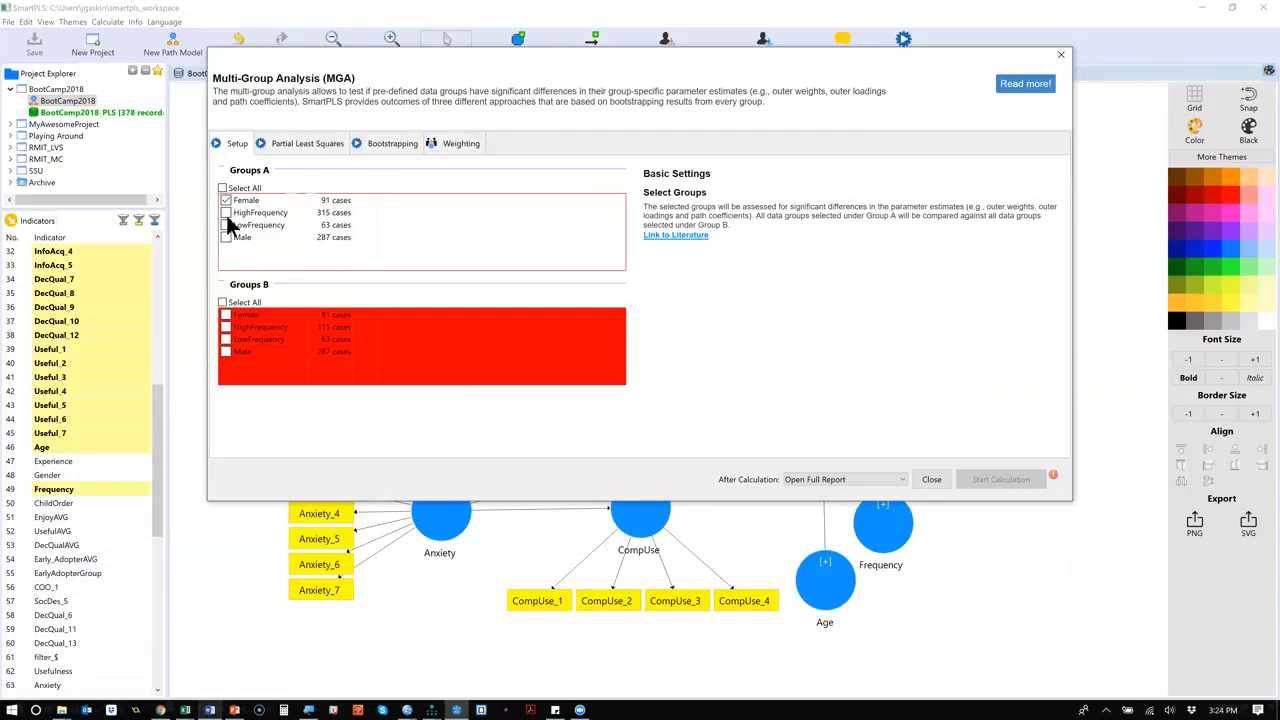
left_click(226, 352)
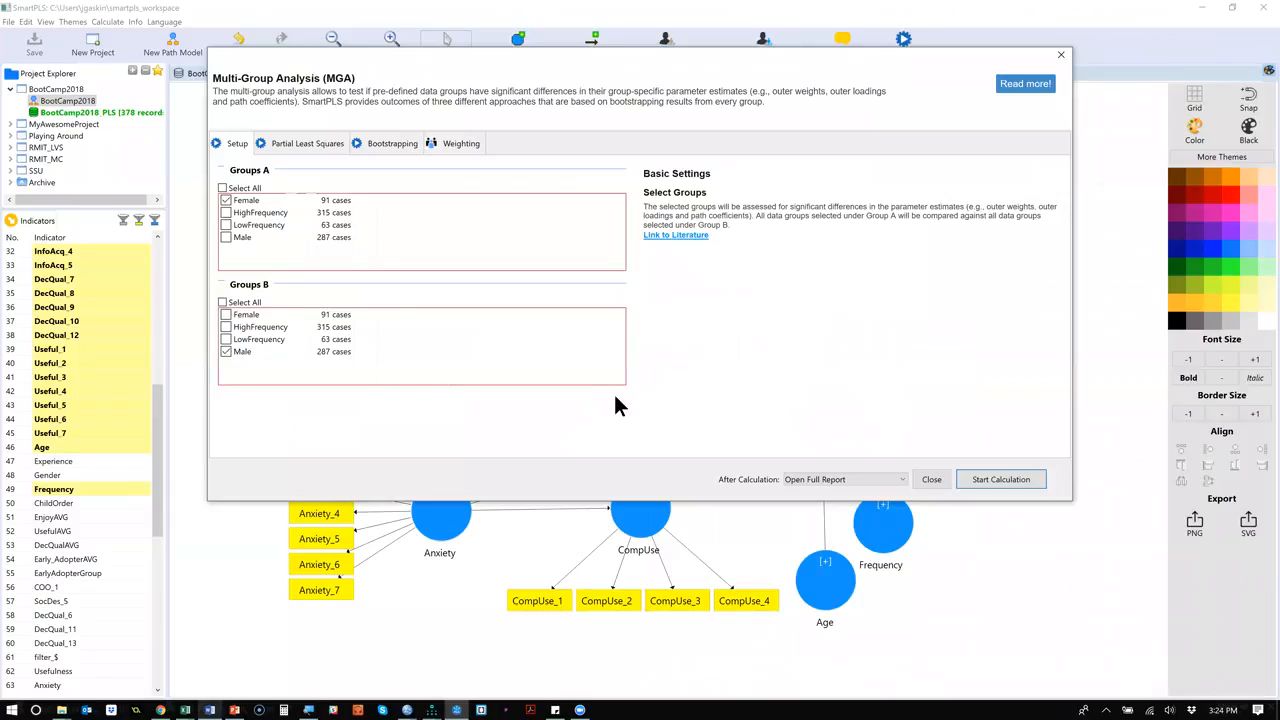
left_click(1001, 479)
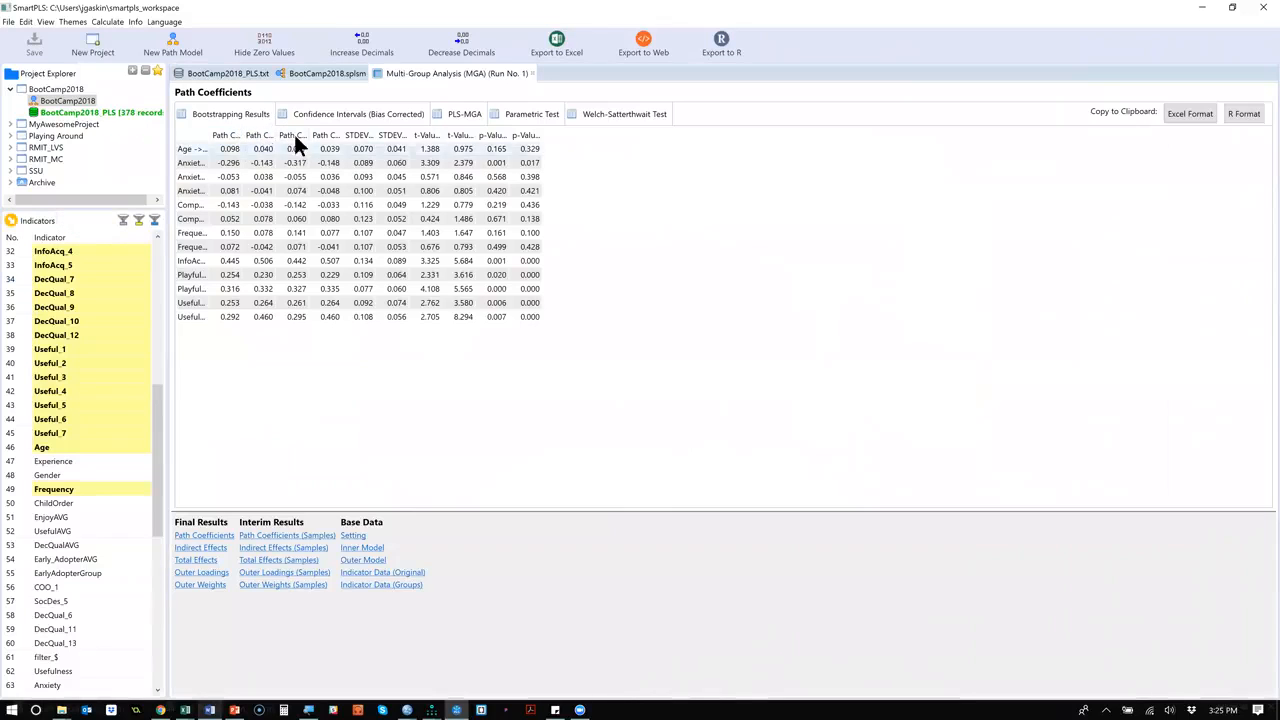
Widen the original Female, original Male and mean Female columns of the path coefficients' bootstrapping results to read their full headings.
double_click(241, 135)
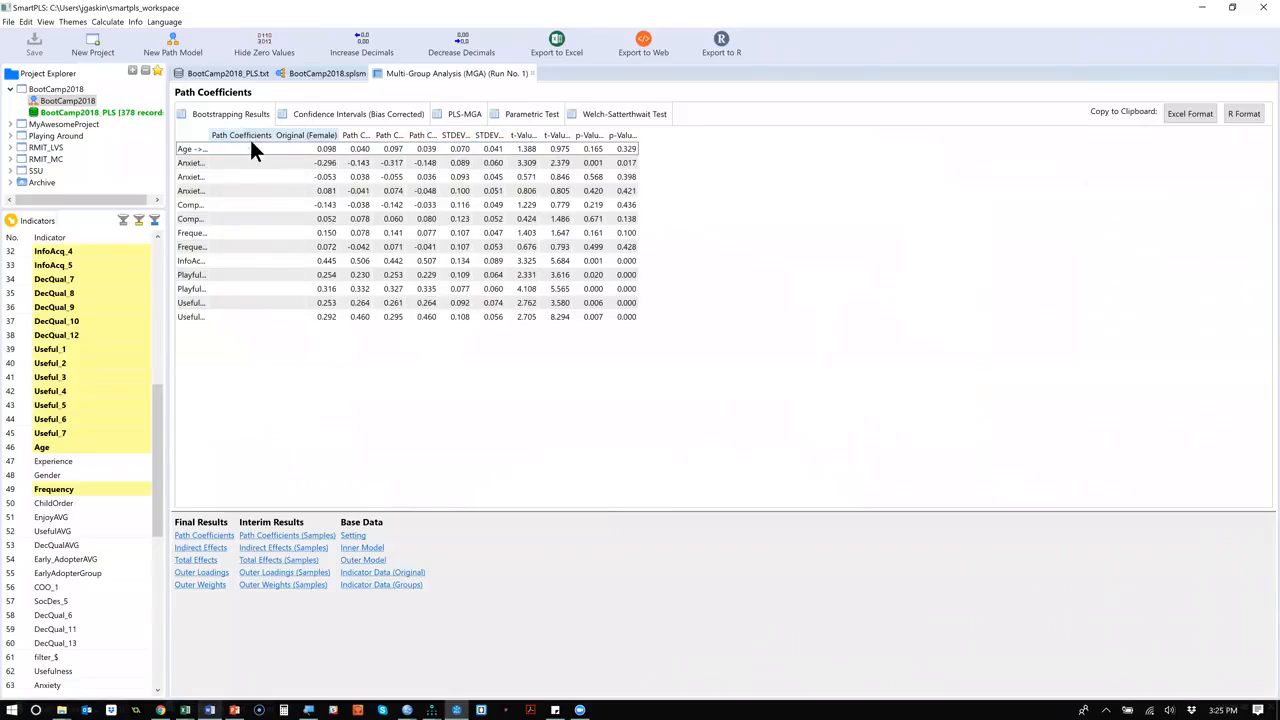
double_click(368, 131)
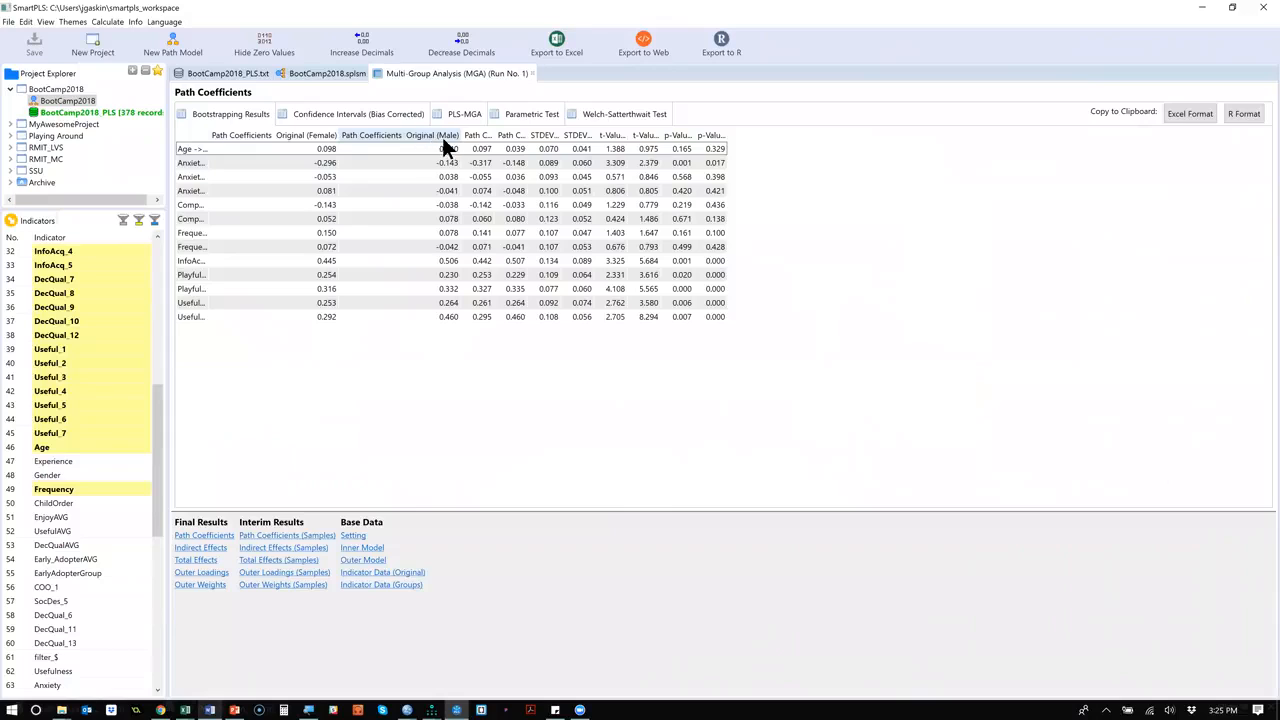
double_click(495, 135)
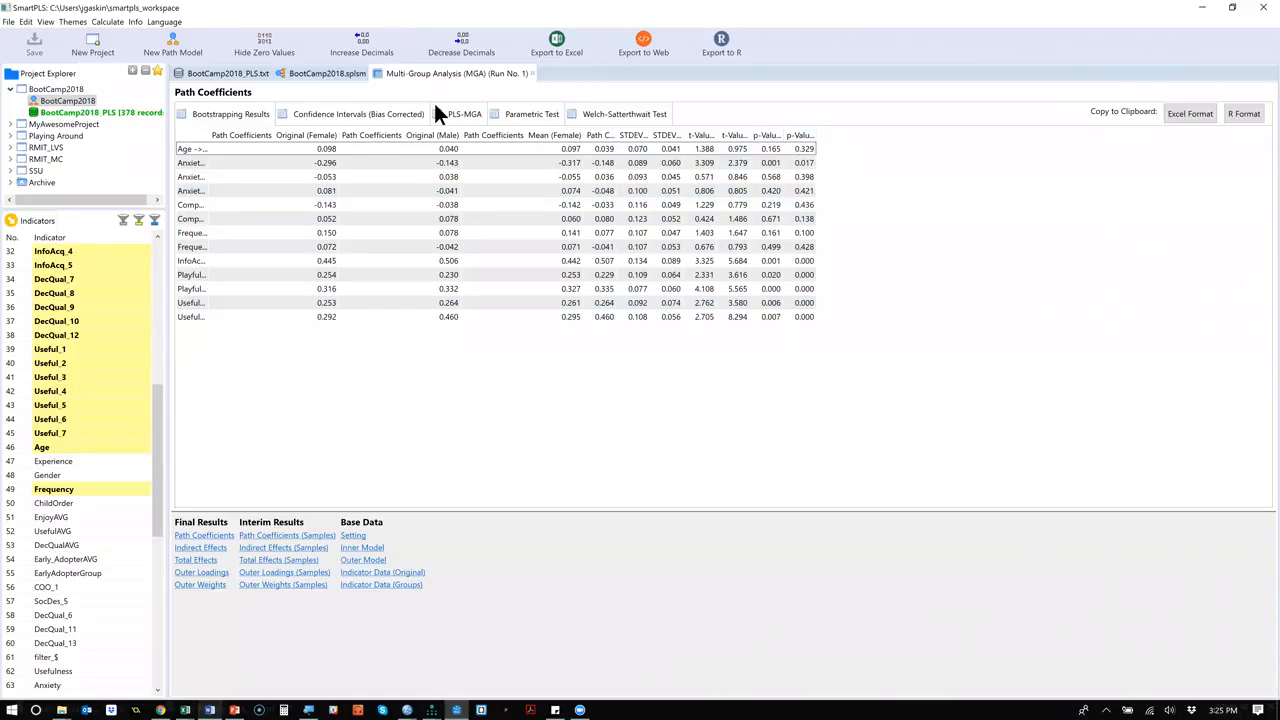
Examine the path coefficient differences under PLS-MGA with columns widened to fit, plus the parametric test and bias-corrected confidence intervals.
left_click(460, 114)
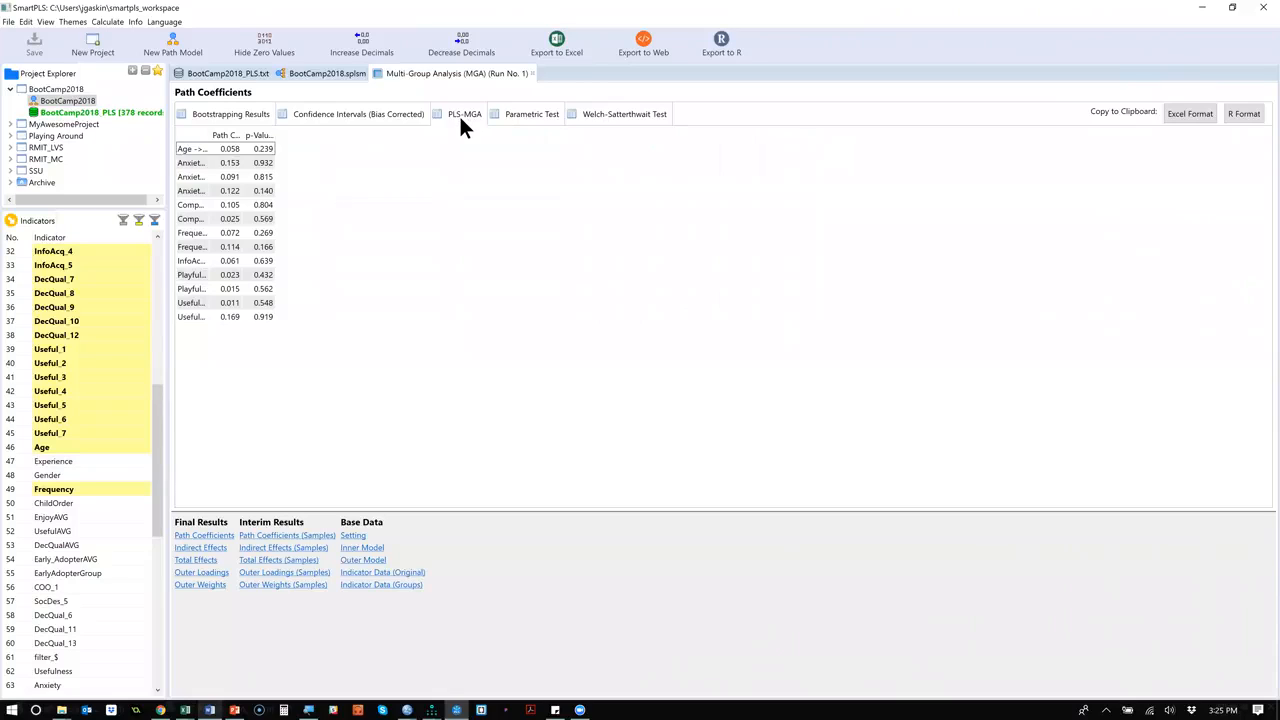
double_click(206, 131)
double_click(305, 132)
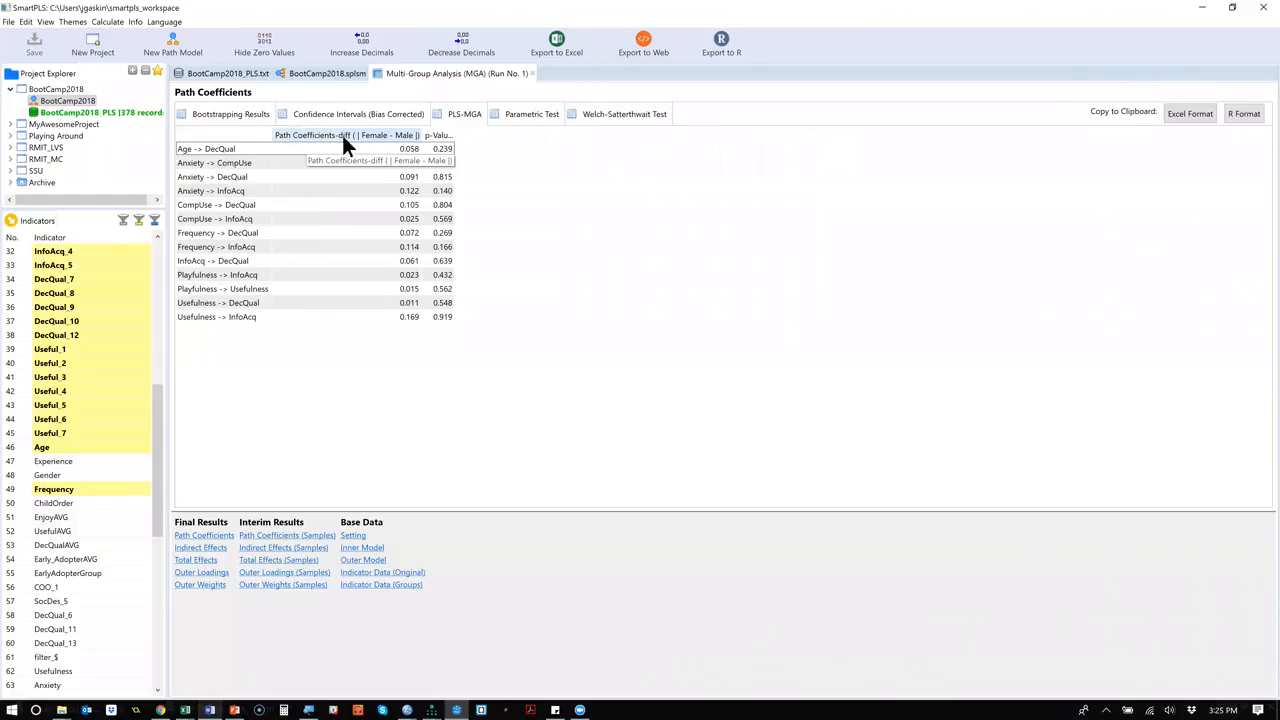
double_click(454, 133)
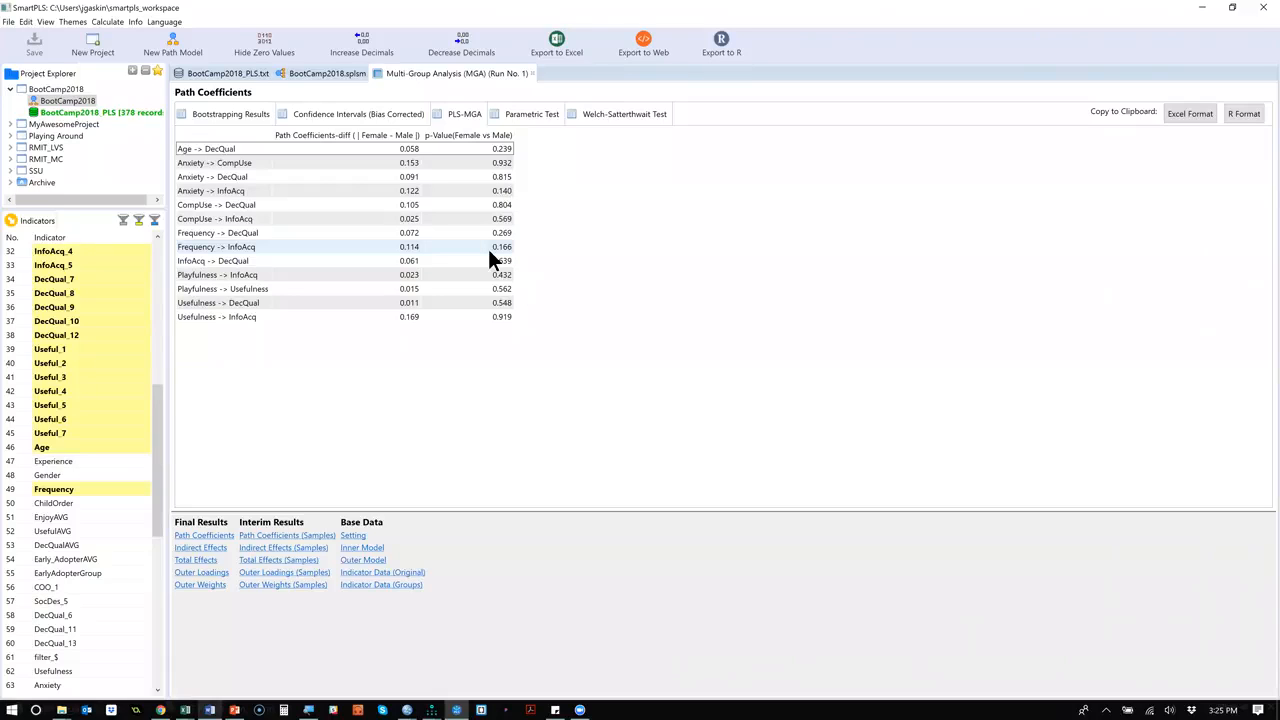
left_click(531, 114)
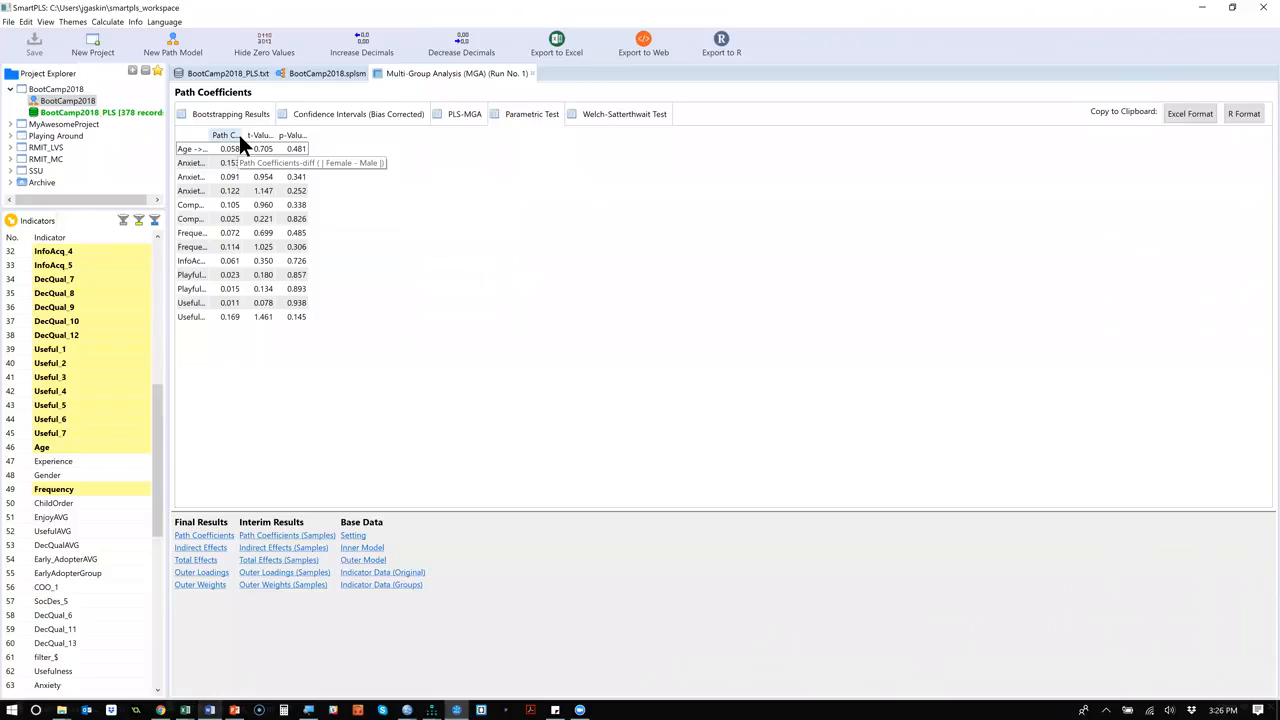
left_click(376, 114)
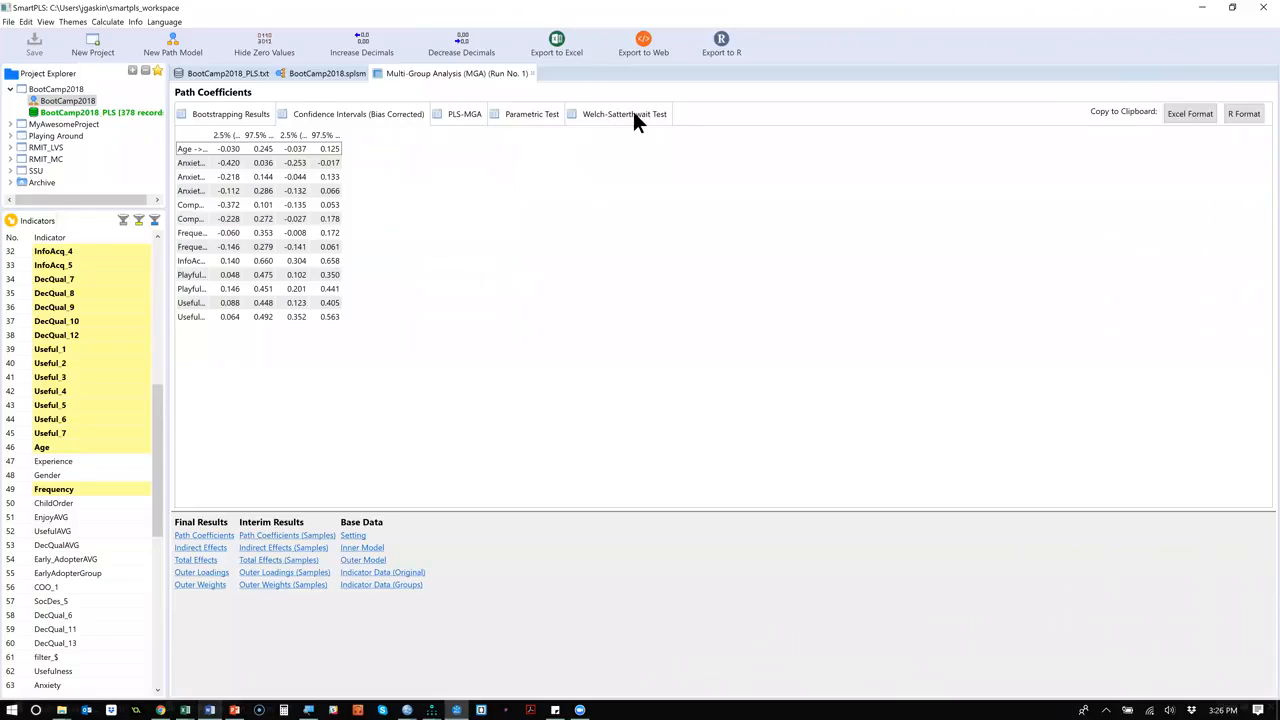
Check the outer loadings for female-male differences in the parametric test, with path names and difference heading fully shown, and the Welch-Satterthwait test.
left_click(201, 574)
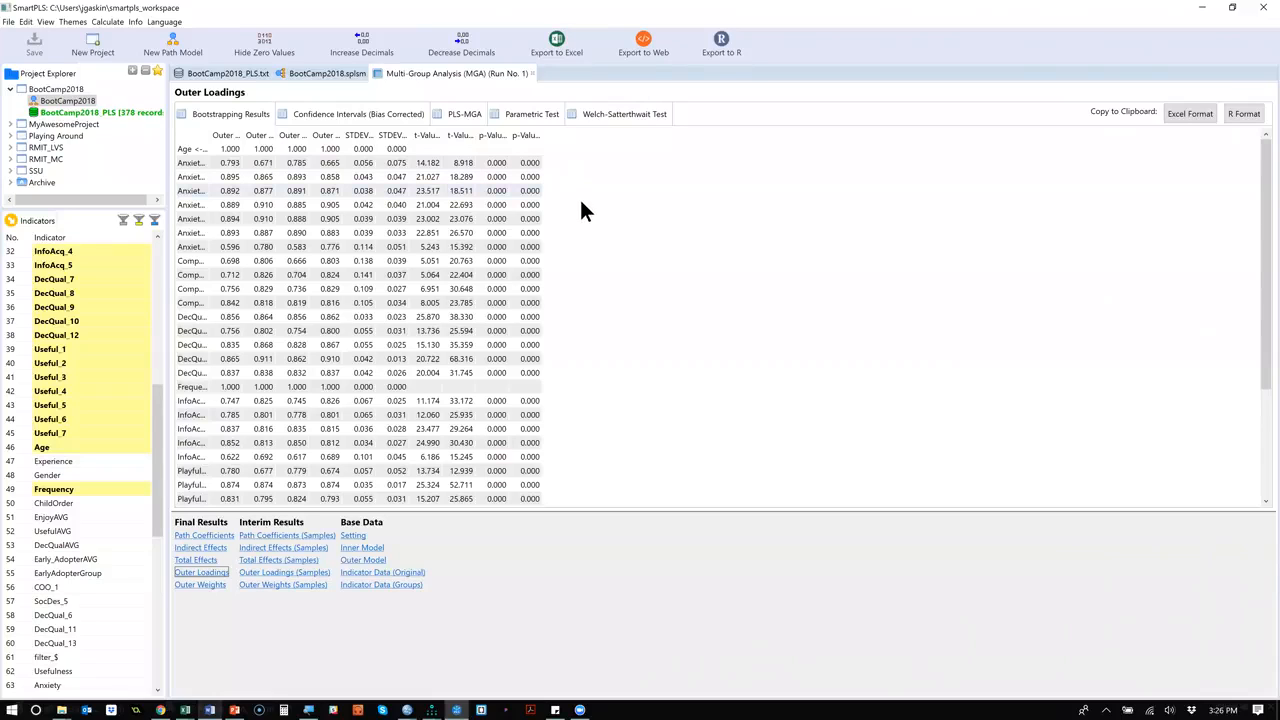
left_click(532, 117)
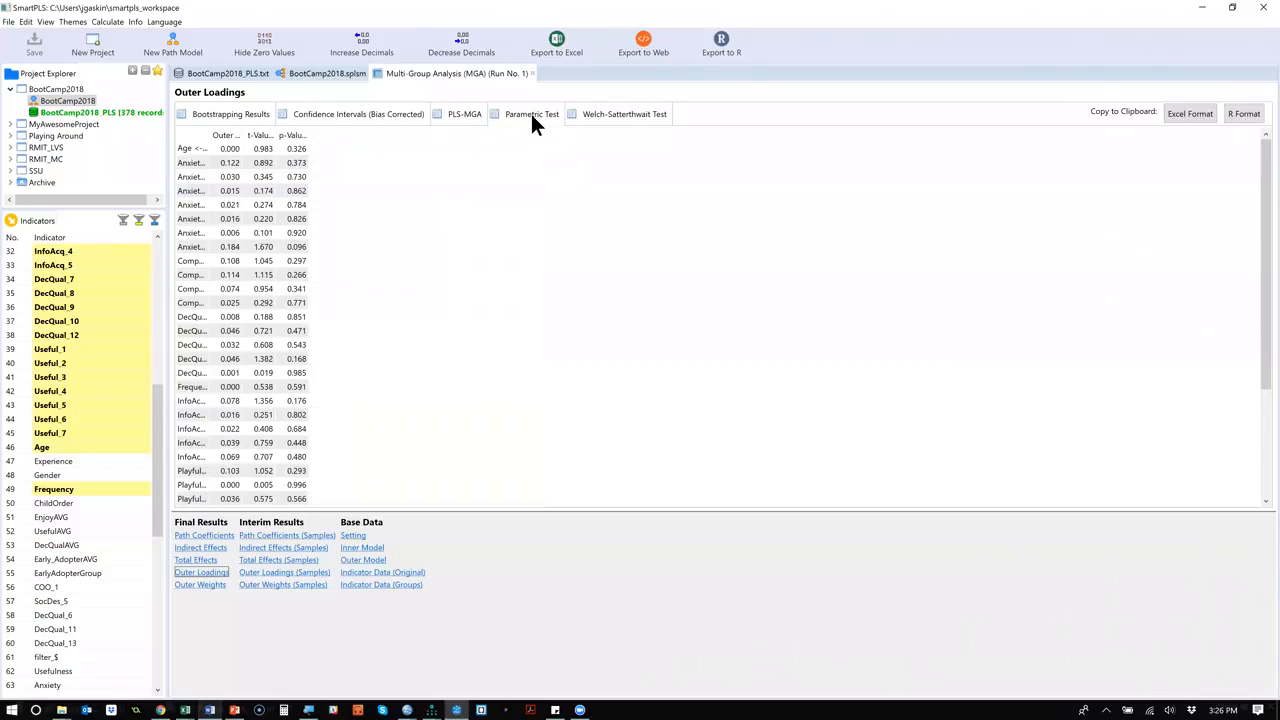
double_click(242, 134)
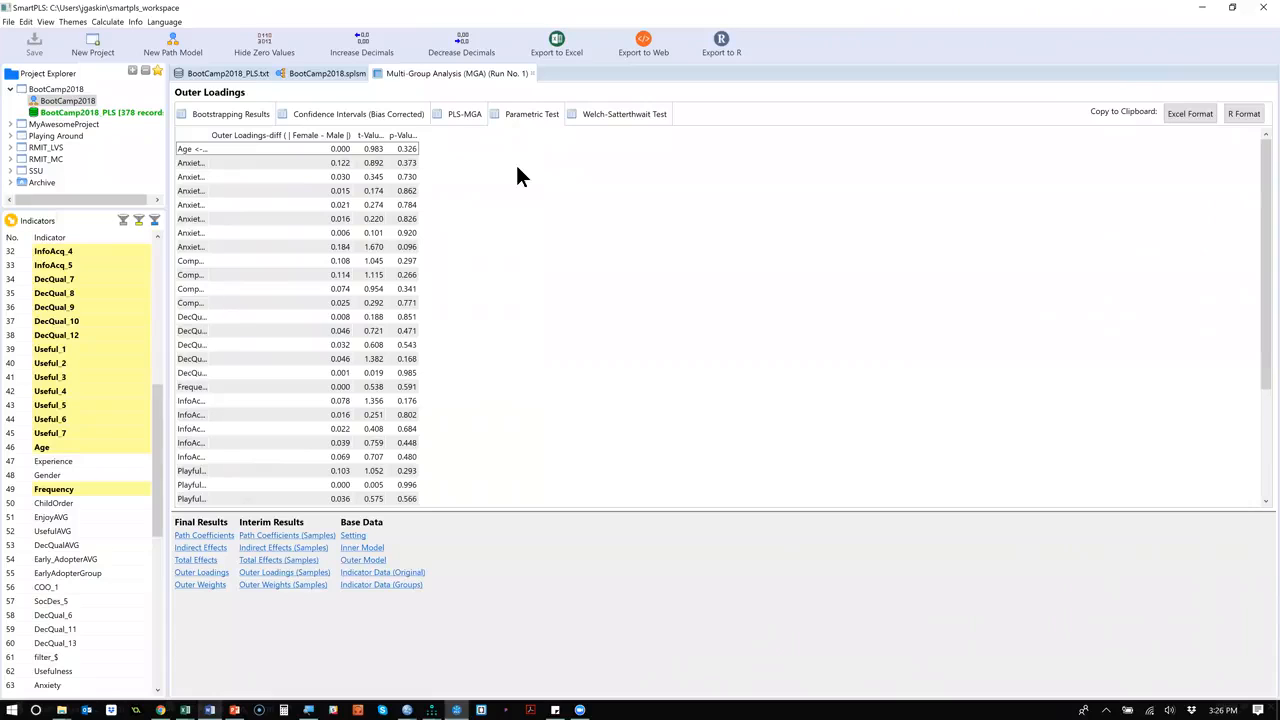
double_click(204, 134)
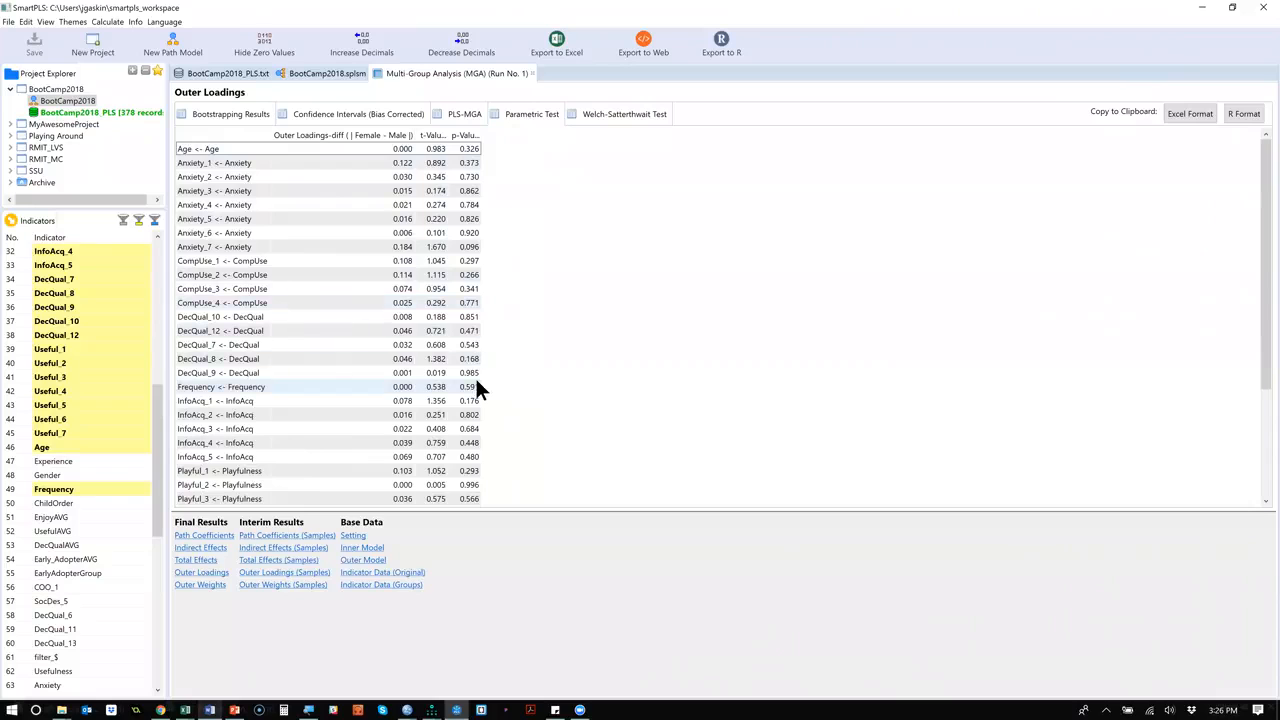
scroll(476, 382, "down", 4)
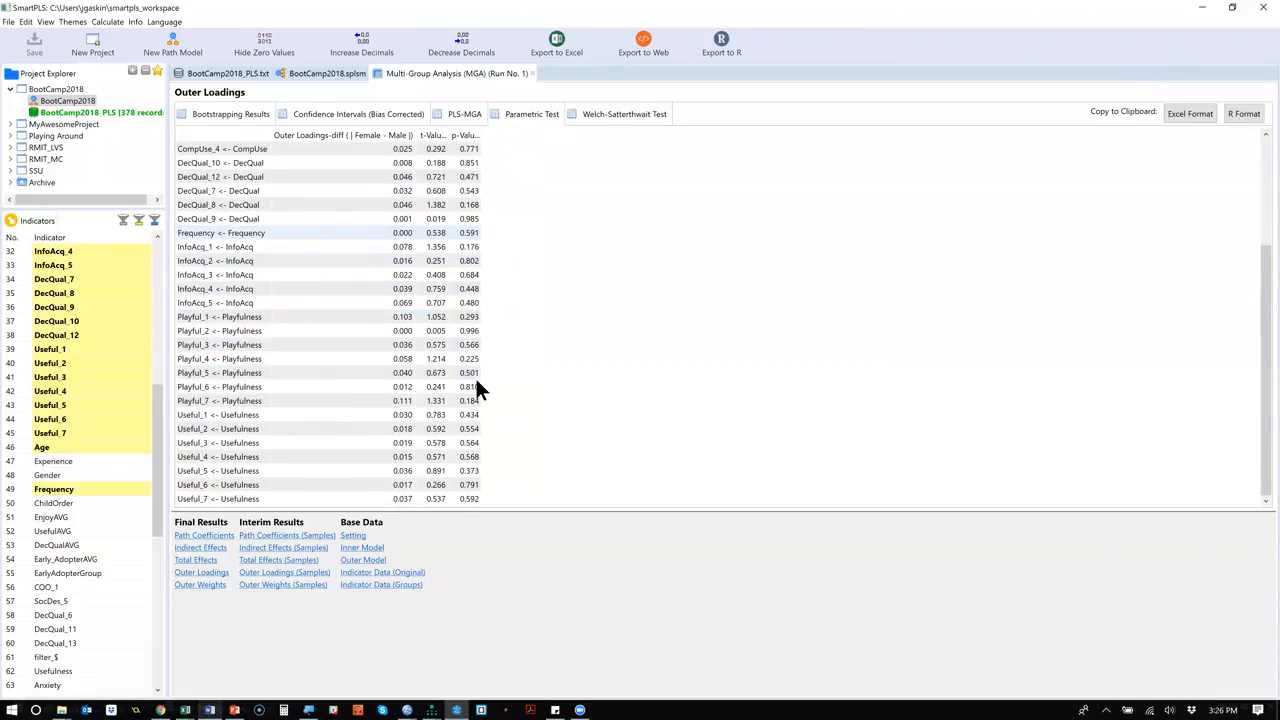
scroll(476, 388, "up", 4)
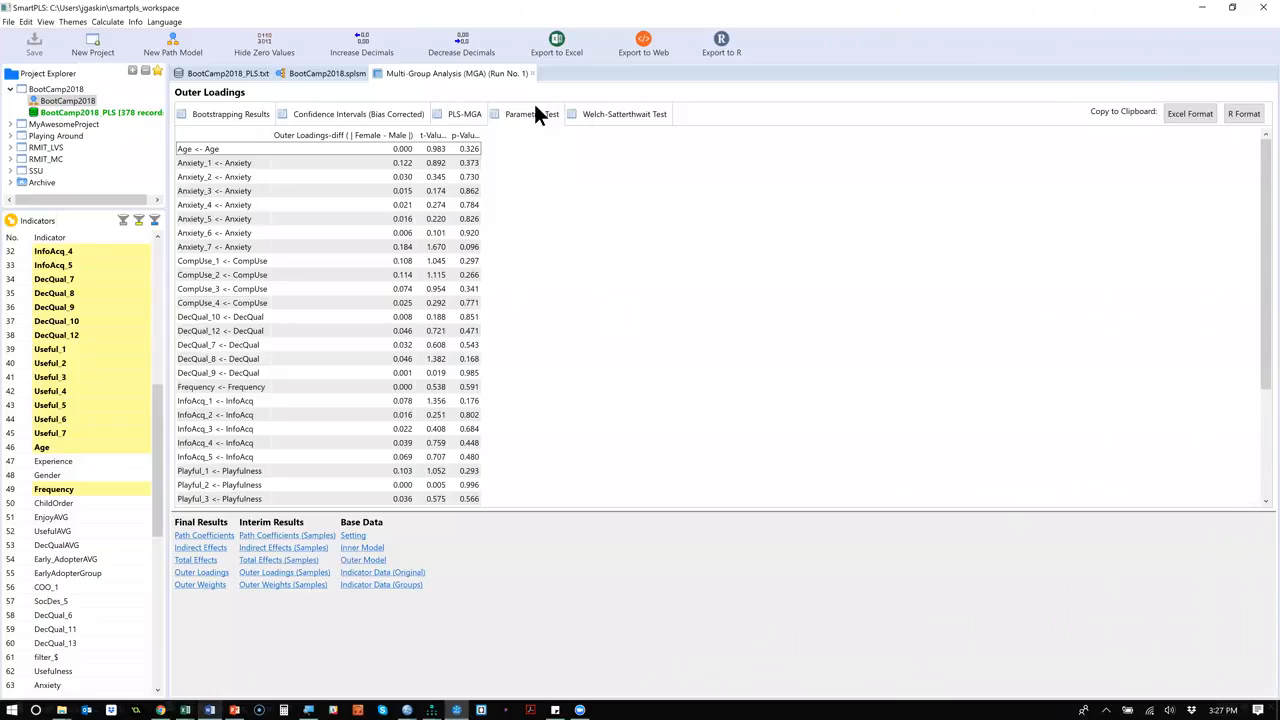
left_click(633, 113)
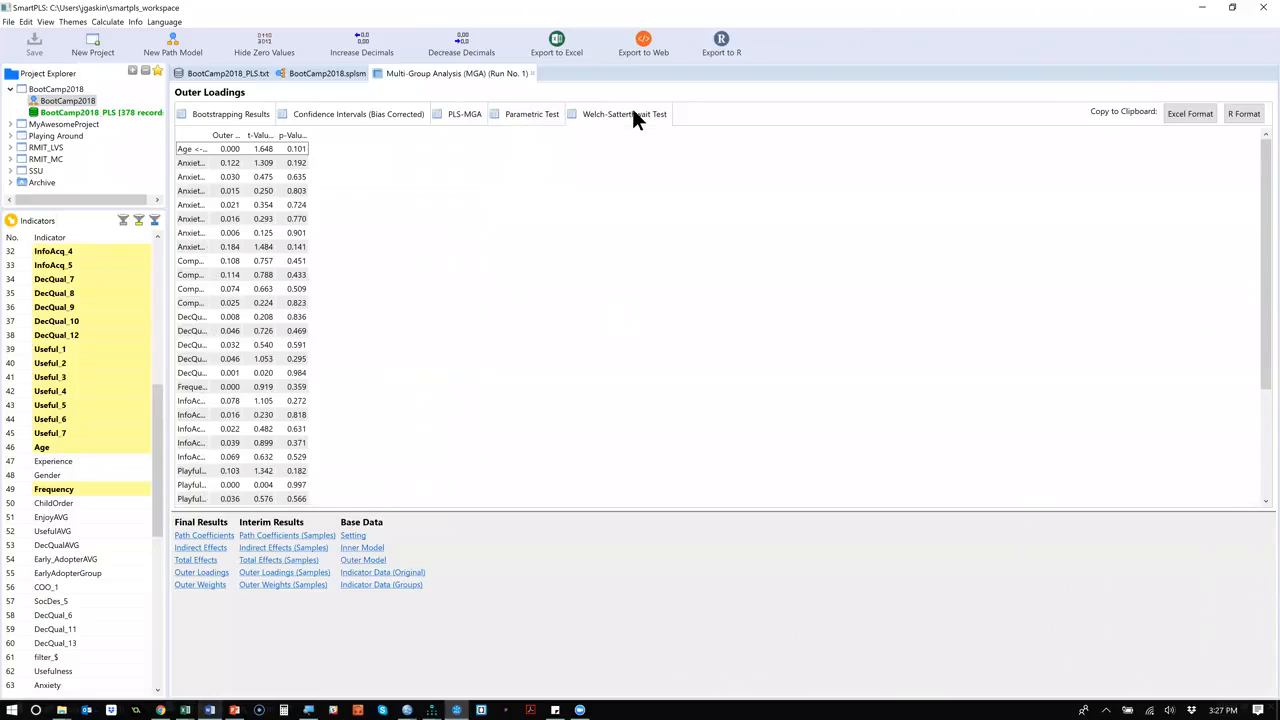
Return to the path coefficients' bootstrapping results, widen the mean Female column, and view the outer loadings of the individual samples.
left_click(204, 535)
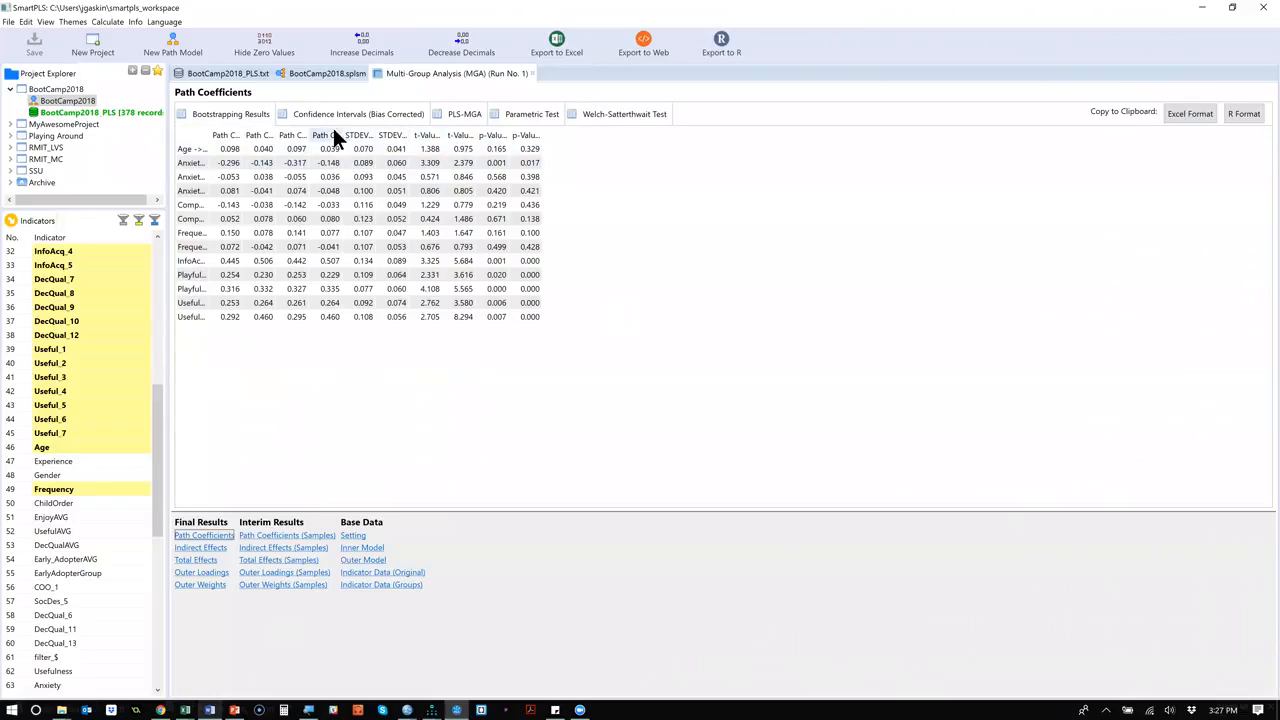
left_click(306, 134)
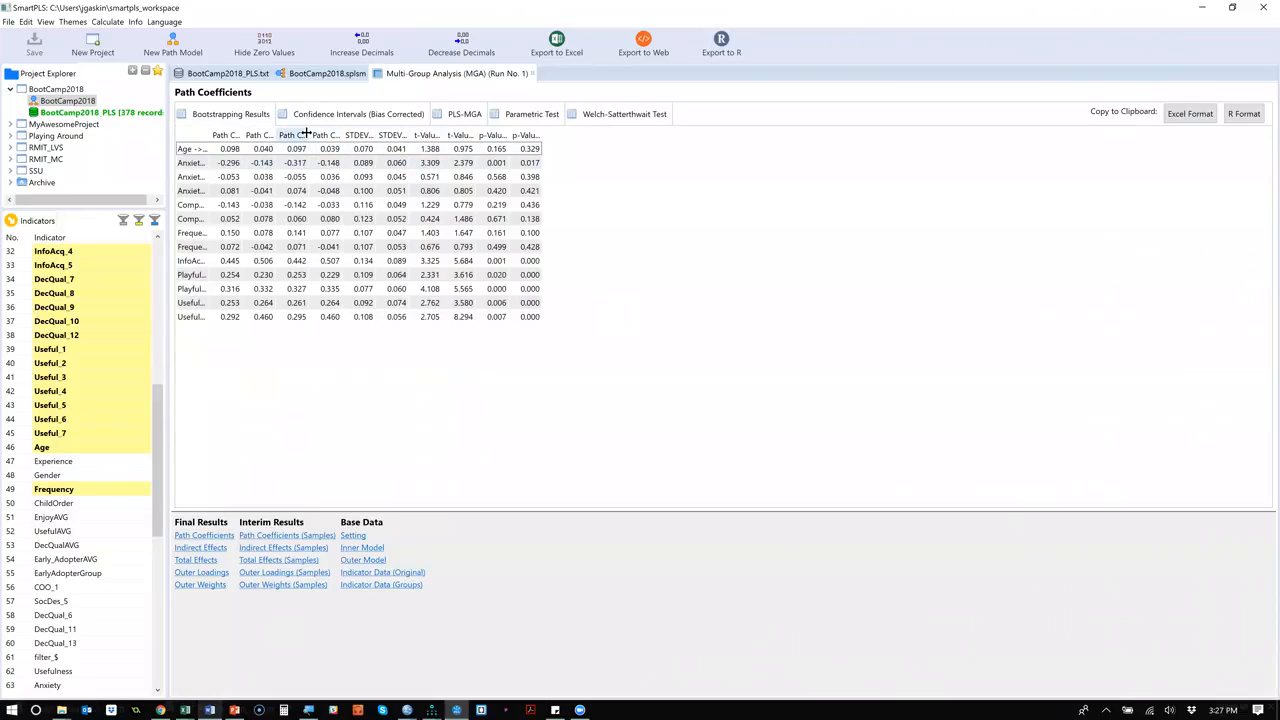
double_click(306, 134)
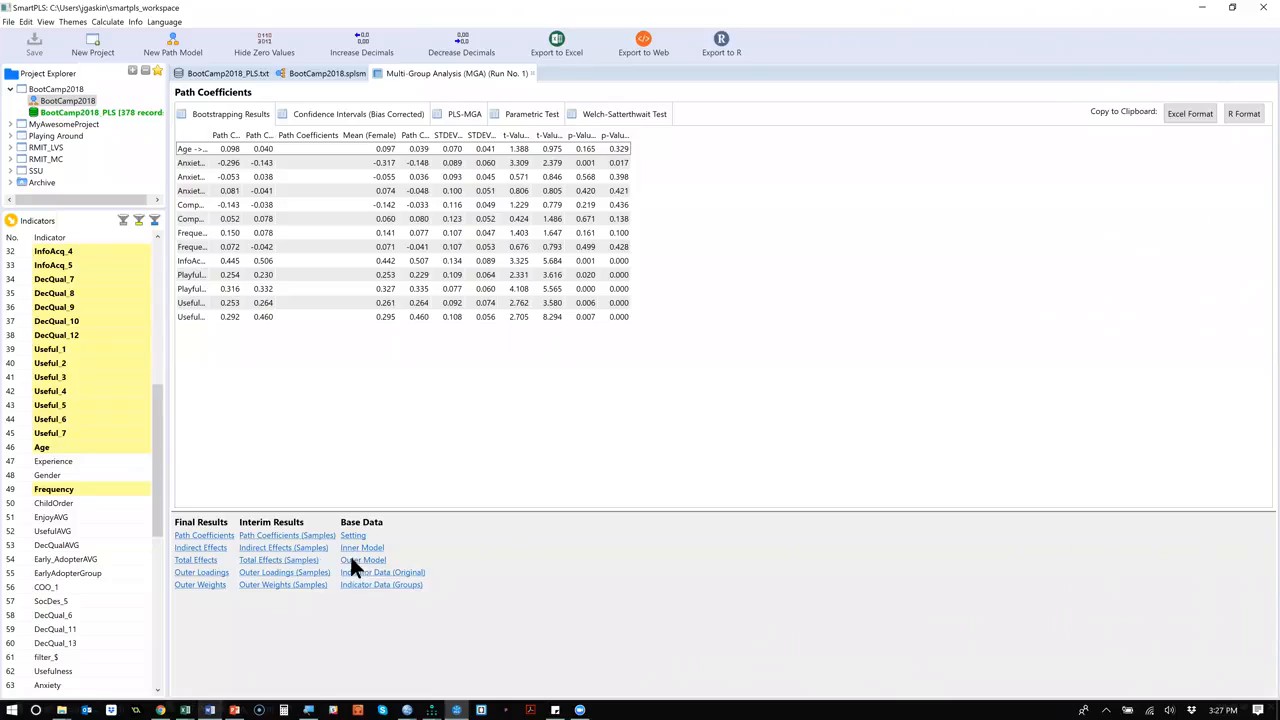
left_click(279, 575)
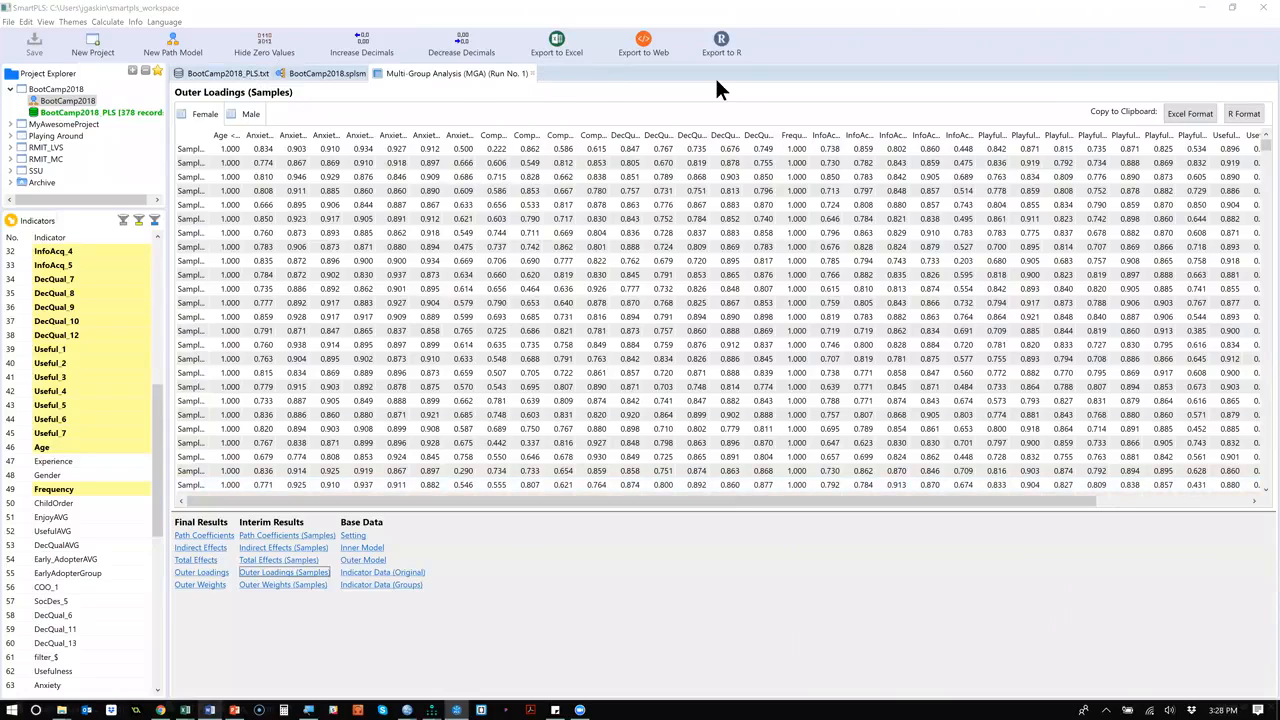
Switch to the PLS_All-In-One presentation in PowerPoint and highlight the Effects sizes item on the To Do List slide.
key("alt+Tab")
key("Down")
key("Right")
key("Right")
left_click(104, 308)
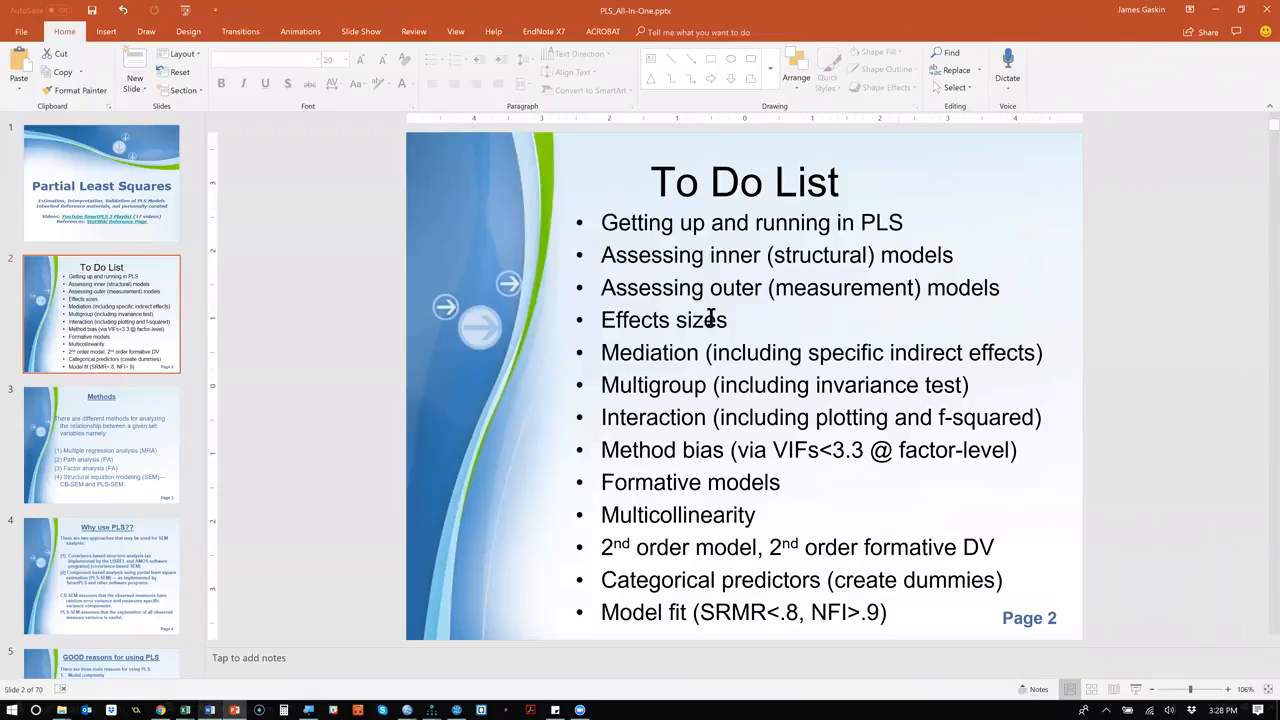
left_click_drag(743, 326, 672, 328)
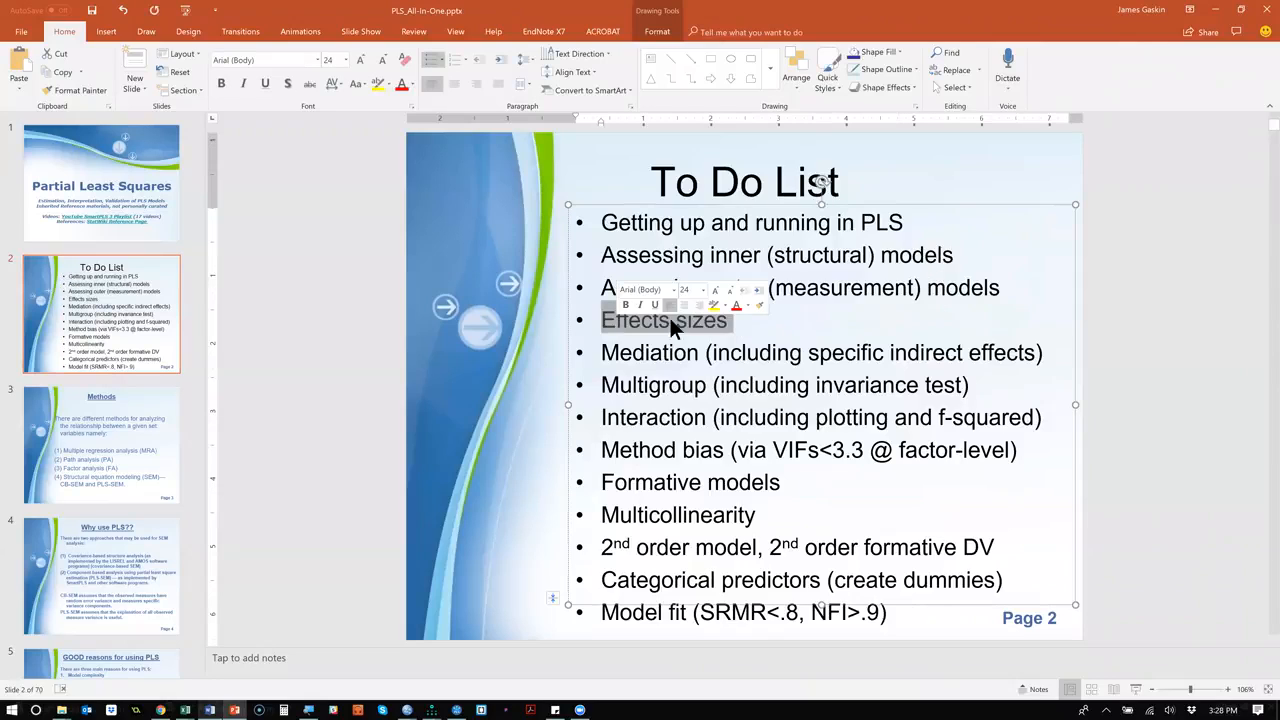
left_click(1166, 298)
Switch to SmartPLS and run the PLS Algorithm on the BootCamp2018 model, opening the full report.
key("alt+Tab")
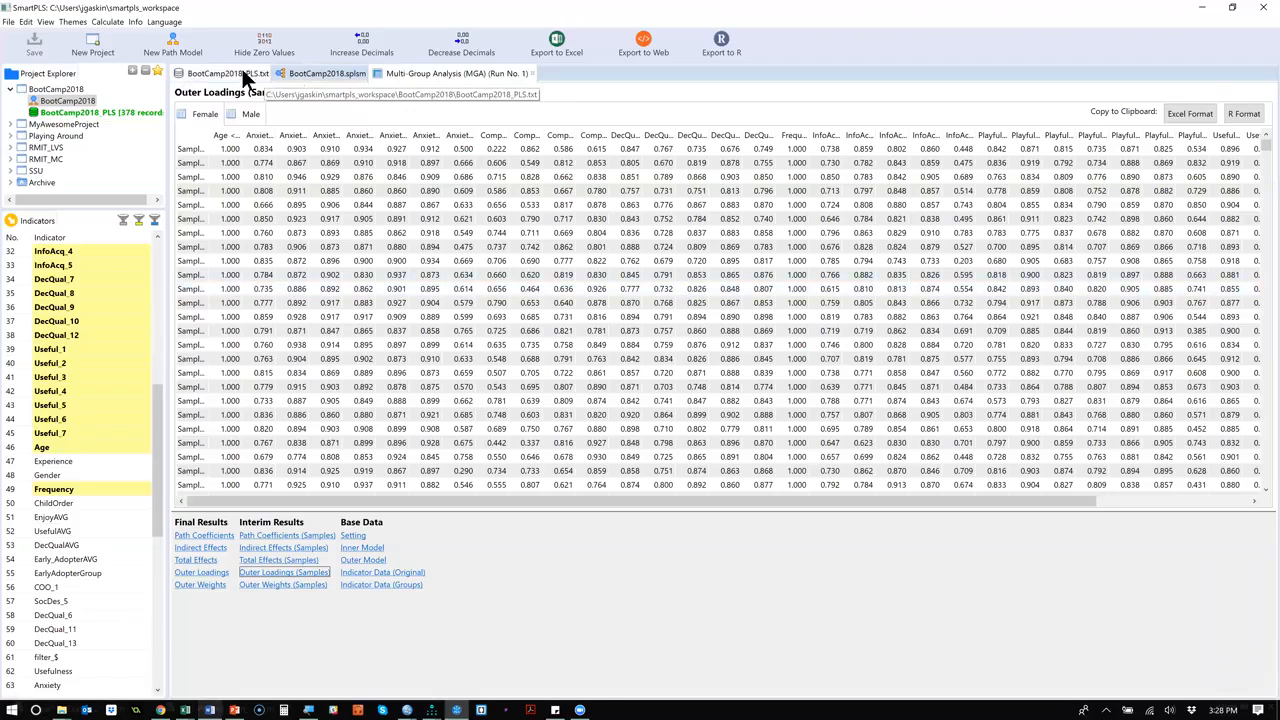
left_click(314, 73)
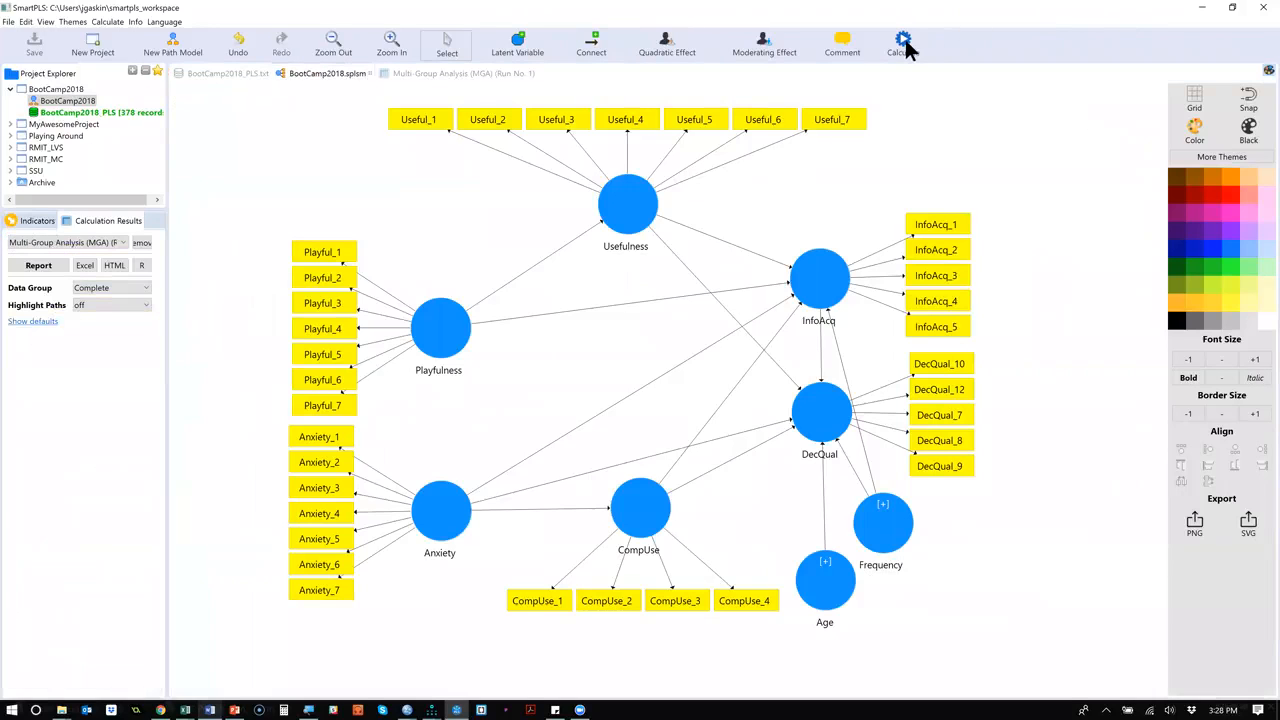
left_click(903, 42)
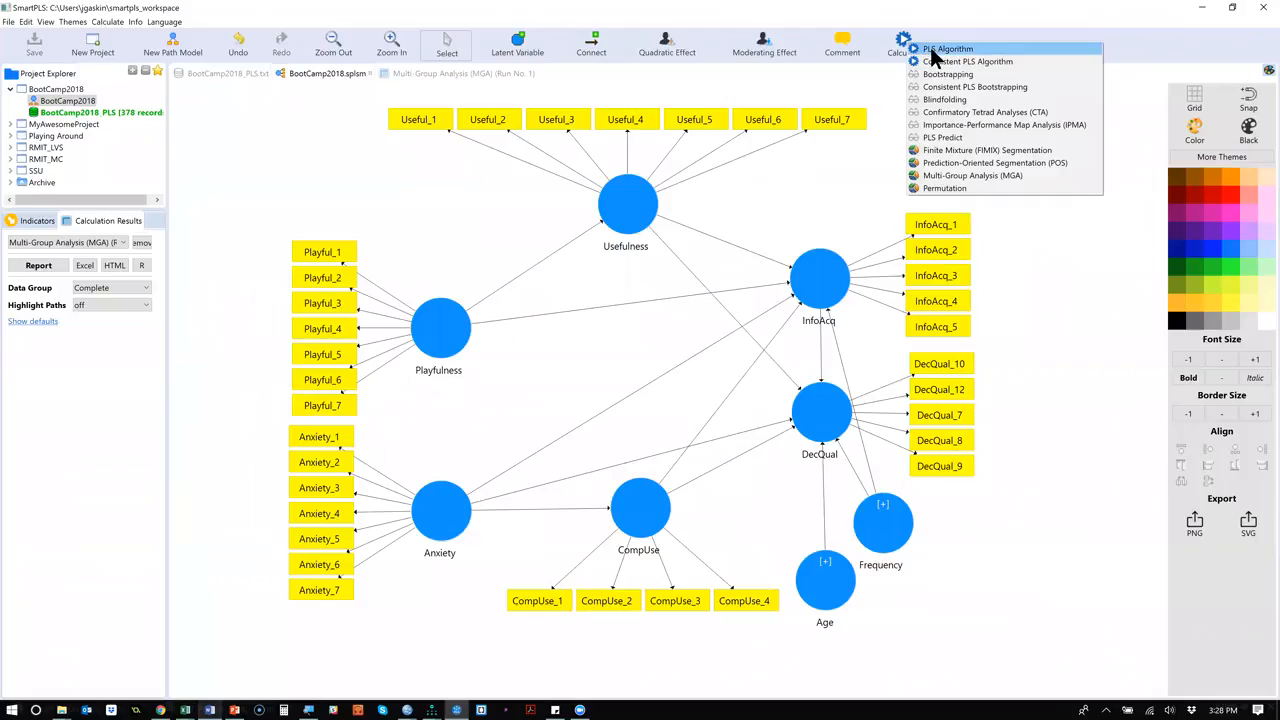
left_click(912, 49)
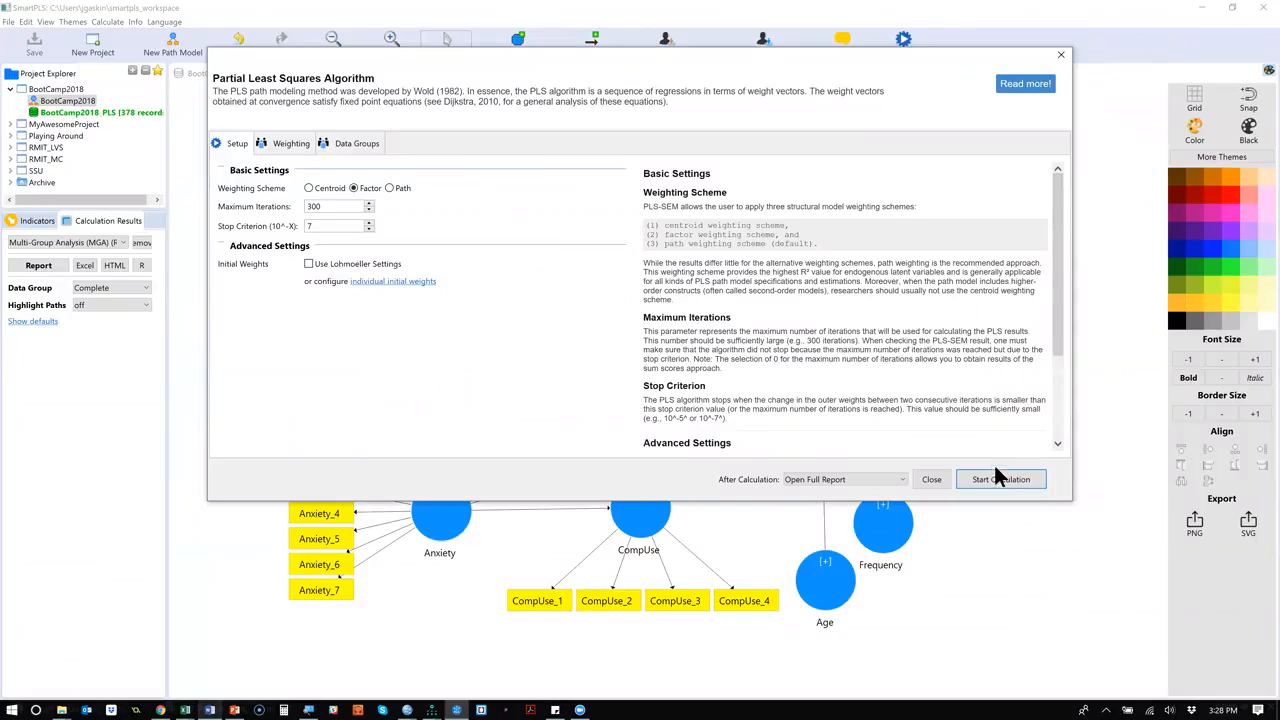
left_click(1003, 476)
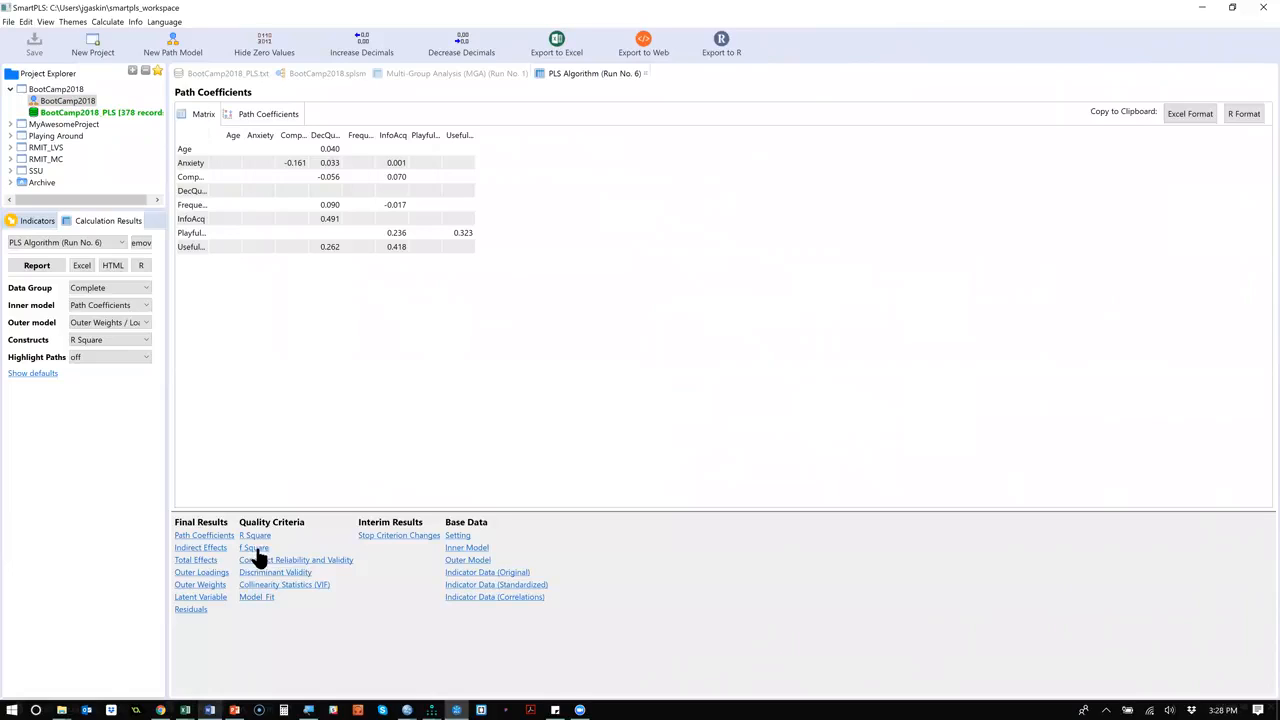
Review the f Square, Model_Fit and R Square quality criteria in the PLS Algorithm report.
left_click(257, 553)
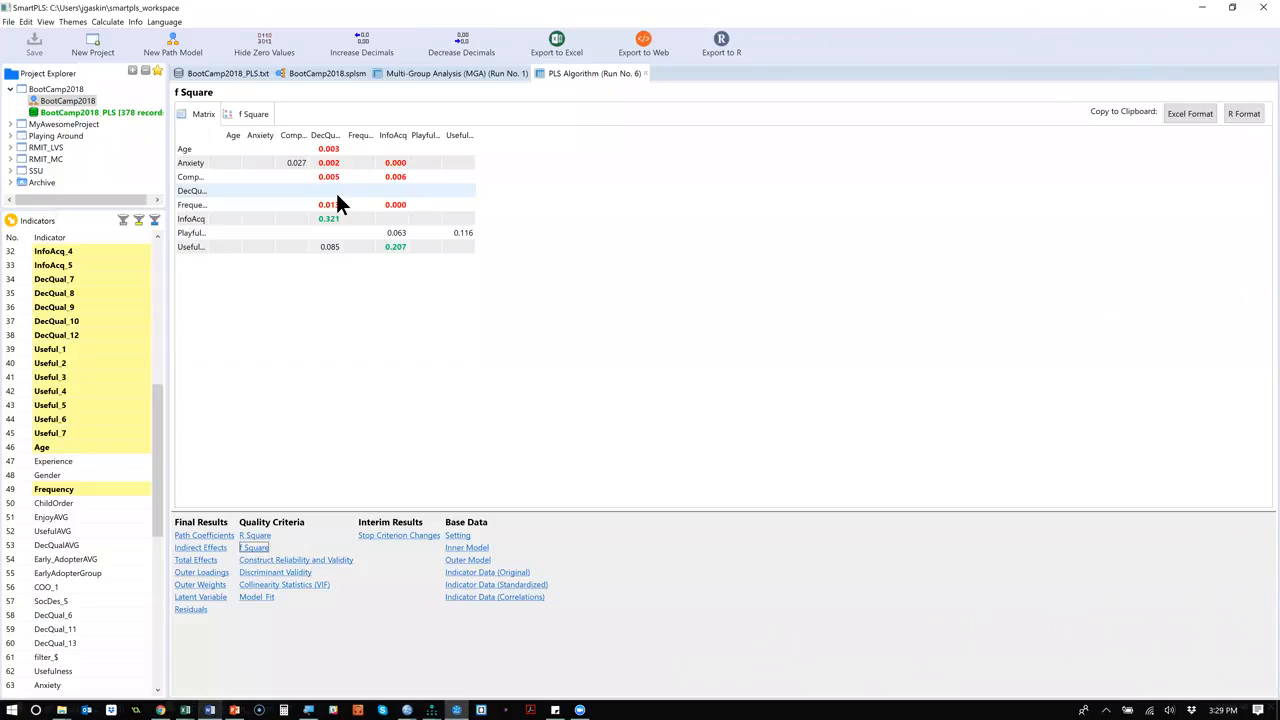
left_click(257, 597)
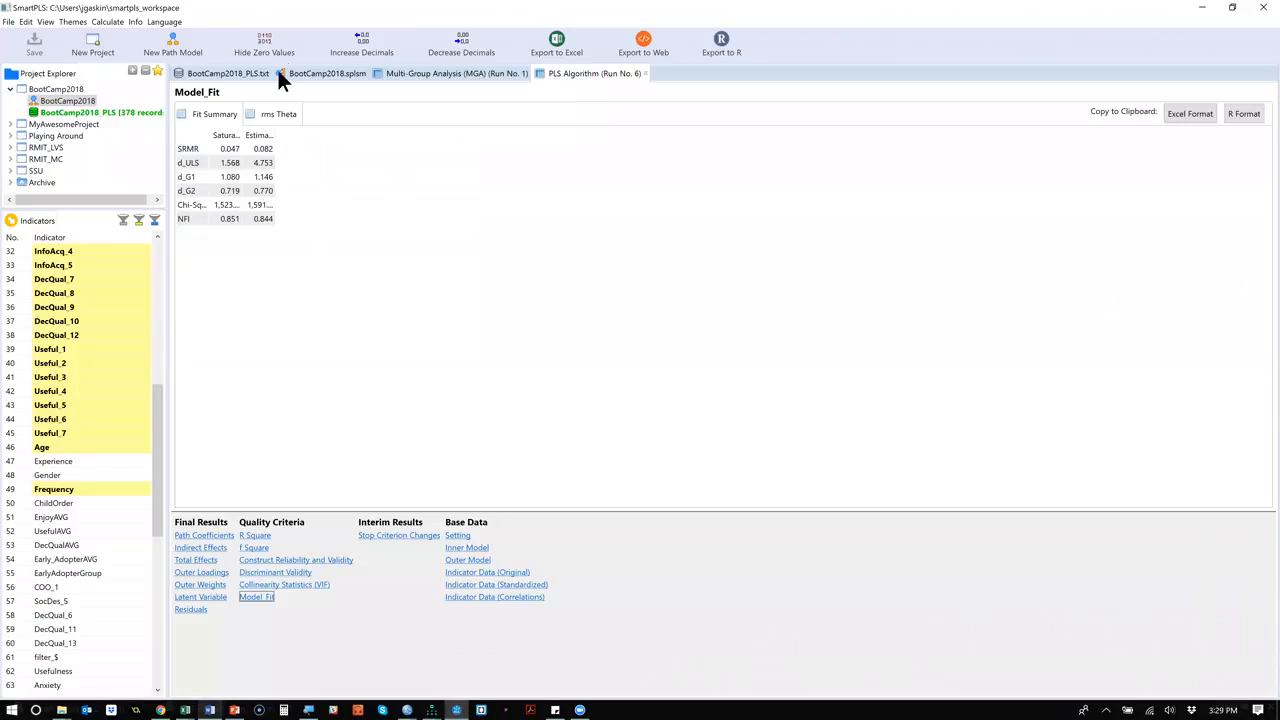
left_click(250, 536)
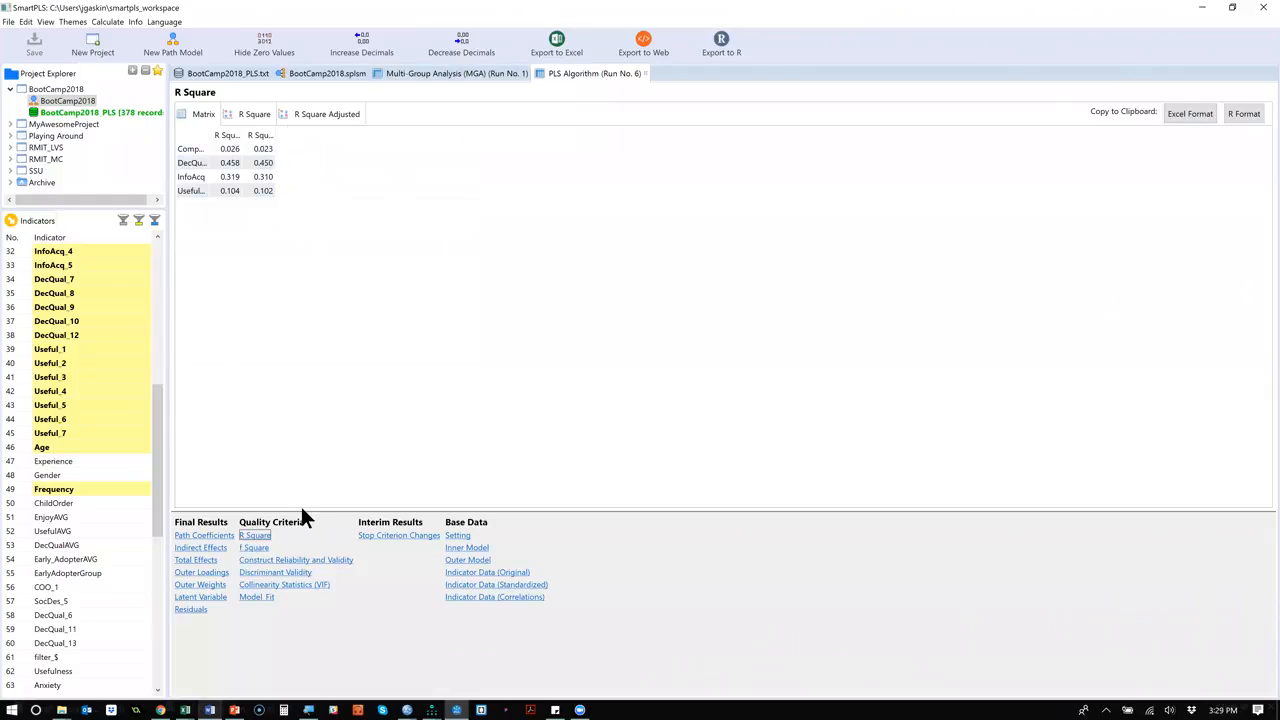
Consult the To Do List slide in PowerPoint, and return to SmartPLS to view the BootCamp2018 model and its R Square report.
key("alt+Tab")
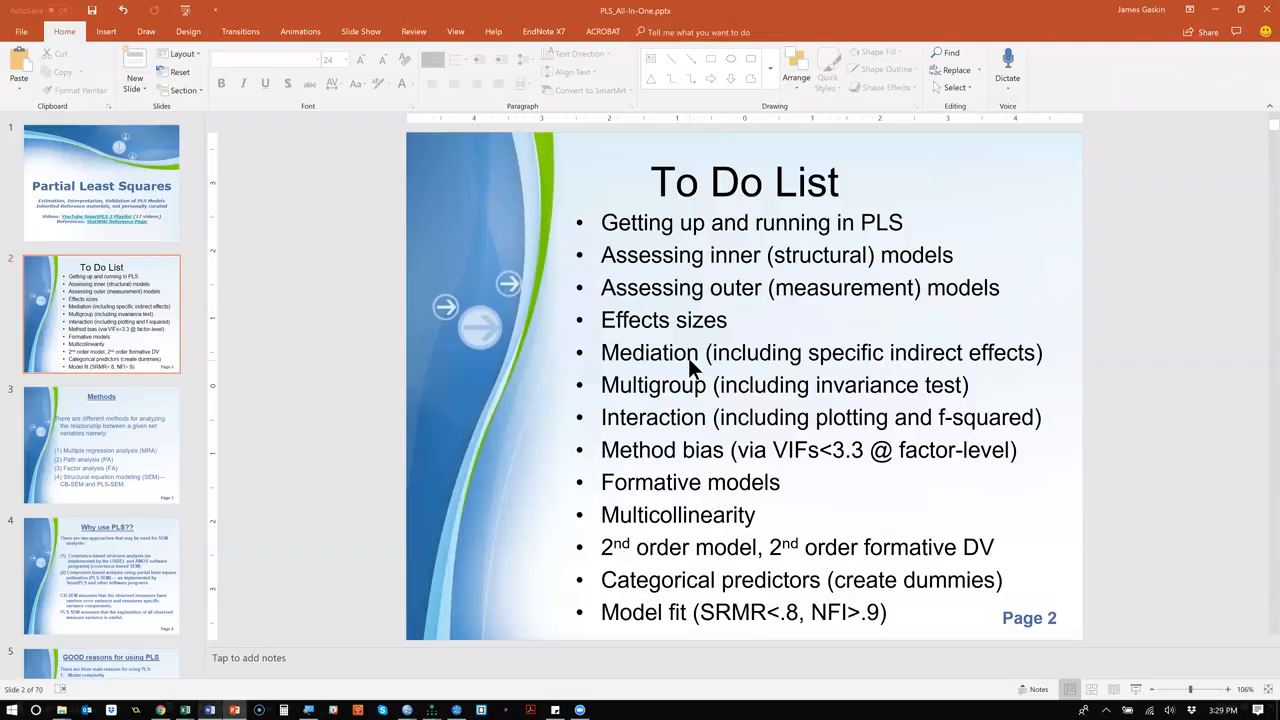
key("alt+Tab")
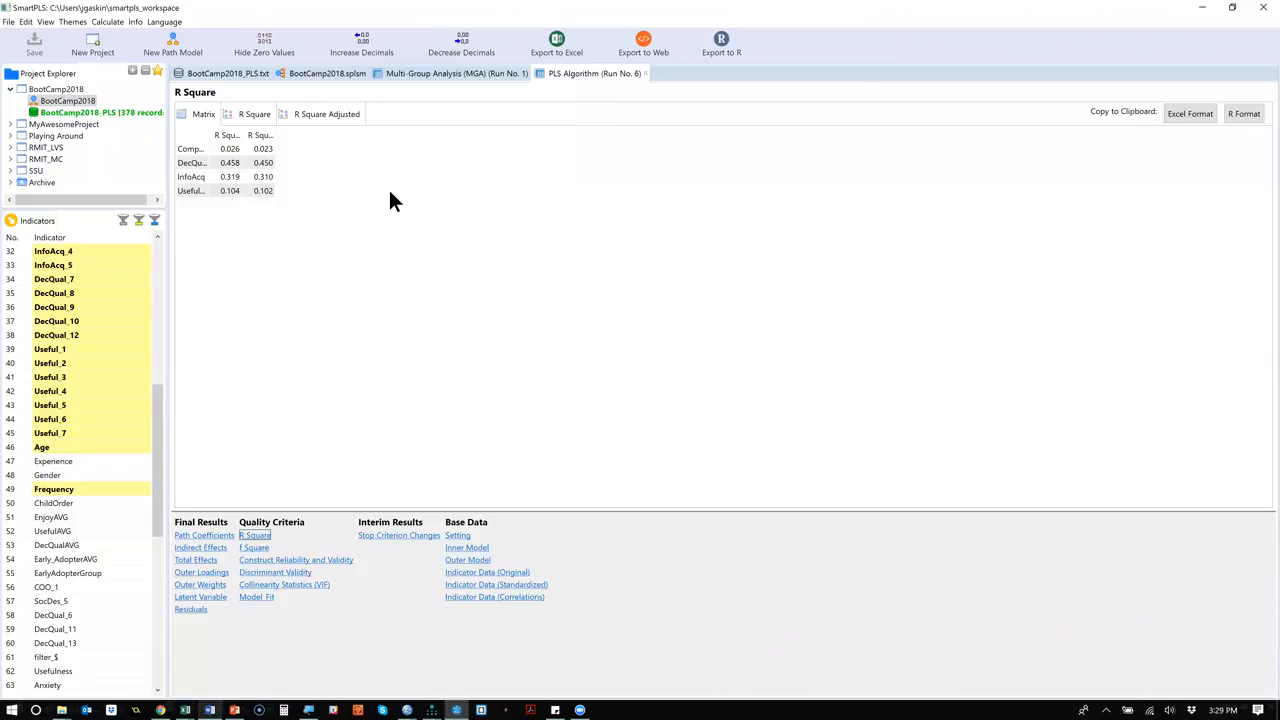
left_click(353, 78)
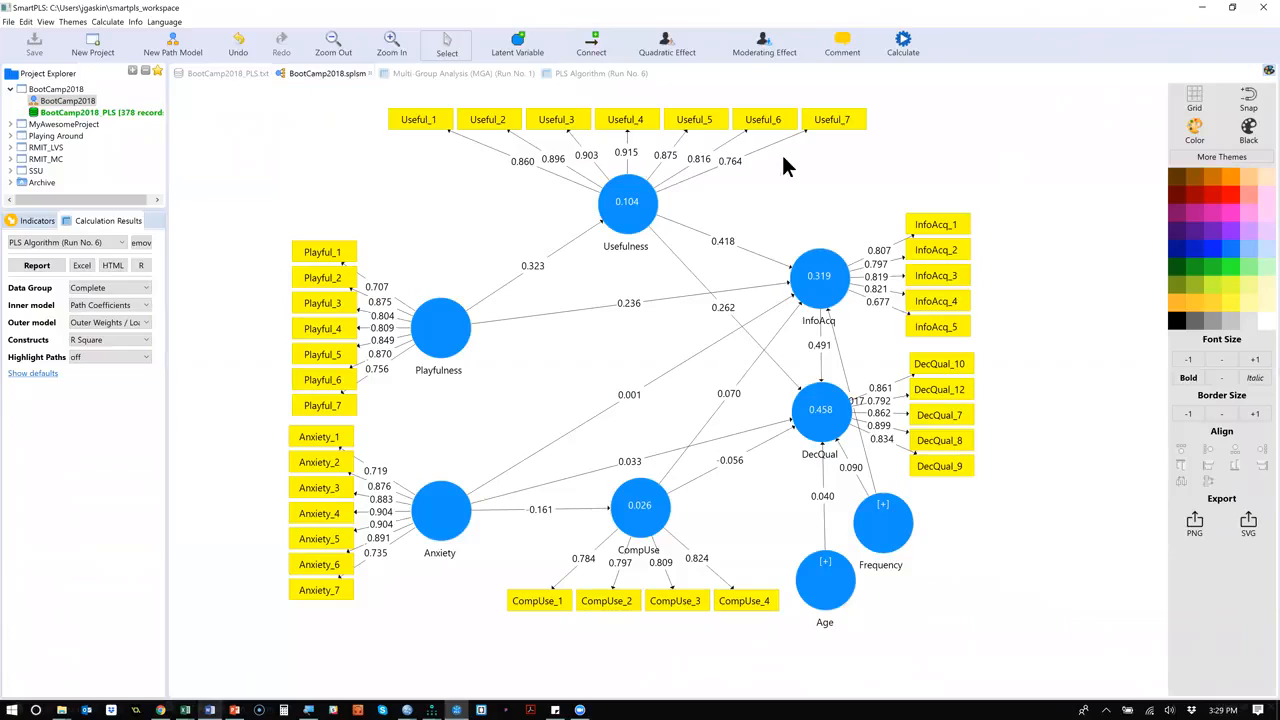
left_click(906, 43)
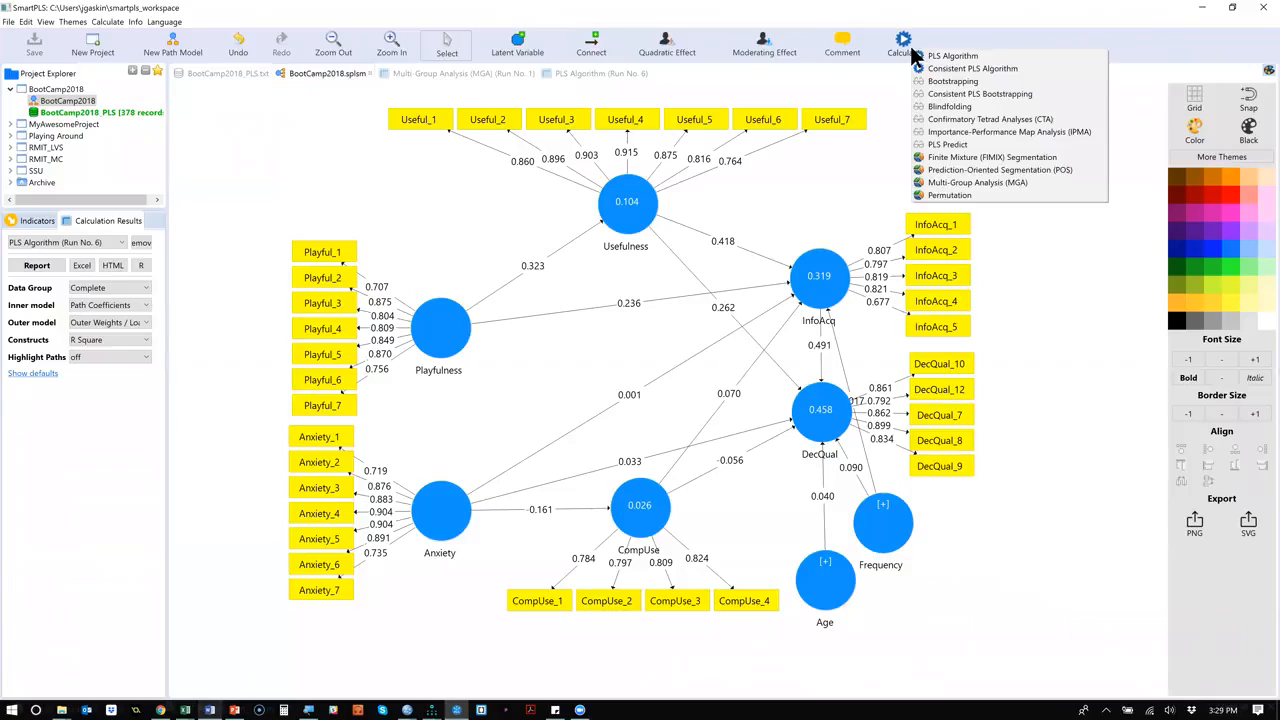
left_click(420, 188)
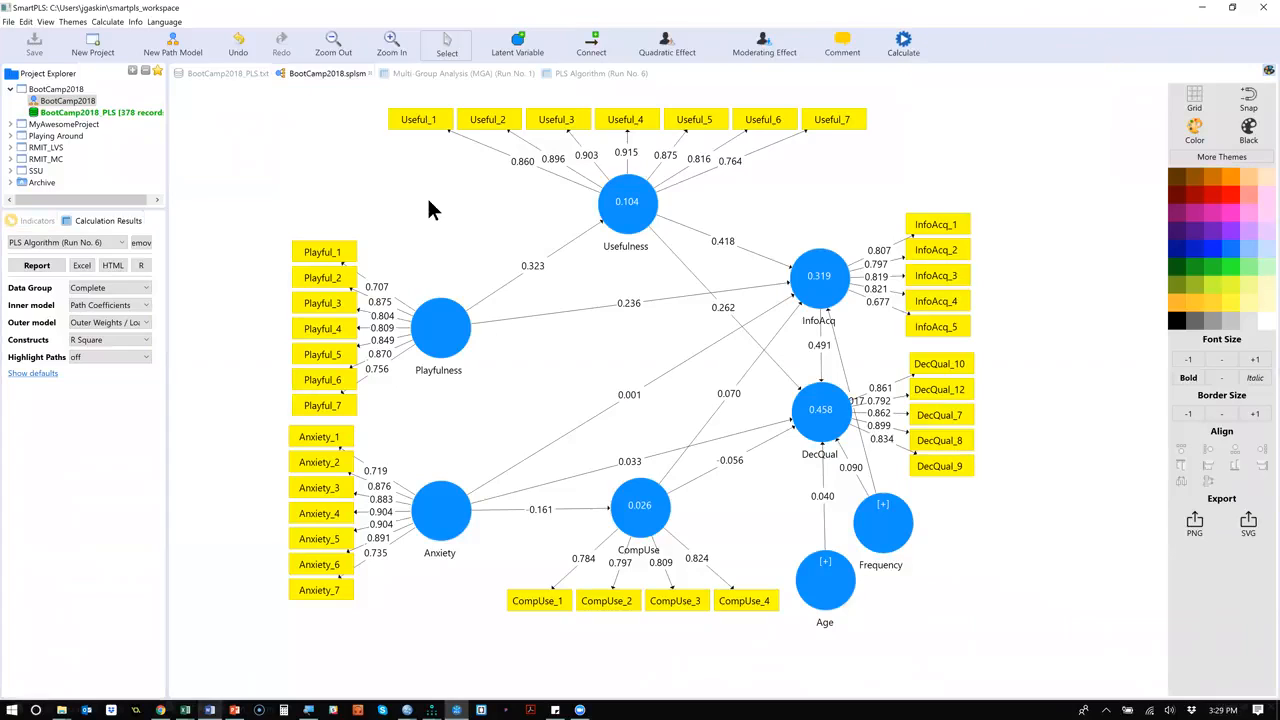
left_click(577, 73)
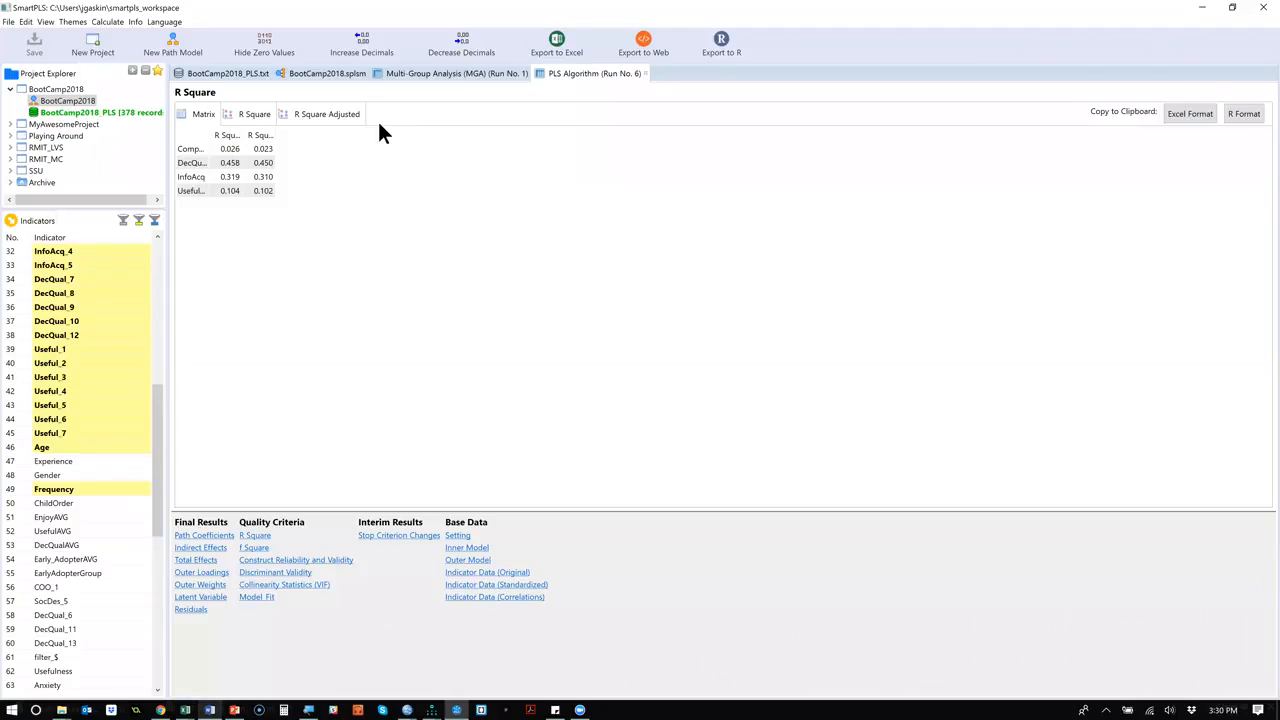
Run Bootstrapping on the BootCamp2018 model with the Path weighting scheme, opening the full report.
left_click(447, 76)
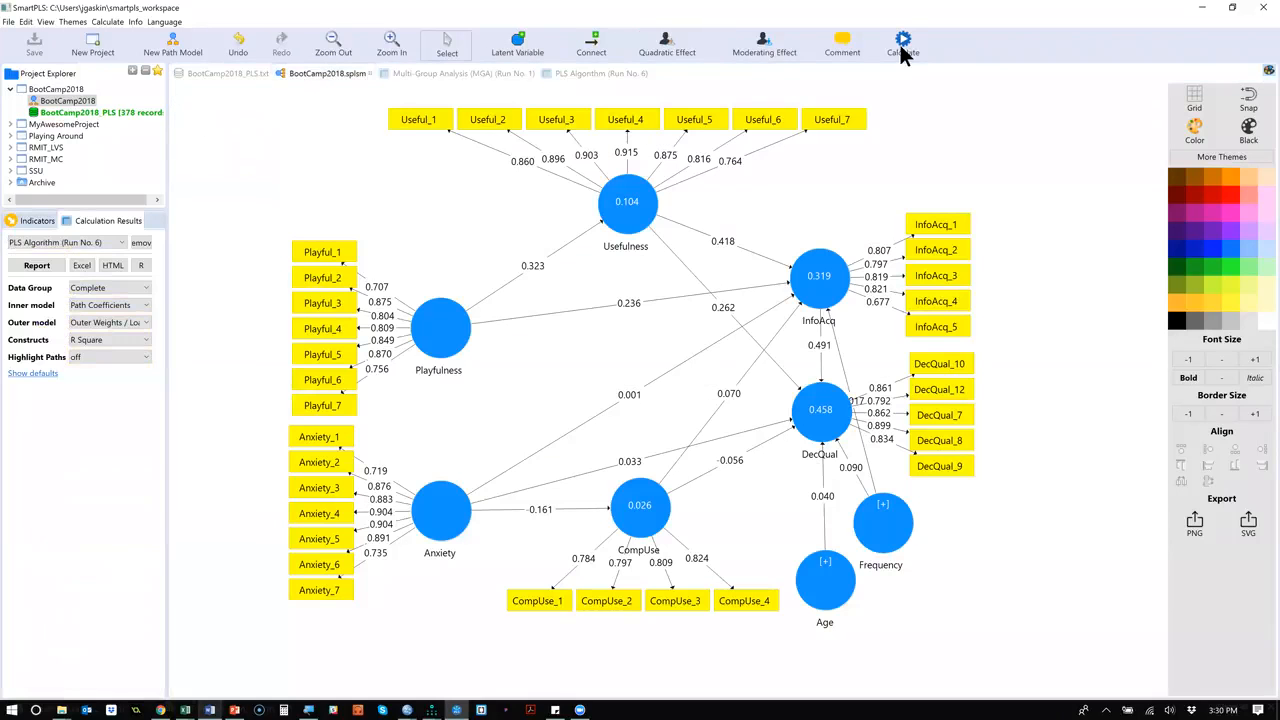
left_click(899, 42)
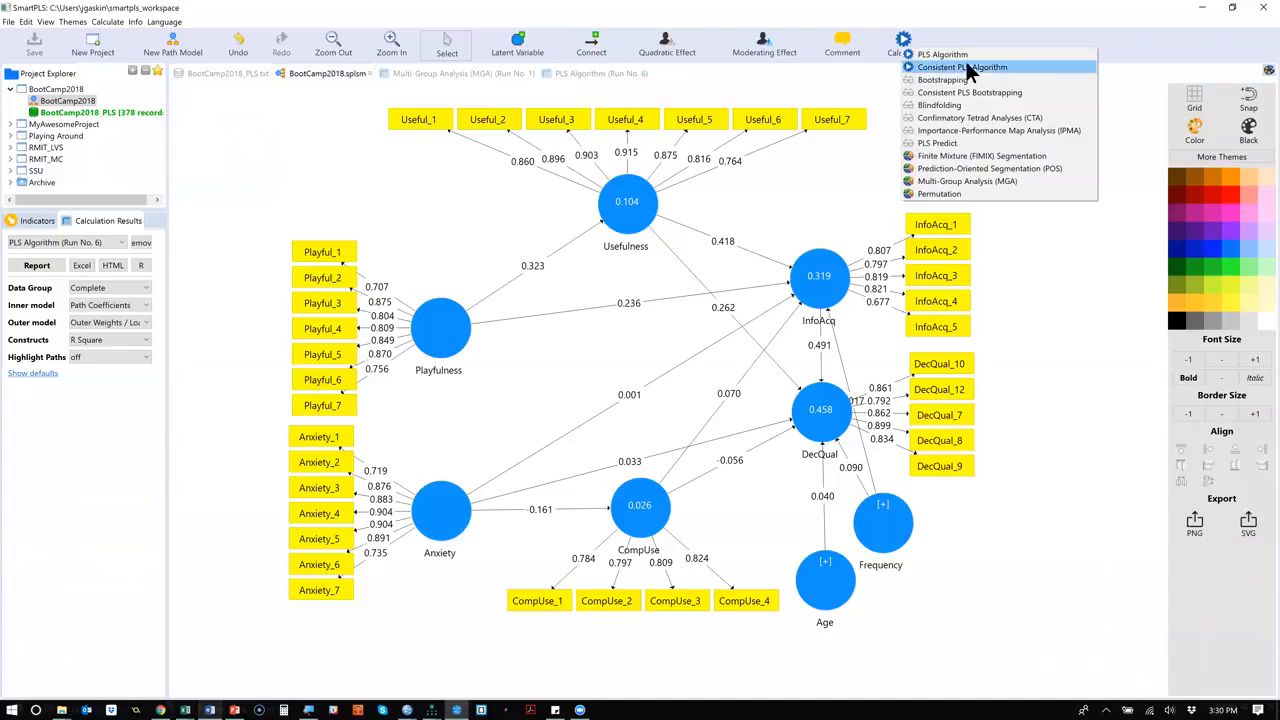
left_click(1008, 83)
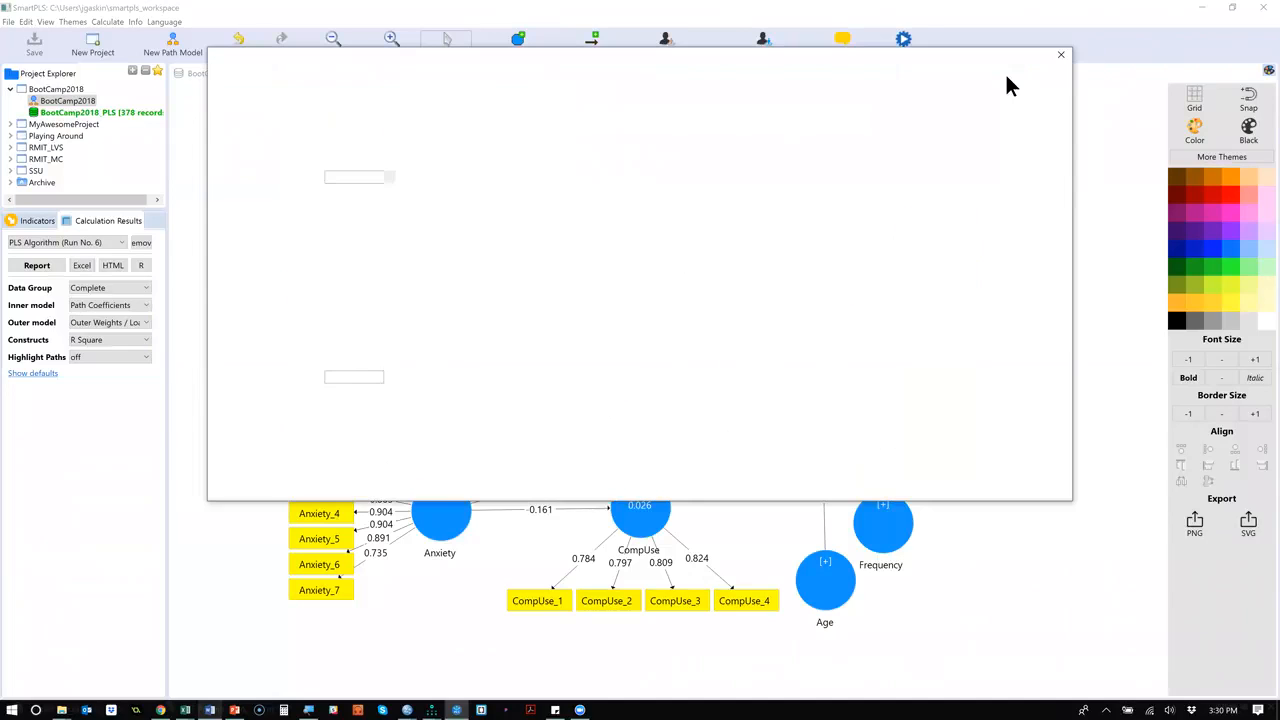
left_click(322, 146)
left_click(389, 189)
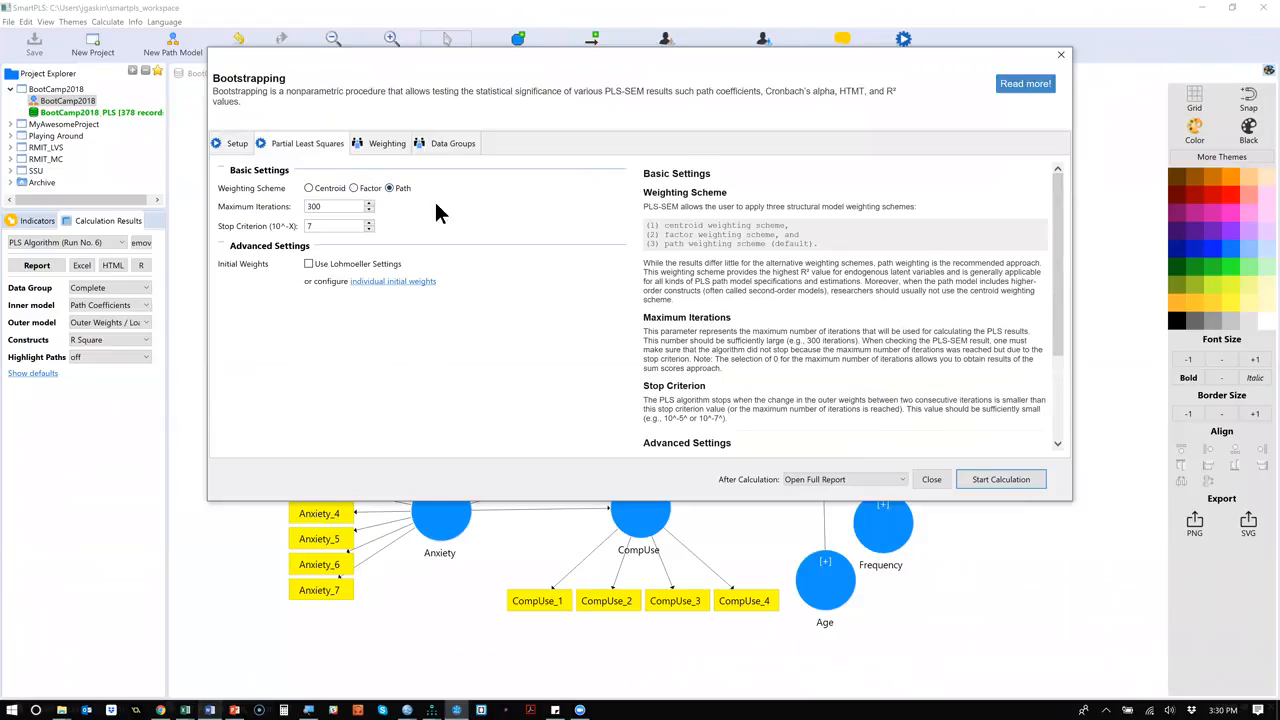
left_click(1003, 479)
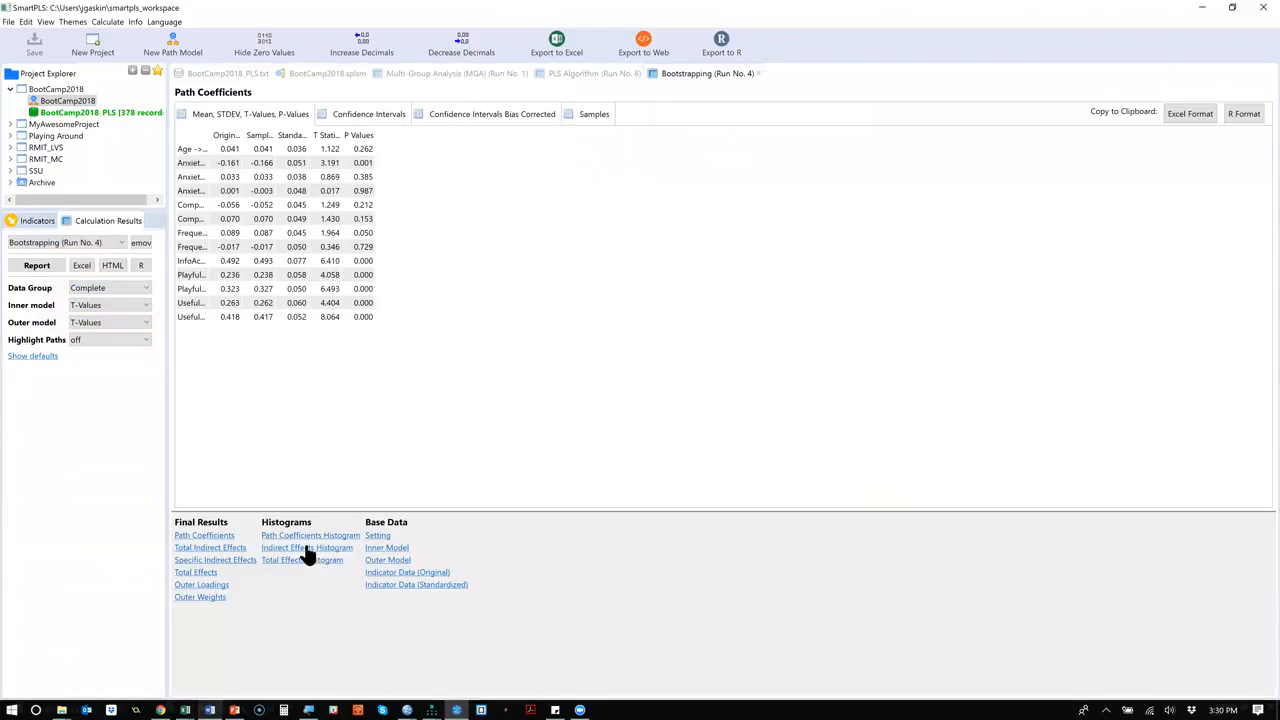
View the indirect effects histogram and the specific indirect effects, with the path name and Sample Mean (M) columns widened to fit.
left_click(307, 548)
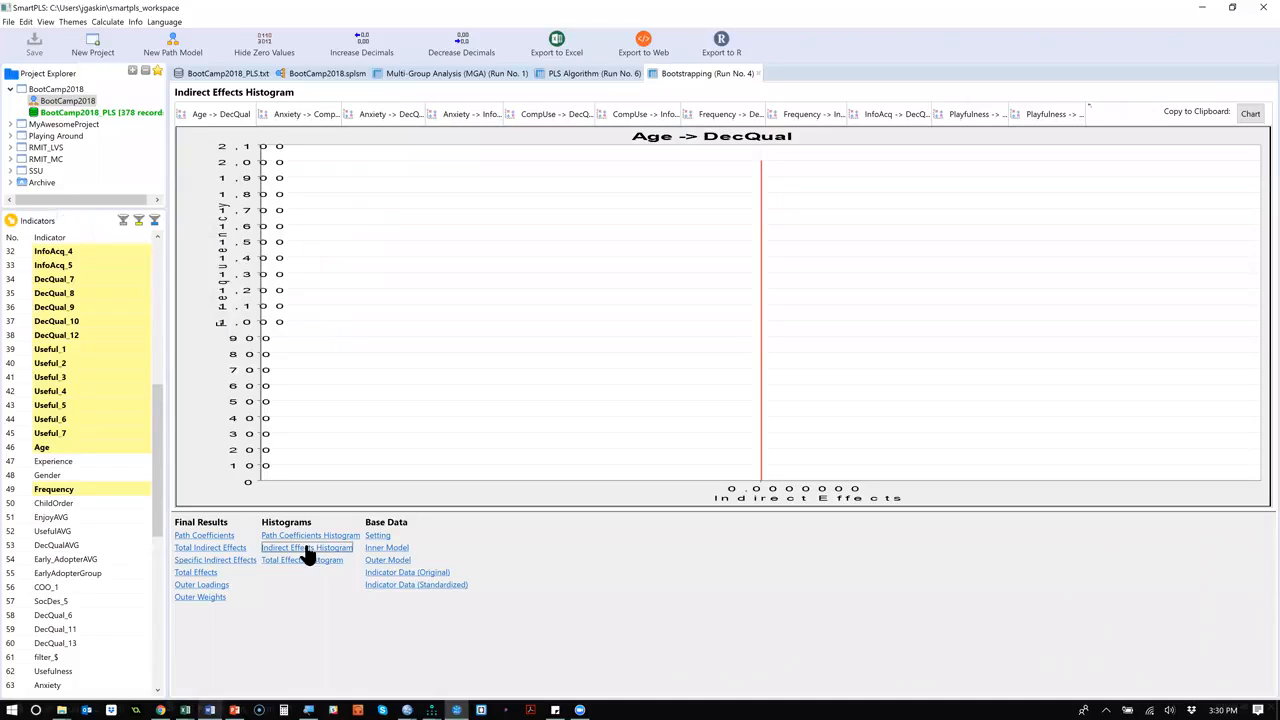
left_click(229, 566)
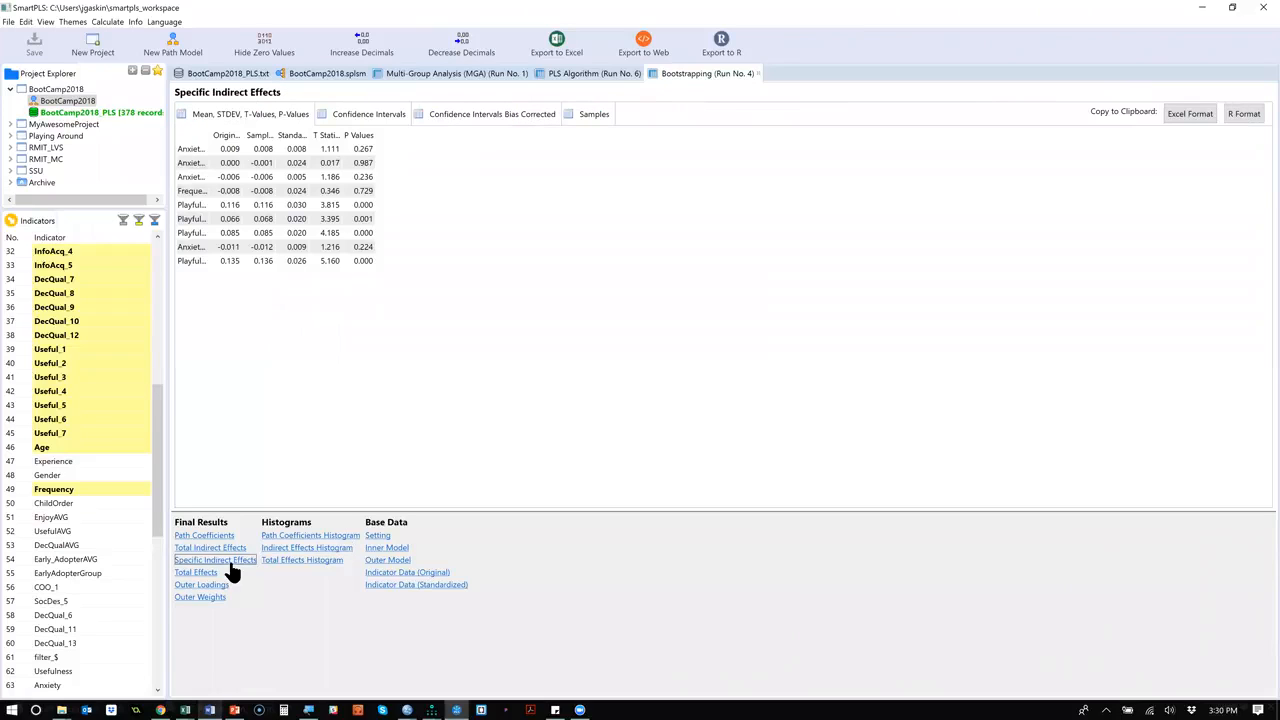
double_click(207, 132)
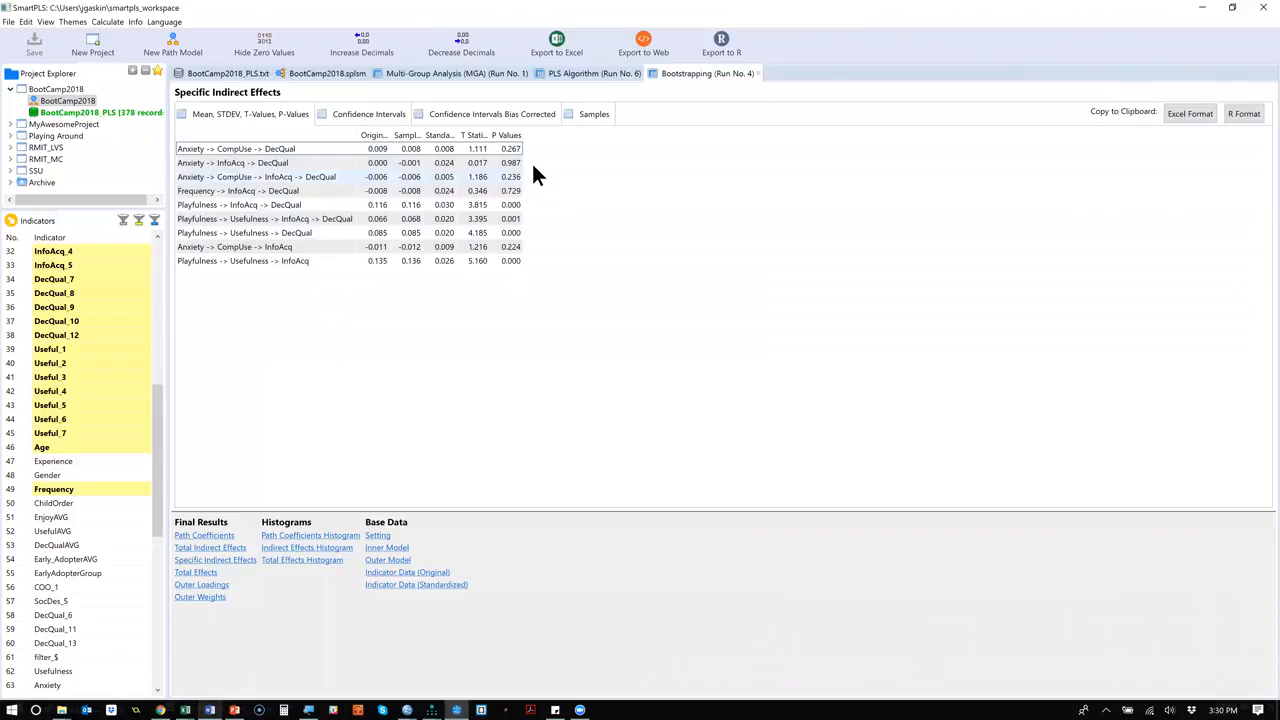
double_click(419, 135)
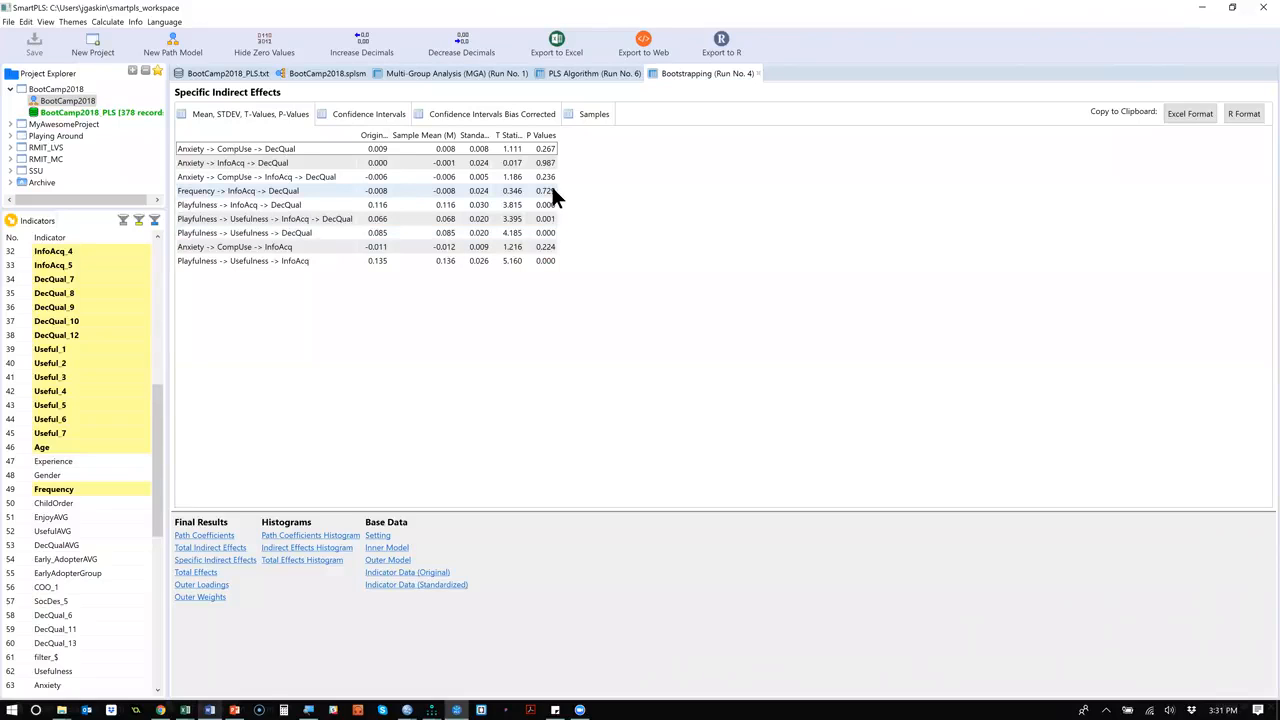
Switch to PowerPoint and highlight the Categorical predictors and 2nd order model items on the To Do List slide.
key("alt+Tab")
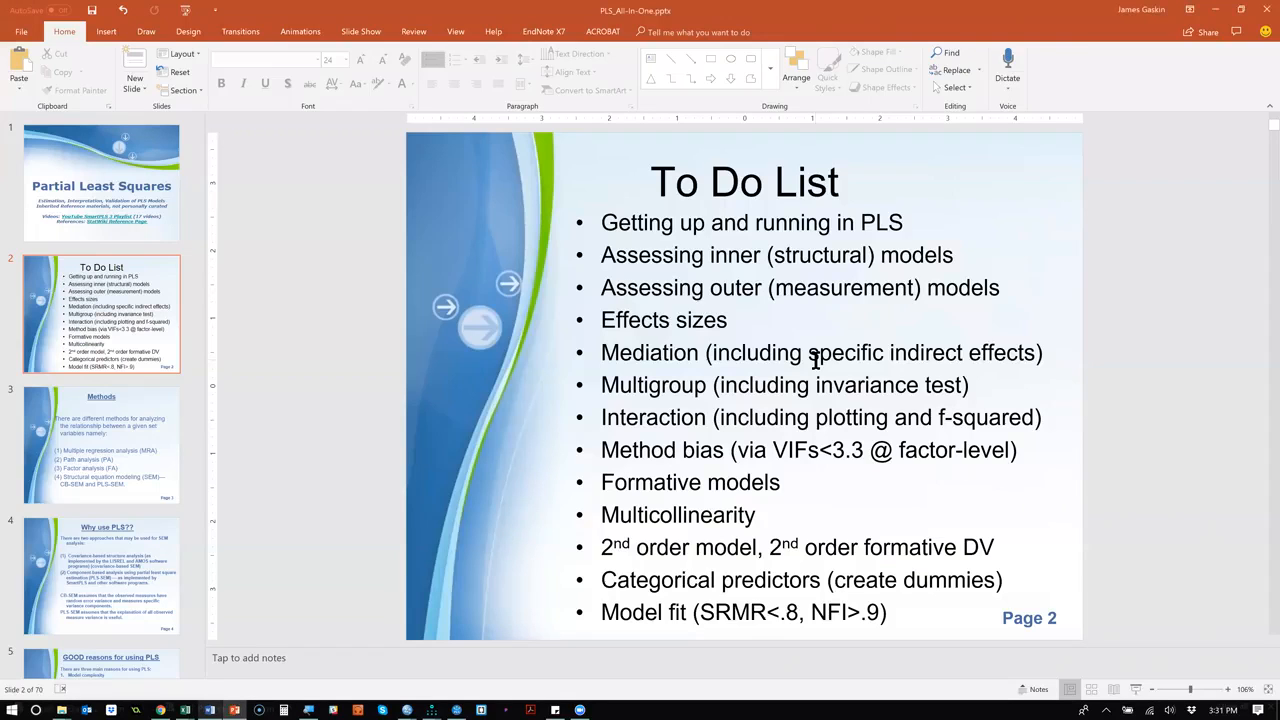
left_click(669, 452)
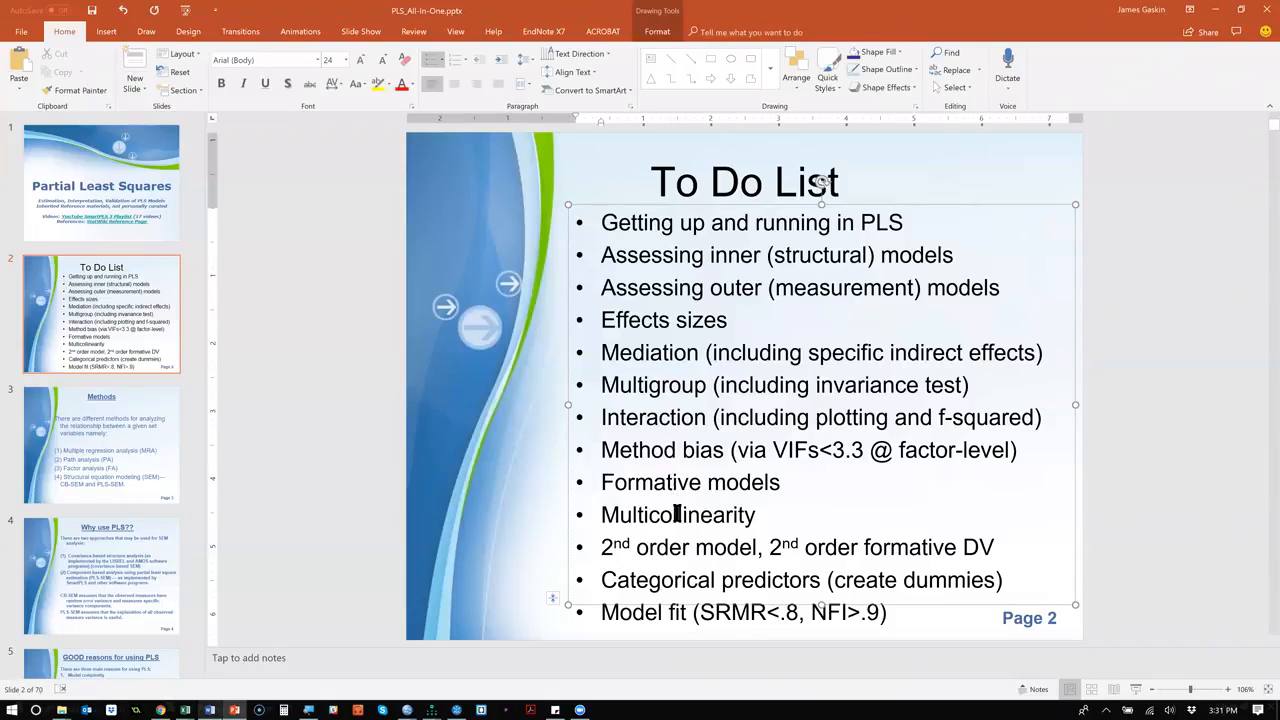
left_click_drag(603, 545, 989, 544)
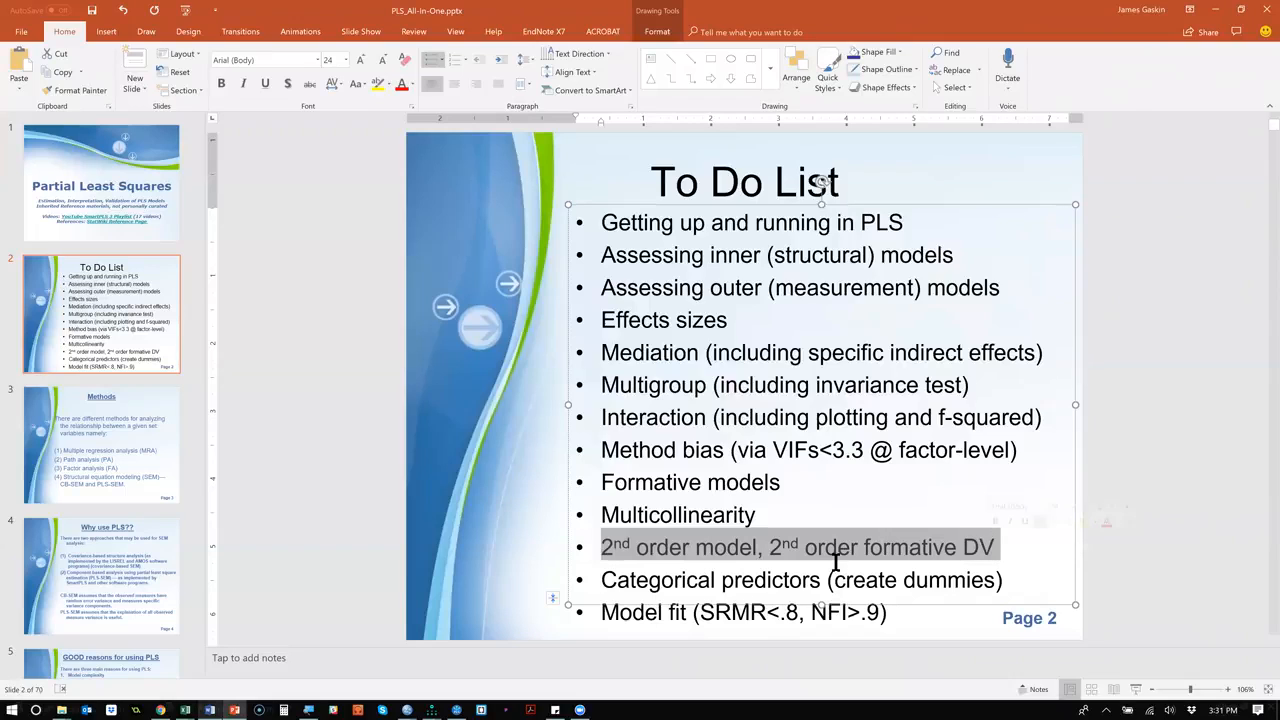
left_click_drag(604, 580, 1006, 574)
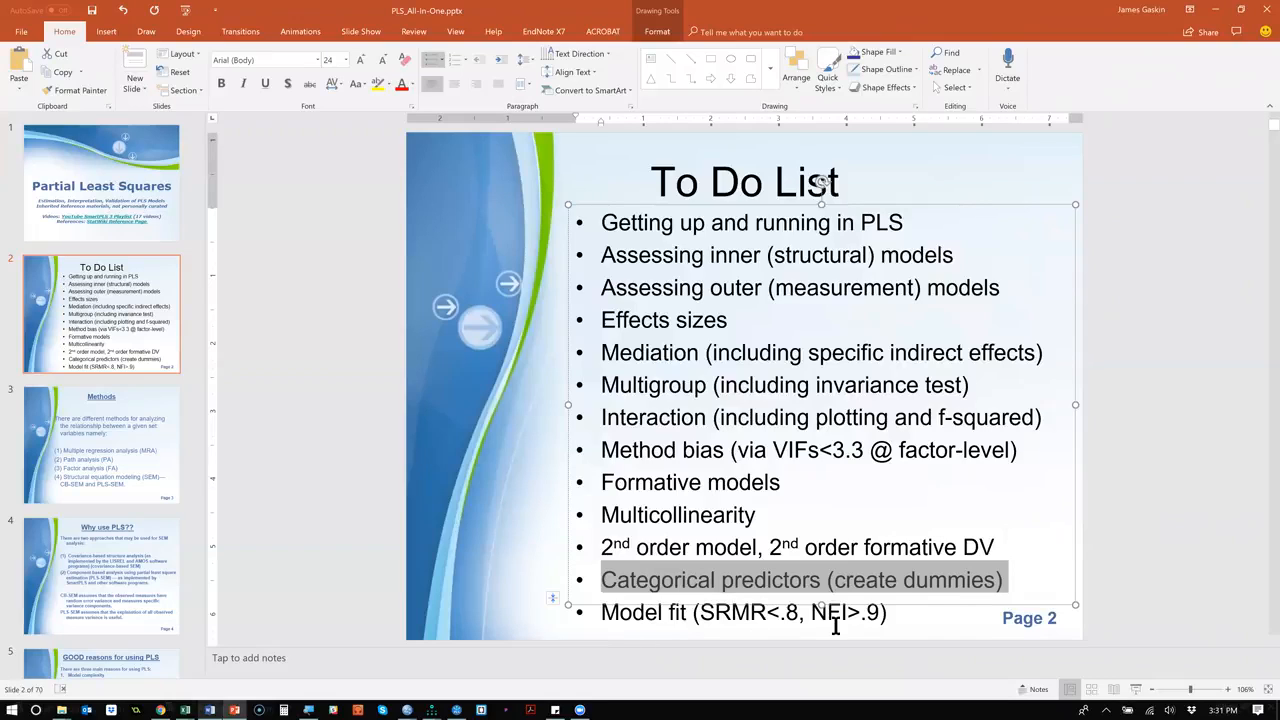
left_click_drag(1003, 537, 618, 540)
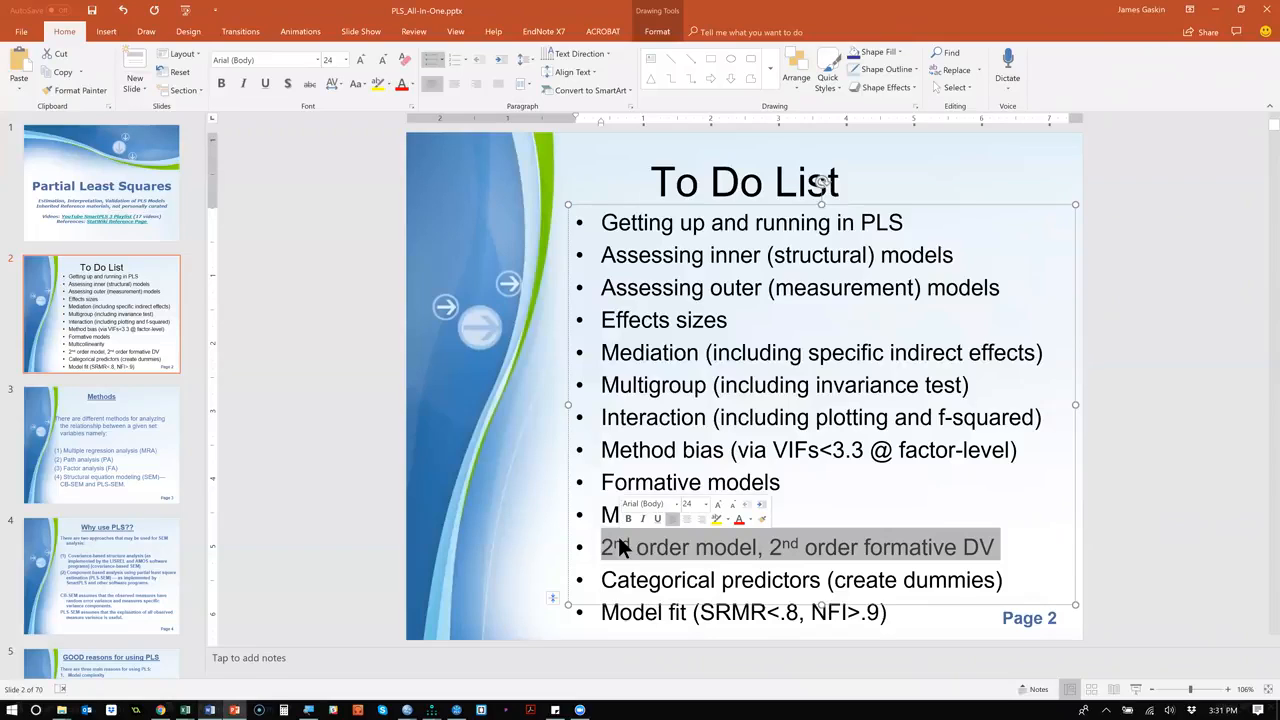
Return to the BootCamp2018 model in SmartPLS and add a latent variable just beside DecQual.
key("alt+Tab")
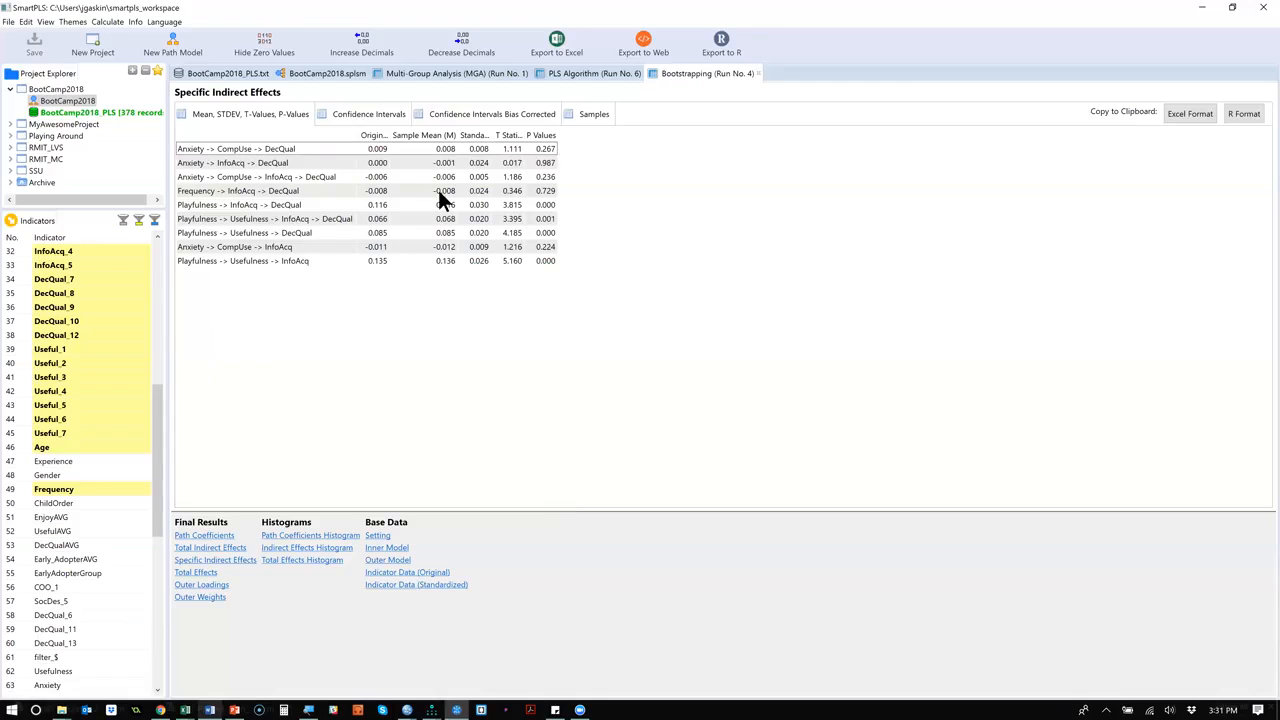
left_click(293, 72)
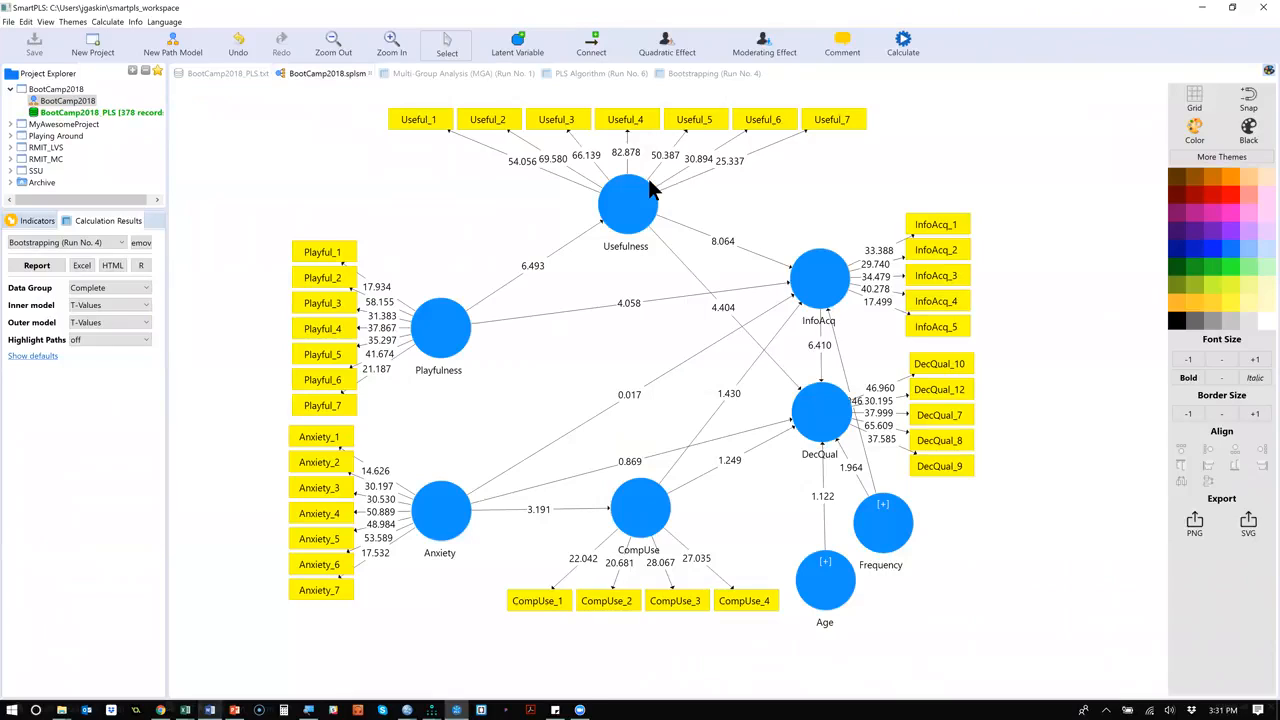
left_click(517, 46)
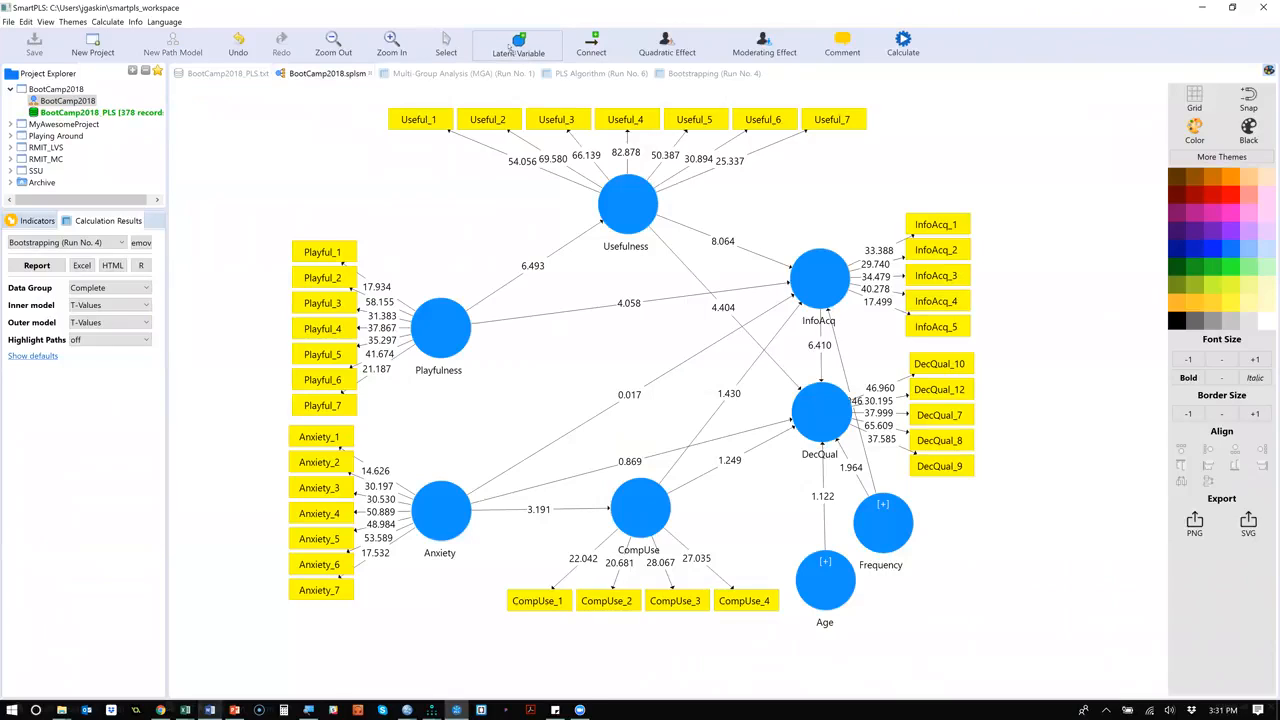
left_click(721, 365)
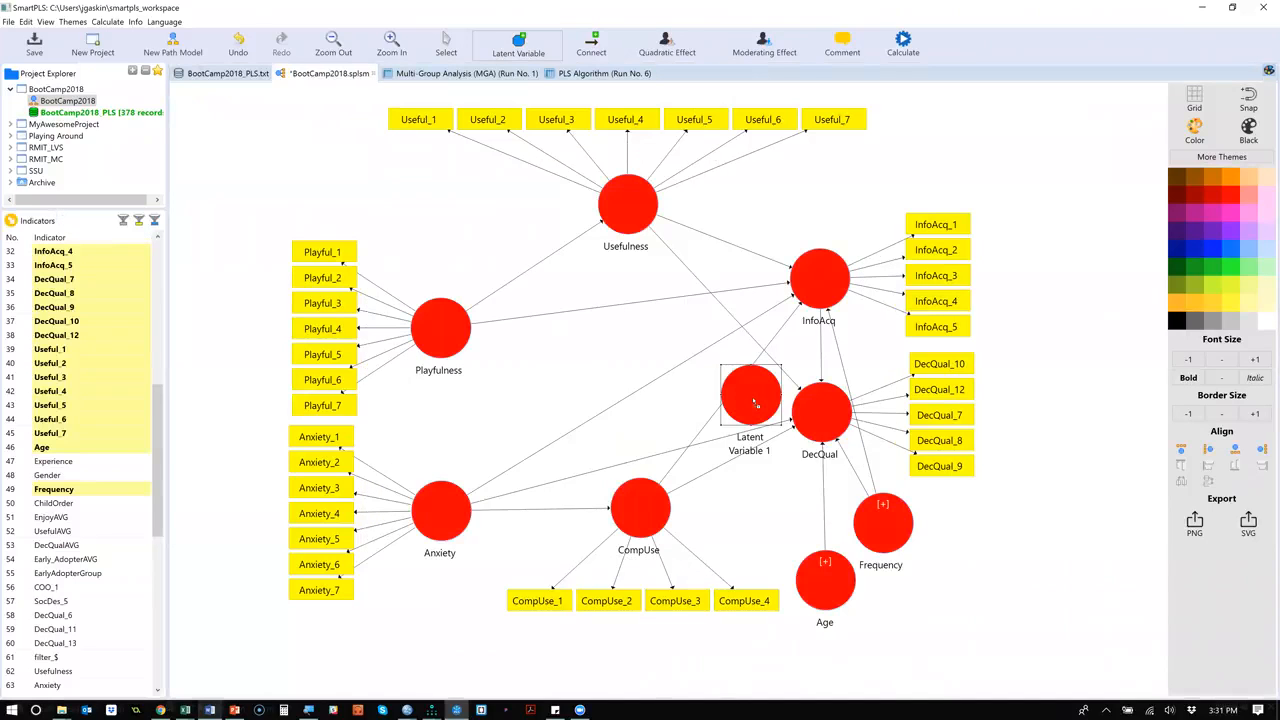
left_click_drag(752, 426, 588, 301)
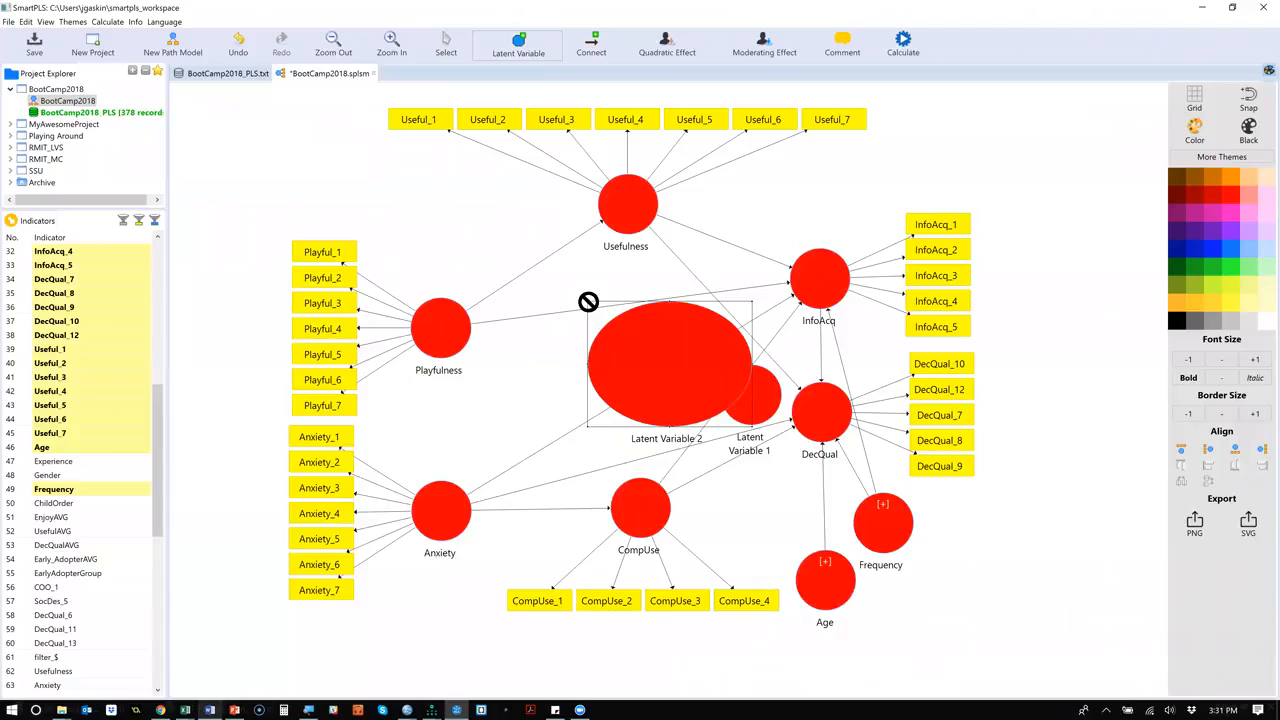
left_click_drag(908, 224, 906, 240)
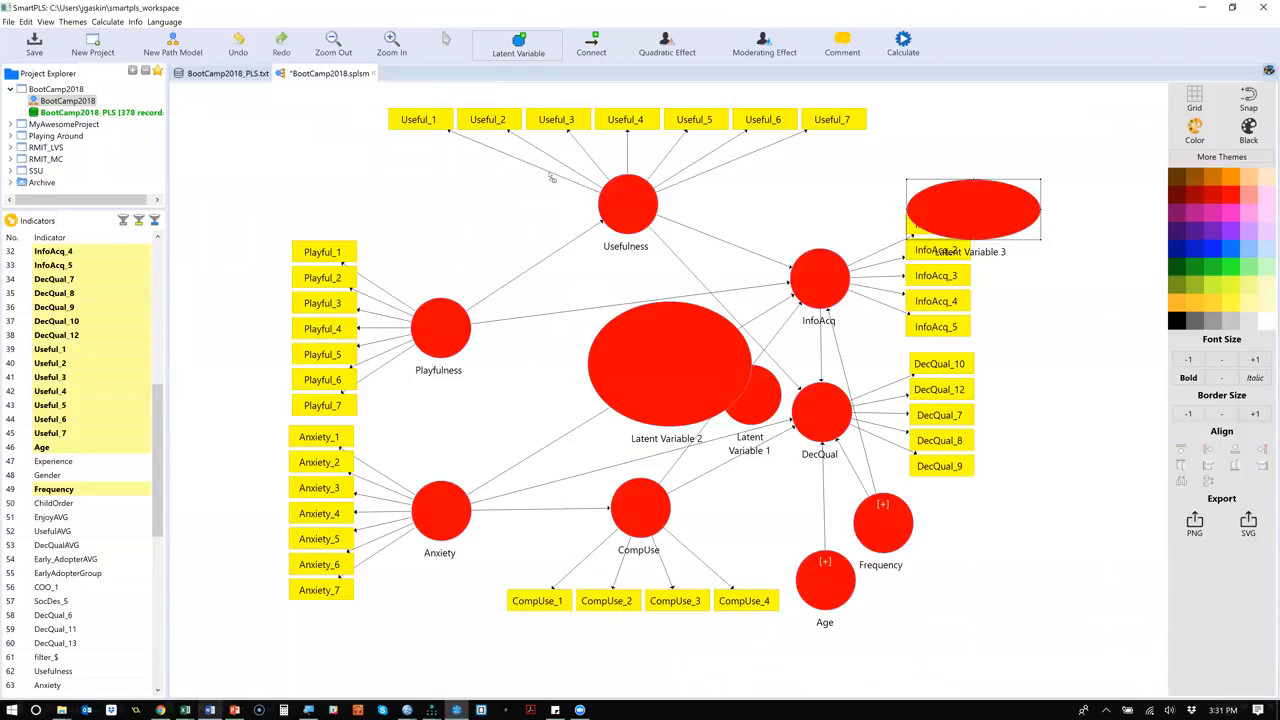
key("ctrl+z")
key("ctrl+z")
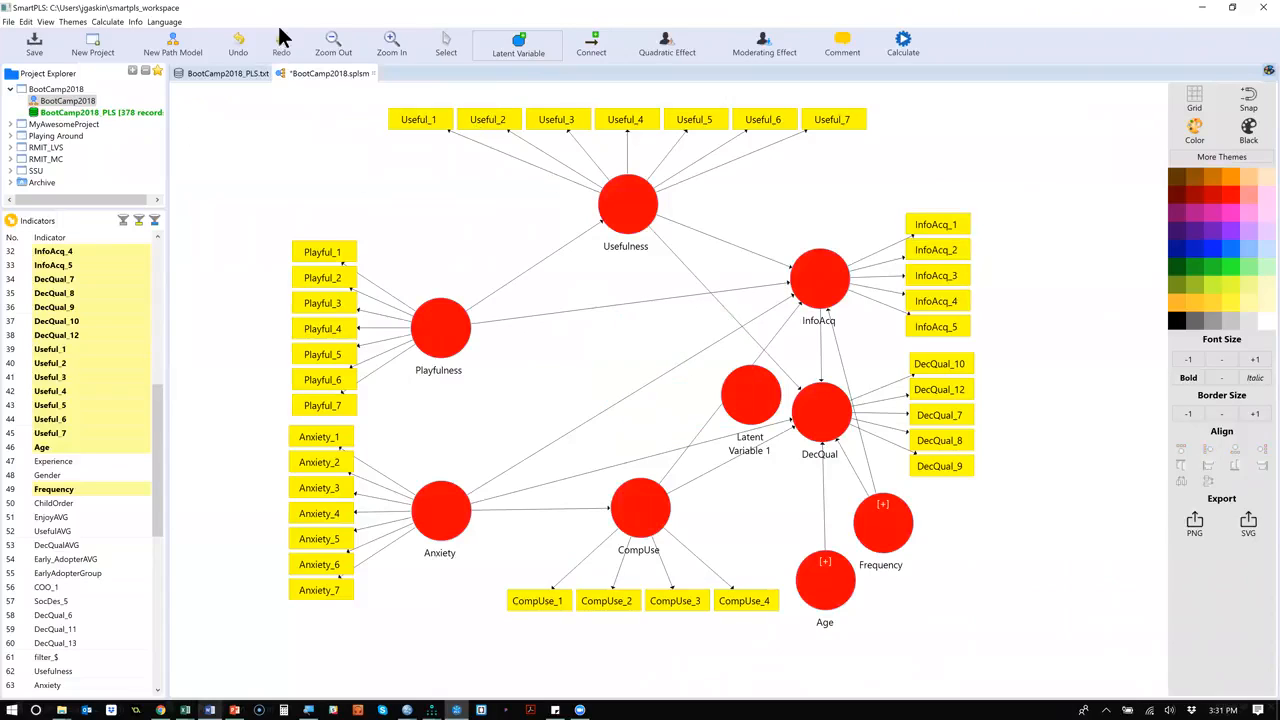
Move the new latent variable into the open space between Usefulness and CompUse and rename it SystemSat.
left_click(445, 48)
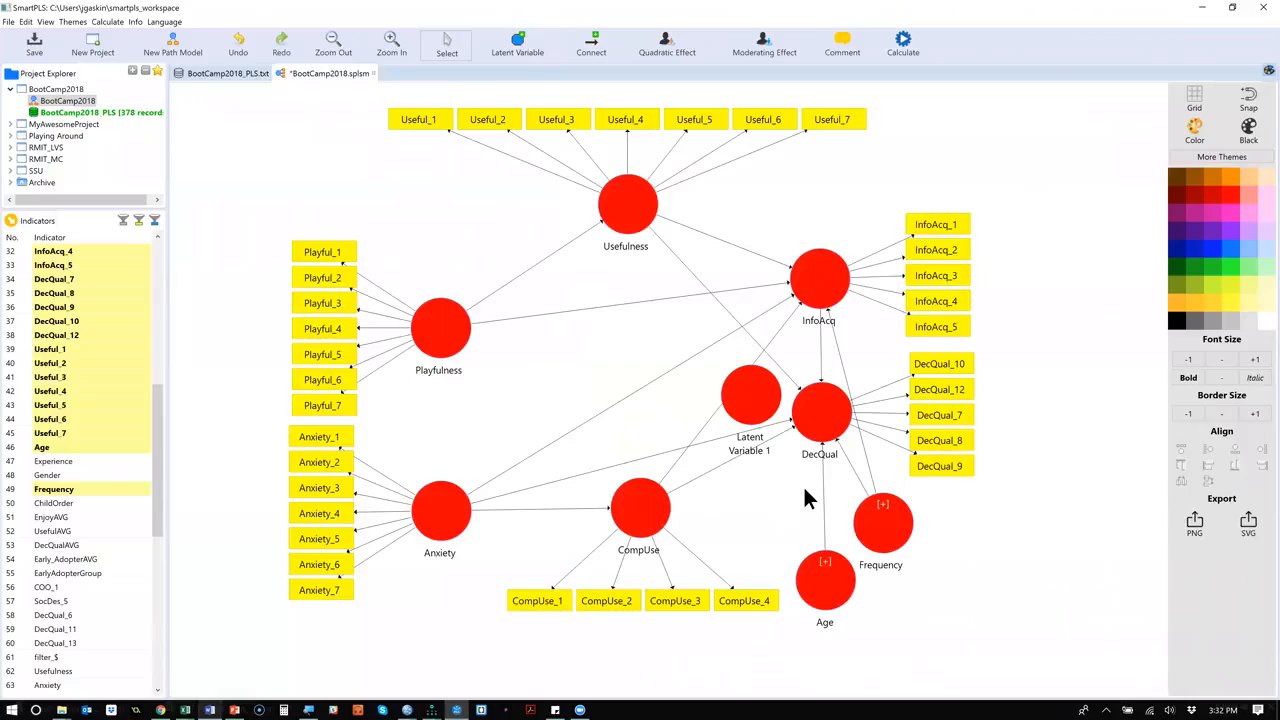
left_click_drag(744, 398, 685, 352)
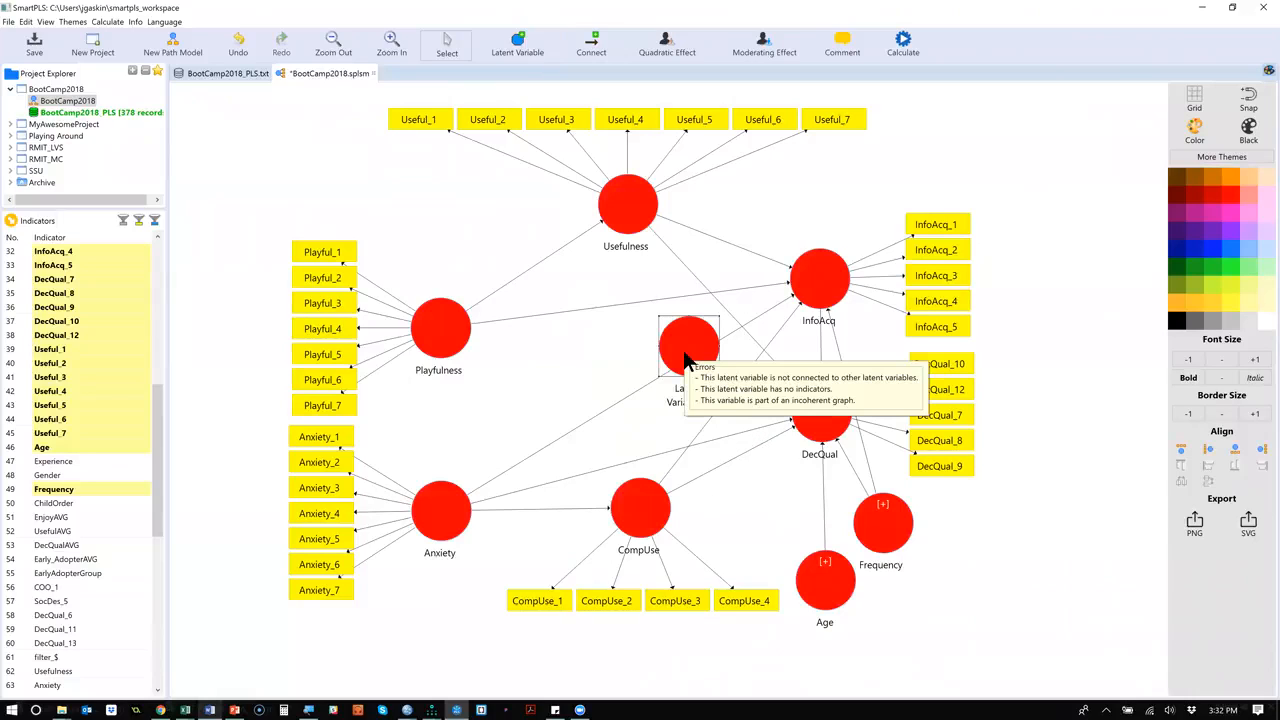
double_click(685, 357)
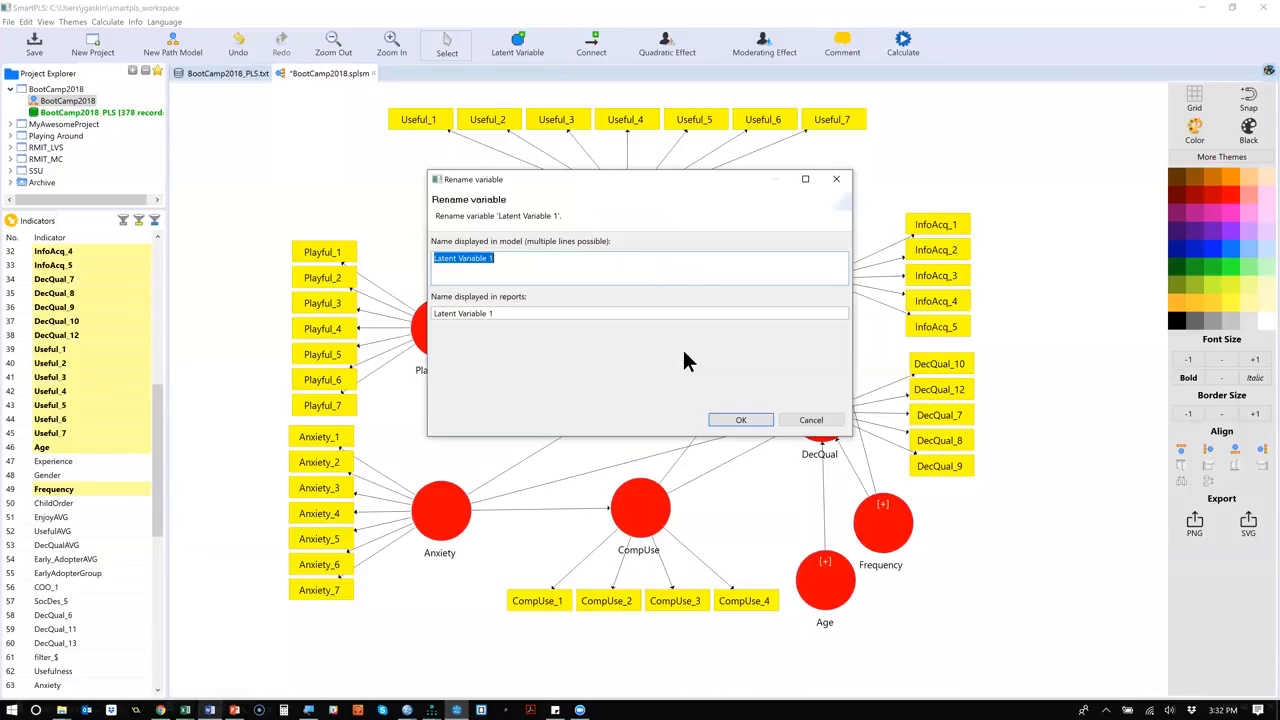
type("SystemSa")
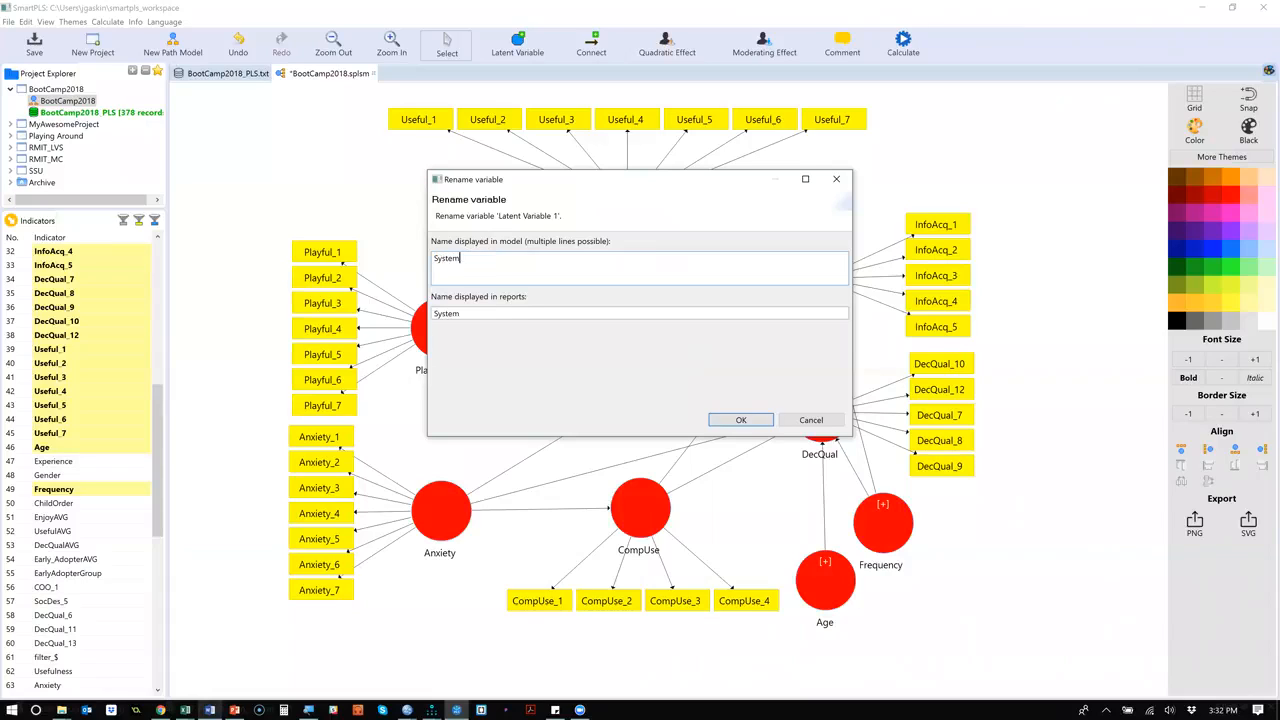
type("tisfactio")
key("BackSpace")
key("BackSpace")
key("BackSpace")
key("BackSpace")
key("BackSpace")
key("BackSpace")
key("BackSpace")
left_click(740, 420)
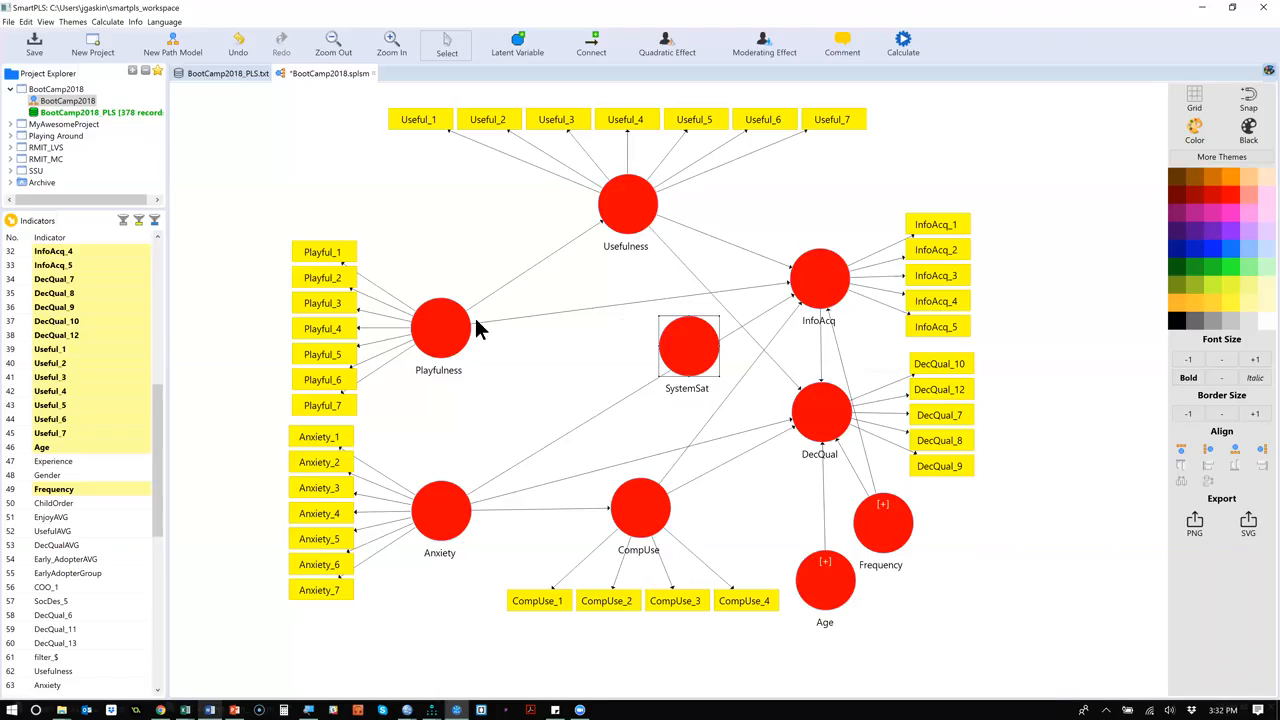
Assign the indicators InfoAcq_1 through InfoAcq_5 and DecQual_7, 8, 9, 10 and 12 to the SystemSat latent variable.
mouse_move(692, 365)
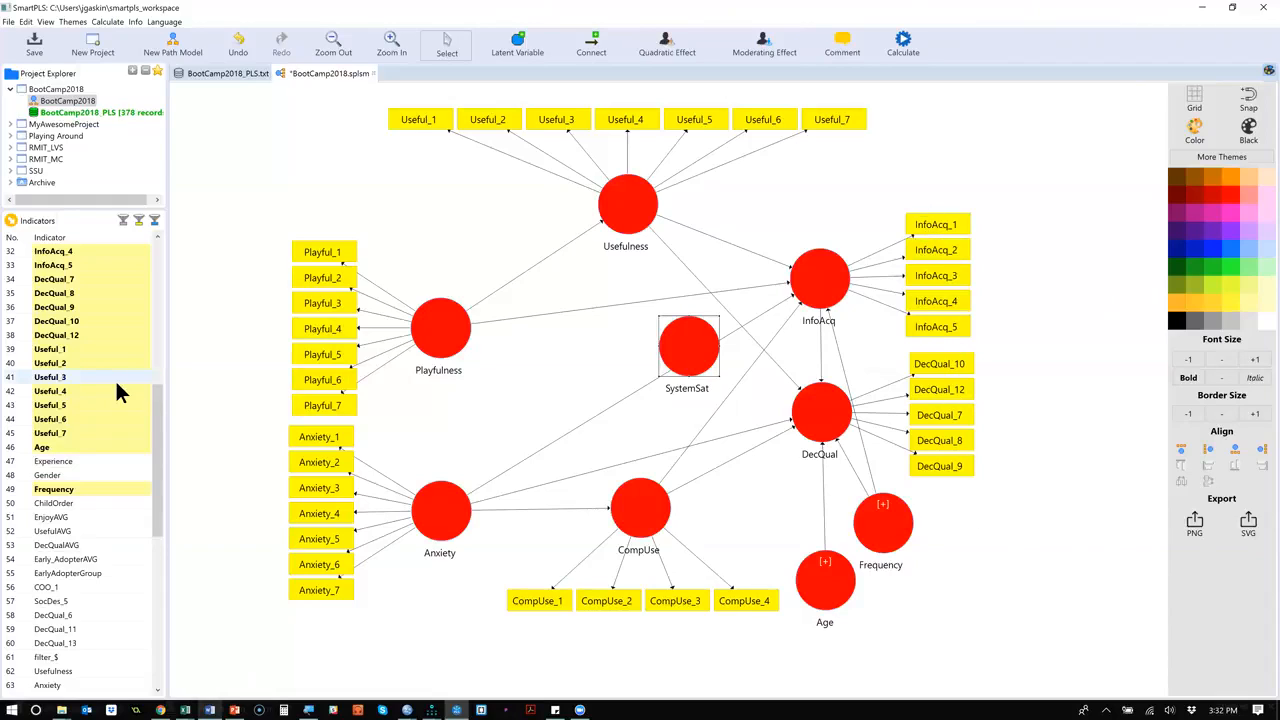
left_click(63, 432)
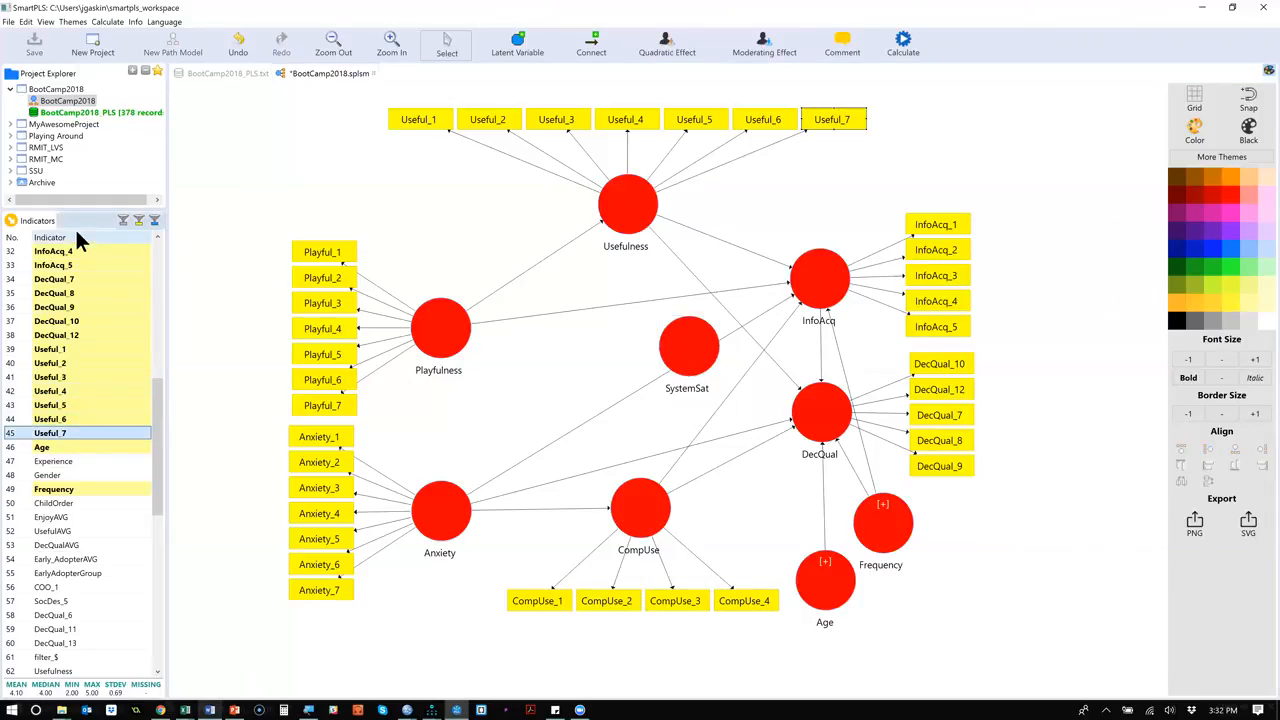
left_click(66, 337)
scroll(66, 337, "up", 3)
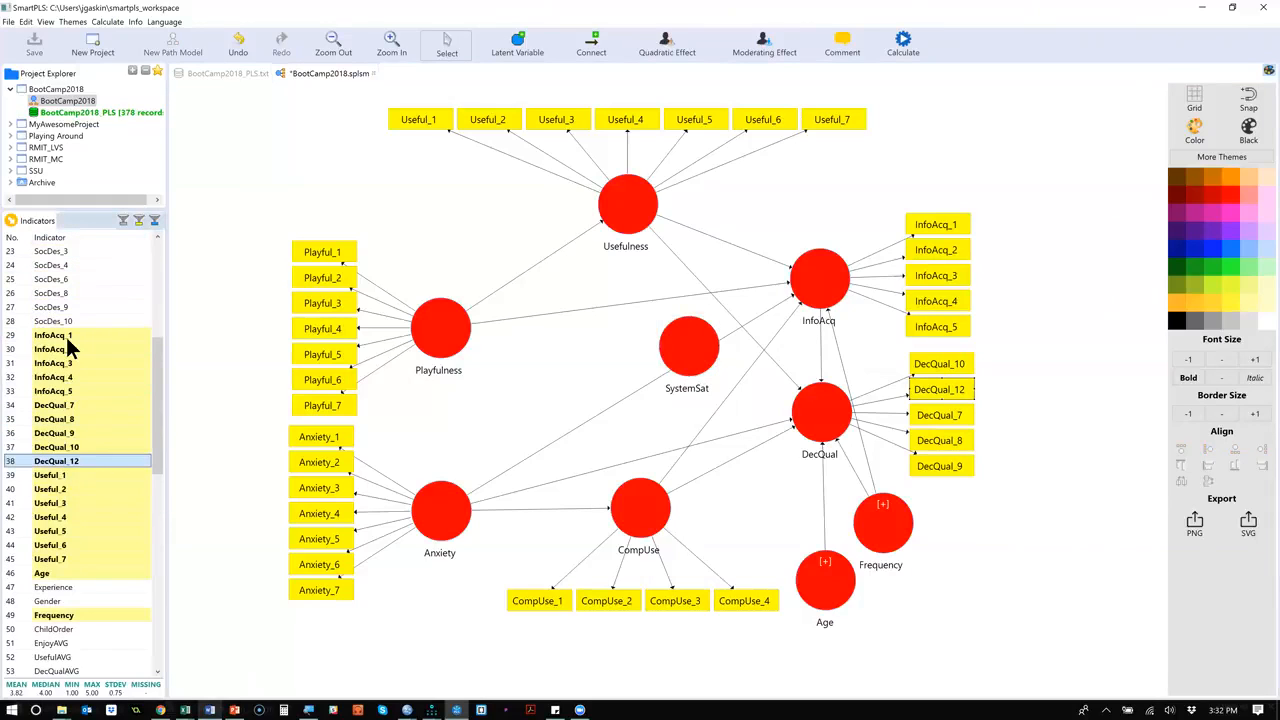
left_click(101, 340, "shift")
left_click_drag(119, 349, 703, 343)
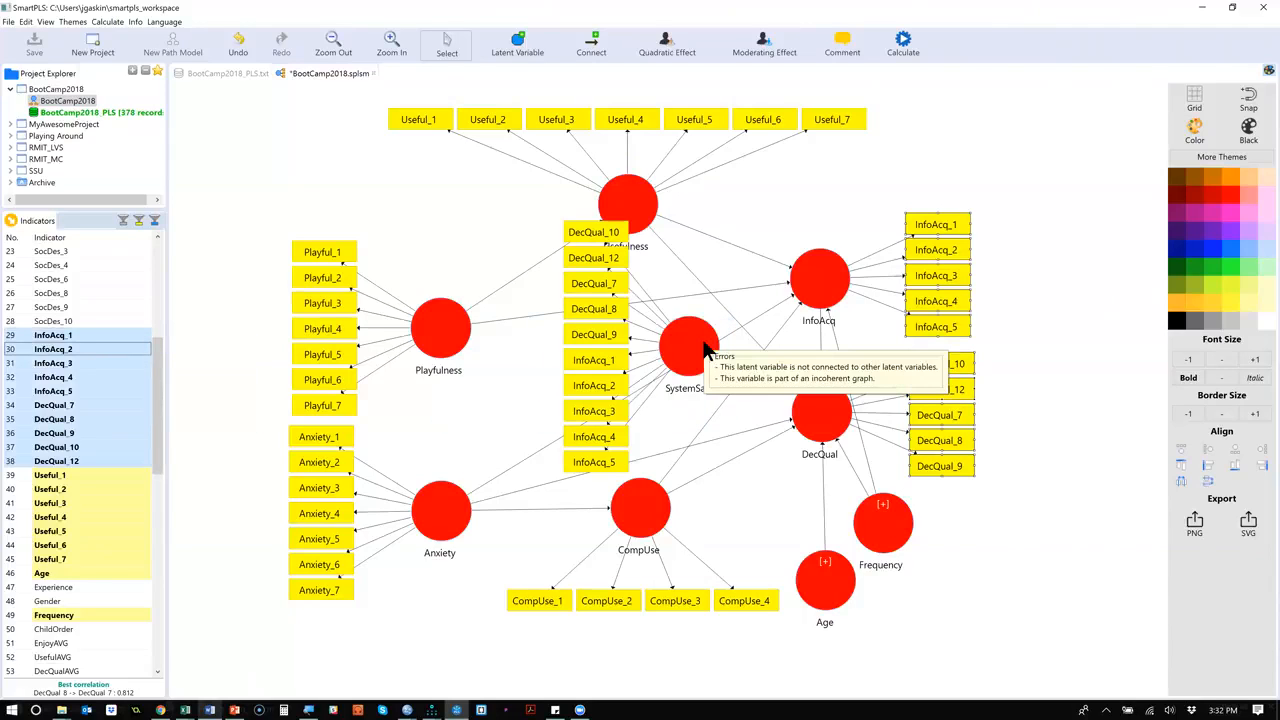
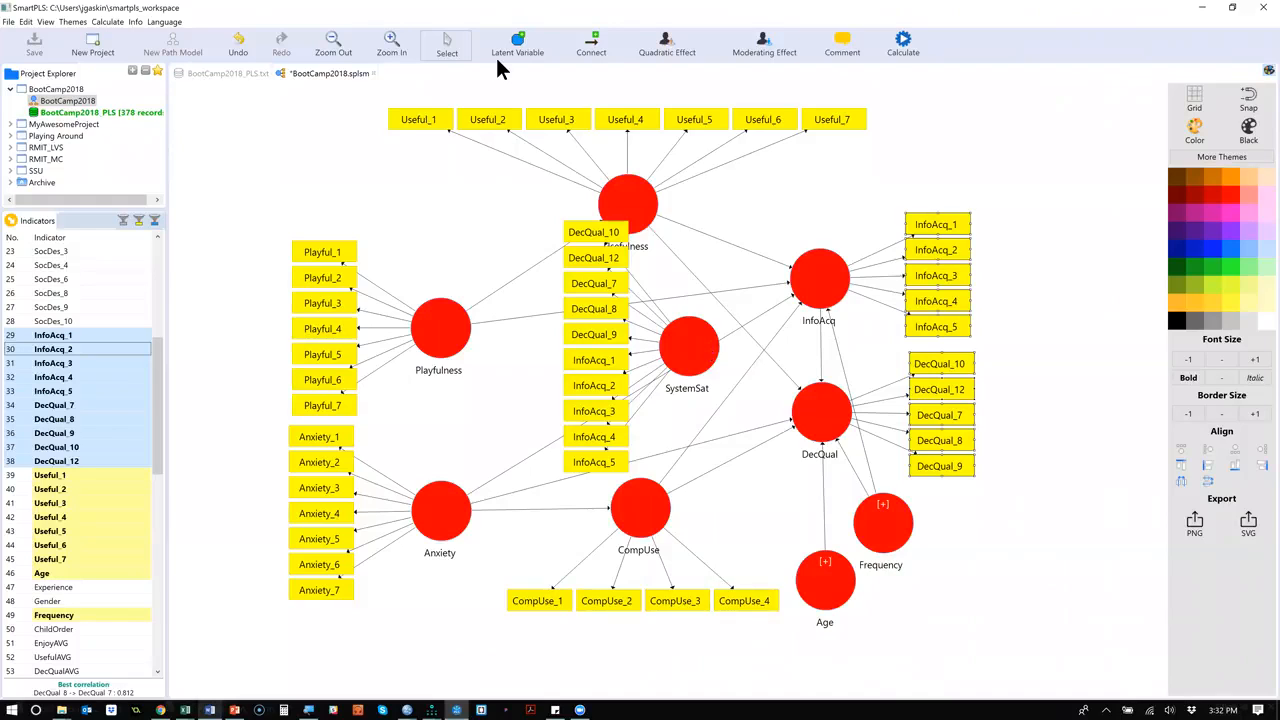
Connect the SystemSat latent variable with paths to InfoAcq and DecQual.
left_click(591, 42)
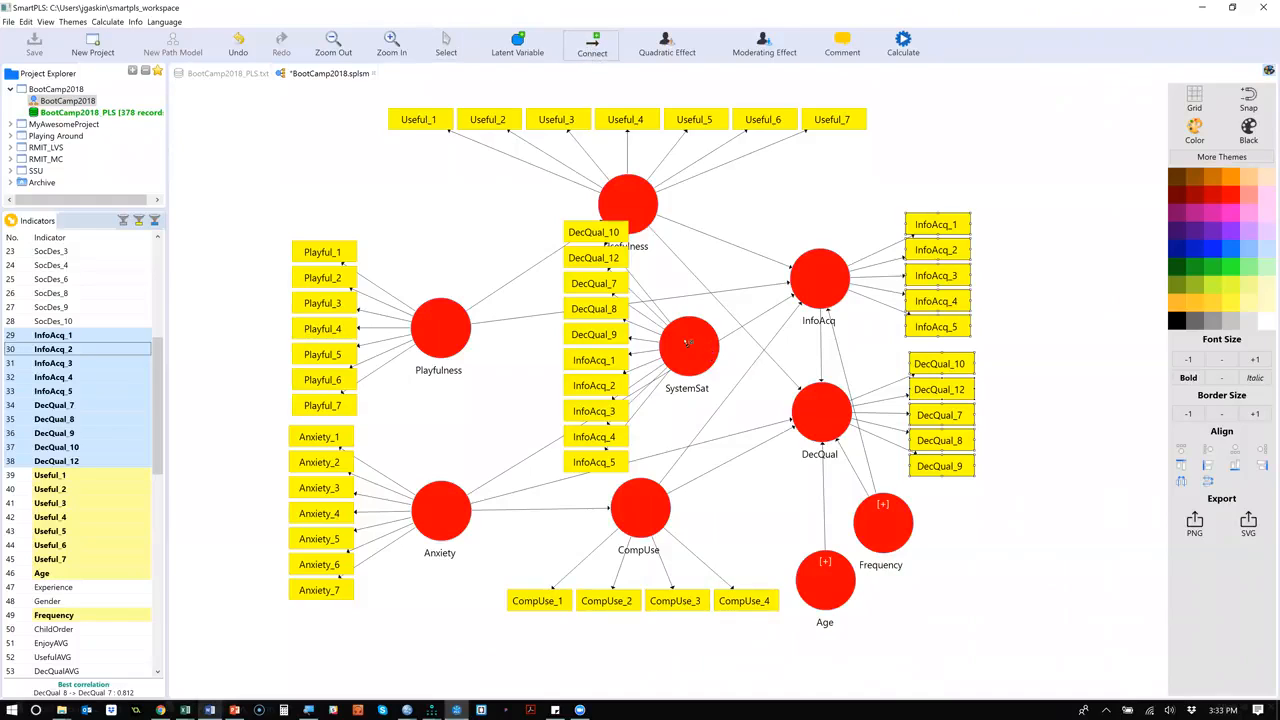
left_click(688, 342)
left_click(817, 287)
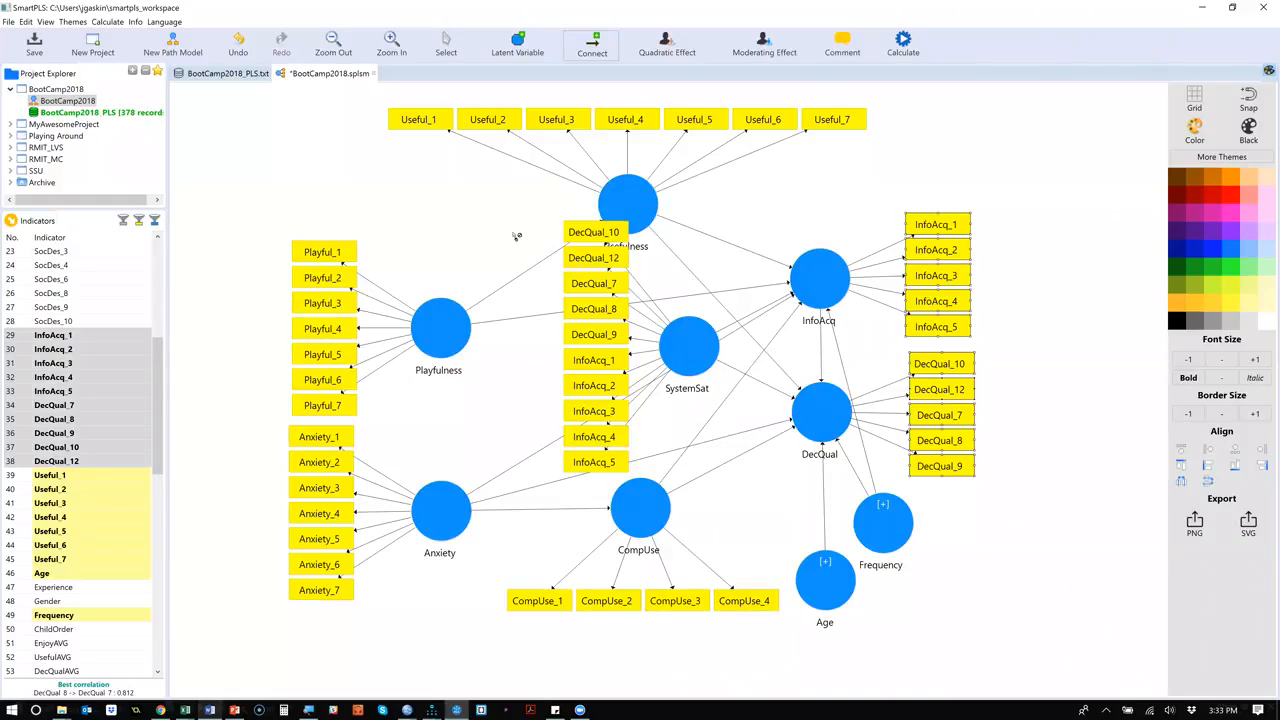
Delete the path between InfoAcq and DecQual and the paths into DecQual from Usefulness, Anxiety and CompUse, undoing the accidental removal of DecQual.
left_click(447, 45)
left_click(822, 379)
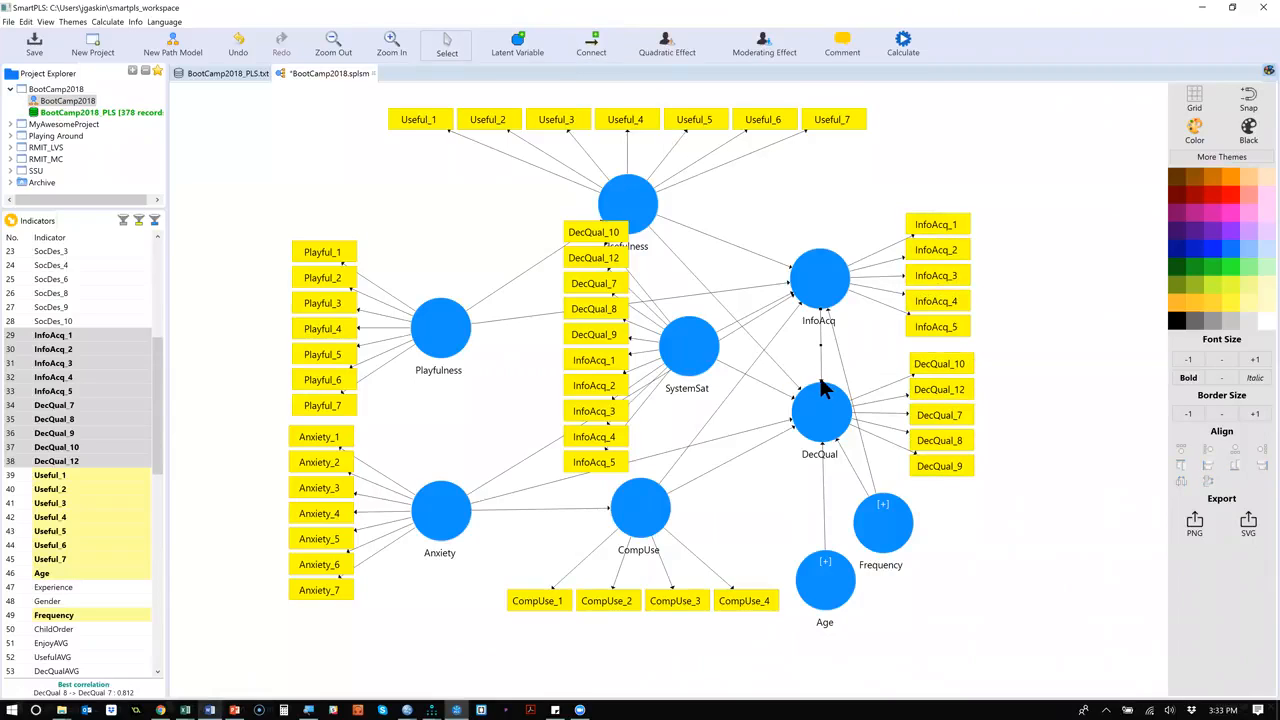
key("Delete")
left_click(800, 385)
key("Delete")
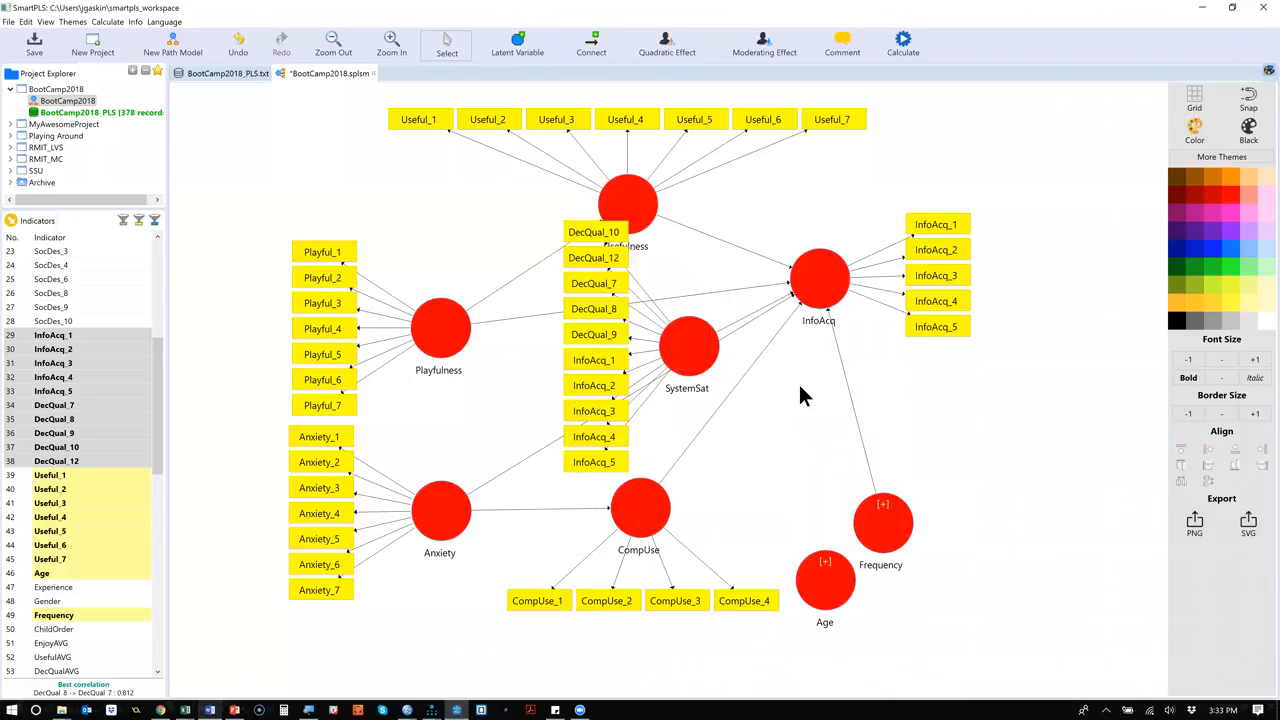
key("ctrl+z")
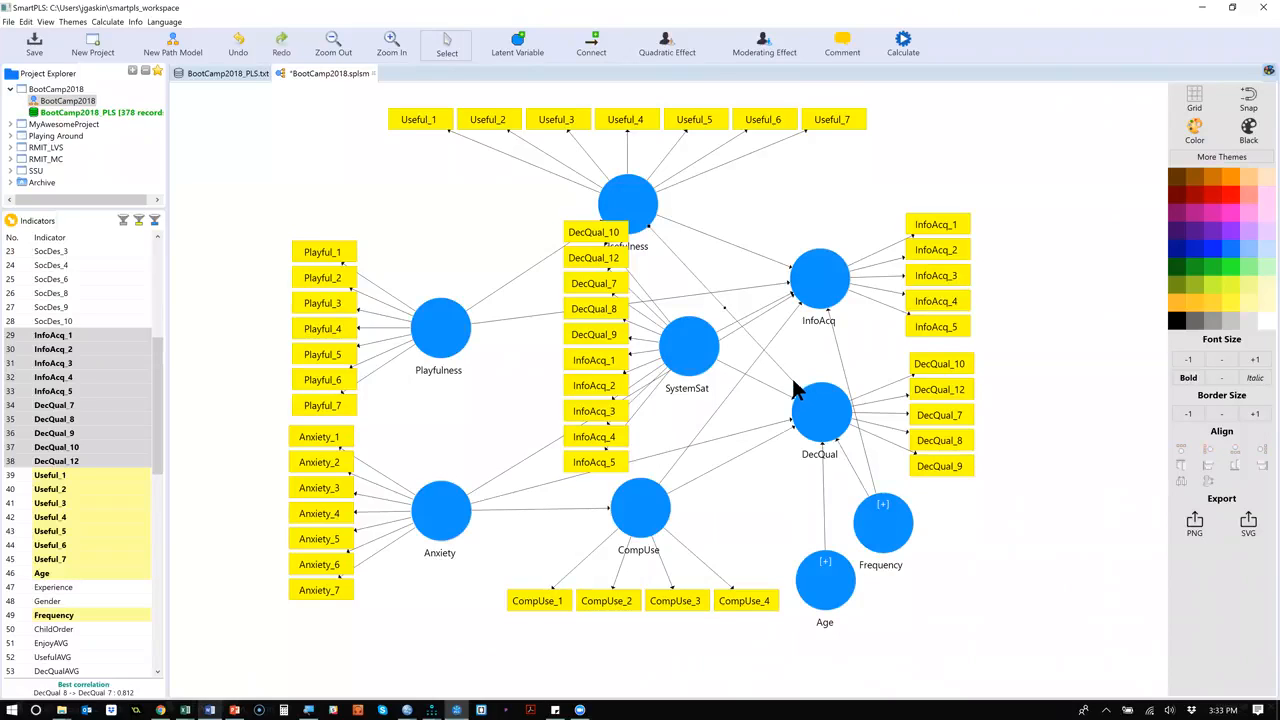
key("Delete")
key("Delete")
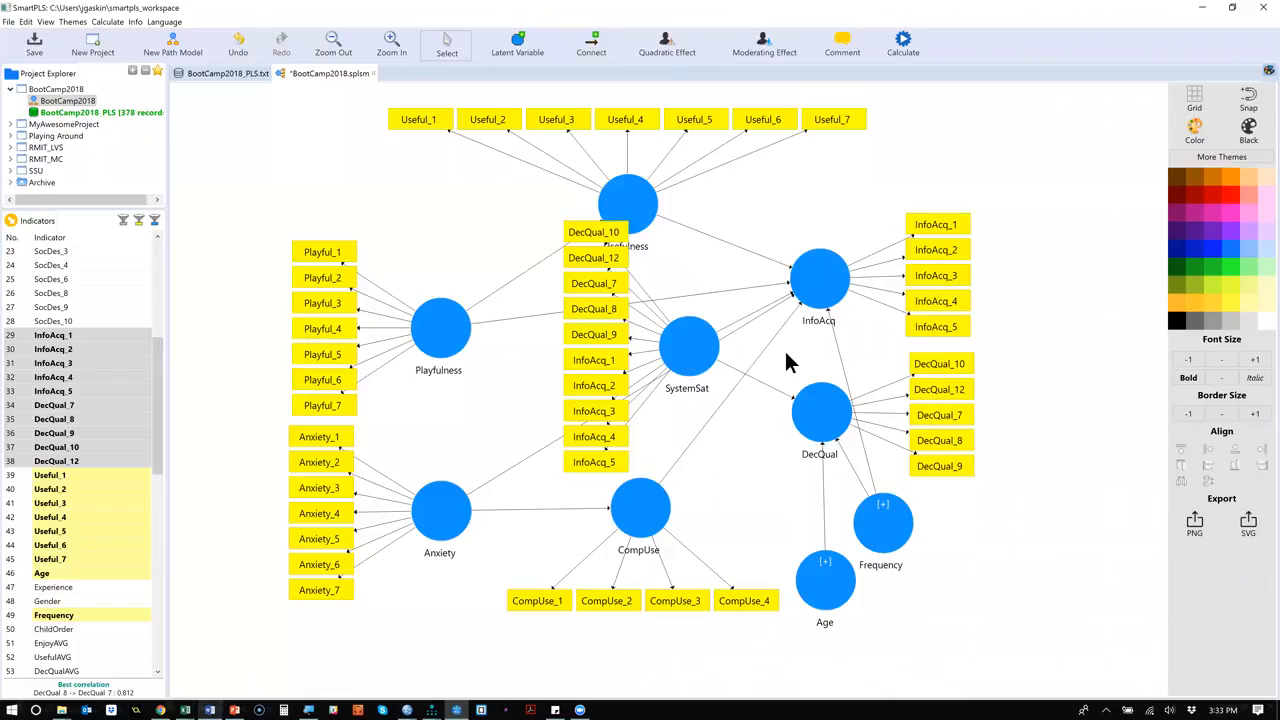
Delete the direct paths from CompUse, Playfulness and Usefulness to InfoAcq.
left_click(789, 304)
key("Delete")
key("ctrl+z")
left_click(771, 333)
key("Delete")
left_click(748, 286)
key("Delete")
left_click(759, 256)
key("Delete")
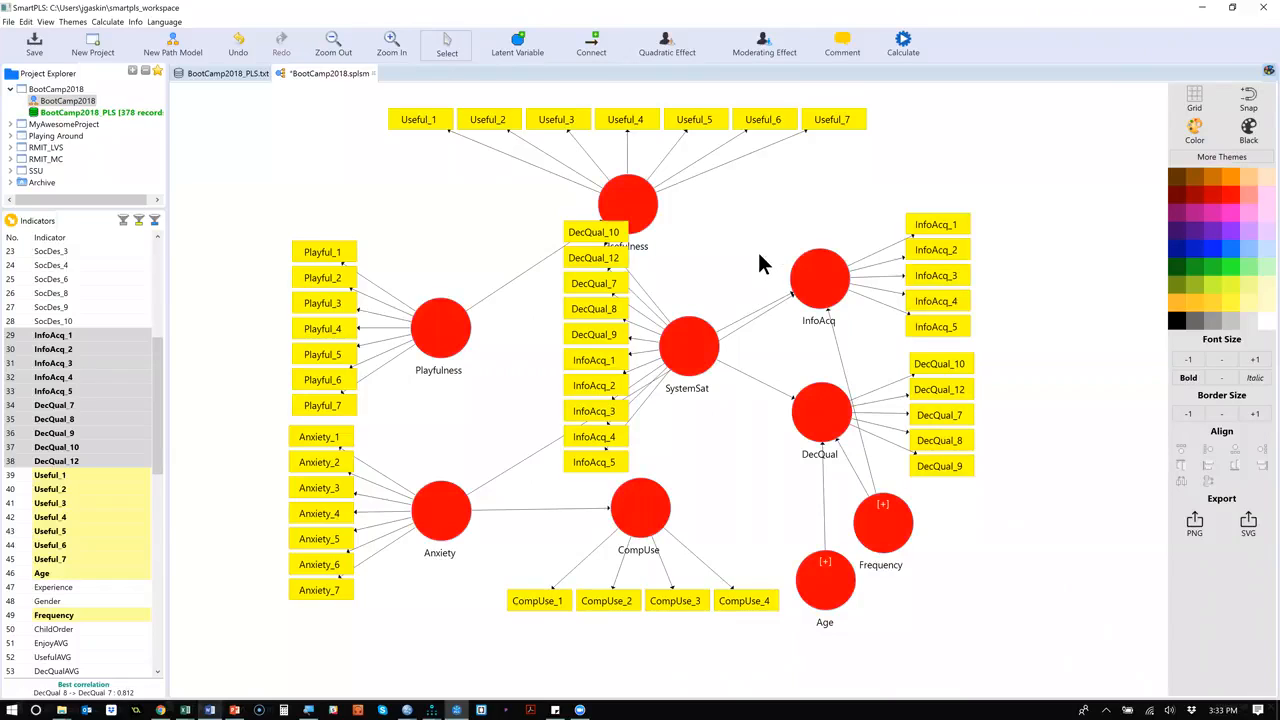
Delete the remaining Age and Frequency paths leading into InfoAcq and DecQual.
left_click(841, 357)
key("Delete")
key("Delete")
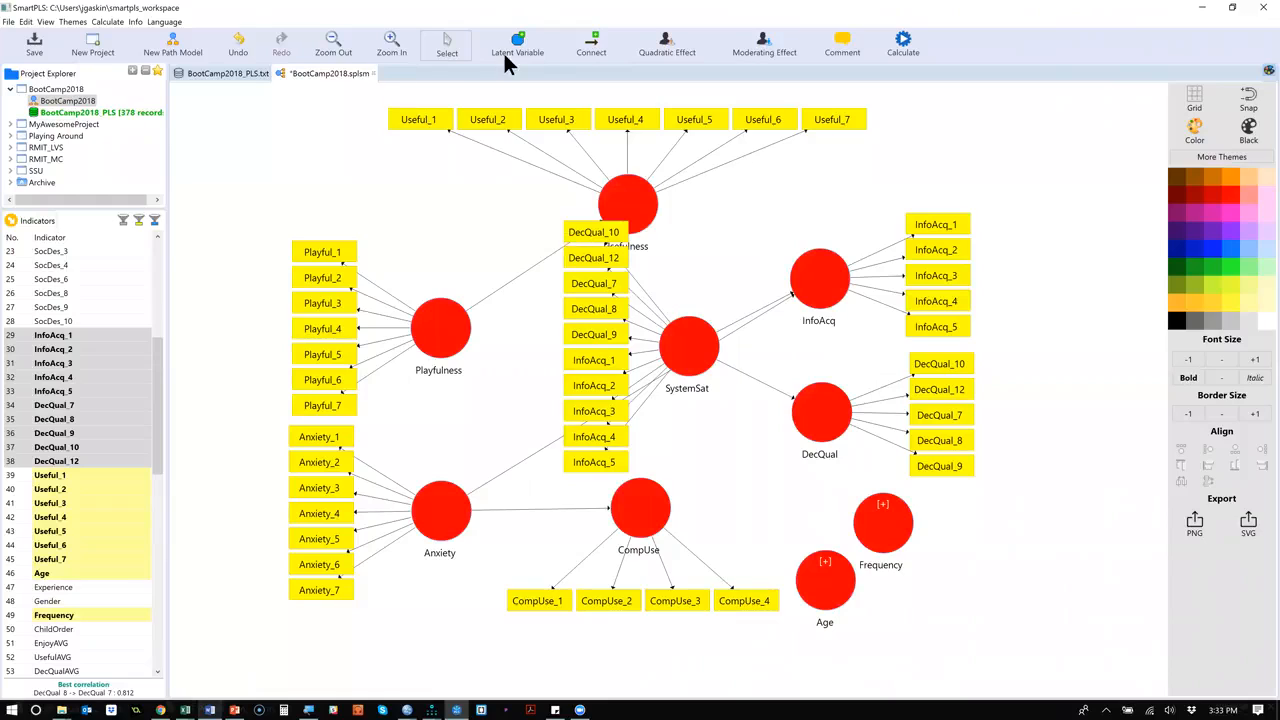
Connect Usefulness, CompUse, Age and Frequency to SystemSat as its predictors.
left_click(594, 50)
left_click(641, 226)
left_click(682, 356)
left_click(693, 366)
left_click(810, 585)
left_click(681, 362)
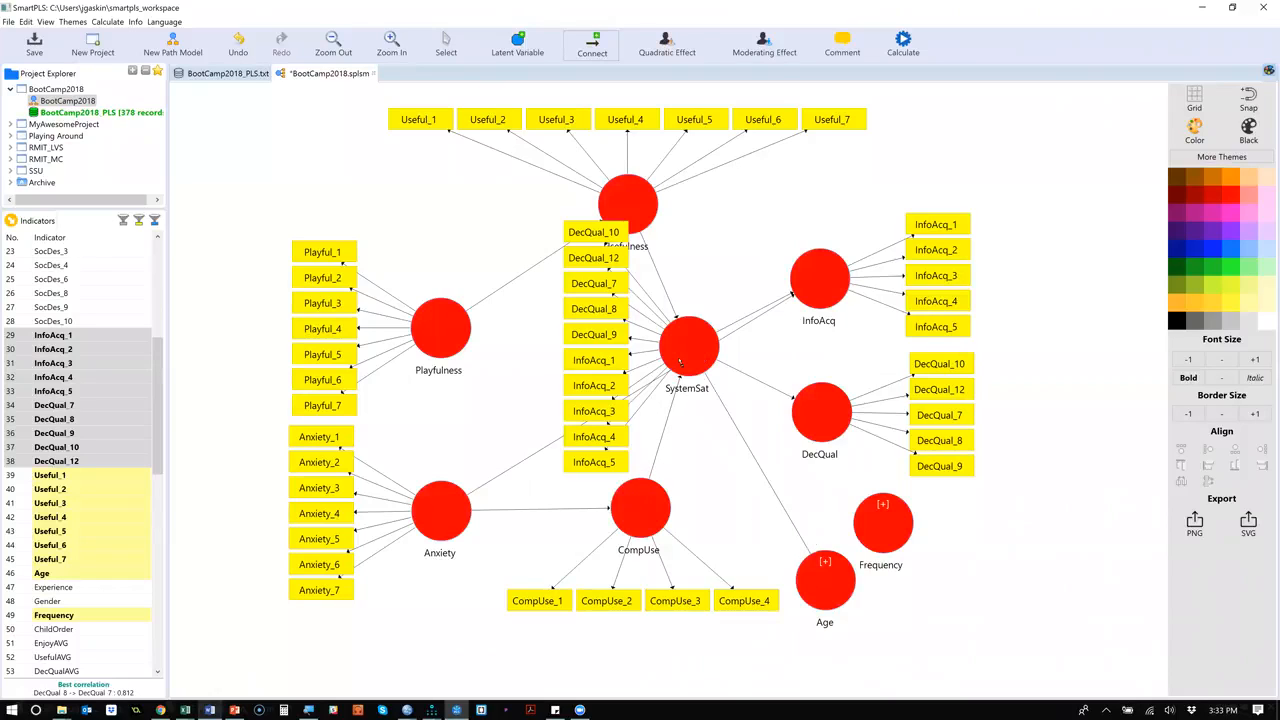
left_click(890, 548)
left_click(703, 362)
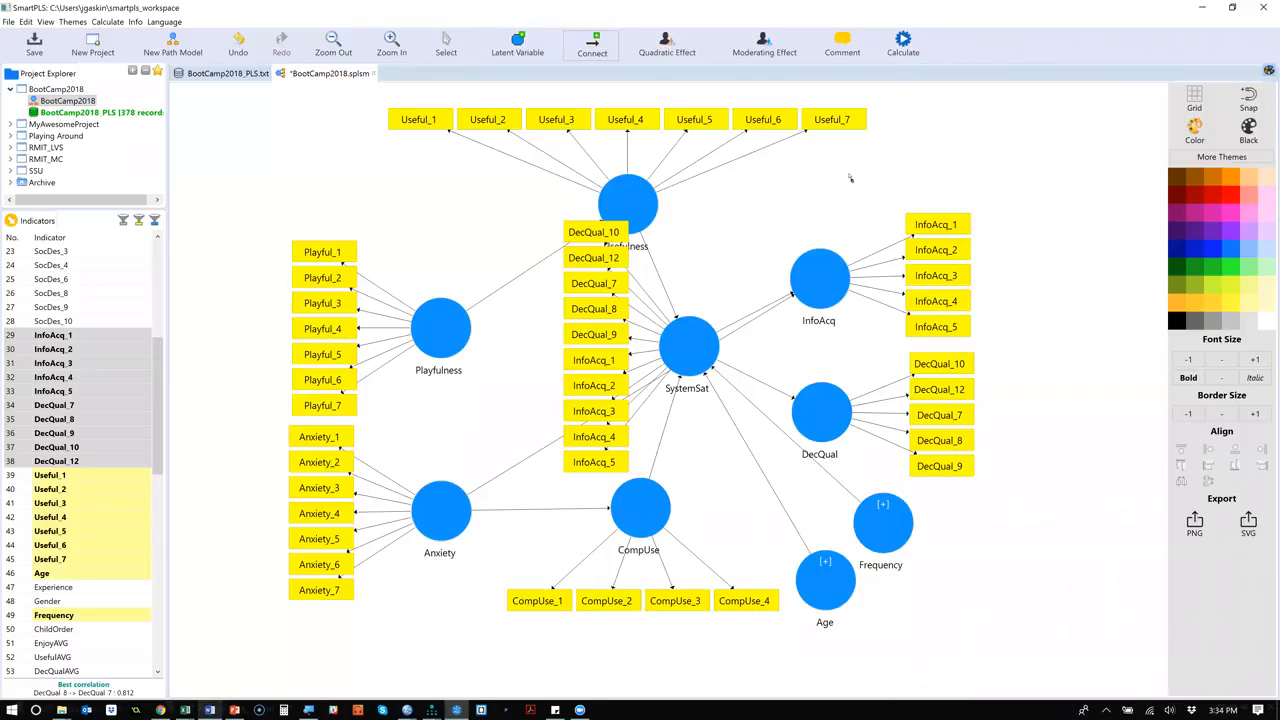
Run the PLS Algorithm on the second-order model and review the path coefficients and loadings on the BootCamp2018 diagram.
left_click(903, 40)
left_click(940, 47)
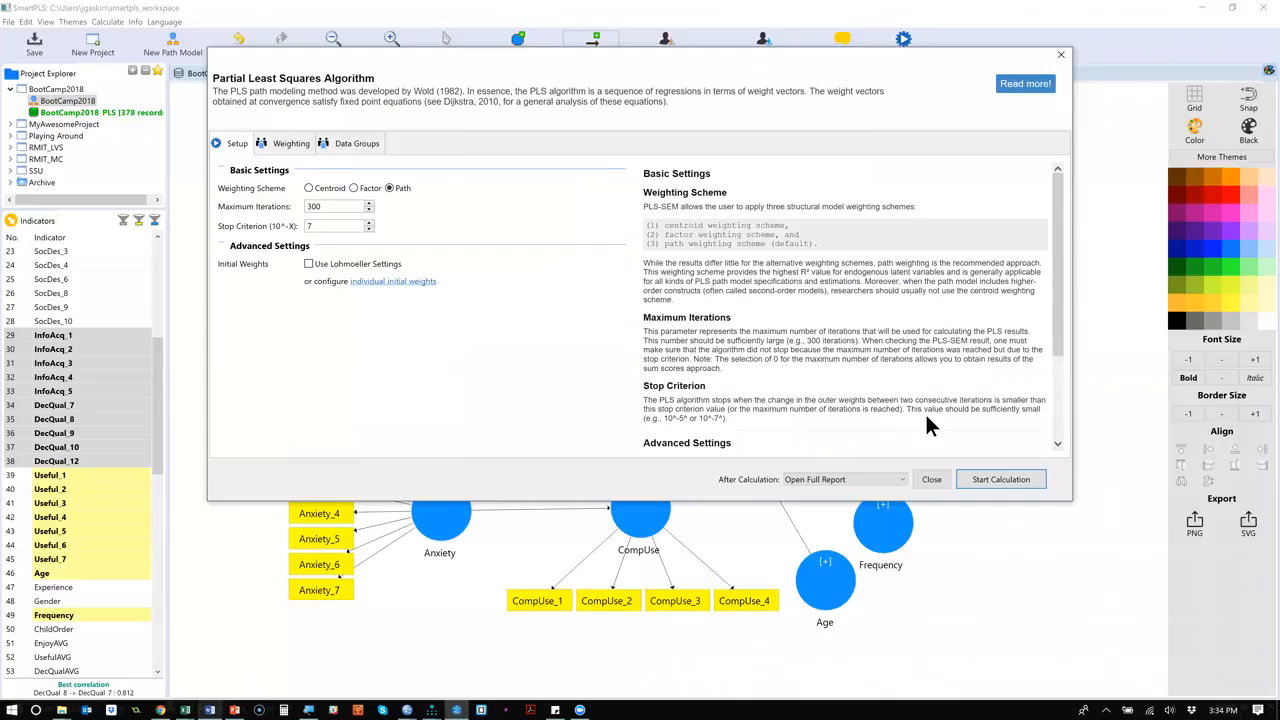
left_click(1000, 478)
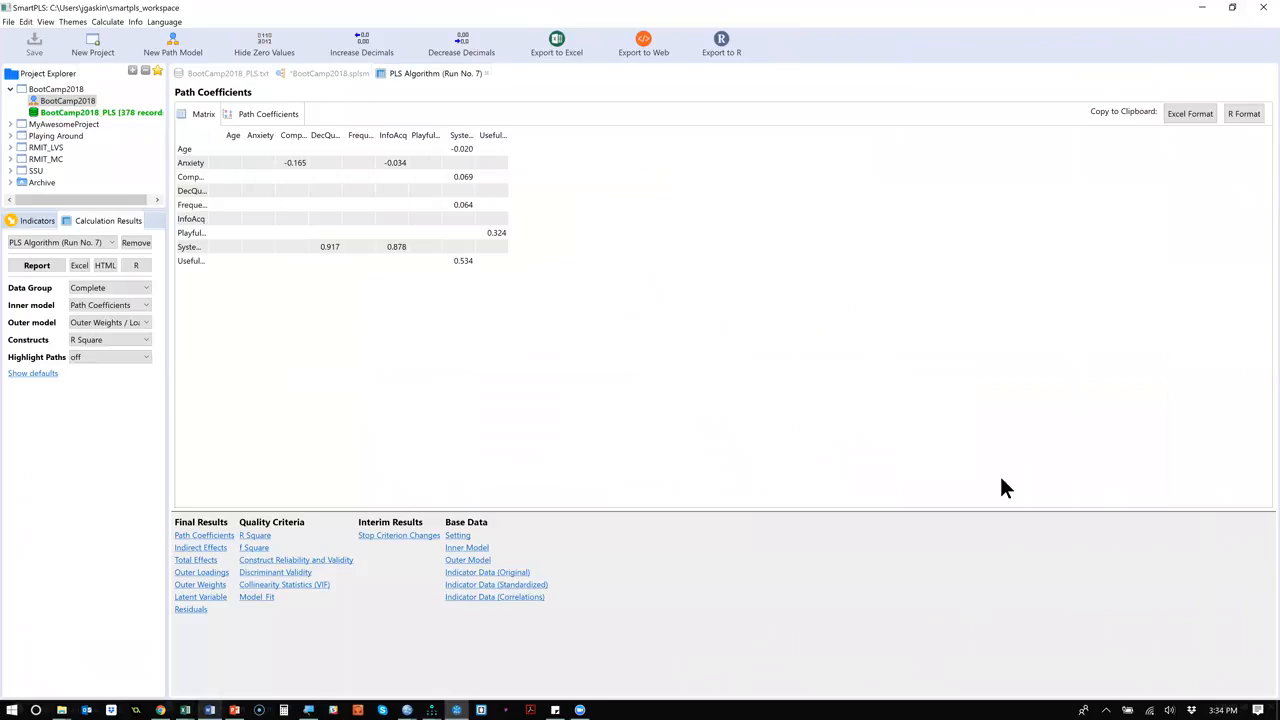
left_click(339, 66)
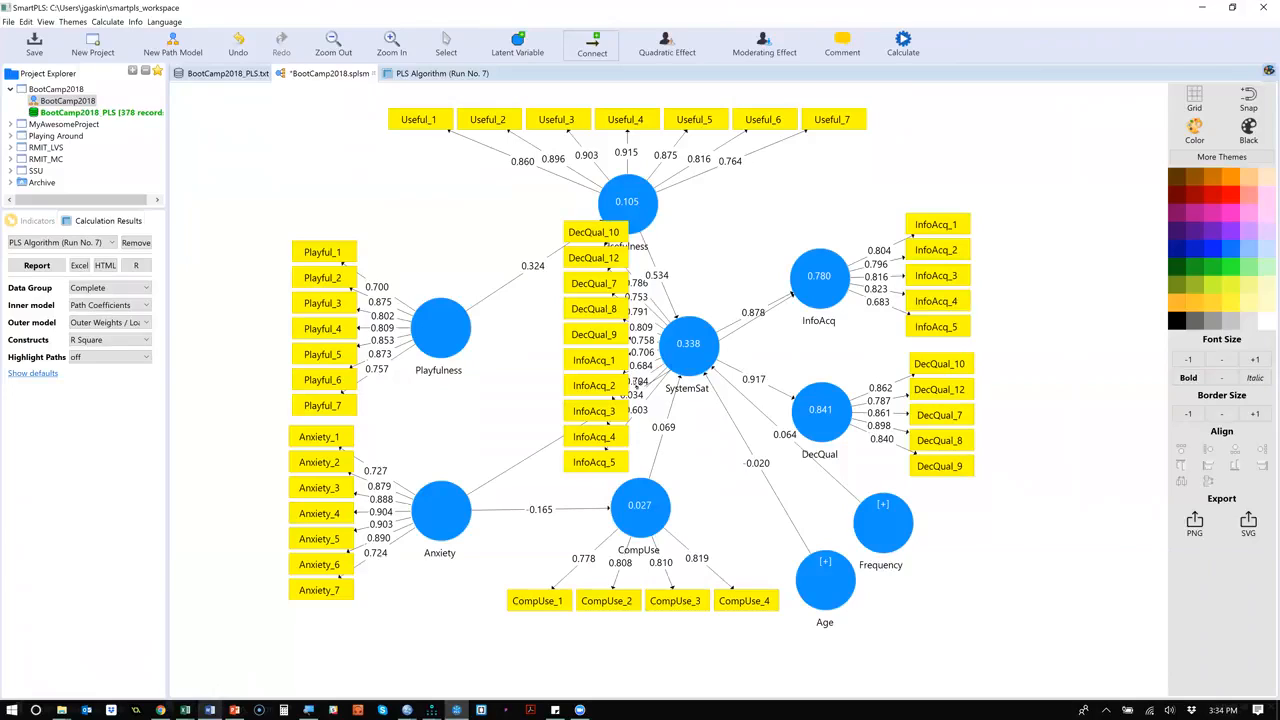
mouse_move(675, 346)
Examine SystemSat's discriminant validity by Fornell-Larcker and HTMT, and the construct reliability and validity, in the PLS Algorithm report.
left_click(423, 73)
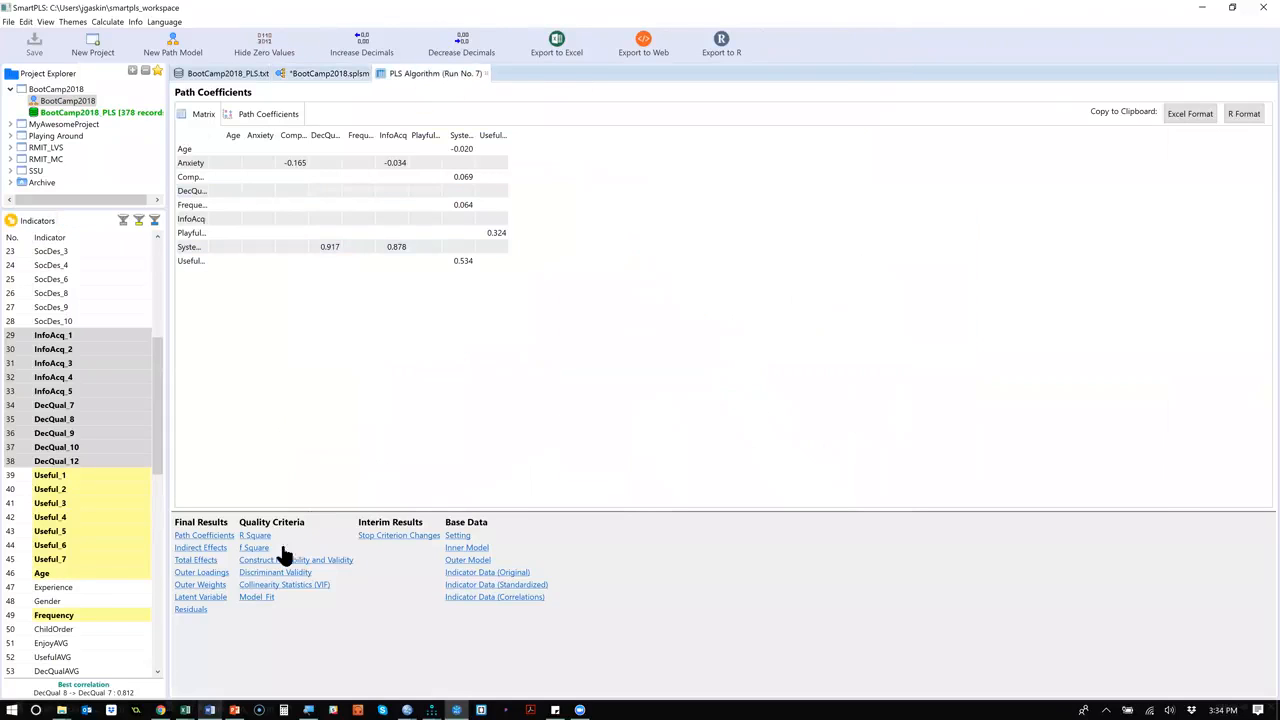
left_click(270, 572)
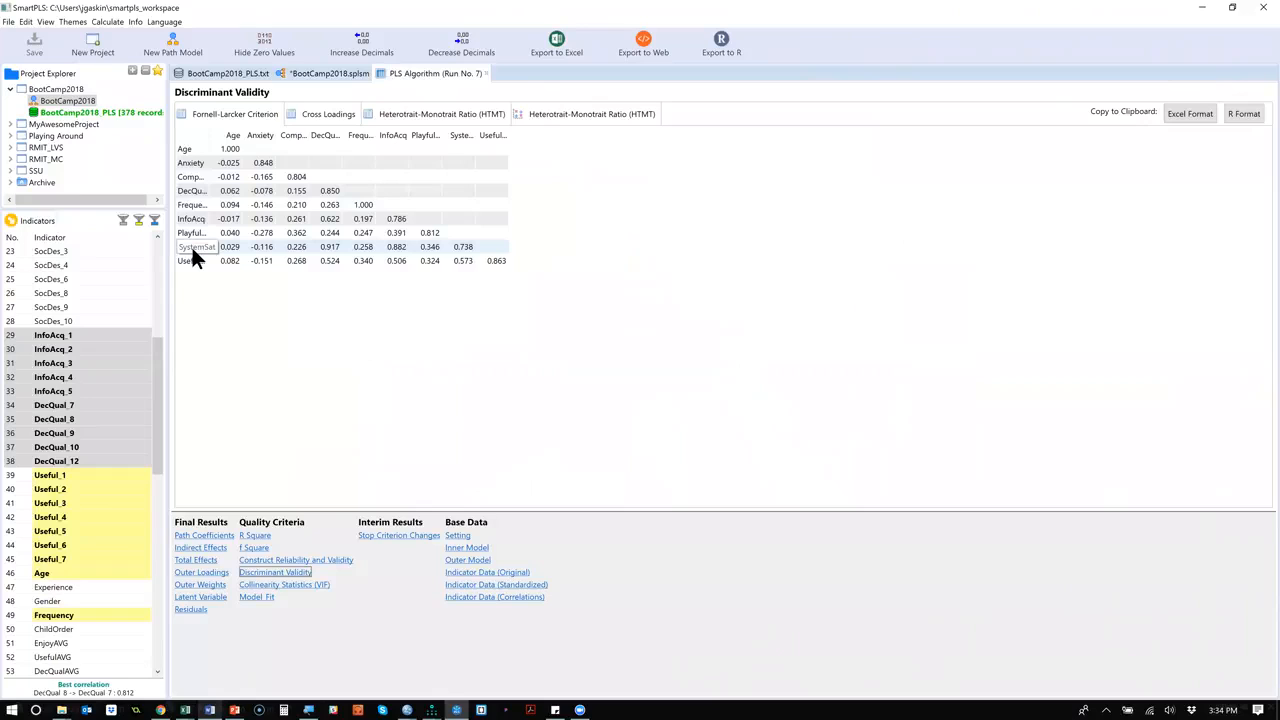
left_click(396, 111)
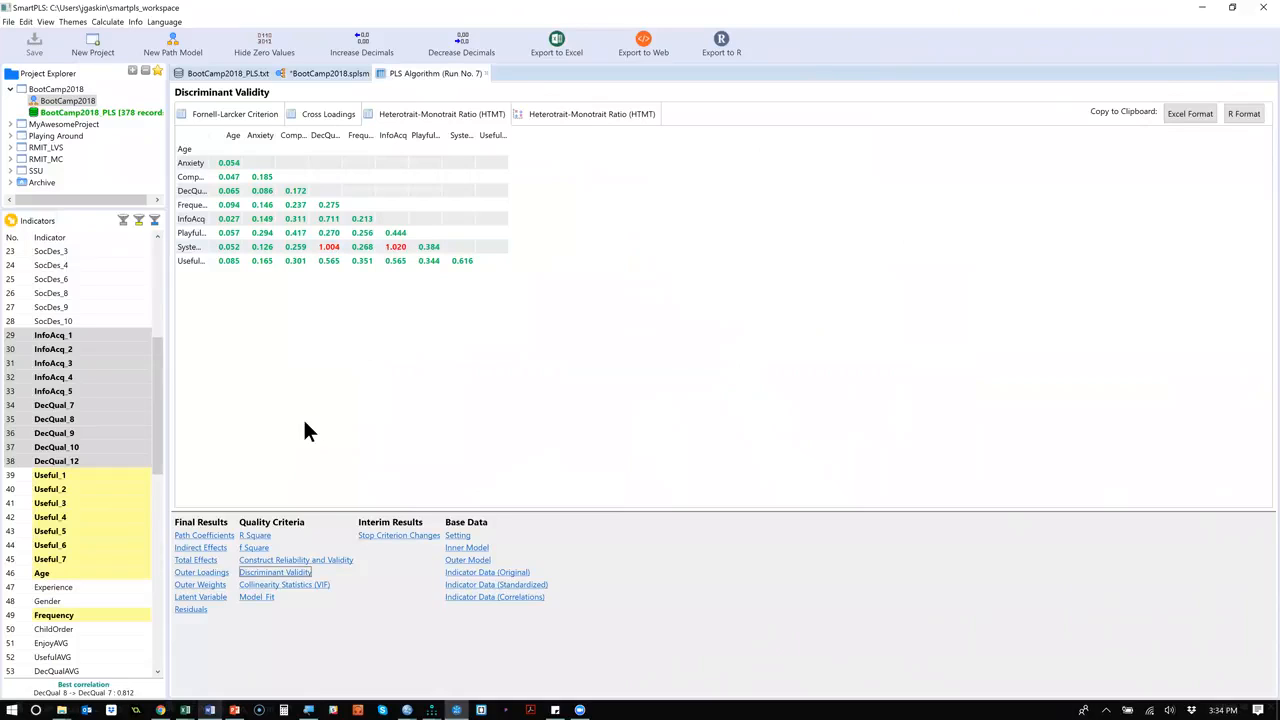
left_click(287, 562)
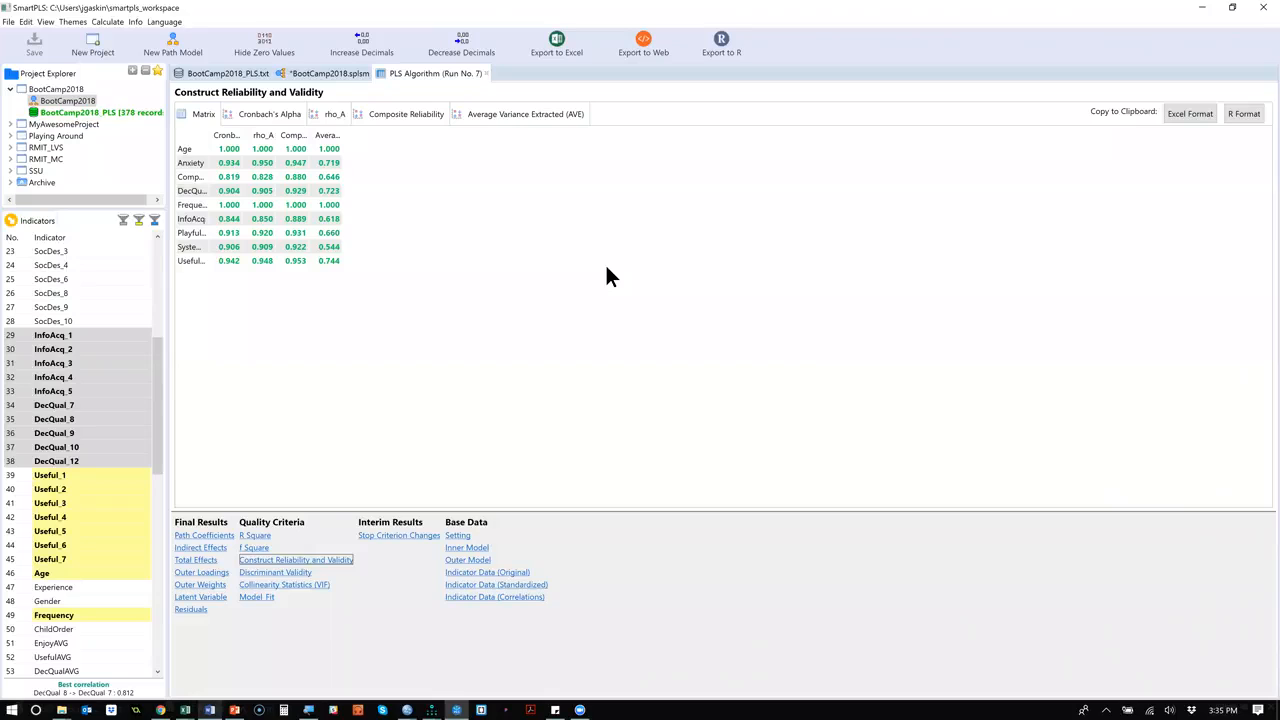
Switch to PowerPoint and display the Partial Least Squares title slide with the video and reference links.
key("alt+Tab")
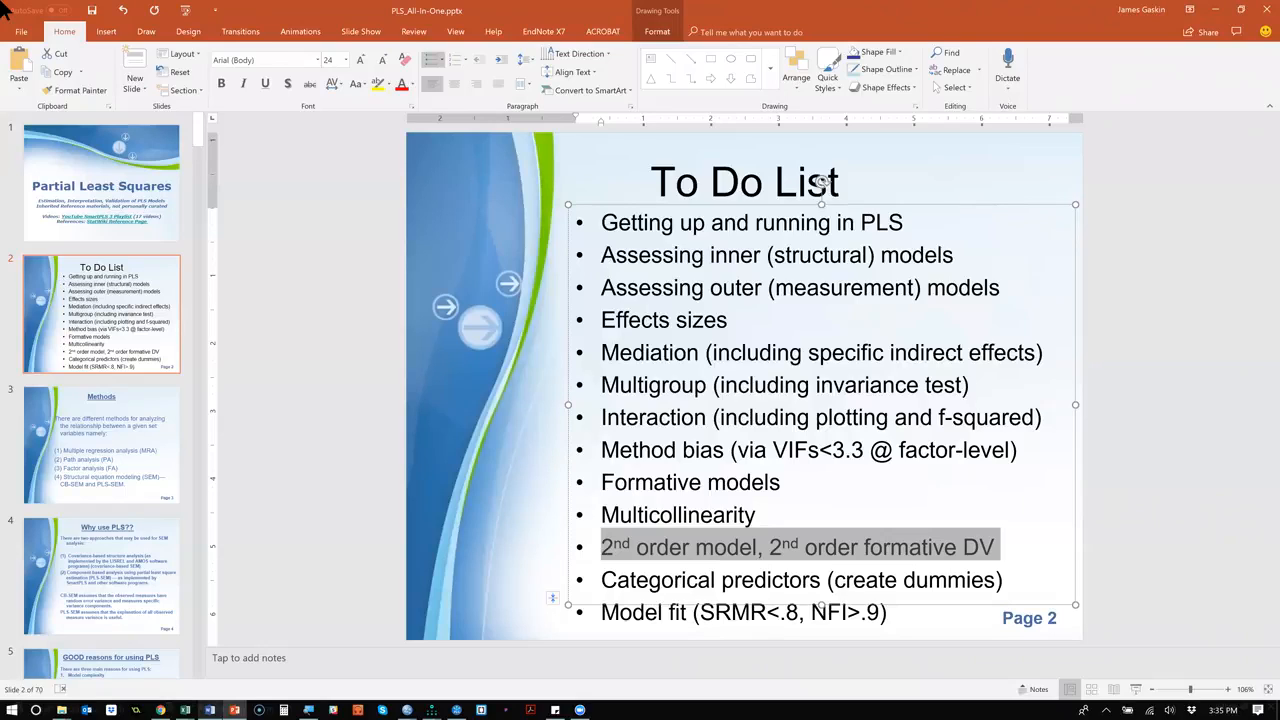
left_click(123, 179)
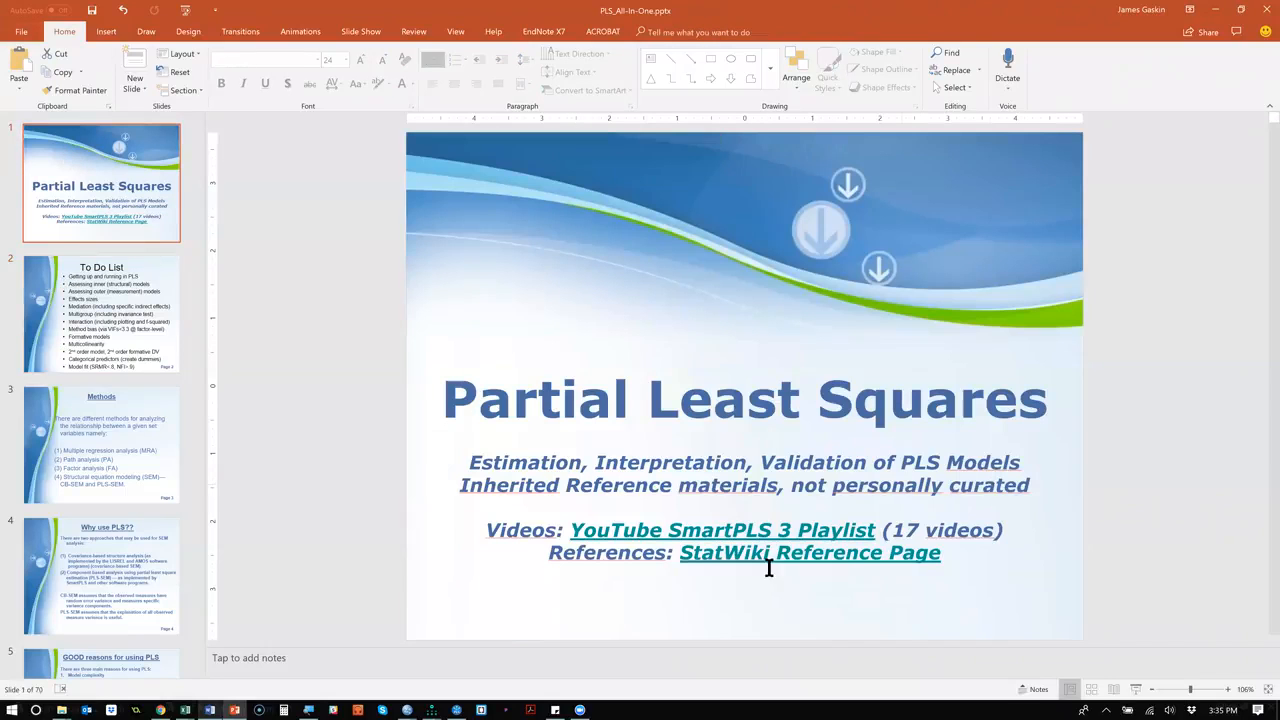